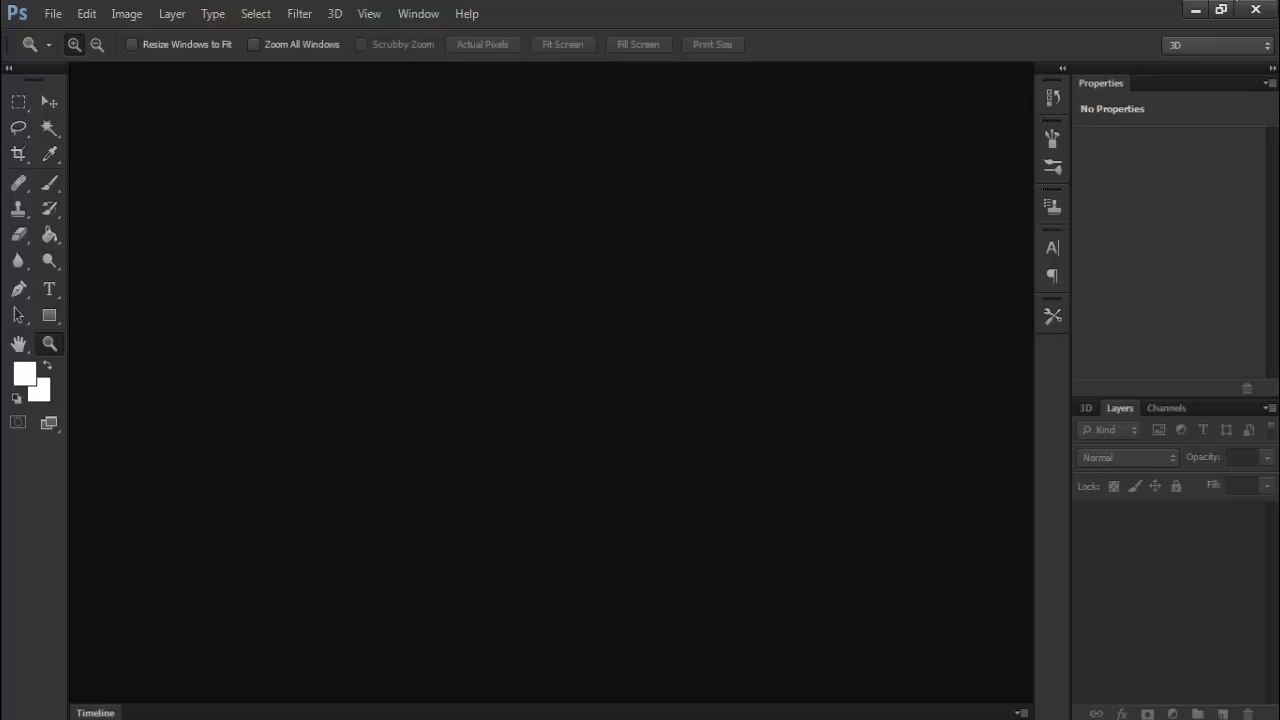
In Firefox, search Google Images for 'poster'.
left_click(120, 630)
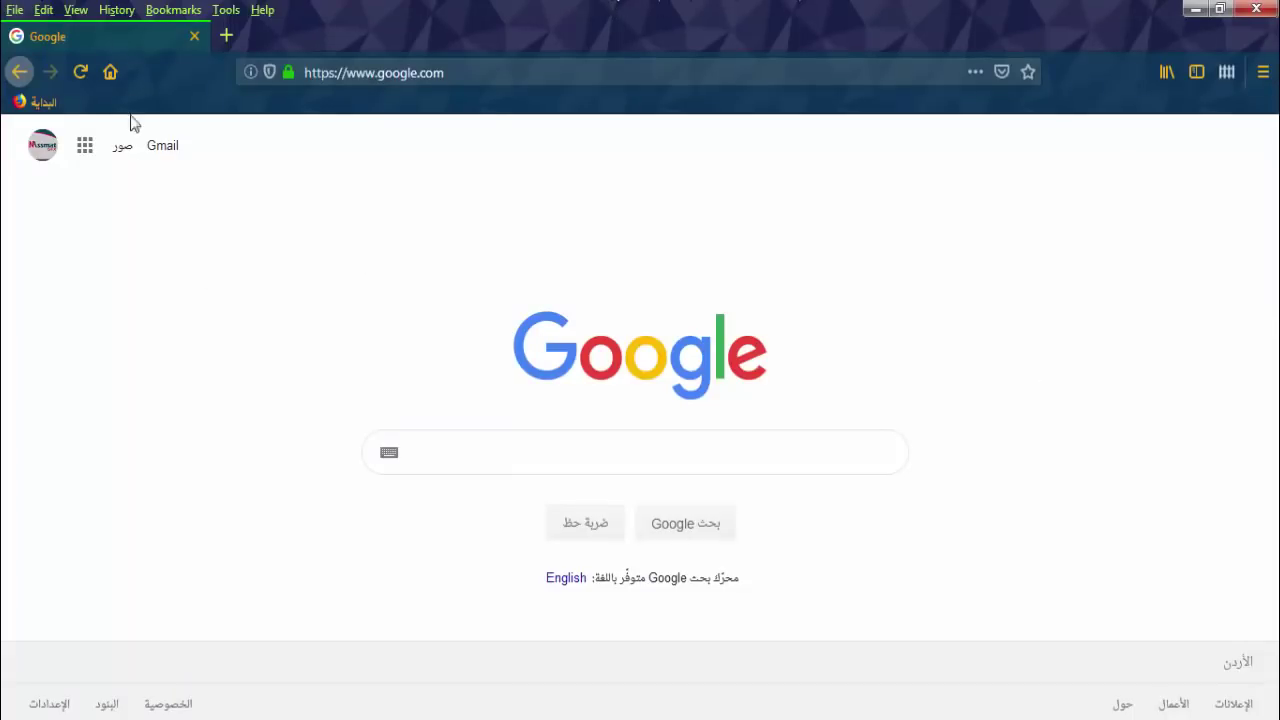
left_click(122, 150)
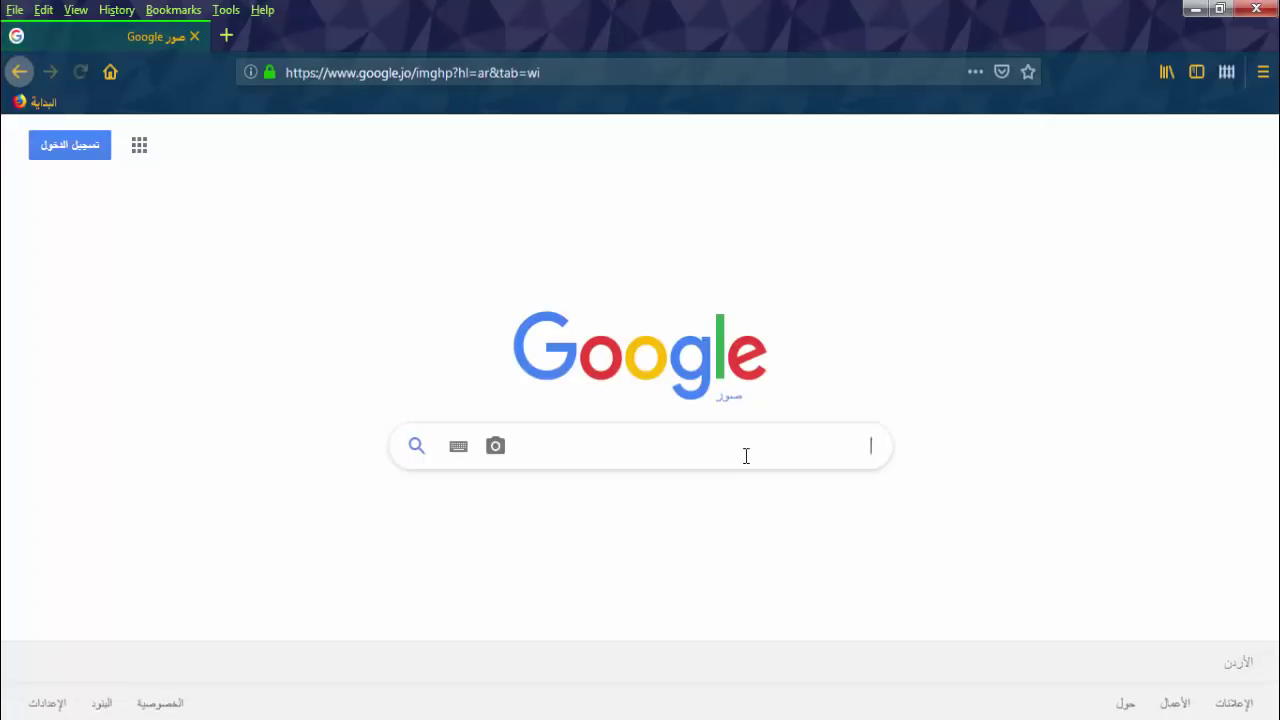
type("pos")
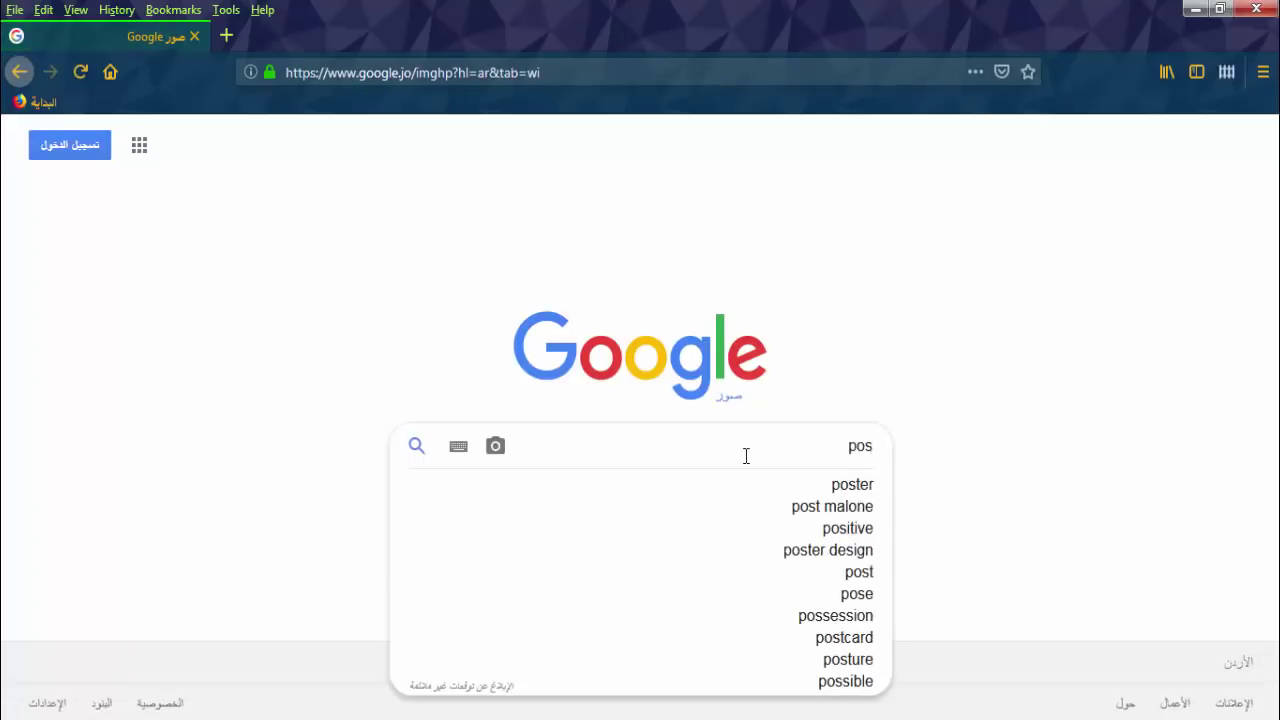
type("ter")
key("Return")
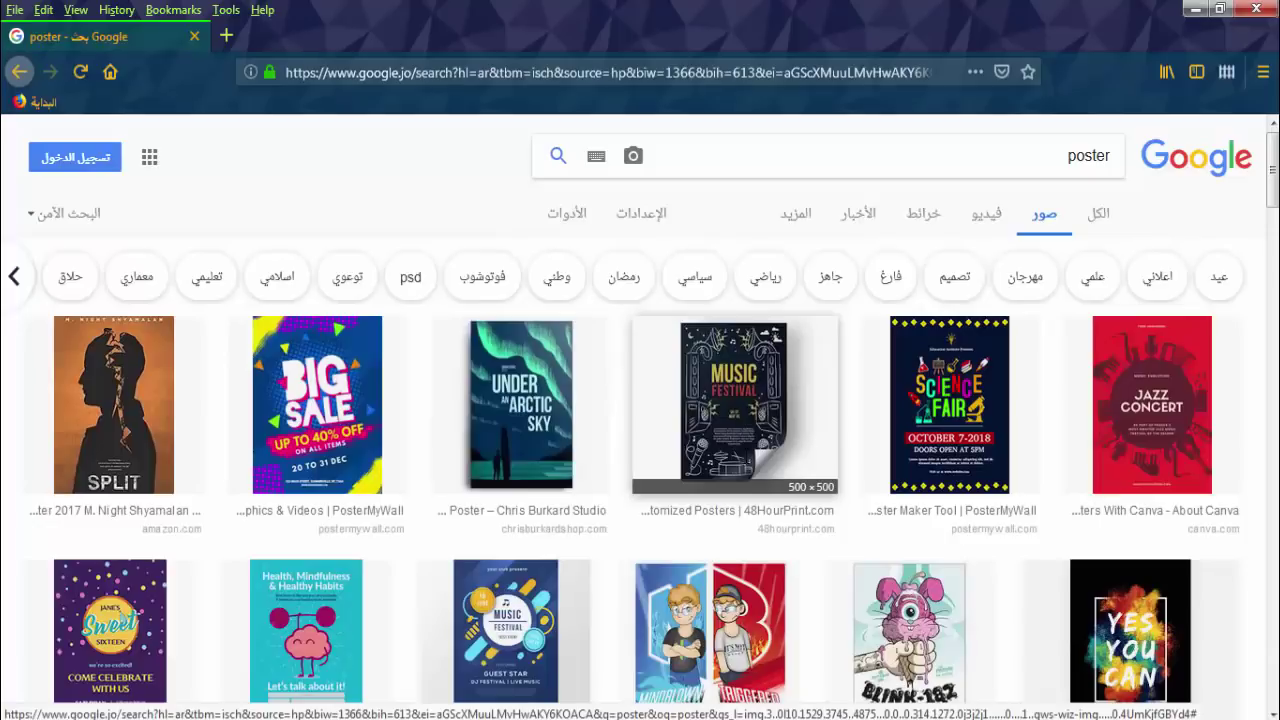
Scroll through the poster image results for design ideas.
scroll(584, 360, "down", 2)
scroll(584, 375, "down", 3)
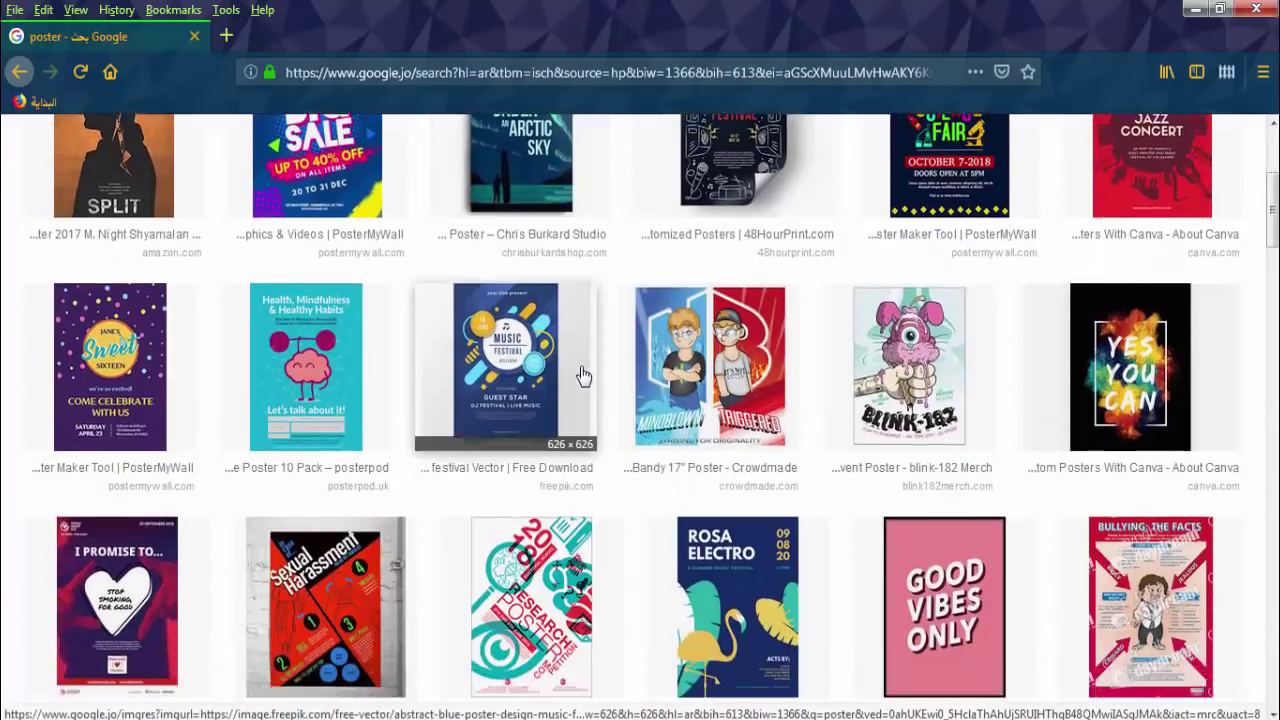
scroll(584, 375, "down", 5)
scroll(584, 375, "down", 5)
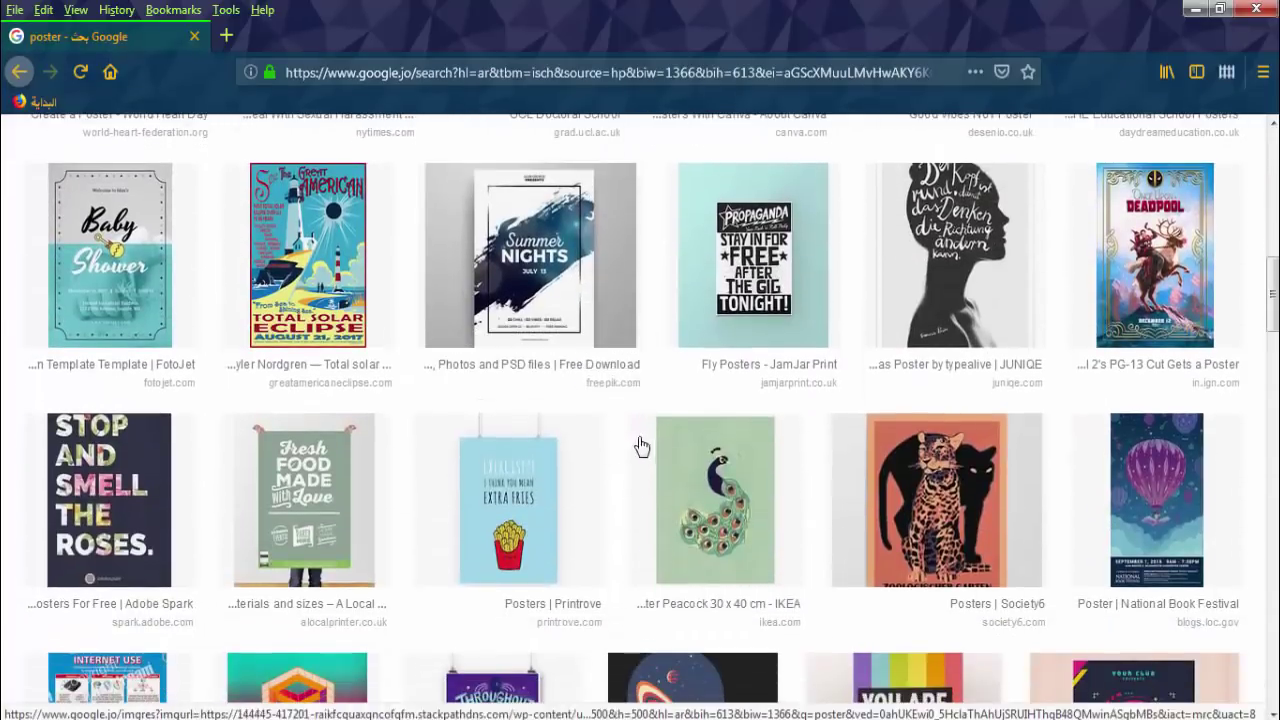
scroll(1089, 410, "down", 3)
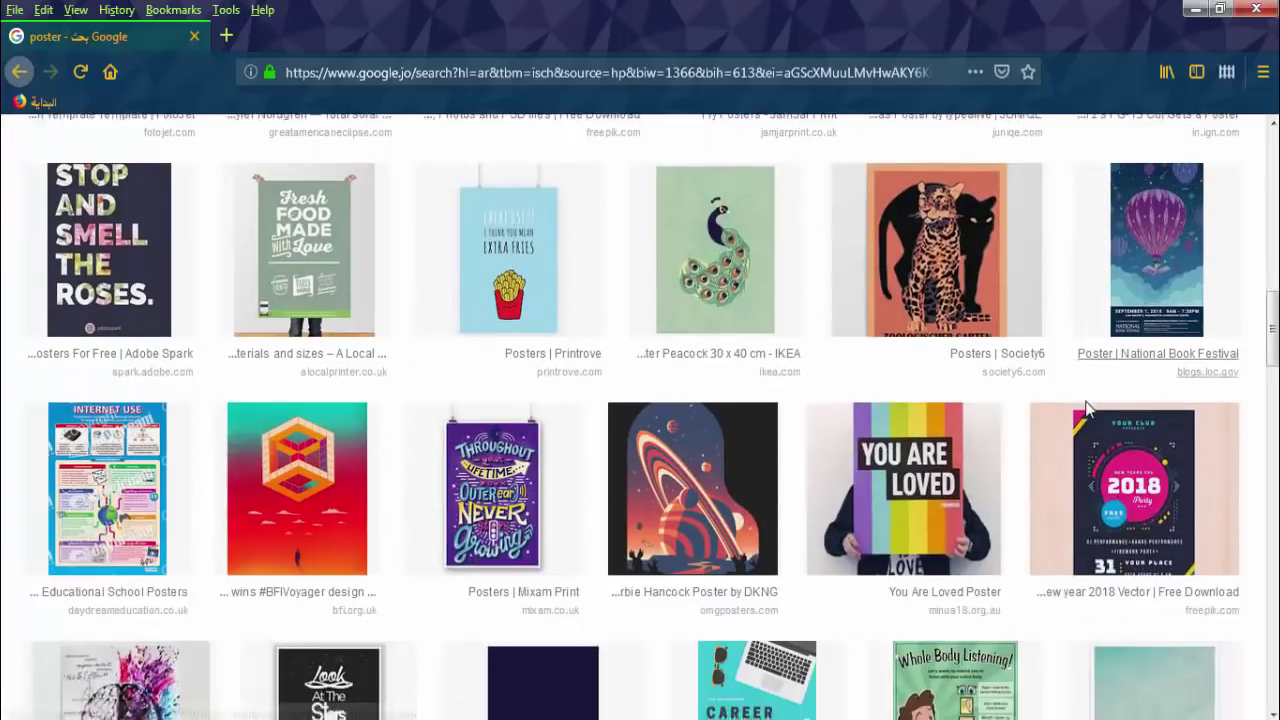
scroll(1089, 410, "down", 2)
scroll(1089, 410, "up", 2)
scroll(1089, 410, "up", 2)
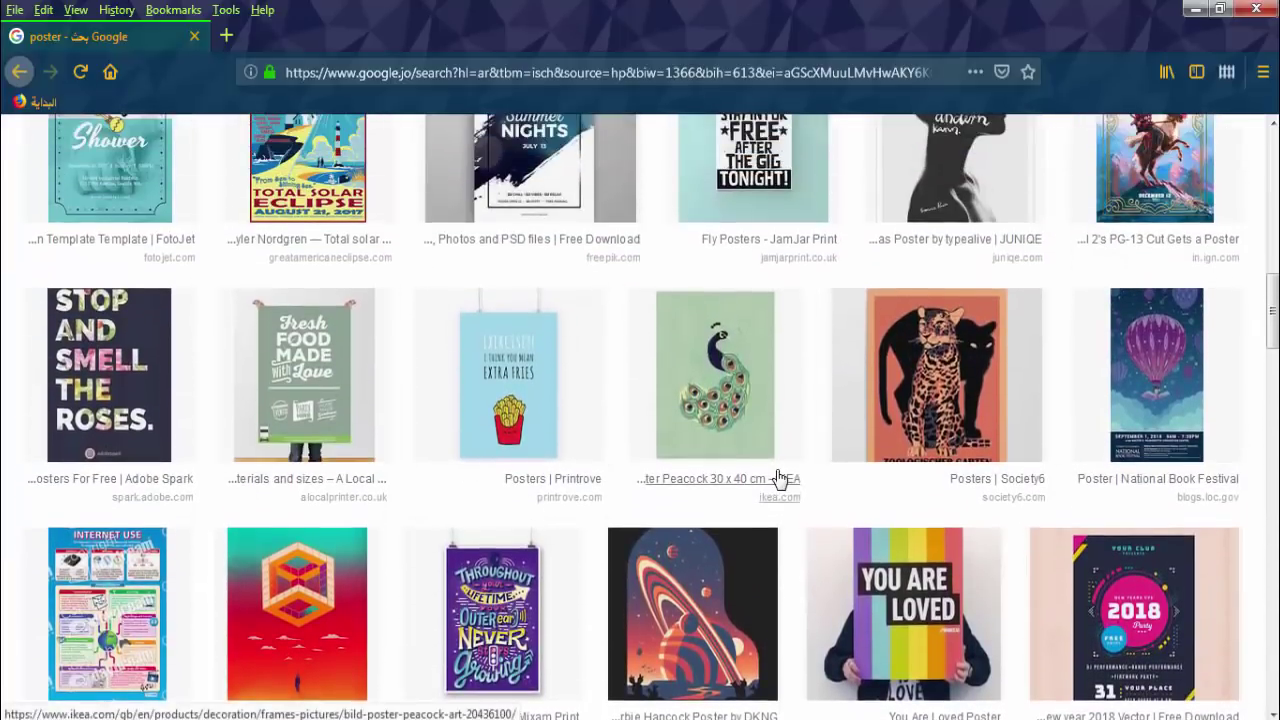
scroll(778, 481, "down", 3)
scroll(778, 481, "down", 3)
scroll(781, 483, "down", 3)
scroll(781, 483, "down", 3)
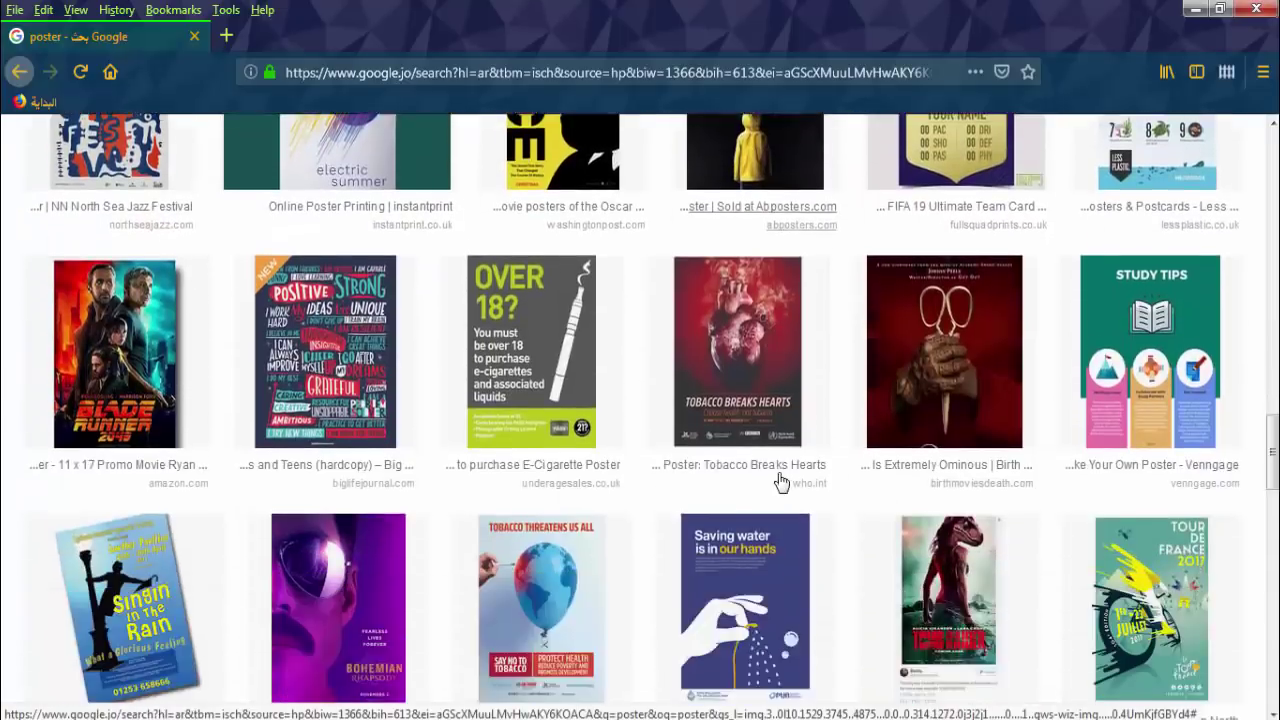
scroll(781, 483, "down", 3)
scroll(781, 483, "down", 3)
scroll(781, 483, "down", 3)
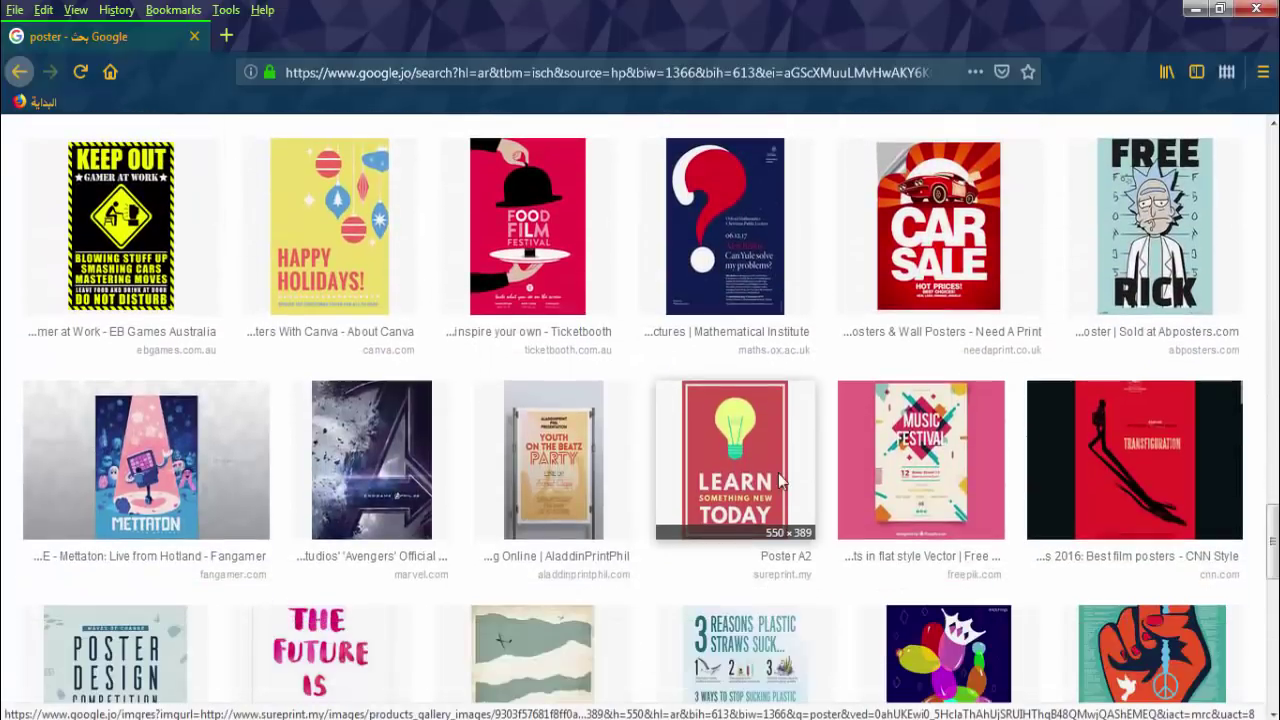
scroll(781, 483, "down", 1)
scroll(781, 483, "down", 3)
scroll(781, 483, "down", 3)
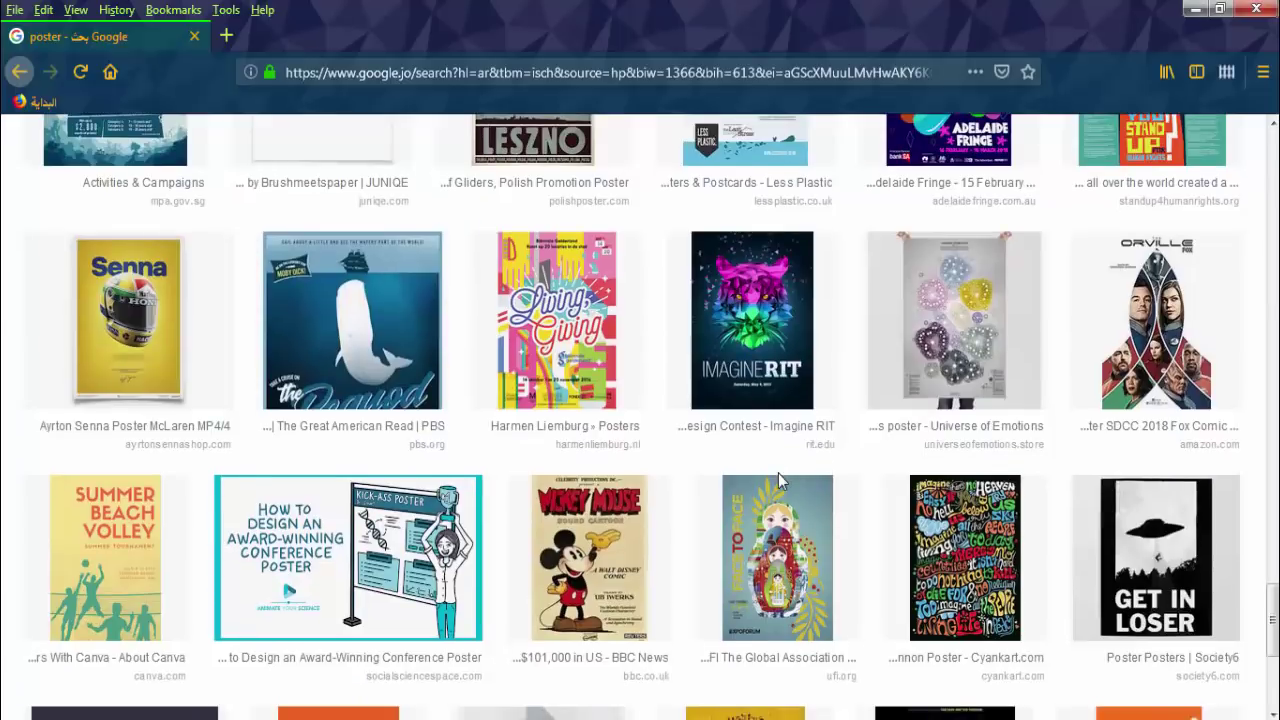
scroll(781, 483, "down", 3)
scroll(781, 483, "down", 2)
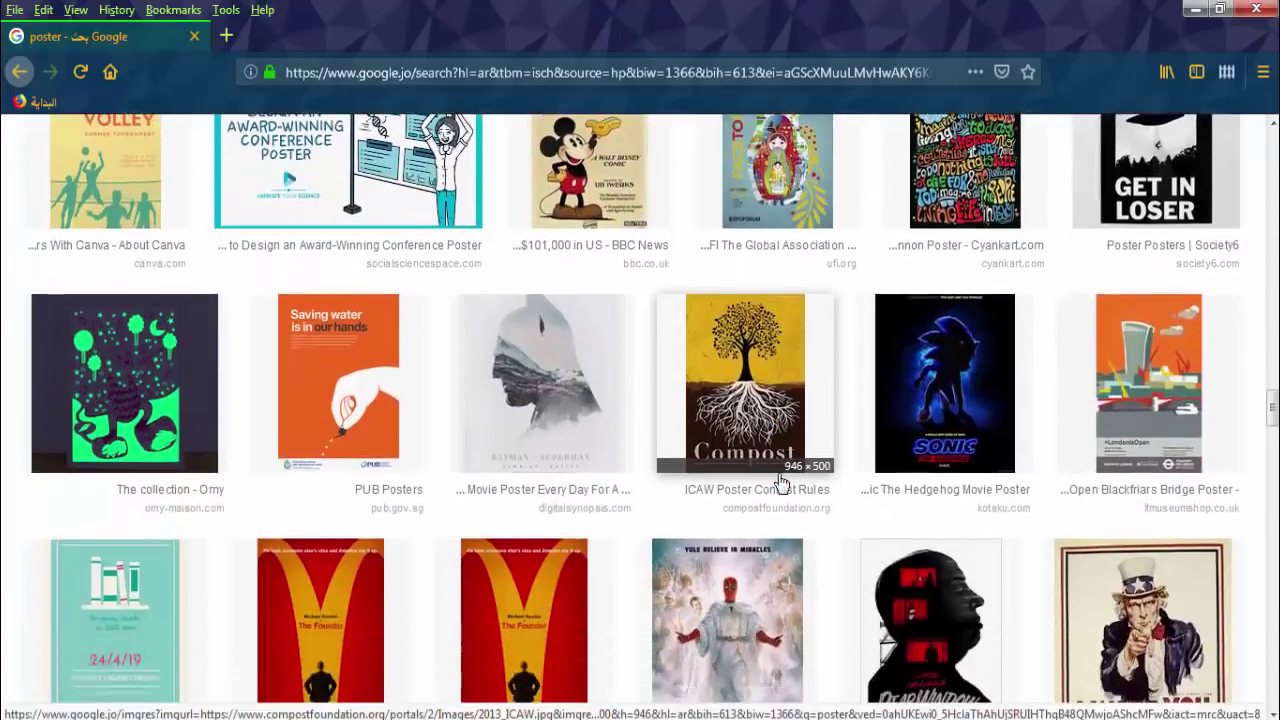
scroll(781, 483, "down", 3)
scroll(781, 483, "down", 1)
scroll(781, 483, "down", 3)
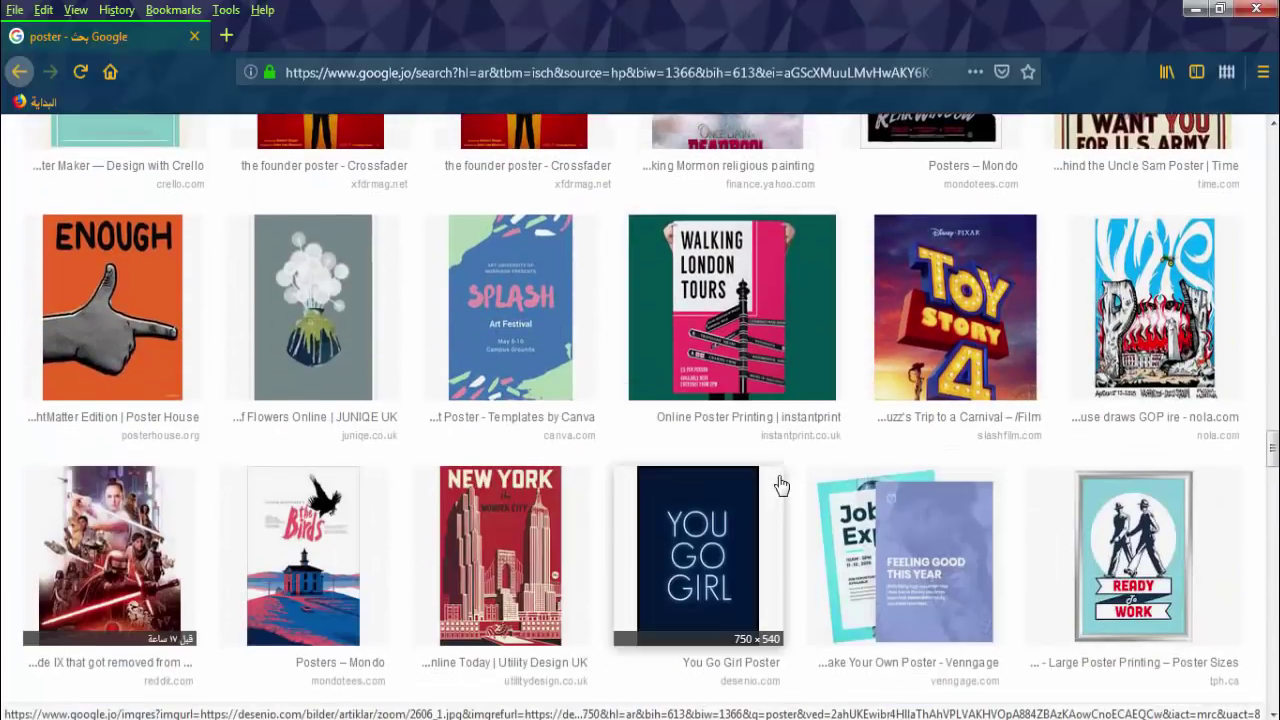
scroll(781, 485, "down", 1)
scroll(781, 485, "down", 2)
scroll(781, 485, "down", 2)
scroll(781, 485, "down", 1)
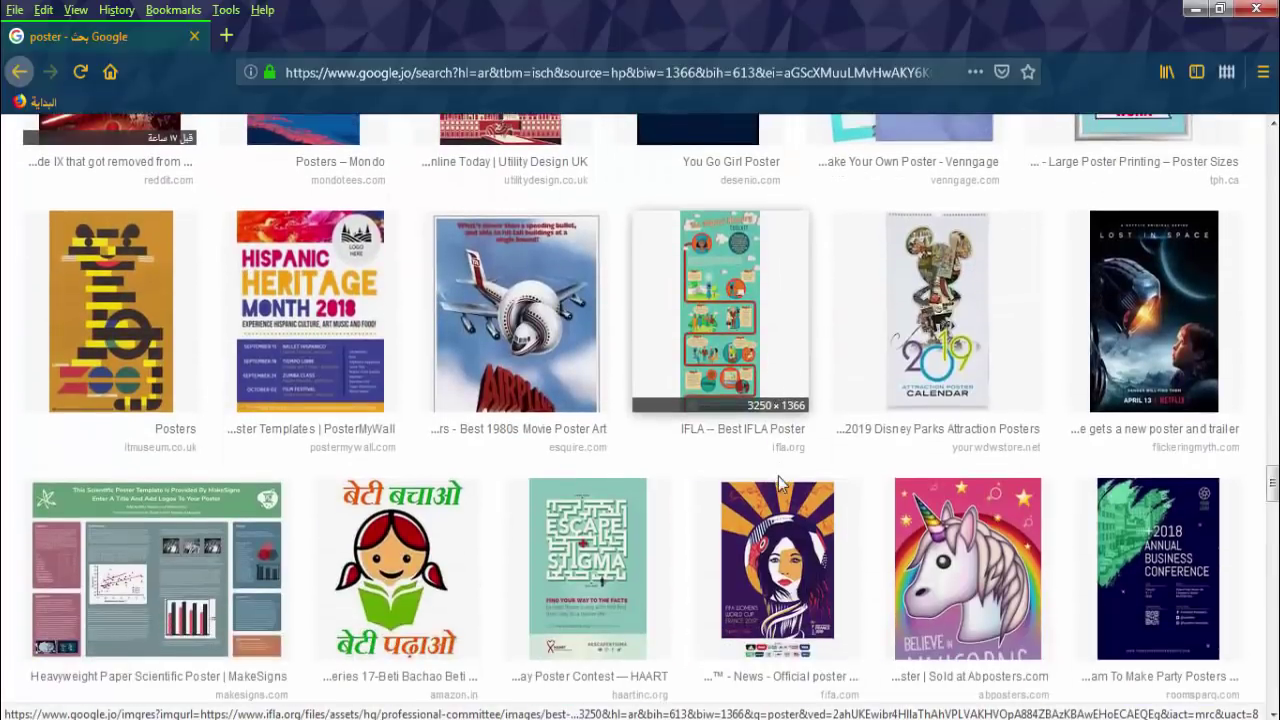
scroll(778, 477, "down", 3)
scroll(776, 485, "down", 4)
scroll(774, 487, "down", 1)
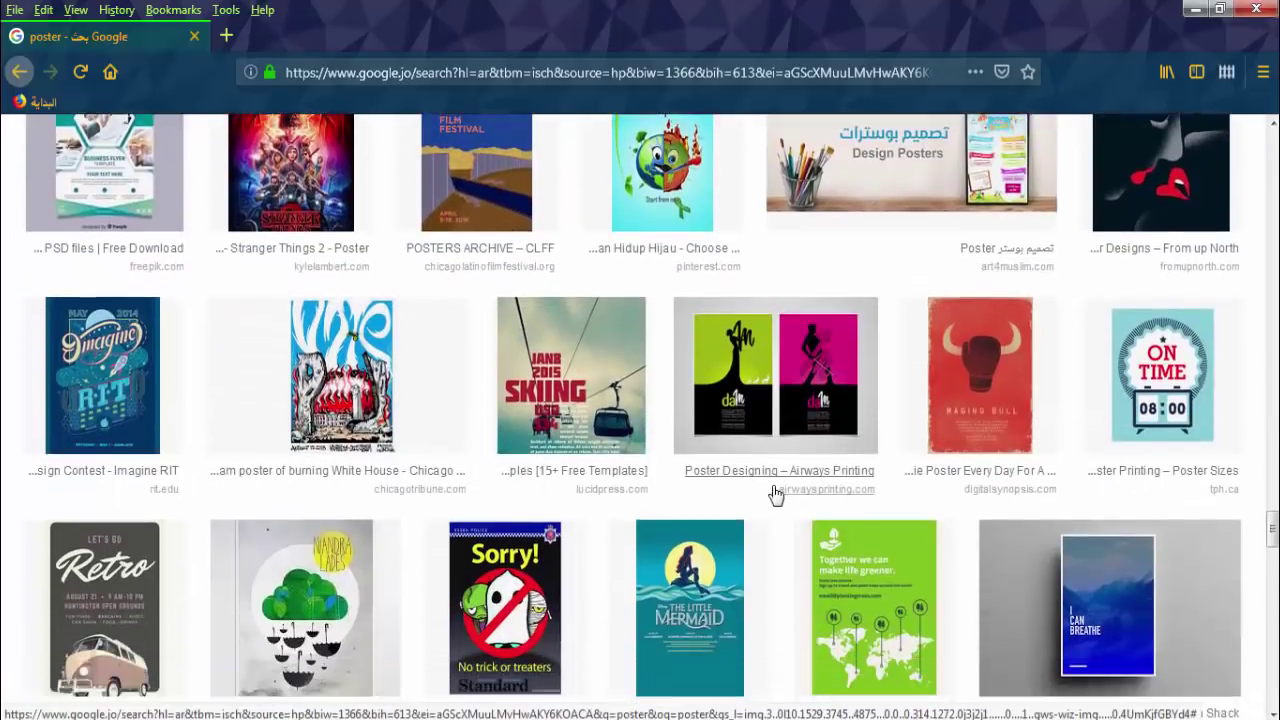
scroll(790, 450, "up", 3)
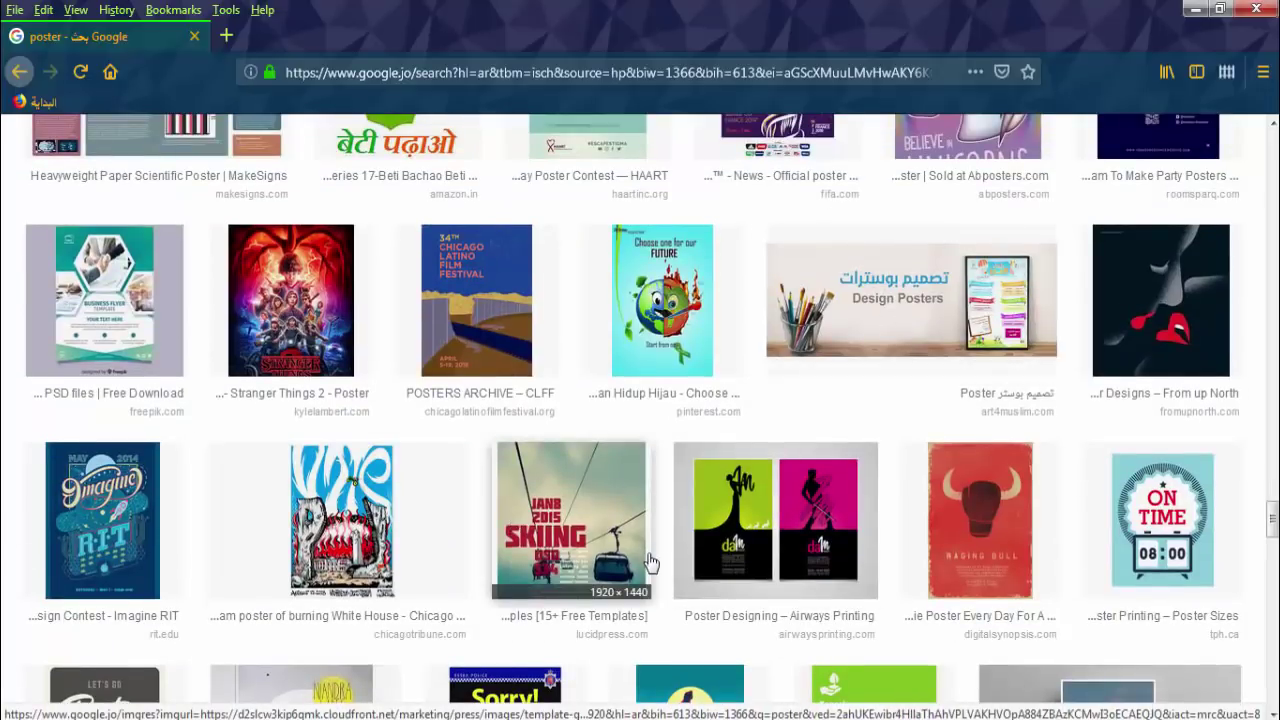
scroll(649, 563, "down", 2)
scroll(649, 560, "down", 4)
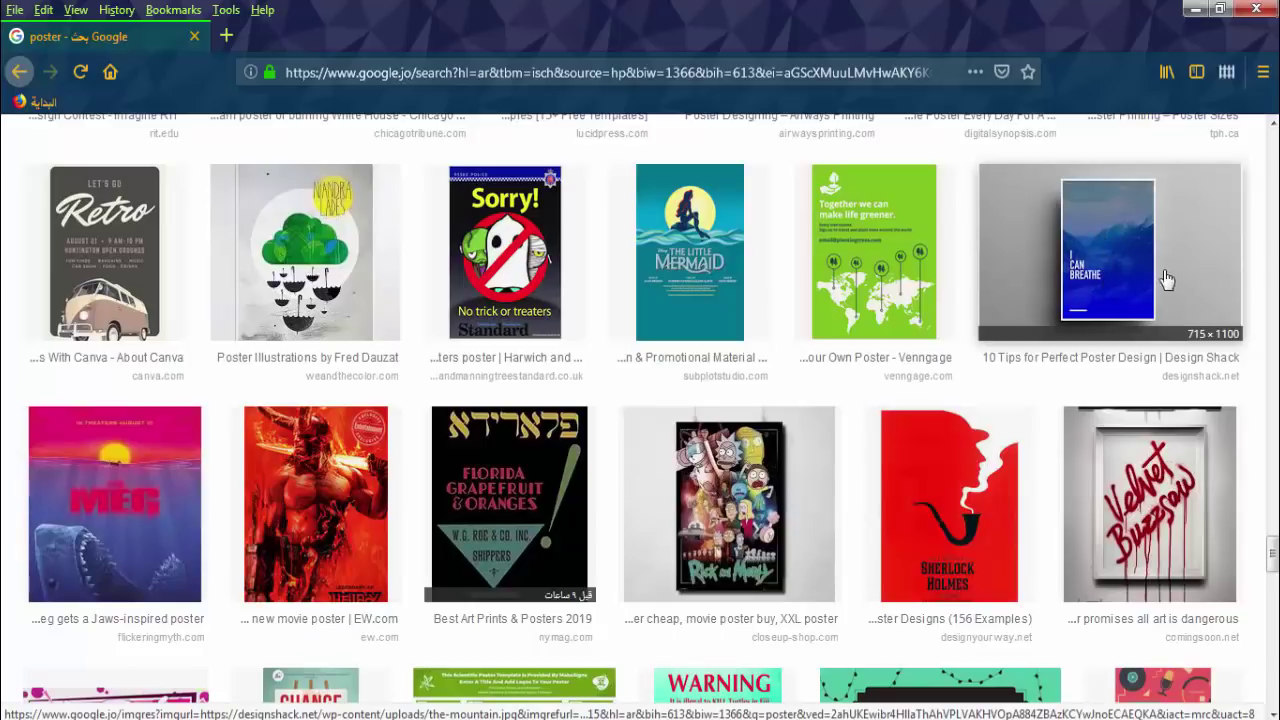
Preview the Design Shack poster and the related Property Advert poster, then return to Photoshop.
left_click(990, 358)
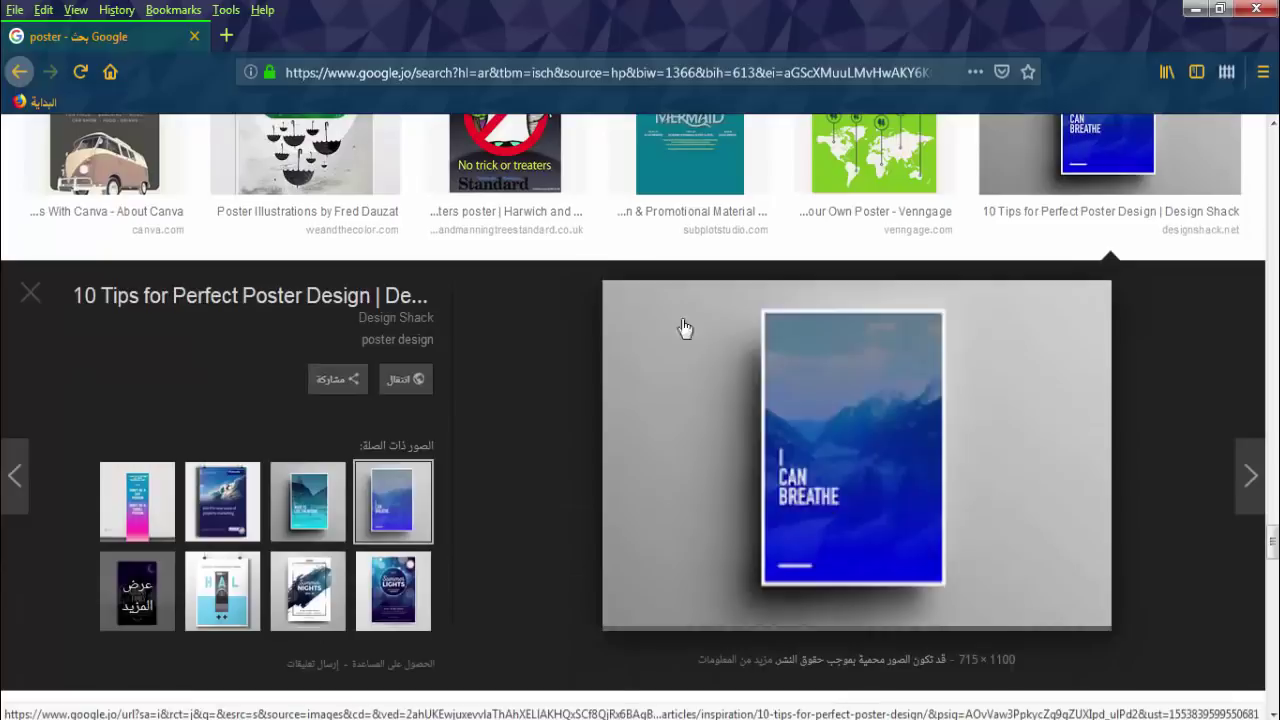
left_click(304, 525)
left_click(220, 505)
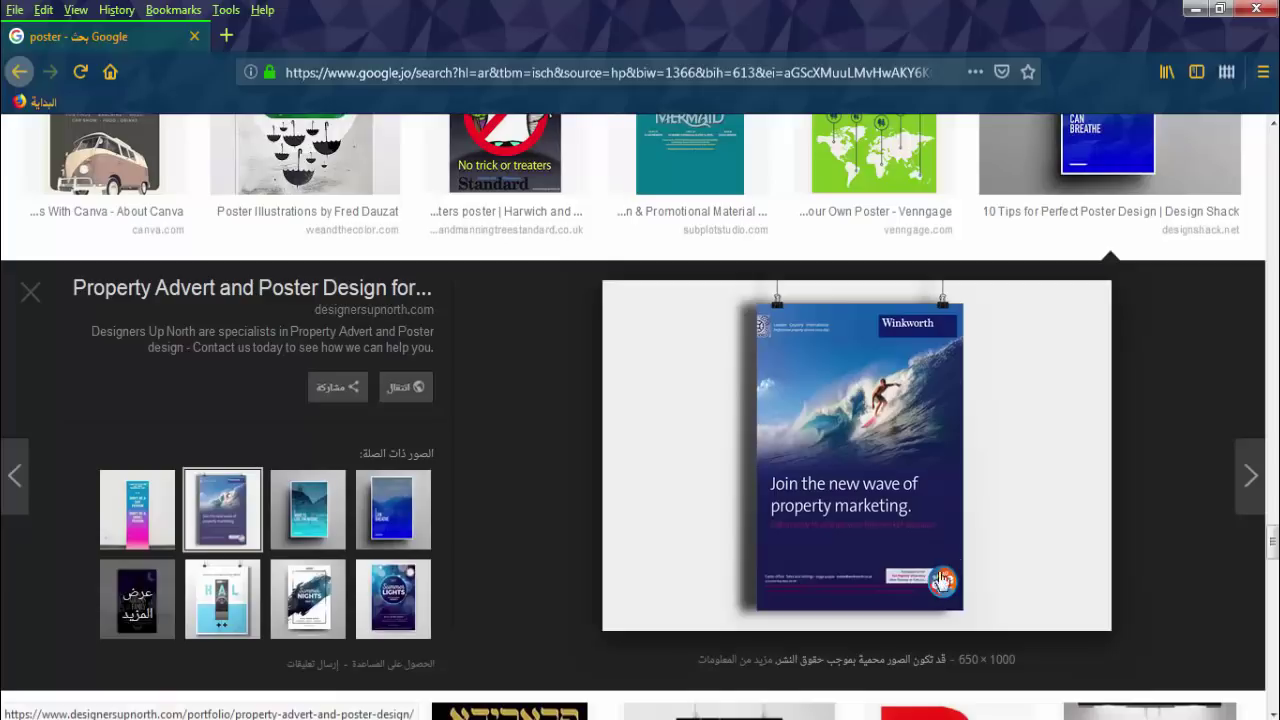
left_click(1196, 9)
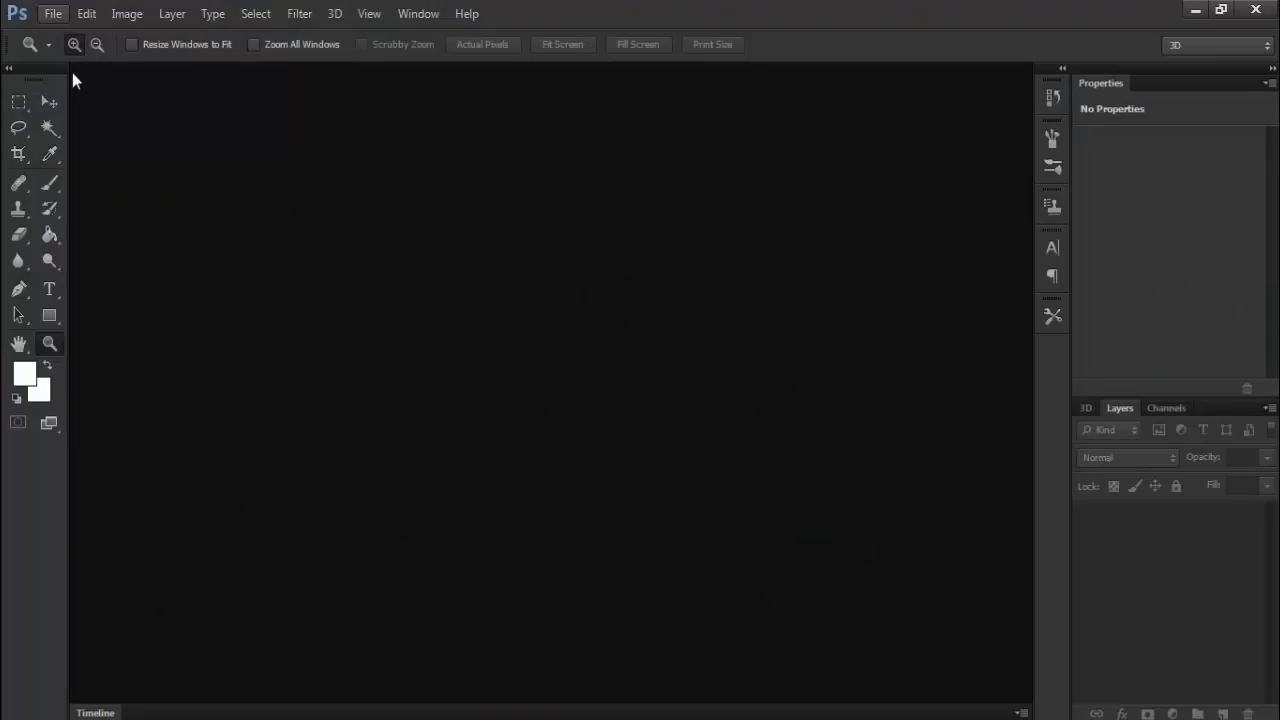
Create a new A4 document (210 × 297 mm, 300 ppi) from the International Paper preset.
key("alt+f")
key("Escape")
left_click(53, 14)
left_click(90, 34)
left_click(697, 198)
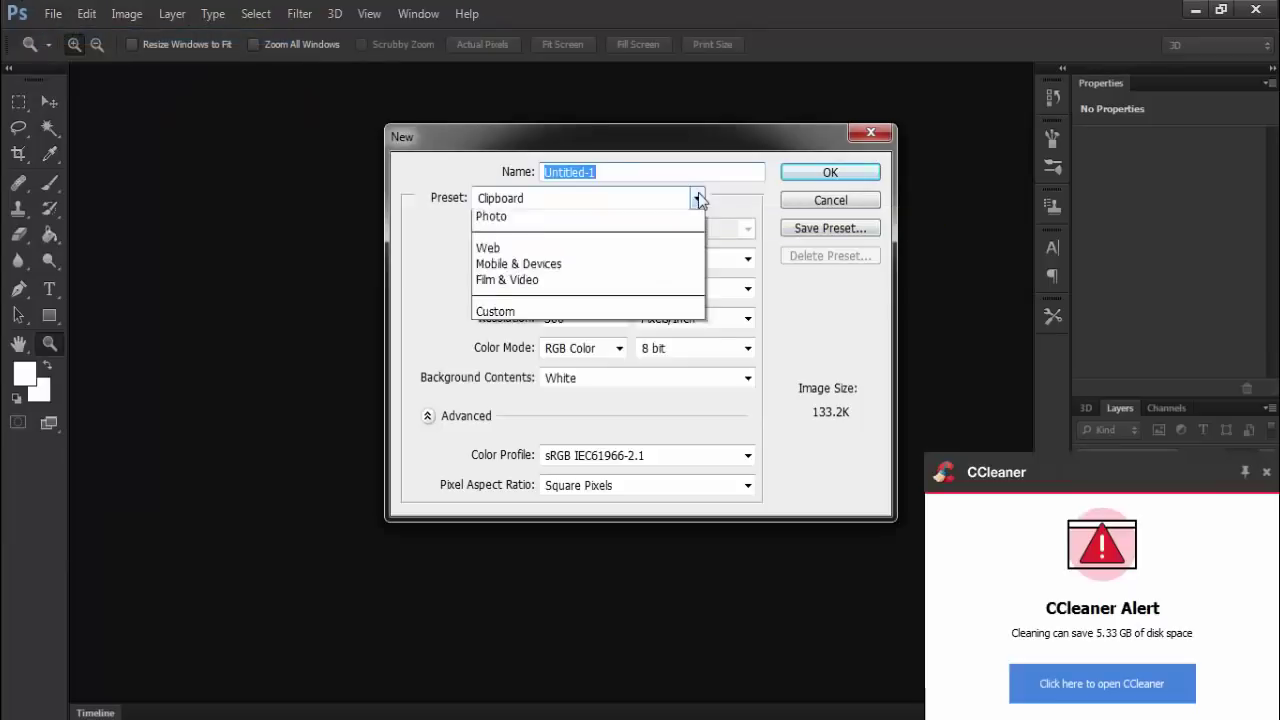
left_click(565, 281)
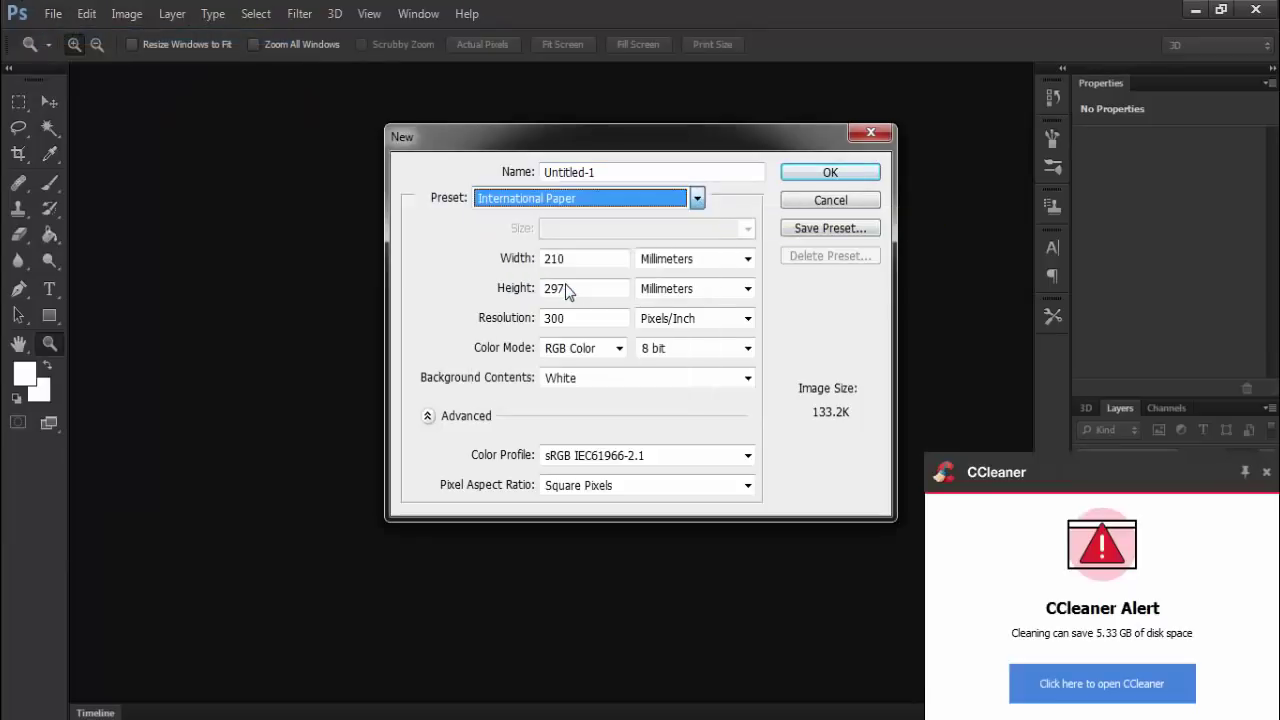
left_click(846, 173)
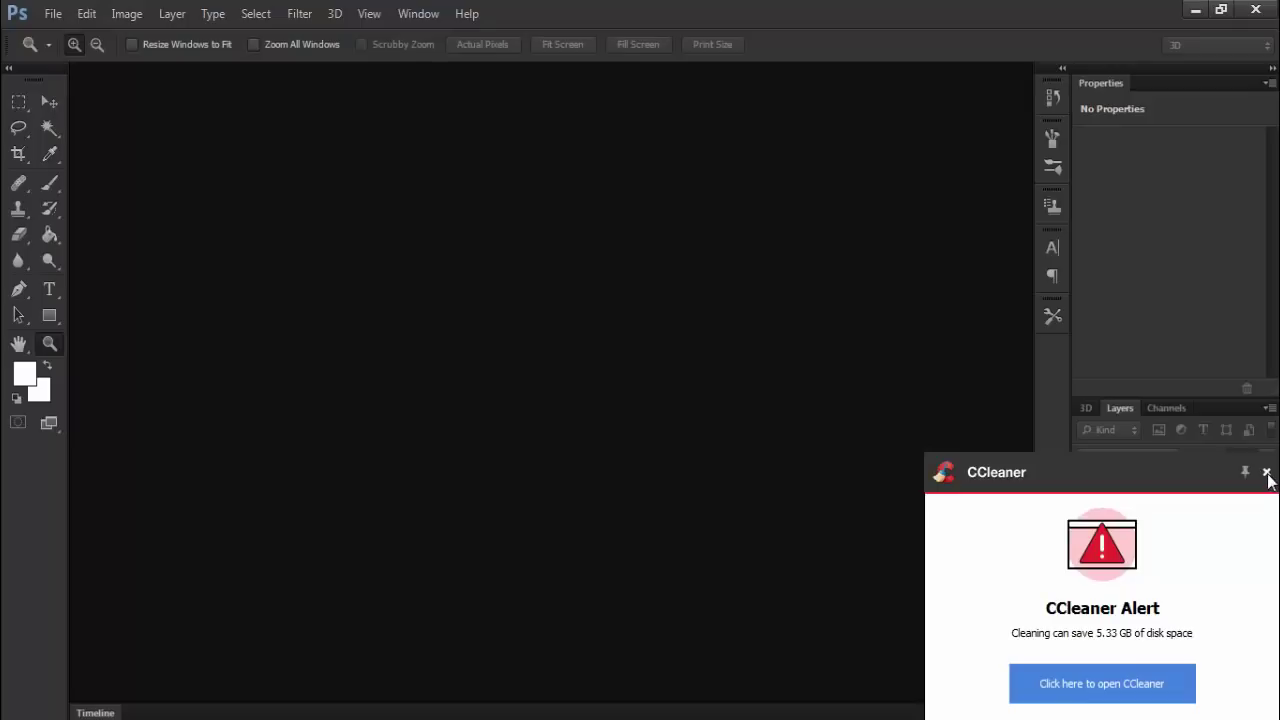
Dismiss the disk cleanup alert and close the browser and empty poster3 folder windows.
left_click(1266, 474)
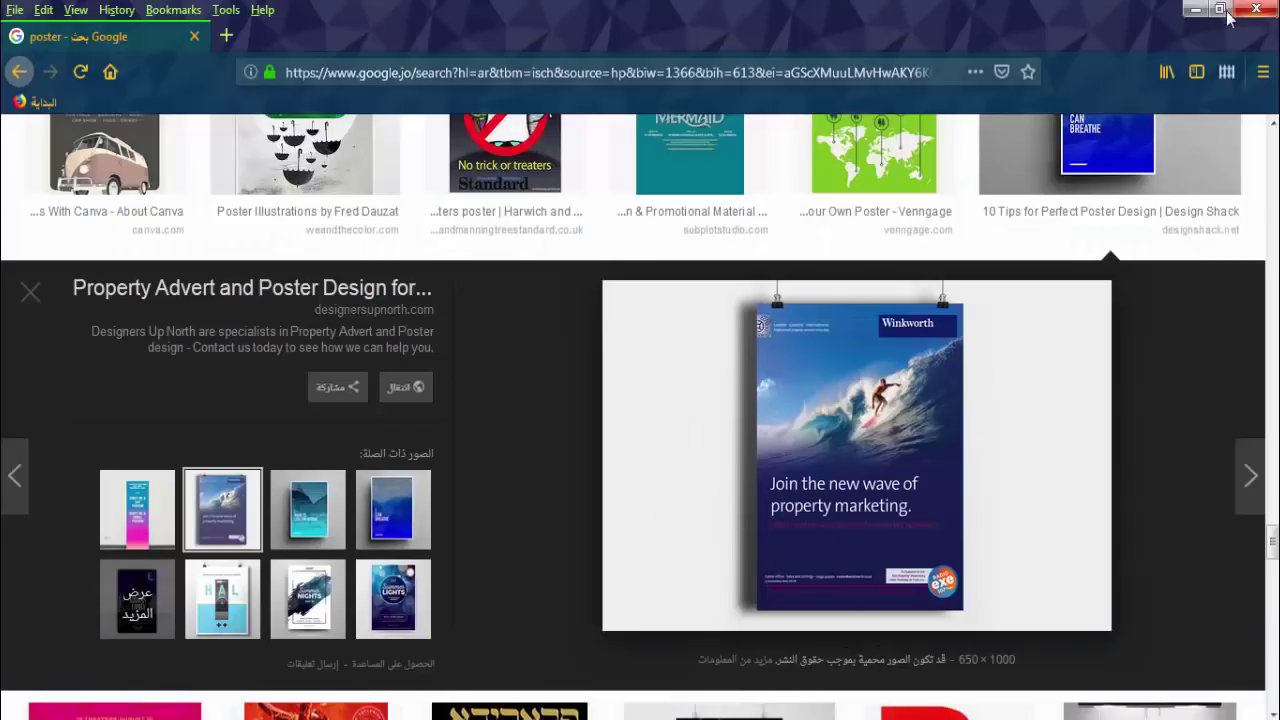
left_click(1195, 9)
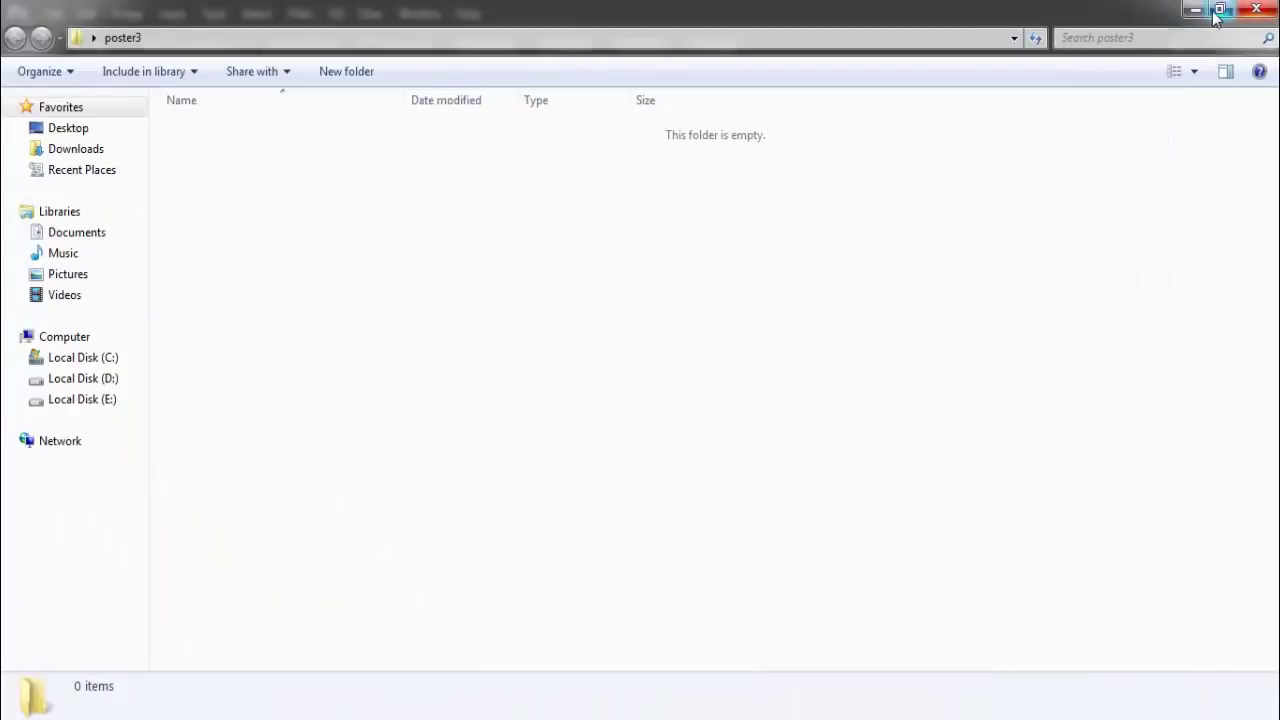
left_click(1256, 9)
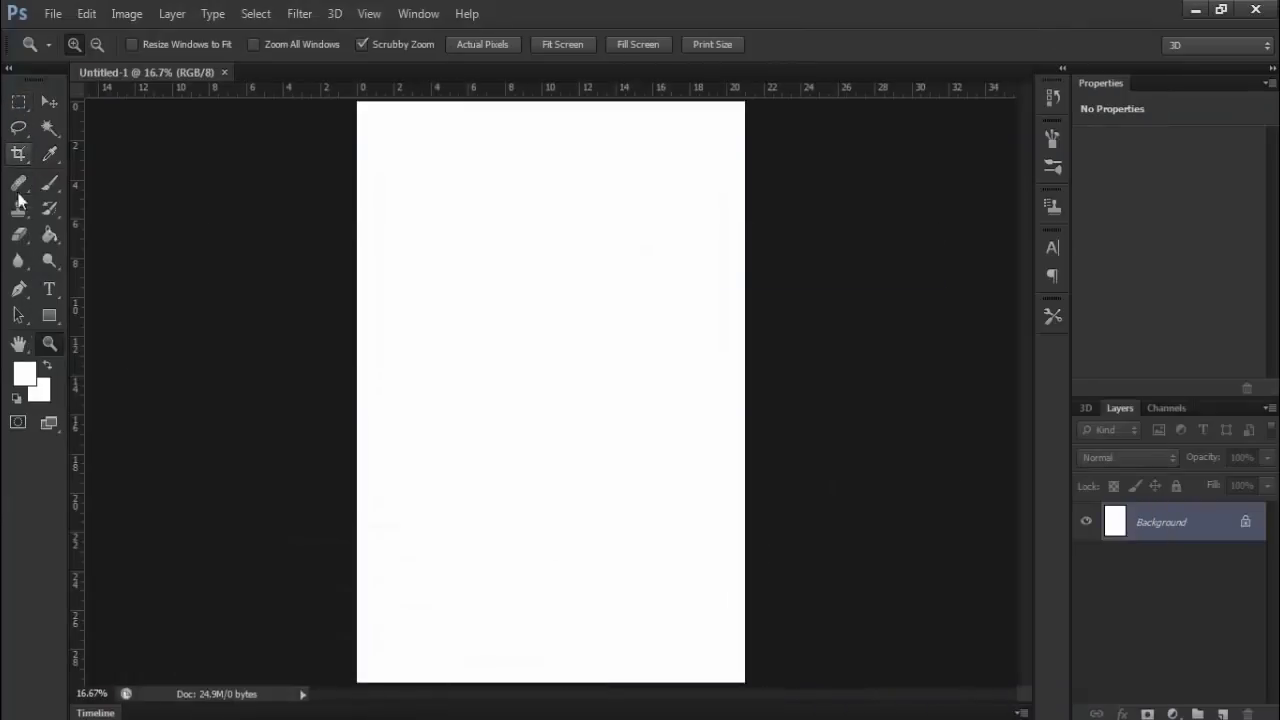
left_click(55, 312)
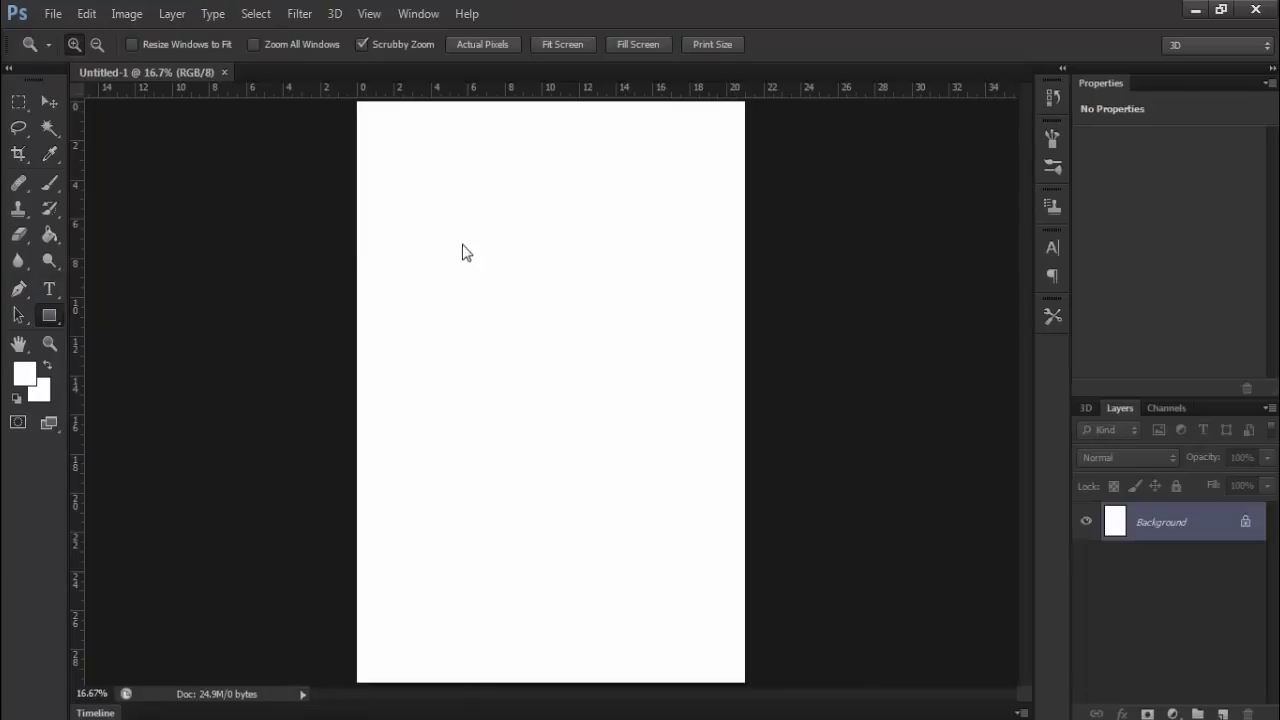
Draw a white inset rectangle as the Rectangle 1 shape layer and unlock the Background into Layer 0.
left_click(49, 315)
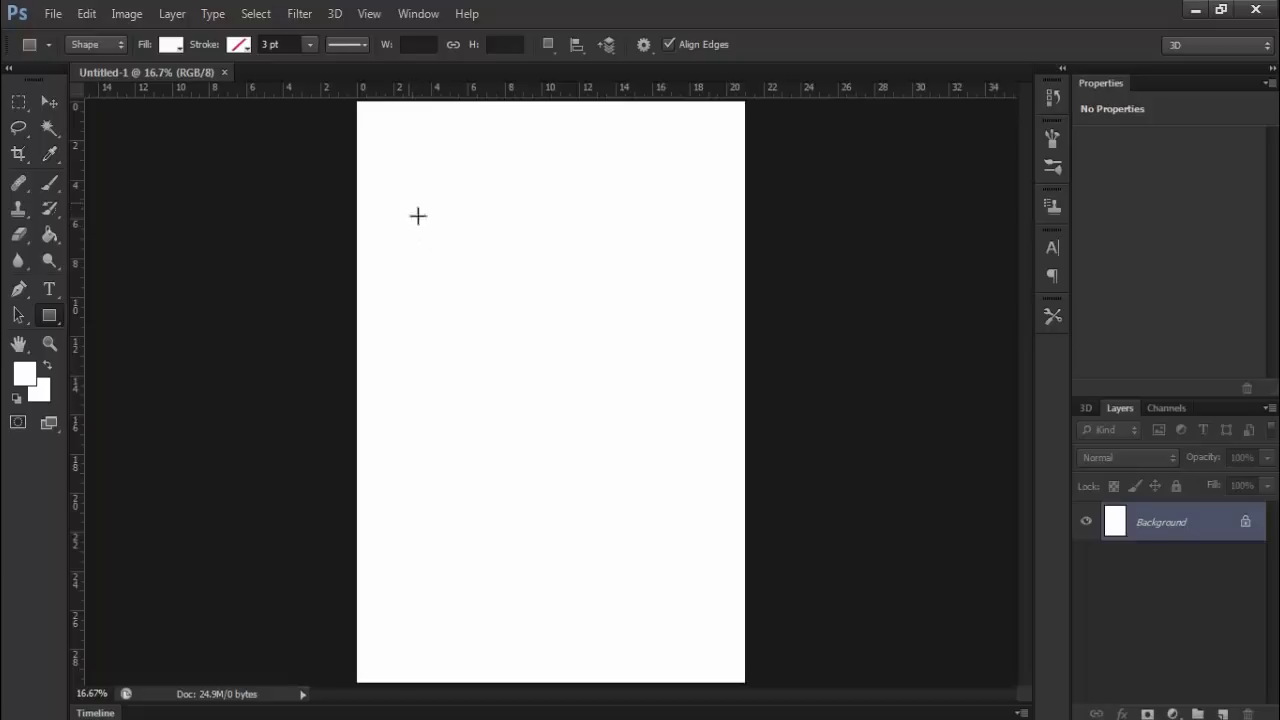
mouse_move(408, 203)
left_mouse_down()
mouse_move(607, 445)
mouse_move(705, 646)
left_mouse_up()
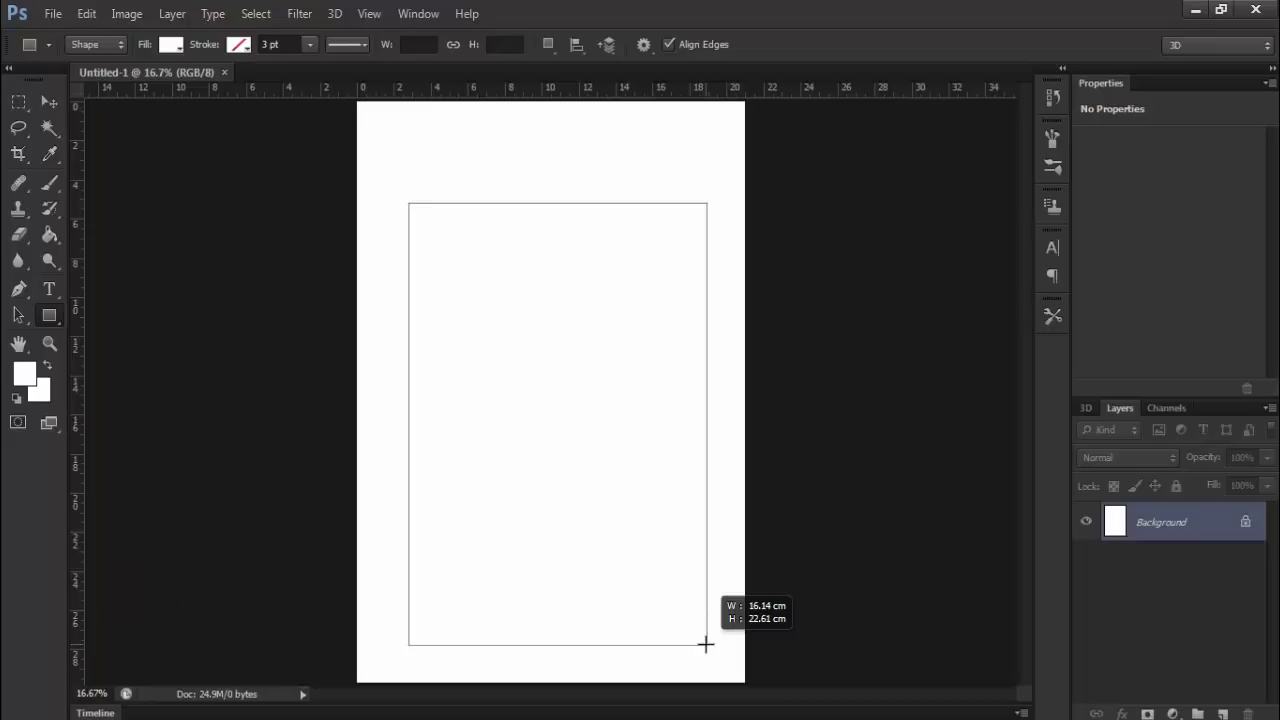
left_click_drag(705, 644, 709, 645)
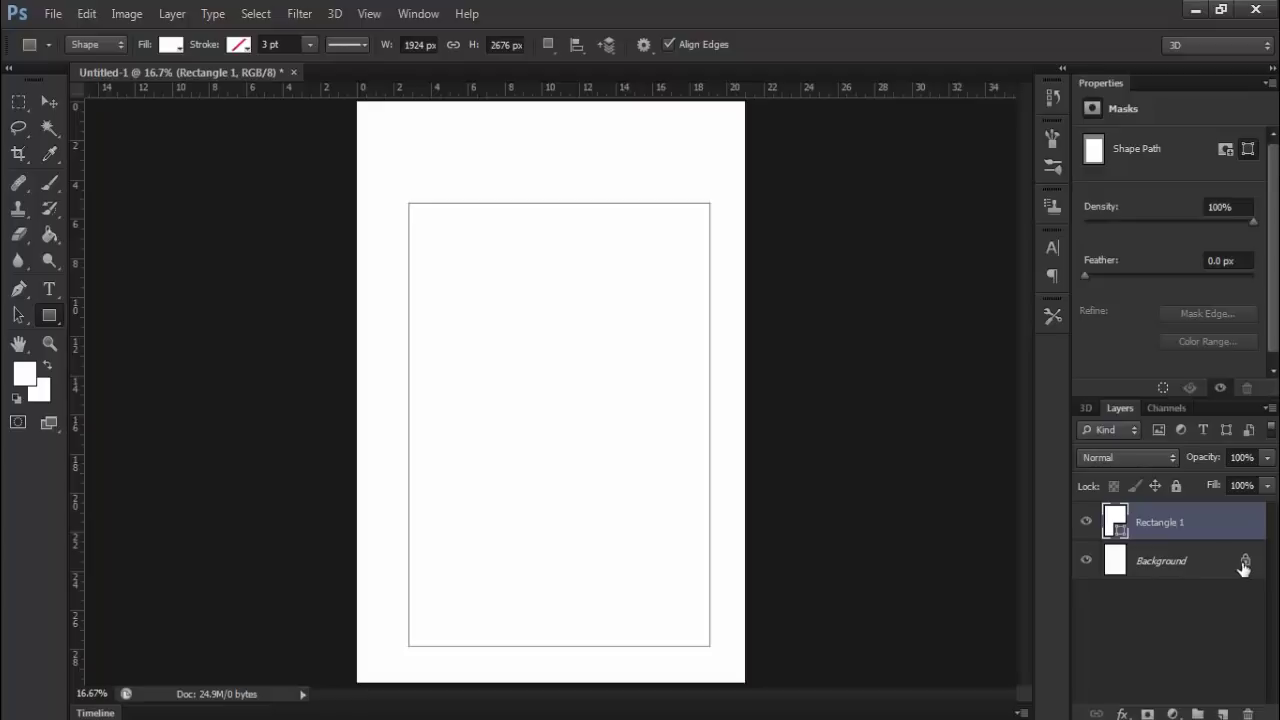
left_click_drag(1245, 562, 1248, 714)
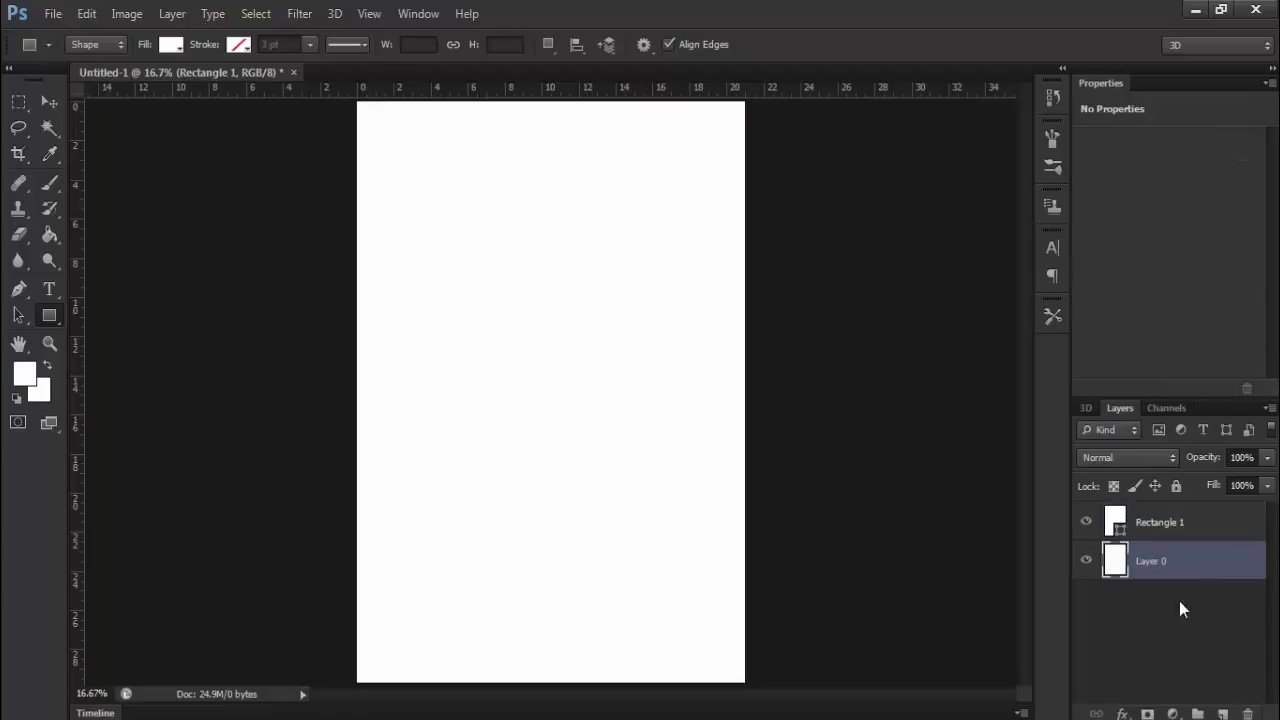
Select Rectangle 1 and Layer 0 together with the Move tool, toggling Layer 0's visibility to check the panel.
left_click(1190, 530)
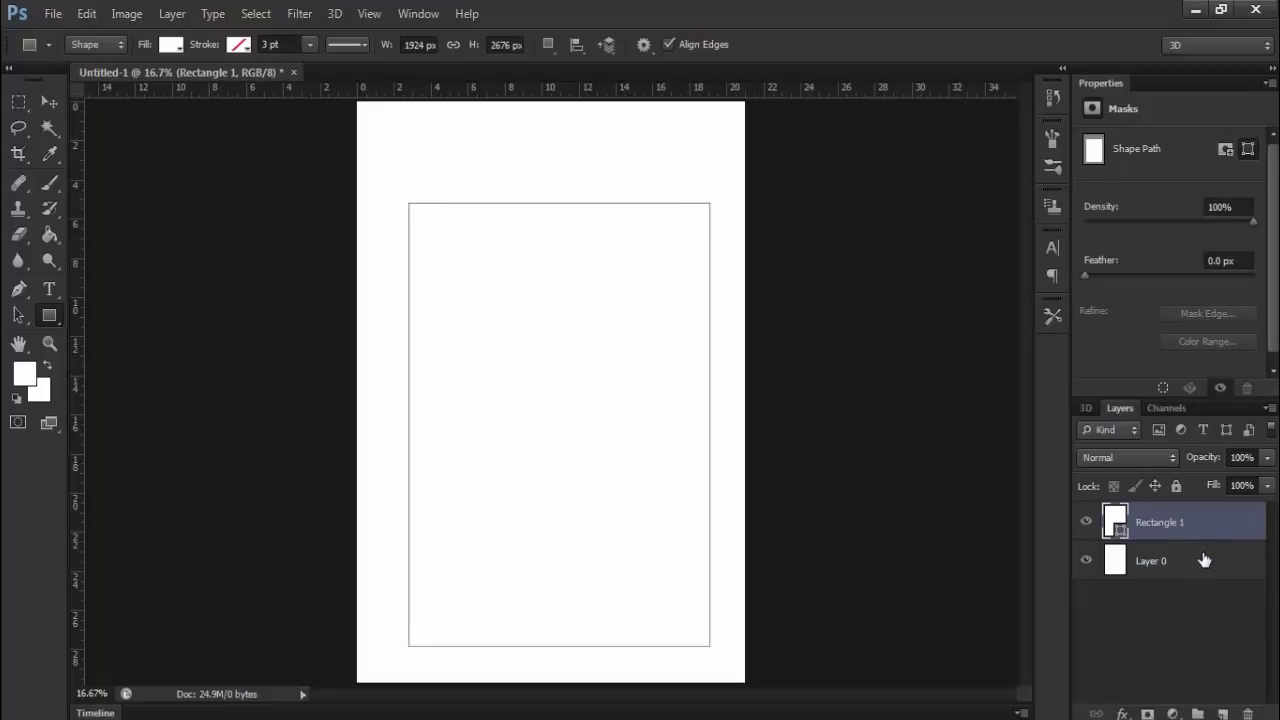
left_click(1204, 560, "shift")
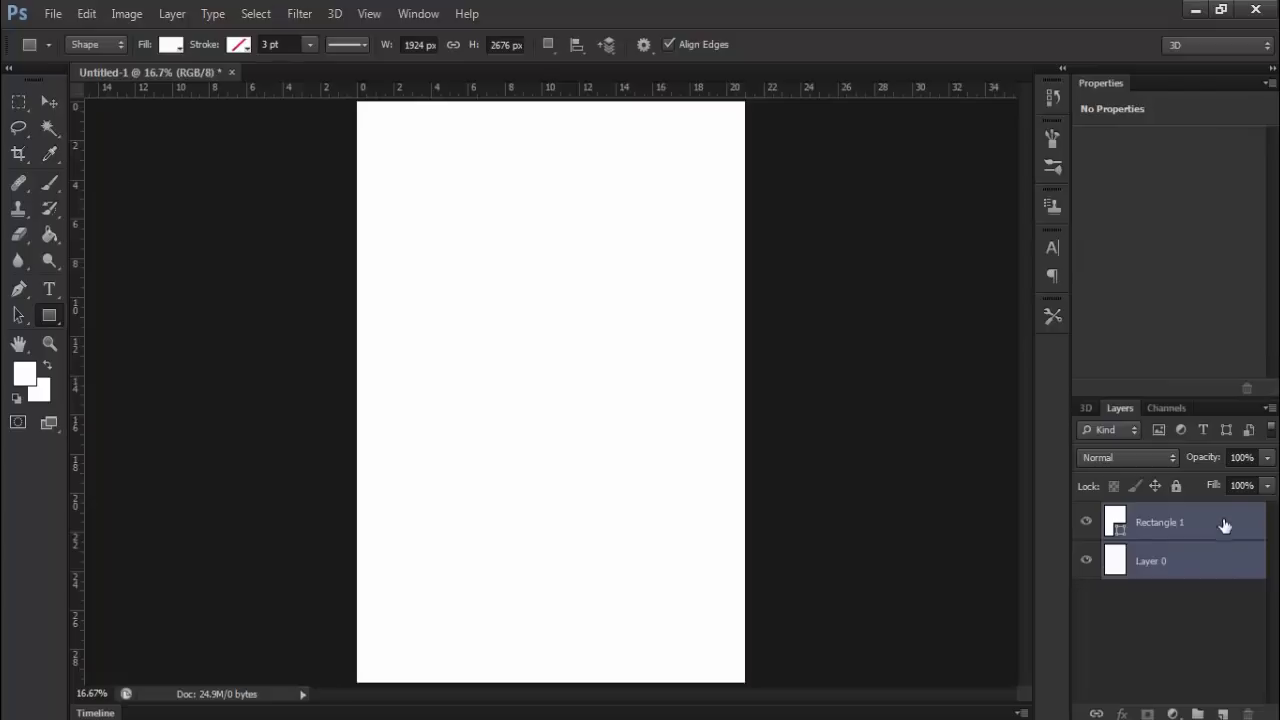
left_click(1212, 547, "ctrl")
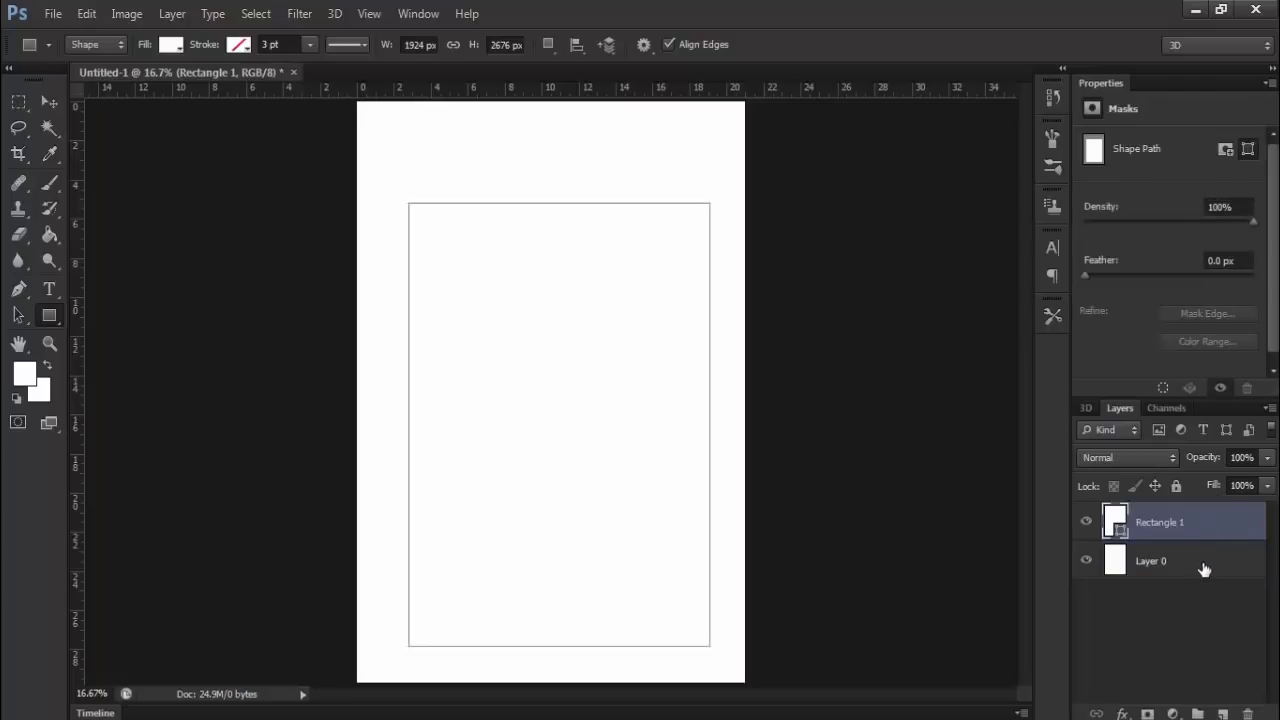
left_click(1204, 569, "shift")
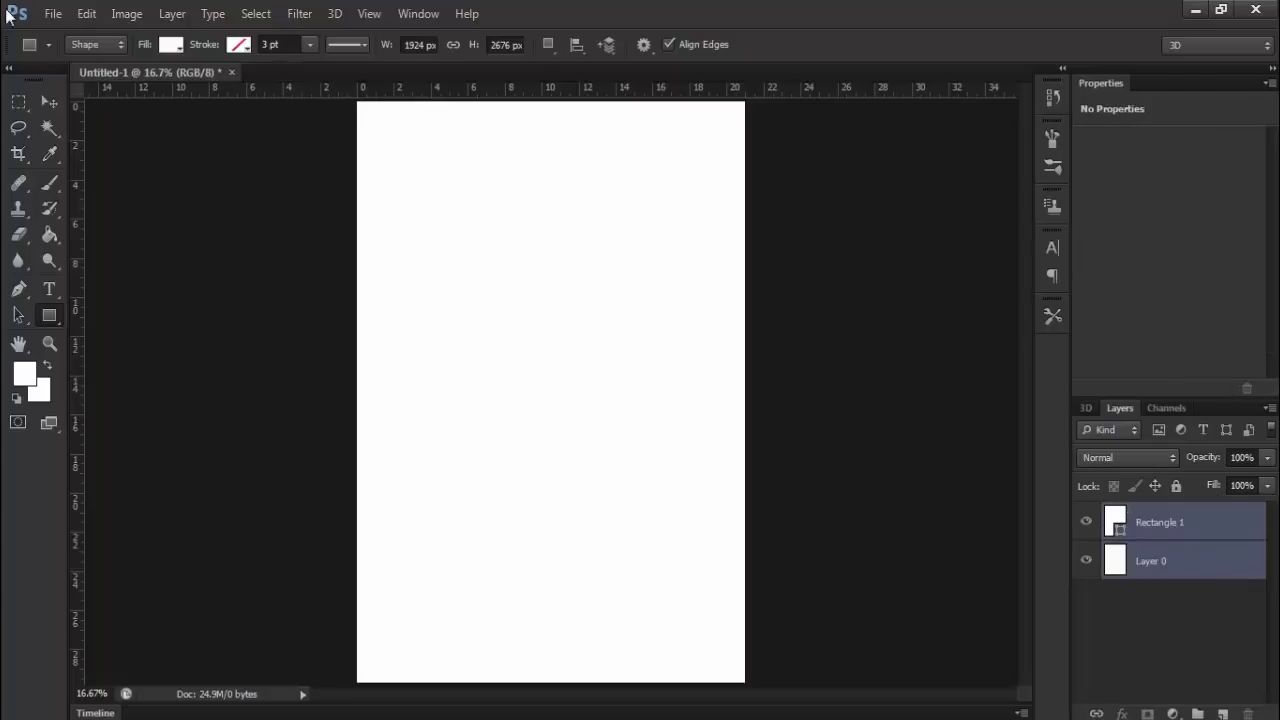
left_click(48, 104)
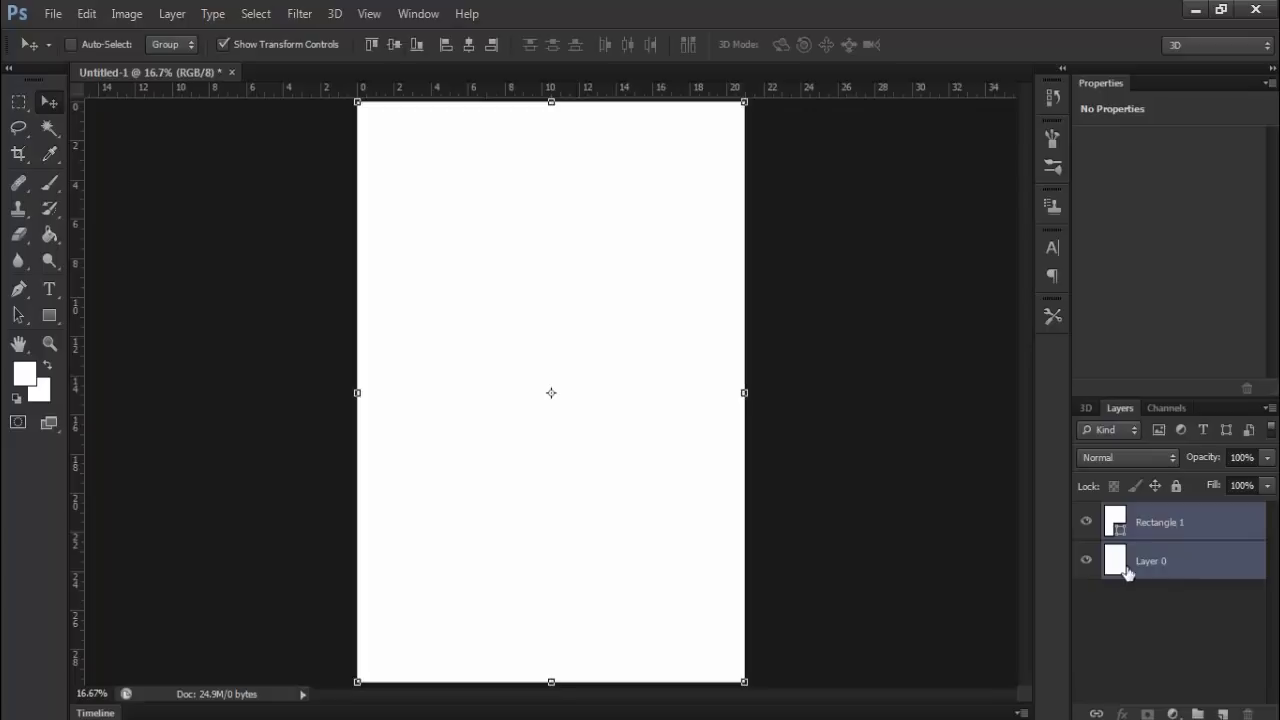
left_click(1085, 561)
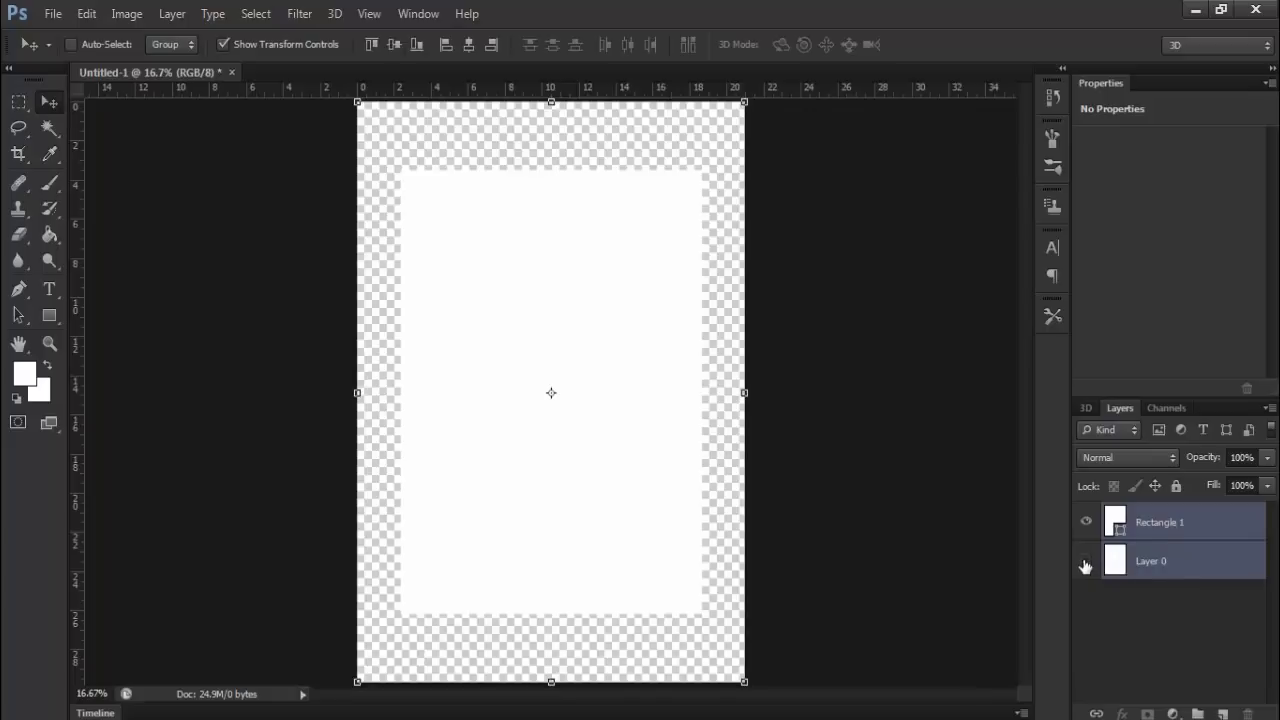
left_click(1085, 561)
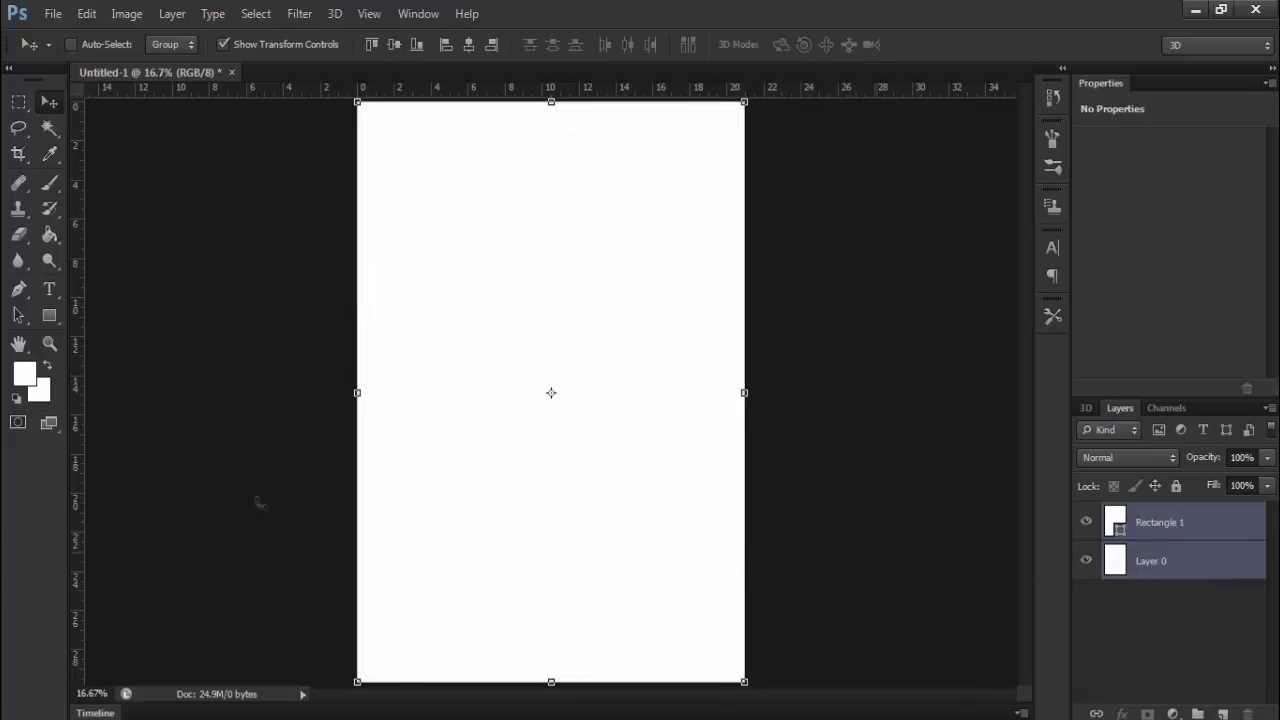
Rasterize Rectangle 1 and open its Layer Style dialog.
right_click(1196, 525)
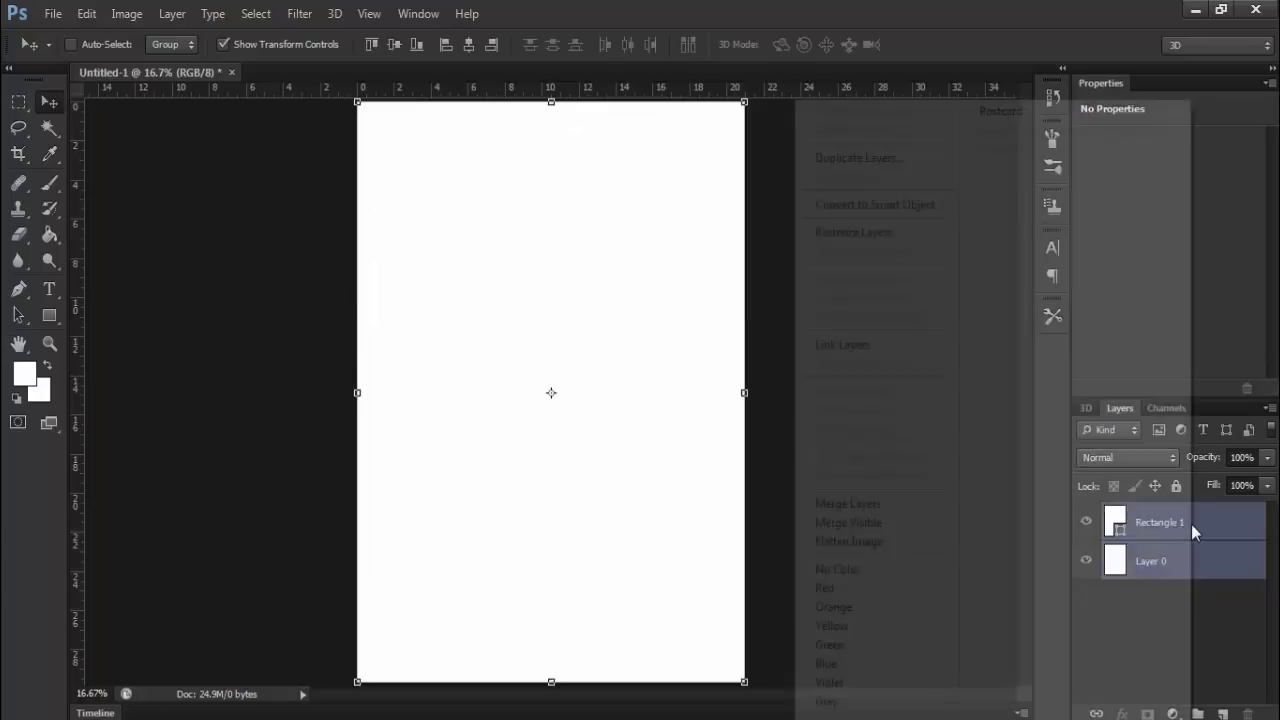
left_click(862, 232)
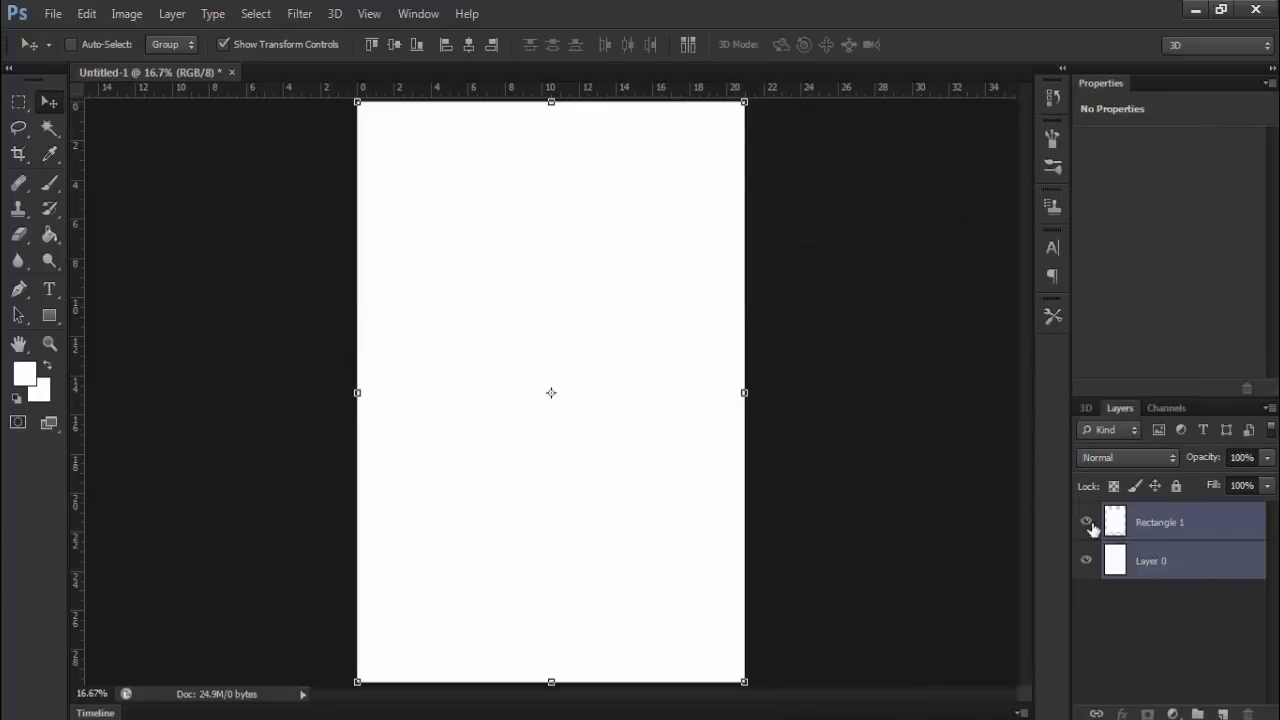
left_click(50, 343)
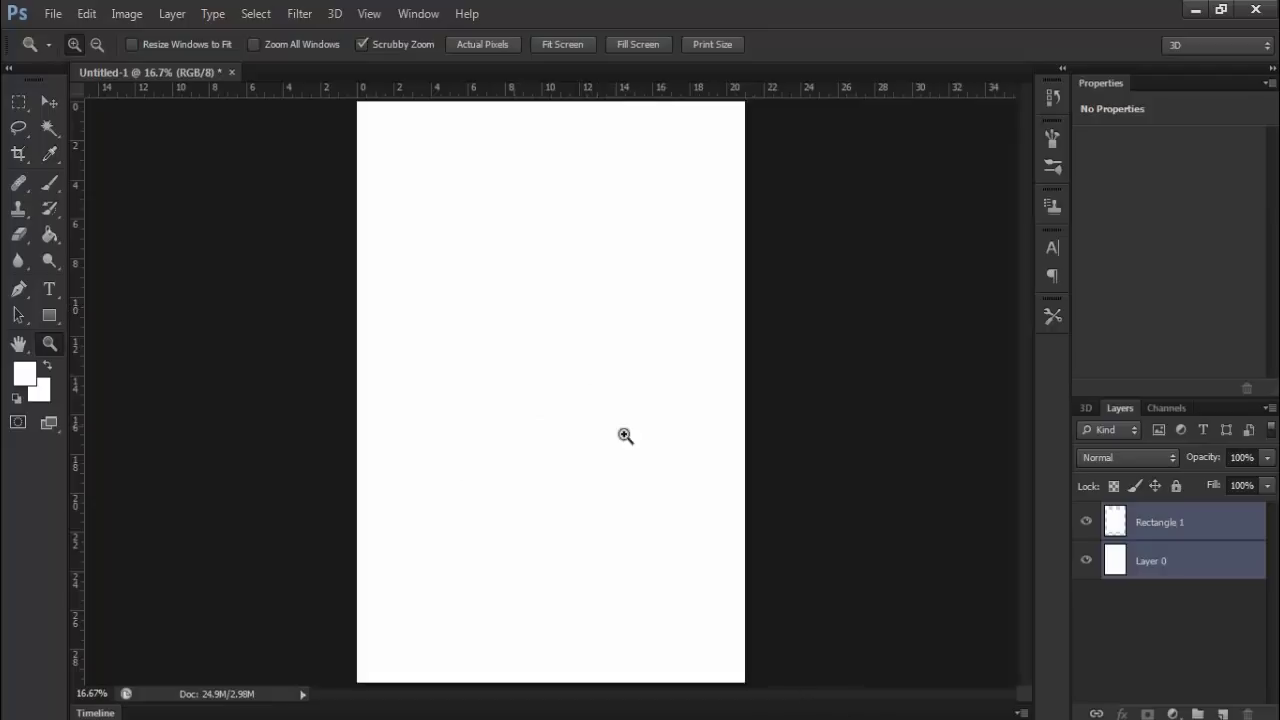
left_click(1227, 530)
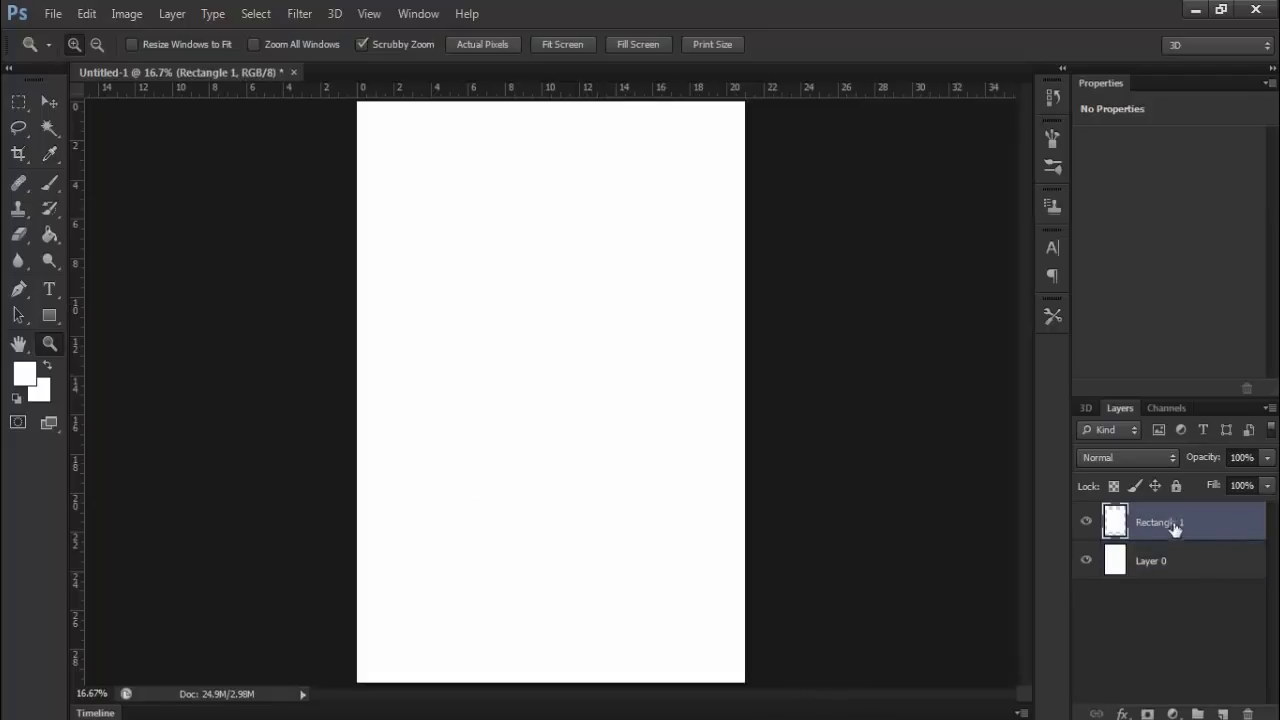
double_click(1211, 529)
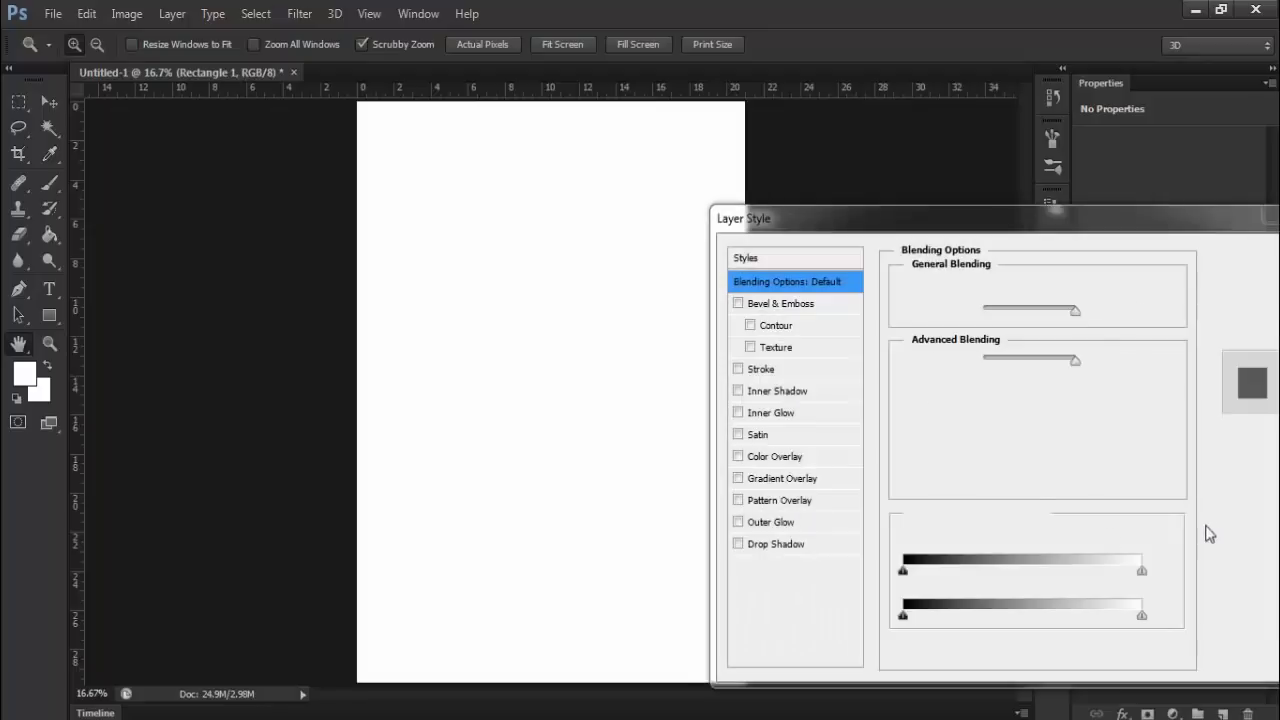
Apply a Drop Shadow to Rectangle 1 with Distance 0 px and Size 45 px.
left_click(771, 545)
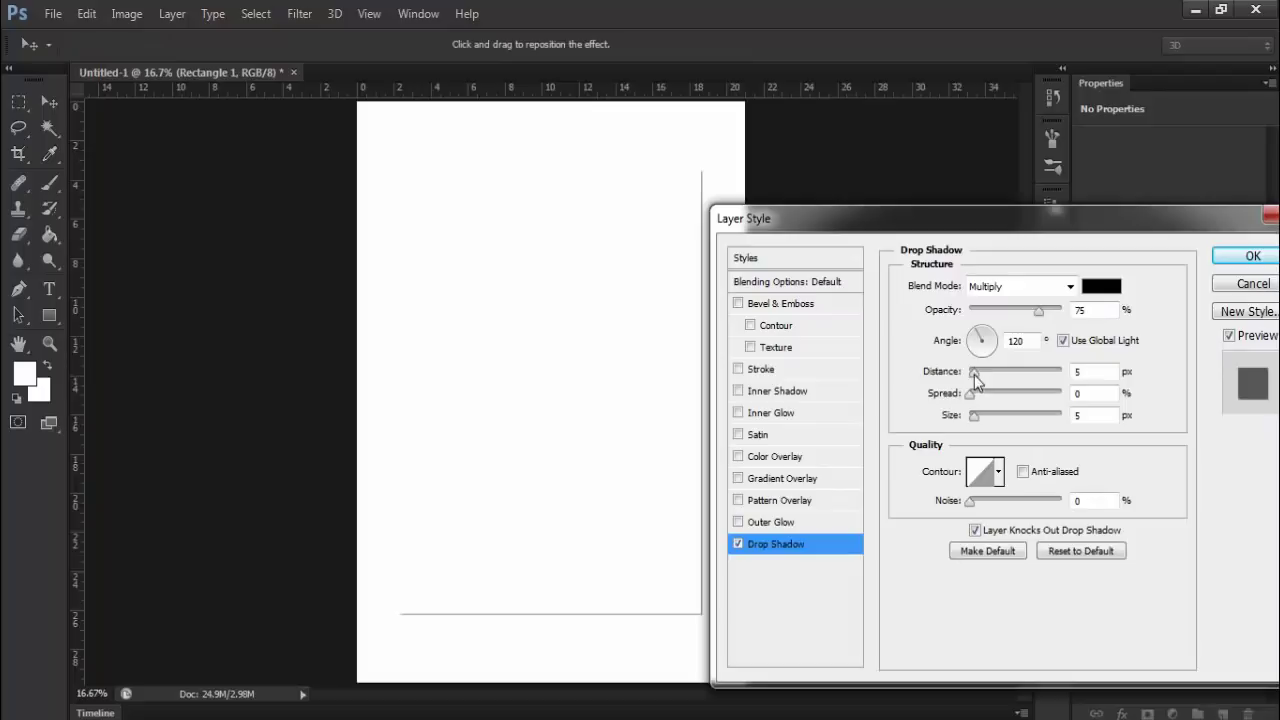
left_click_drag(974, 372, 955, 378)
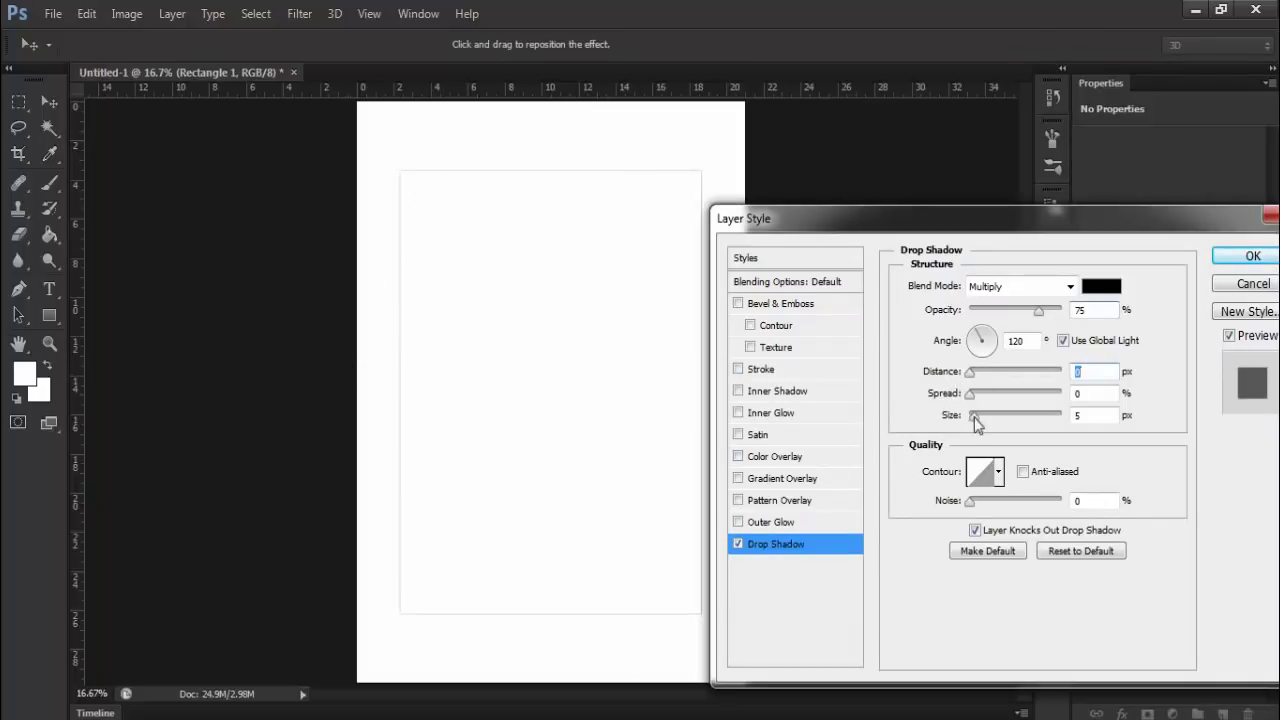
left_click_drag(974, 416, 992, 416)
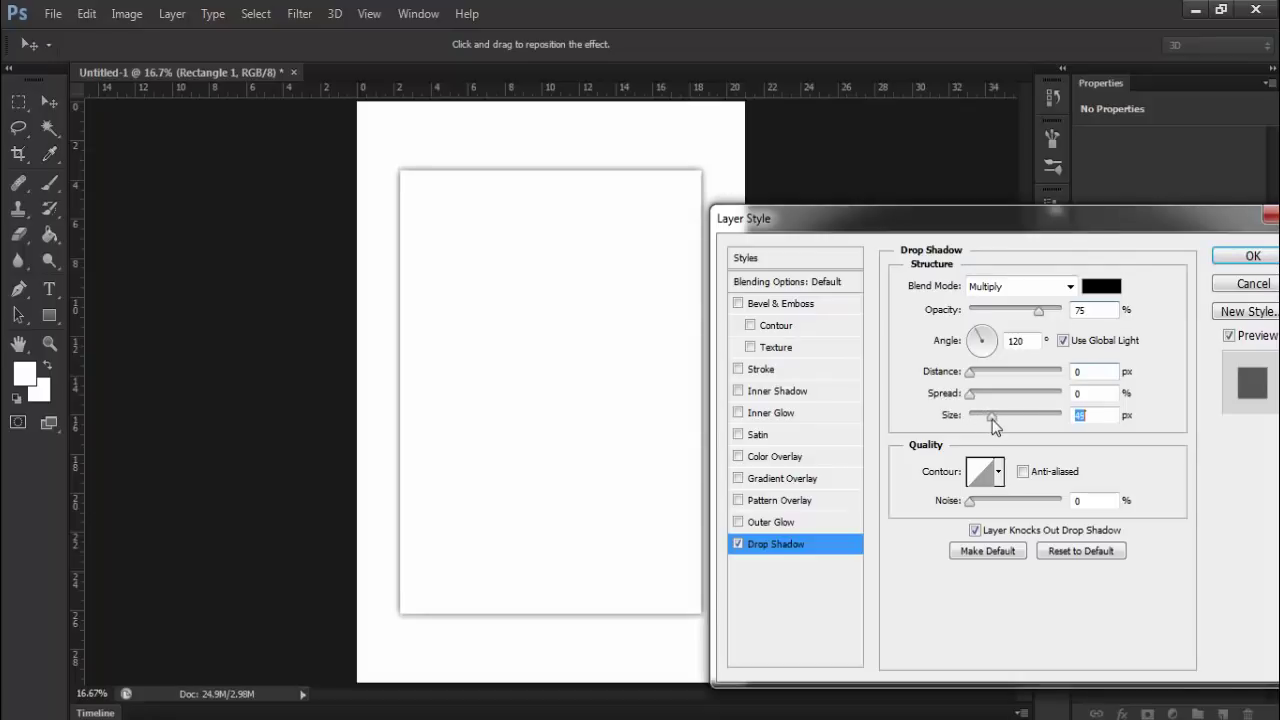
key("z")
left_click(1255, 258)
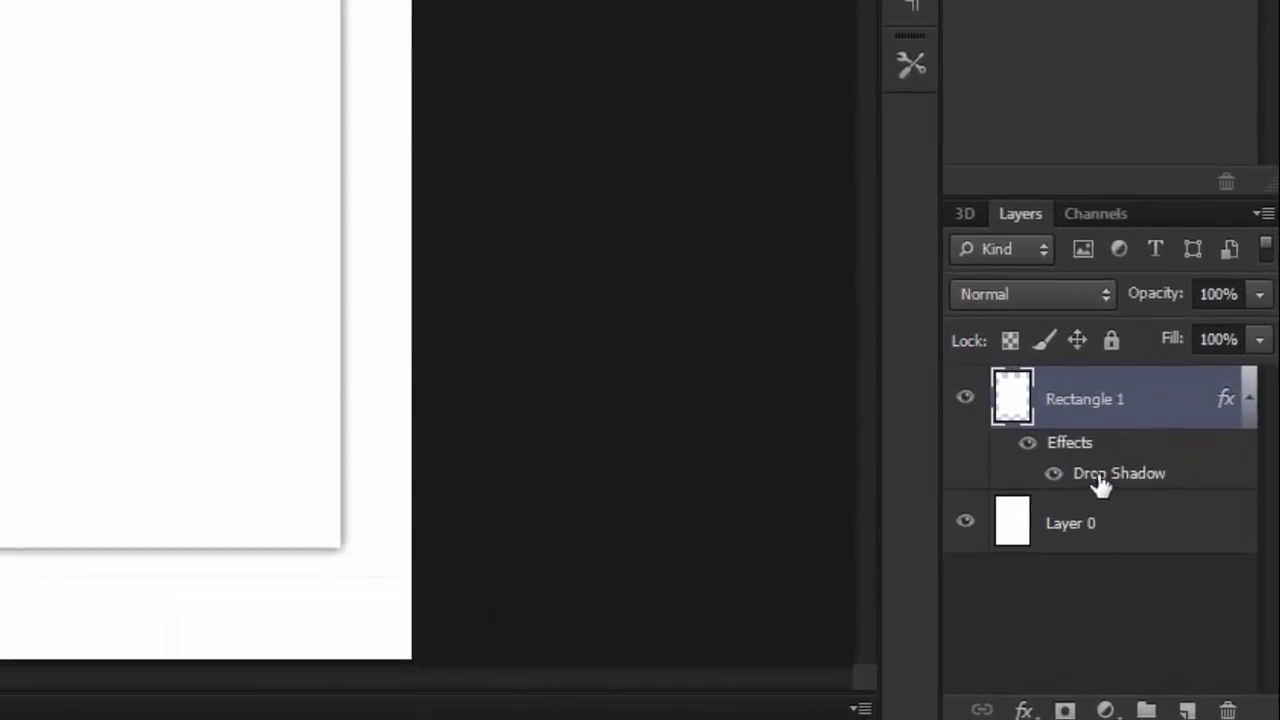
Separate Rectangle 1's drop shadow onto its own layer and check it by toggling visibility.
right_click(1103, 481)
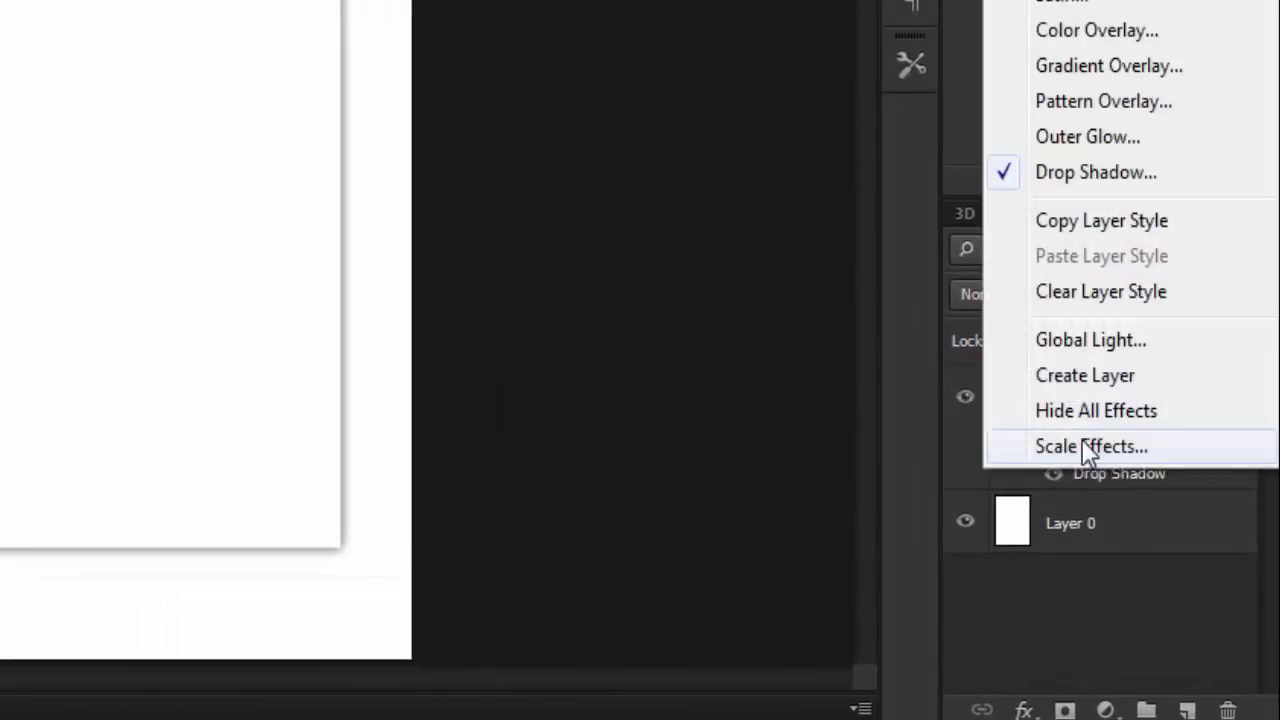
left_click(1048, 376)
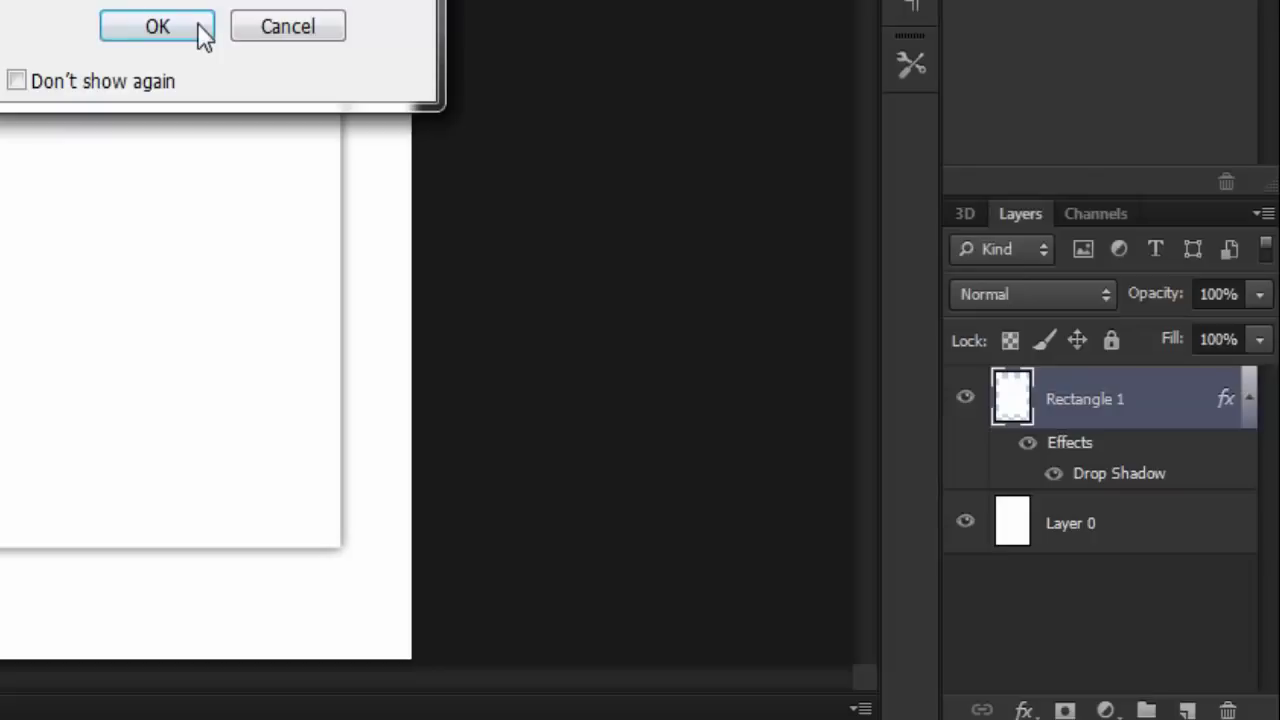
left_click(198, 30)
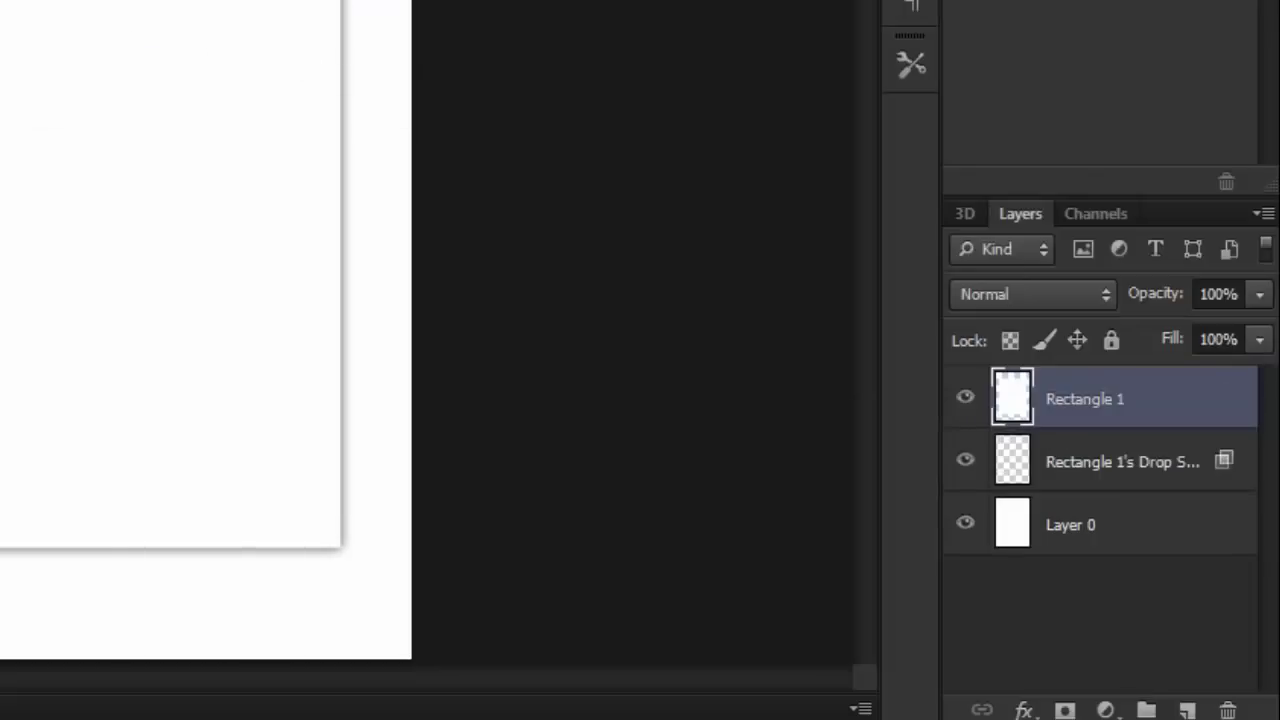
left_click(1097, 482)
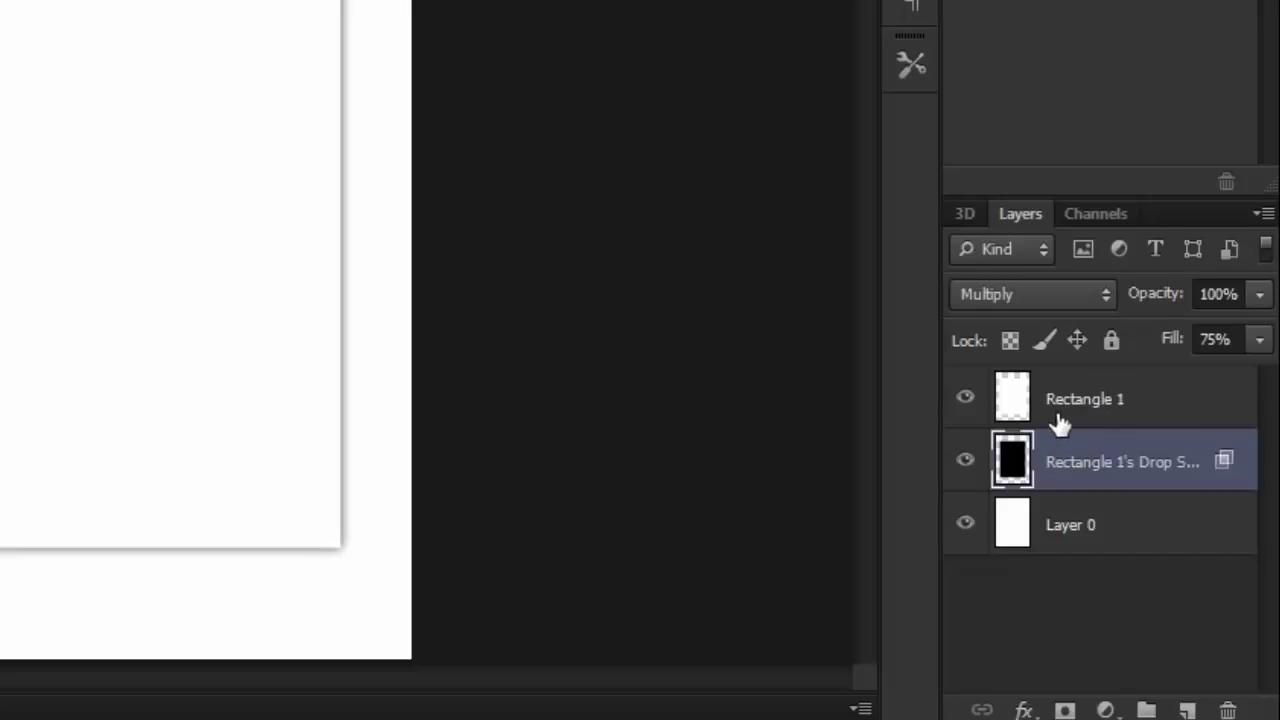
left_click(964, 463)
left_click(964, 463)
Duplicate the shadow layer and nudge the copy down four pixels with the arrow keys.
mouse_move(1166, 484)
left_mouse_down()
mouse_move(1193, 668)
mouse_move(1181, 606)
left_mouse_up()
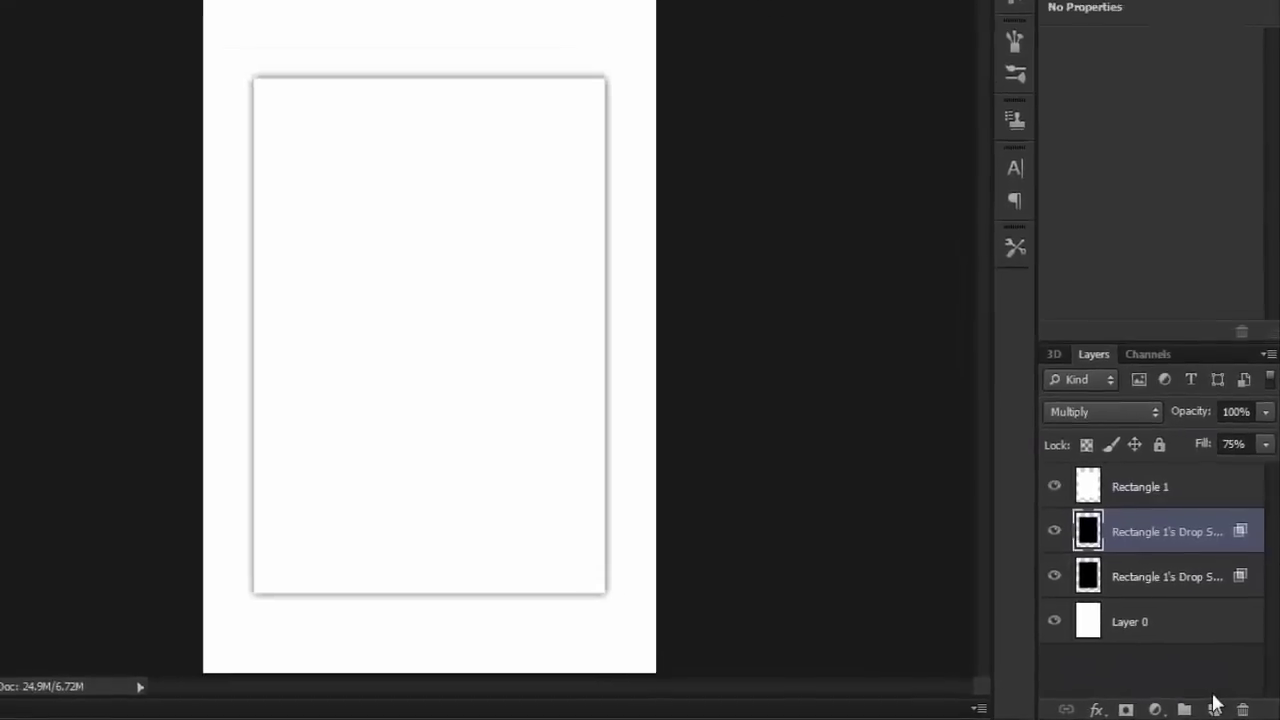
left_click(1181, 606)
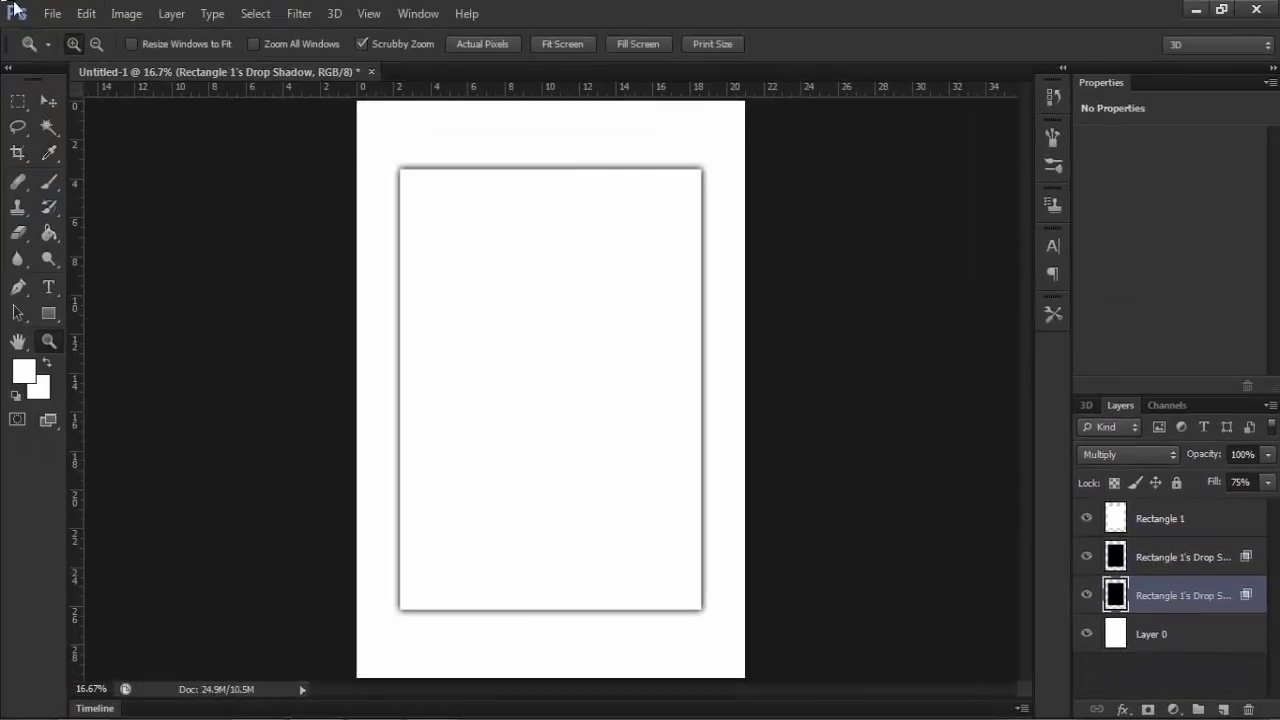
key("v")
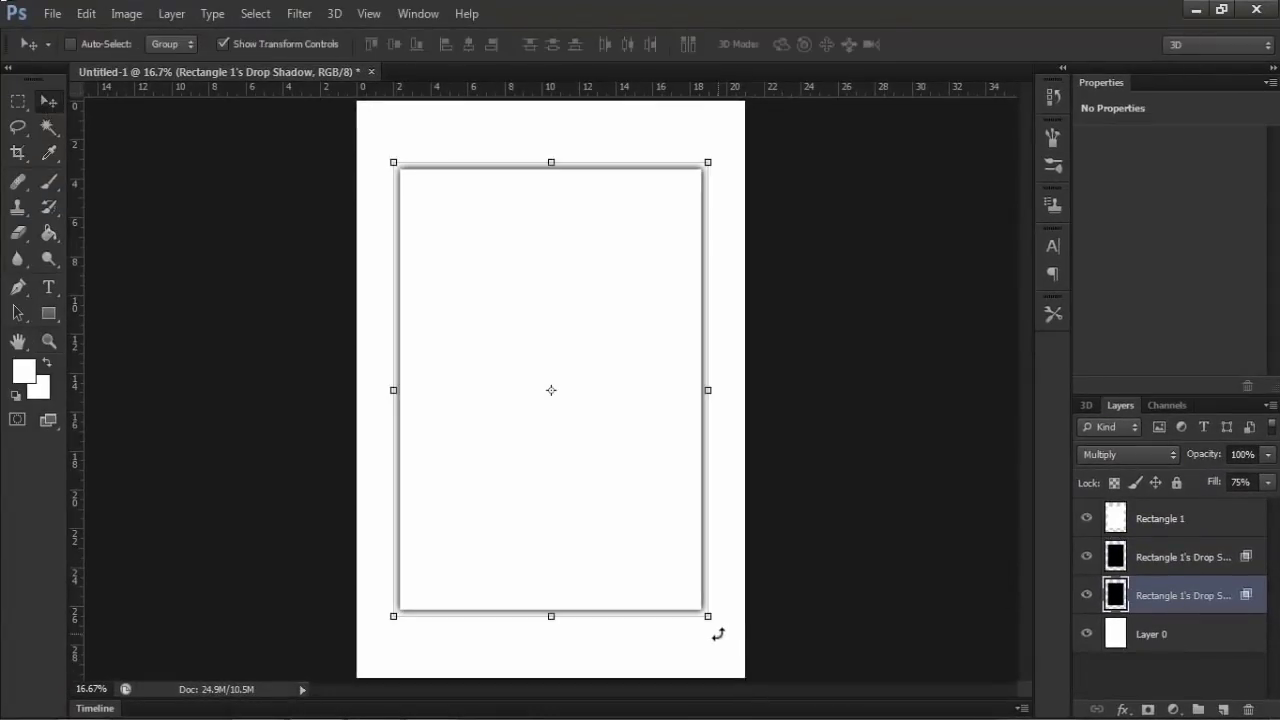
key("Down")
key("Down")
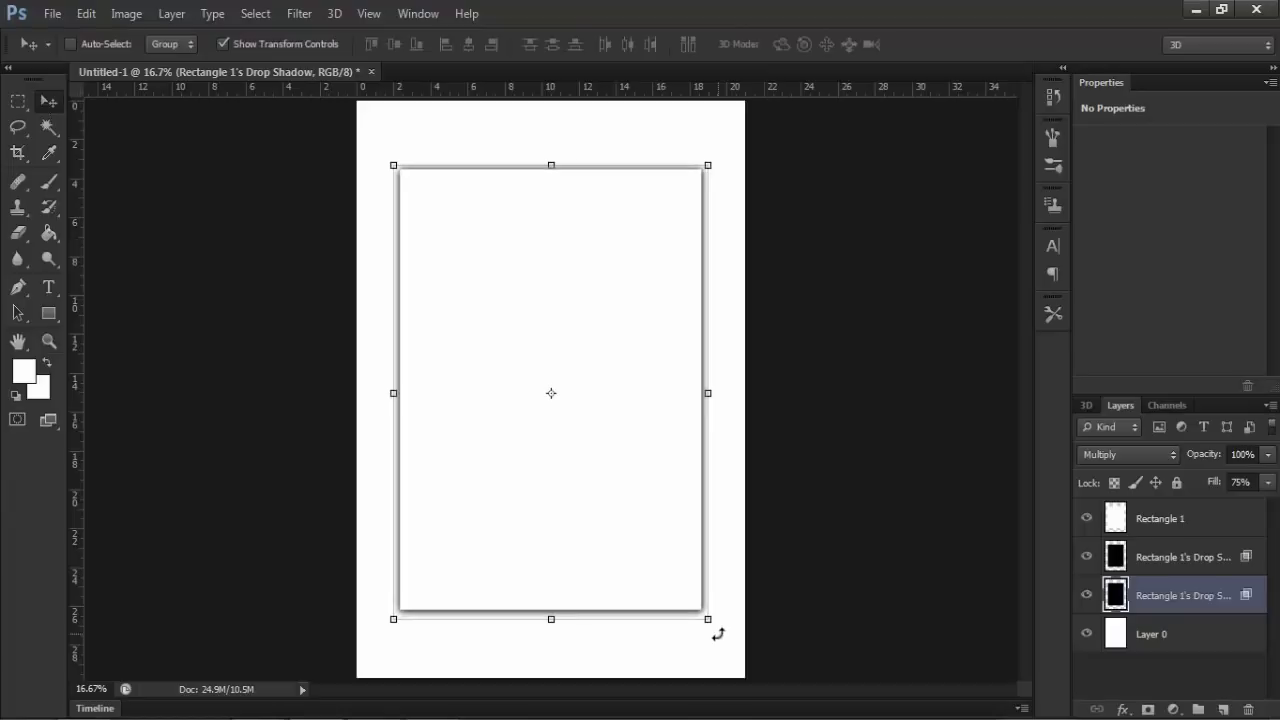
key("Down")
key("Down")
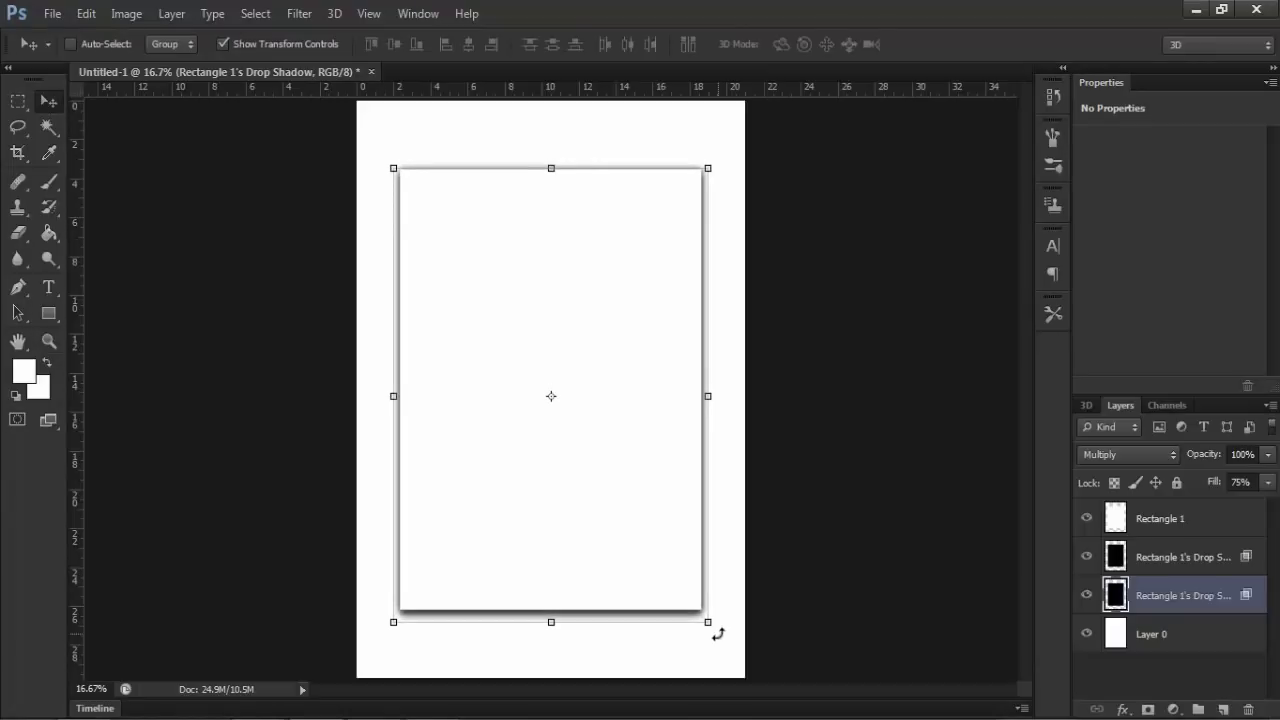
key("Down")
key("Down")
key("Down")
key("Down")
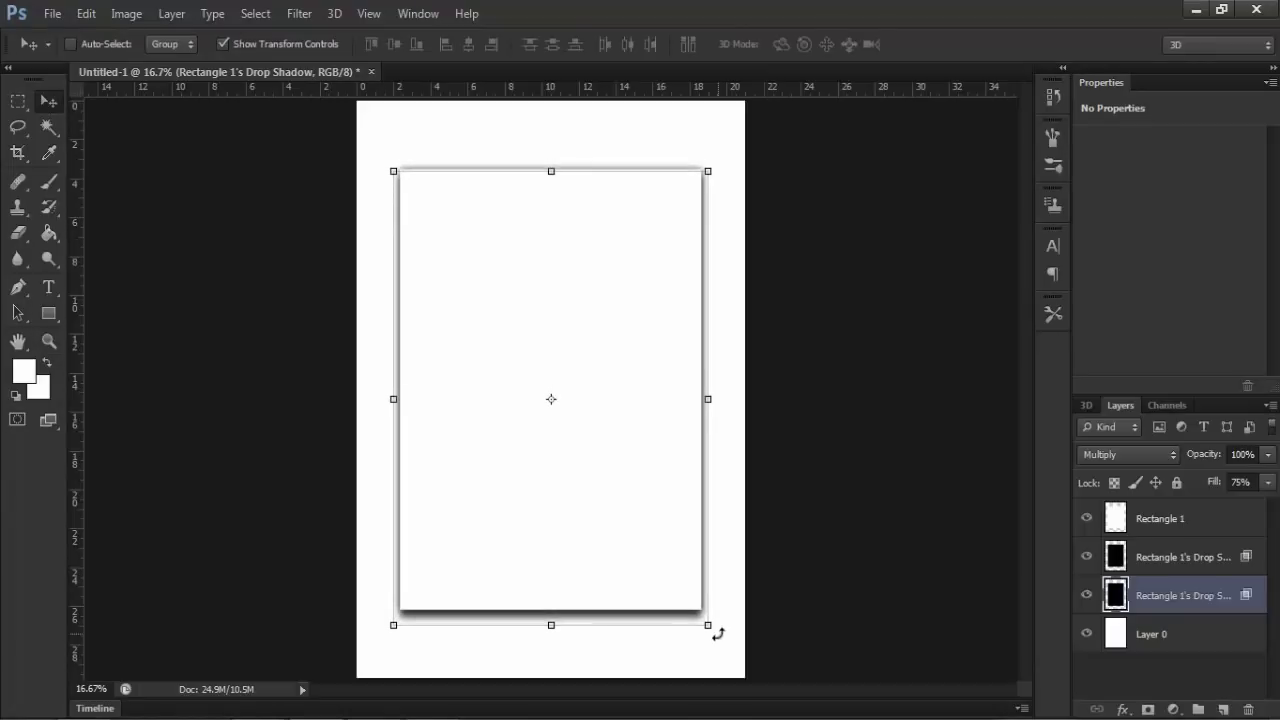
key("Down")
key("Down")
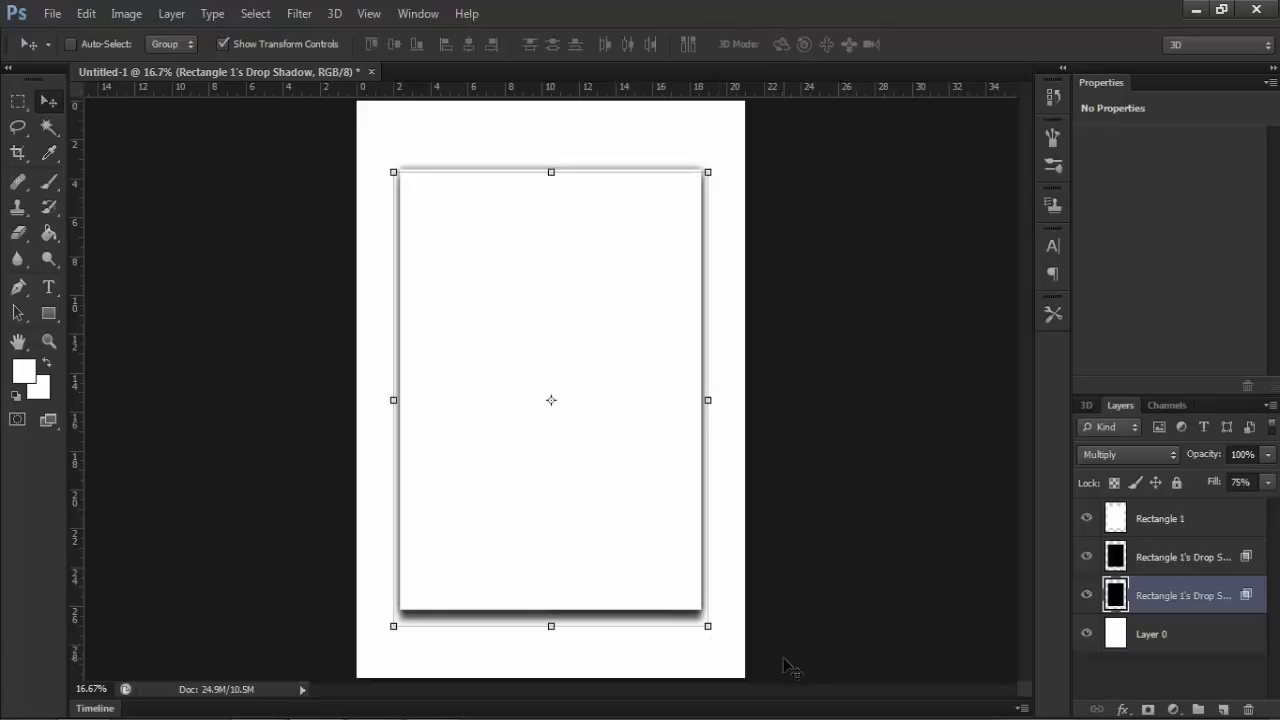
Warp the lower shadow copy, pulling its bottom corners down into a curled-page shadow.
left_click(87, 13)
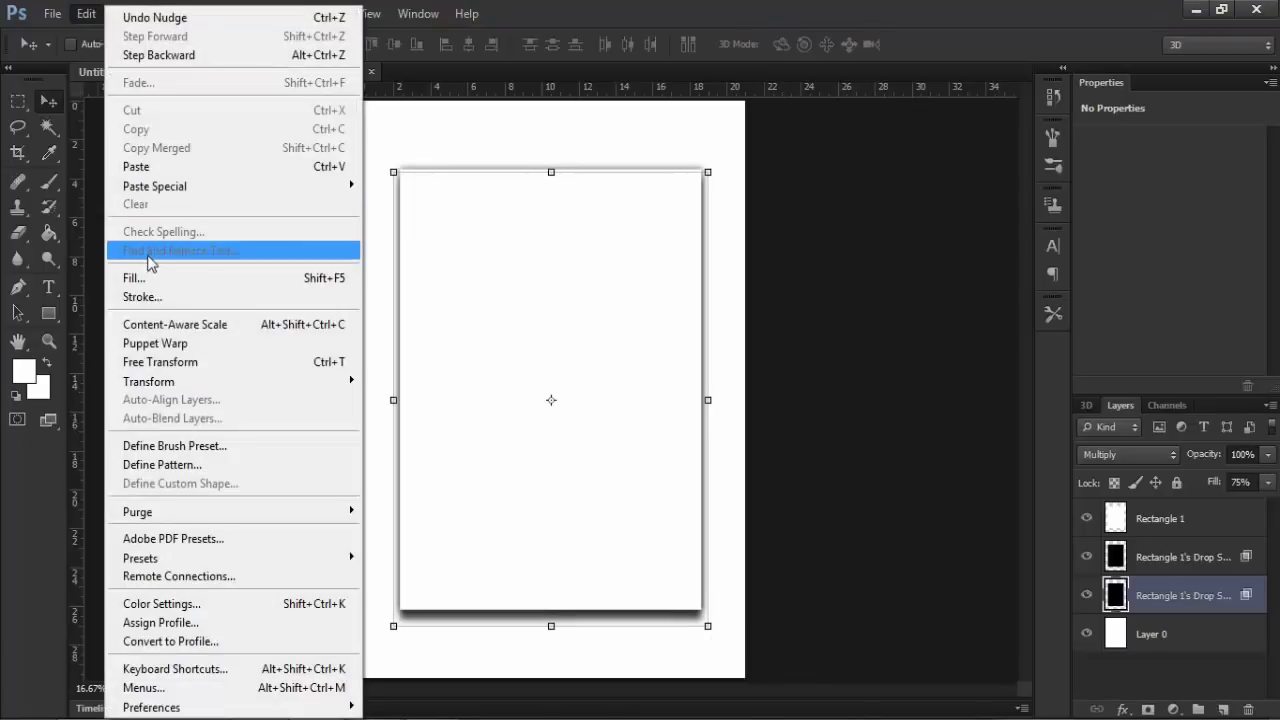
mouse_move(150, 381)
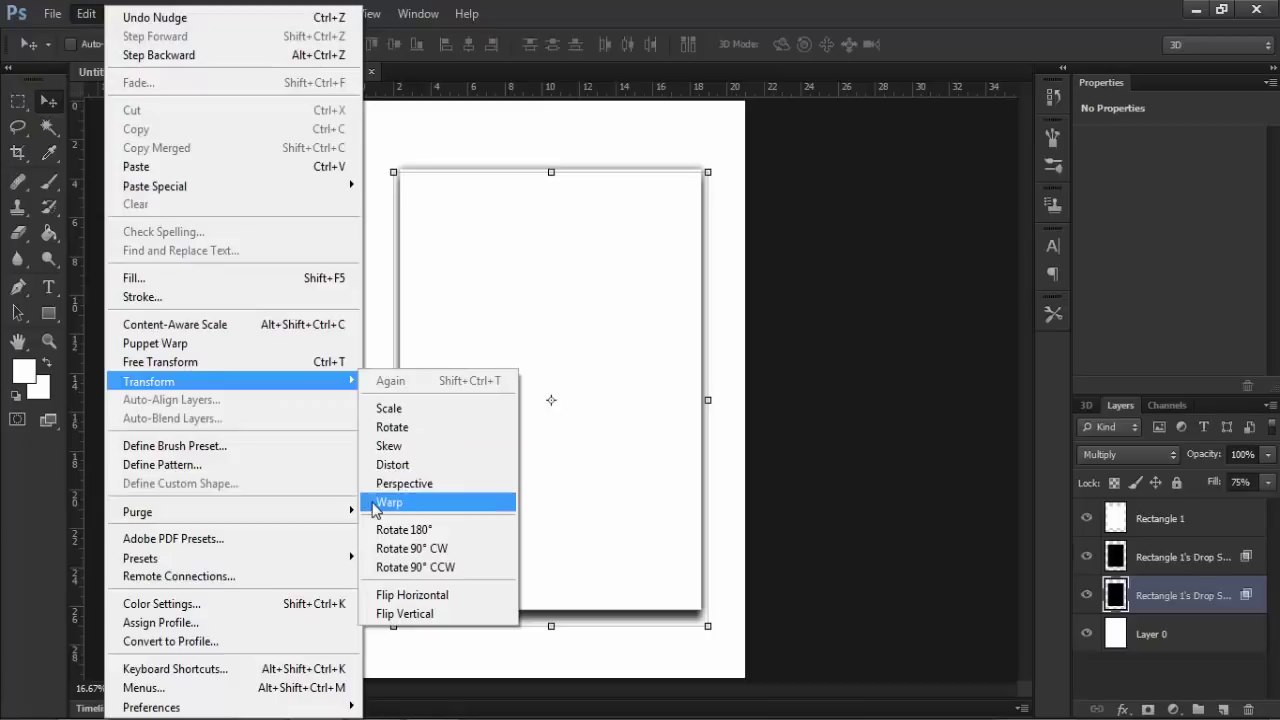
left_click(380, 505)
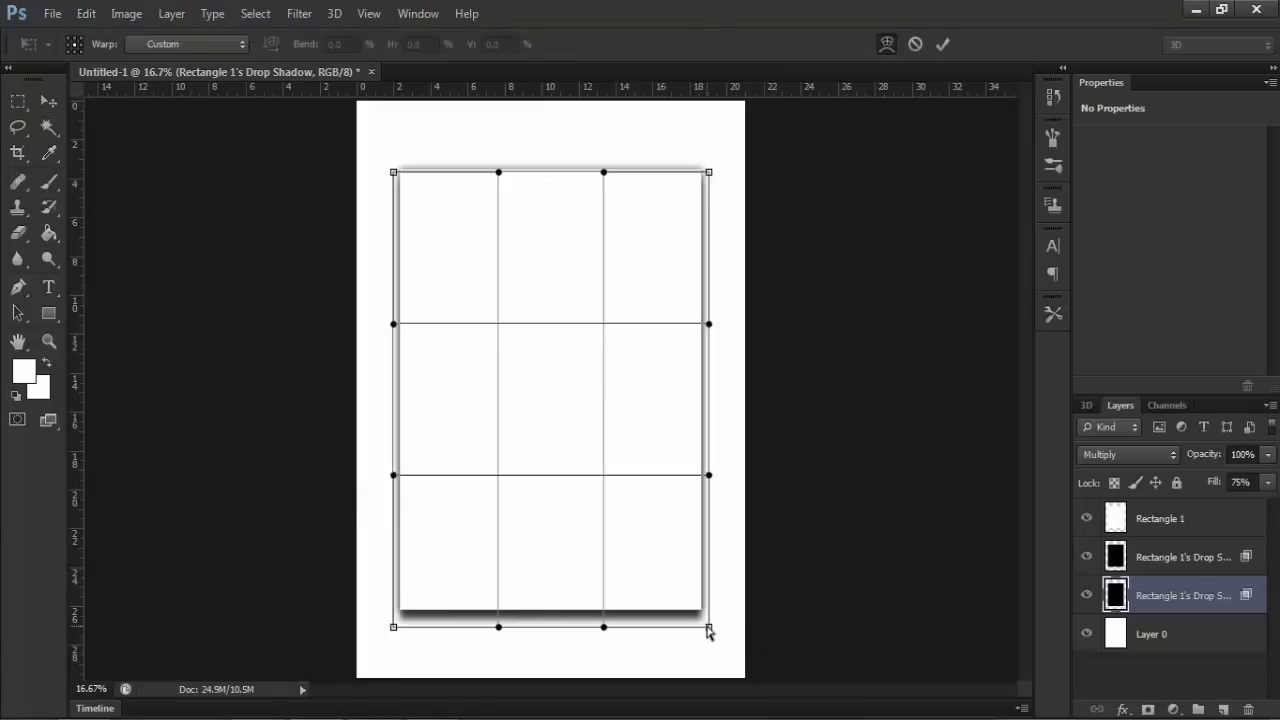
mouse_move(709, 643)
left_mouse_down()
mouse_move(711, 630)
mouse_move(714, 648)
left_mouse_up()
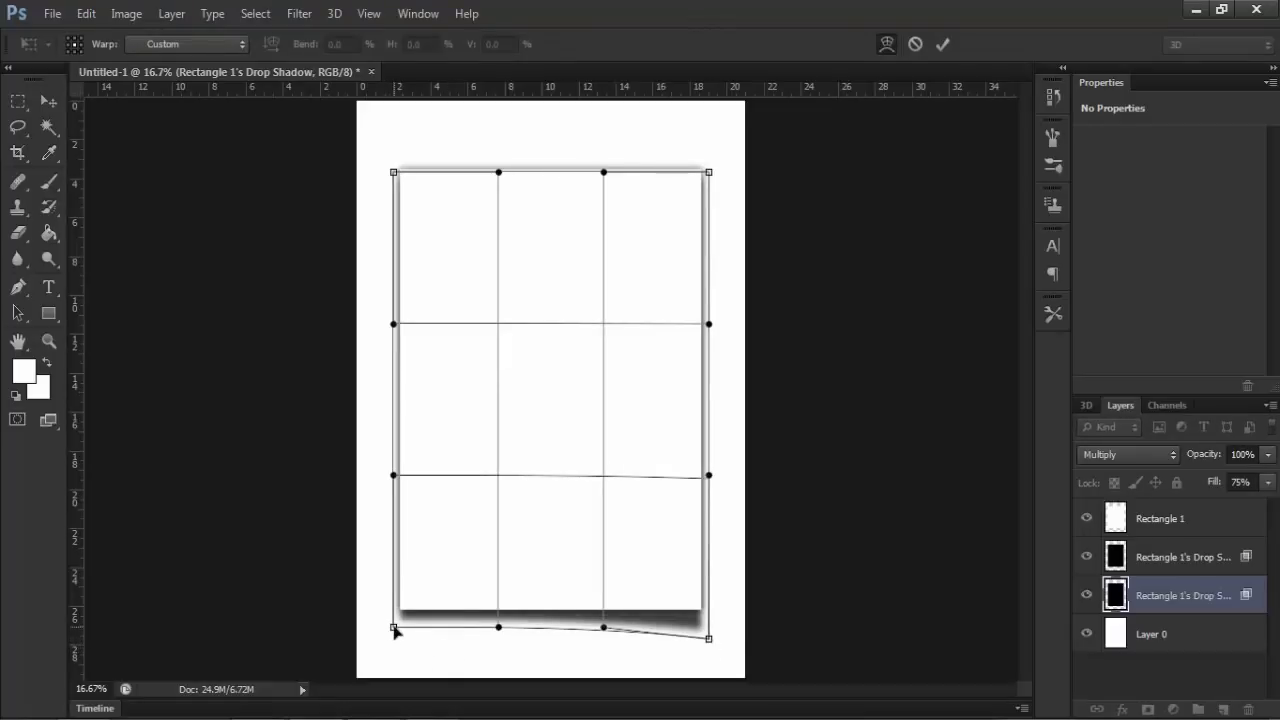
left_click_drag(395, 641, 396, 652)
left_click_drag(711, 641, 704, 647)
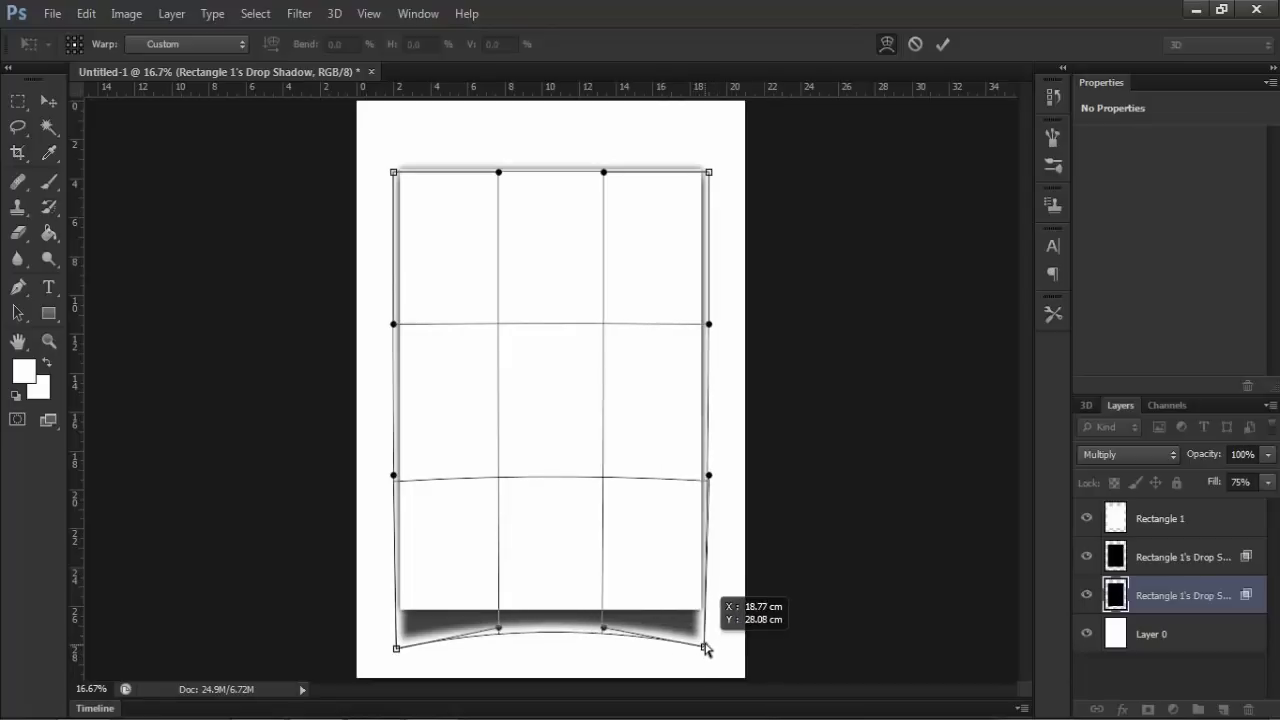
left_click_drag(704, 648, 709, 646)
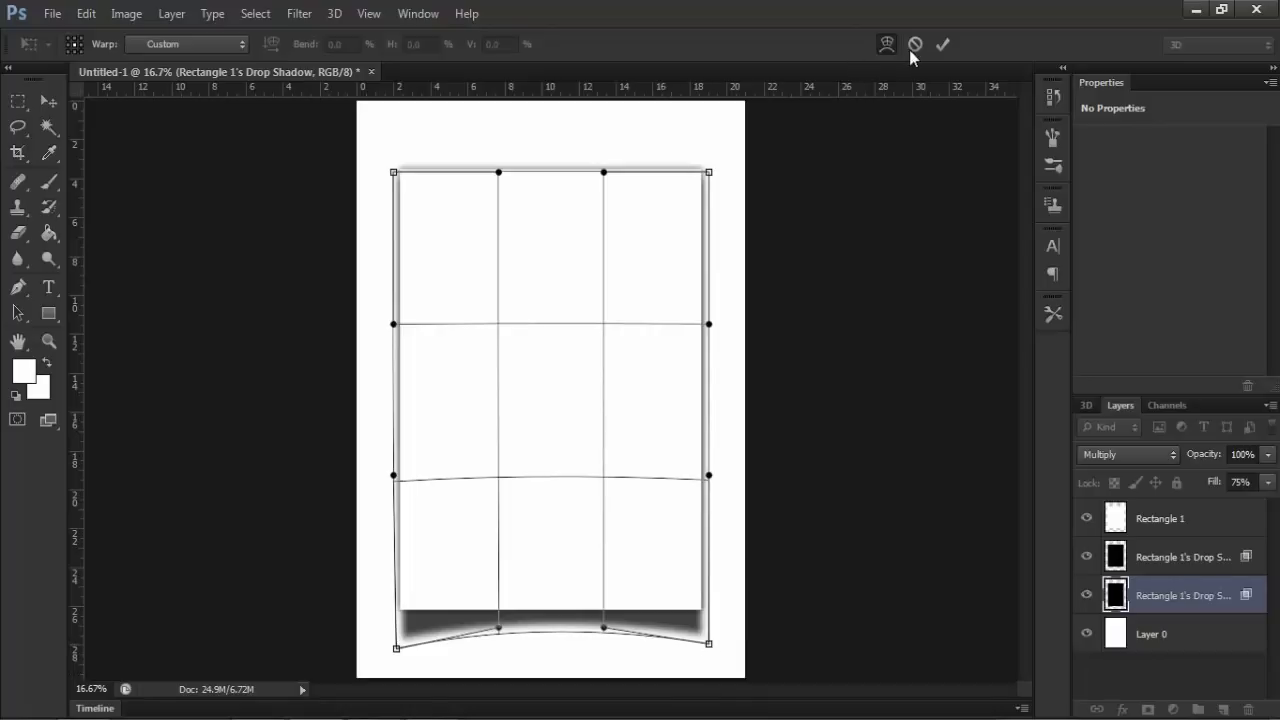
left_click(941, 44)
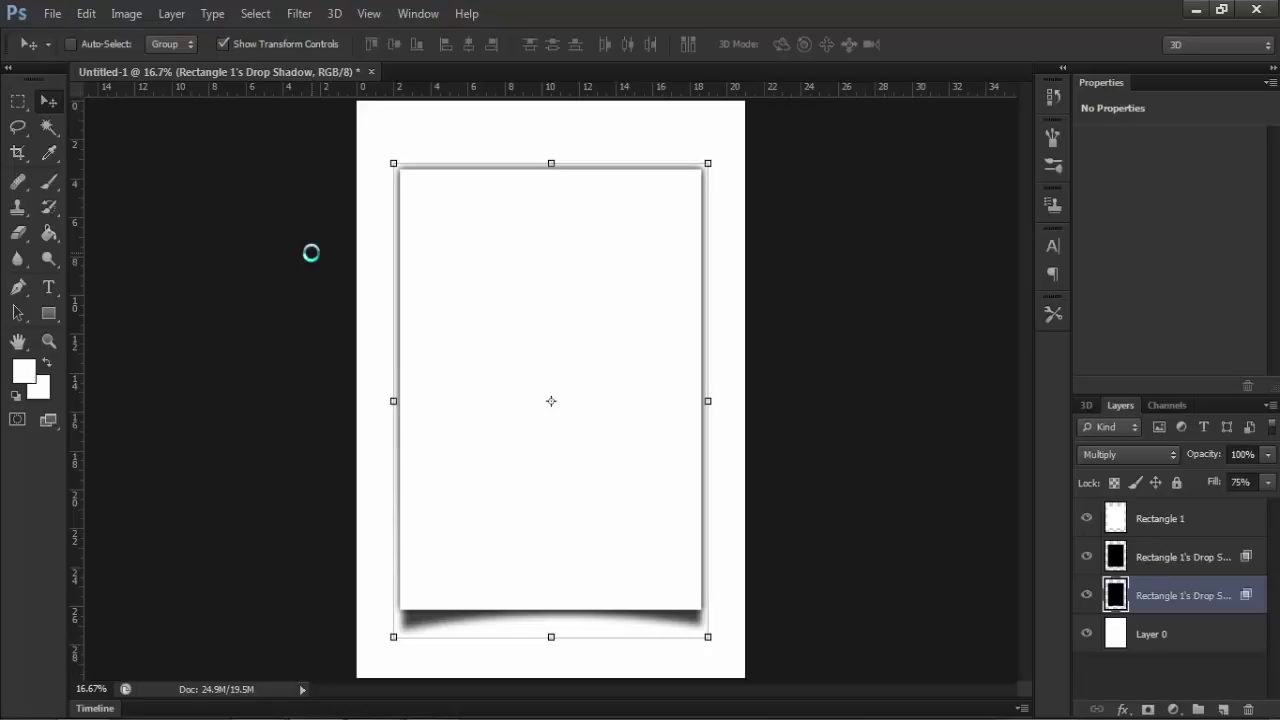
left_click(47, 342)
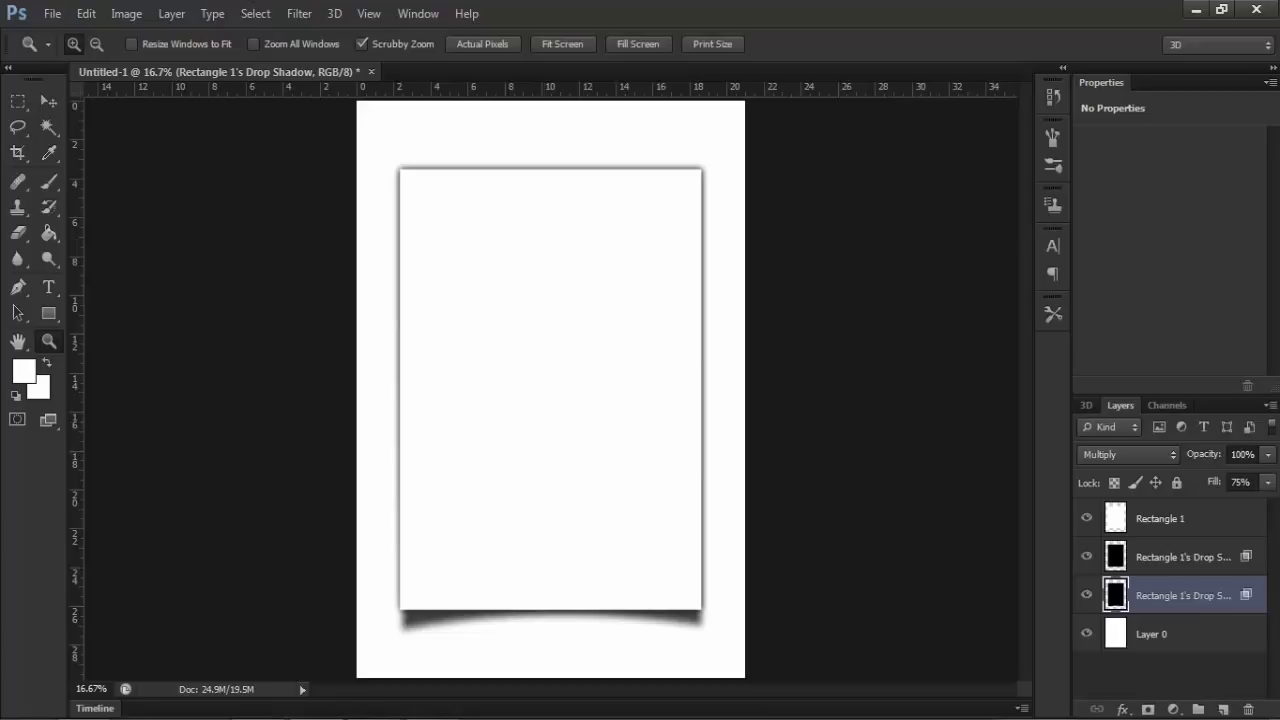
Duplicate Rectangle 1 and scale the copy to about 90% around its centre.
left_click(1115, 521)
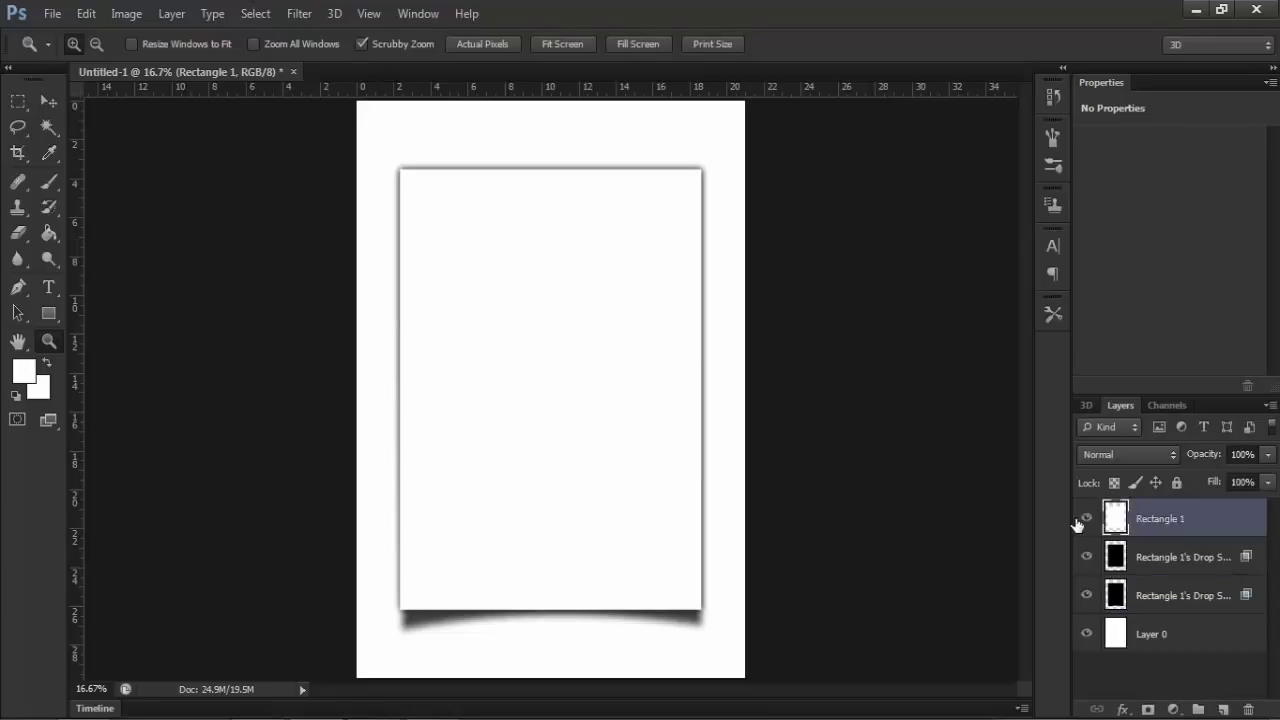
left_click_drag(1208, 523, 1225, 710)
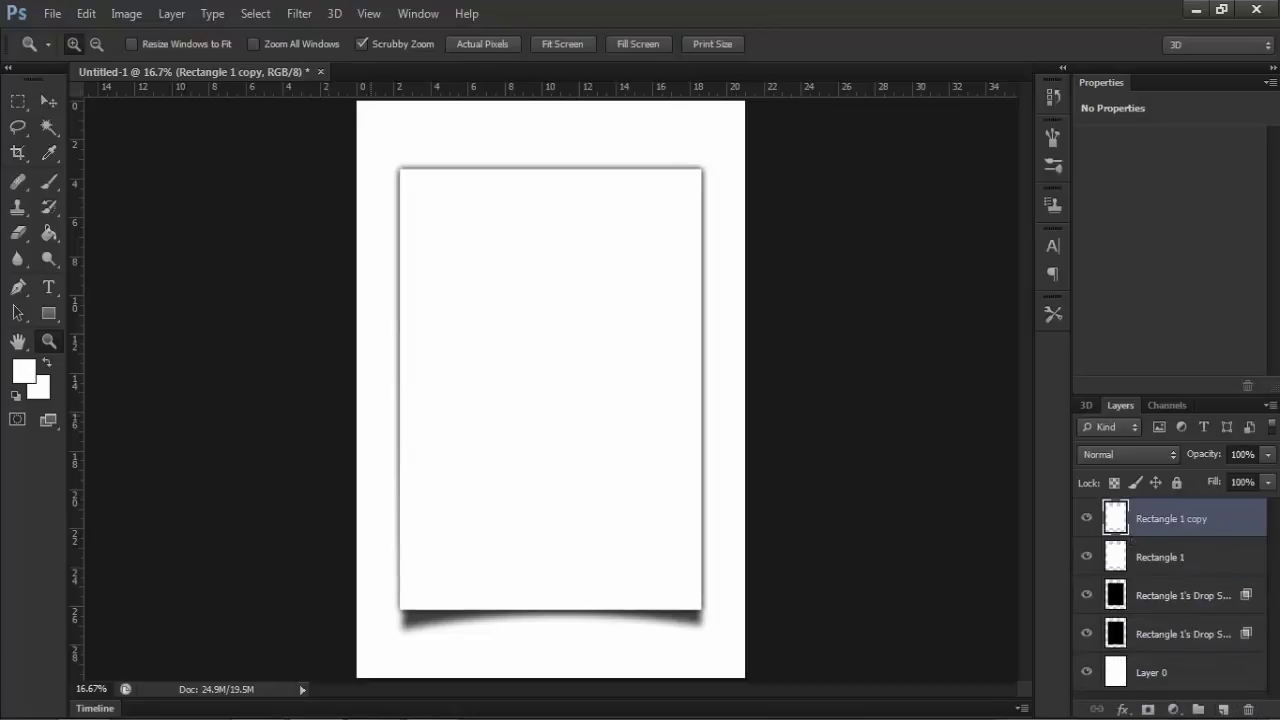
left_click(47, 100)
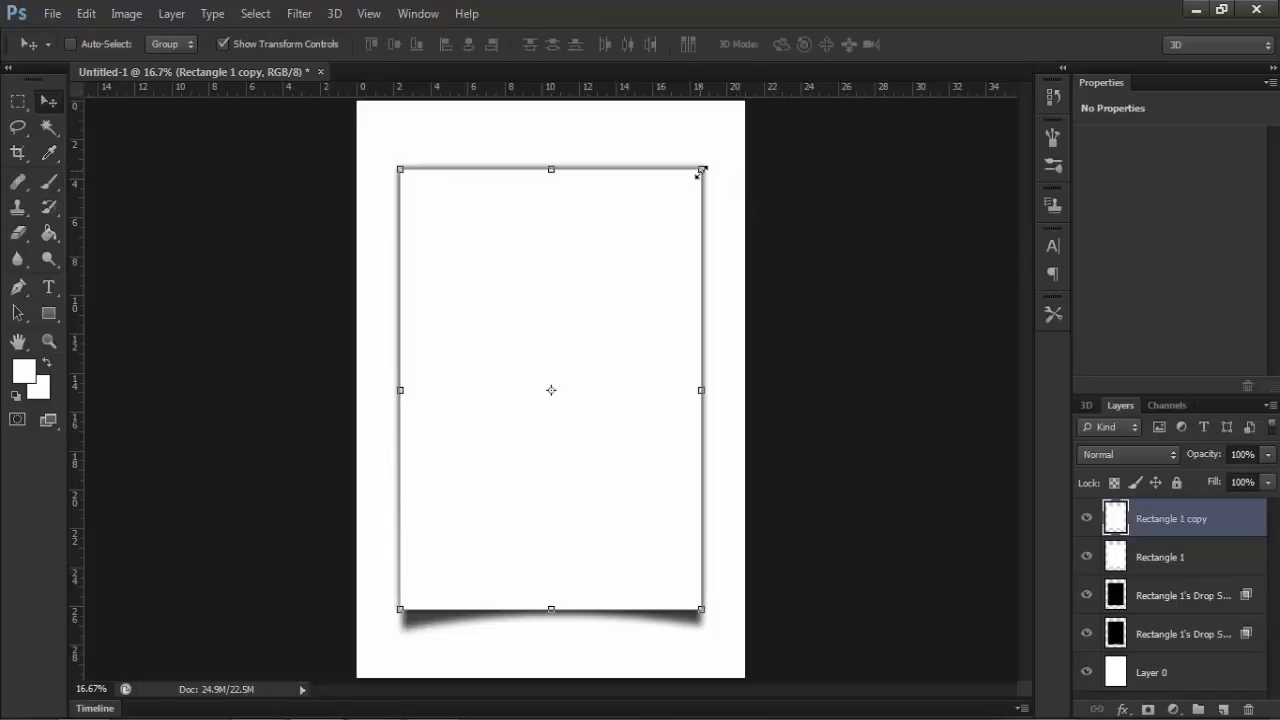
key("shift+alt")
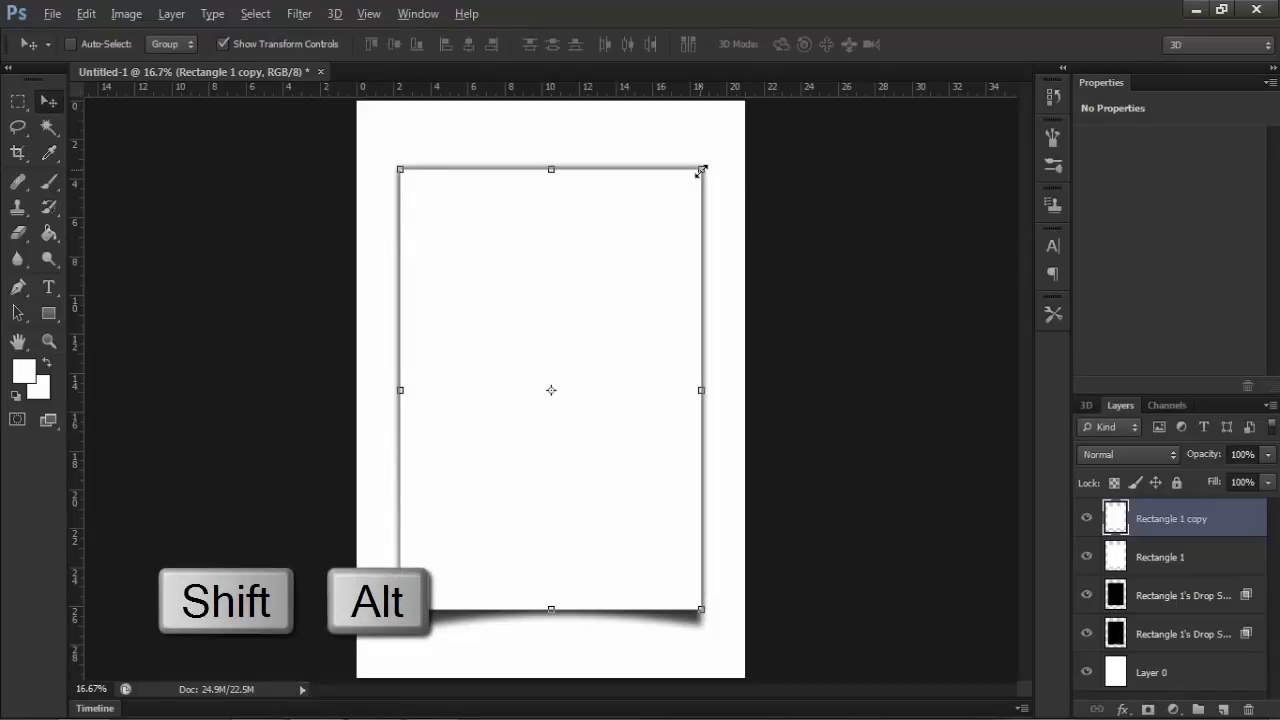
left_click_drag(701, 171, 683, 196)
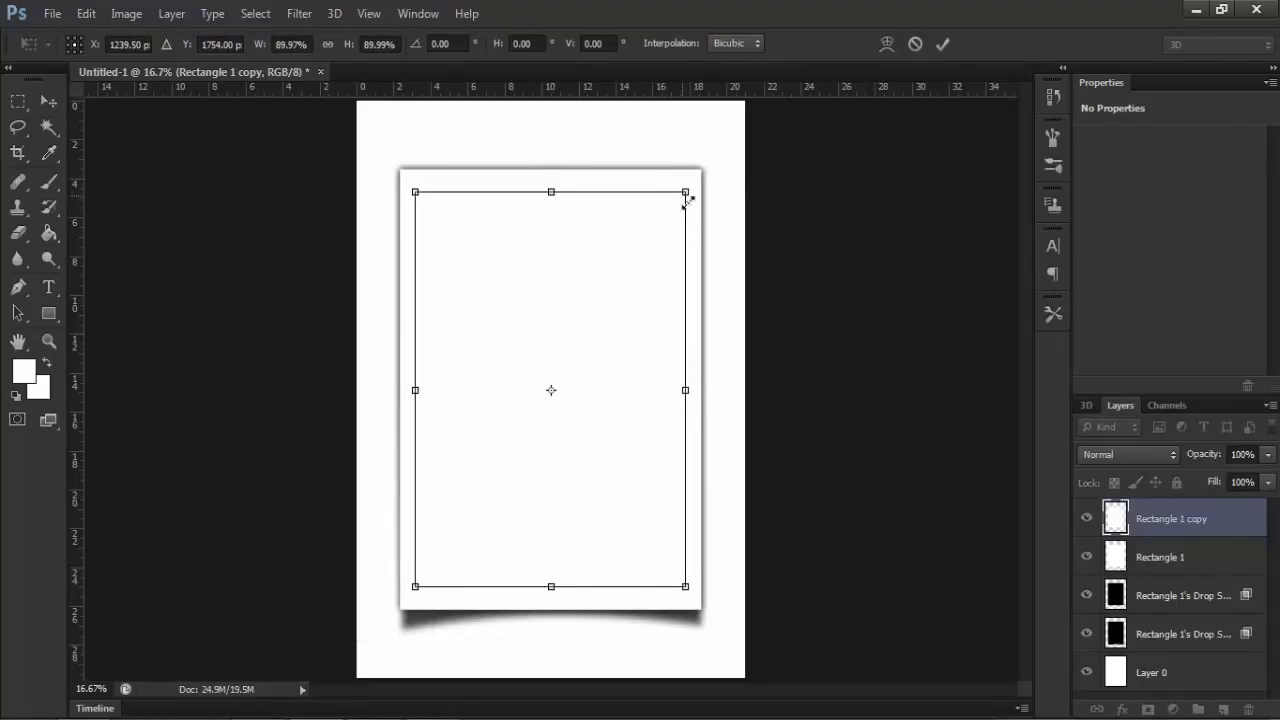
left_click(941, 44)
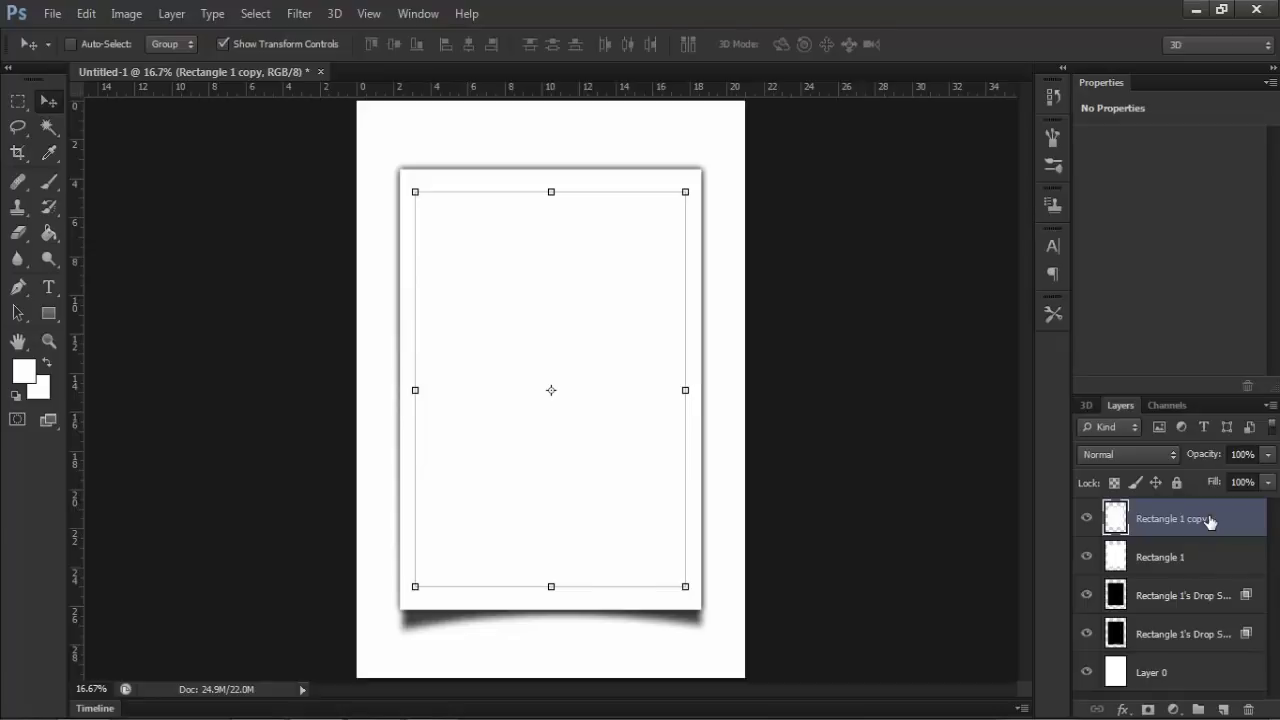
Give Rectangle 1 copy a black-to-dark-grey Gradient Overlay layer style.
double_click(1078, 516)
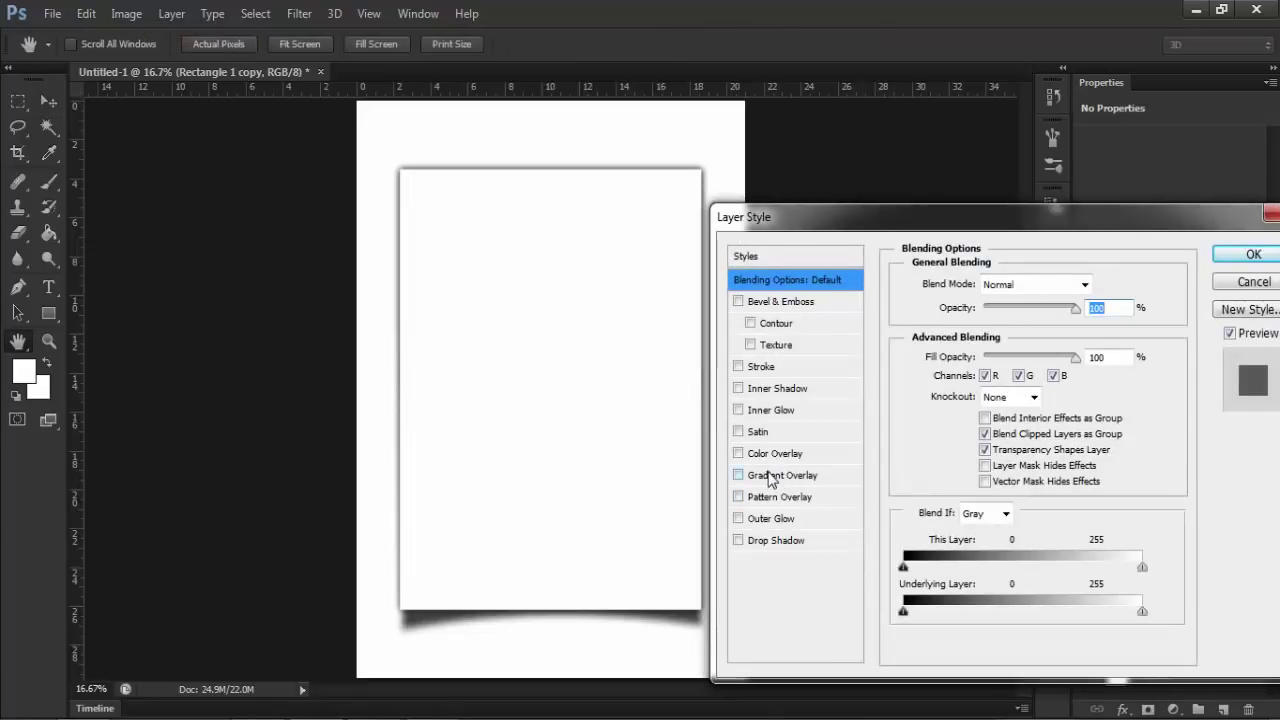
left_click(770, 476)
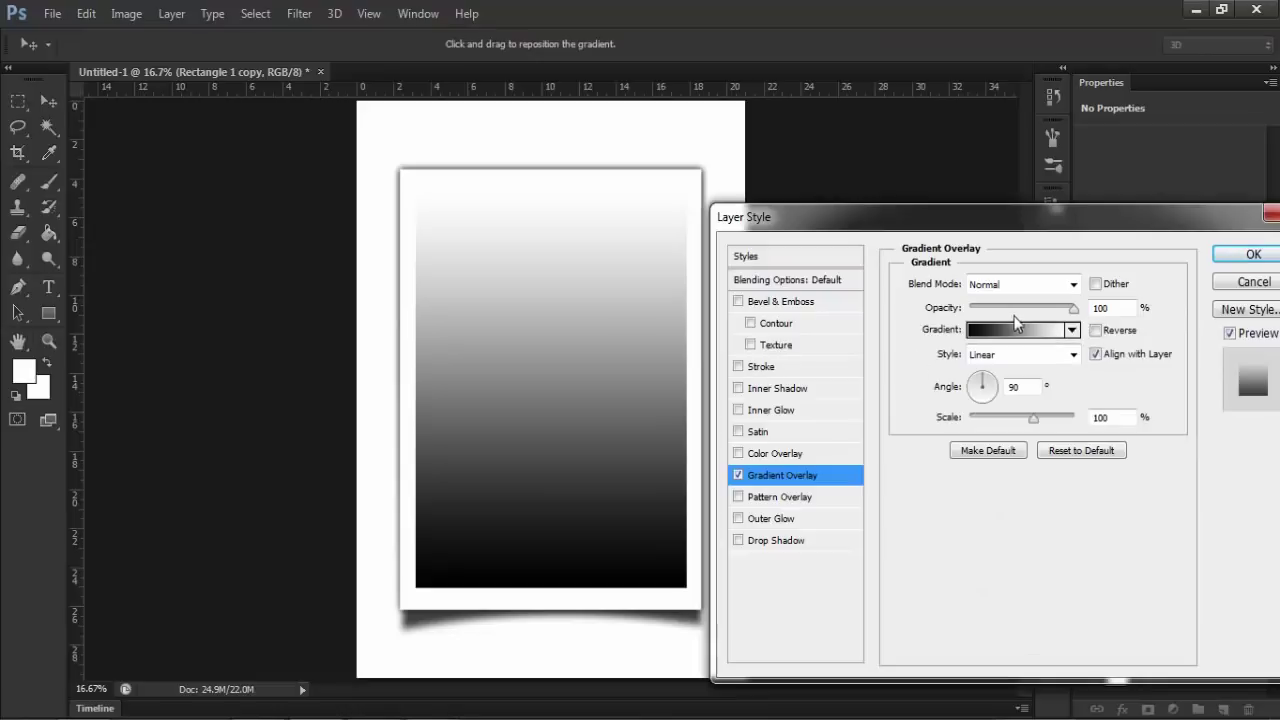
left_click(1072, 330)
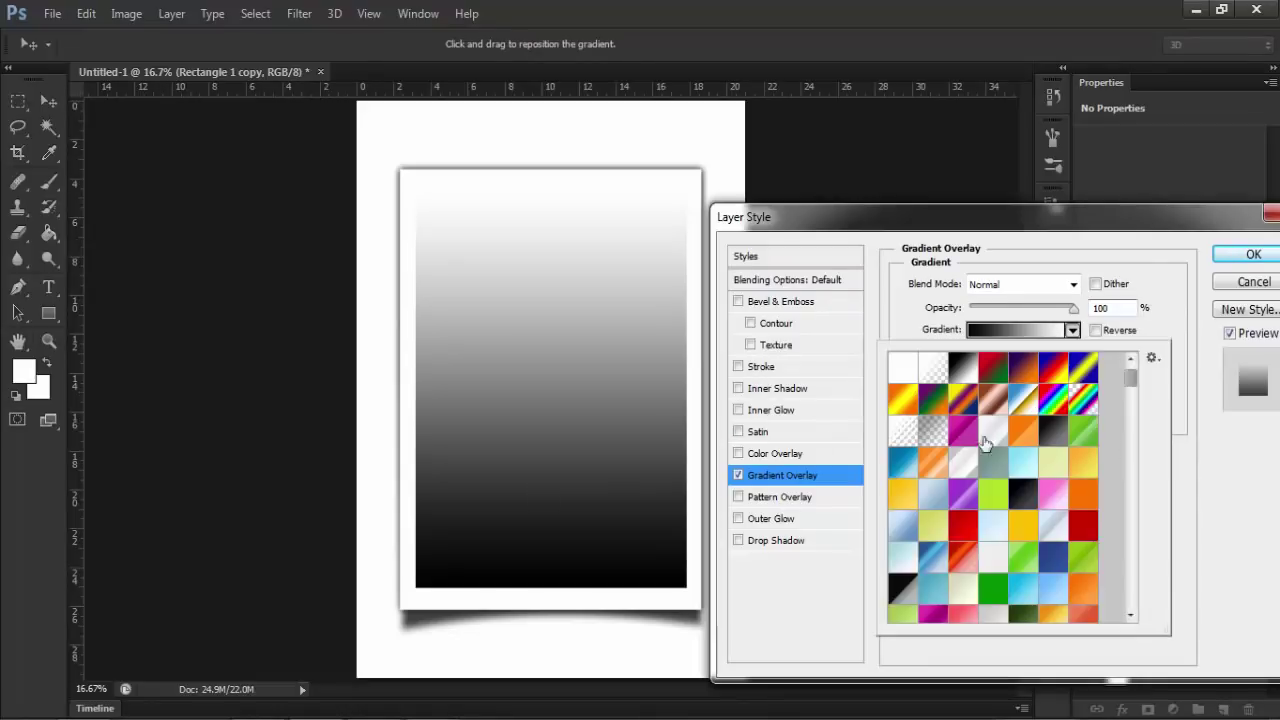
left_click(1048, 434)
left_click(1025, 495)
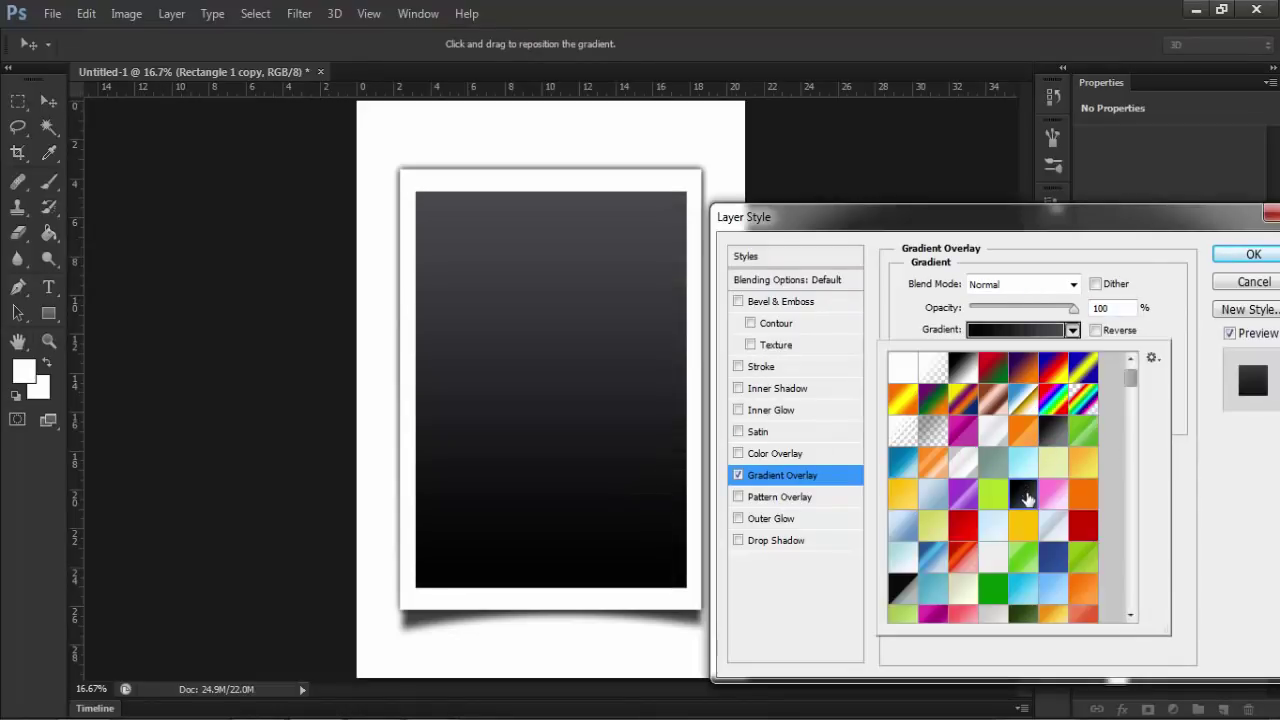
left_click(1252, 256)
left_click(1254, 258)
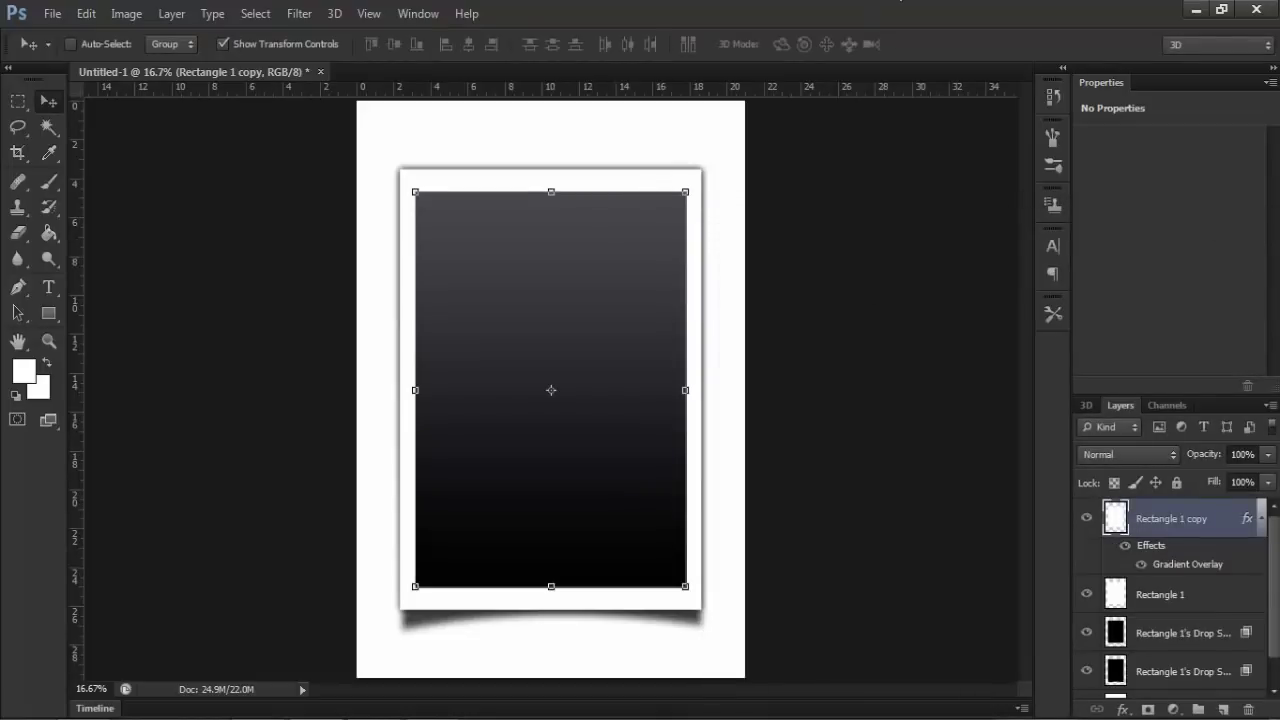
Scale the dark panel up to about 105.7%, leaving a thin white border.
left_click(48, 341)
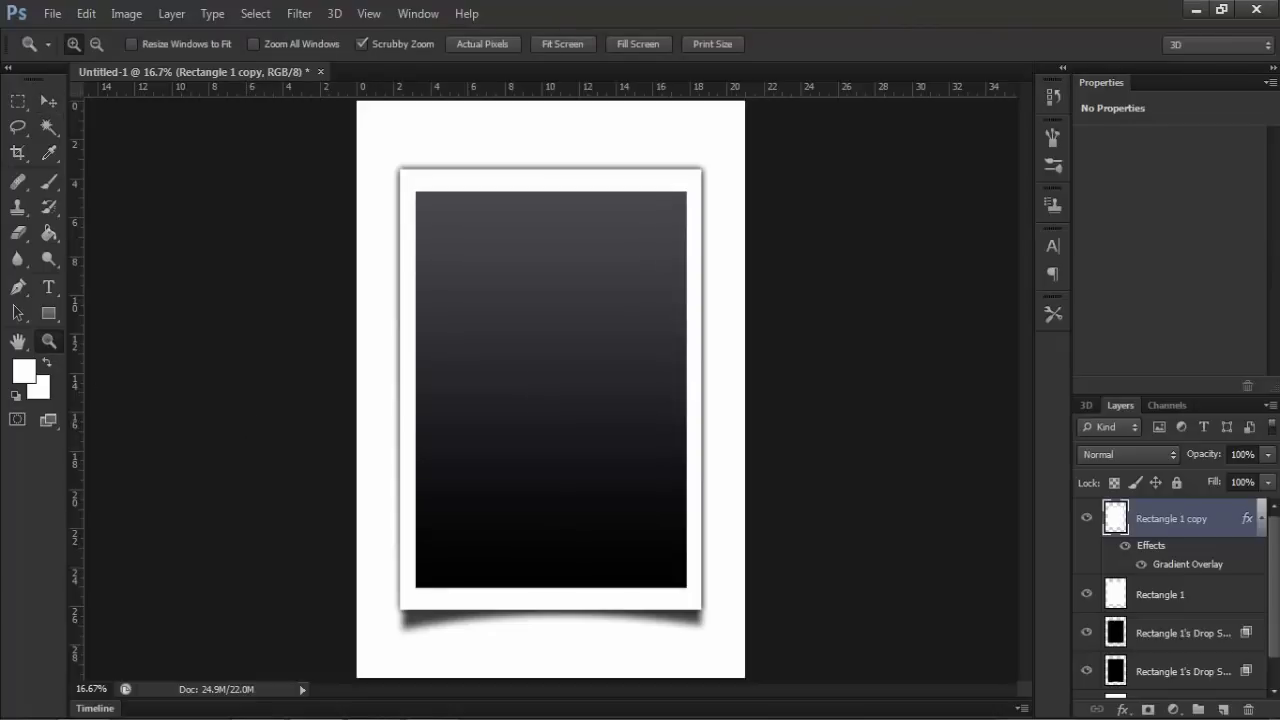
left_click(48, 101)
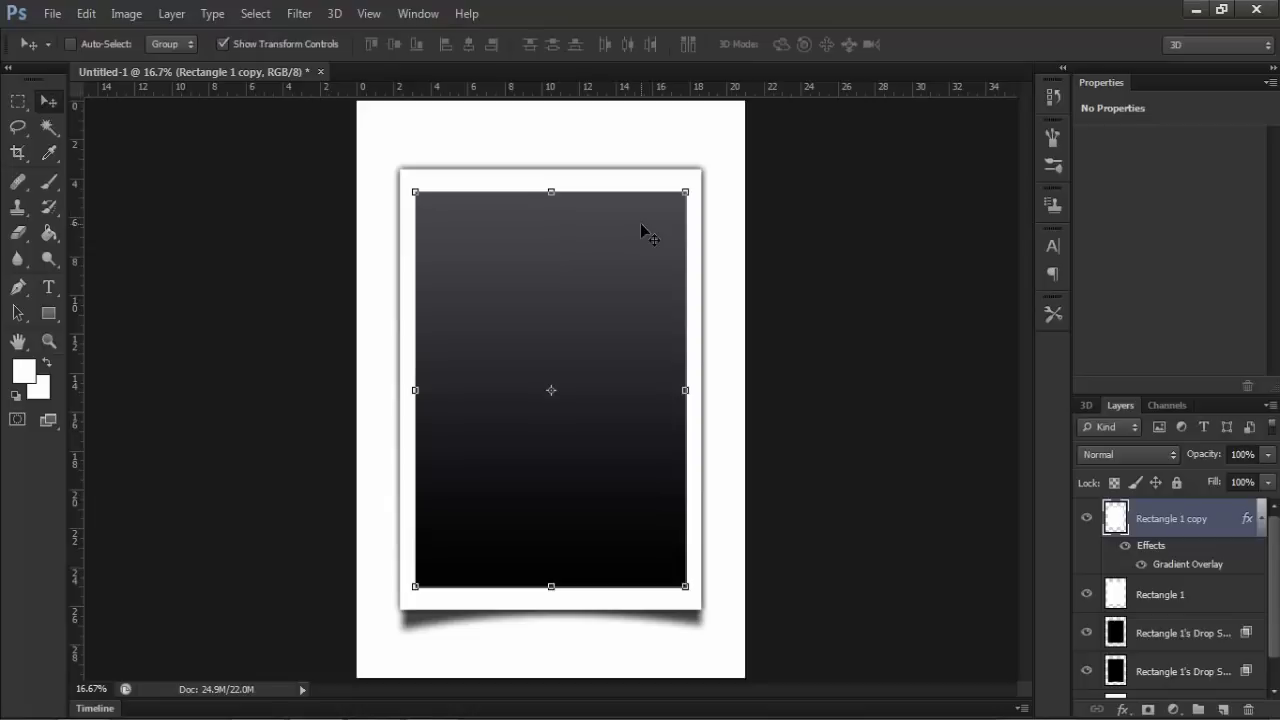
left_click_drag(686, 190, 692, 185)
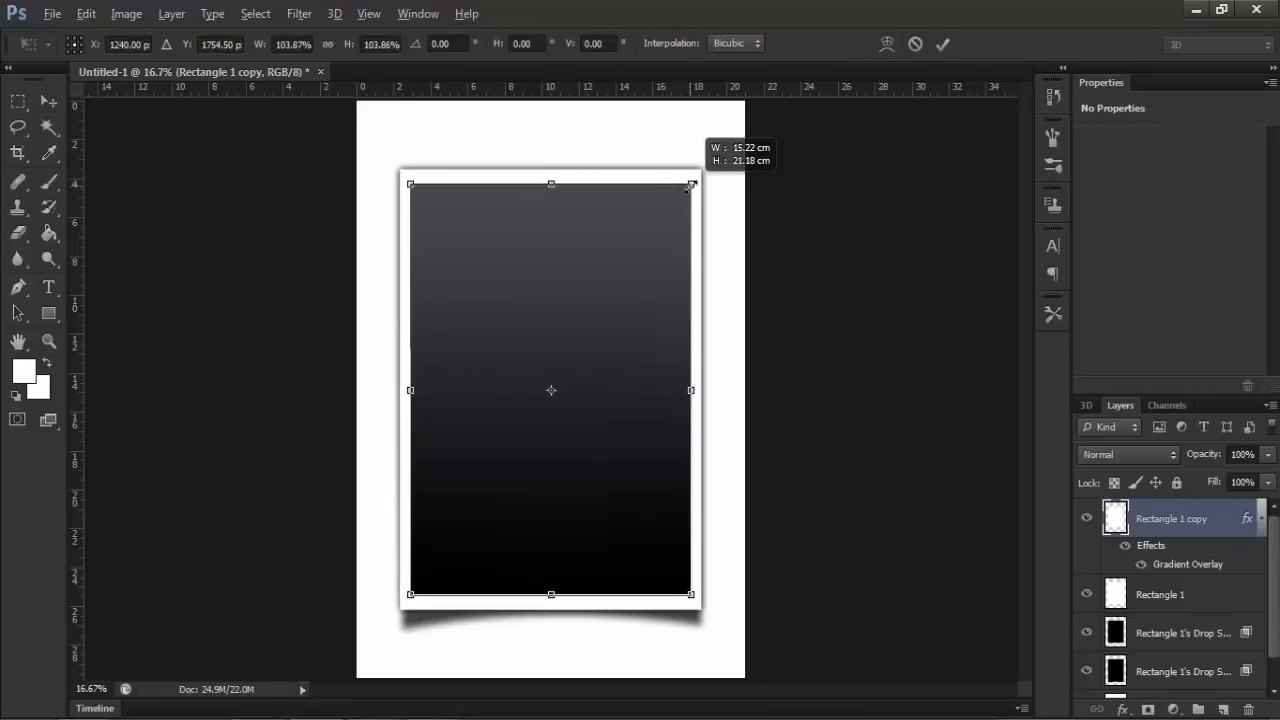
left_click_drag(692, 185, 694, 180)
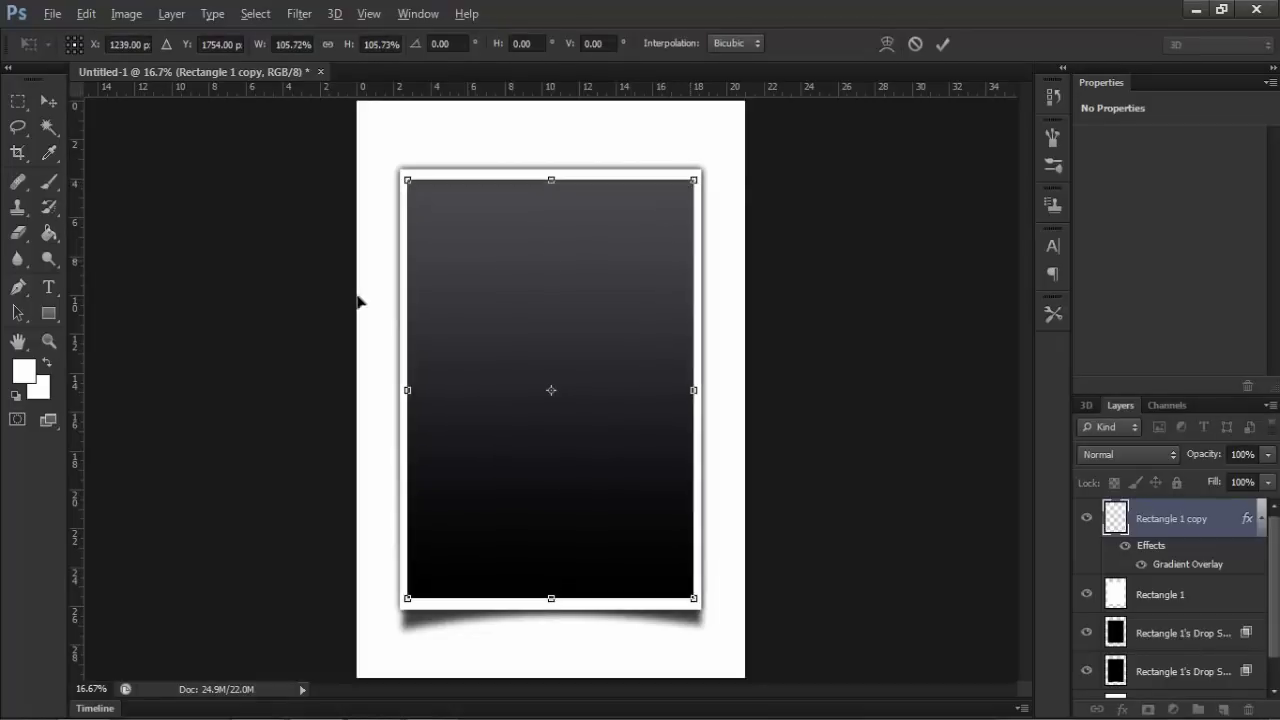
left_click(942, 44)
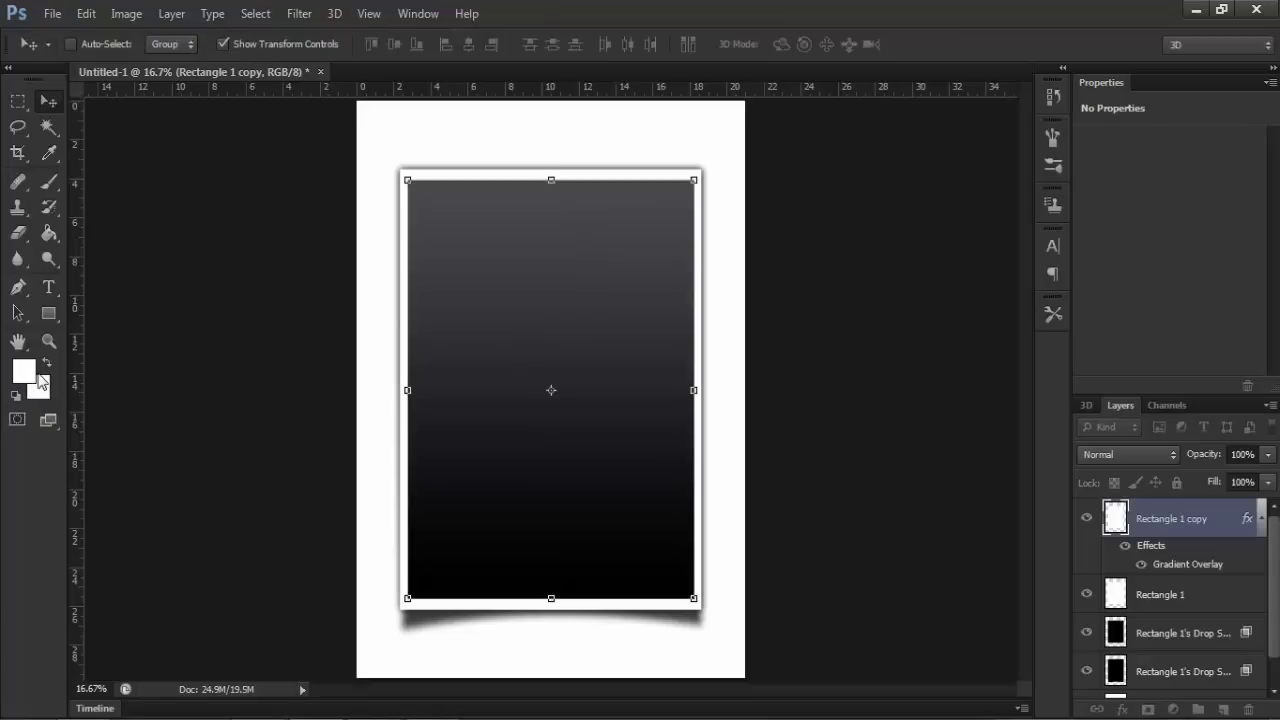
Duplicate Rectangle 1 copy into Rectangle 1 copy 2 and bring up its layer commands.
left_click(48, 342)
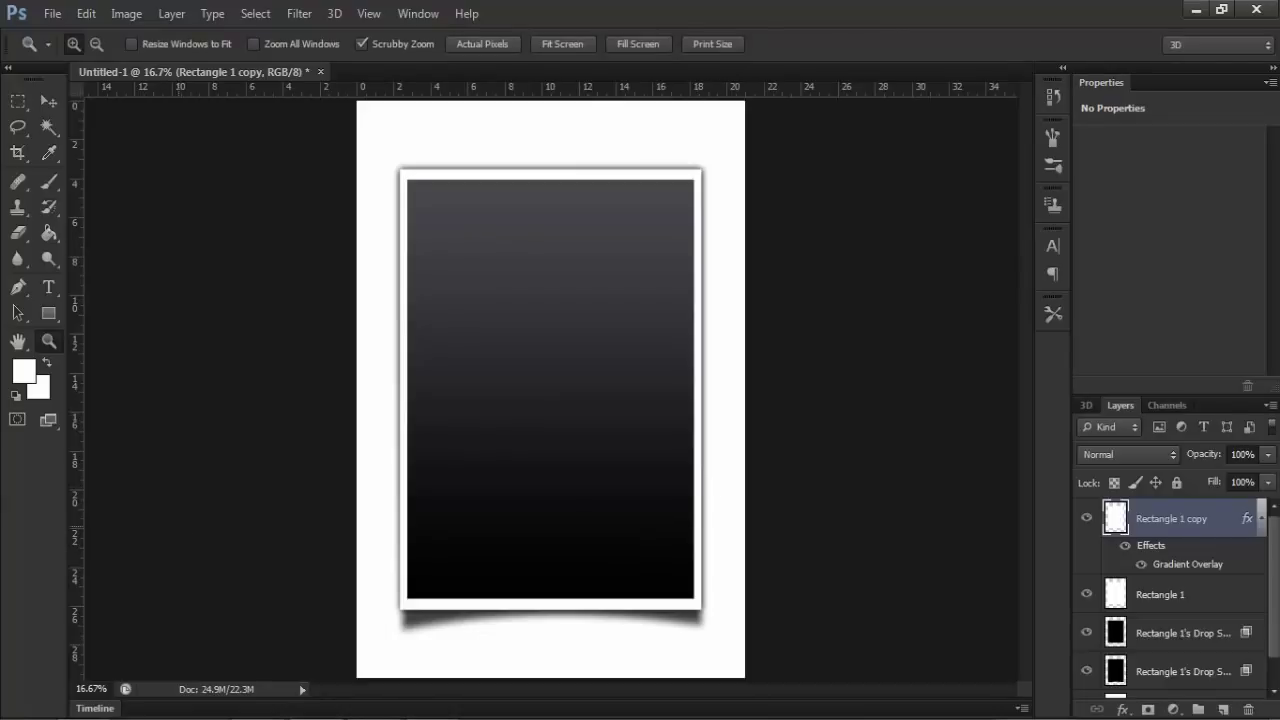
left_click(1261, 520)
left_click(1200, 557)
left_click(1180, 518)
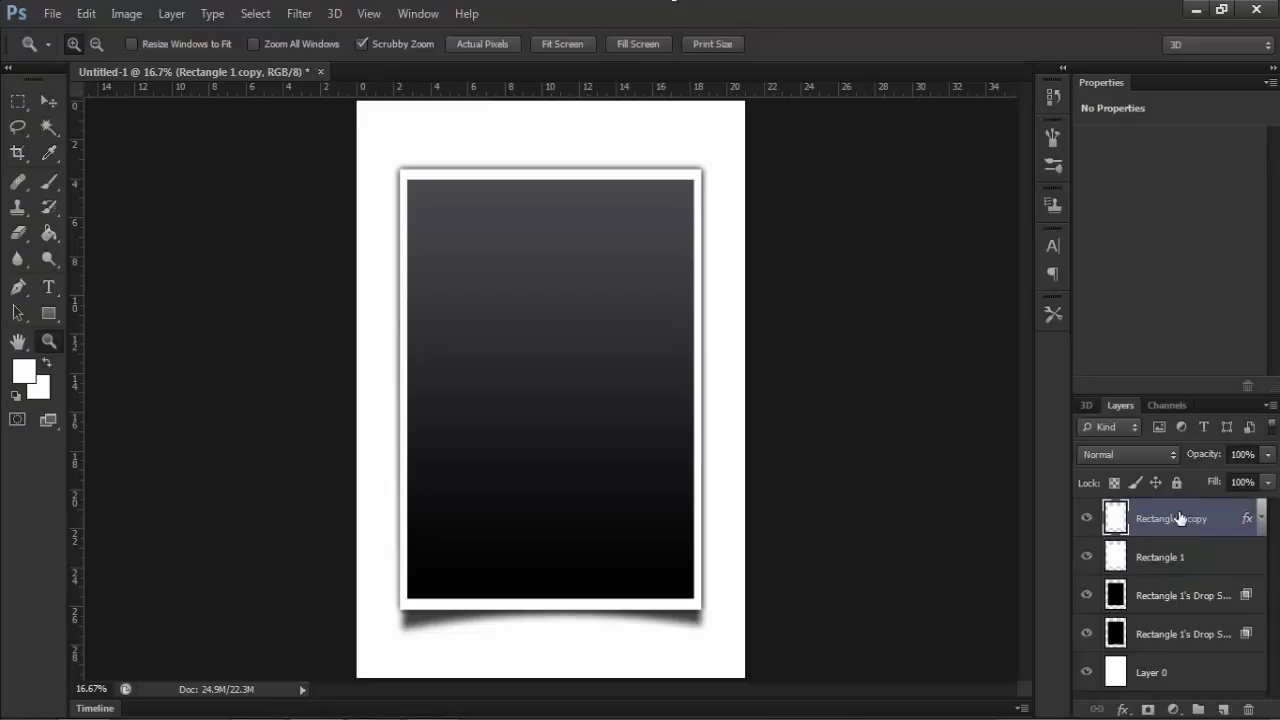
left_click_drag(1180, 518, 1223, 709)
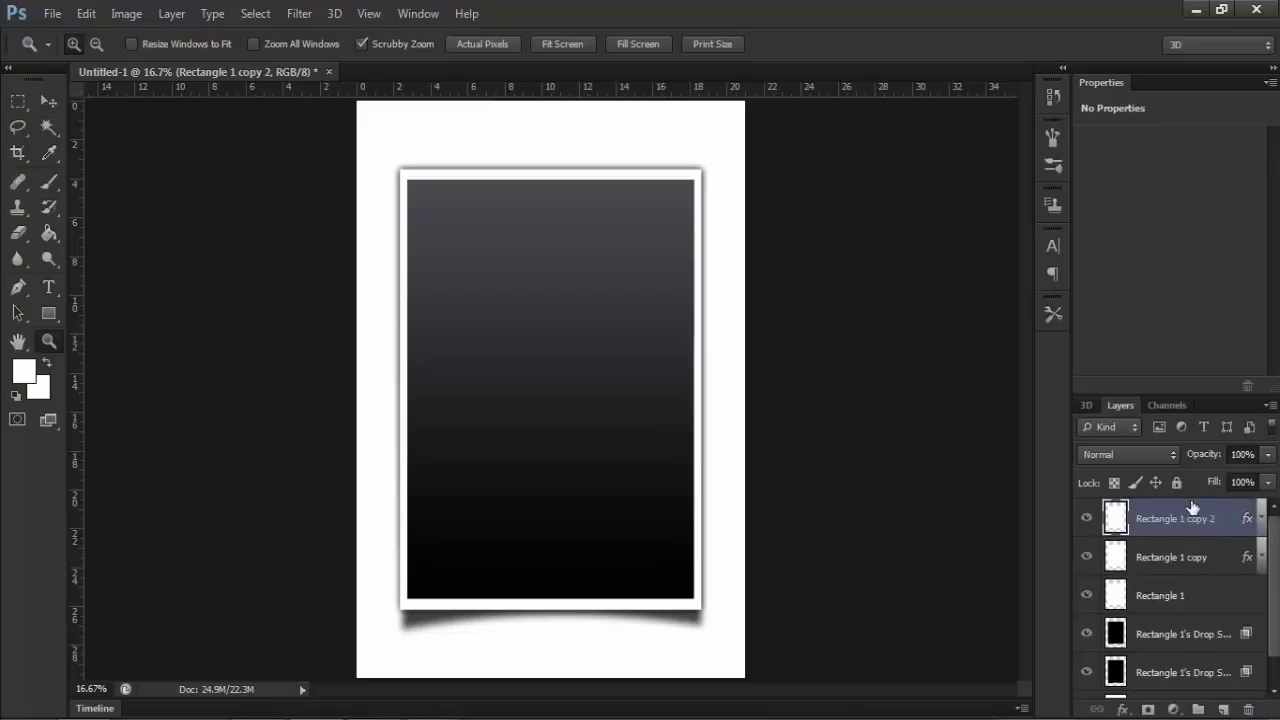
right_click(1195, 520)
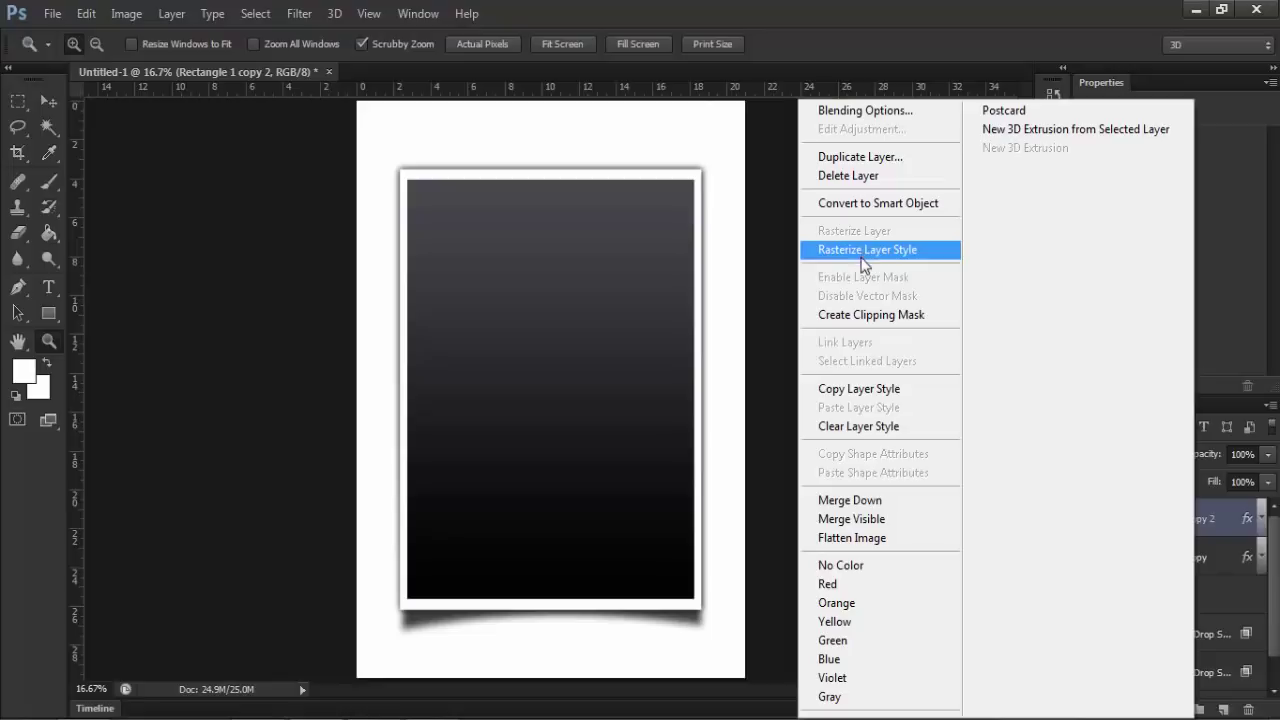
Remove the gradient style from the copy and resize it to cover the inset's lower half.
left_click(880, 426)
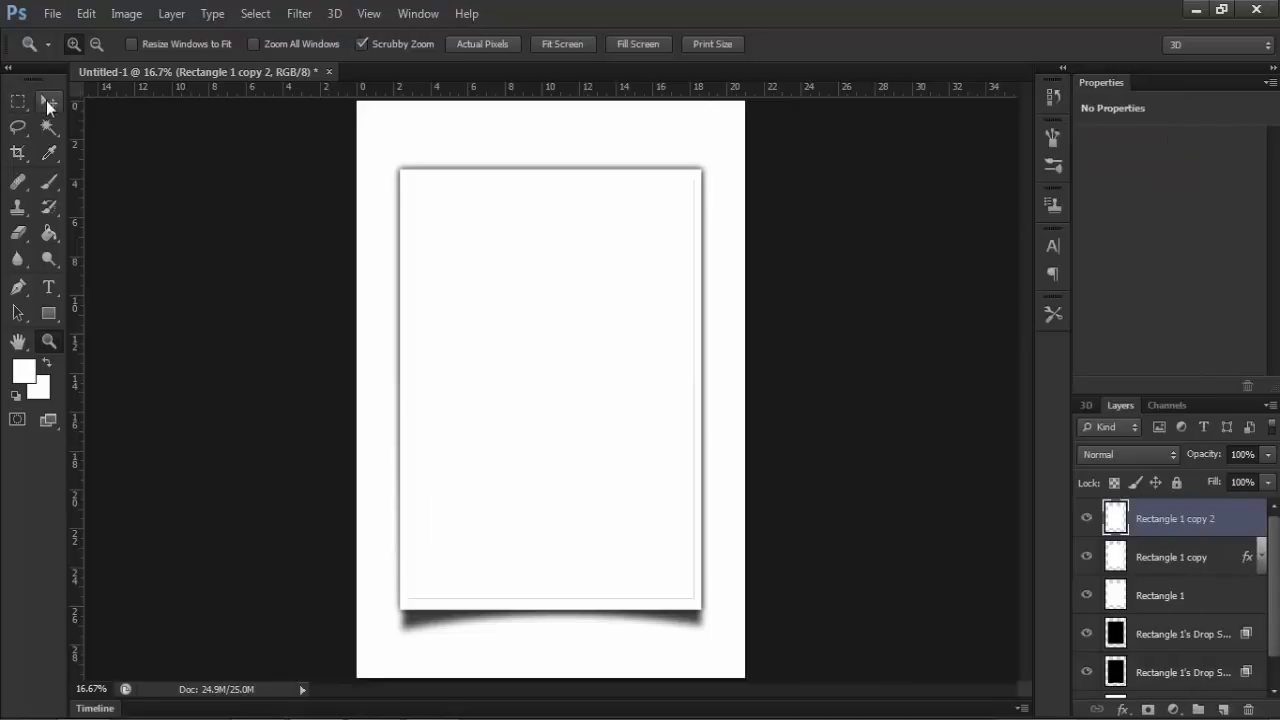
left_click(46, 100)
left_click_drag(550, 182, 556, 419)
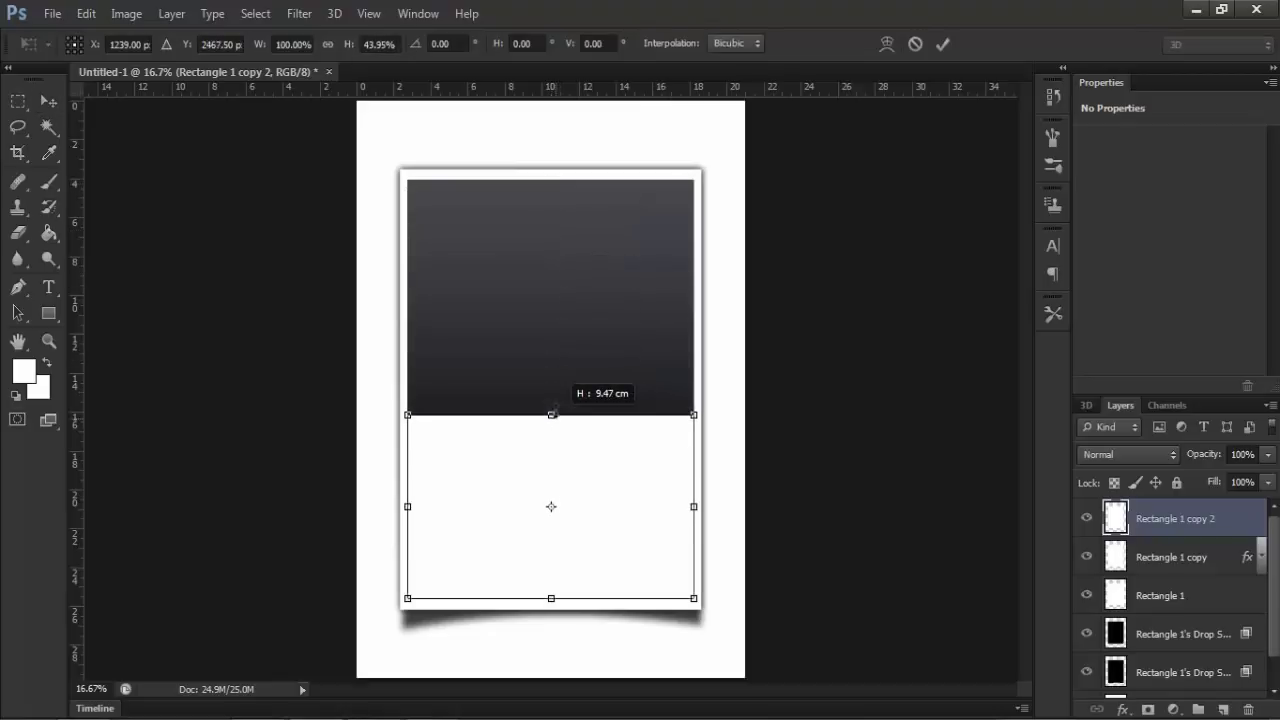
left_click_drag(556, 419, 560, 392)
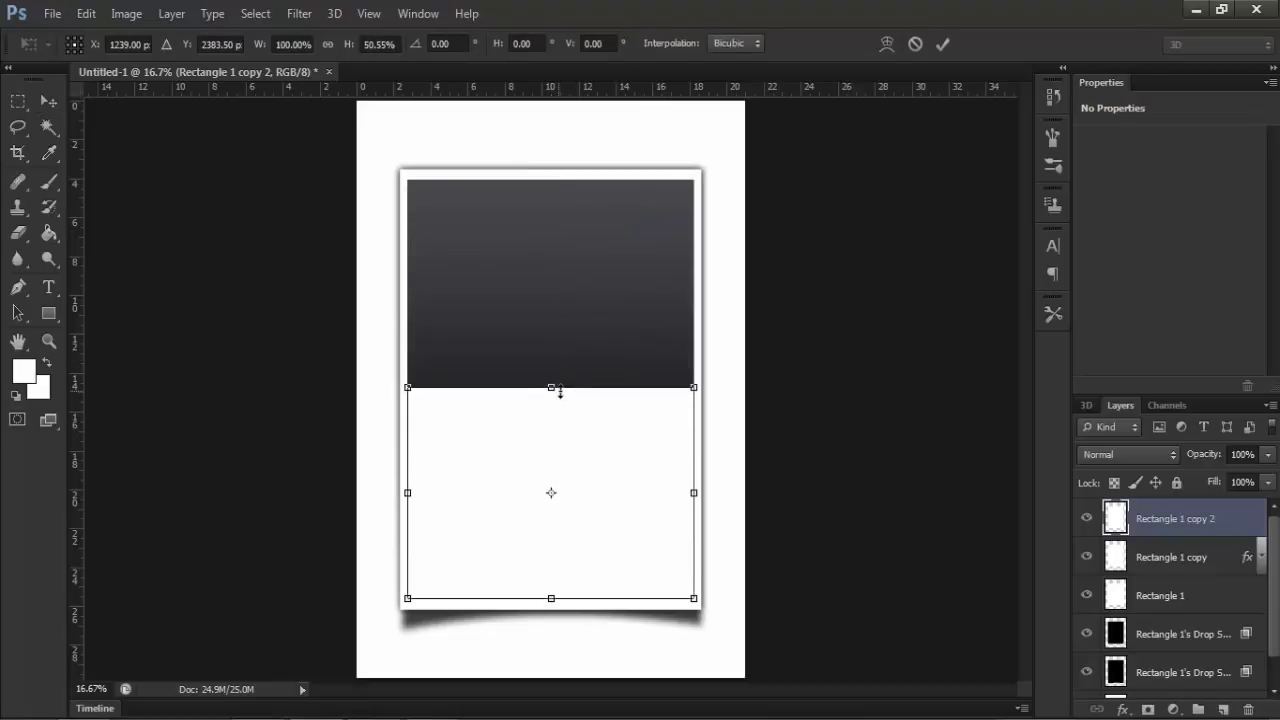
left_click(942, 44)
Blend the lower rectangle as Overlay at 60% opacity.
left_click(1174, 456)
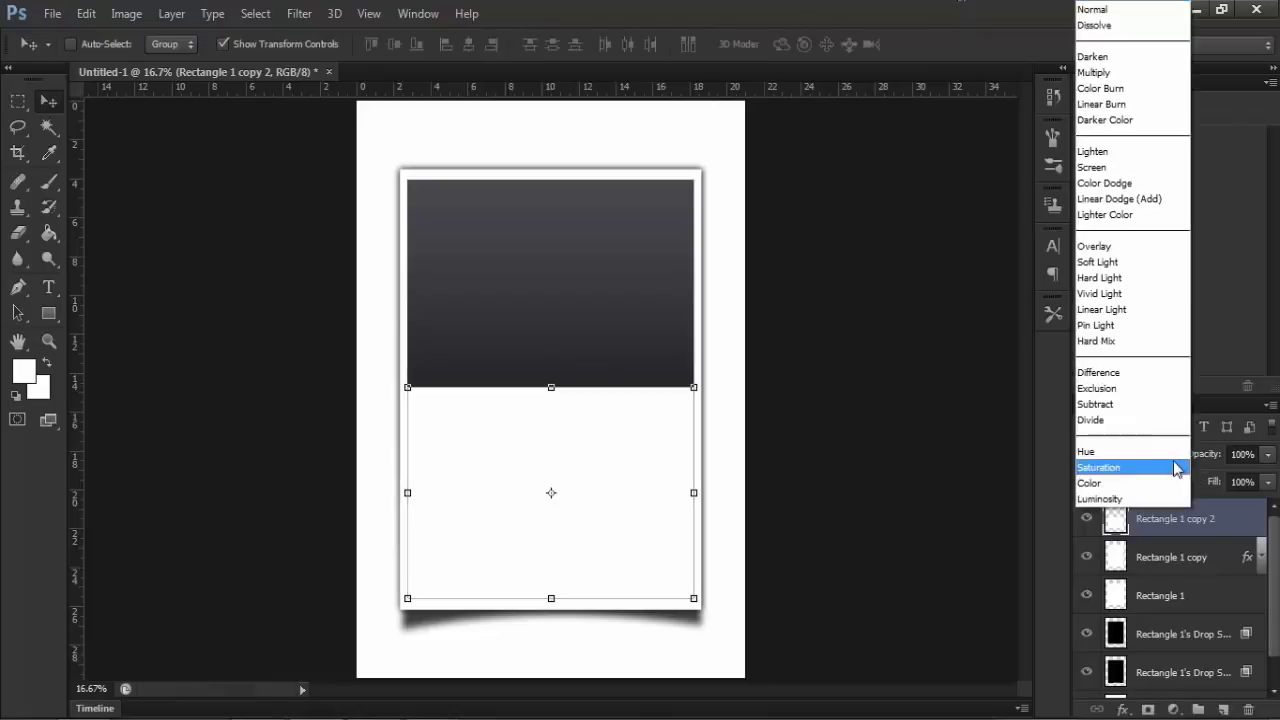
left_click(1107, 248)
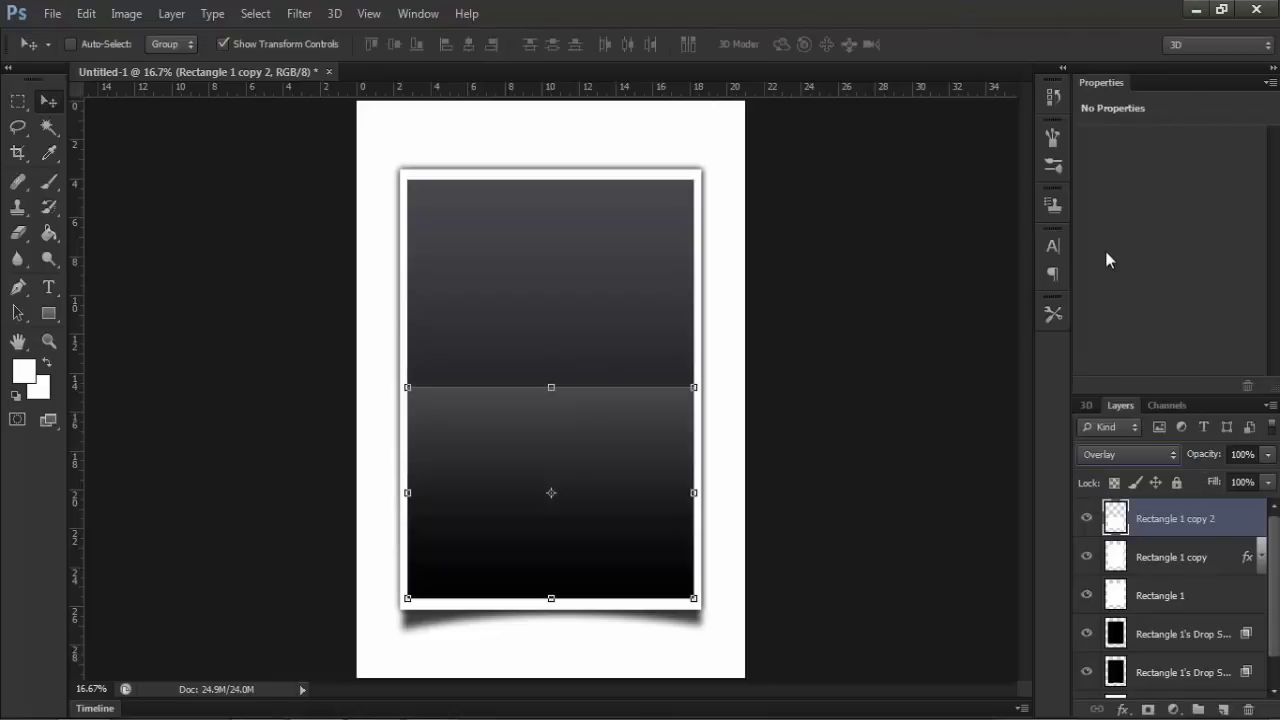
key("Down")
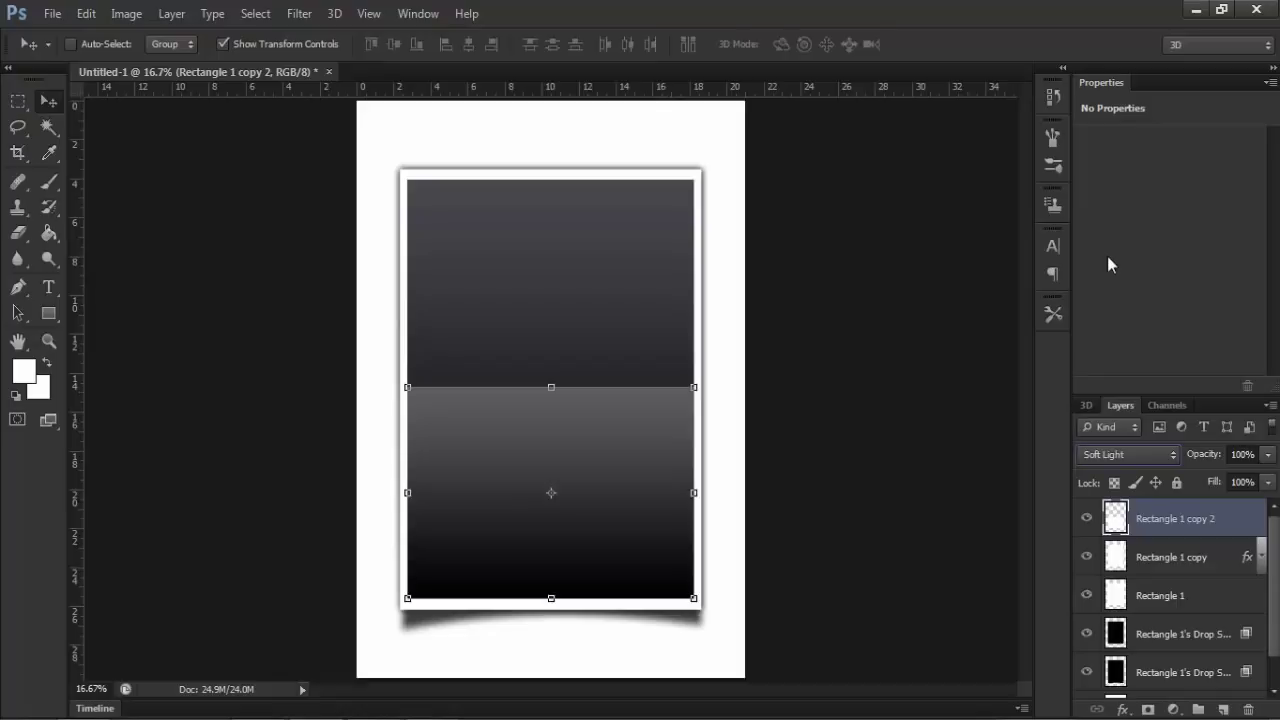
key("Up")
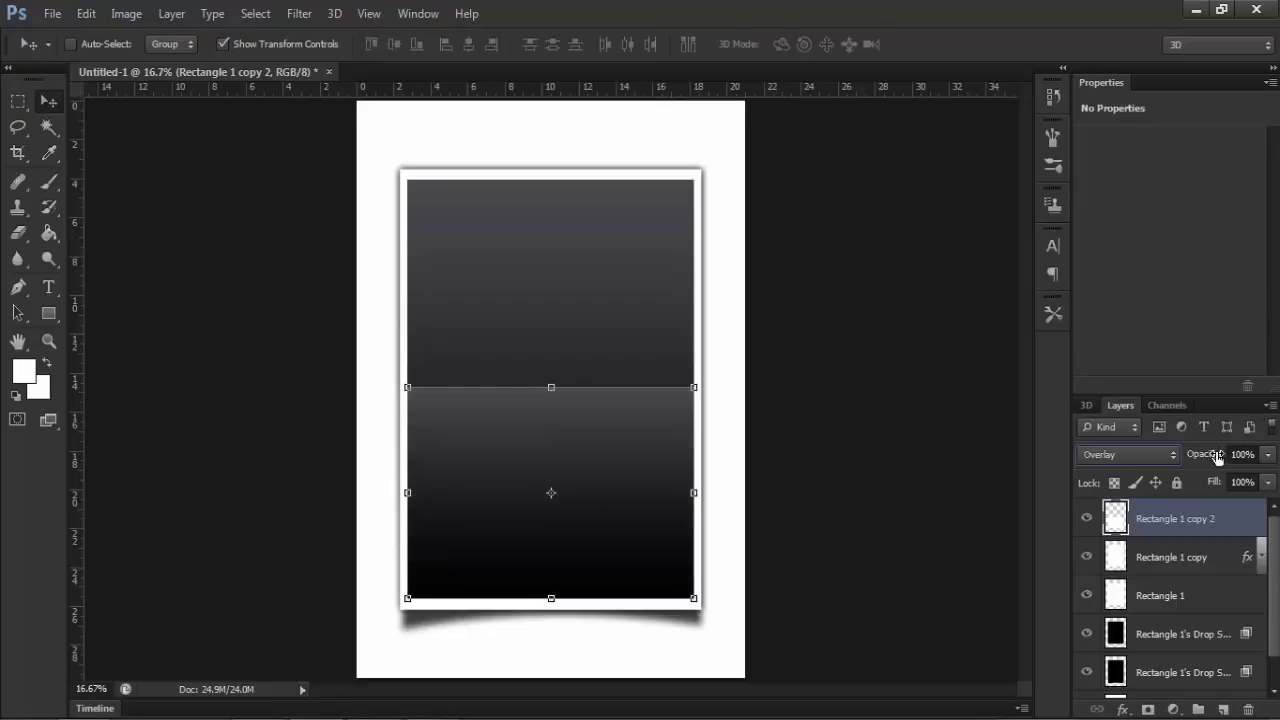
left_click_drag(1218, 457, 1185, 455)
left_click(48, 341)
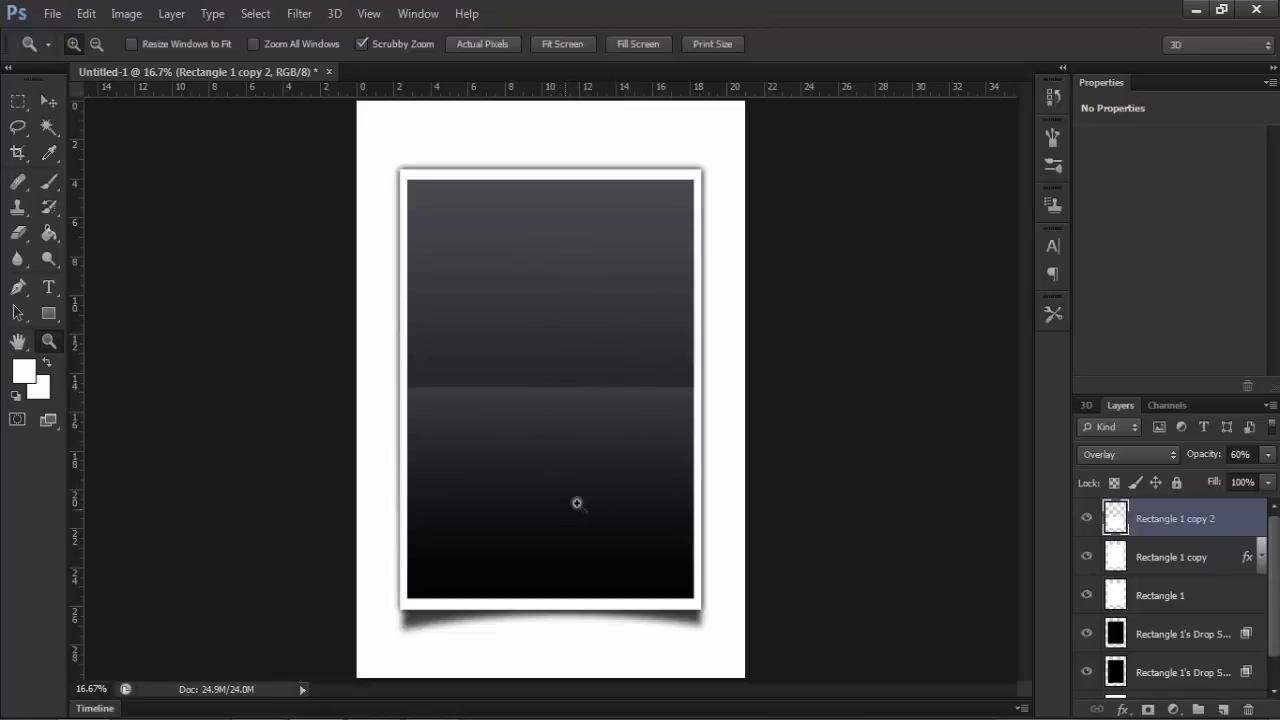
Add a layer mask to Rectangle 1 copy 2 and draw a top-down black-to-white gradient on it.
left_click(1148, 710)
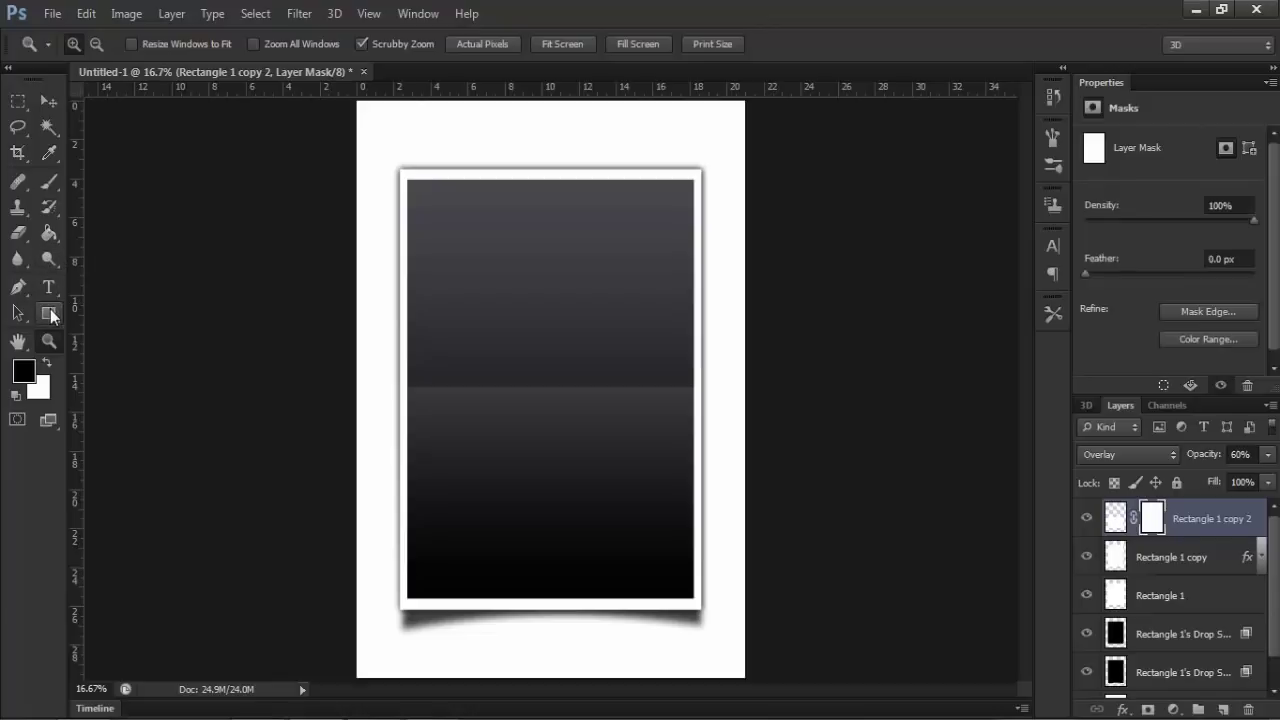
left_click(49, 233)
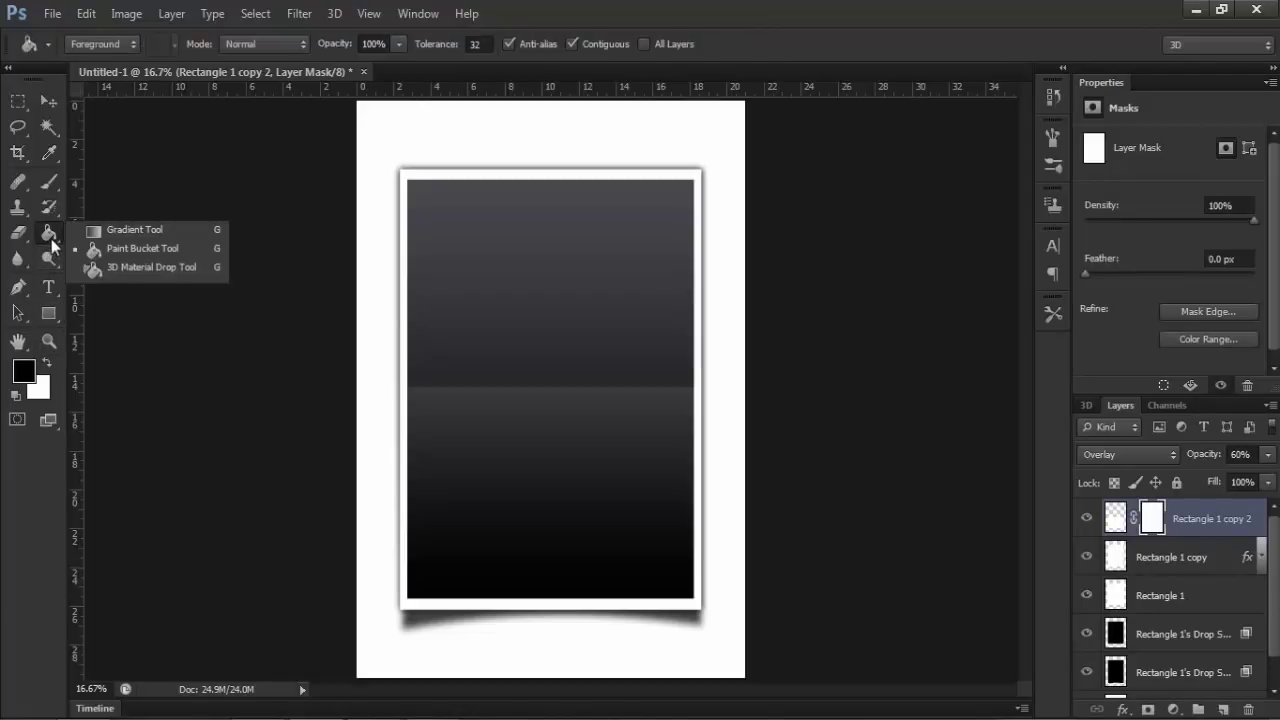
left_click(130, 229)
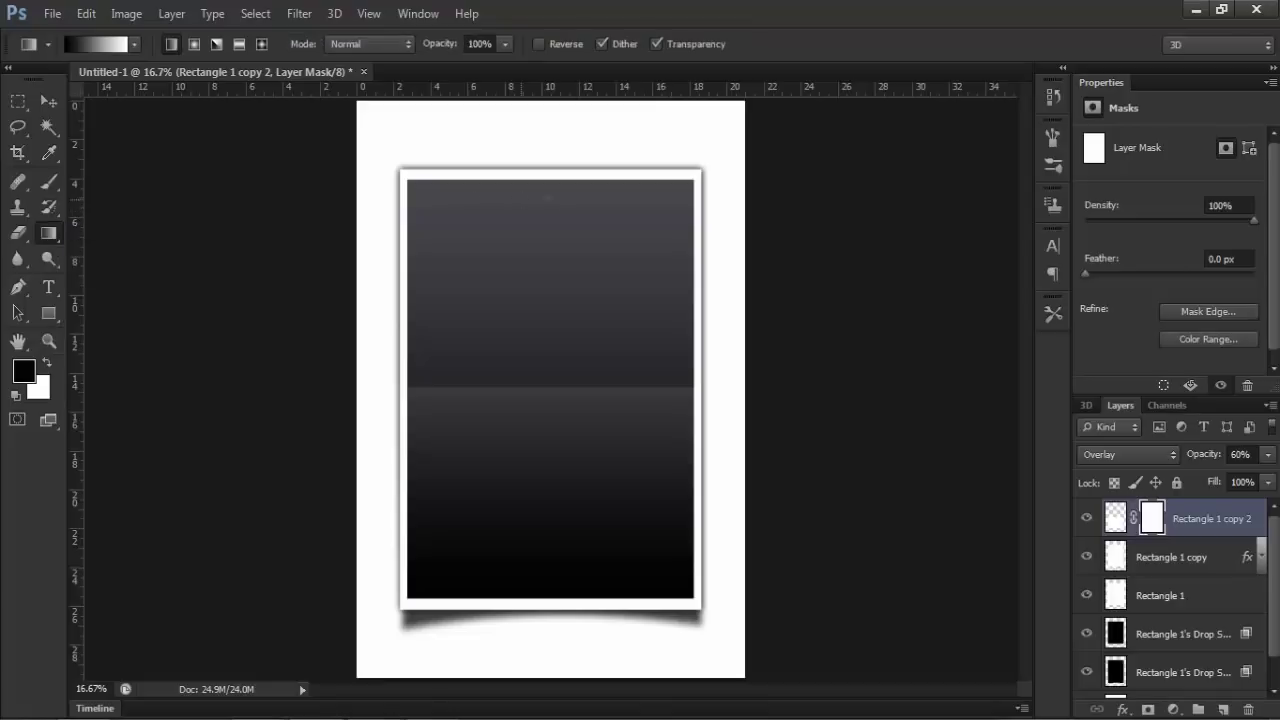
left_click_drag(550, 188, 549, 434)
left_click_drag(559, 234, 570, 546)
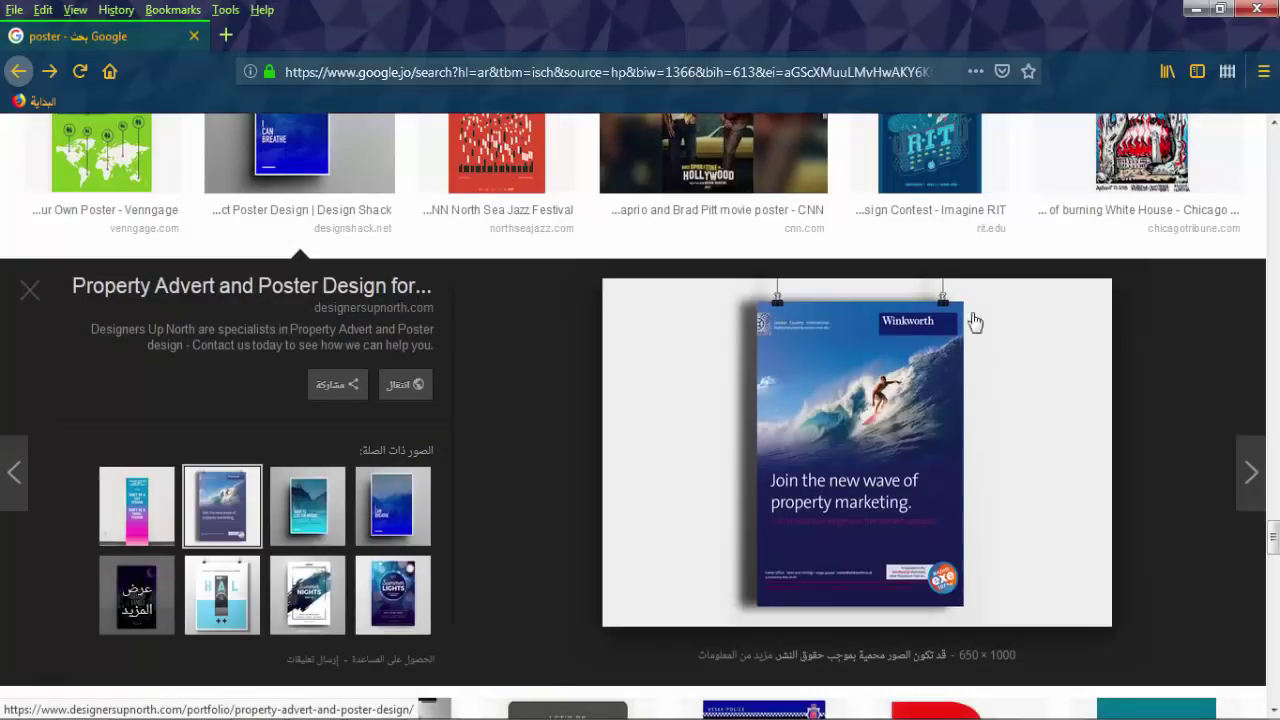
Scroll the poster image results back up to the search box.
scroll(1006, 460, "up", 3)
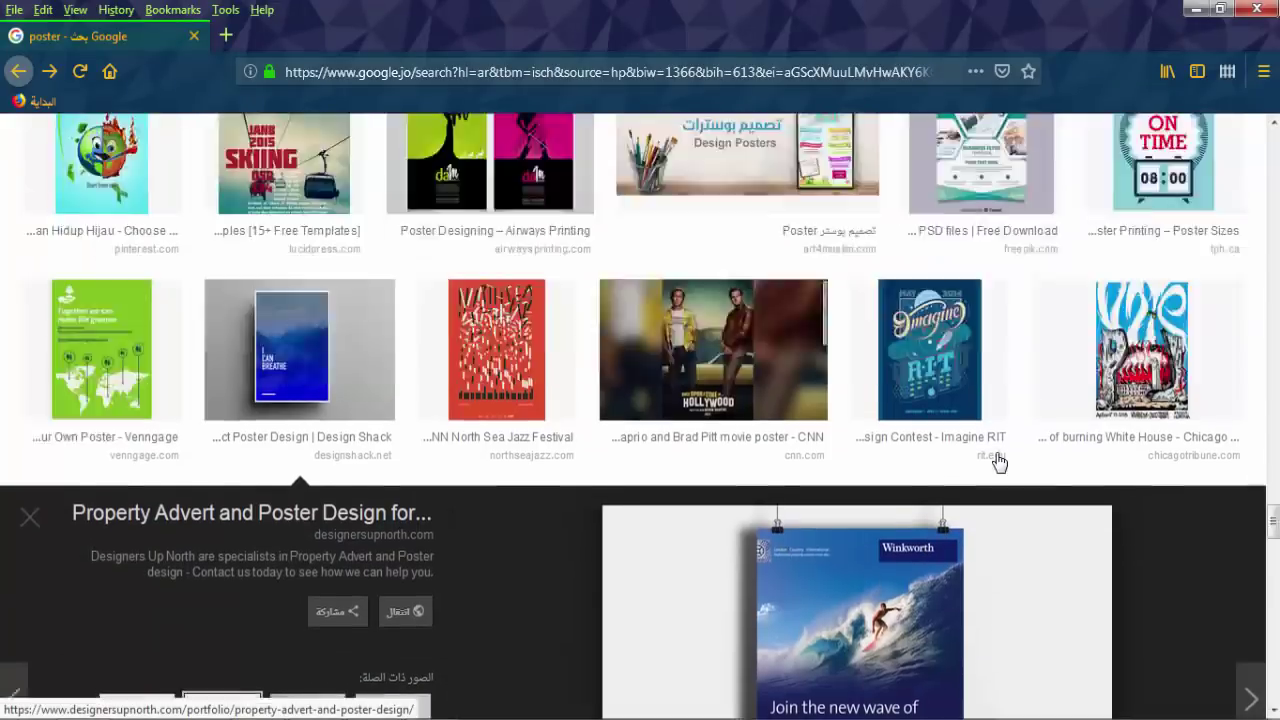
scroll(997, 460, "up", 5)
scroll(997, 460, "up", 5)
scroll(997, 460, "up", 5)
scroll(988, 470, "up", 5)
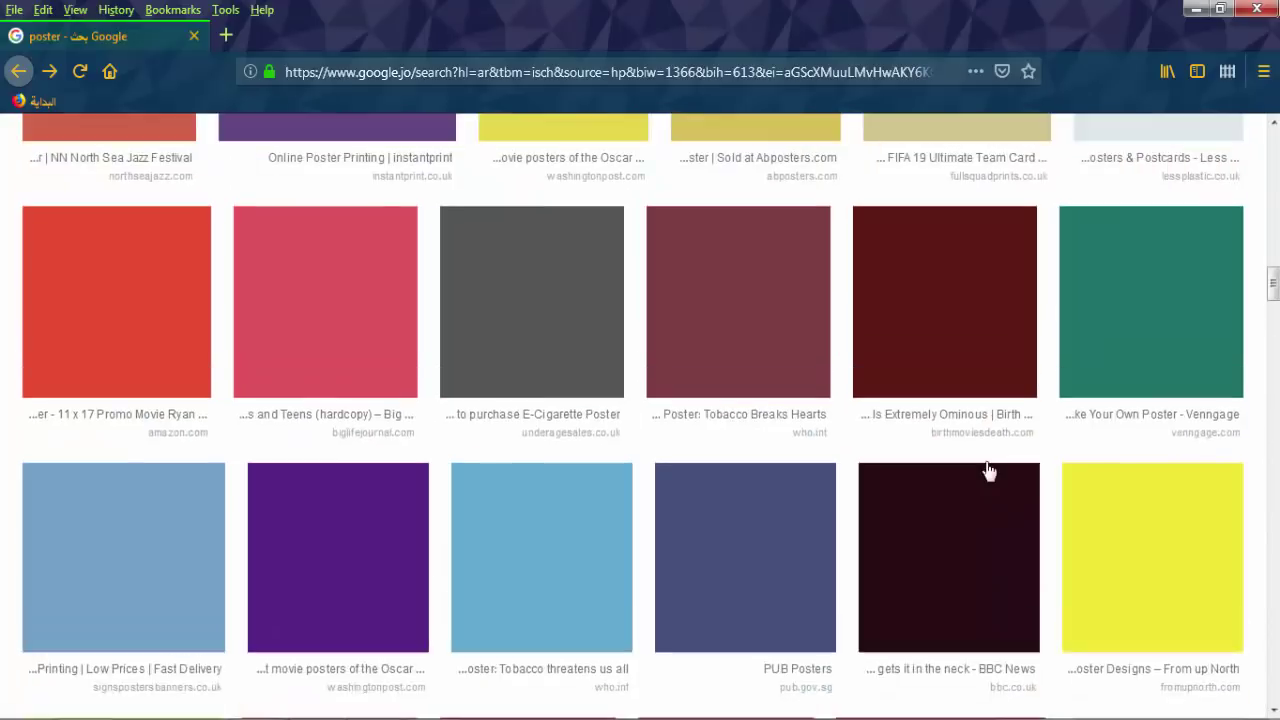
scroll(986, 471, "up", 5)
scroll(950, 360, "up", 3)
Search Google Images for 'clip' and preview the DeSerres binder clip result.
double_click(1007, 152)
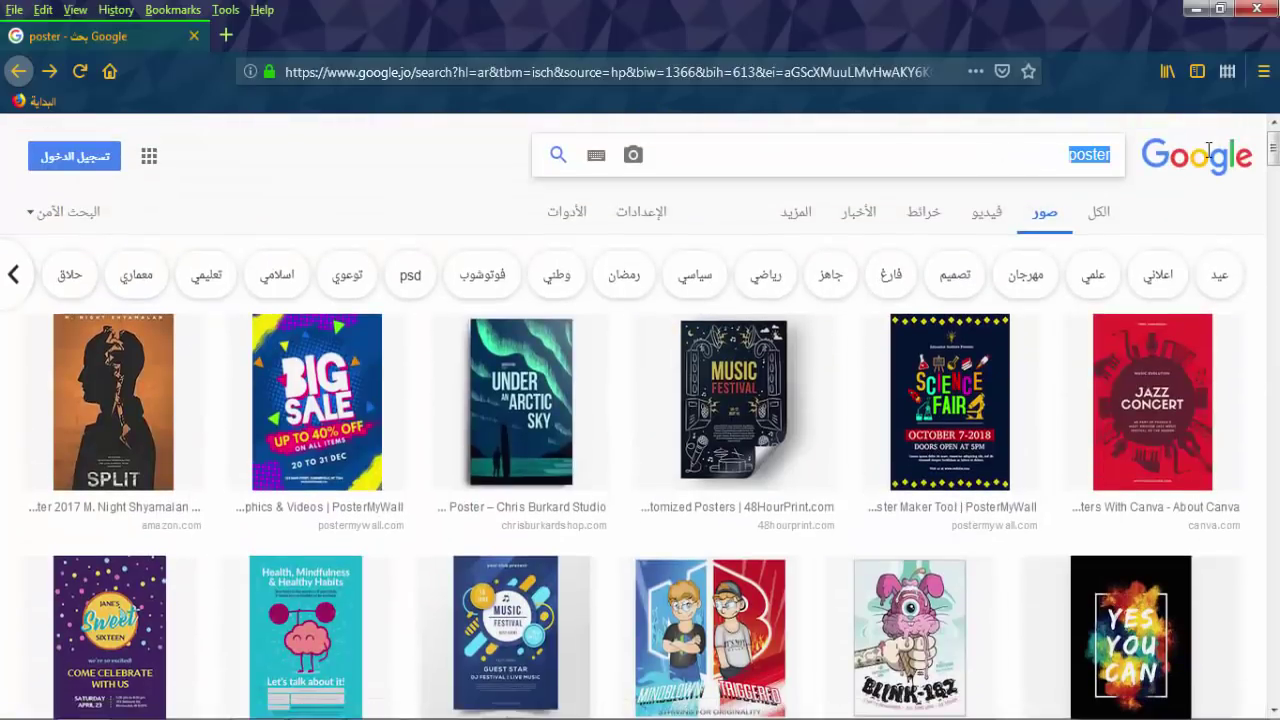
type("ql")
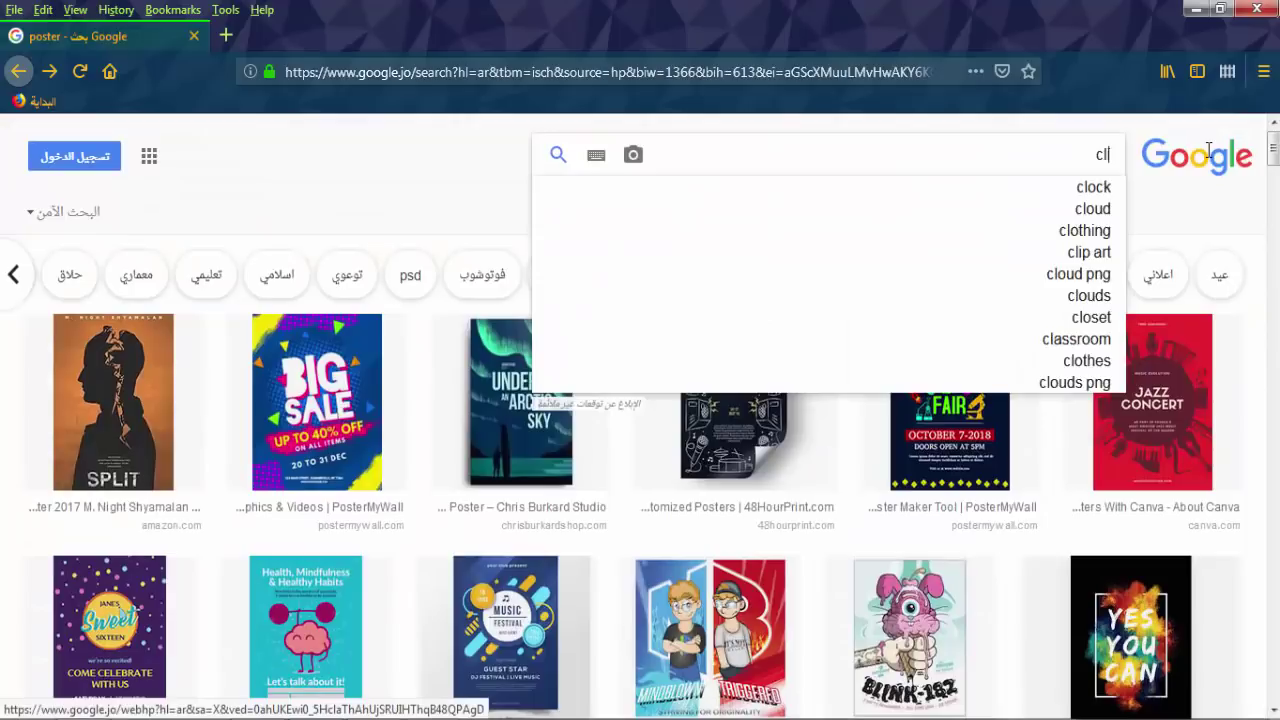
type("ip")
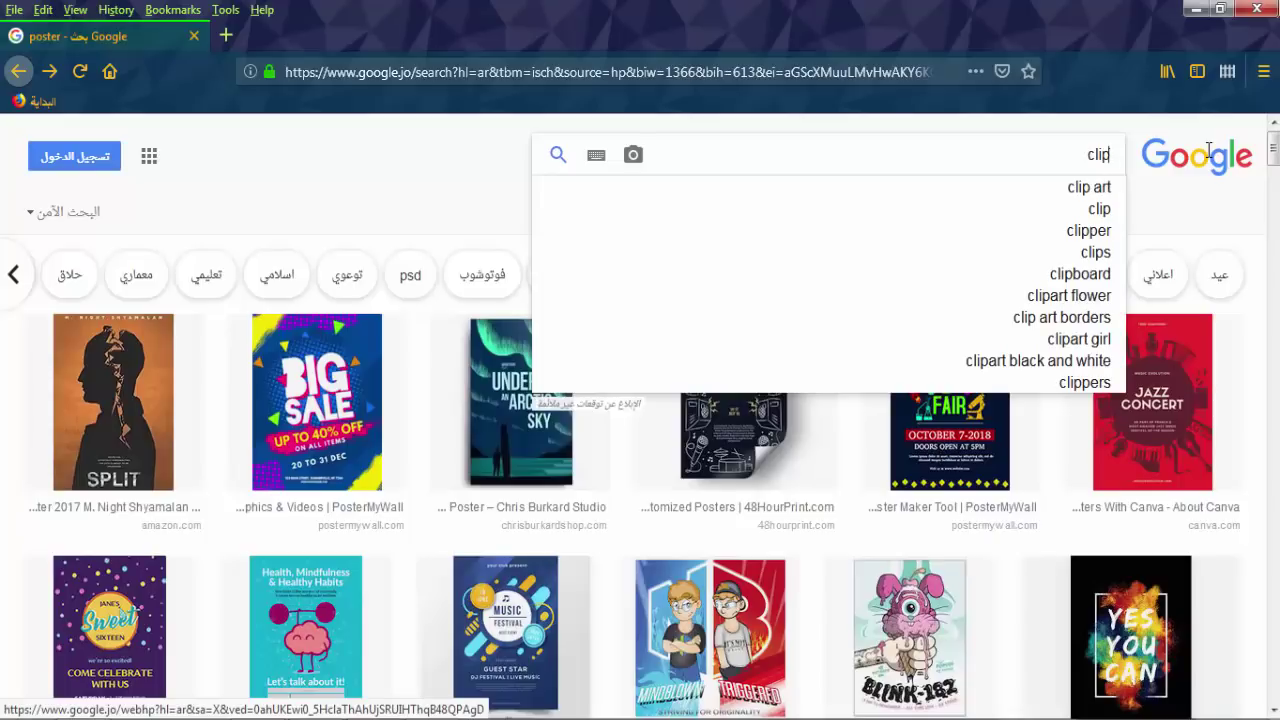
key("Return")
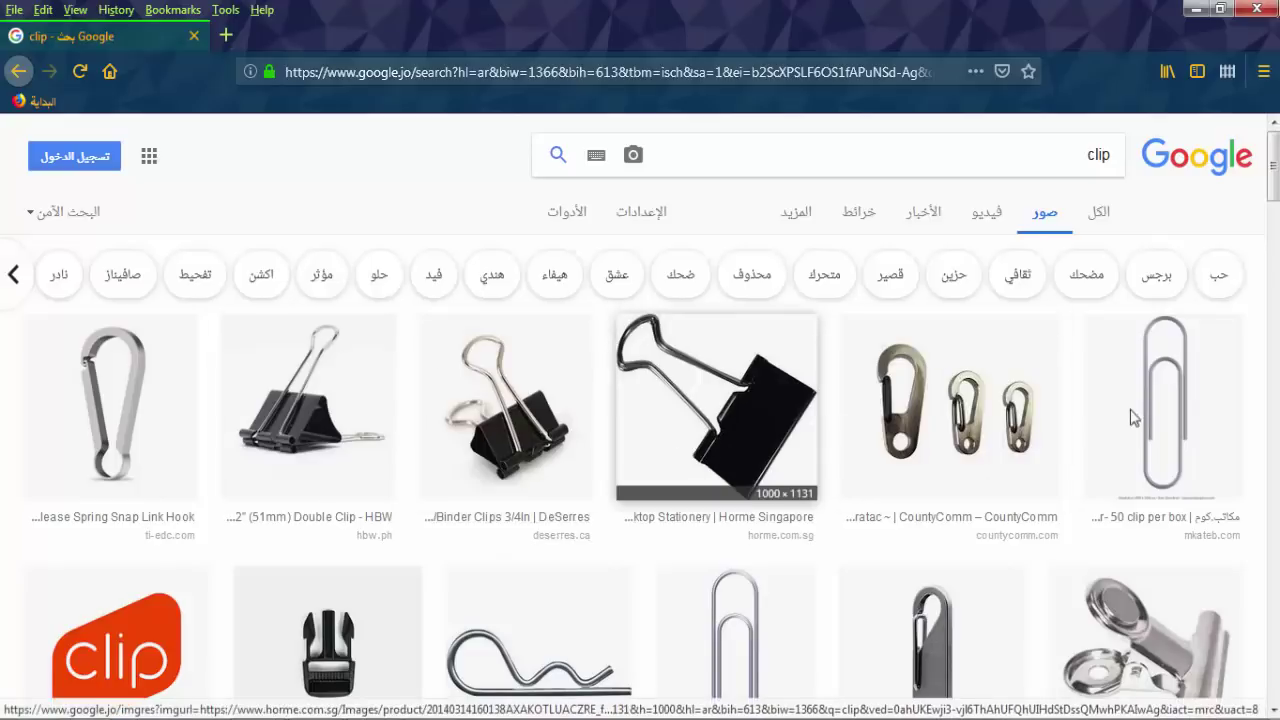
left_click(556, 457)
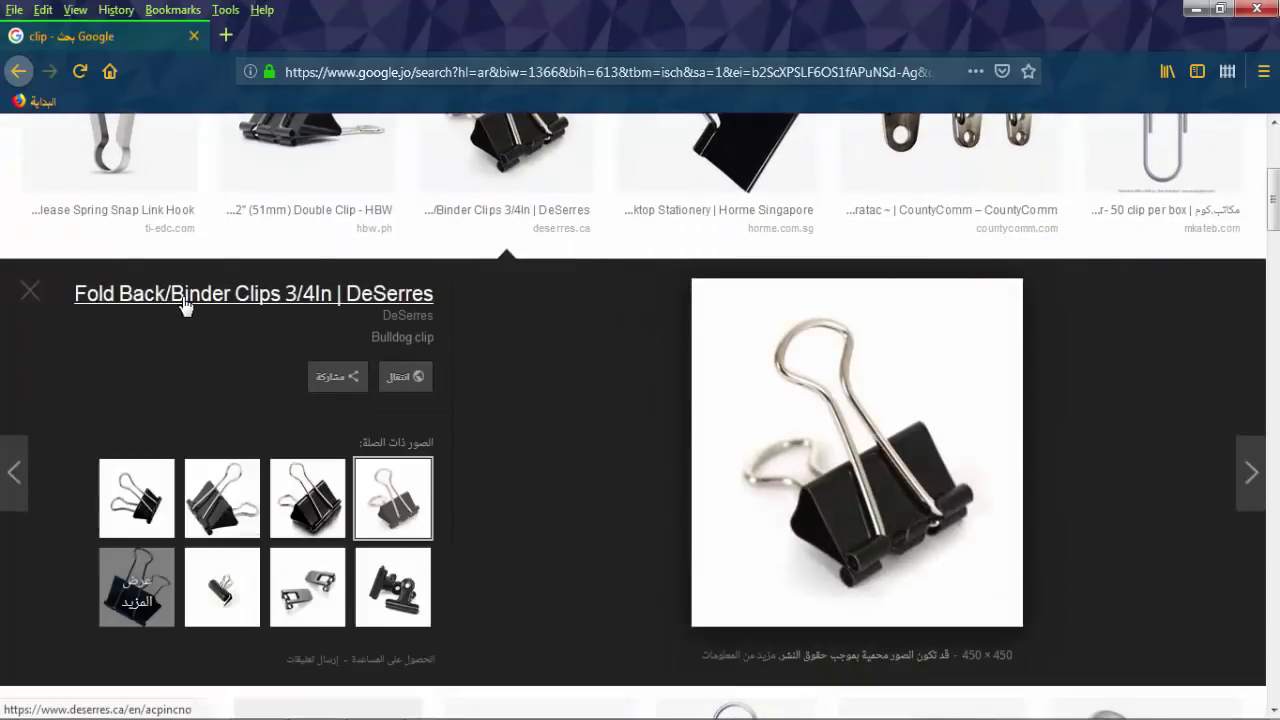
scroll(728, 397, "up", 3)
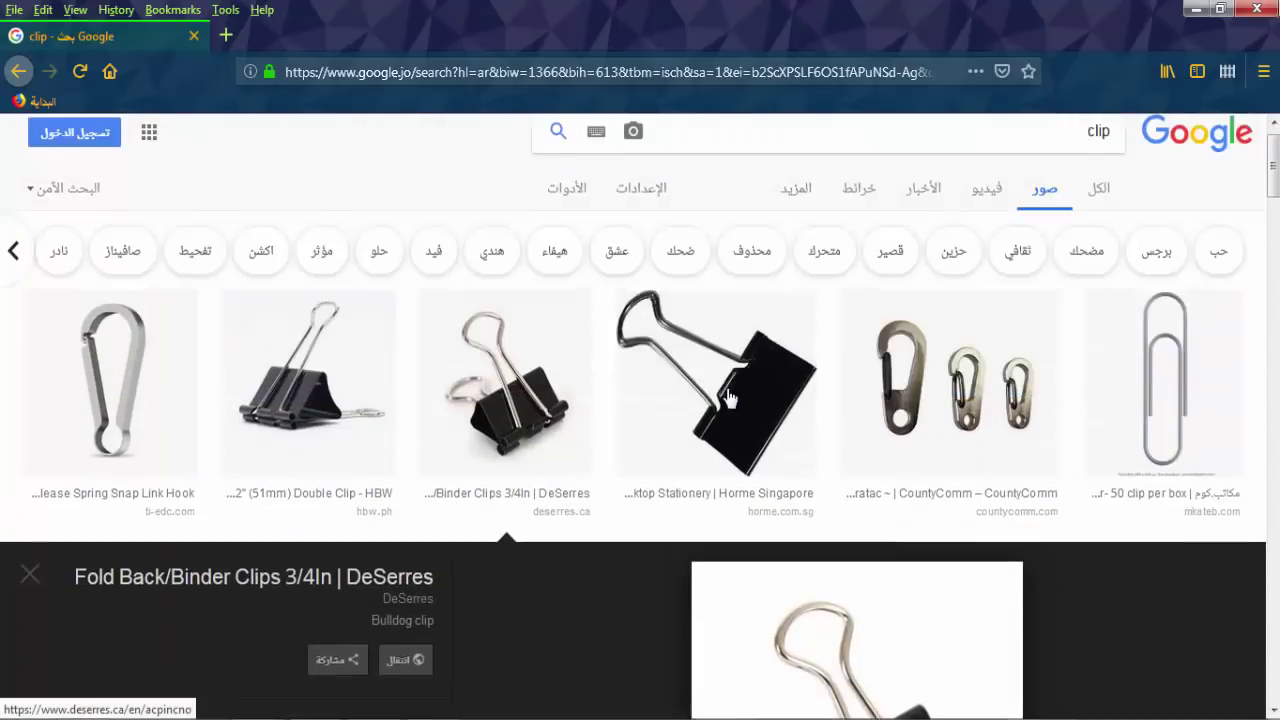
Refine the search to 'binder clip', then to 'binder clip.png'.
left_click(1082, 158)
type("b")
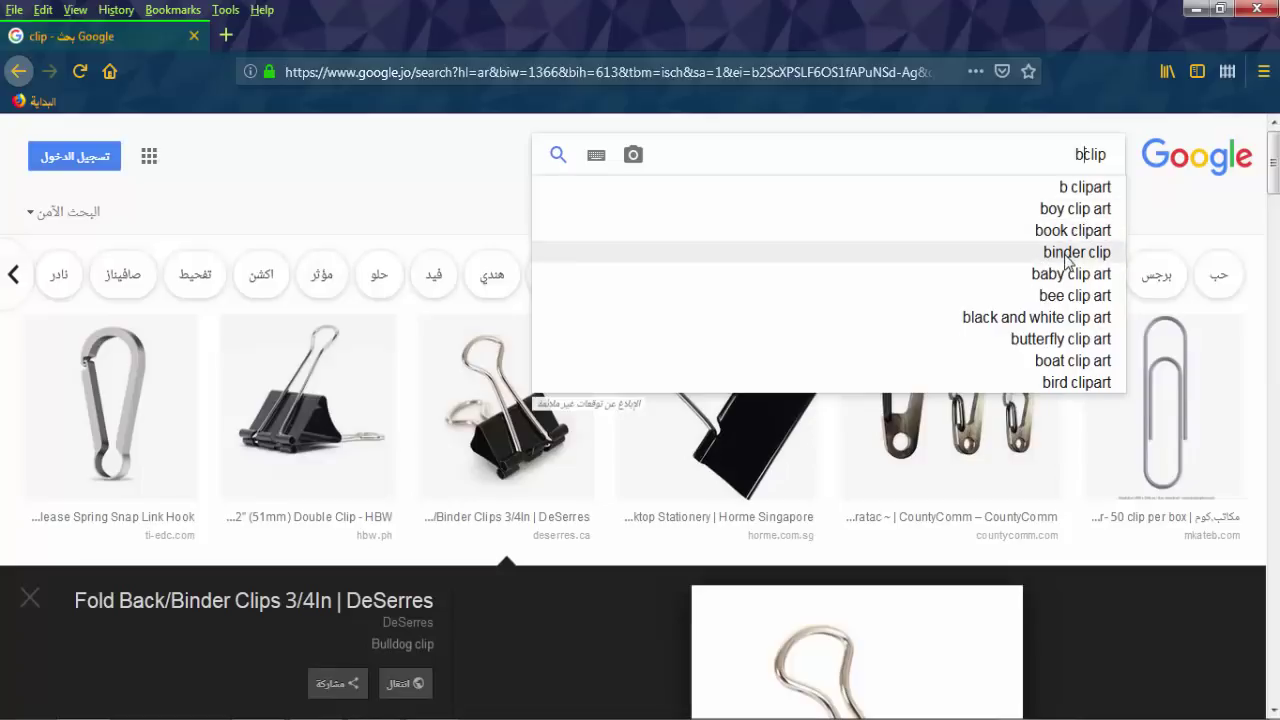
left_click(1068, 262)
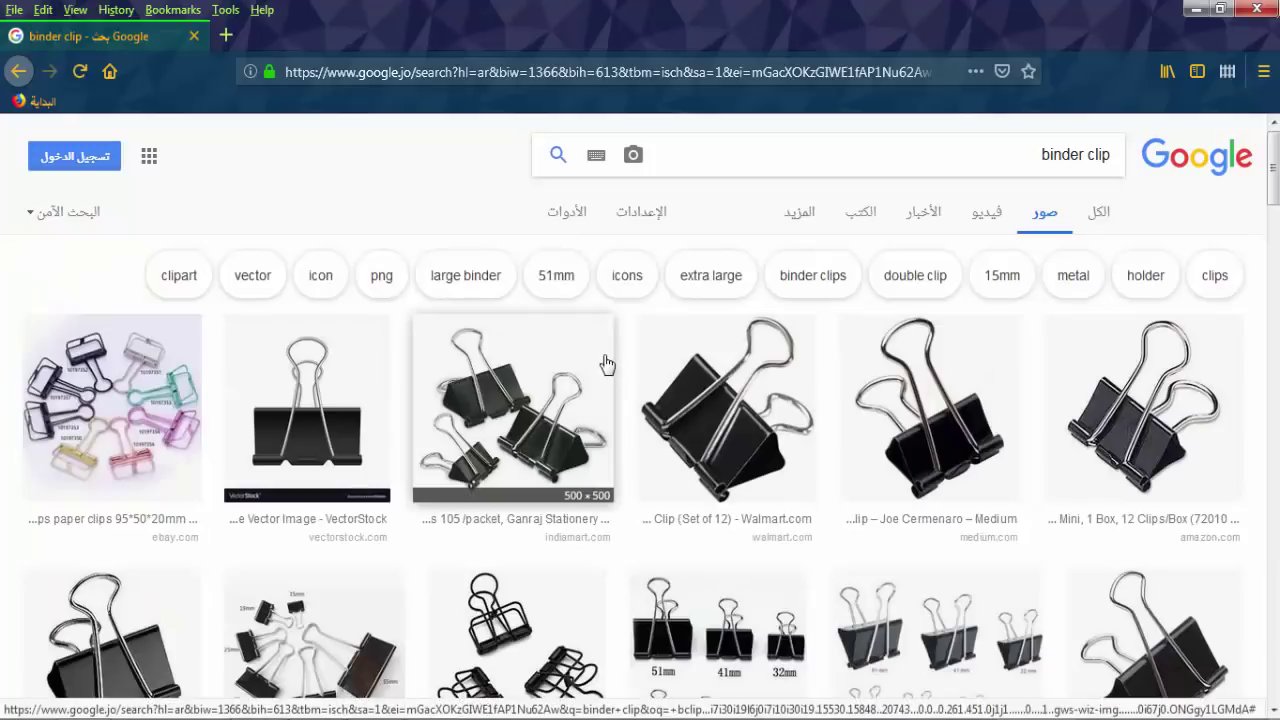
scroll(607, 364, "down", 1)
scroll(607, 364, "up", 1)
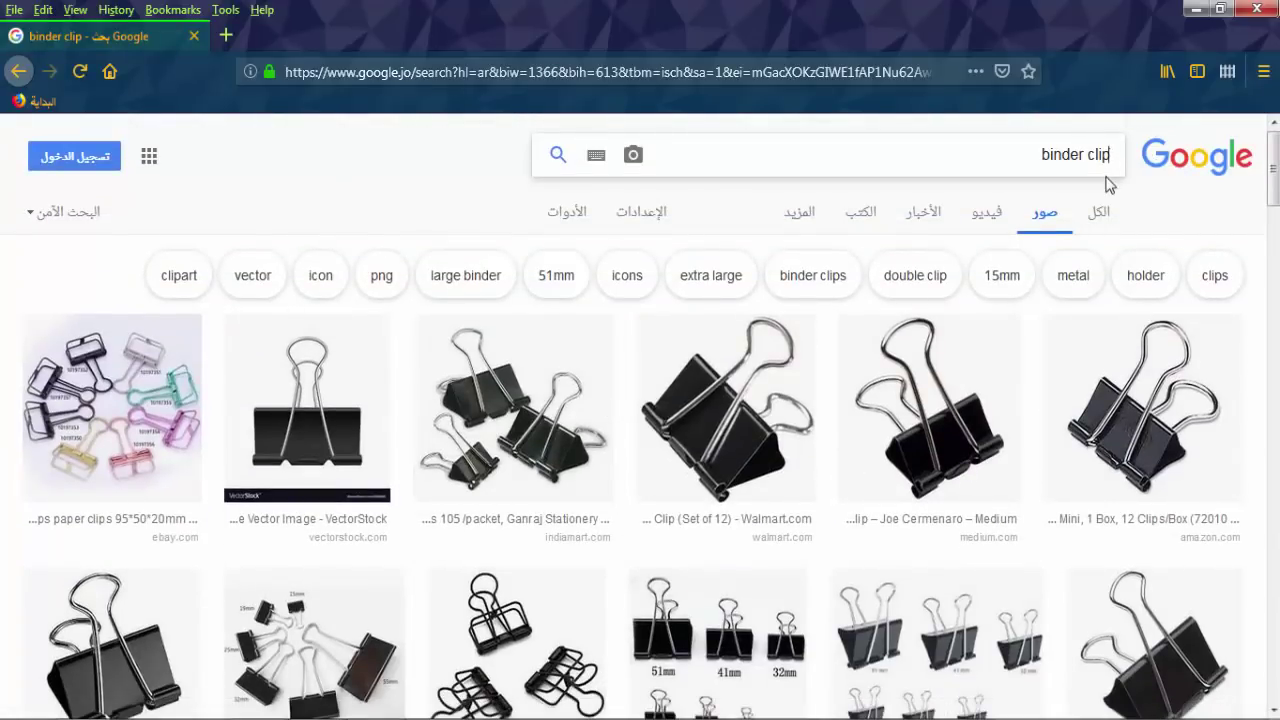
type(".png")
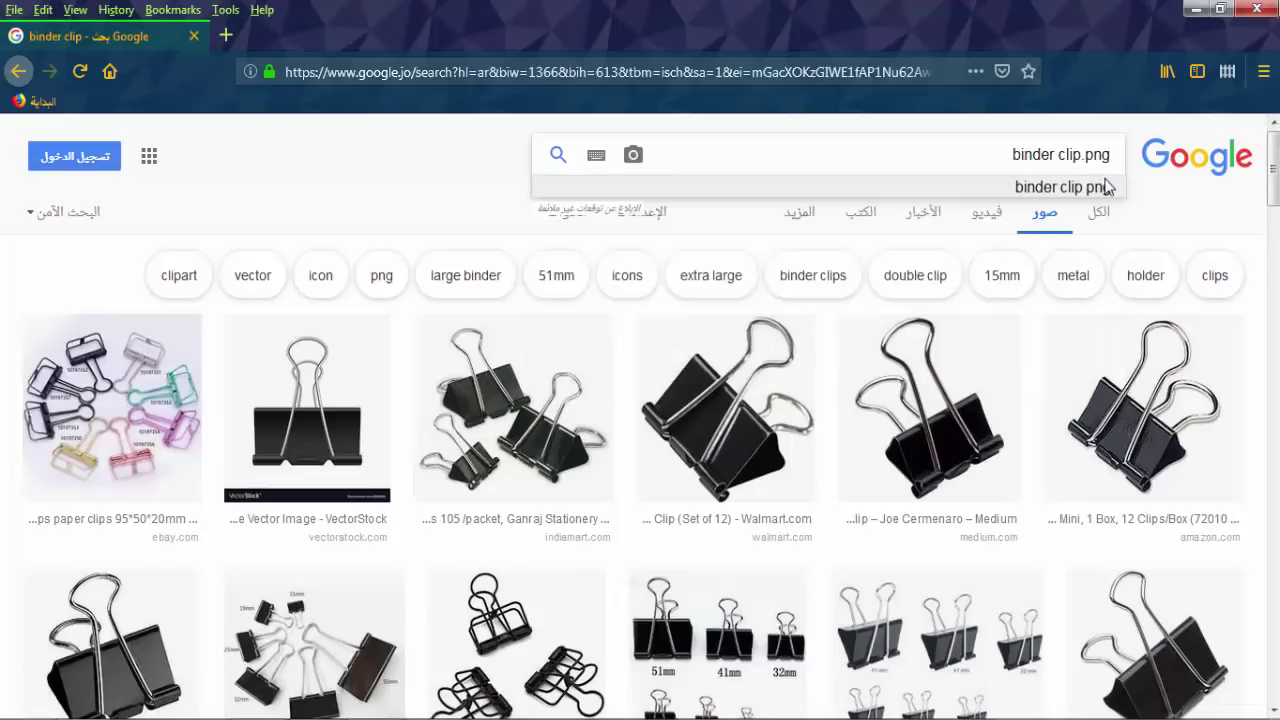
left_click(1060, 186)
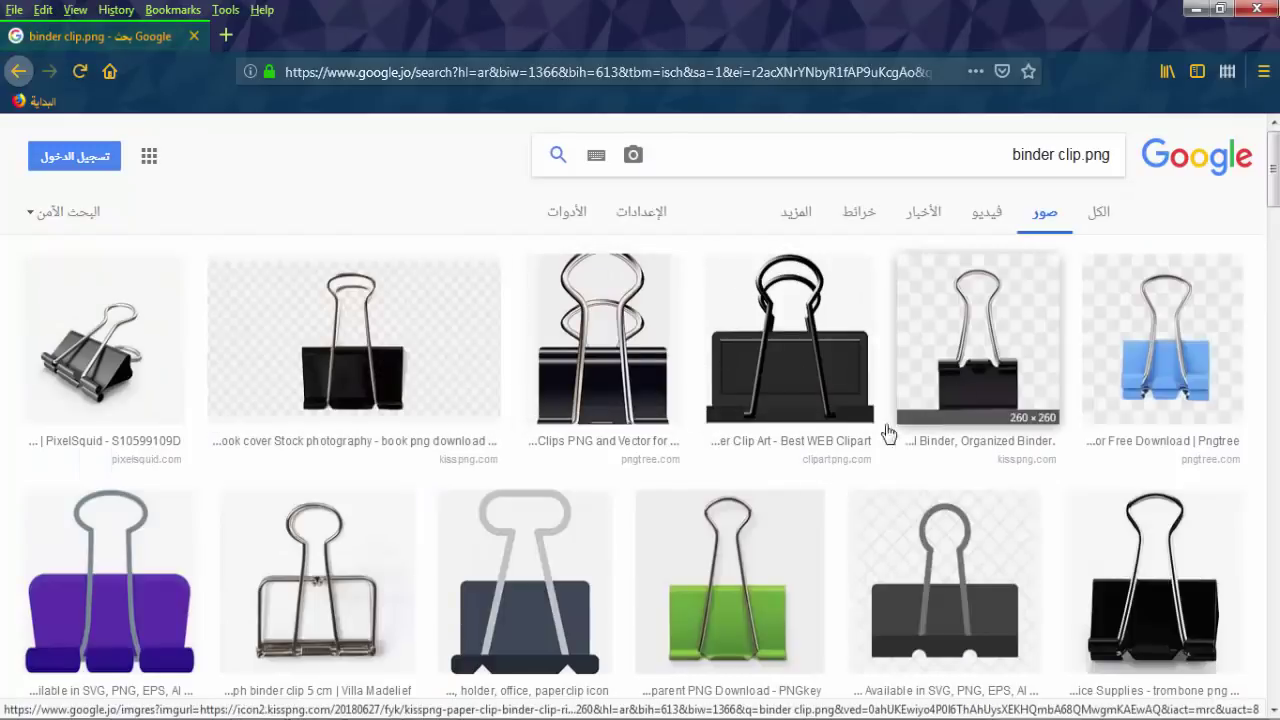
Browse the Pngtree and related black binder clip previews.
left_click(808, 424)
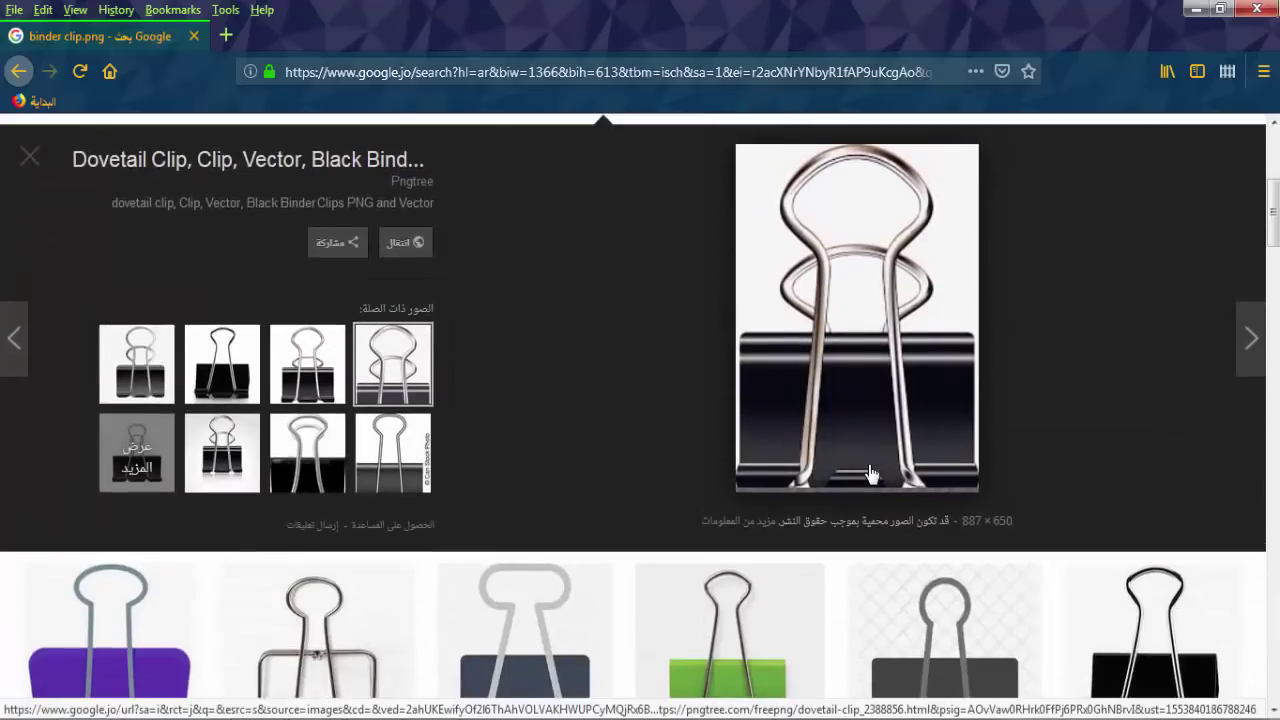
scroll(1100, 470, "up", 1)
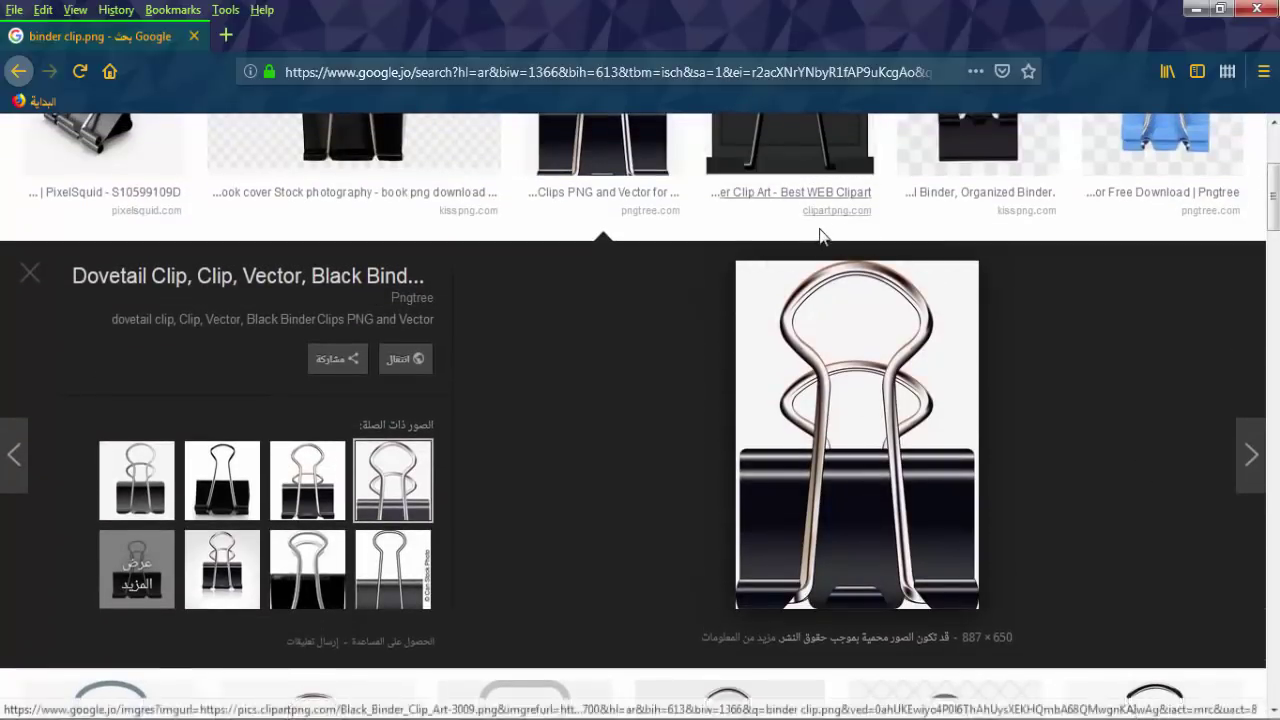
scroll(770, 200, "up", 2)
left_click(847, 266)
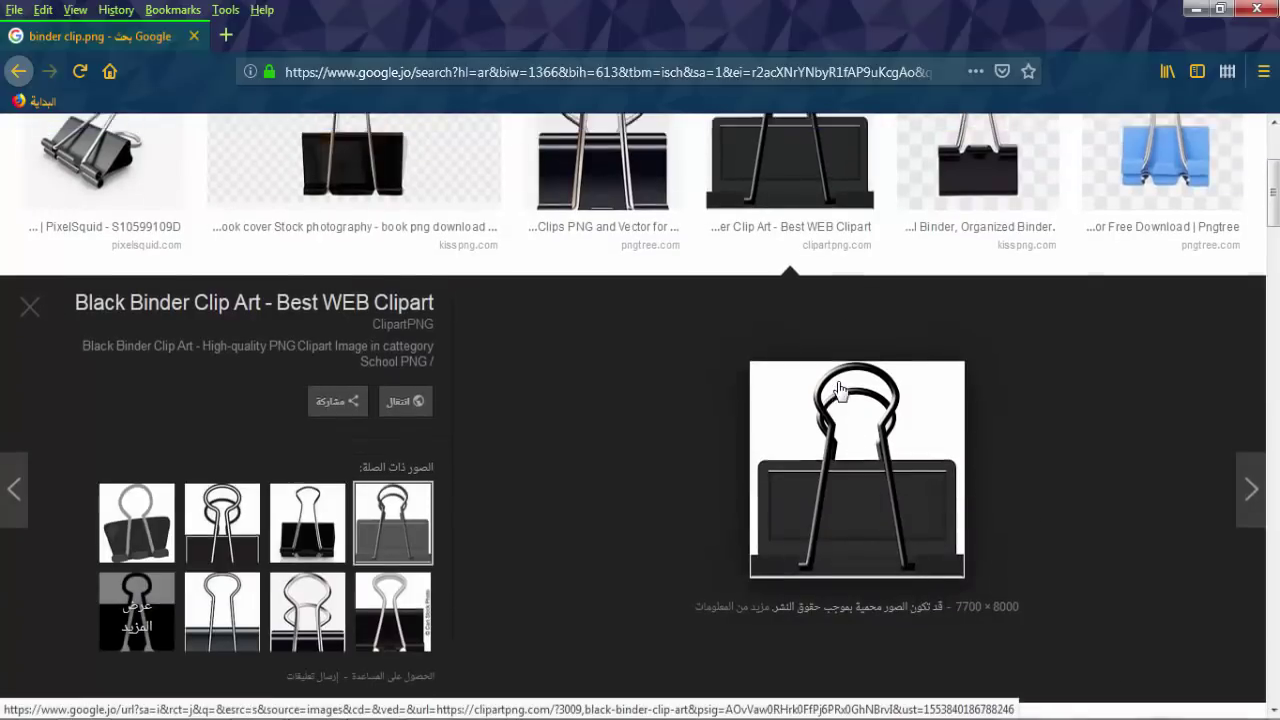
scroll(841, 392, "up", 3)
left_click(650, 382)
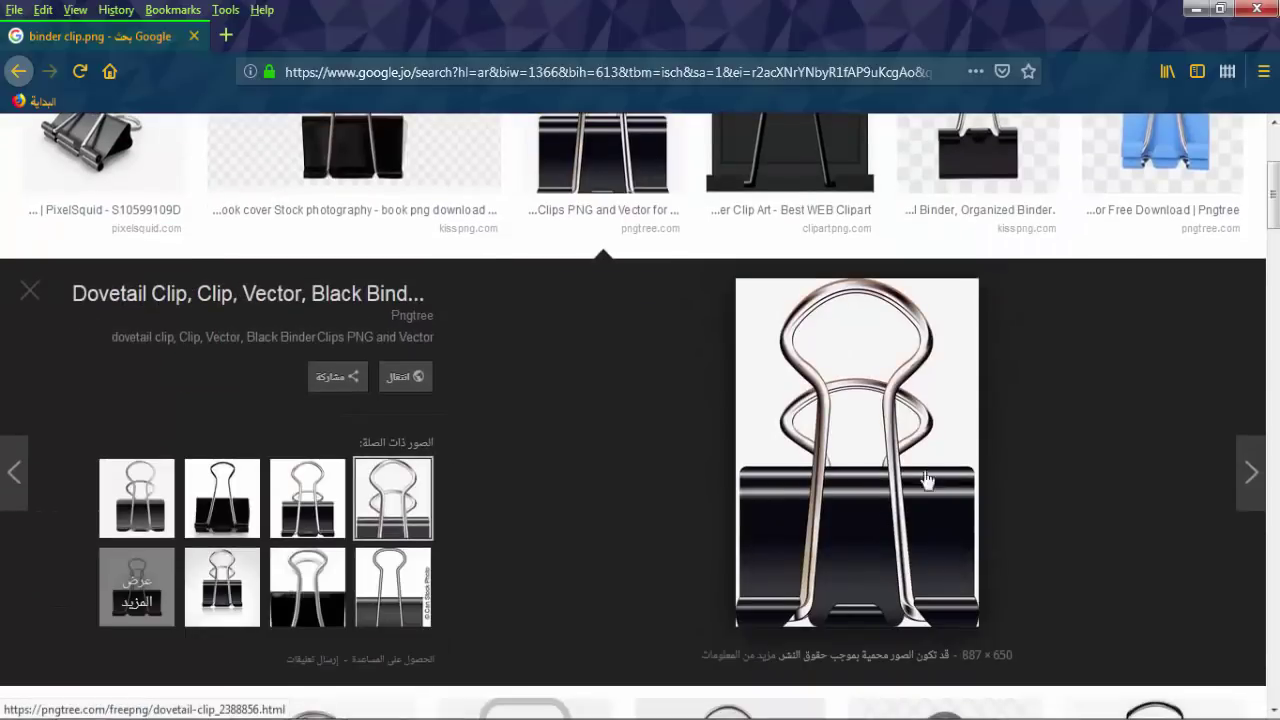
left_click(230, 522)
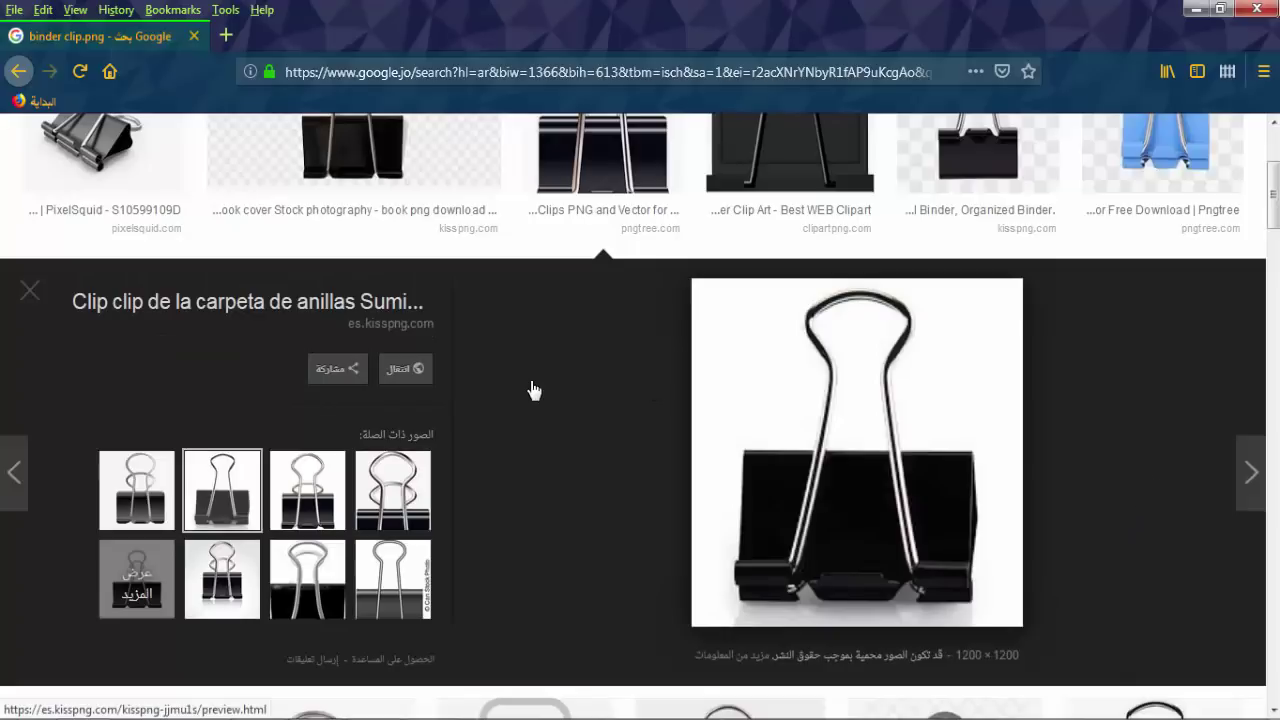
scroll(810, 444, "up", 1)
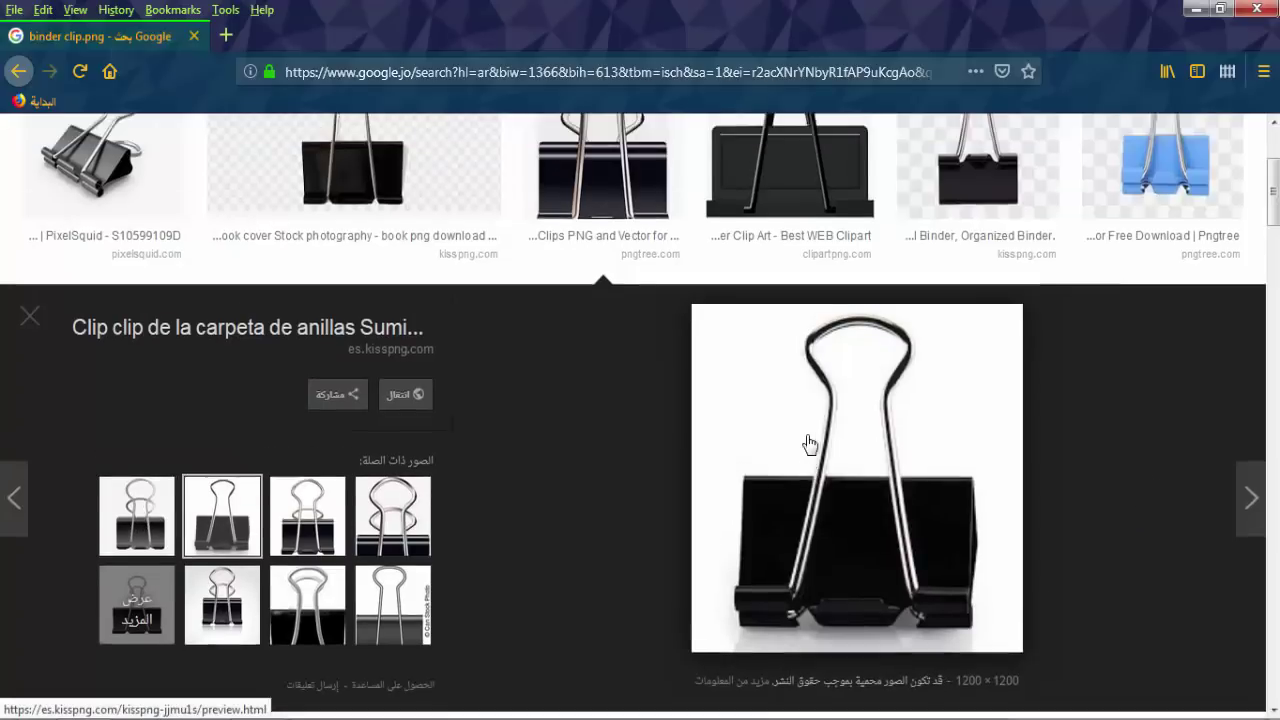
scroll(810, 444, "up", 4)
scroll(810, 450, "down", 4)
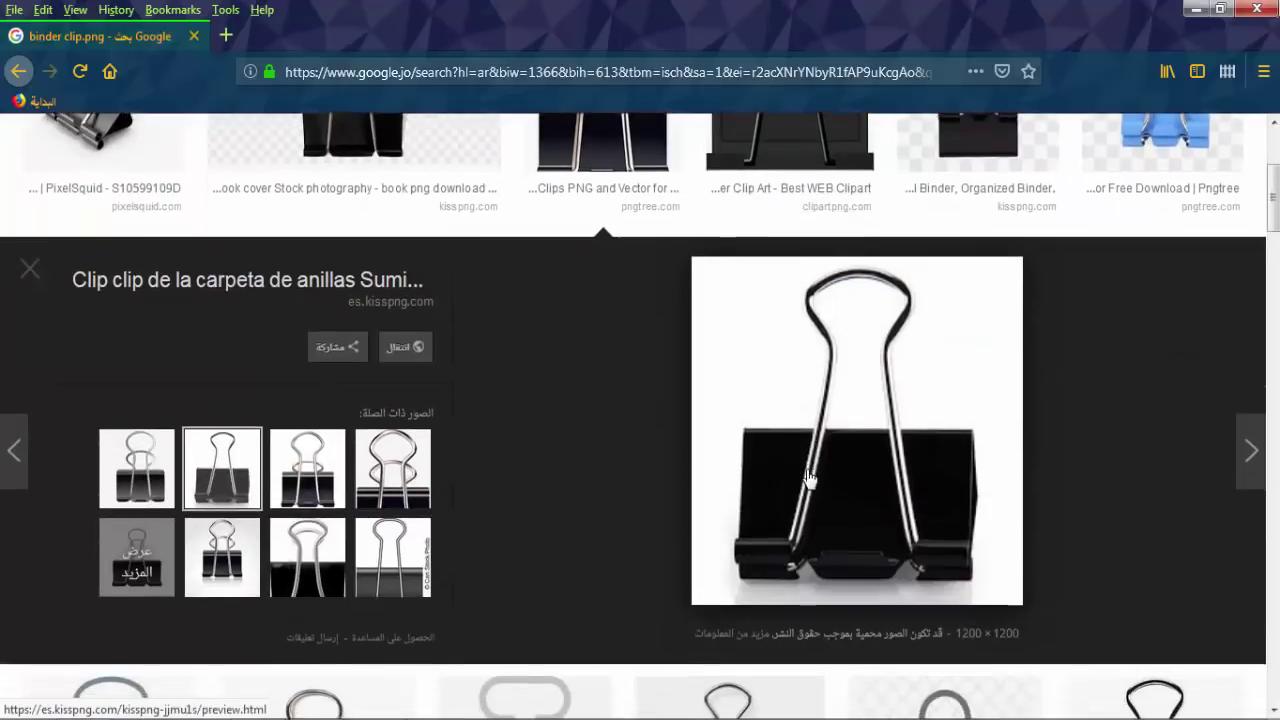
scroll(810, 470, "down", 7)
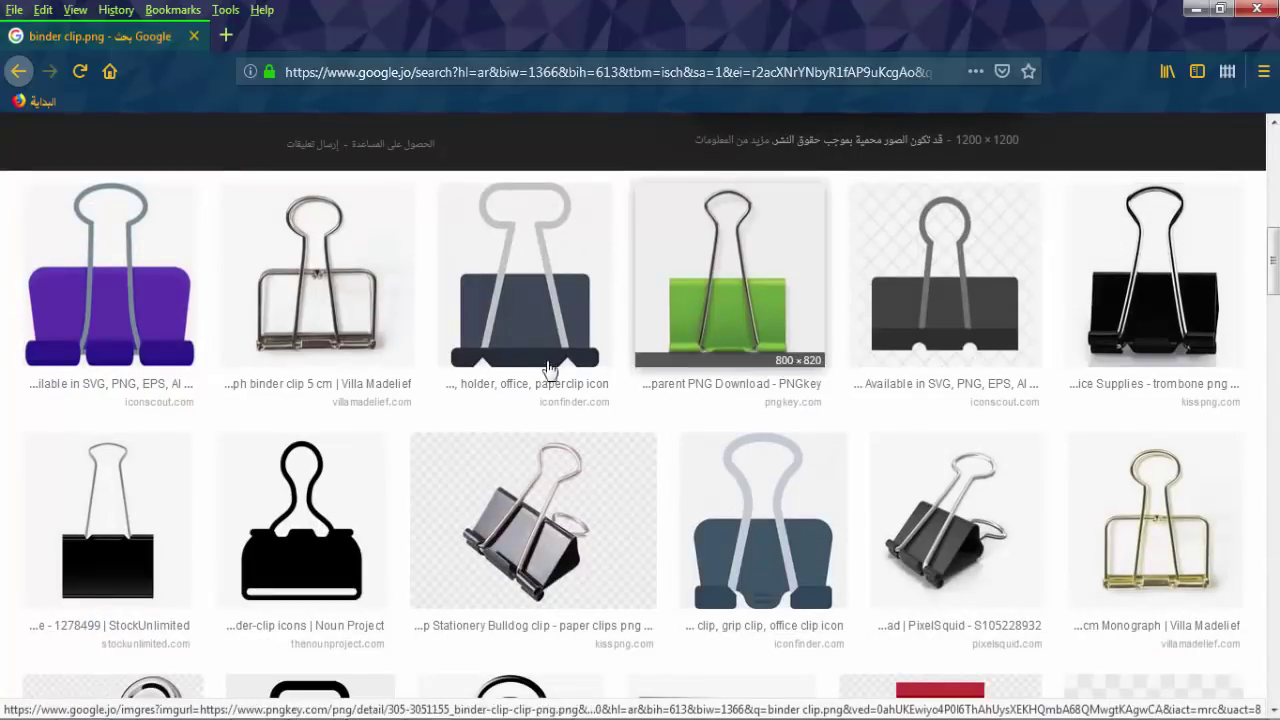
Check the StockUnlimited clip, then open the black KissPNG trombone binder clip preview.
left_click(148, 475)
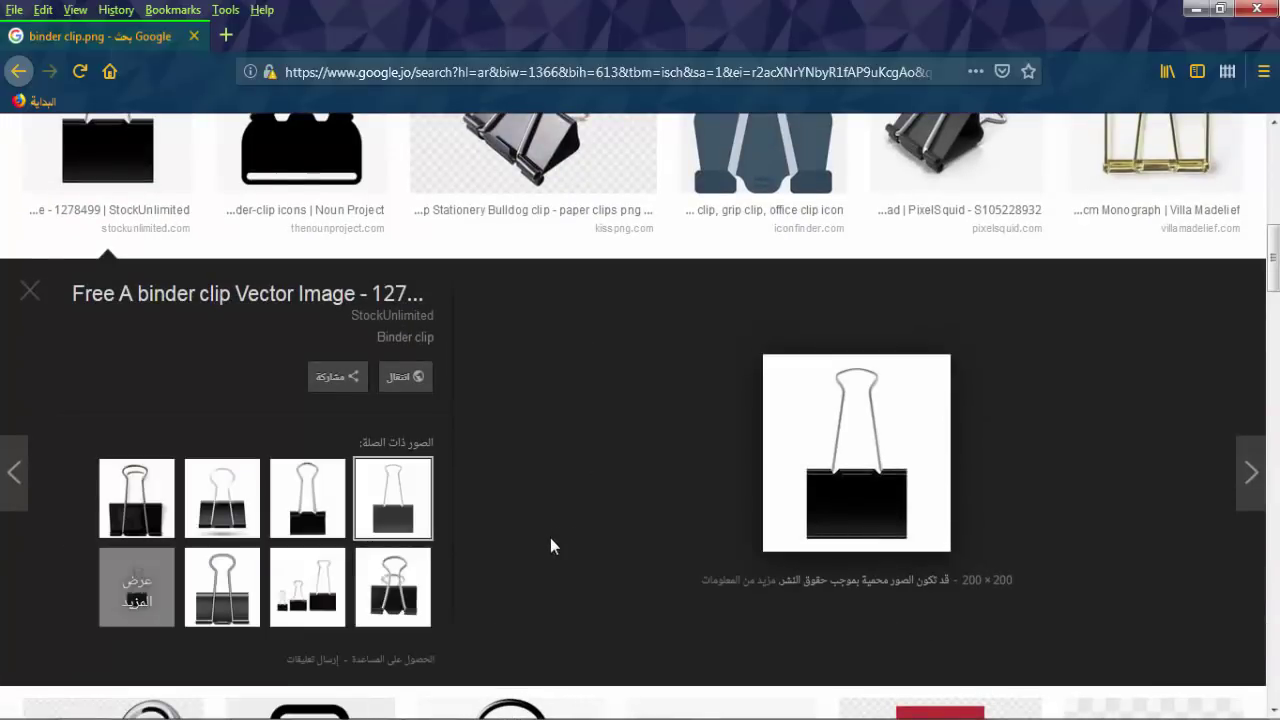
scroll(548, 538, "up", 2)
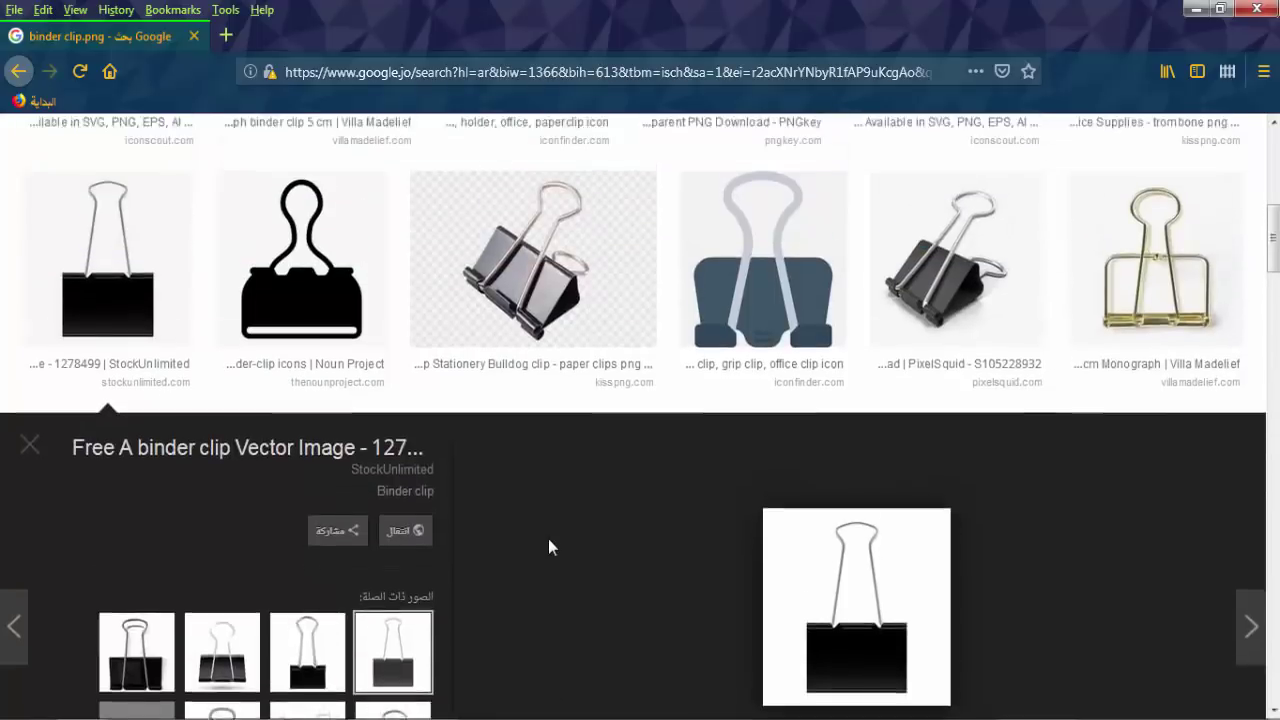
scroll(548, 538, "up", 1)
scroll(548, 538, "down", 5)
scroll(548, 538, "down", 2)
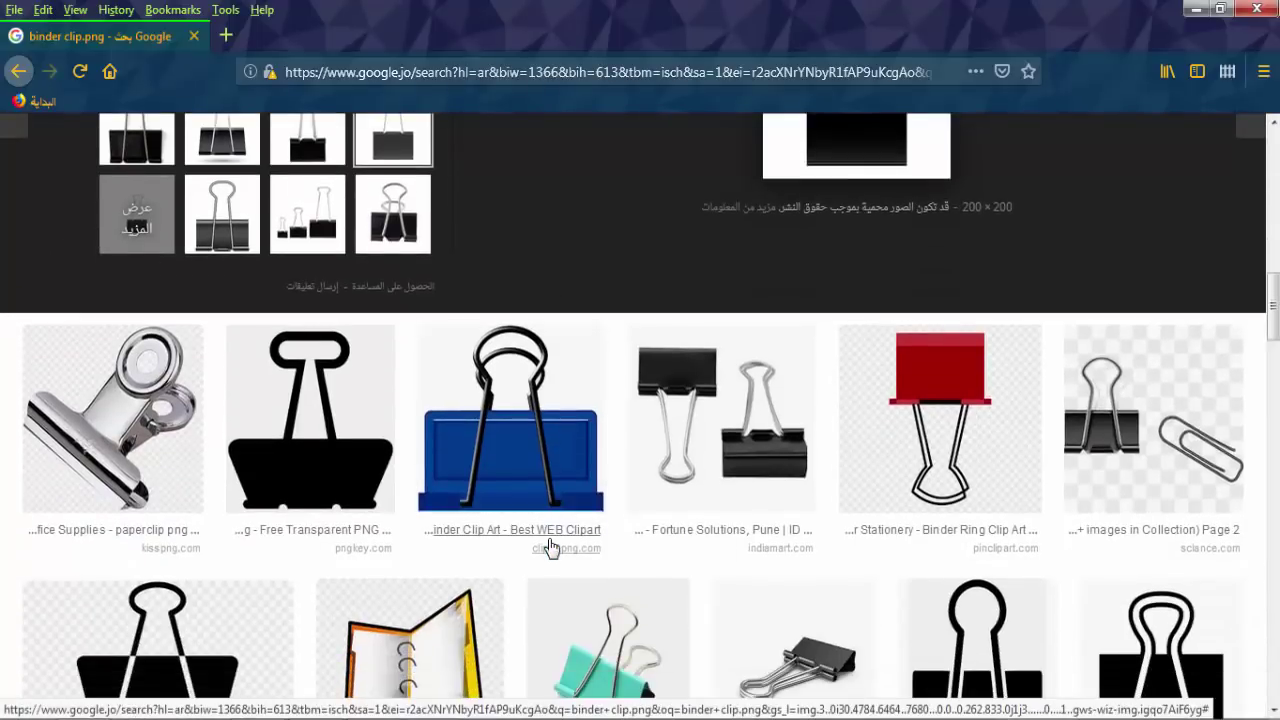
scroll(547, 550, "down", 2)
scroll(547, 550, "down", 4)
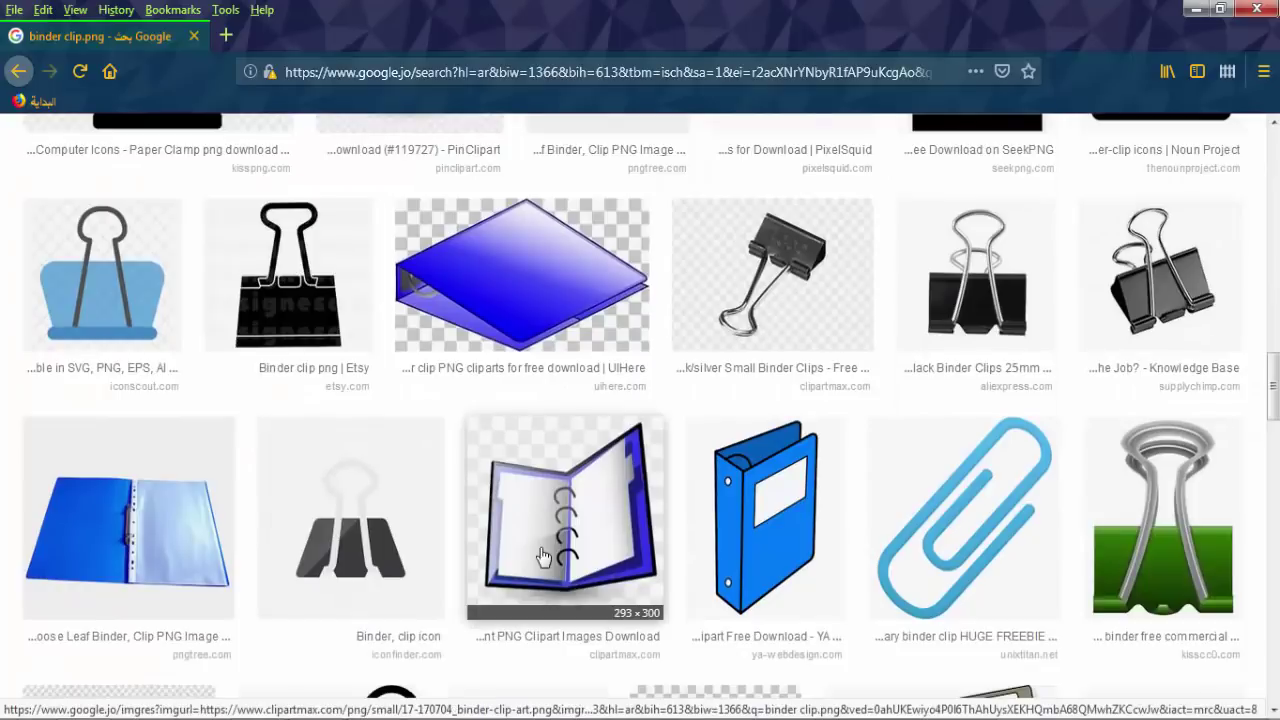
scroll(541, 556, "up", 1)
scroll(541, 556, "up", 2)
scroll(541, 556, "up", 6)
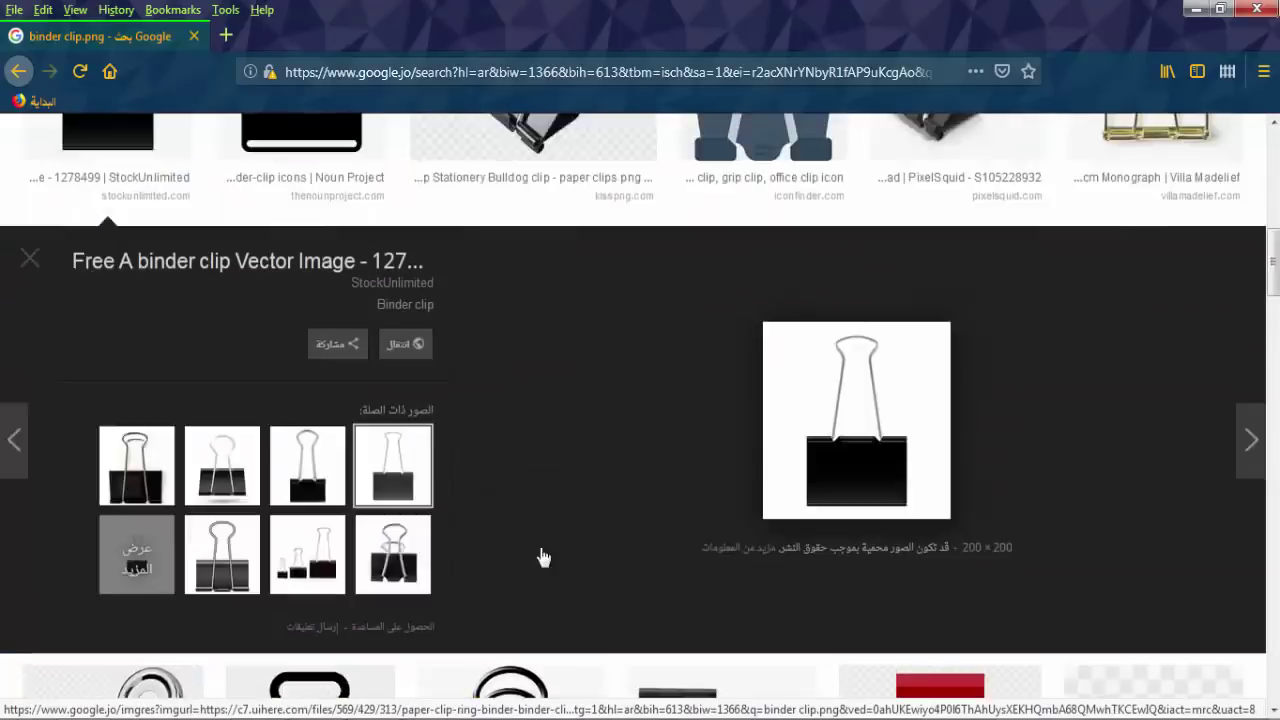
scroll(541, 556, "up", 6)
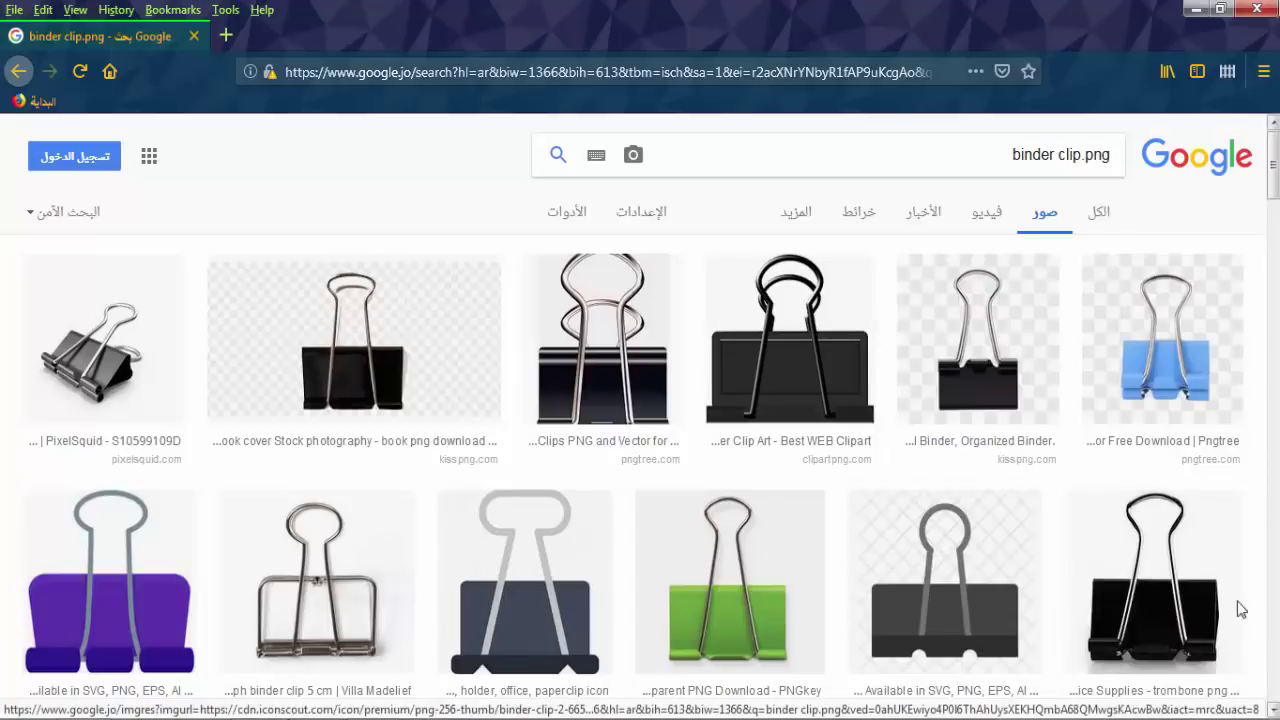
scroll(1175, 590, "down", 3)
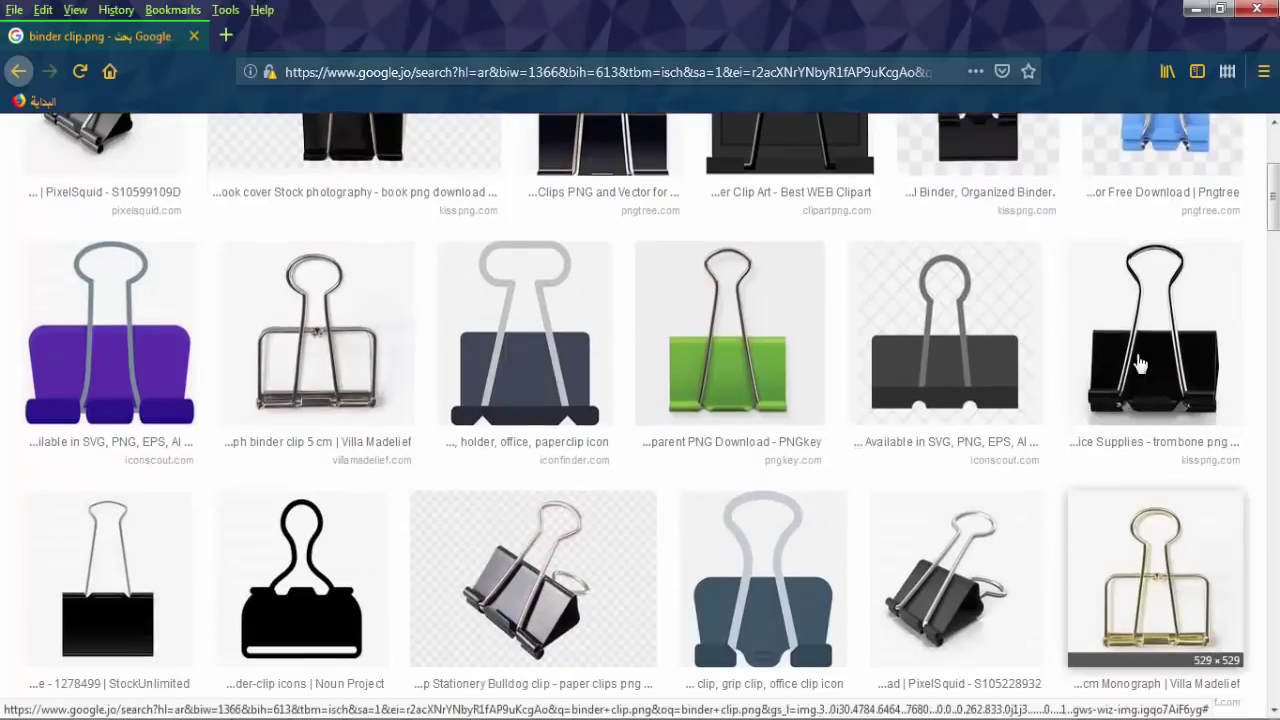
left_click(1155, 325)
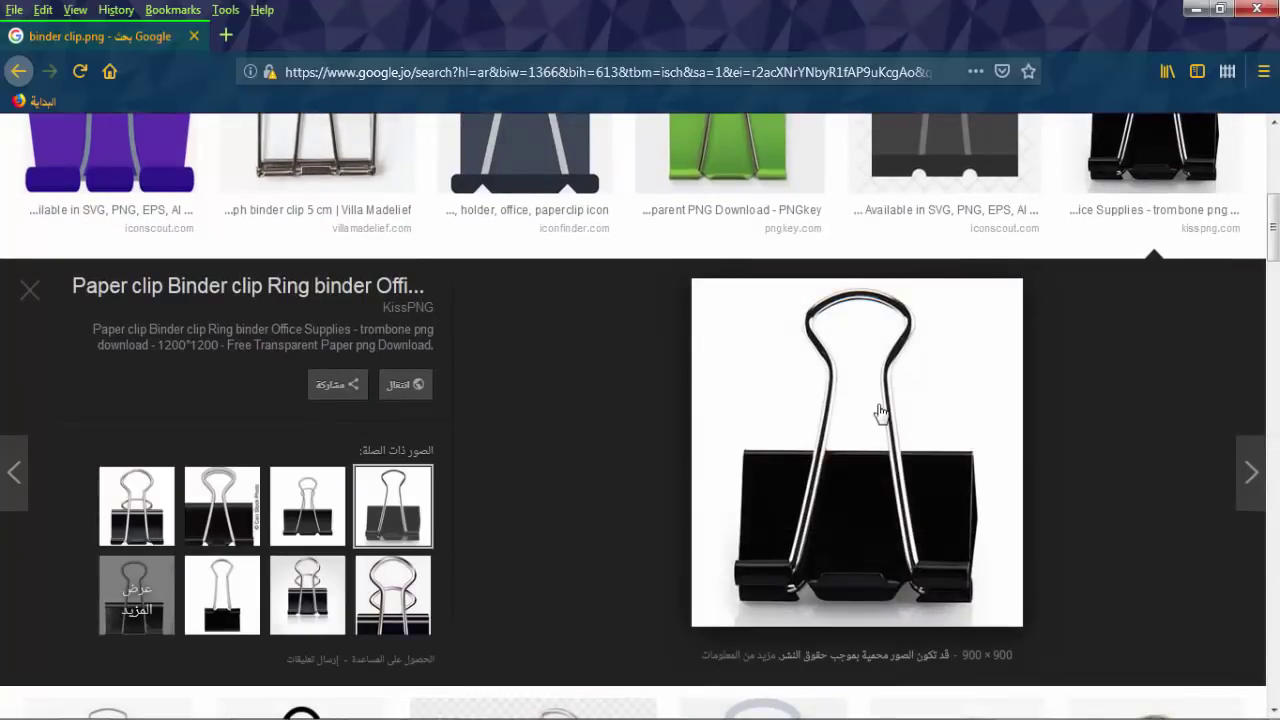
Save the KissPNG binder clip image as a JPEG into the Desktop's poster3 folder.
right_click(826, 428)
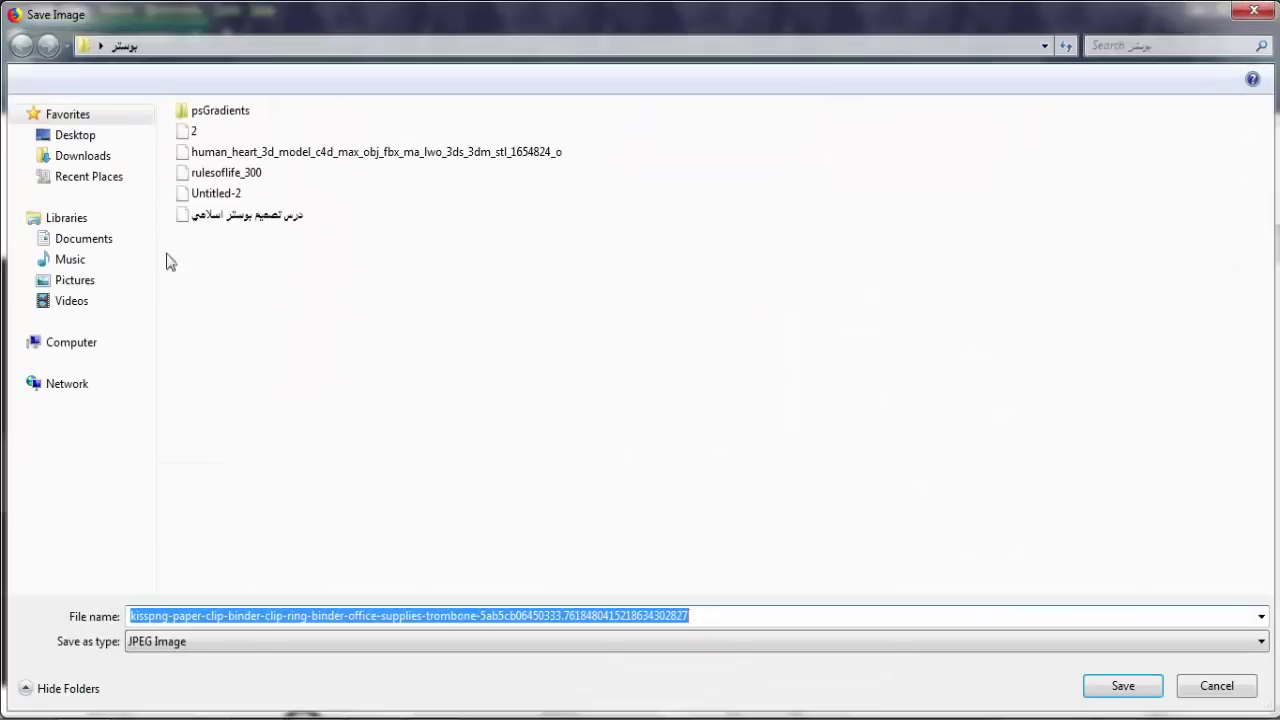
left_click(75, 134)
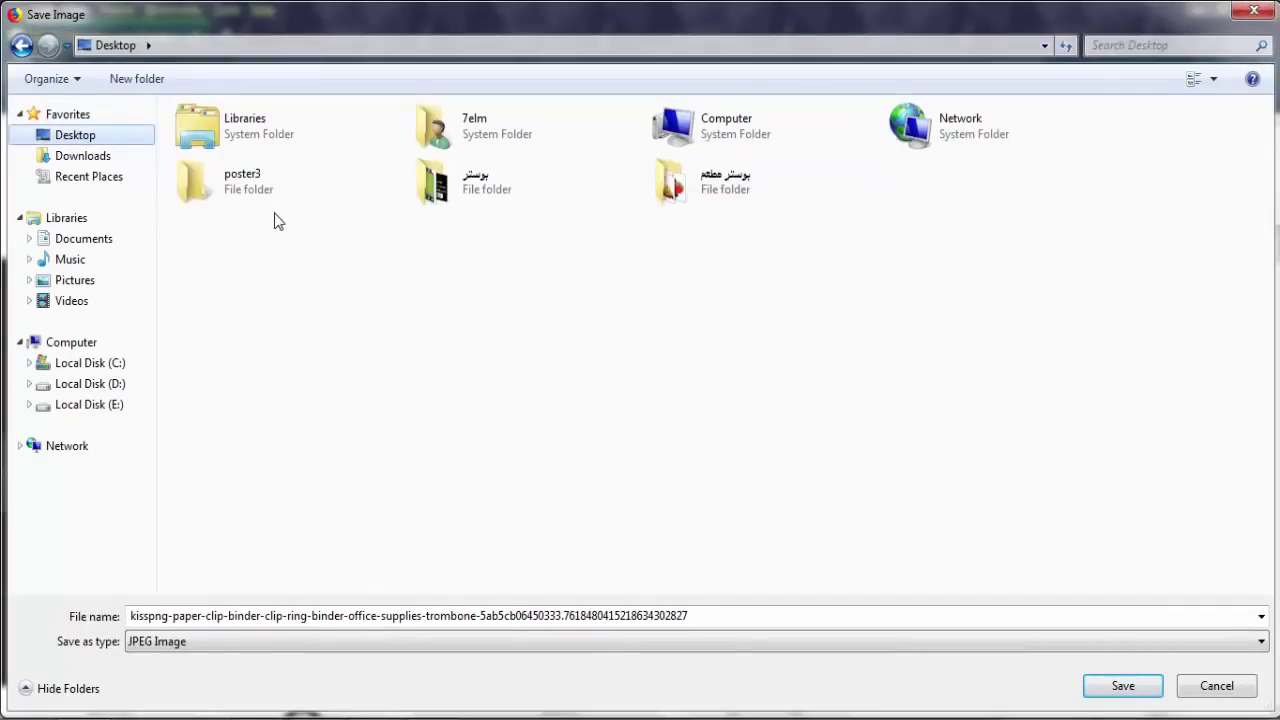
double_click(266, 200)
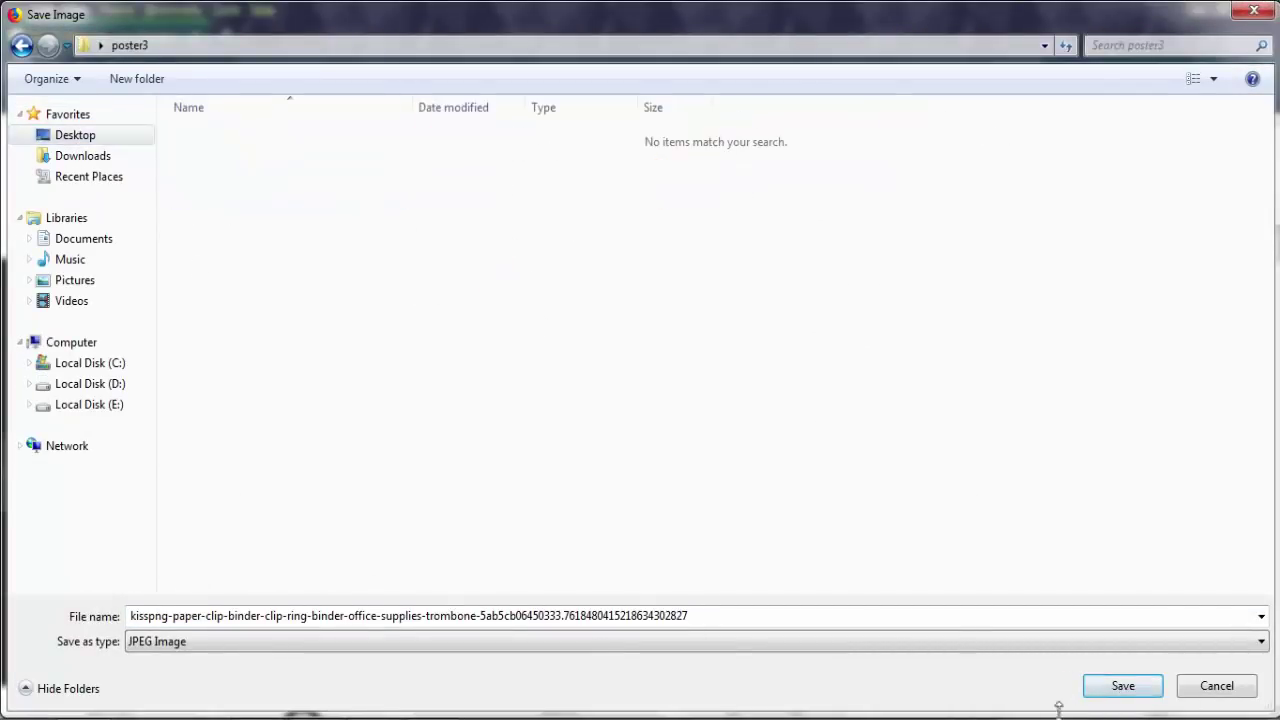
left_click(1115, 688)
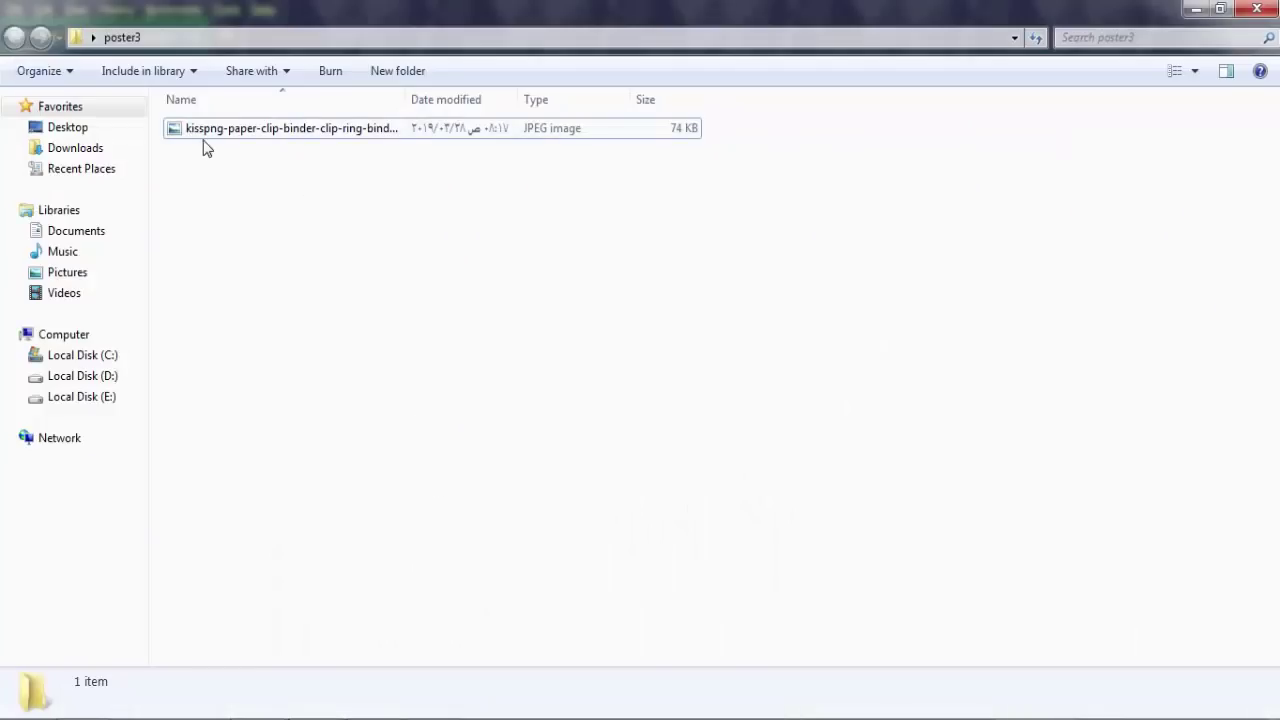
Place the saved clip JPEG in the poster, scaled to about 25% at the inset's top centre.
mouse_move(210, 130)
left_mouse_down()
mouse_move(320, 700)
mouse_move(531, 354)
left_mouse_up()
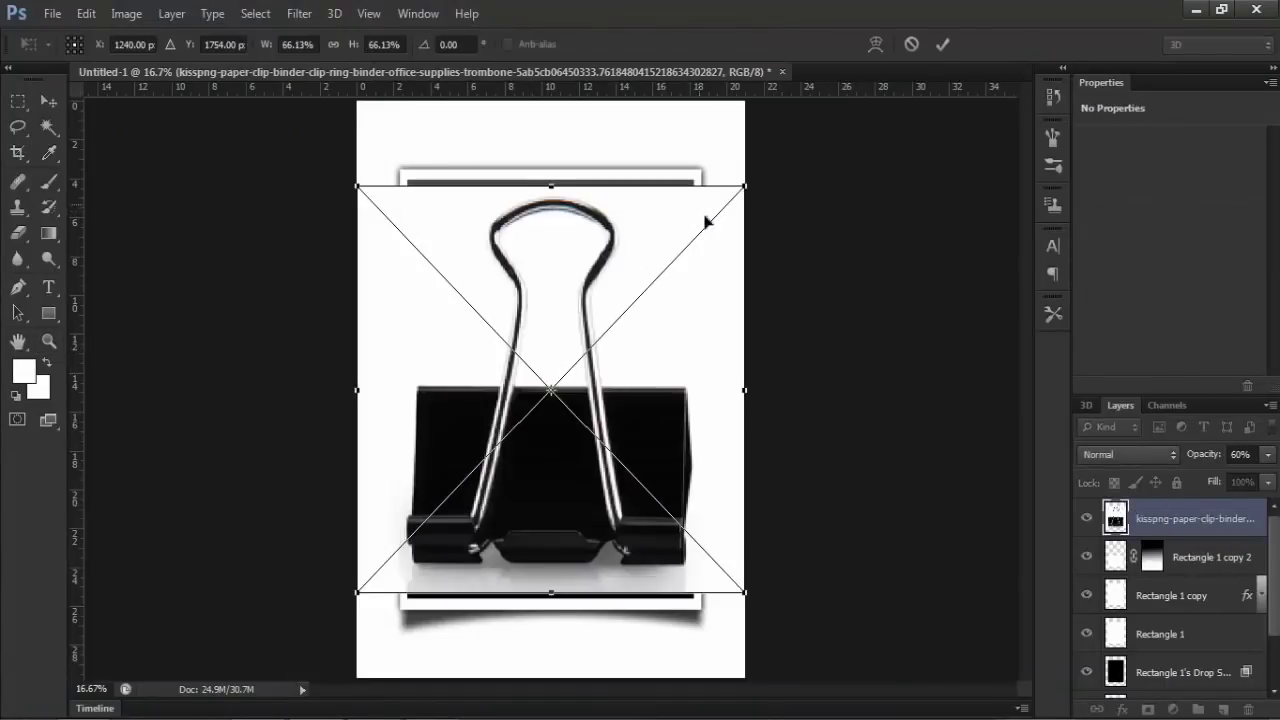
mouse_move(744, 187)
left_mouse_down()
mouse_move(488, 420)
mouse_move(505, 434)
left_mouse_up()
left_click_drag(423, 491, 570, 267)
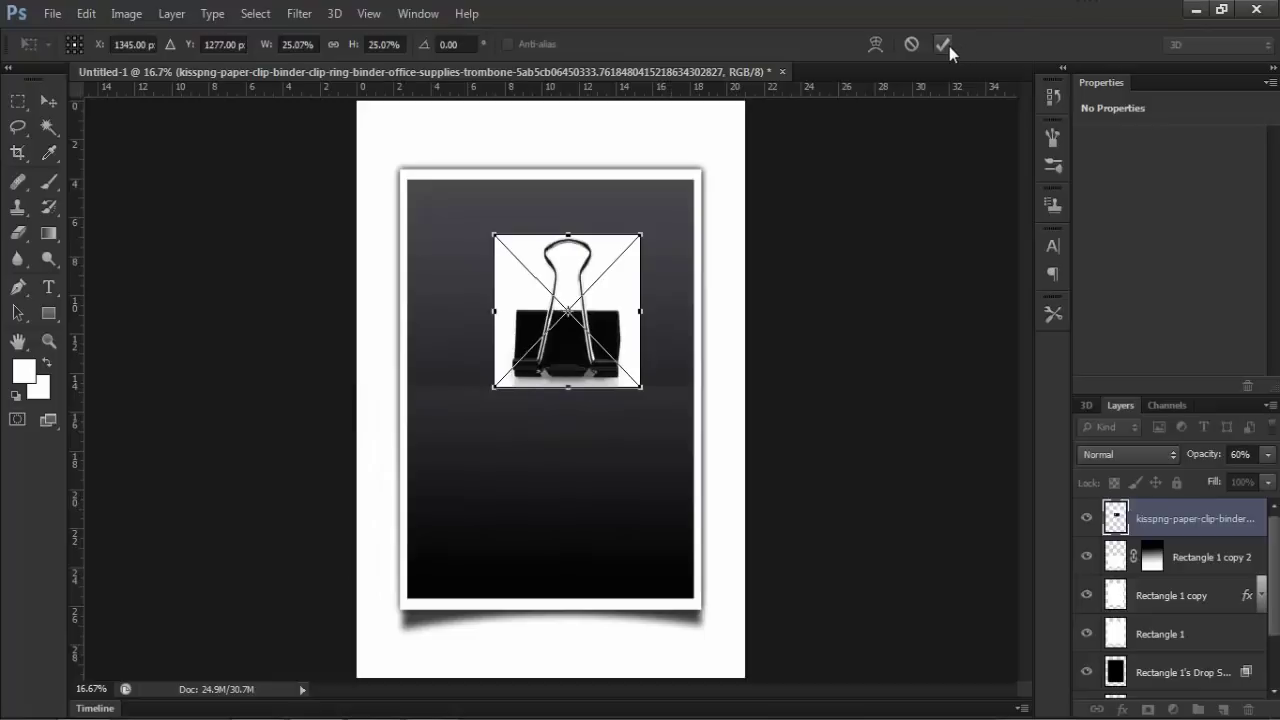
Commit the placement, rasterize the binder clip layer and zoom in to 50%.
key("z")
right_click(1221, 533)
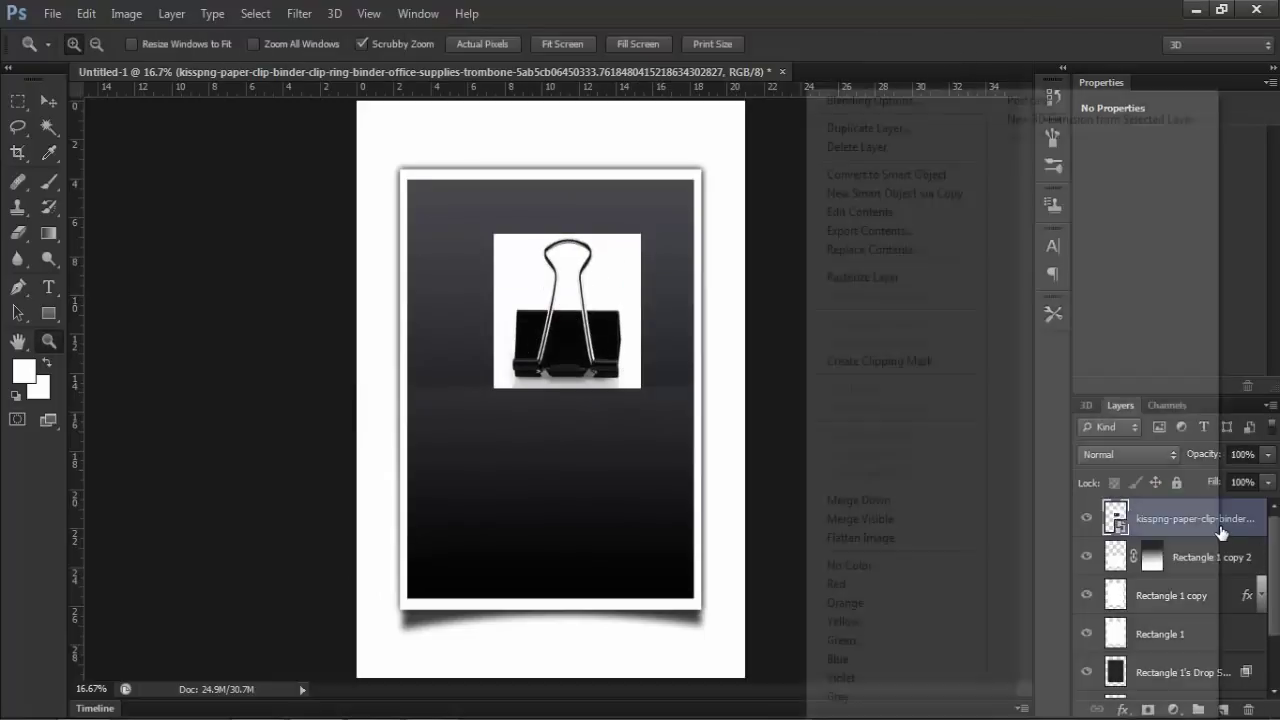
left_click(903, 275)
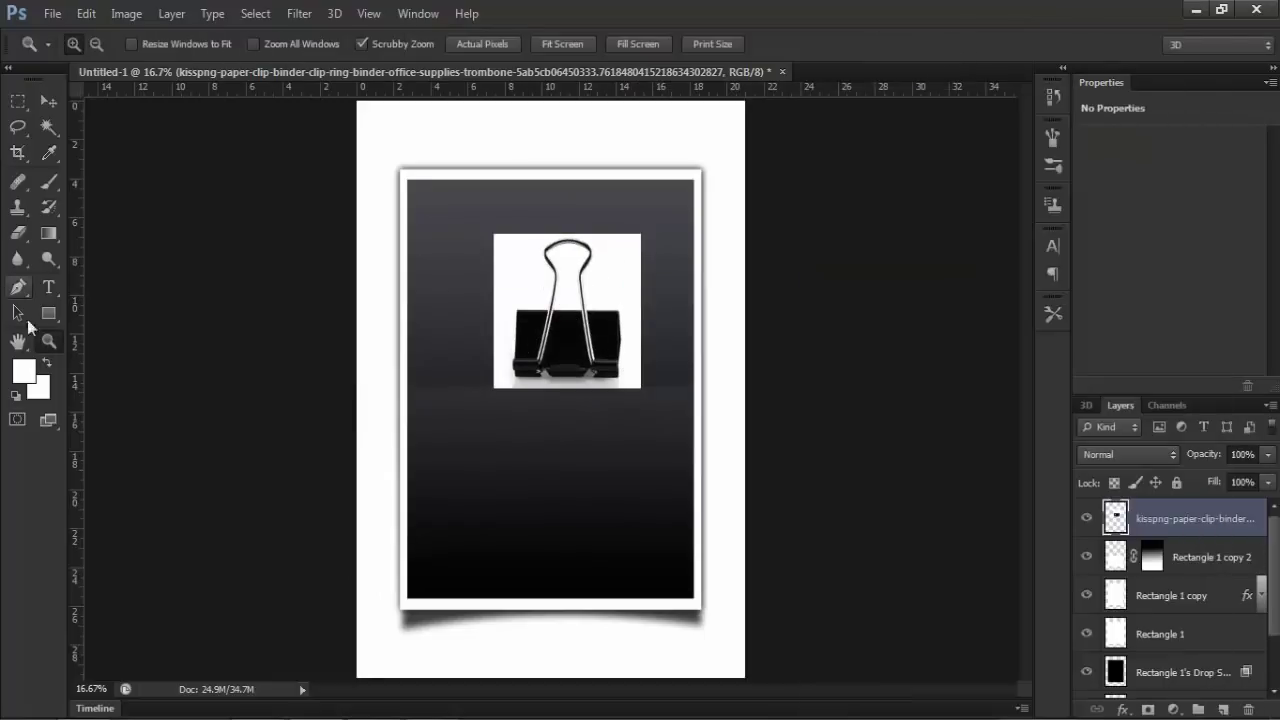
left_click(584, 292)
left_click(584, 292)
left_click(584, 292)
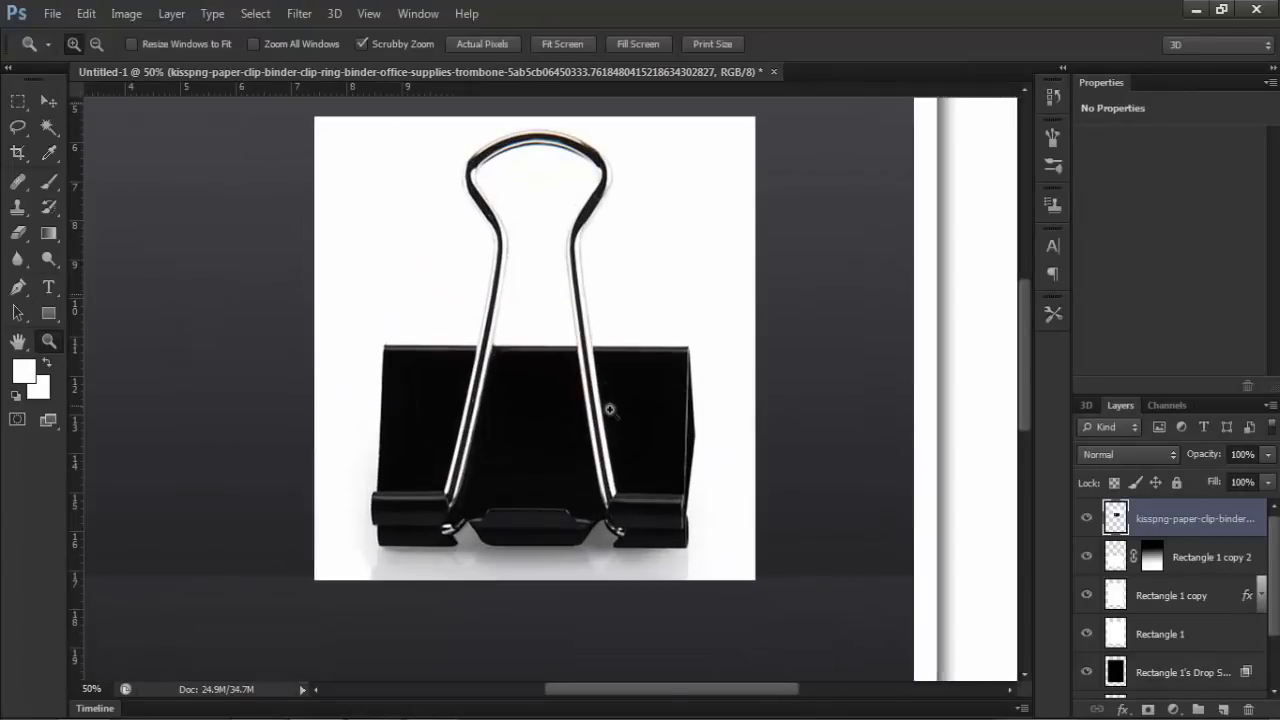
Erase the clip's white background, handle interiors and bottom strip with the Magic Eraser Tool.
left_click(17, 207)
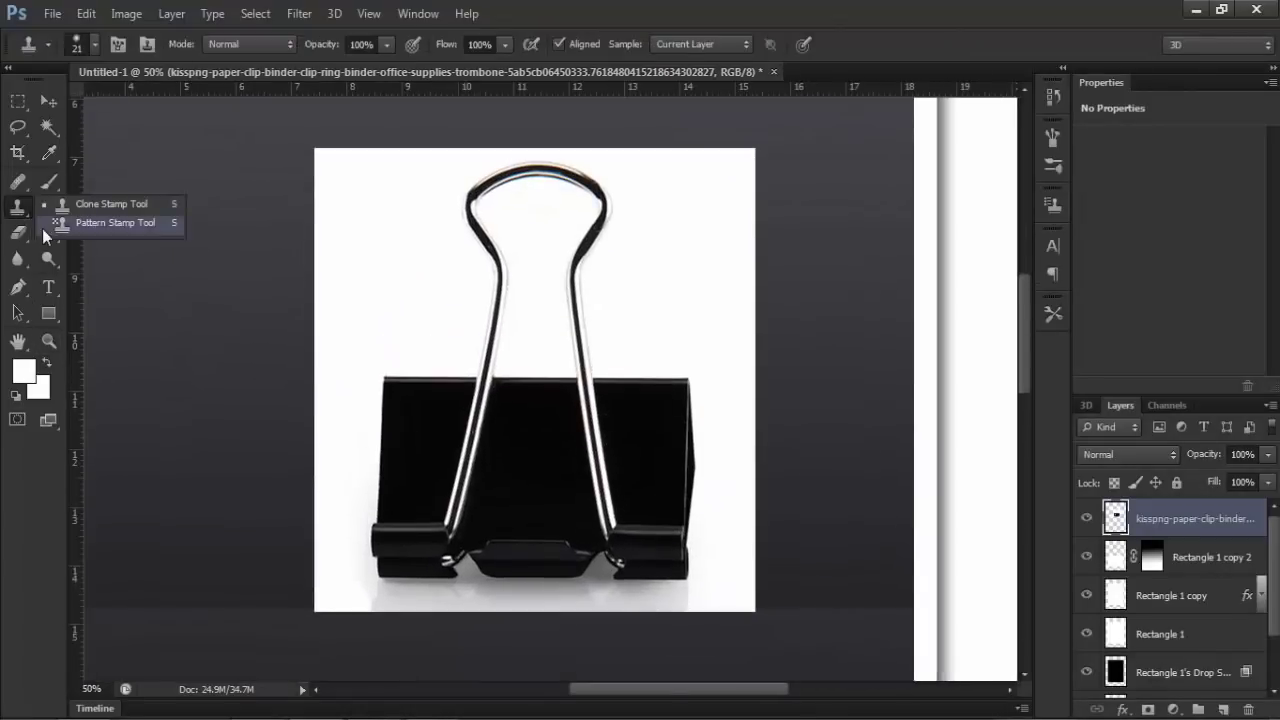
left_click(20, 233)
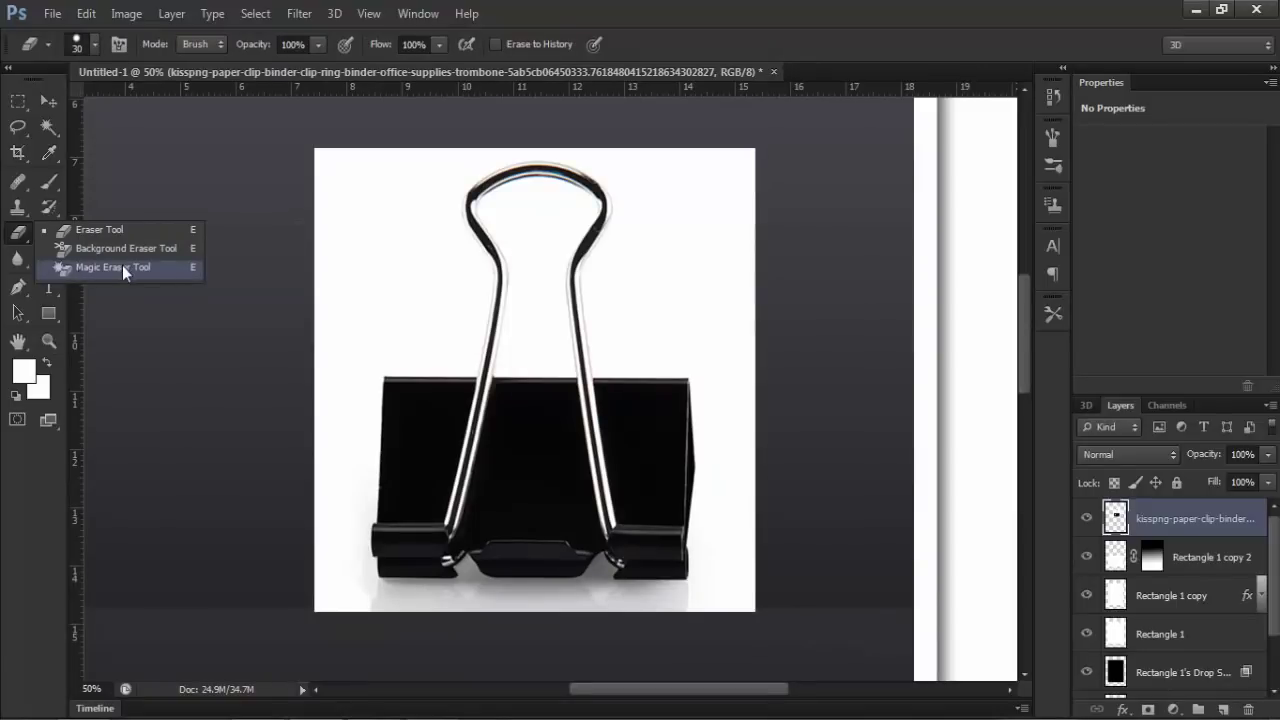
left_click(122, 266)
left_click(653, 283)
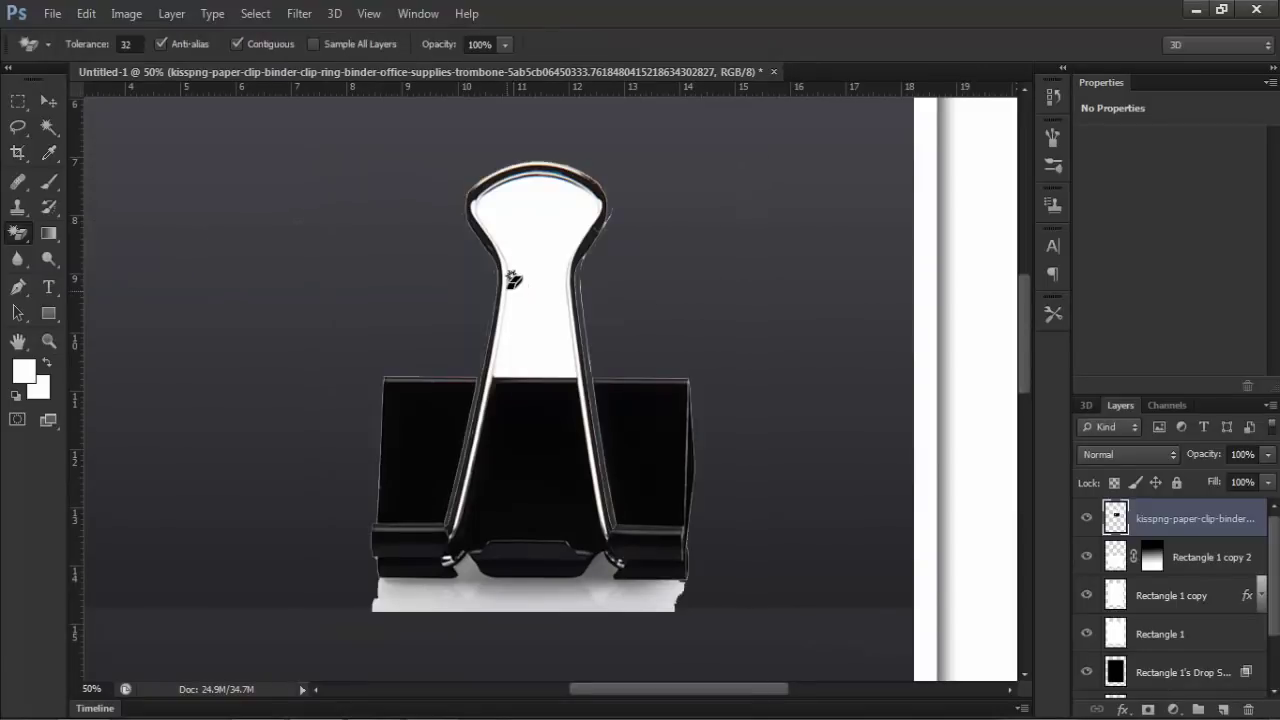
left_click(550, 345)
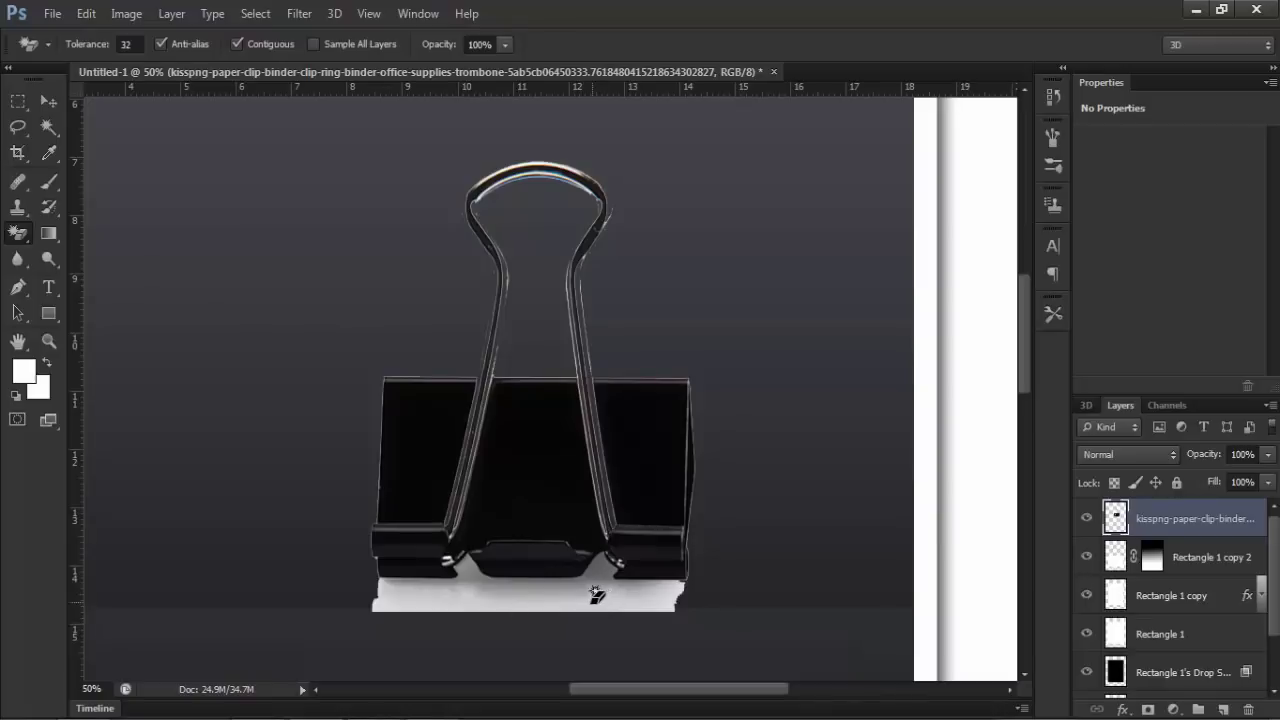
left_click(492, 603)
left_click(595, 585)
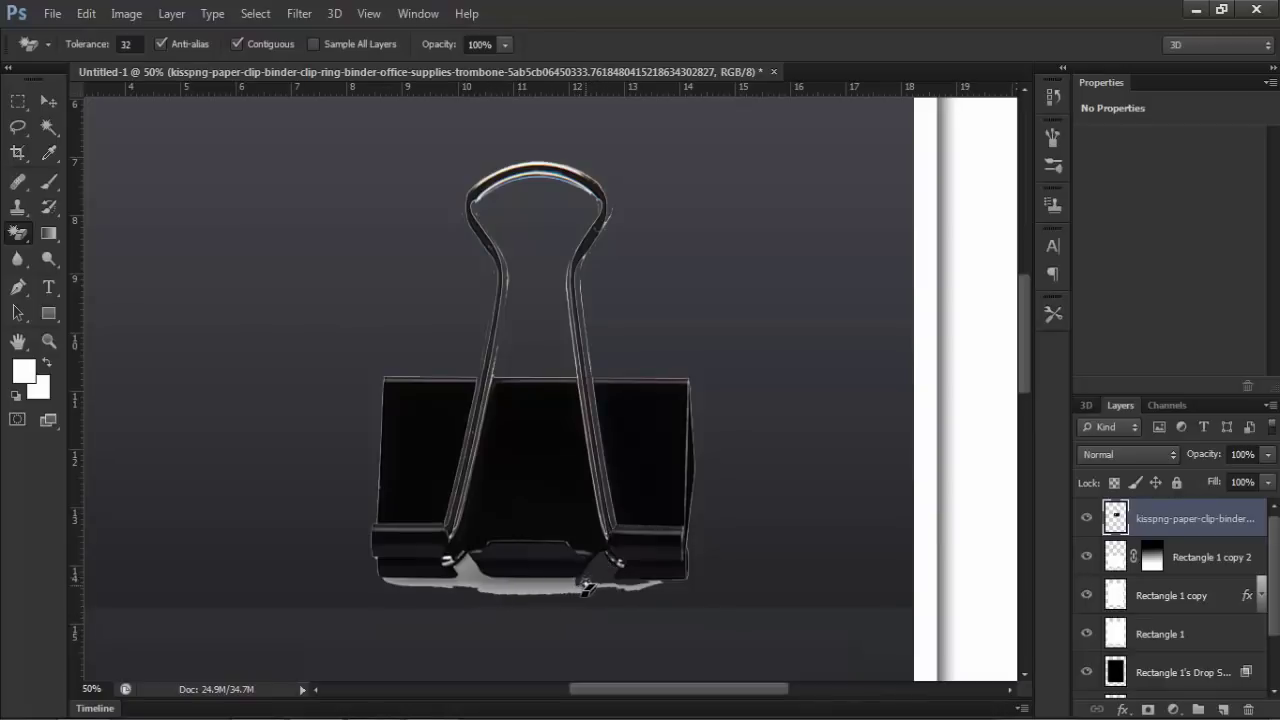
left_click(564, 585)
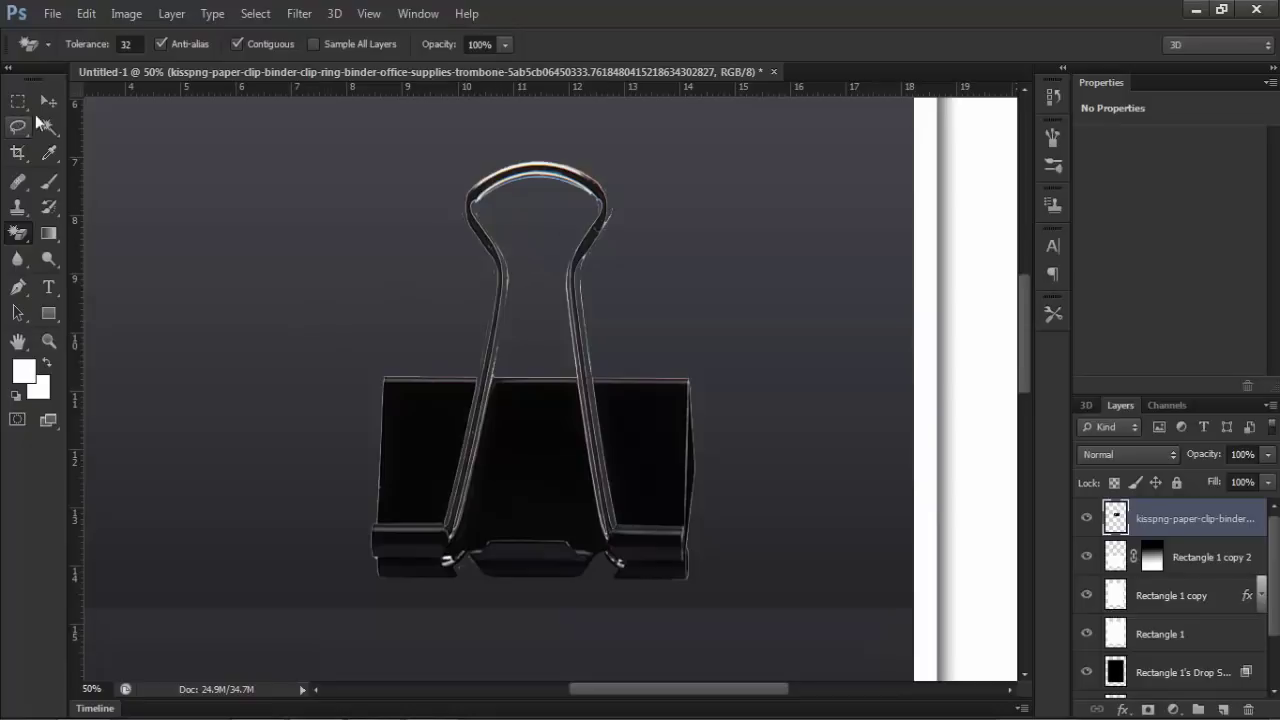
right_click(21, 234)
Erase the bright fringe on the clip's upper-right edge, then load the clip outline contracted by 1 px.
left_click(100, 229)
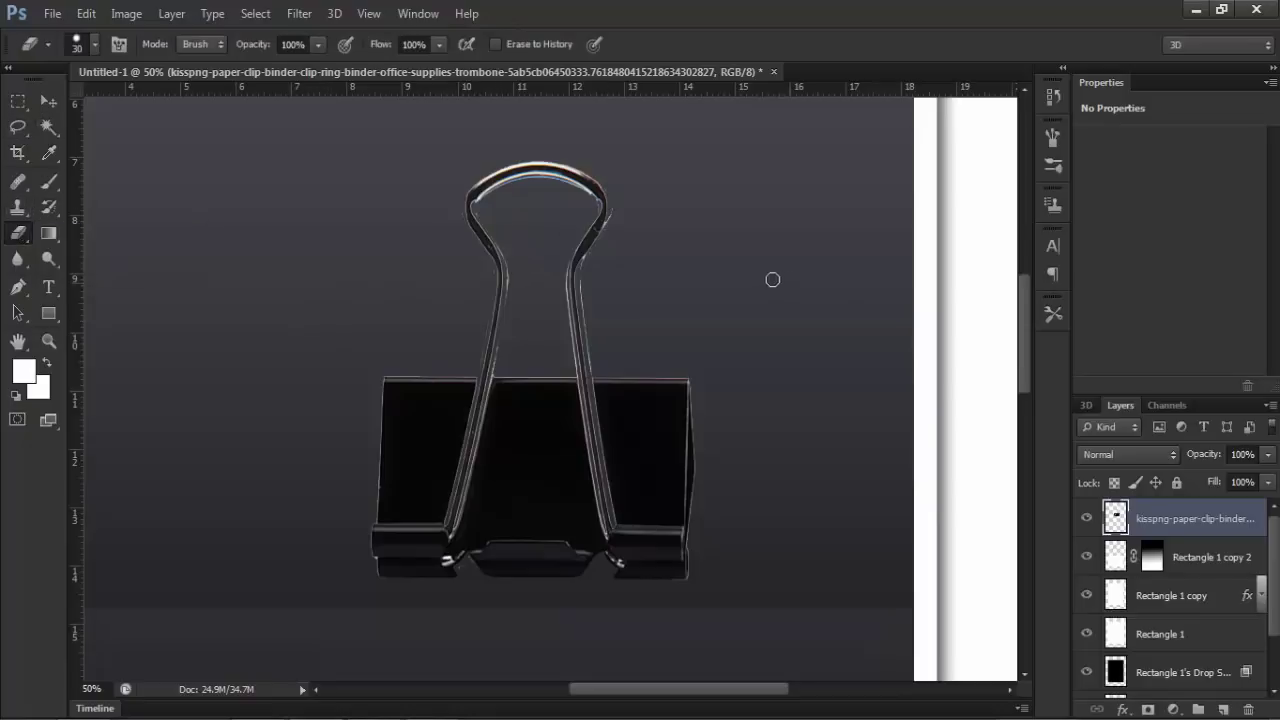
left_click_drag(619, 213, 608, 222)
left_click(1115, 520, "ctrl")
left_click(255, 13)
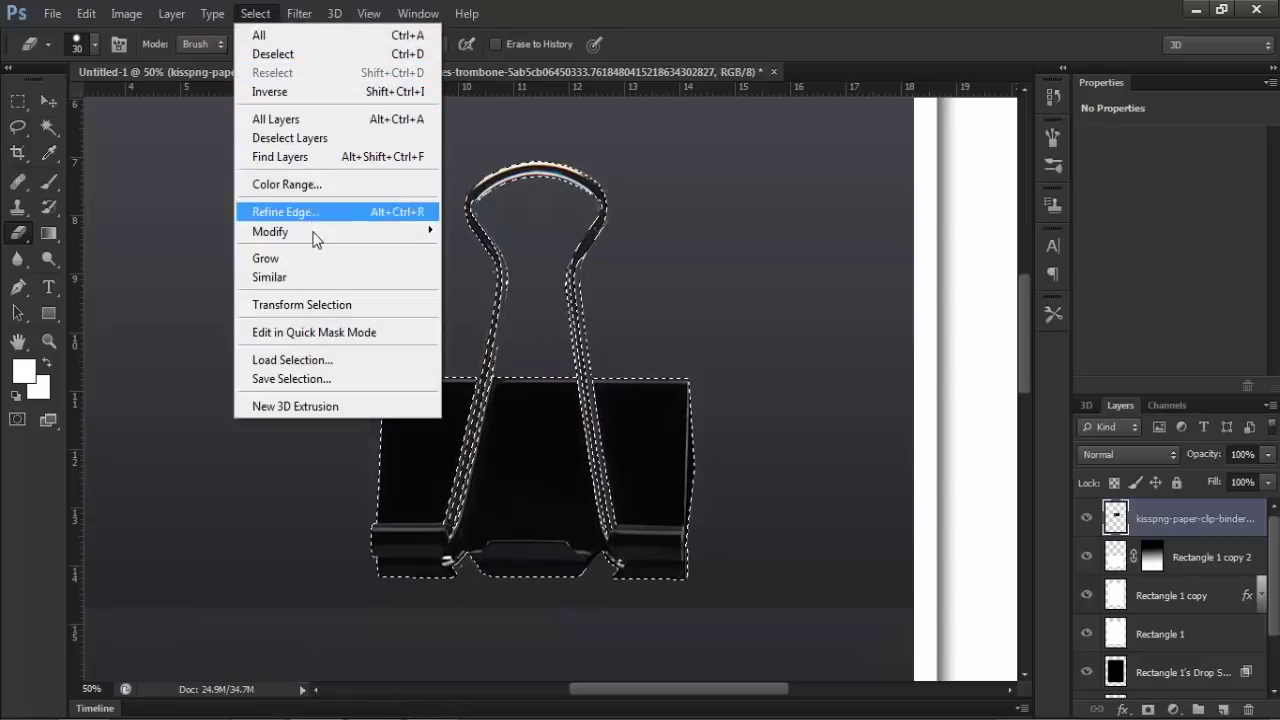
mouse_move(300, 231)
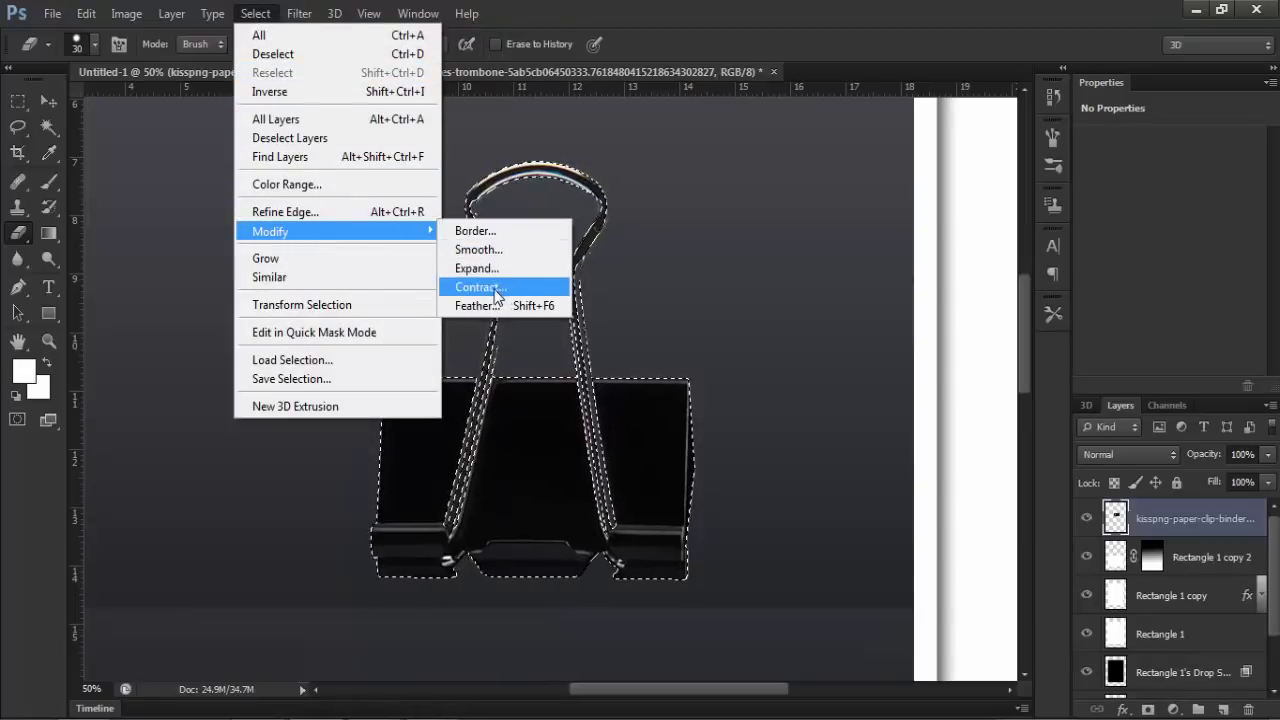
left_click(490, 288)
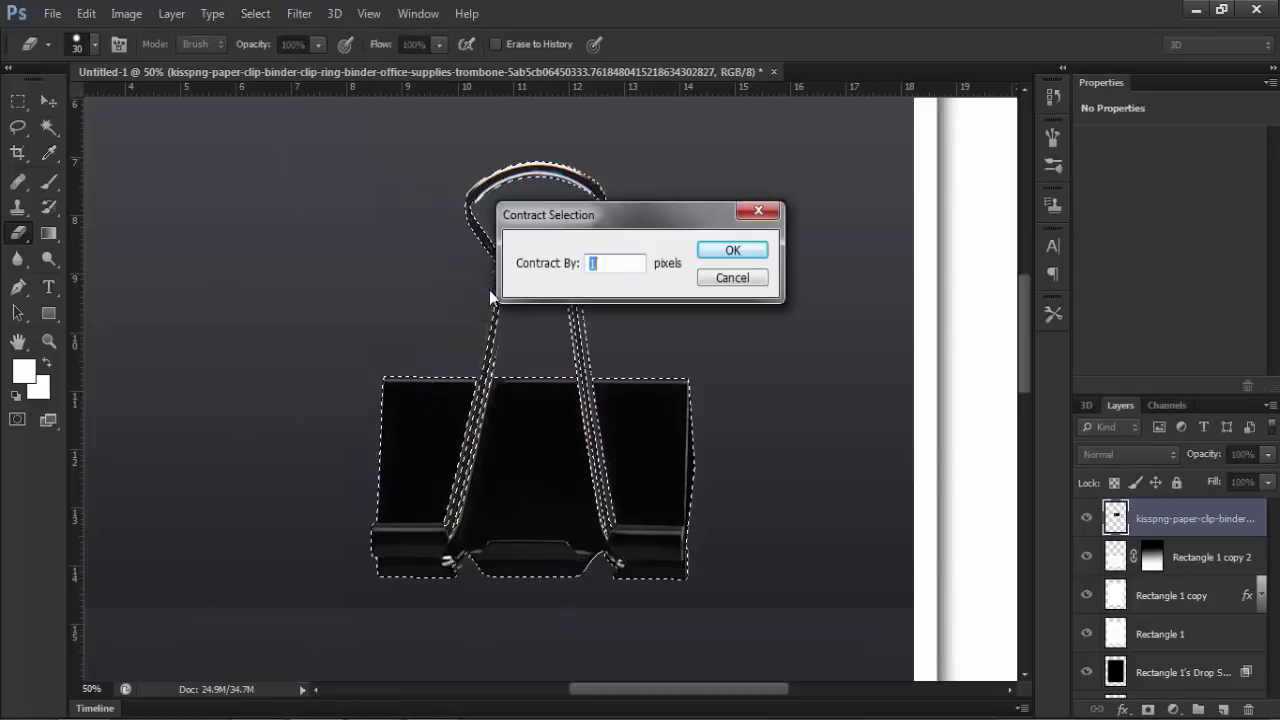
left_click(733, 252)
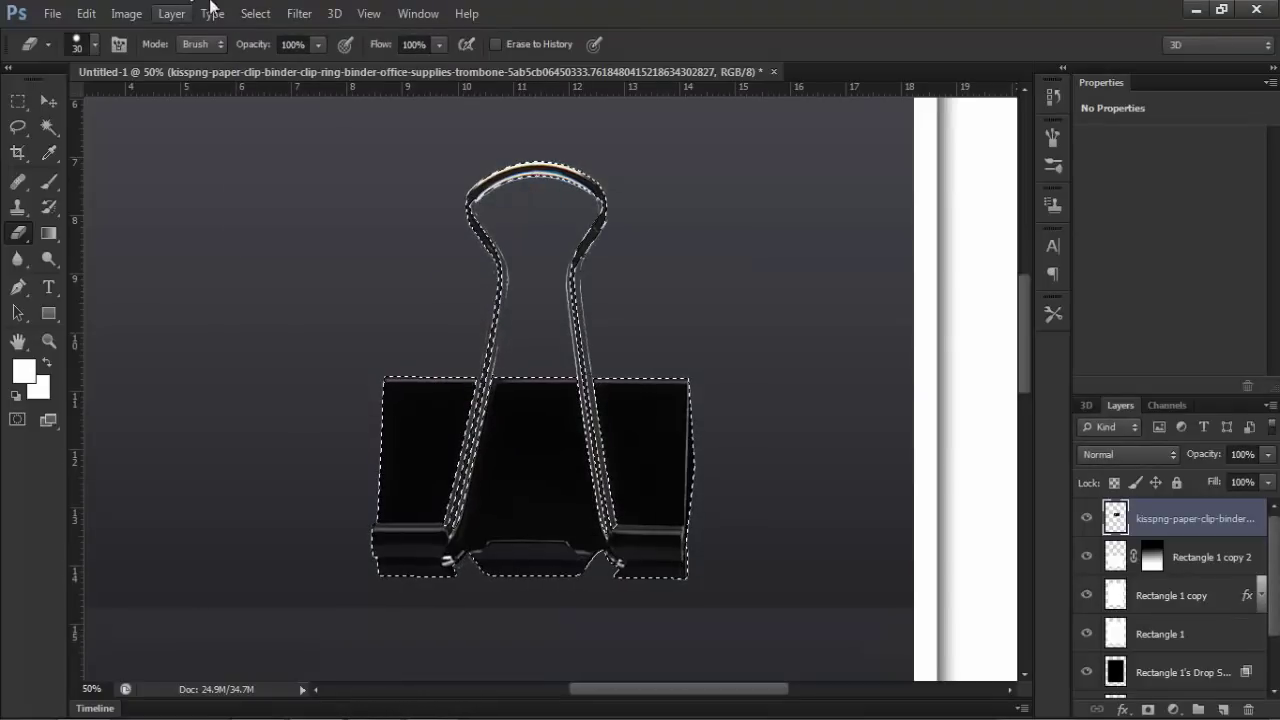
Invert the selection to remove the clip's outer fringe, then deselect and fit the poster on screen.
left_click(255, 14)
left_click(286, 169)
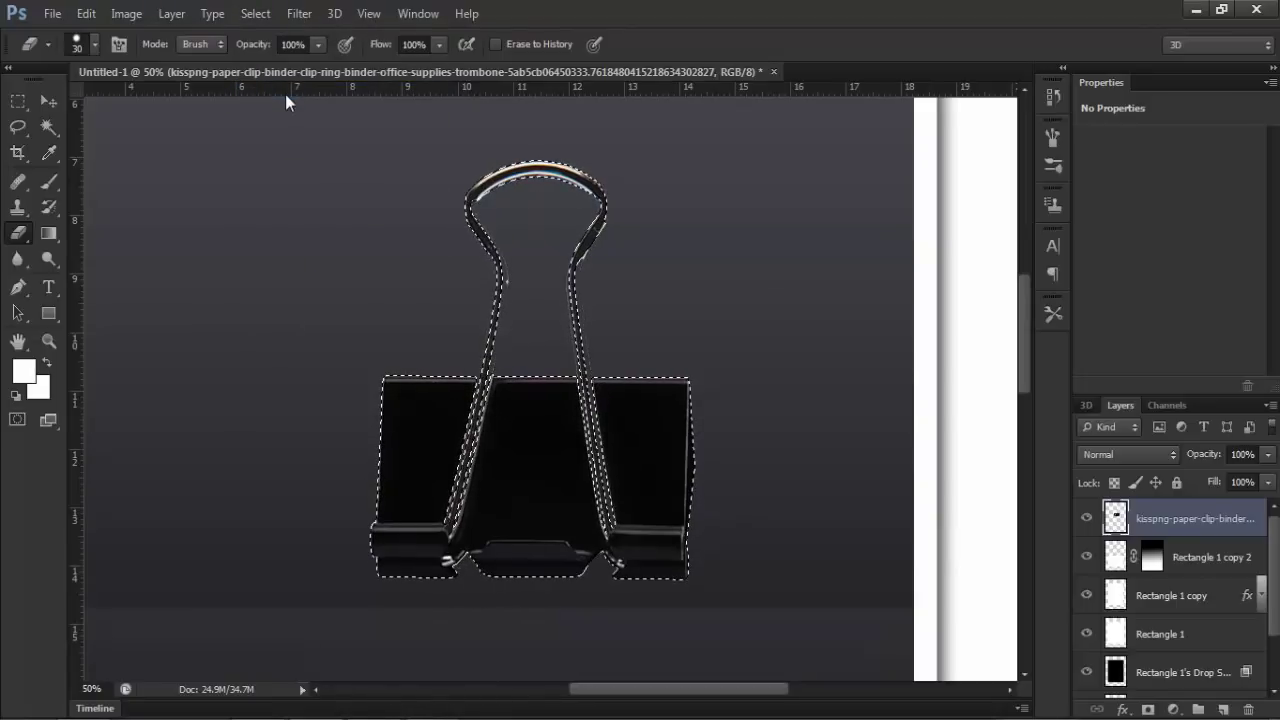
key("ctrl+d")
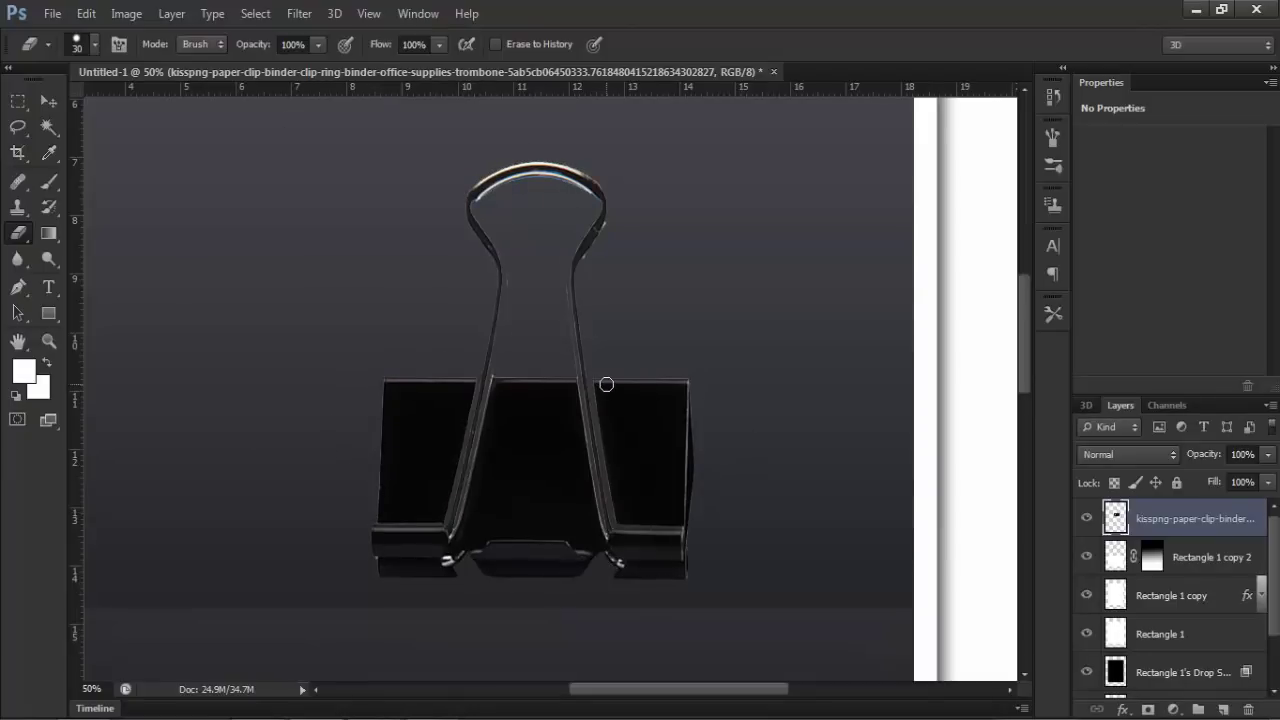
key("ctrl+0")
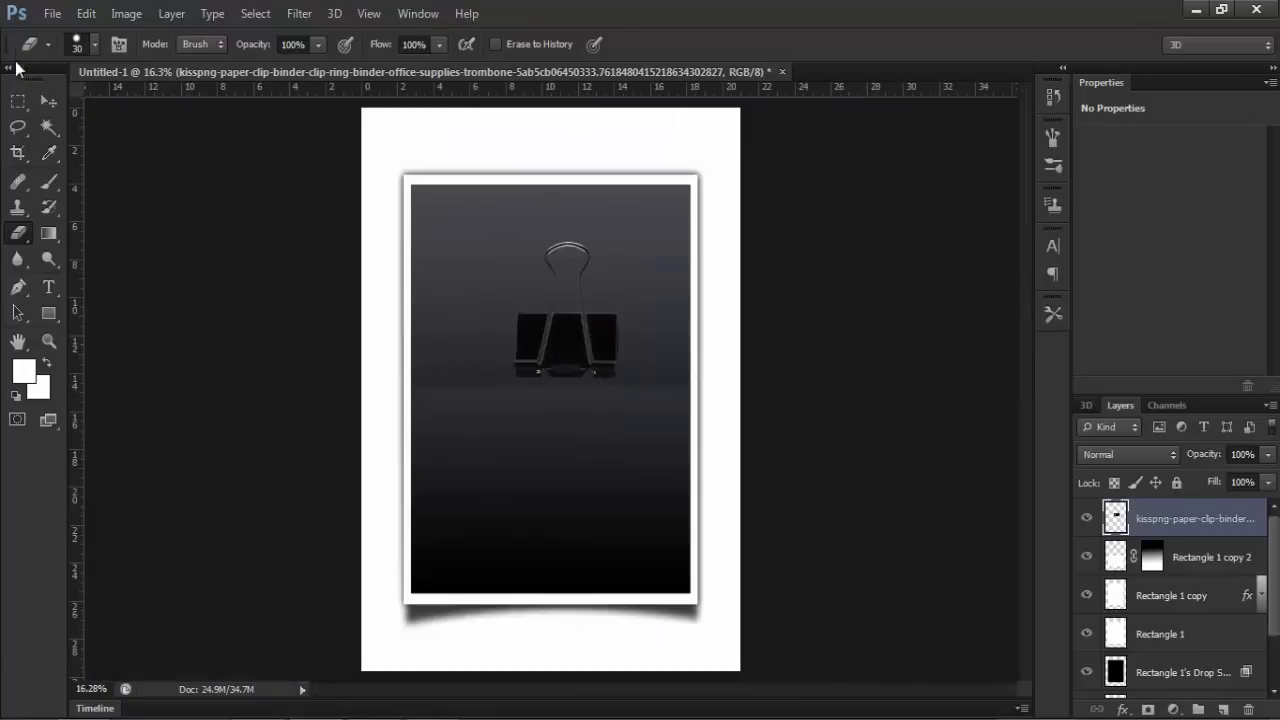
Scale the binder clip to about 66% and place it on the frame's top edge near the right.
left_click(46, 101)
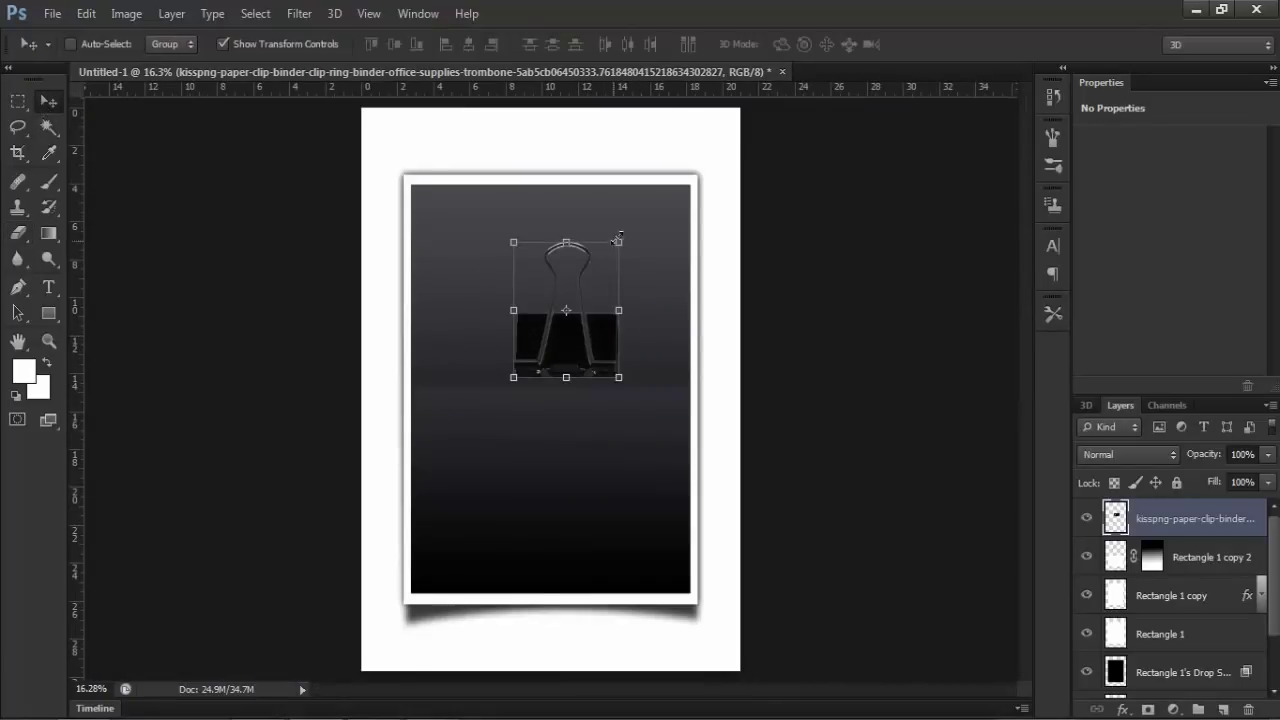
left_click_drag(617, 240, 560, 346)
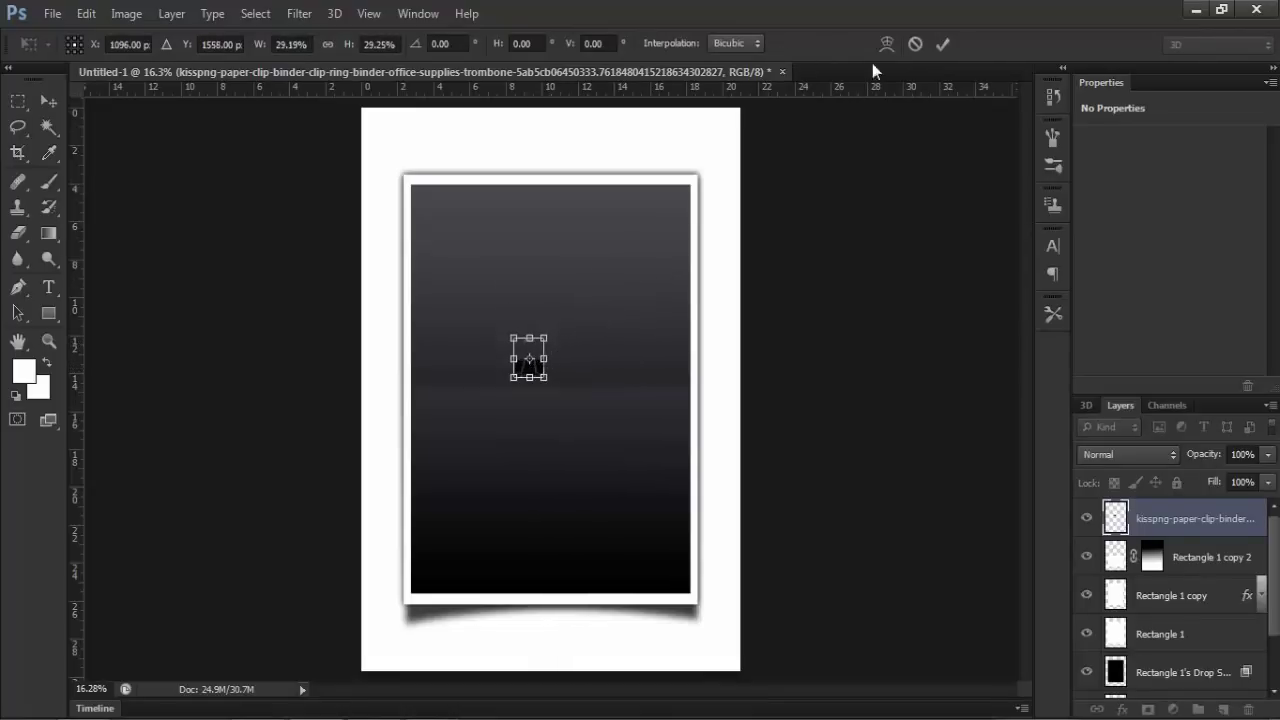
left_click(946, 48)
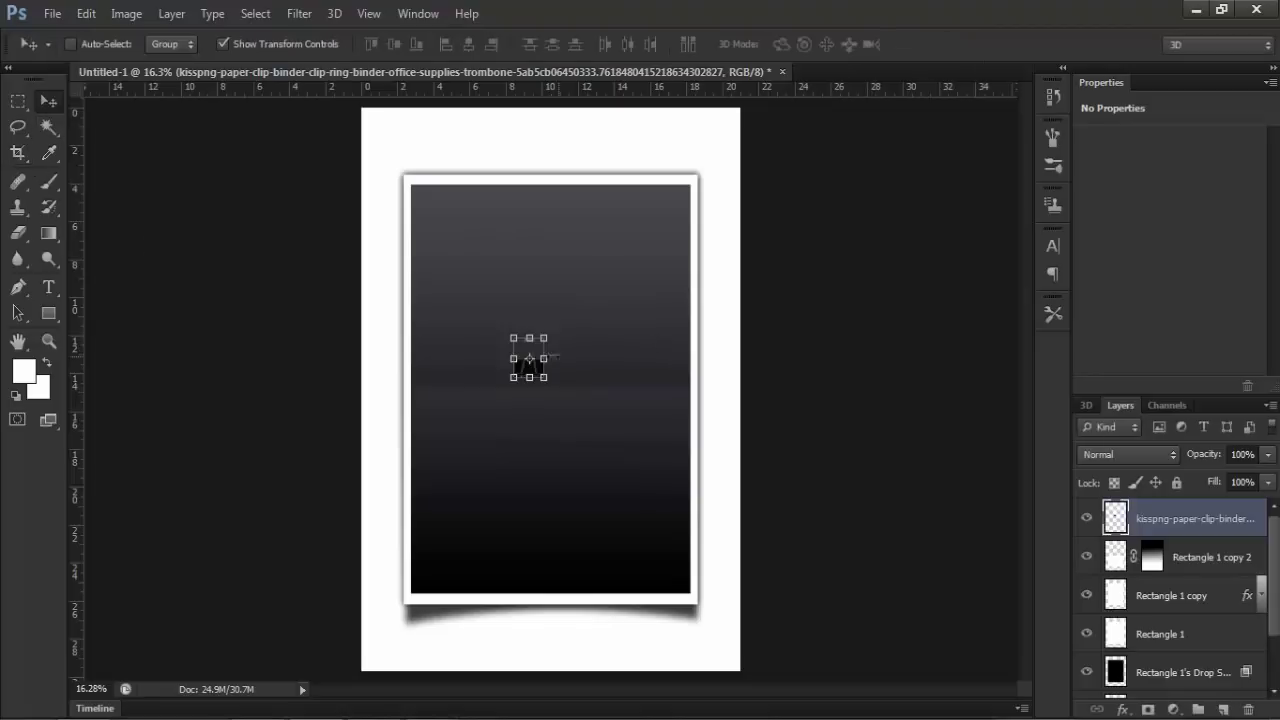
left_click(222, 44)
left_click_drag(536, 375, 669, 183)
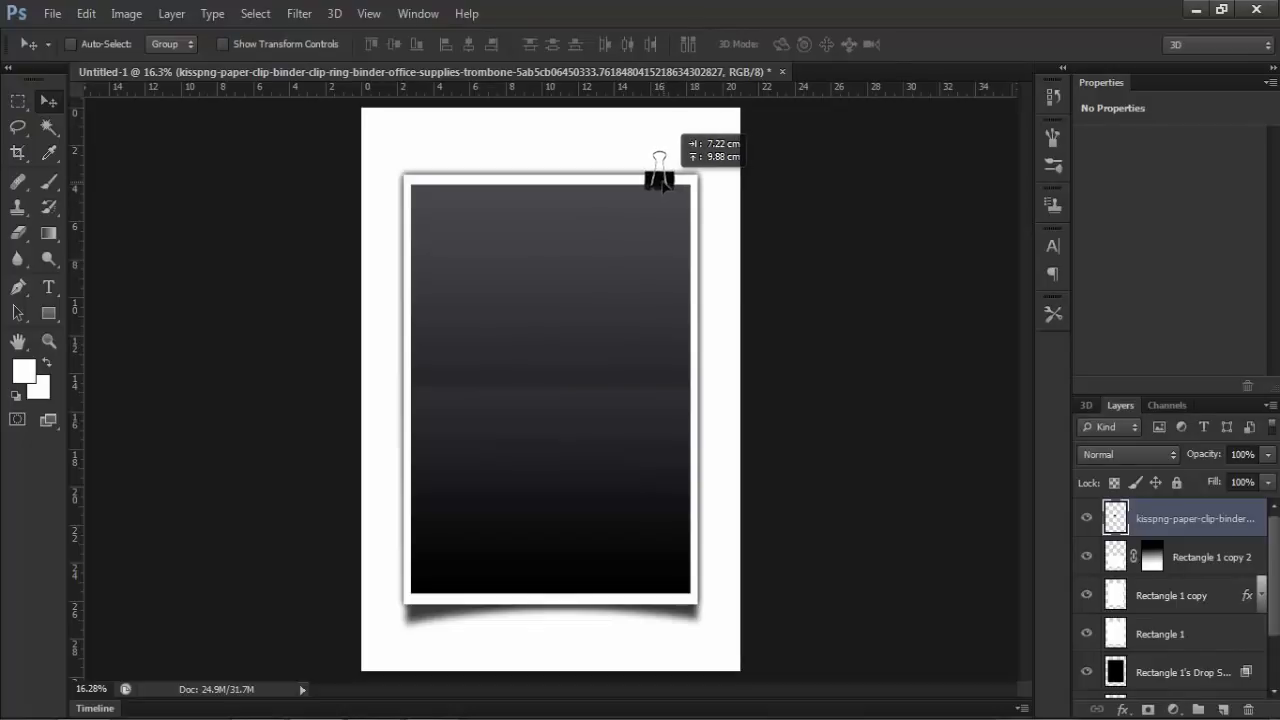
left_click_drag(668, 181, 661, 181)
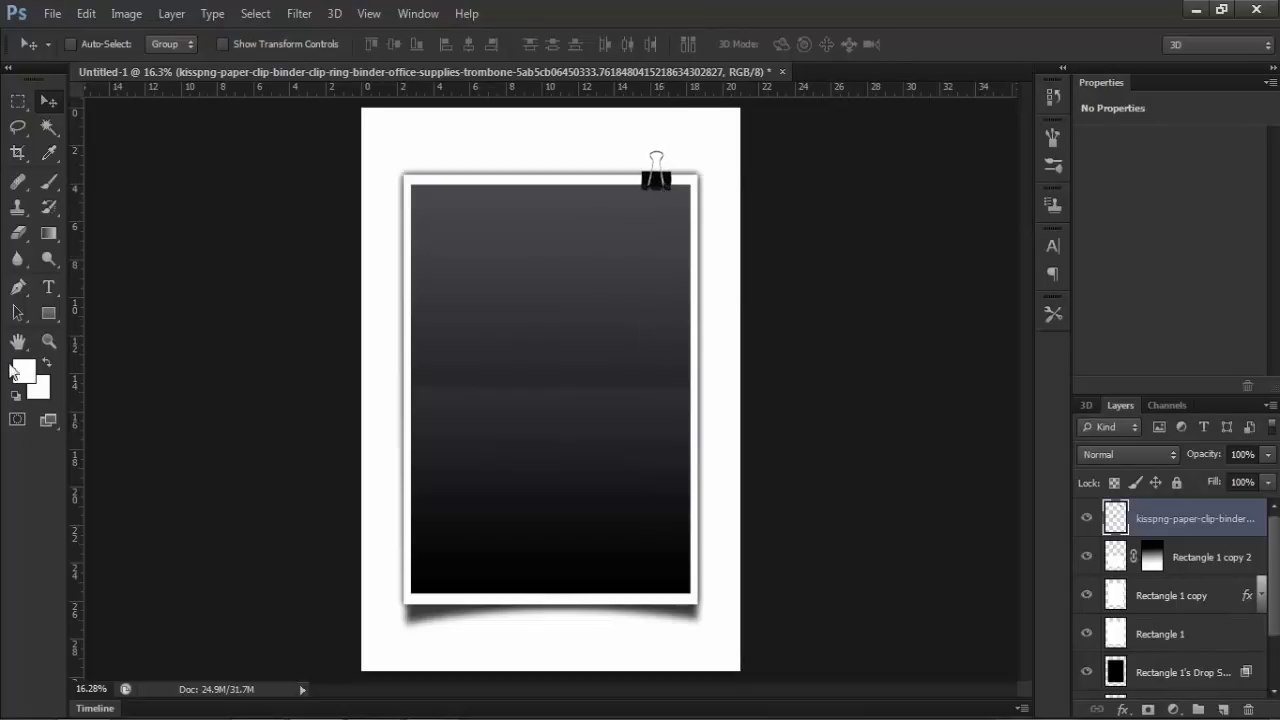
Zoom in and select a thin vertical strip from the page's top edge down to the clip.
key("z")
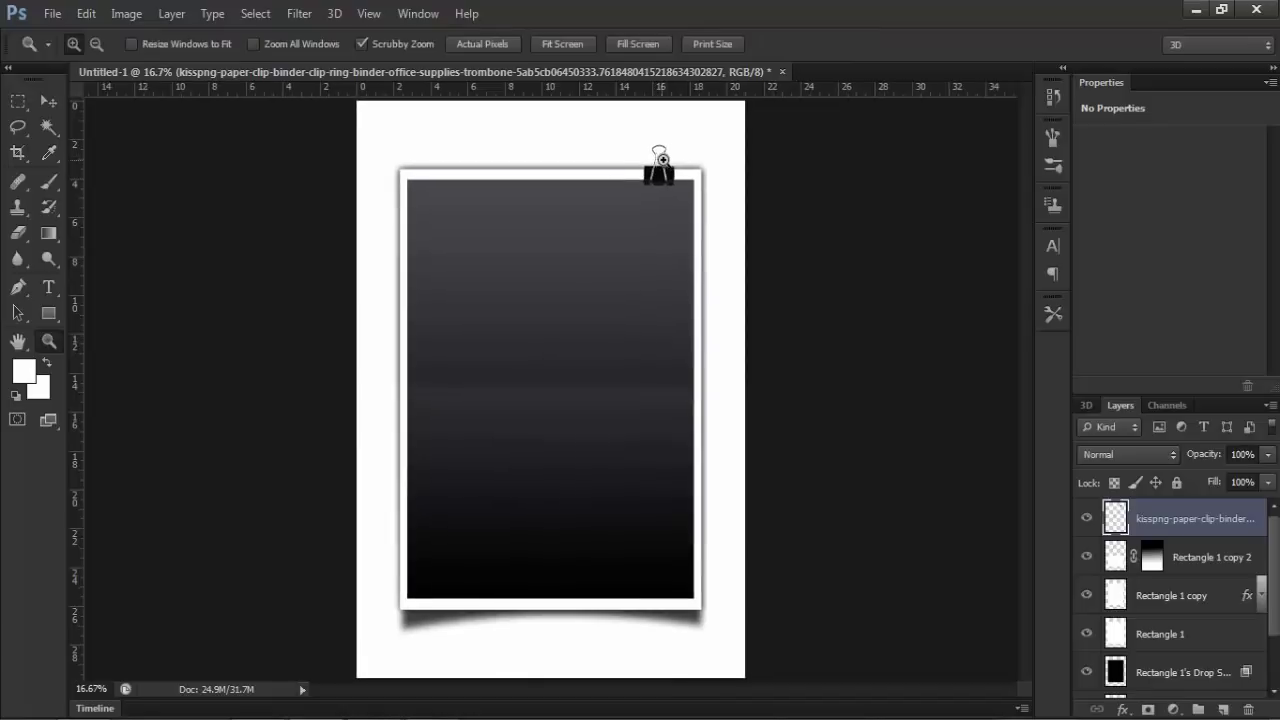
left_click(658, 162)
left_click(684, 189)
left_click(686, 189)
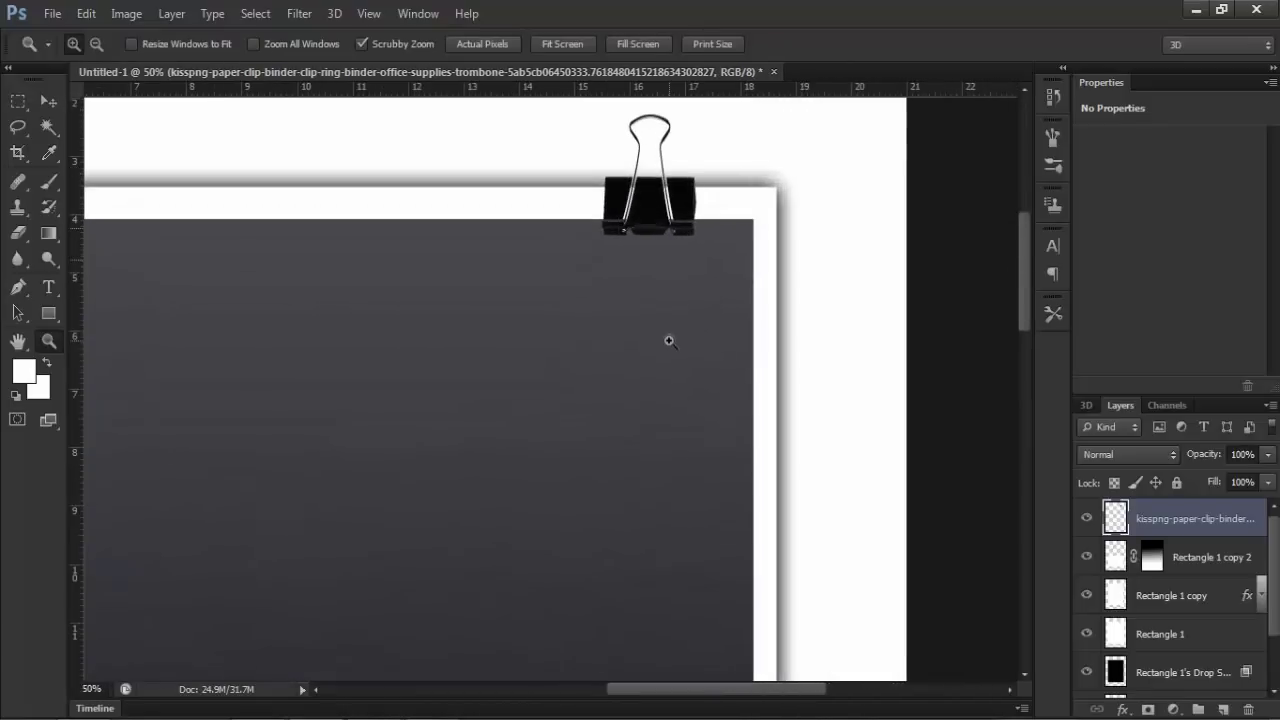
scroll(669, 340, "up", 4)
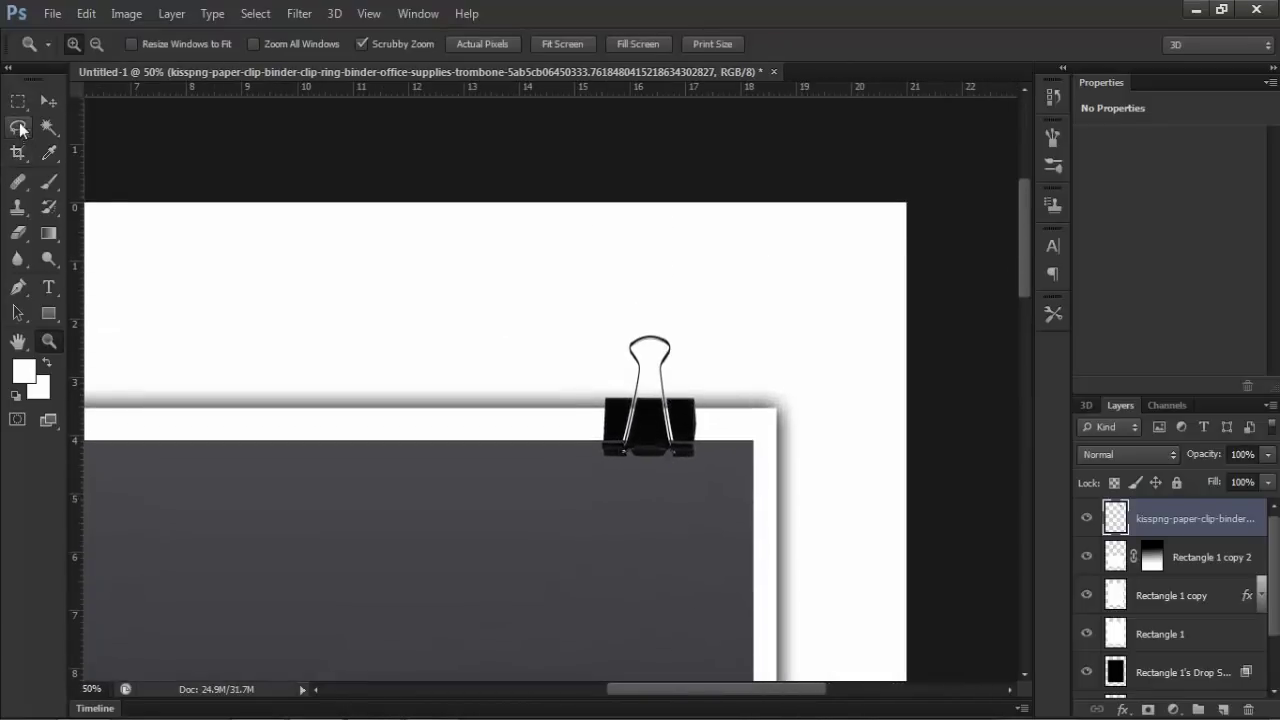
left_click(18, 101)
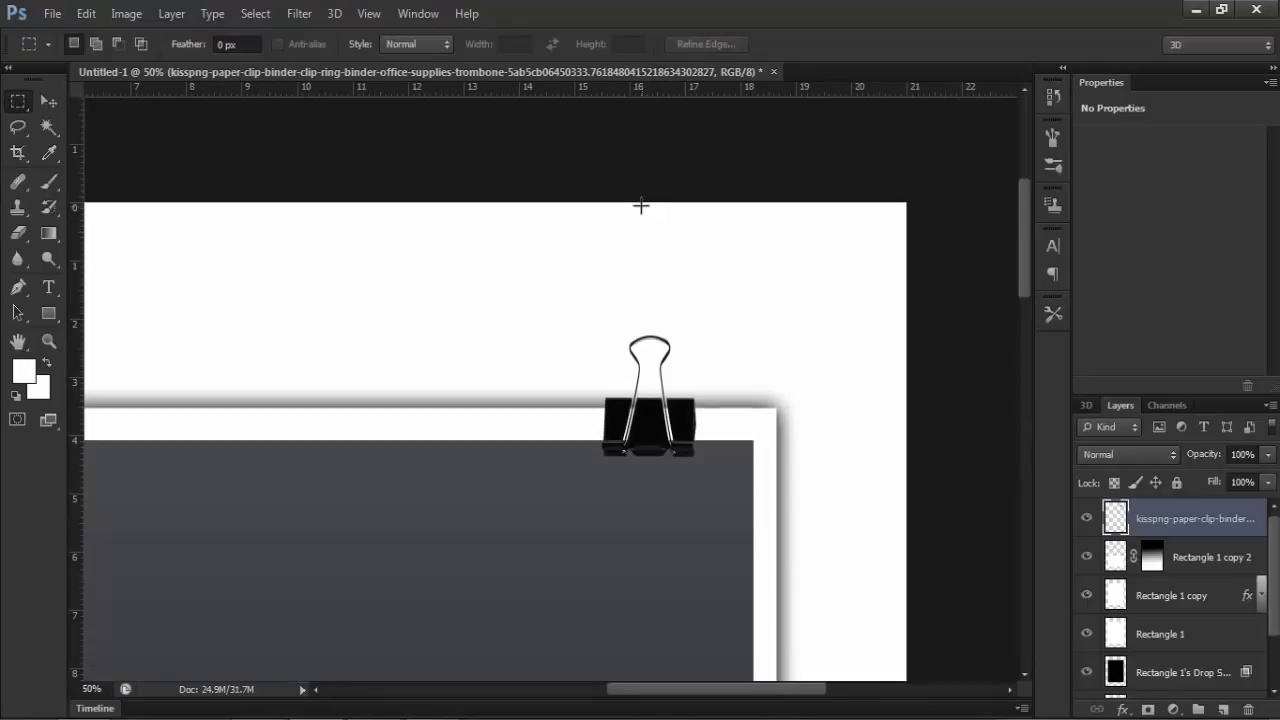
left_click_drag(643, 202, 647, 346)
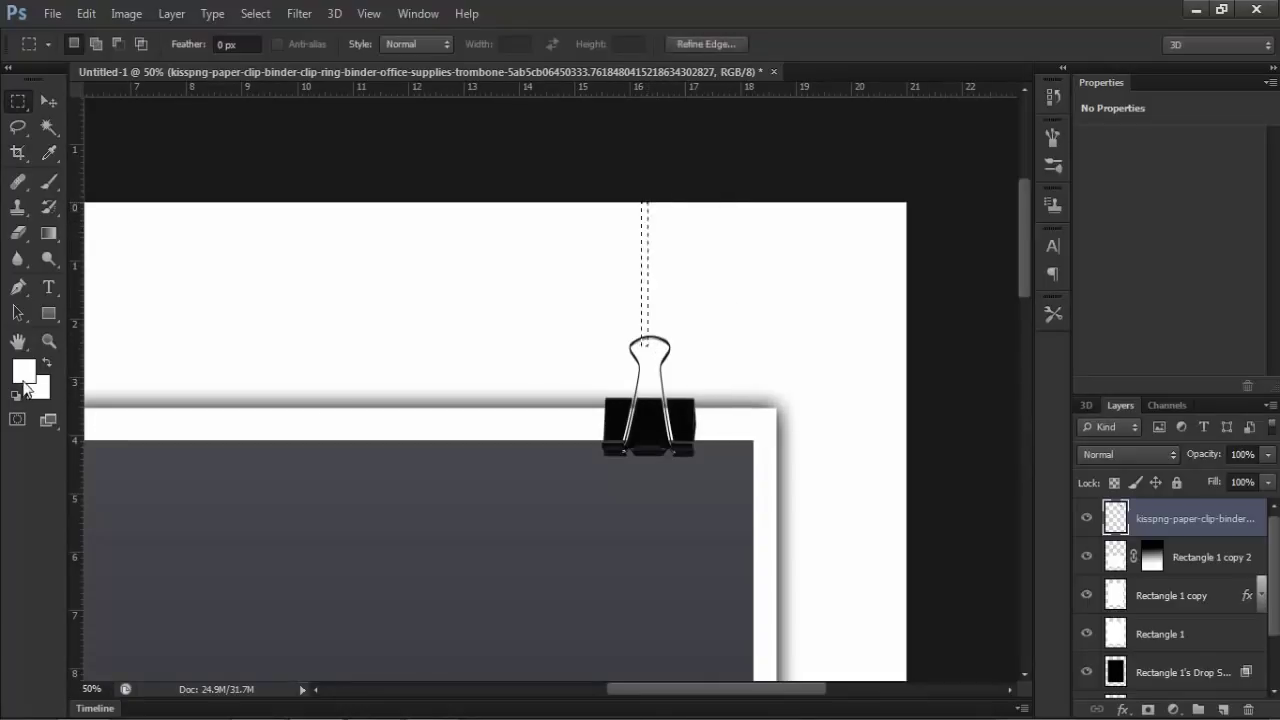
Sample black from the binder clip and add a new empty layer for the string.
left_click(48, 152)
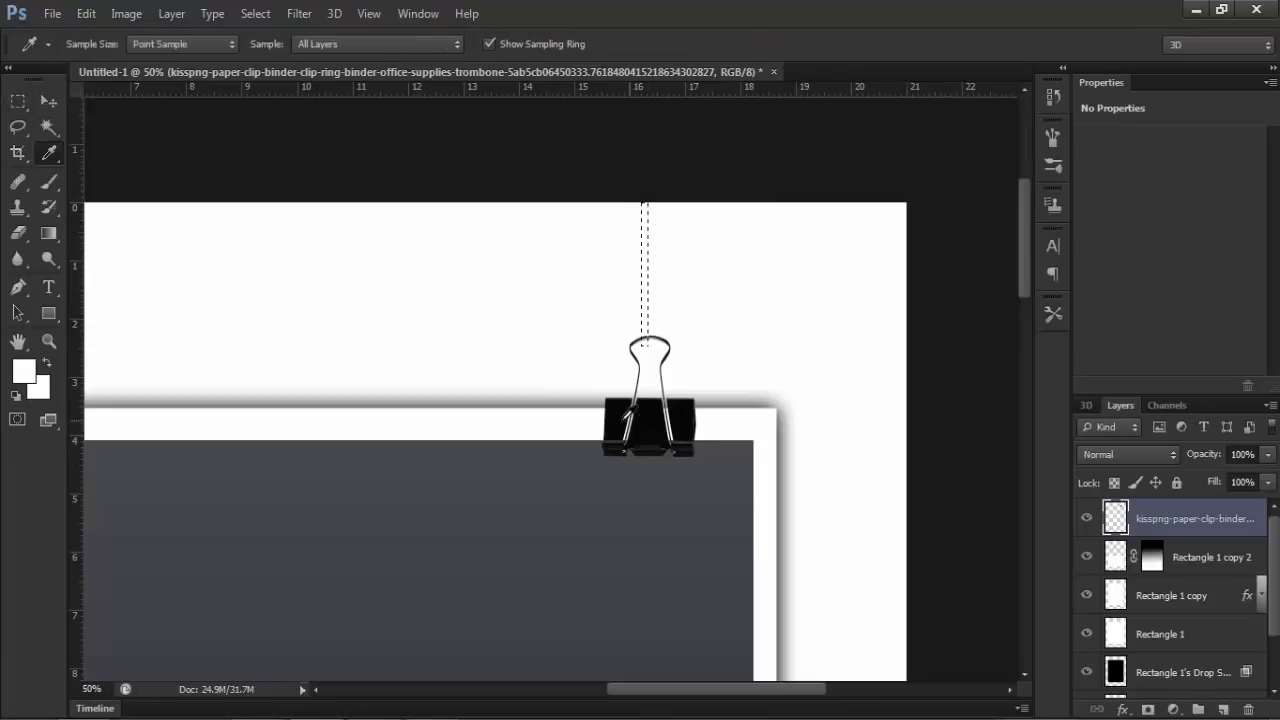
left_click(630, 452)
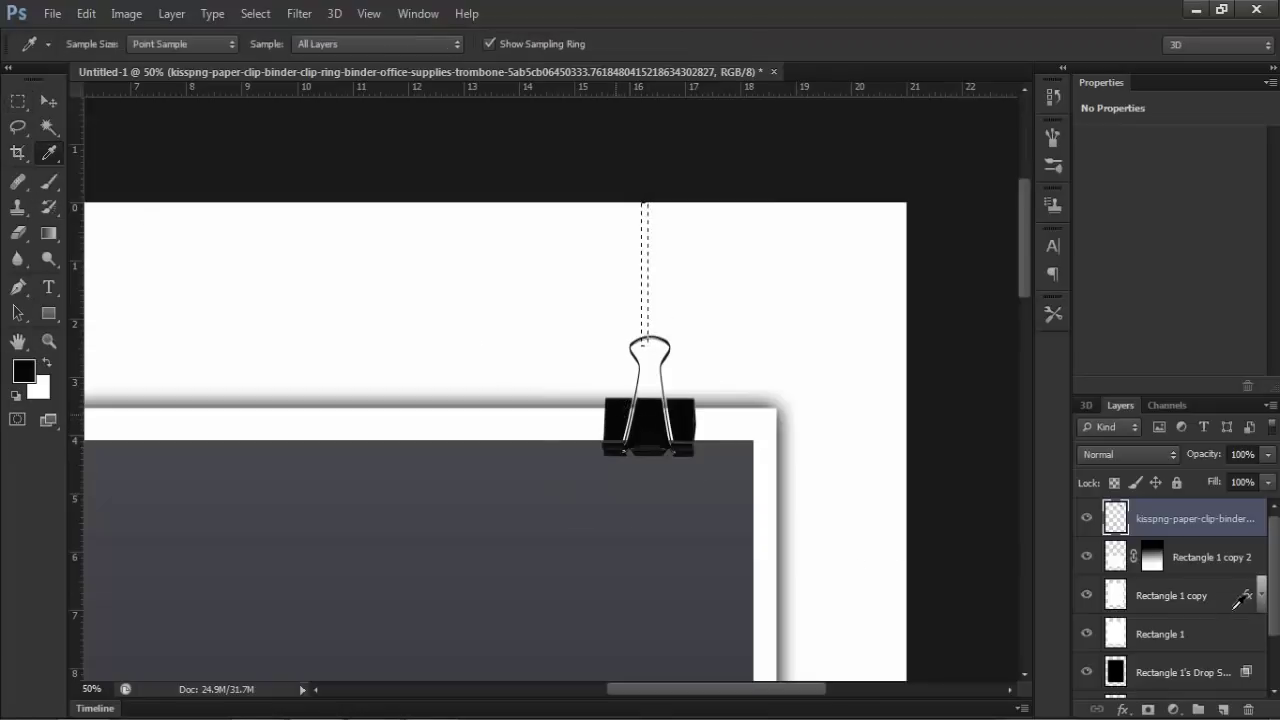
left_click(1223, 709)
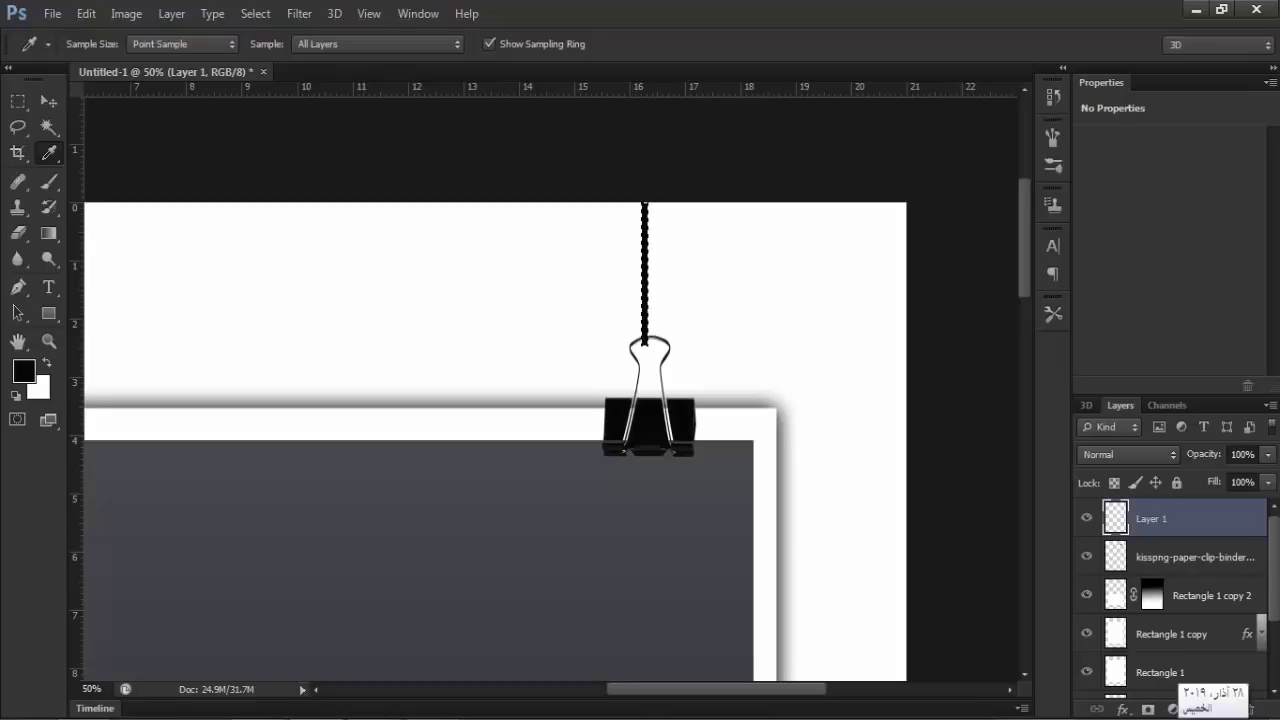
Zoom in closely on the clip's top loop and deselect the string strip.
left_click(48, 101)
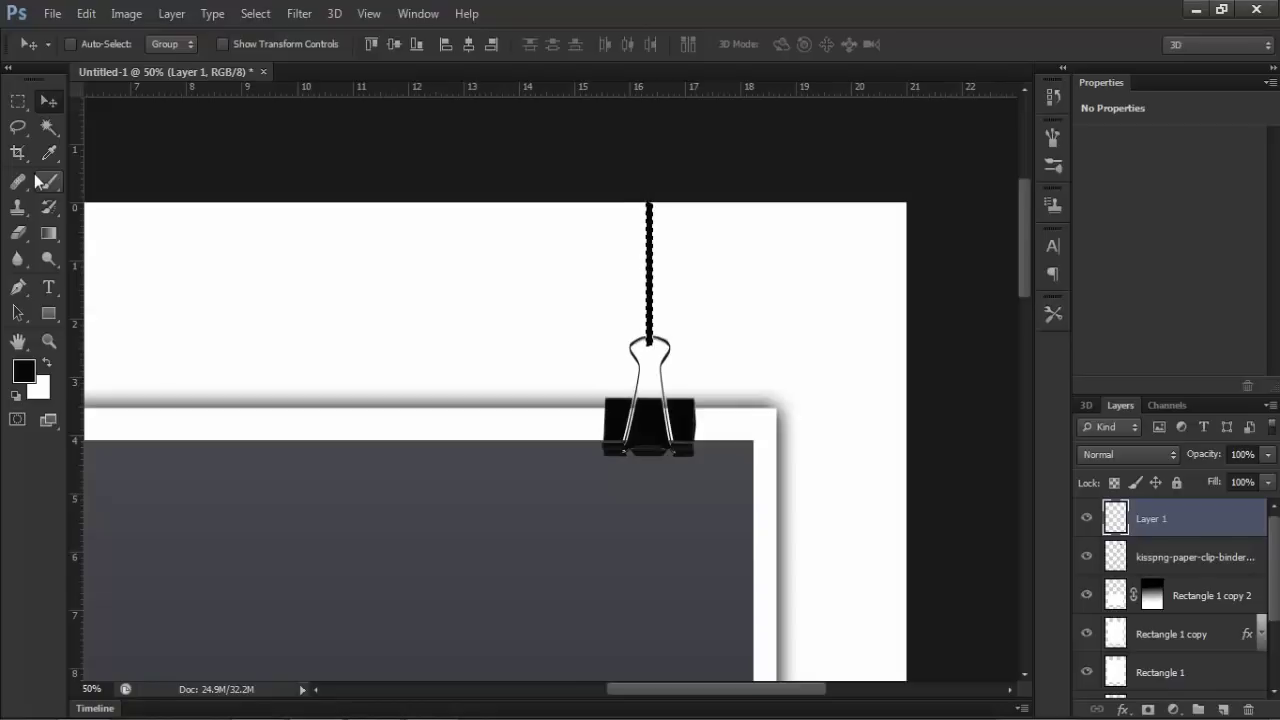
left_click(48, 341)
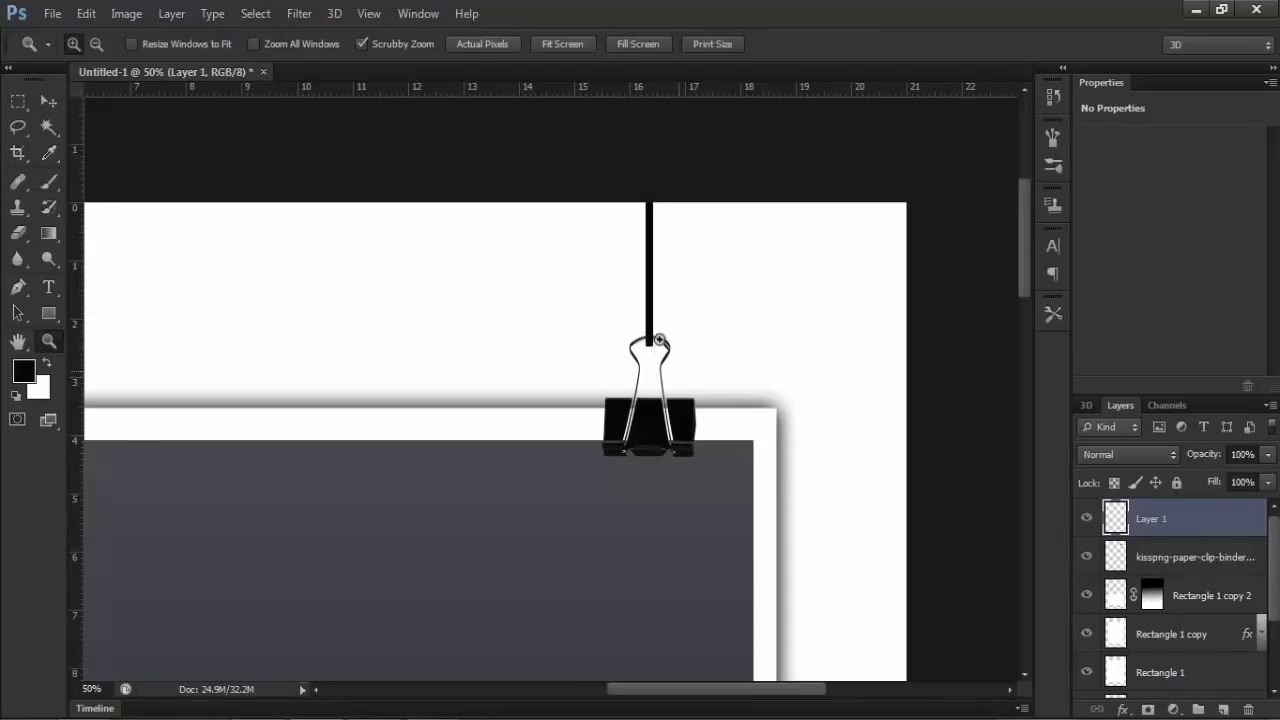
left_click_drag(660, 340, 667, 314)
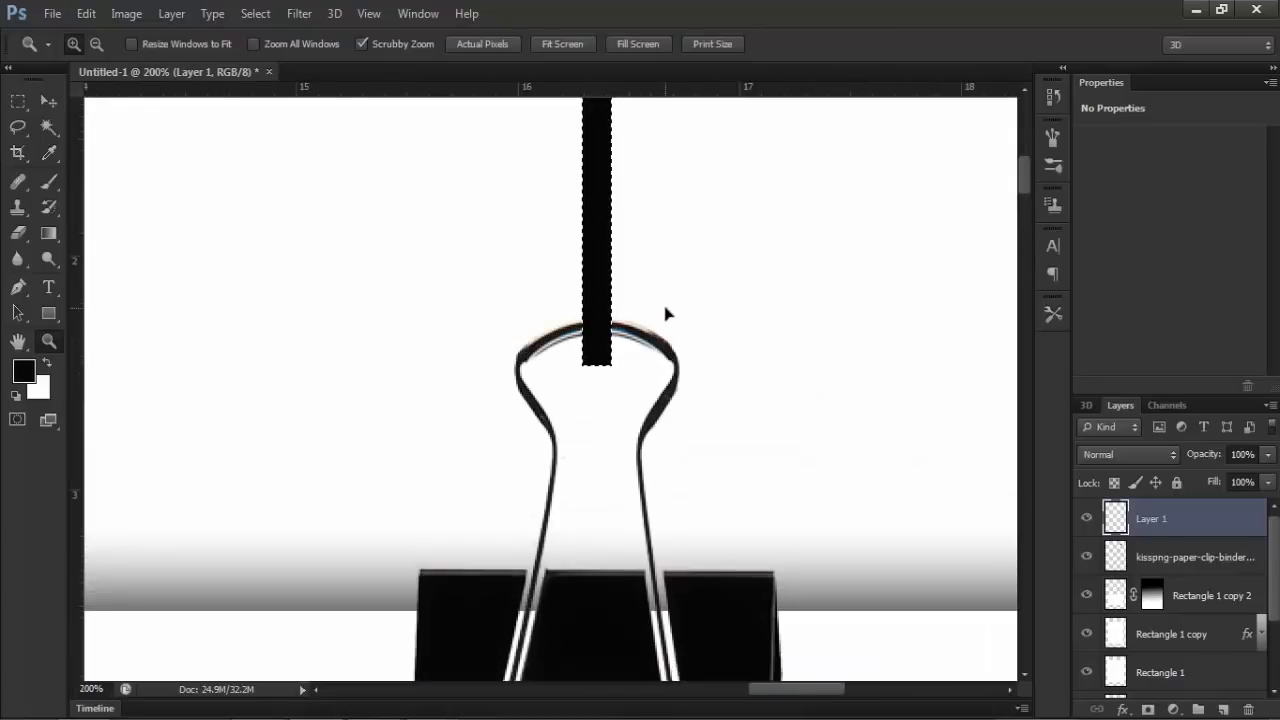
scroll(330, 240, "up", 1)
key("ctrl+d")
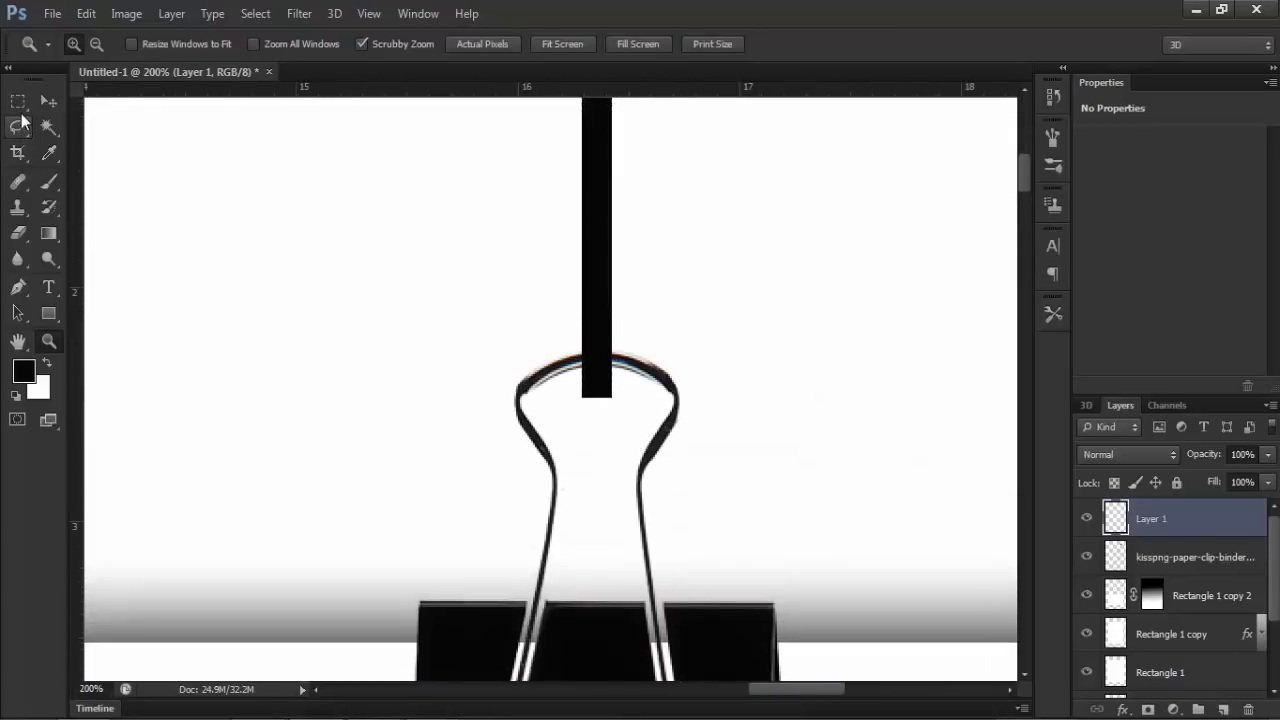
Paint a round knob at the string's bottom with a small hard round brush.
left_click(49, 181)
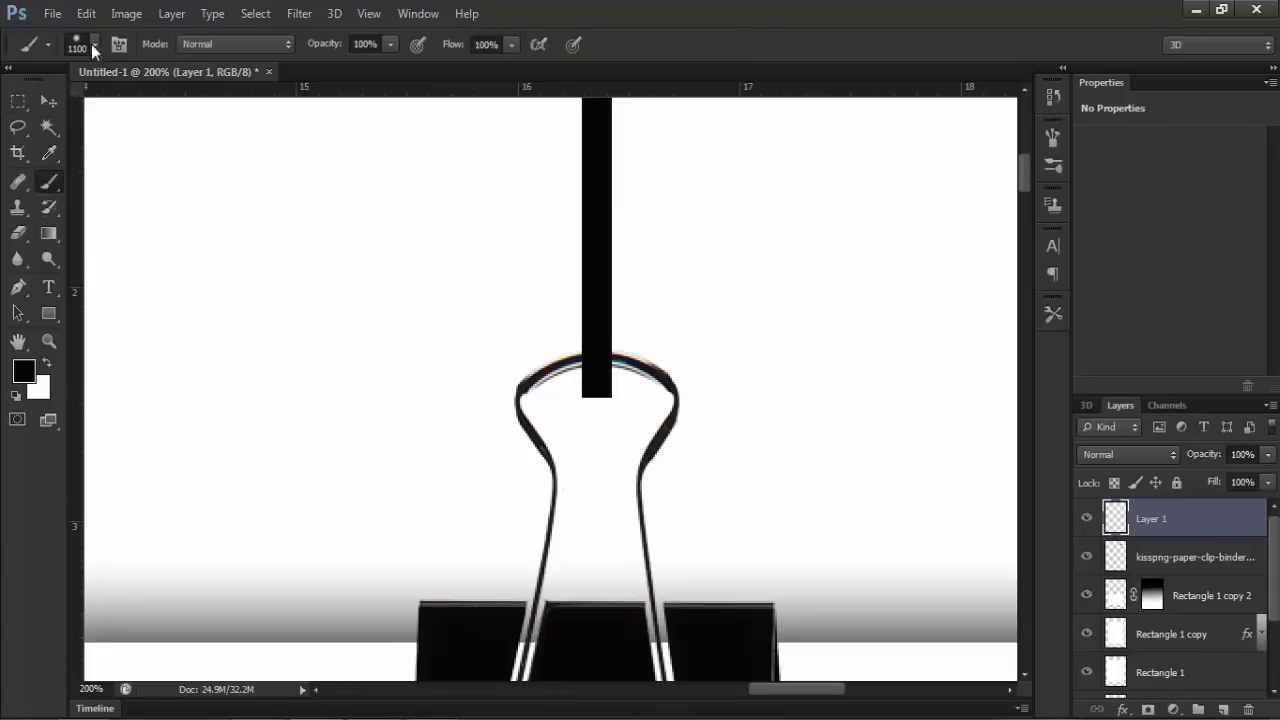
left_click(93, 45)
left_click(236, 210)
left_click(855, 8)
key("bracketleft")
left_click(596, 380)
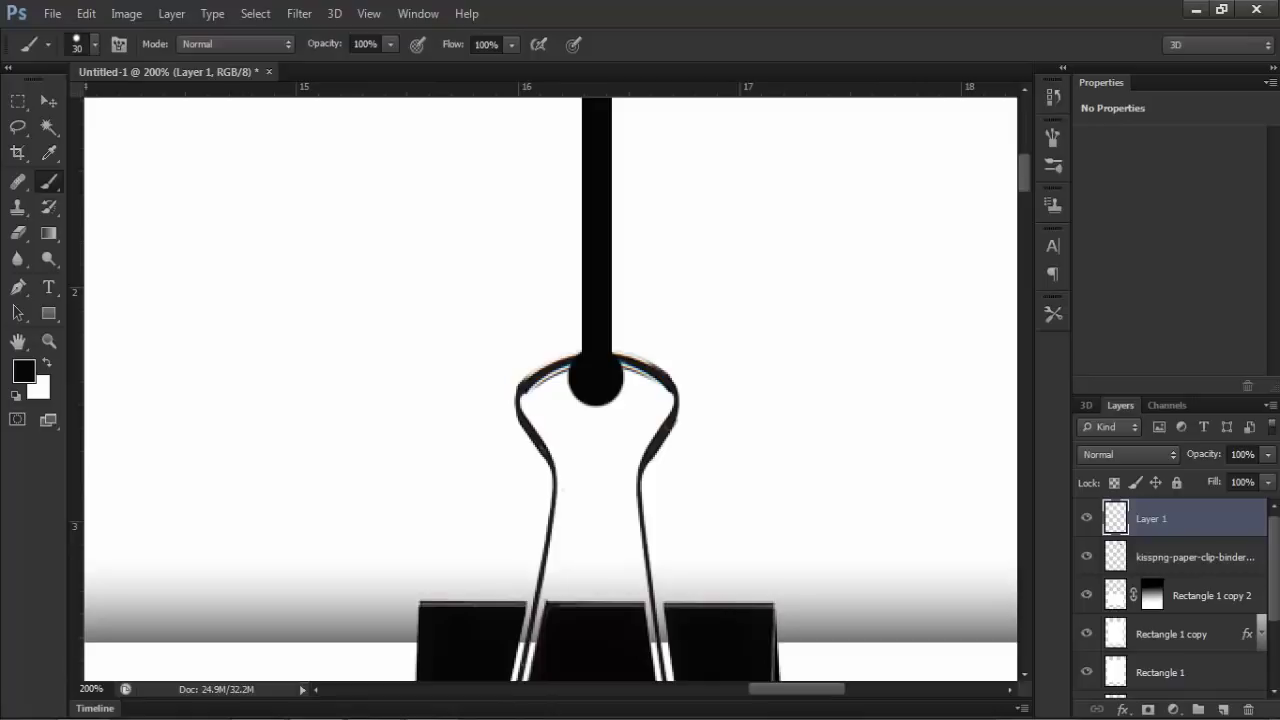
scroll(550, 390, "up", 1)
scroll(550, 390, "up", 2)
scroll(550, 390, "up", 3)
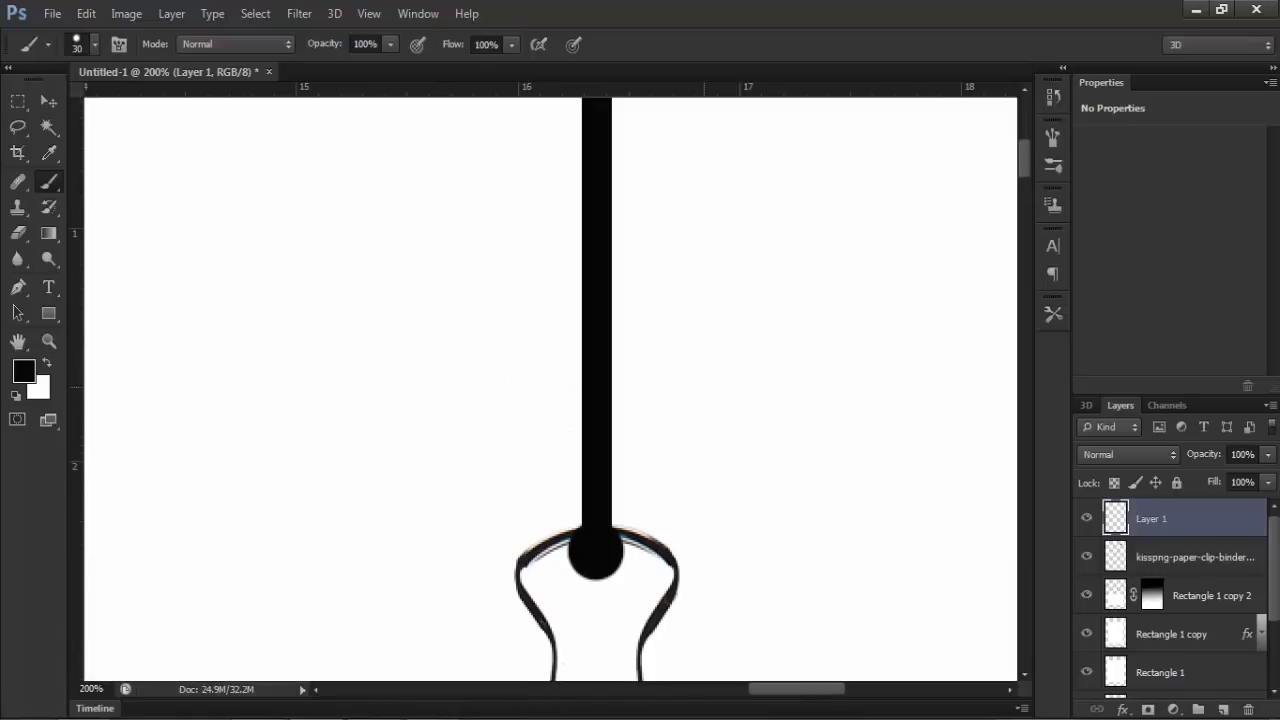
scroll(550, 390, "up", 3)
key("ctrl+minus")
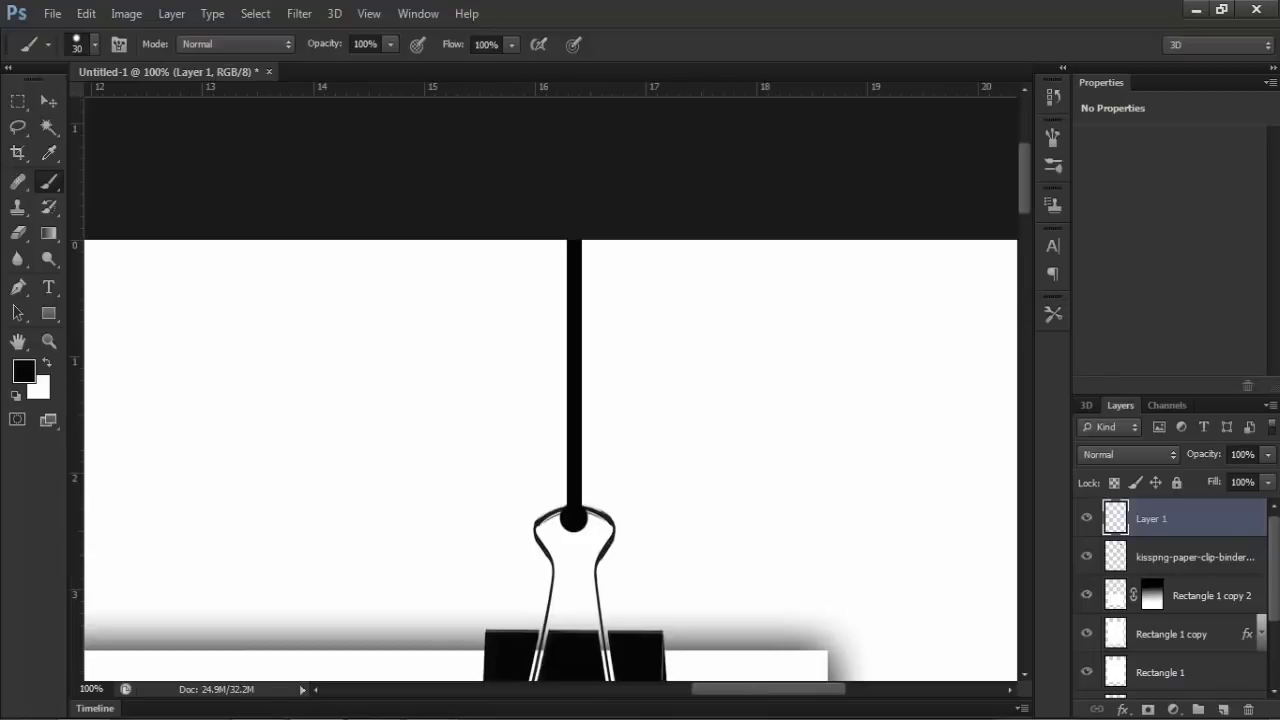
Enable Bevel & Emboss and Inner Glow in Layer 1's layer style.
double_click(1200, 518)
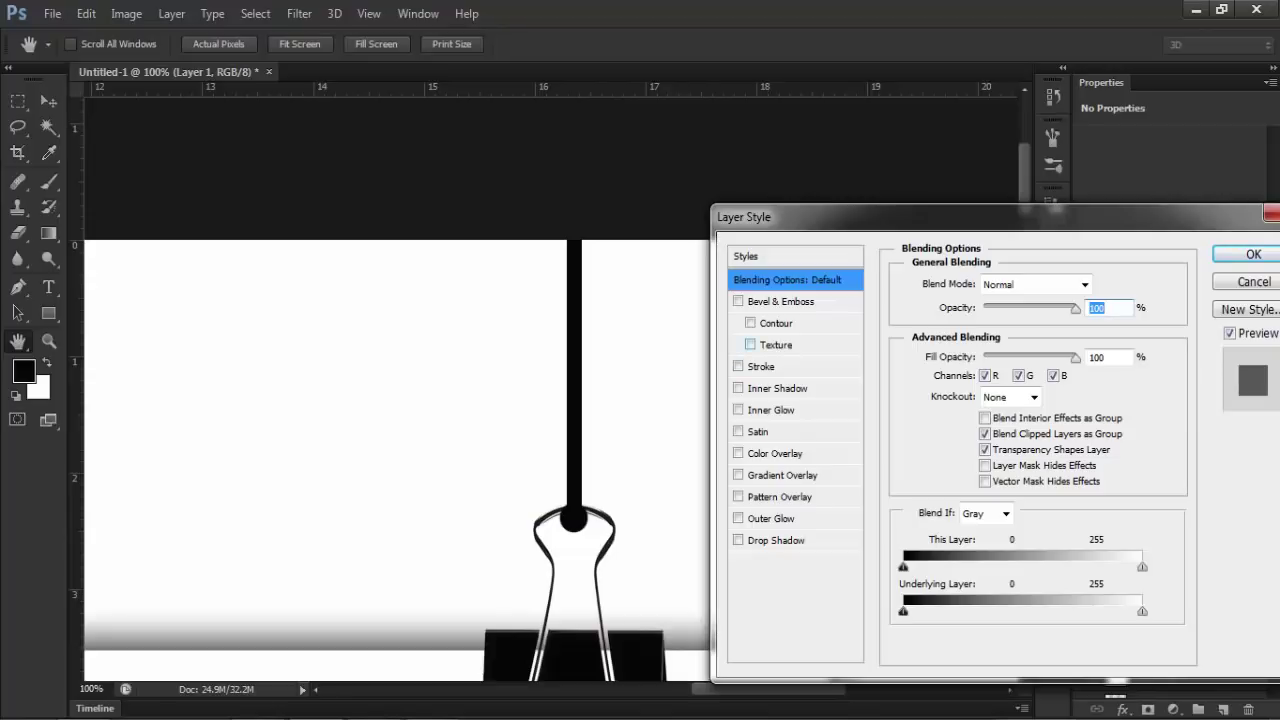
left_click(780, 301)
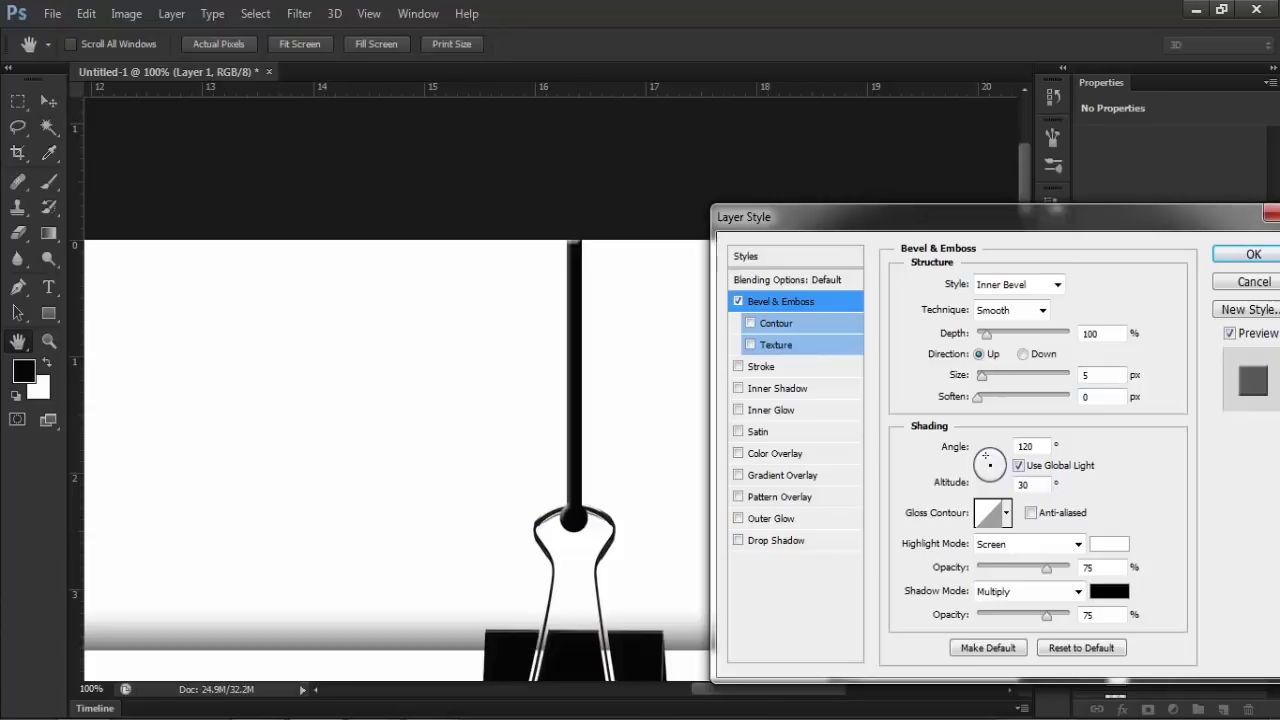
left_click(771, 410)
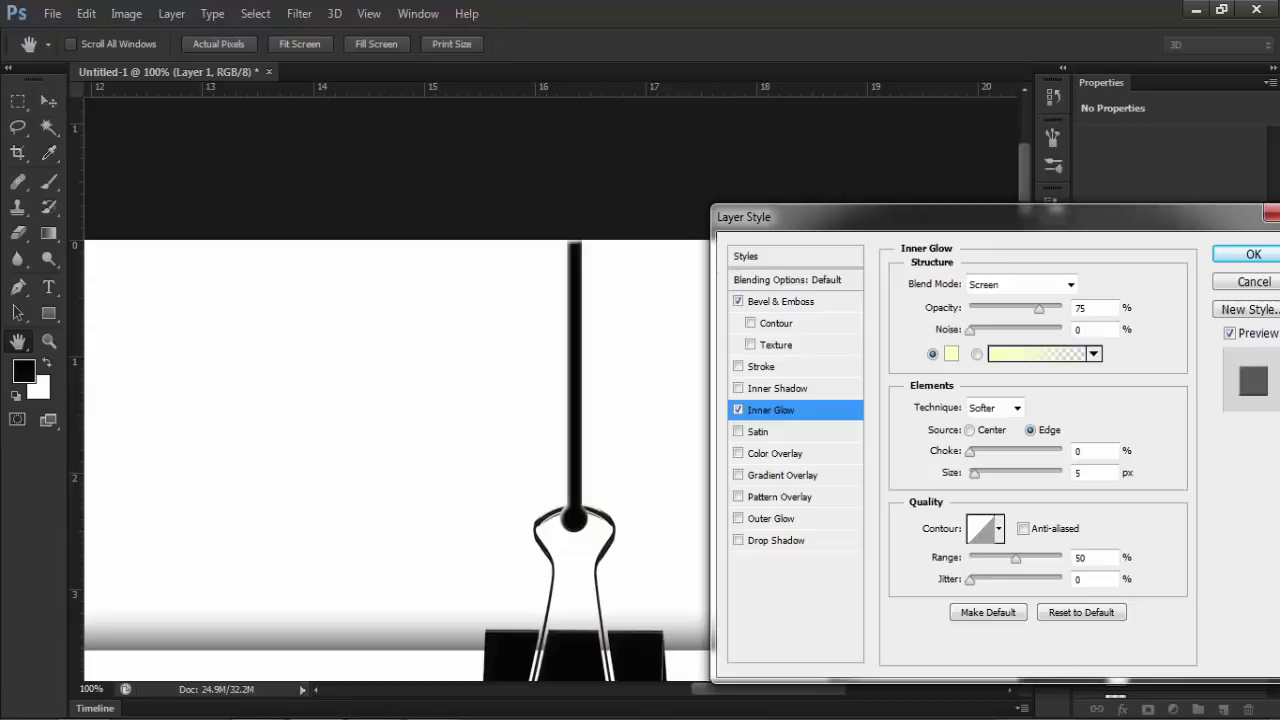
key("Return")
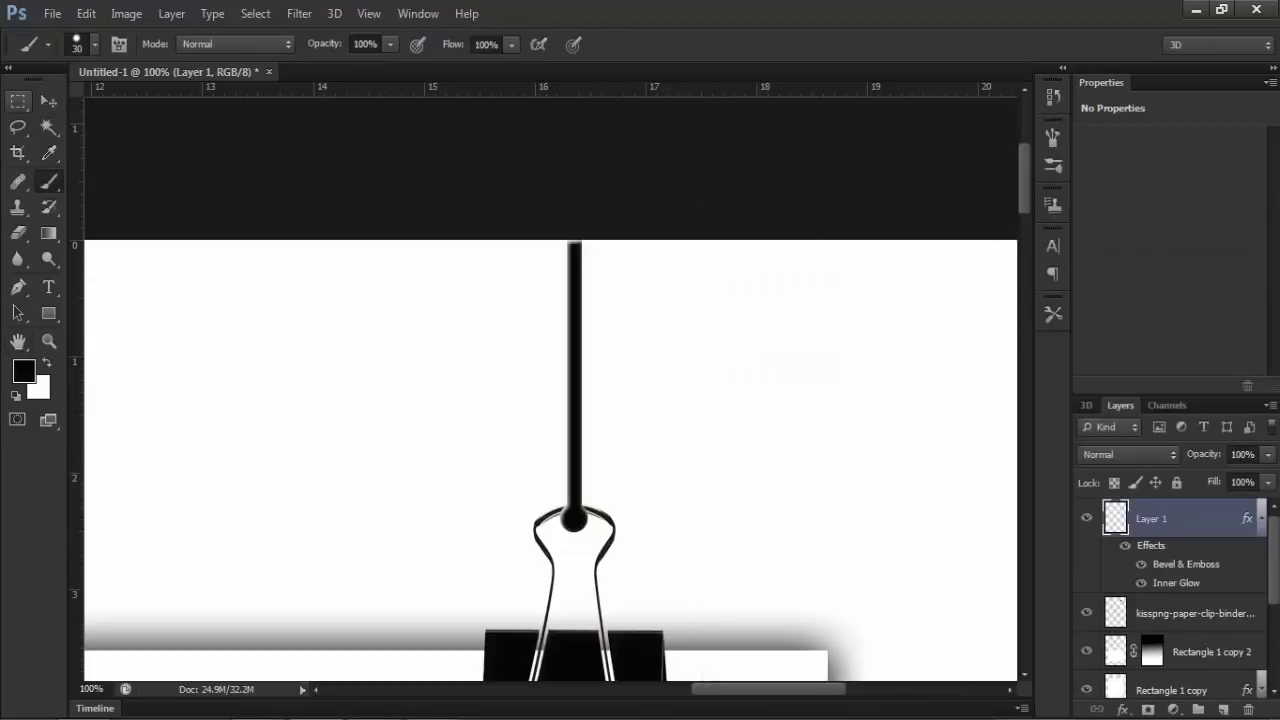
Group Layer 1 and the binder clip layer into a group named 'clips'.
key("v")
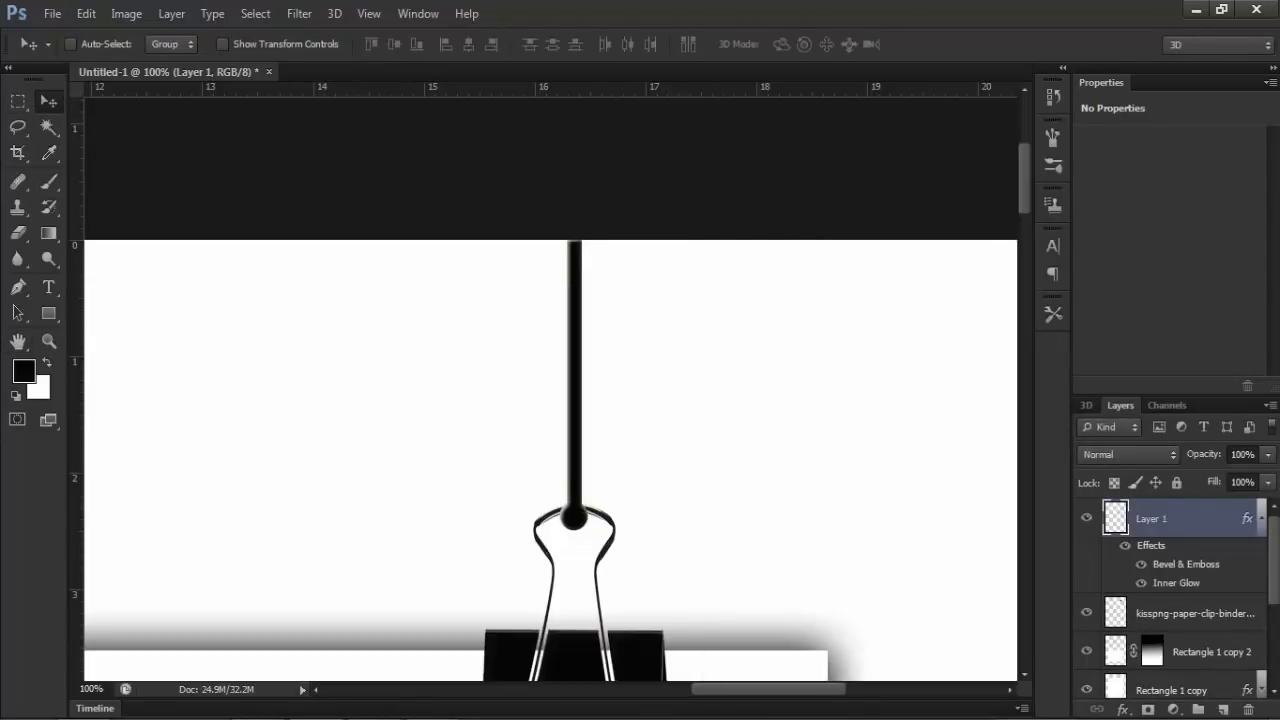
key("ctrl+0")
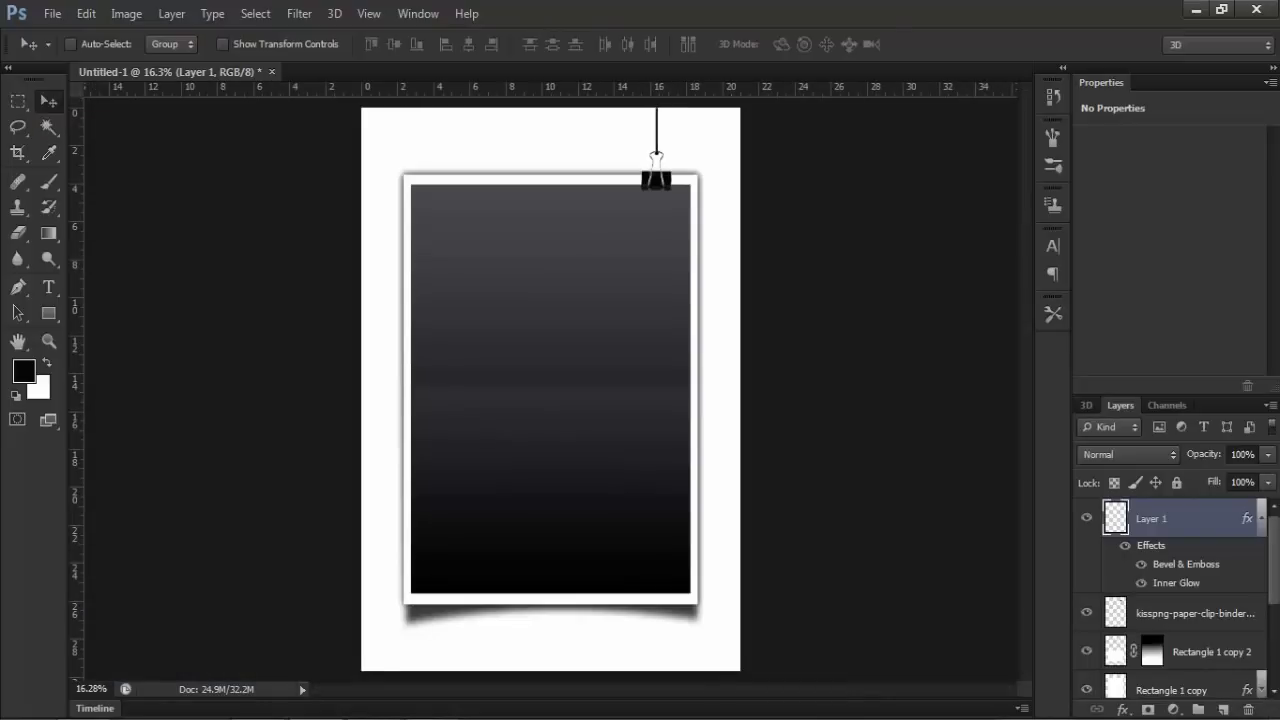
left_click(1262, 518)
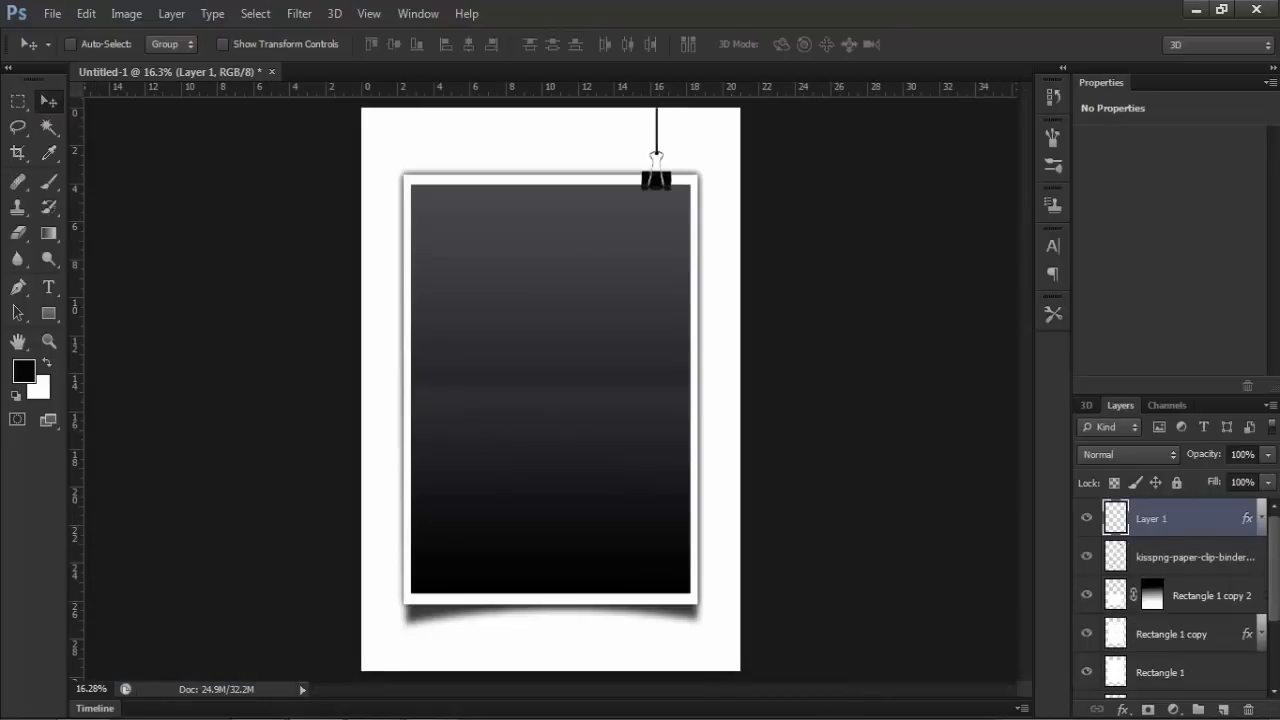
left_click(1150, 576, "shift")
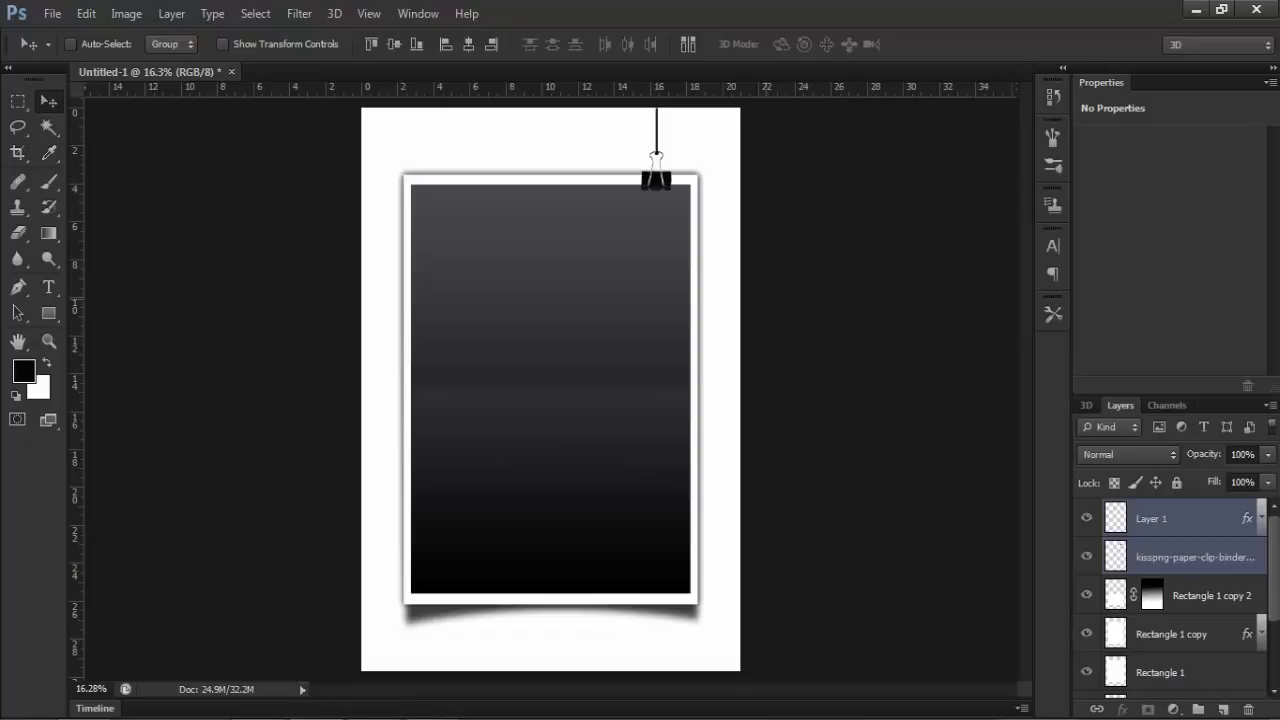
key("ctrl+g")
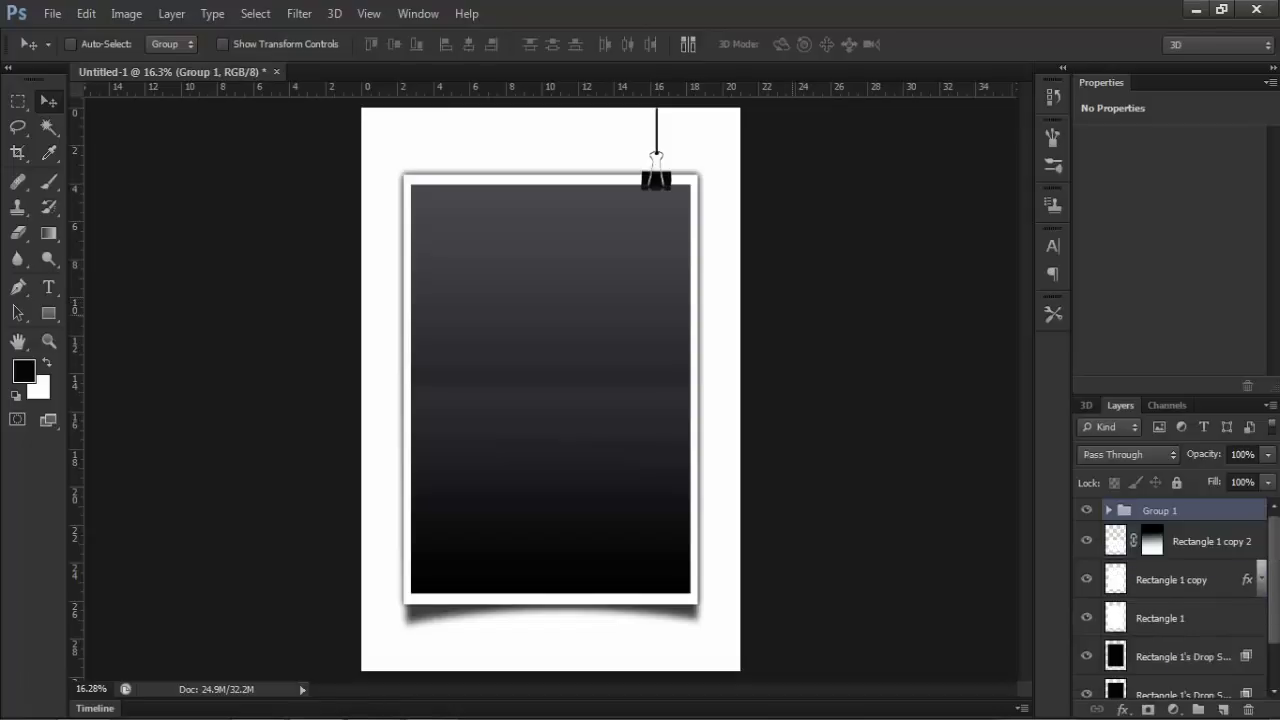
double_click(1160, 510)
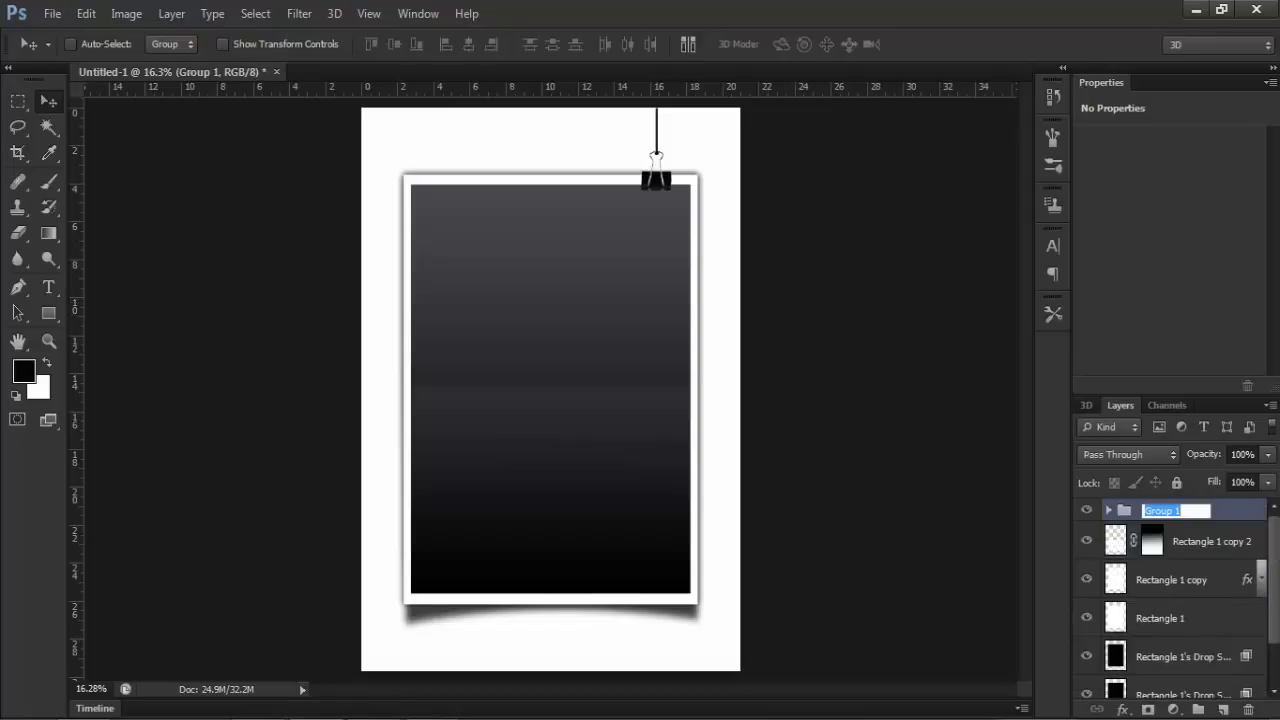
type("clips")
key("Tab")
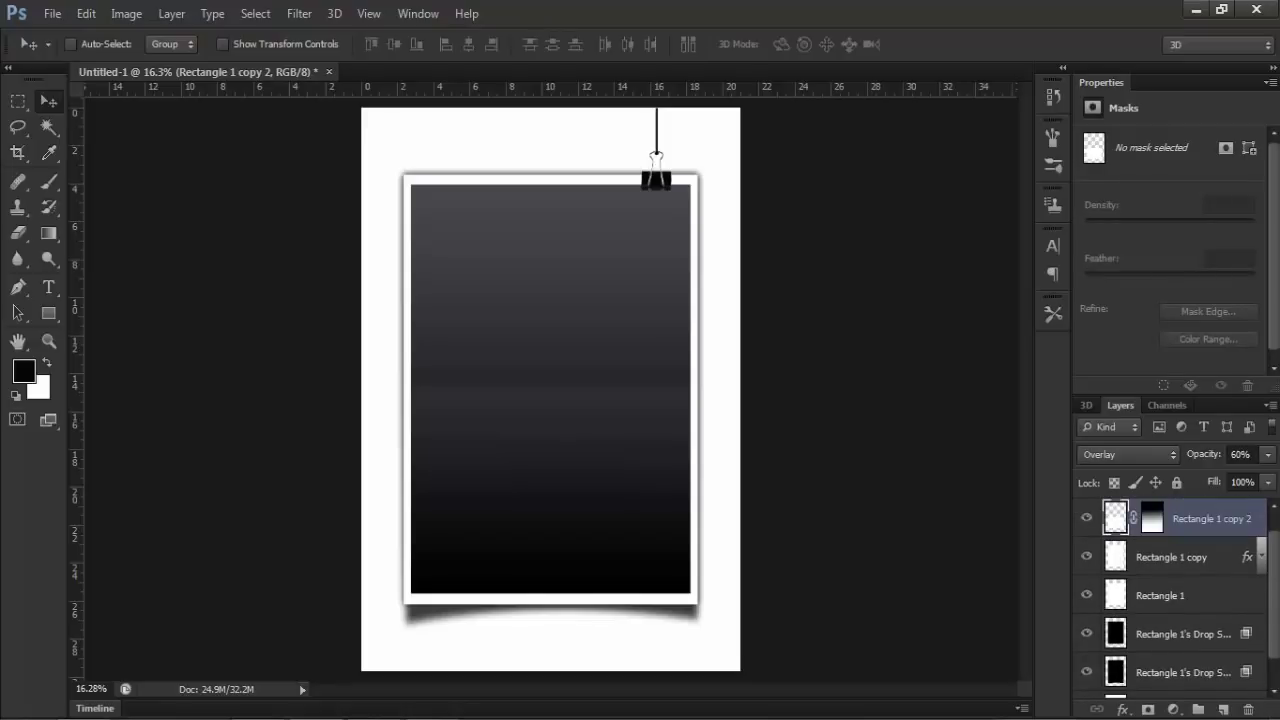
Group the gradient rectangle and shadow layers into a group named 'back'.
scroll(1170, 597, "down", 1)
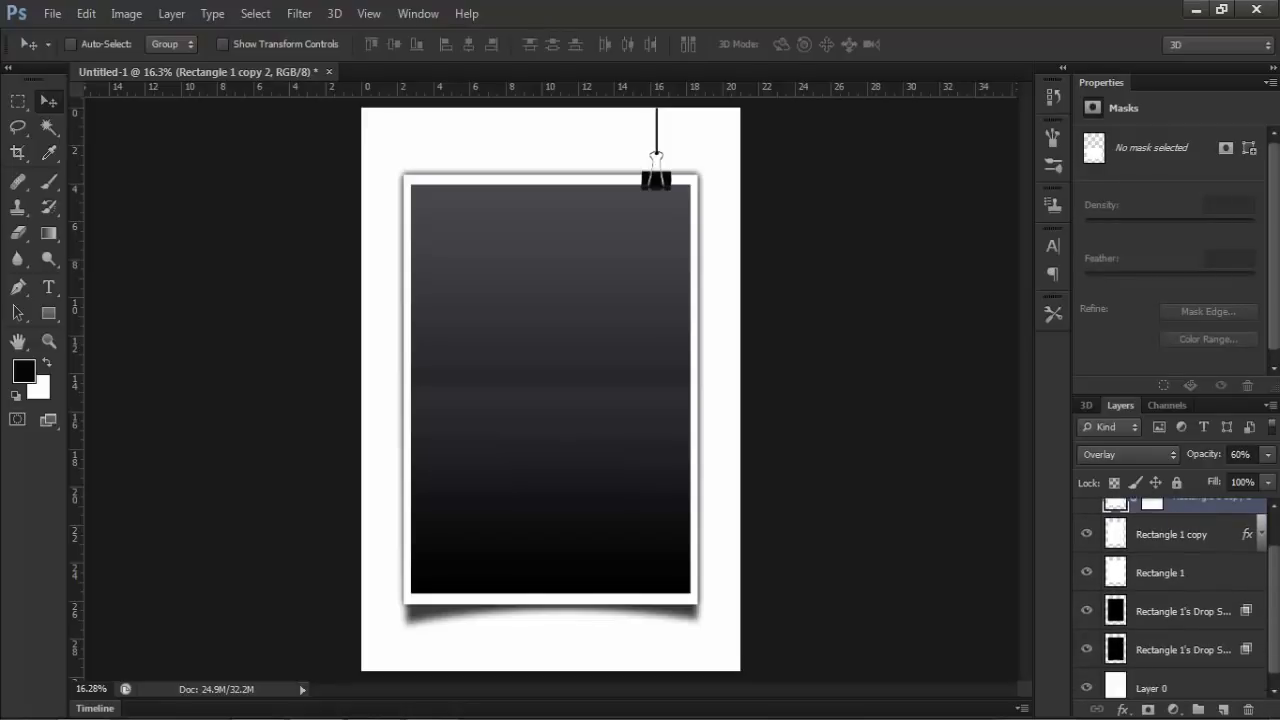
left_click(1180, 649, "shift")
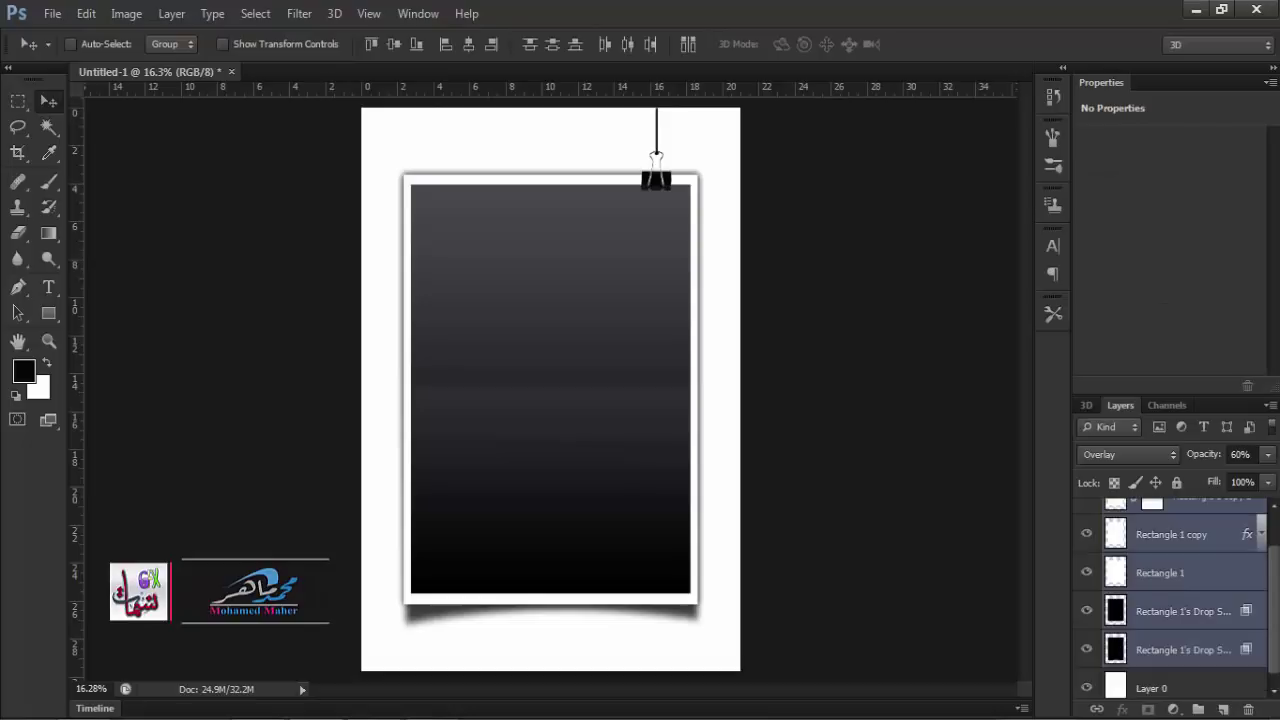
scroll(1180, 649, "up", 2)
left_click(1200, 533)
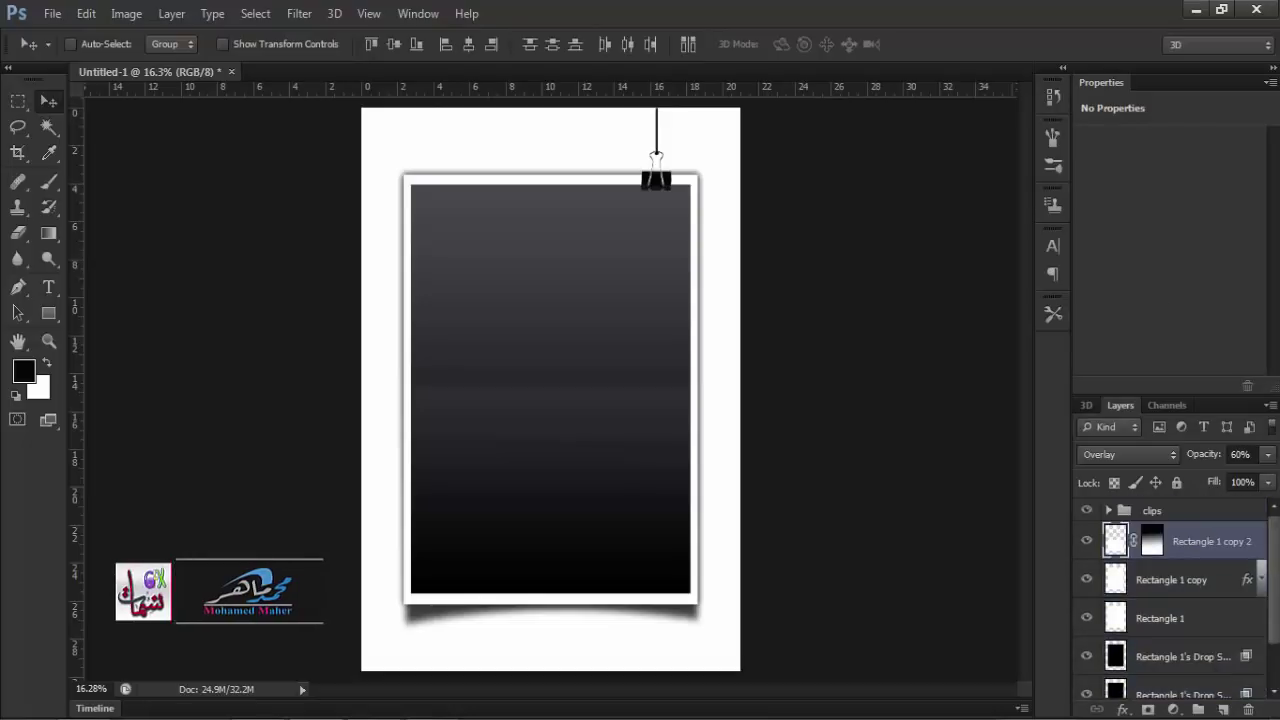
scroll(1180, 598, "down", 1)
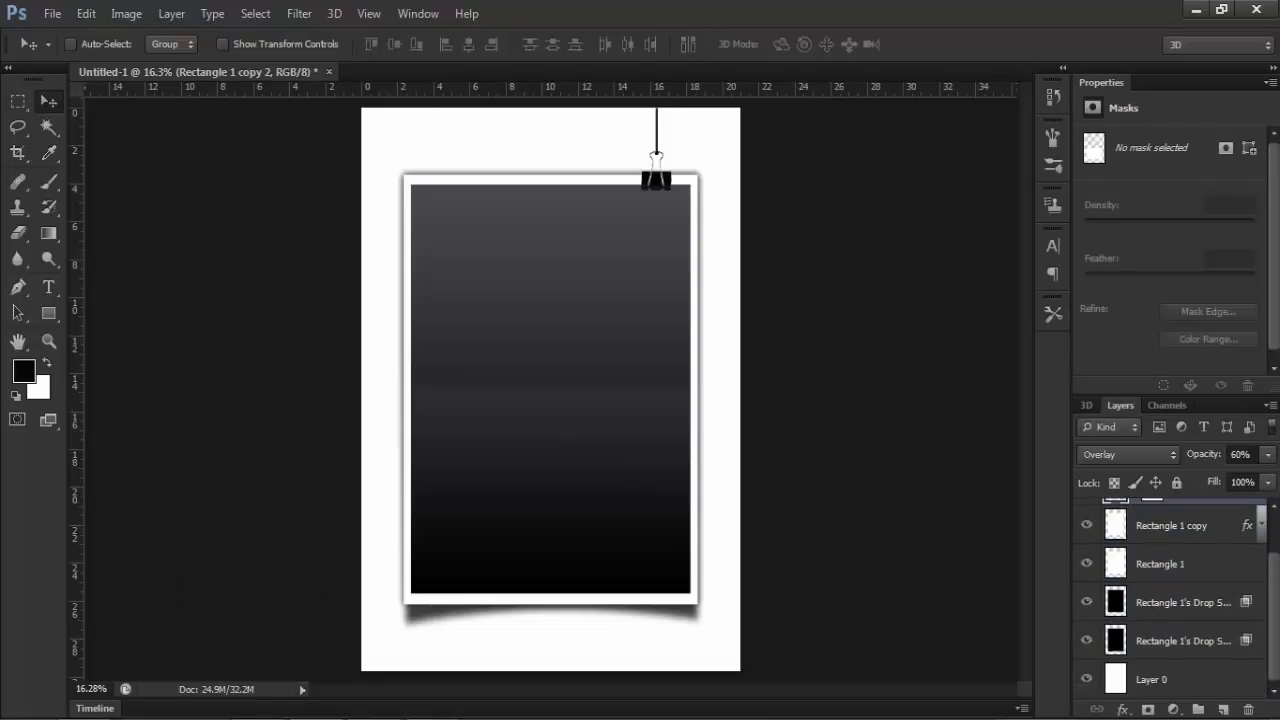
left_click(1180, 640, "shift")
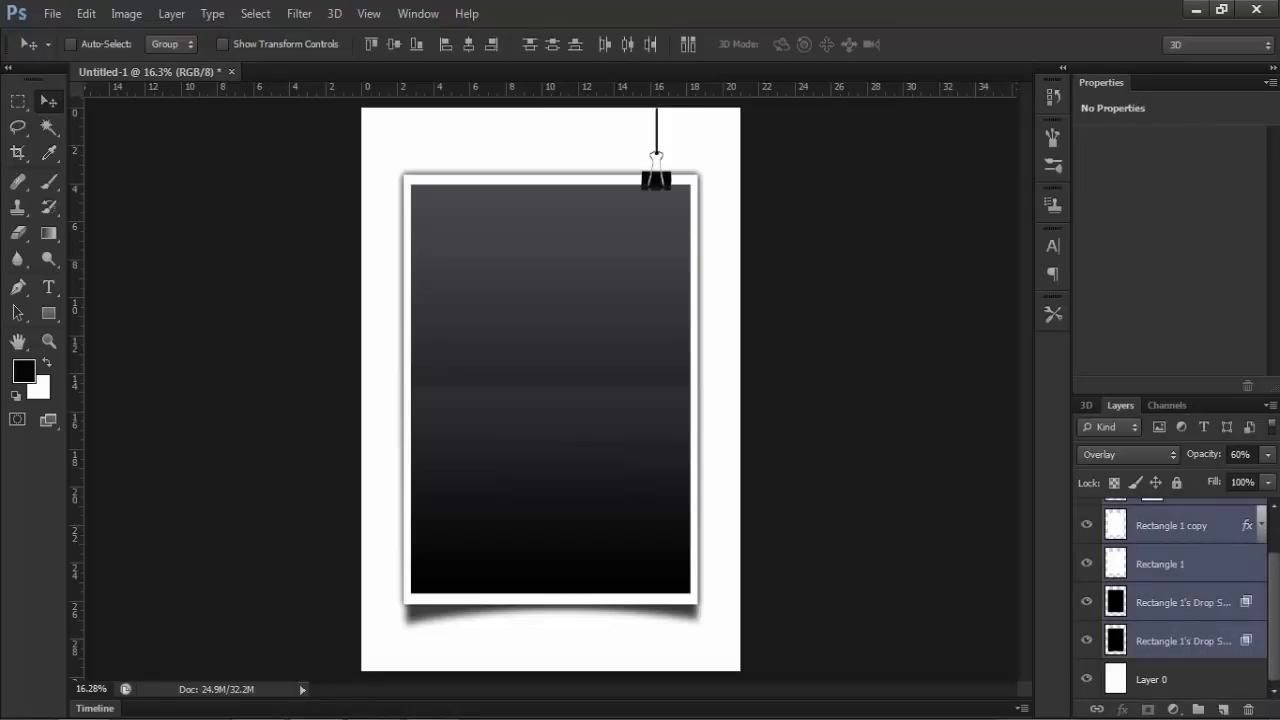
key("ctrl+g")
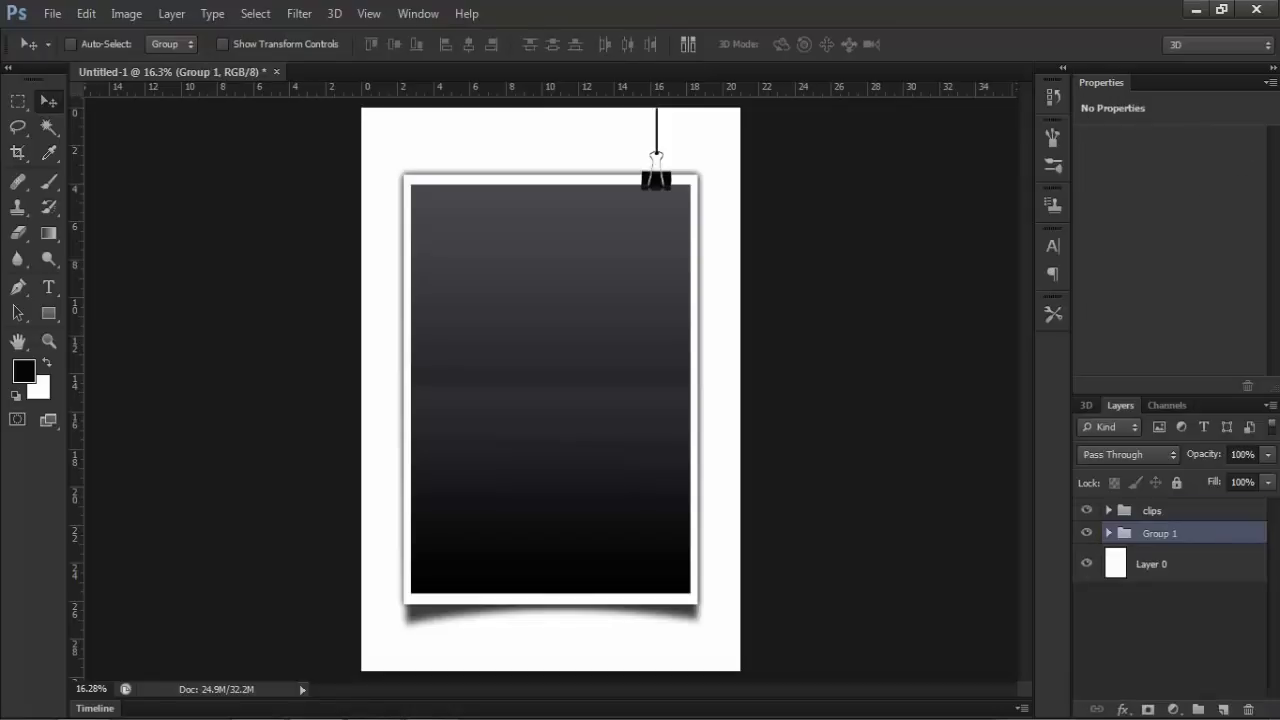
double_click(1160, 533)
type("b")
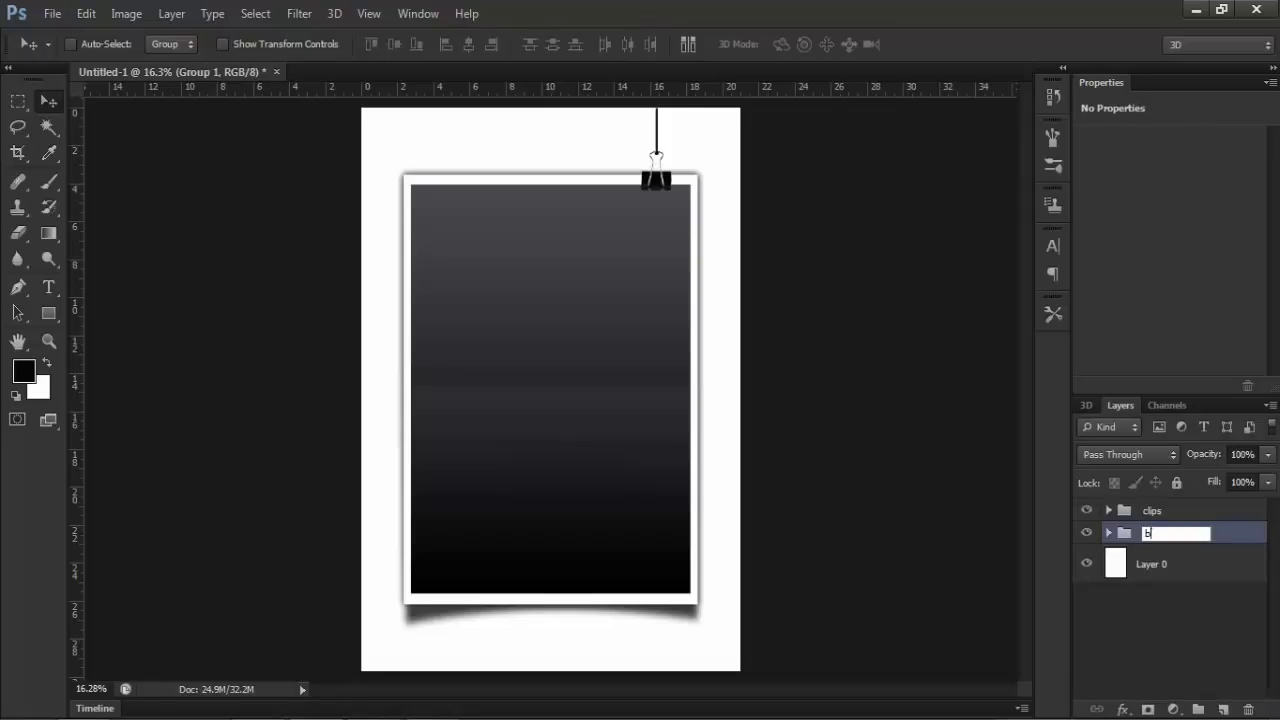
type("ack")
left_click(1180, 510)
Duplicate the clips group and move the copy to the panel's top-left corner.
left_click(1086, 533)
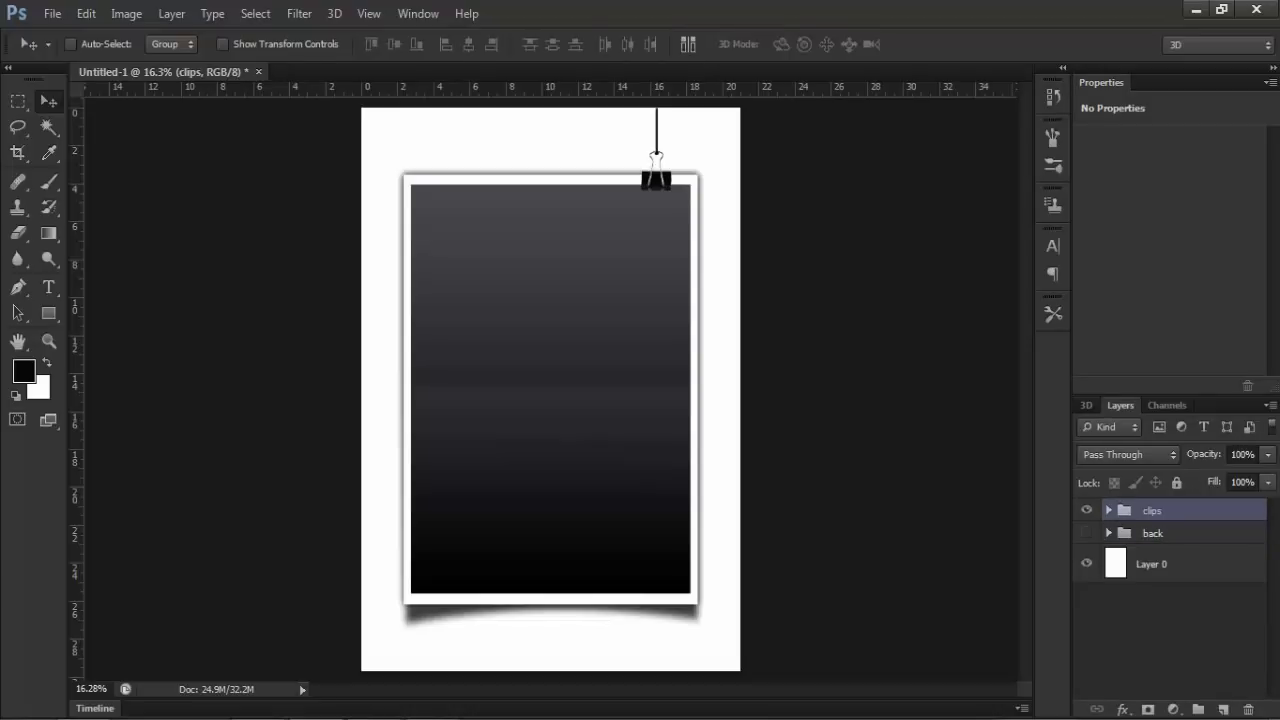
left_click(1086, 533)
left_click(1086, 510)
left_click(1086, 510)
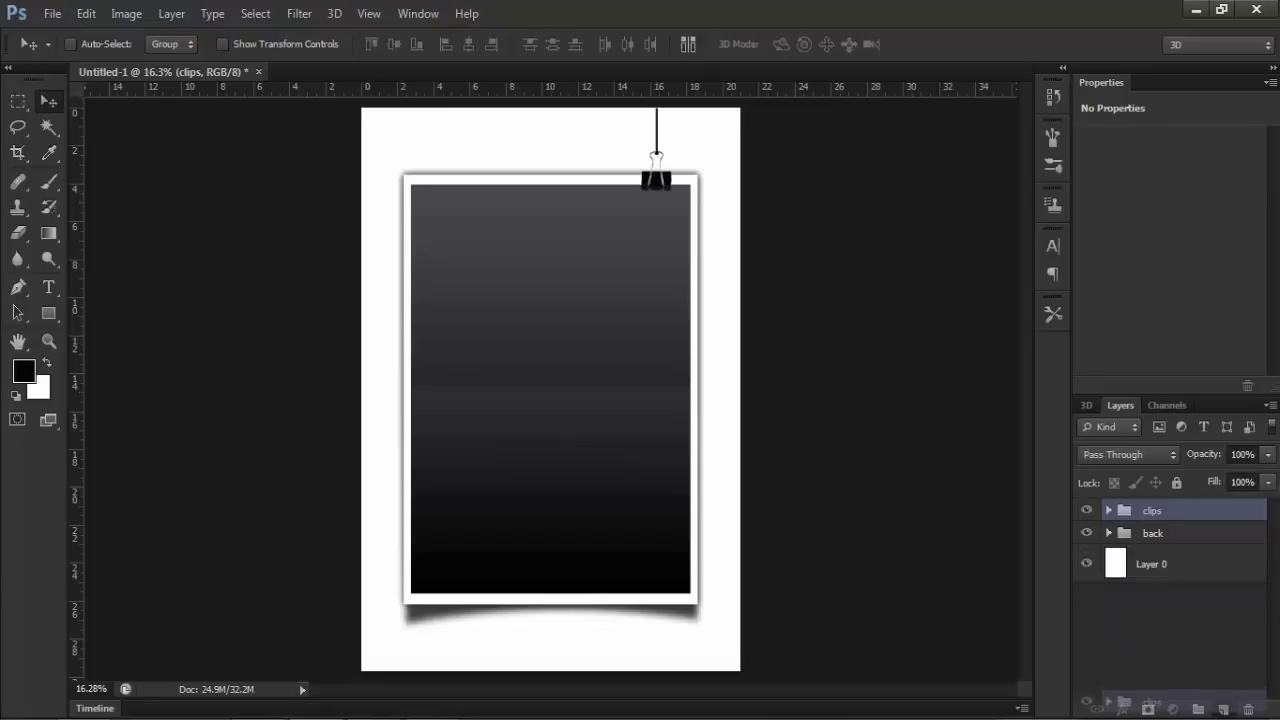
left_click_drag(1150, 510, 1223, 709)
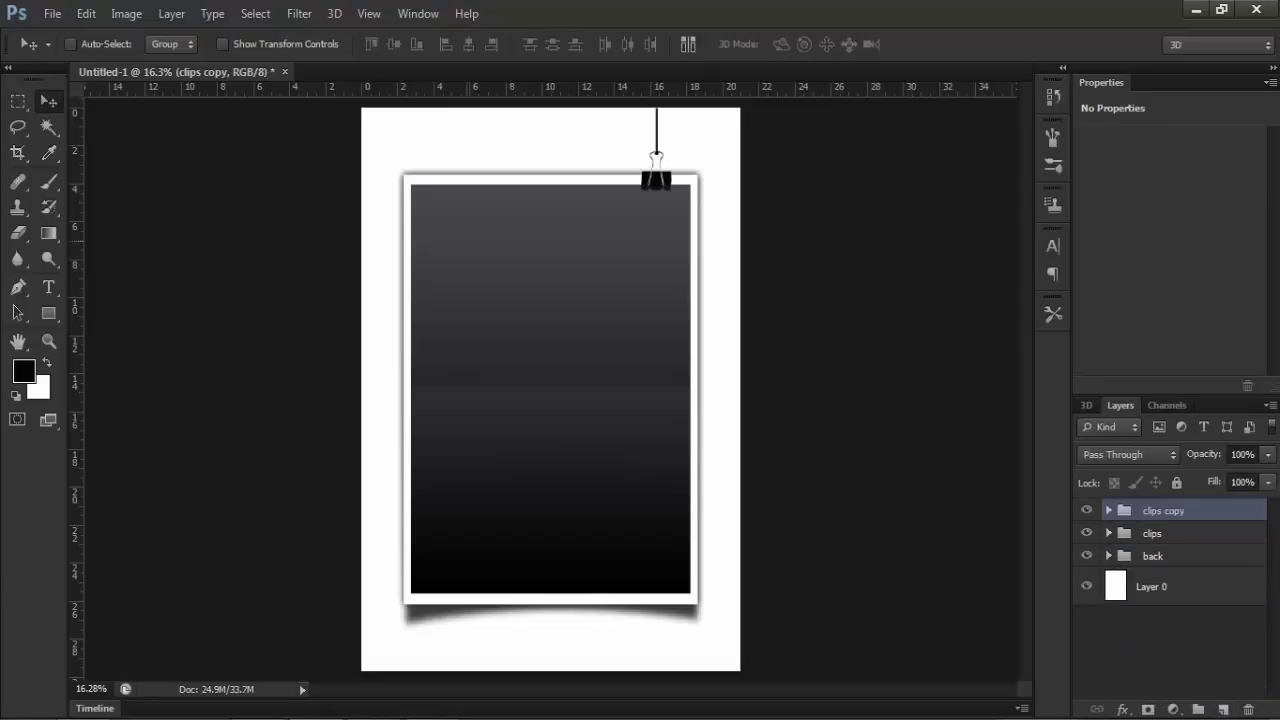
key("shift+Left")
key("shift+Left")
key("shift+Left")
key("shift+Left")
key("shift+Left")
left_click_drag(652, 182, 441, 181)
left_click(1152, 533)
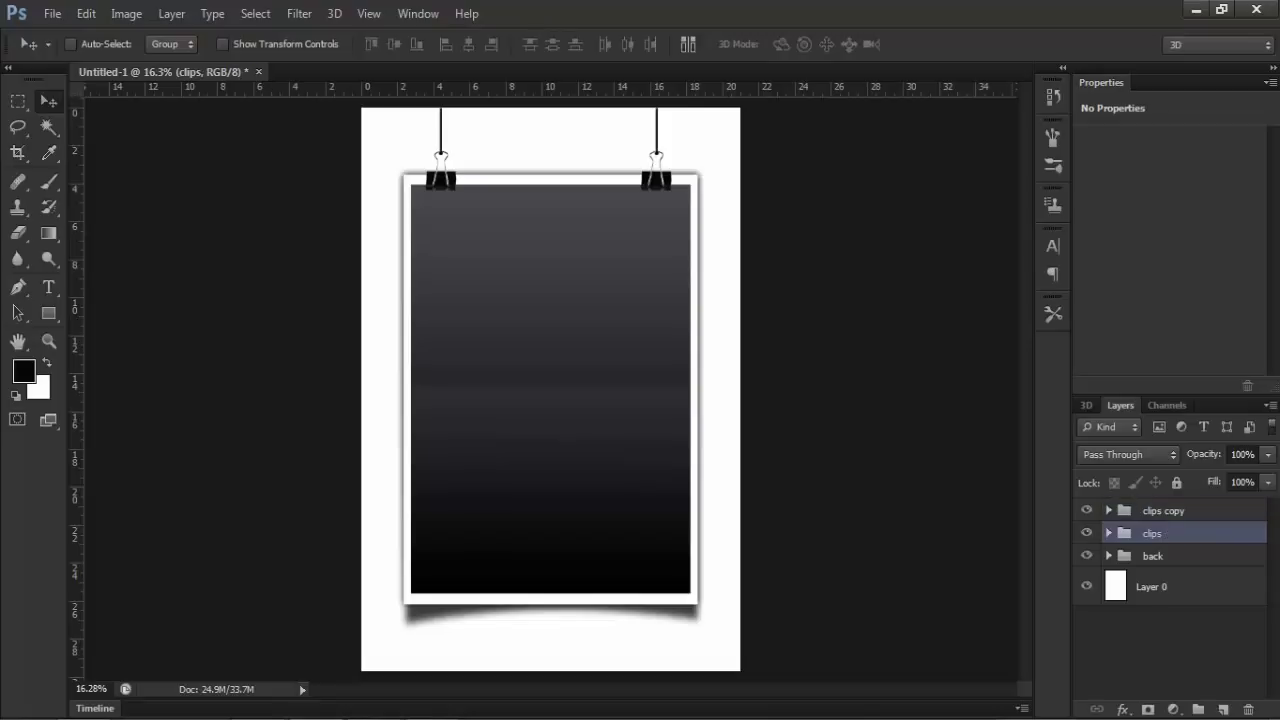
Enable Drop Shadow on clips with -102° angle, 14 px distance, 81 px size, 58% opacity.
double_click(1220, 533)
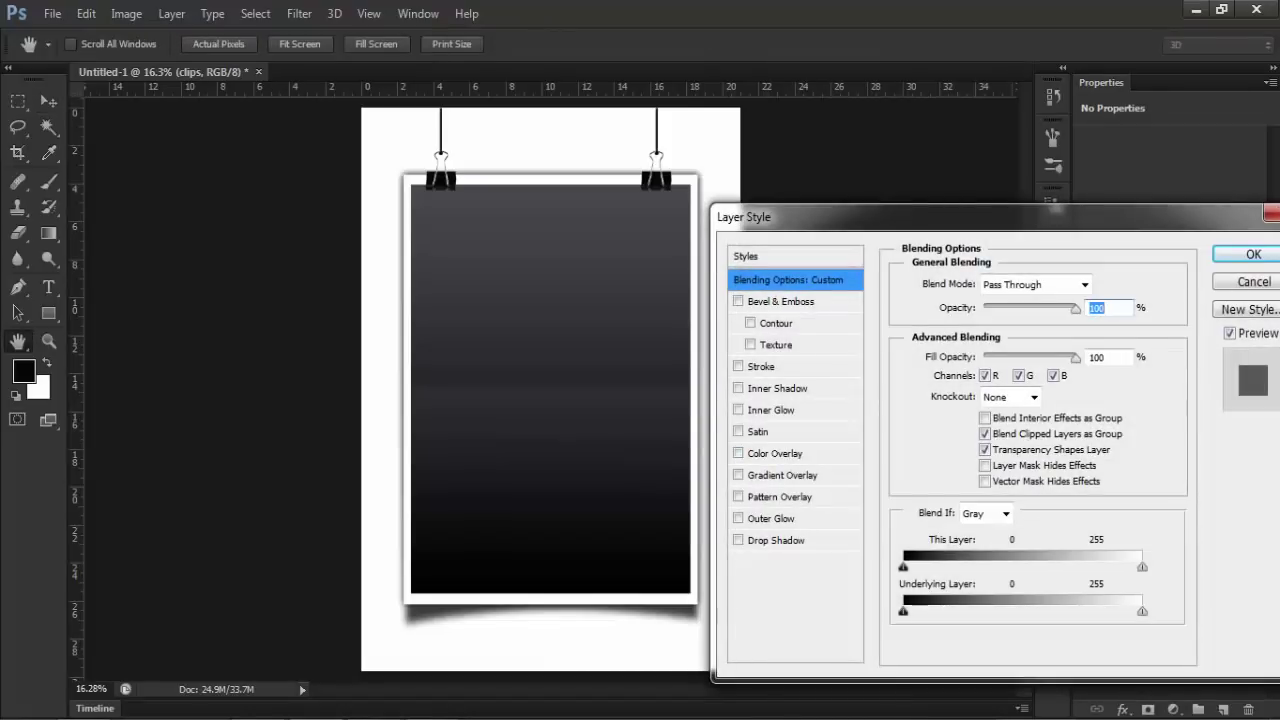
left_click(776, 540)
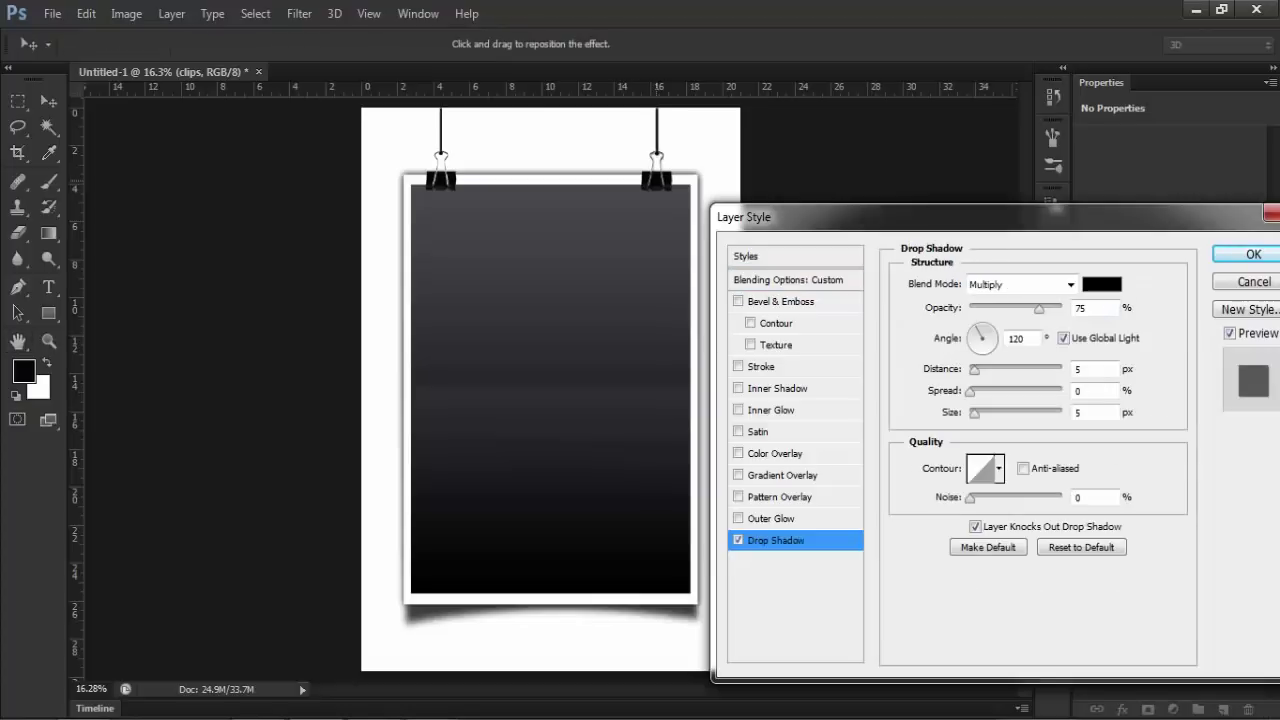
left_click_drag(656, 172, 657, 152)
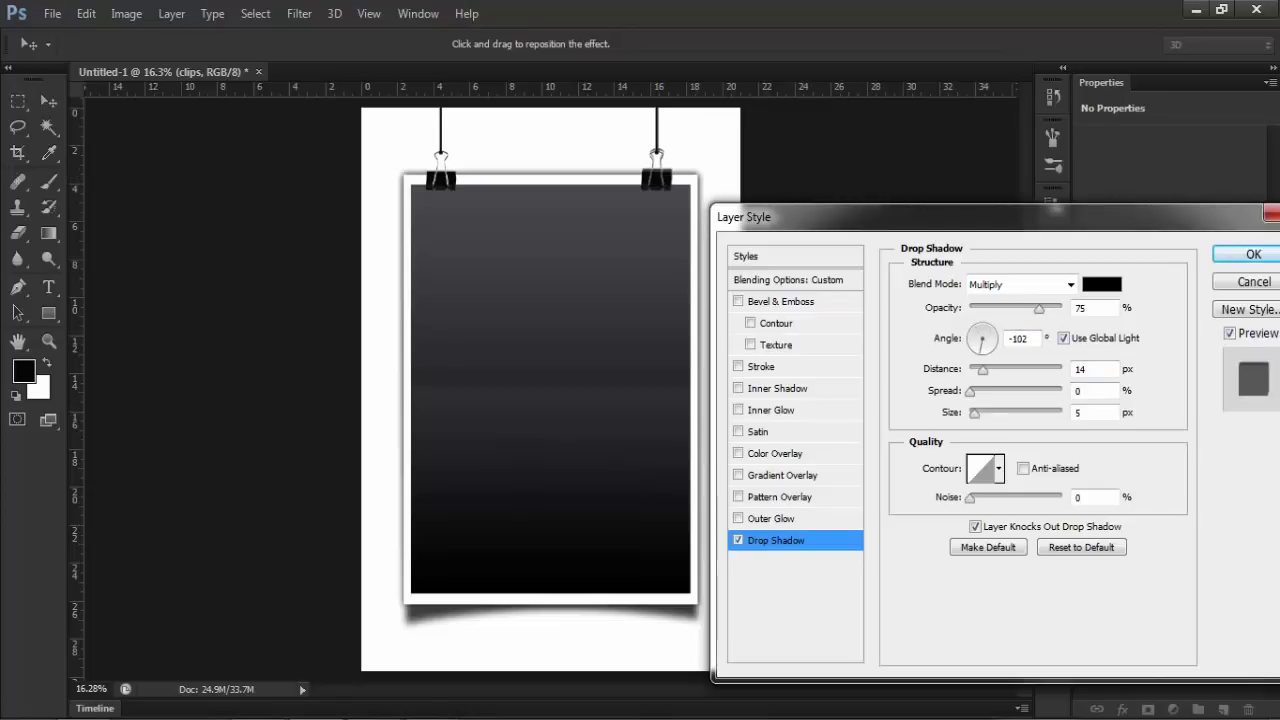
left_click_drag(974, 412, 1003, 412)
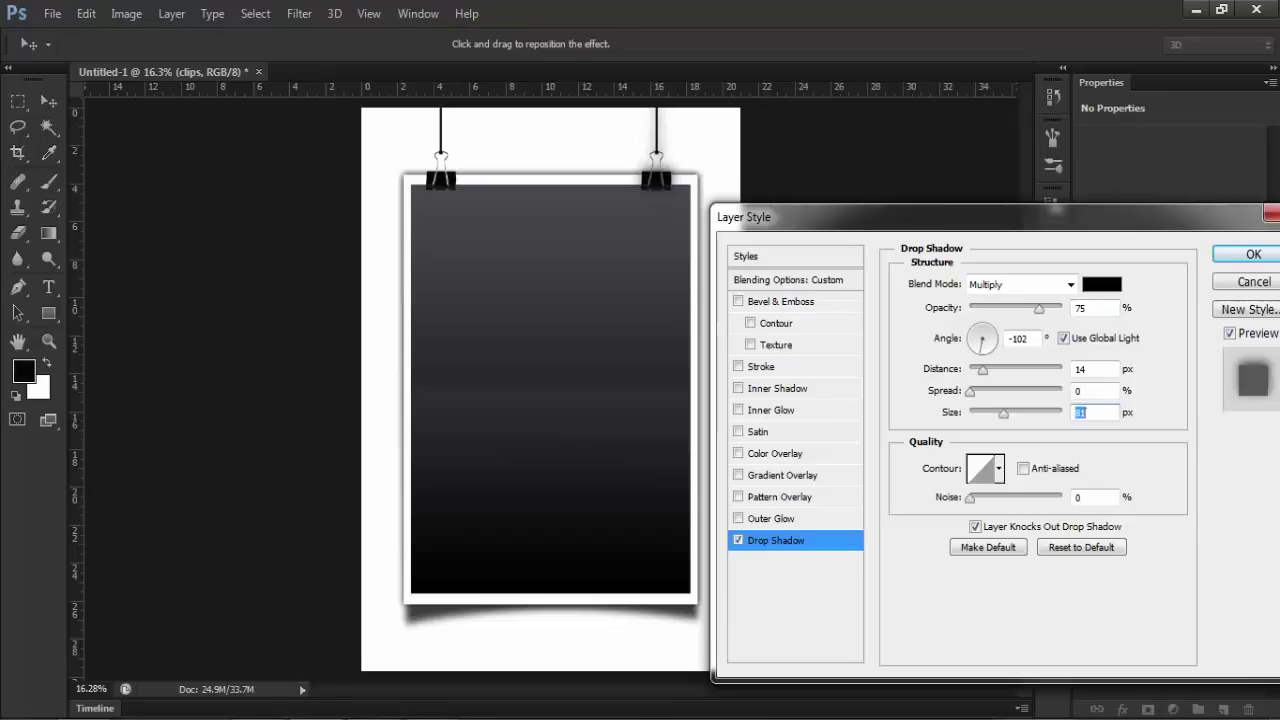
left_click_drag(1039, 307, 1022, 307)
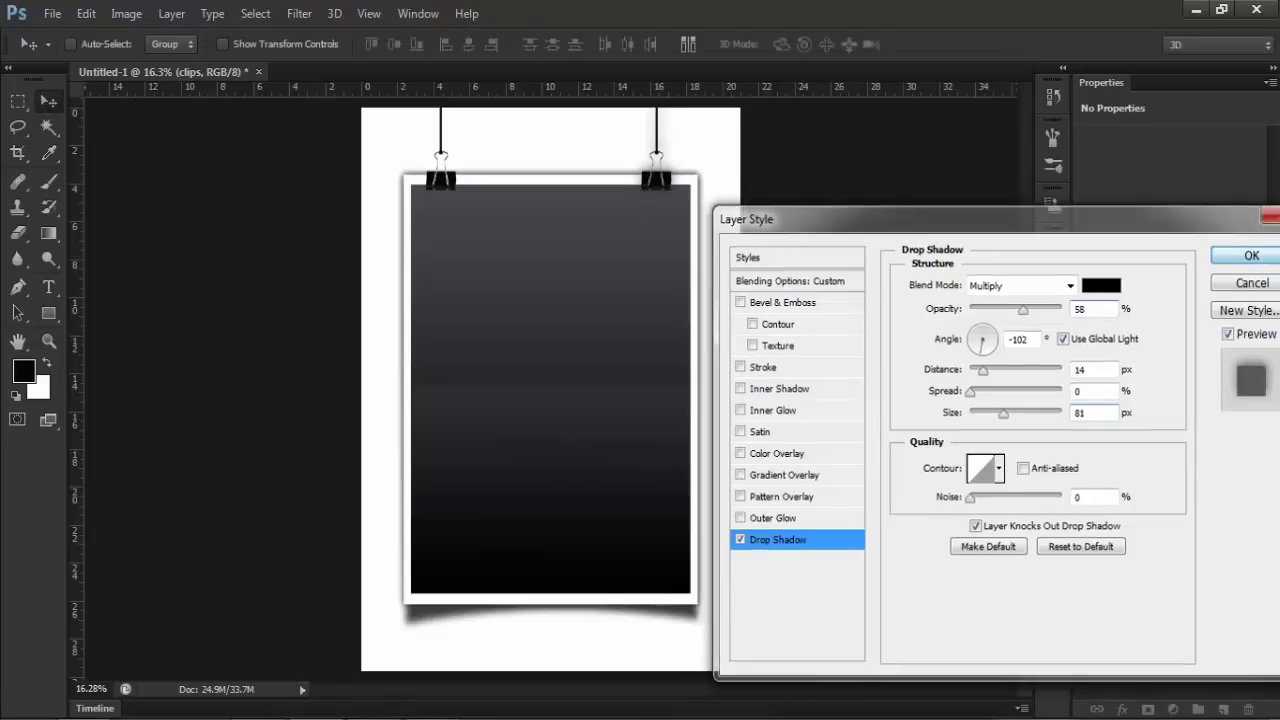
key("Return")
Copy the clips group's layer style and paste it onto the clips copy group.
right_click(1160, 533)
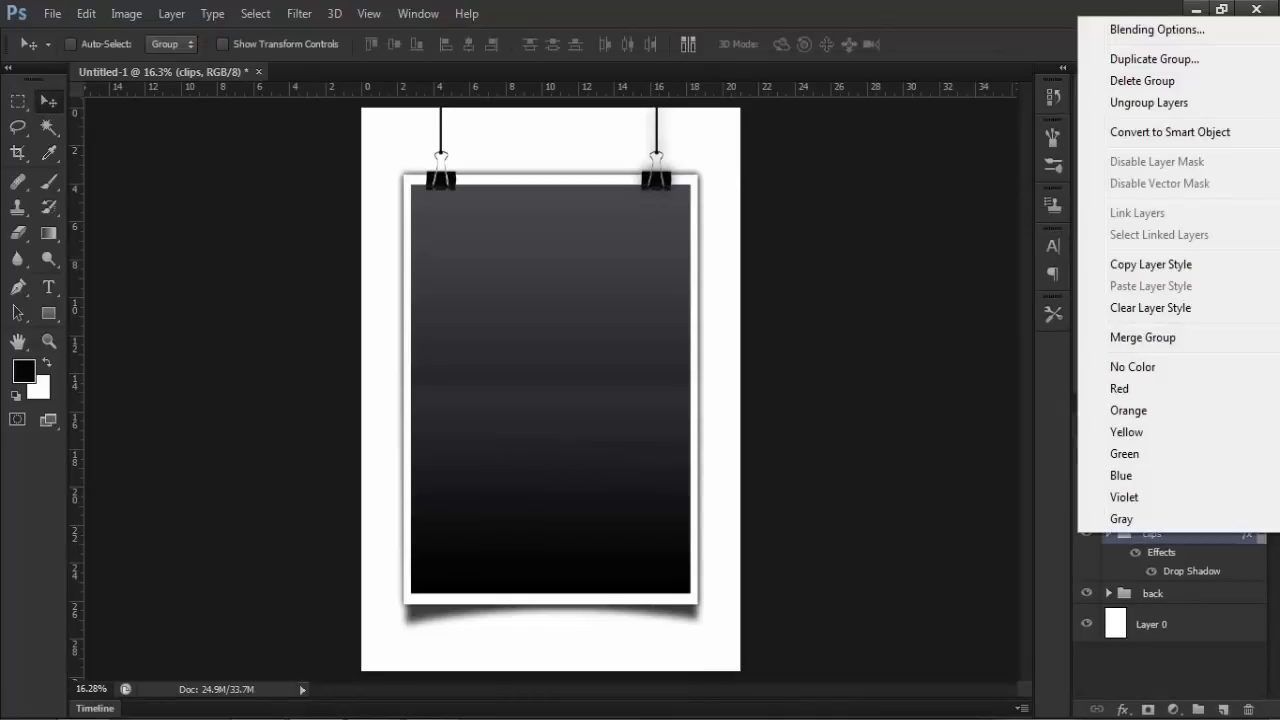
left_click(1150, 264)
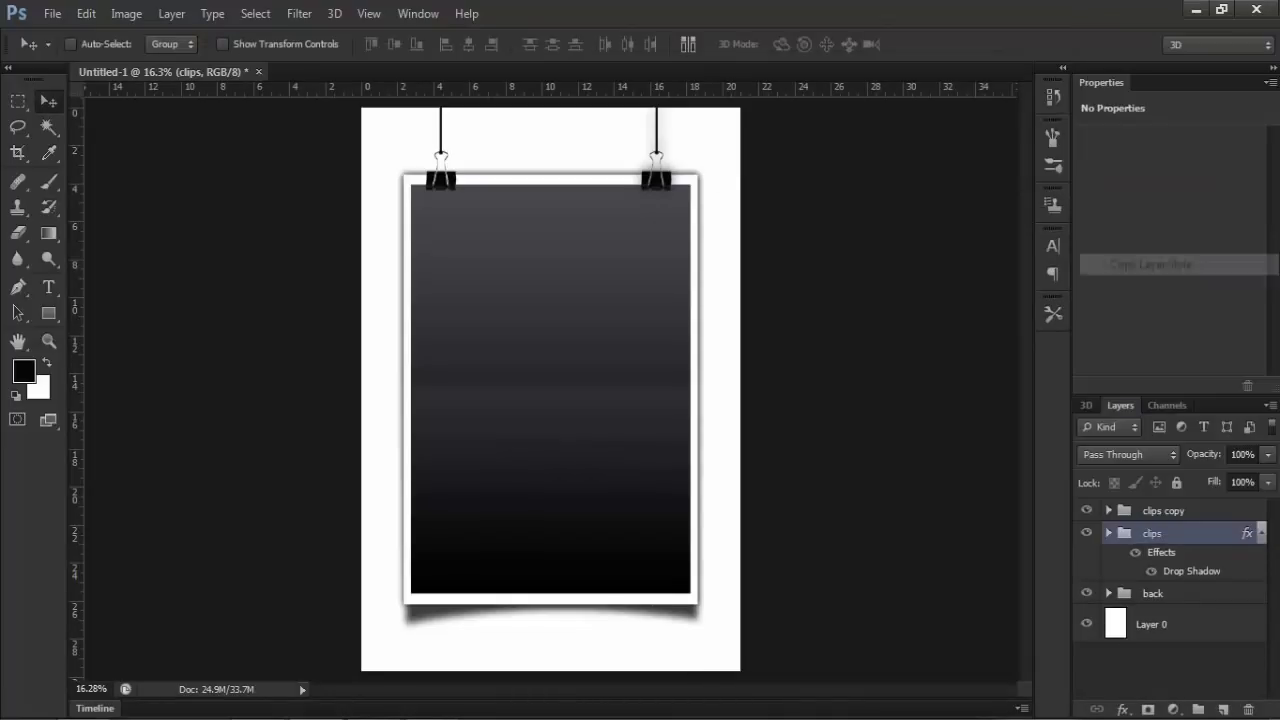
left_click(1163, 510)
right_click(1163, 510)
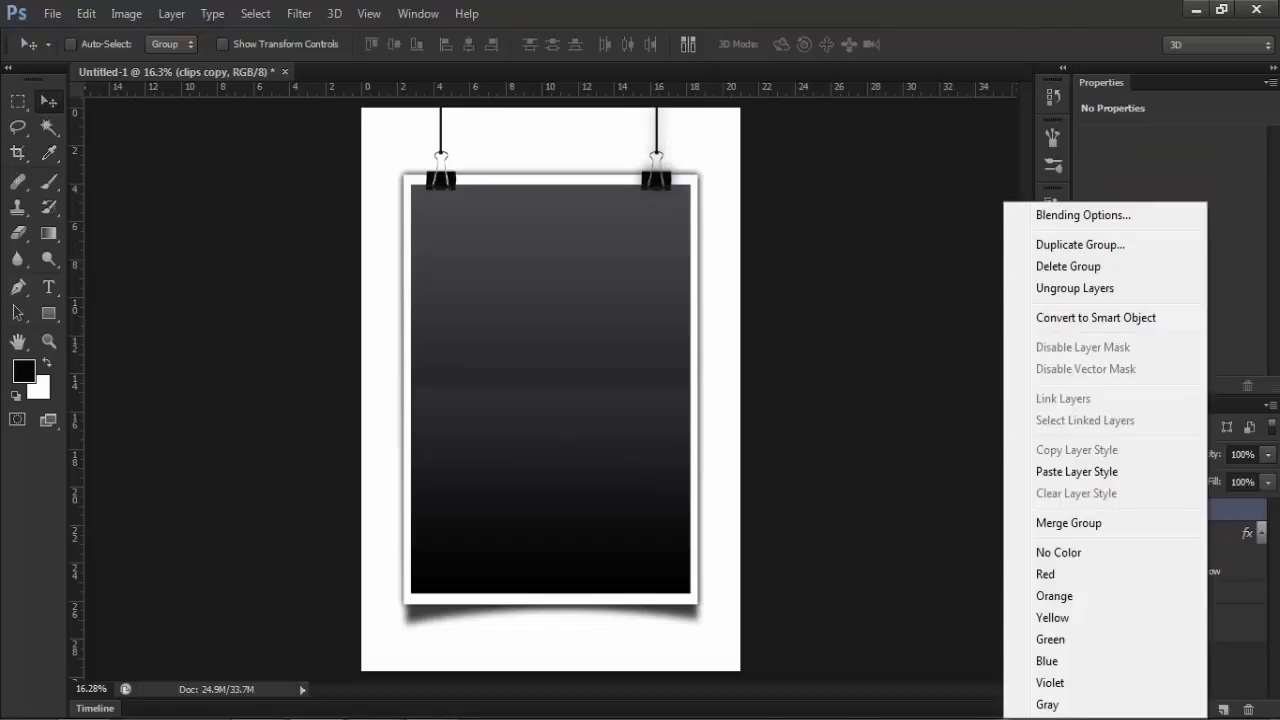
left_click(1077, 471)
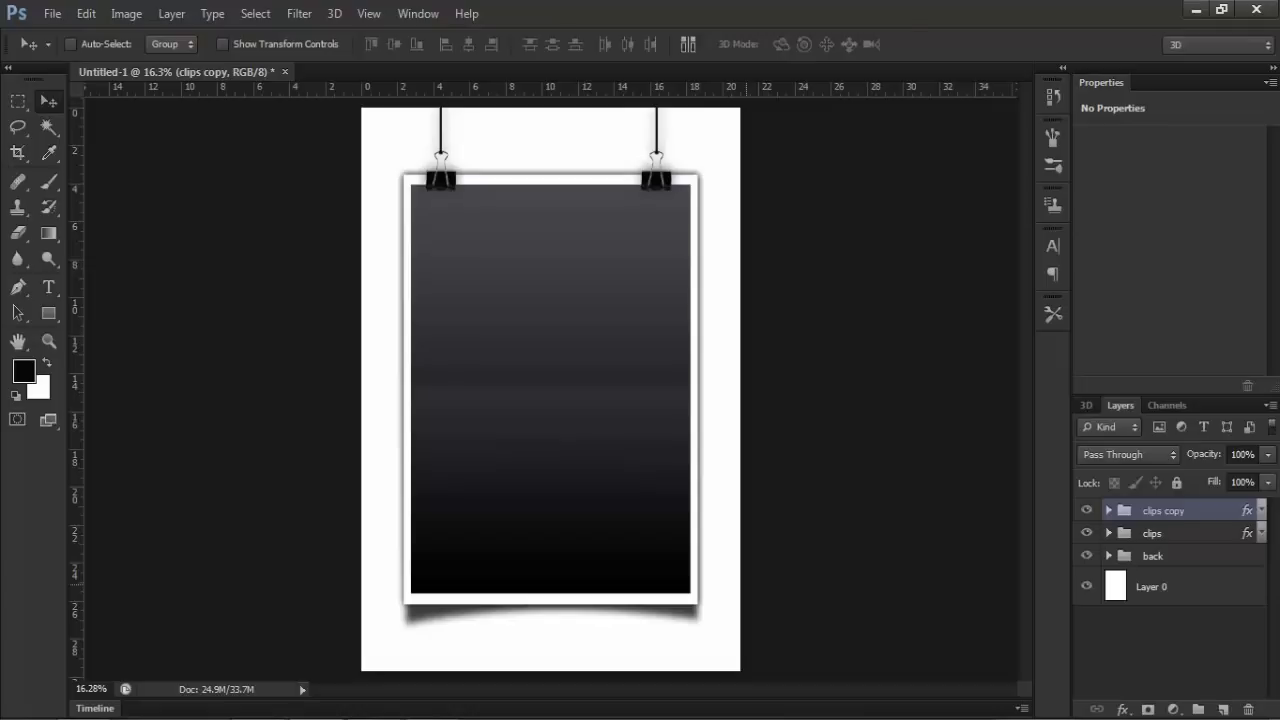
key("u")
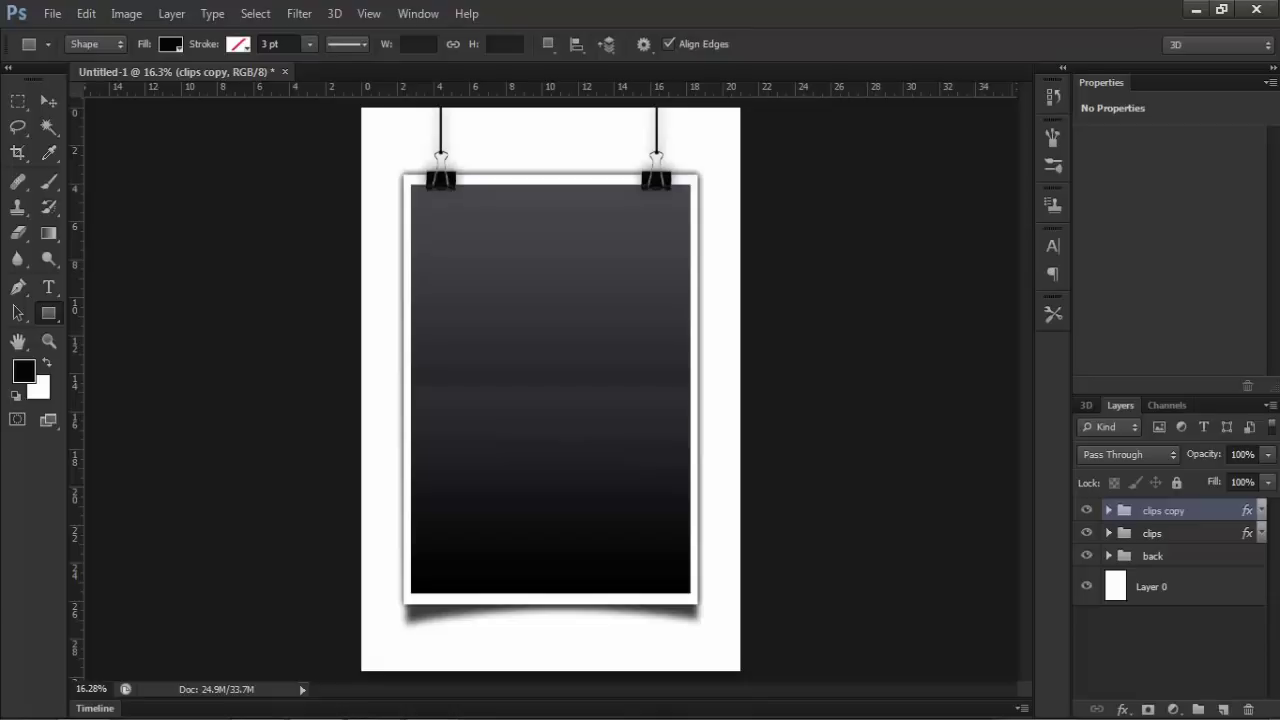
Draw a black rectangle across the top of the dark panel, above the back group.
left_click(1153, 555)
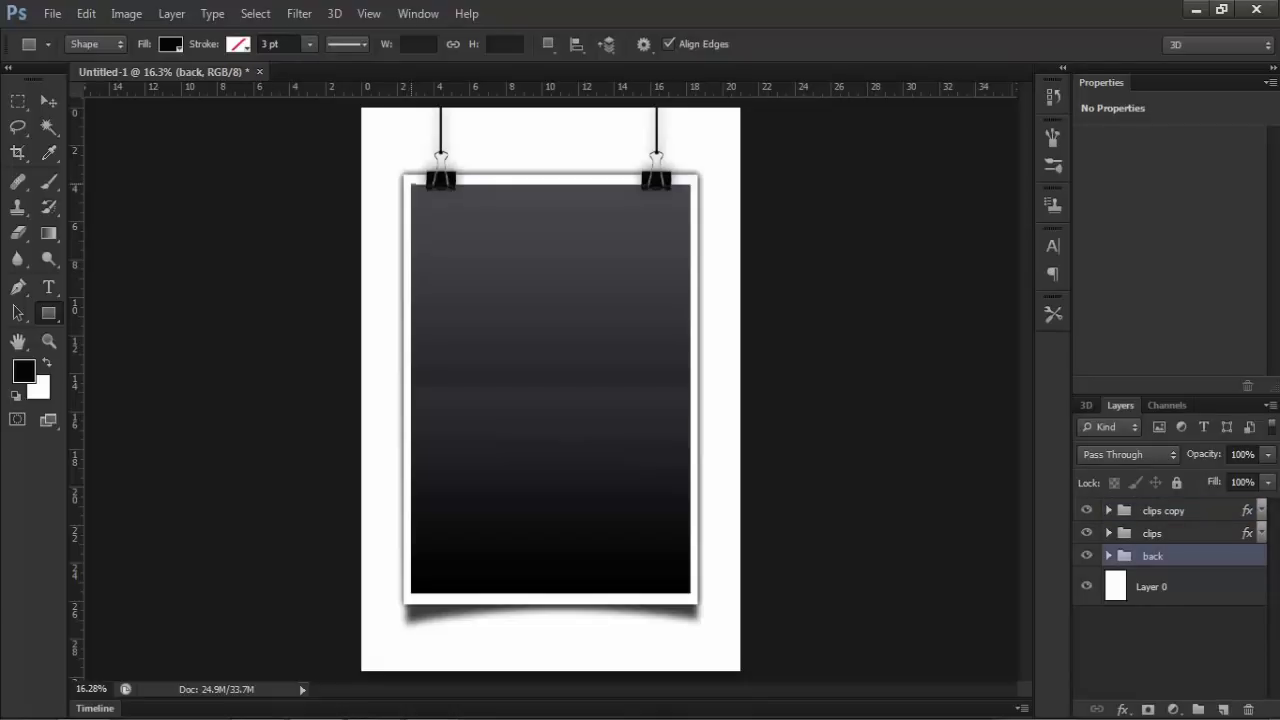
left_click_drag(410, 183, 690, 270)
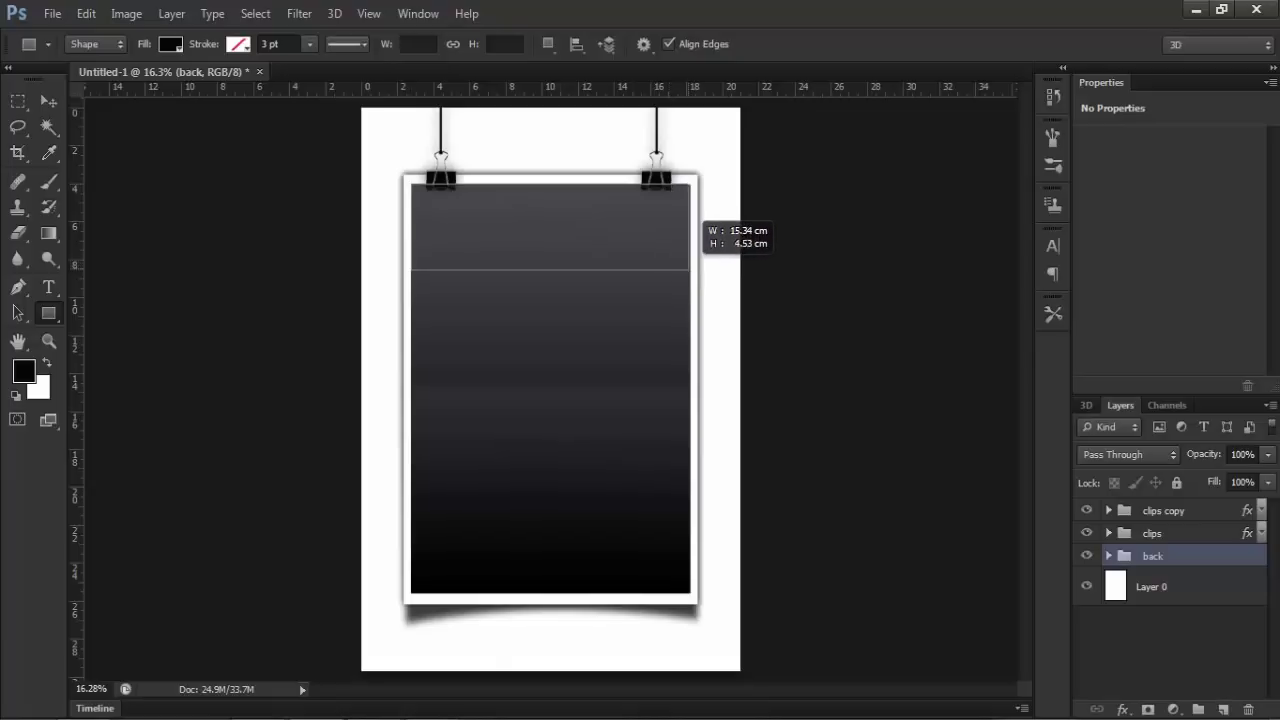
left_click_drag(690, 270, 691, 263)
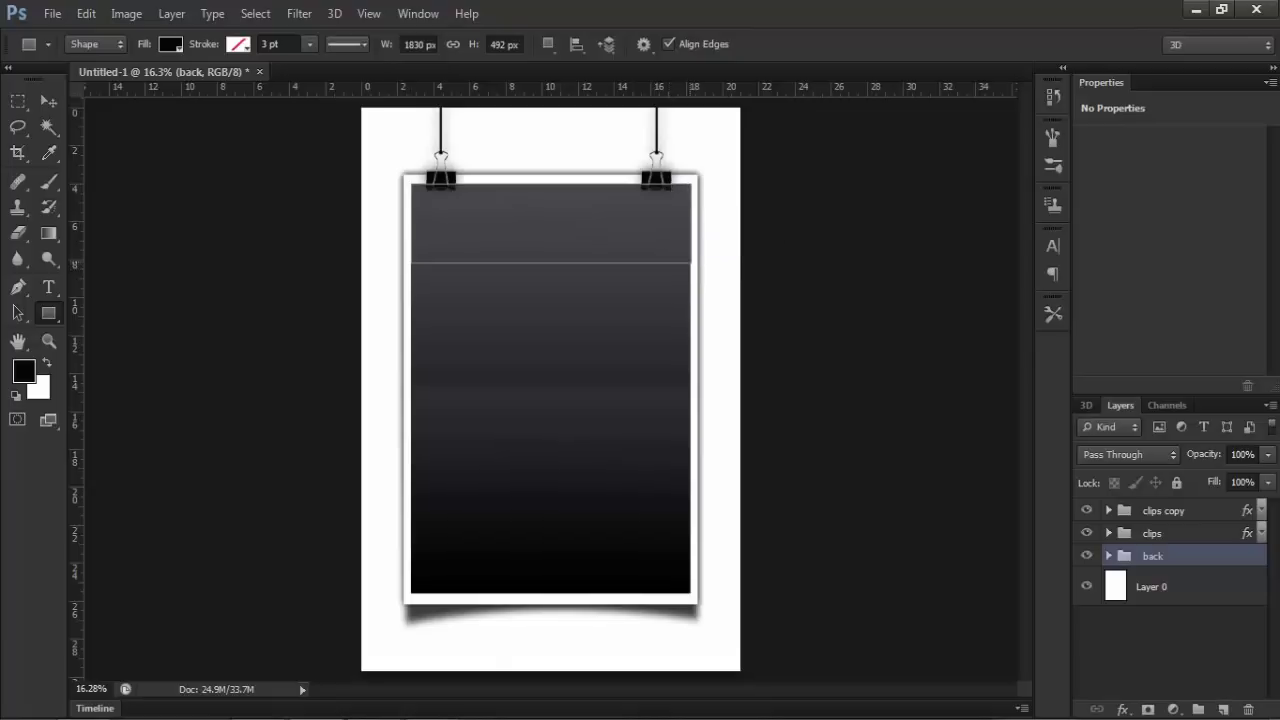
Narrow the black band by pulling its left and right edges slightly inward.
left_click(48, 341)
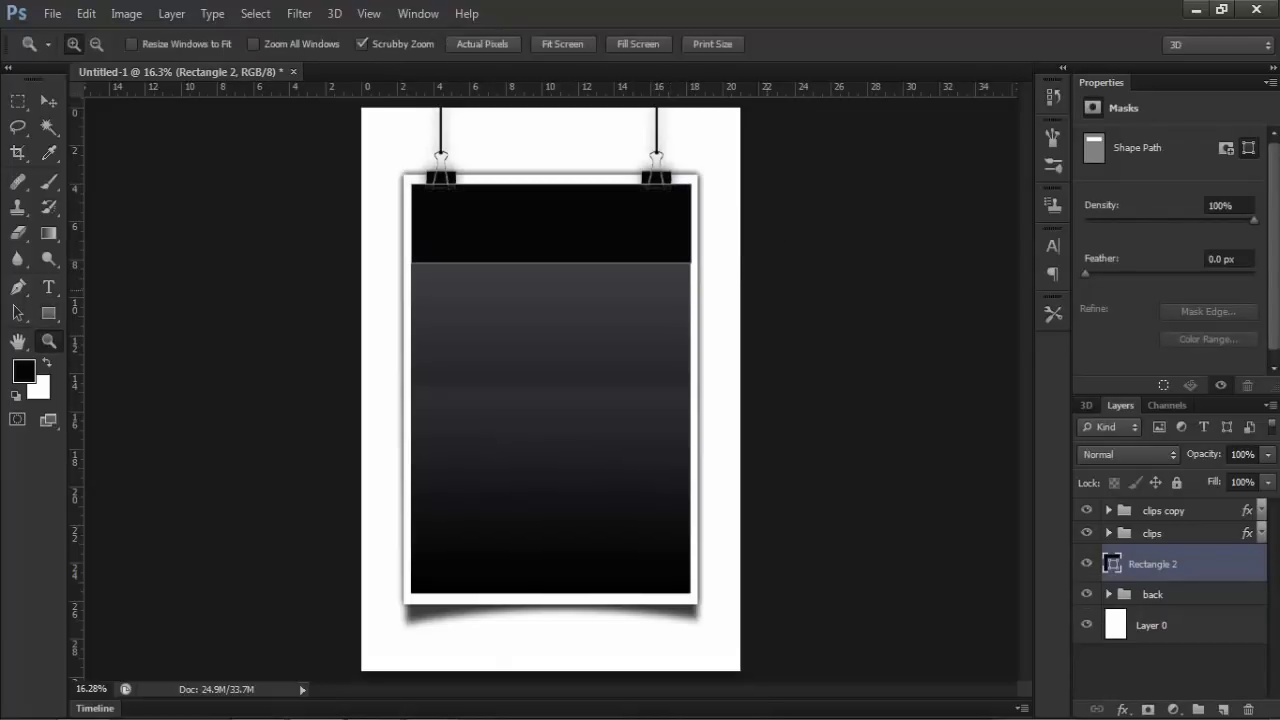
left_click(562, 230)
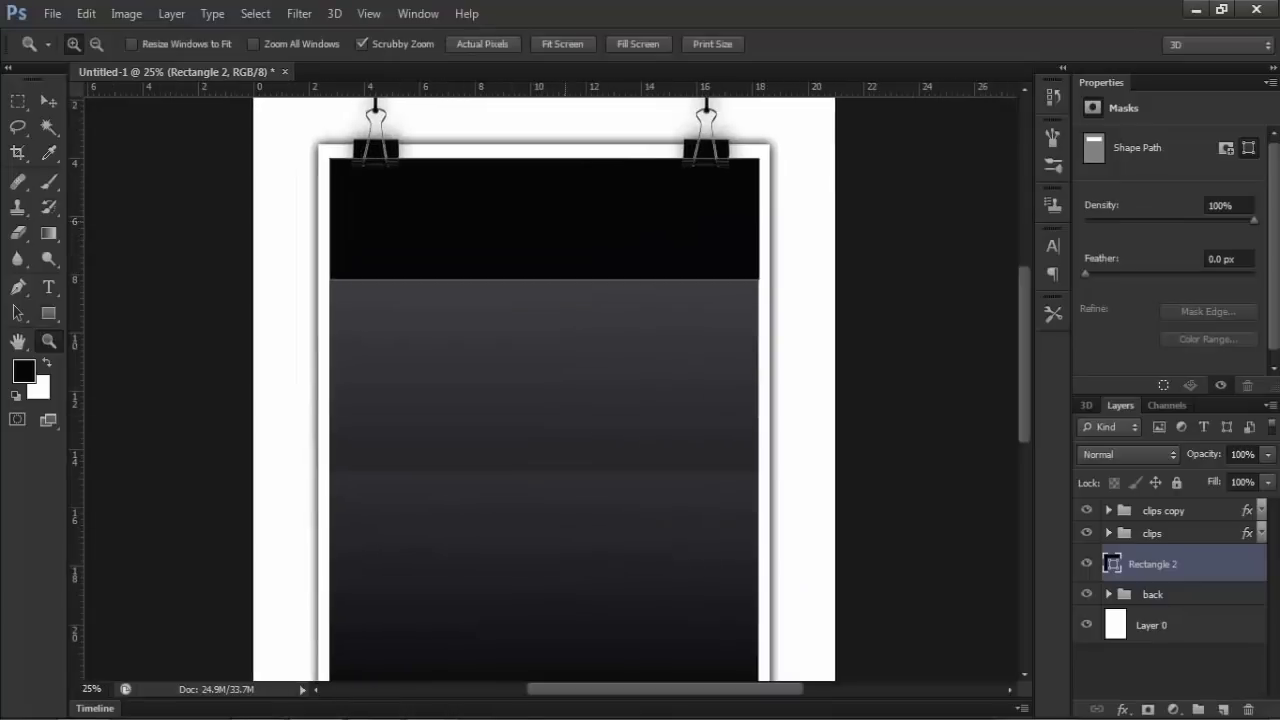
left_click(561, 238)
scroll(561, 400, "up", 1)
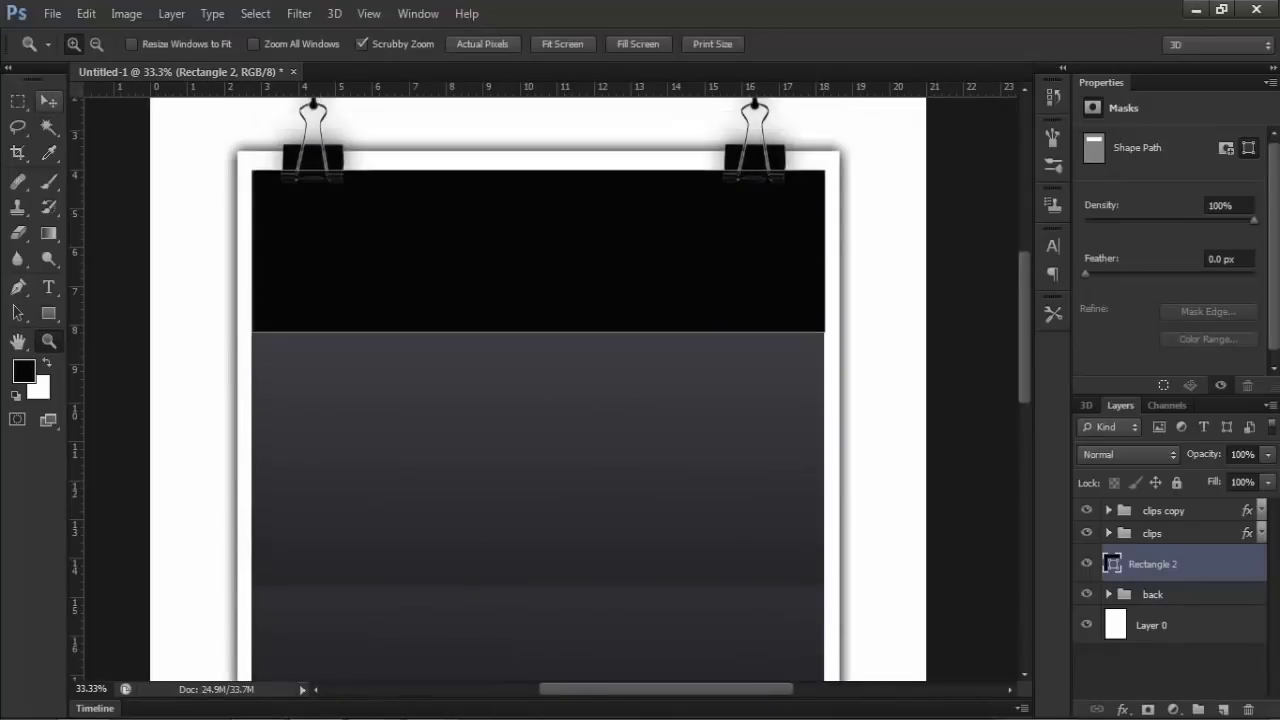
key("v")
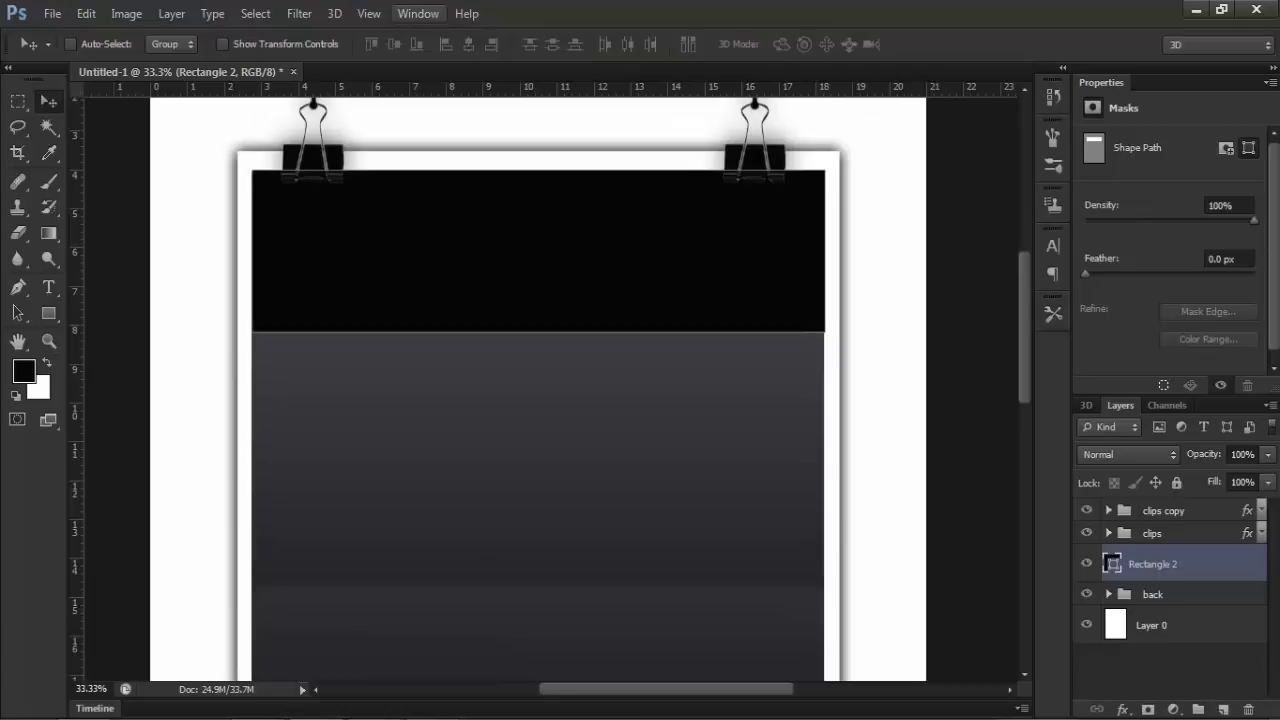
left_click(223, 44)
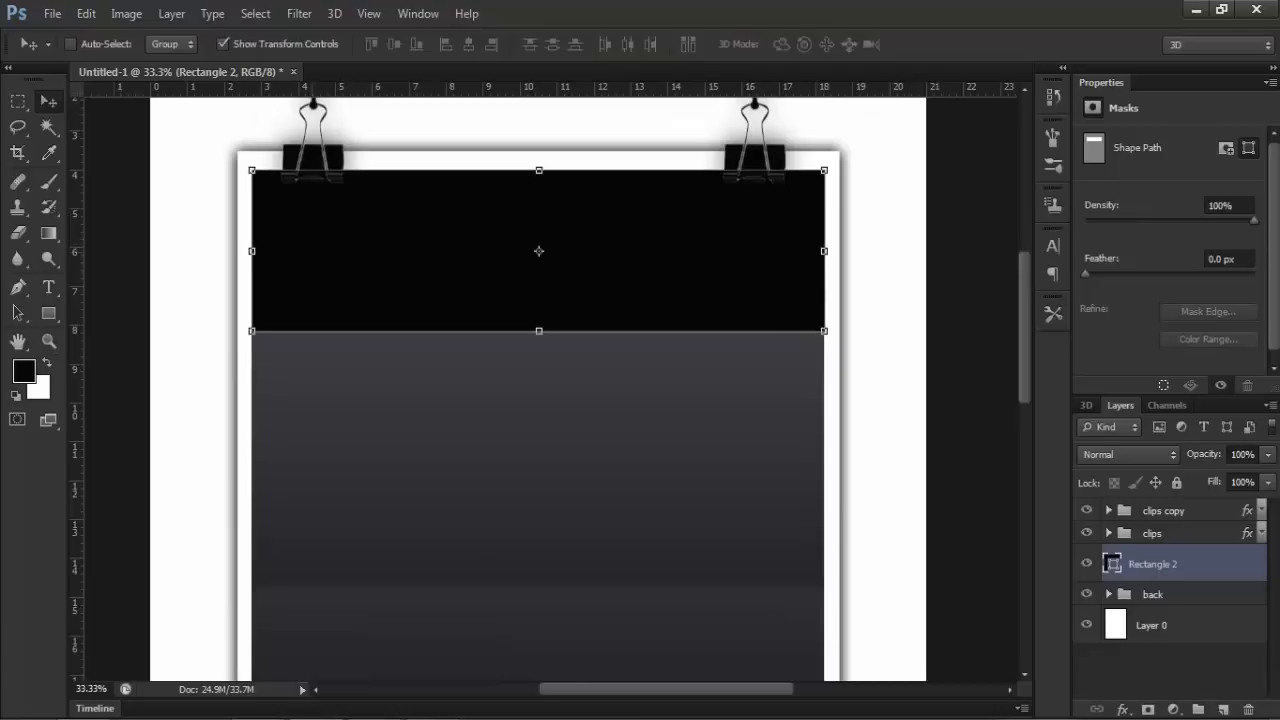
left_click_drag(251, 251, 263, 251)
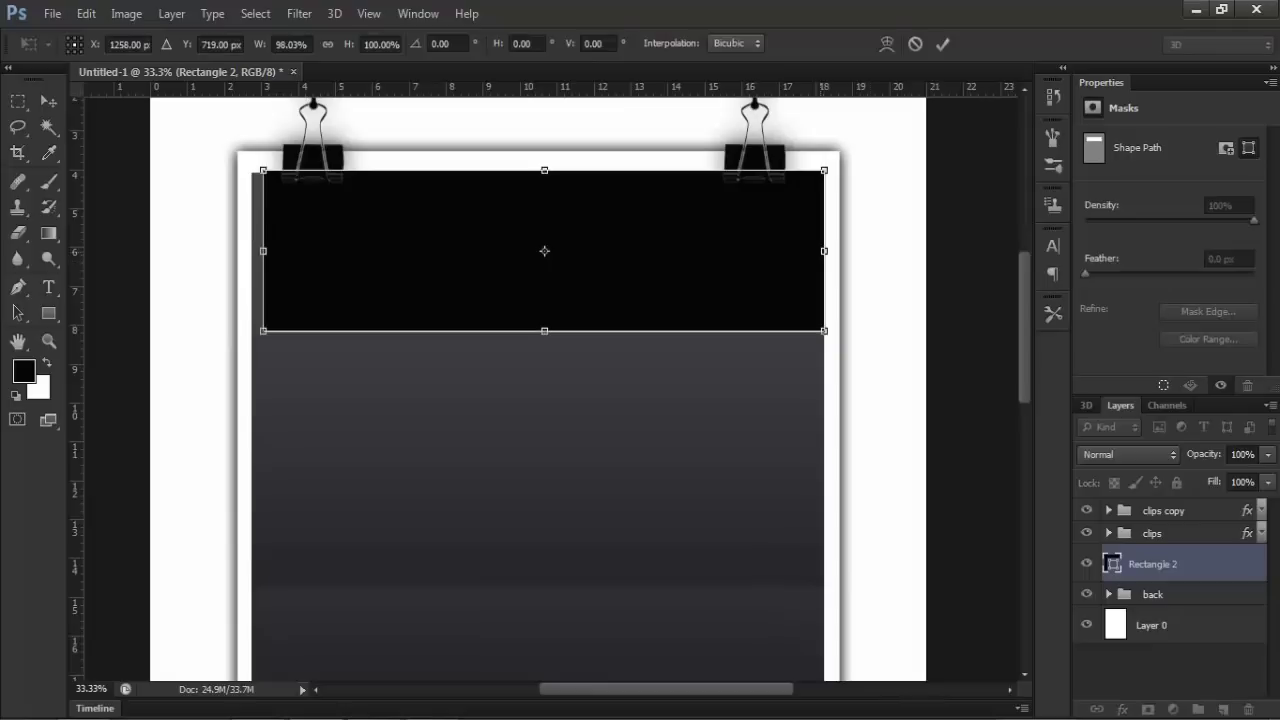
left_click_drag(824, 251, 815, 251)
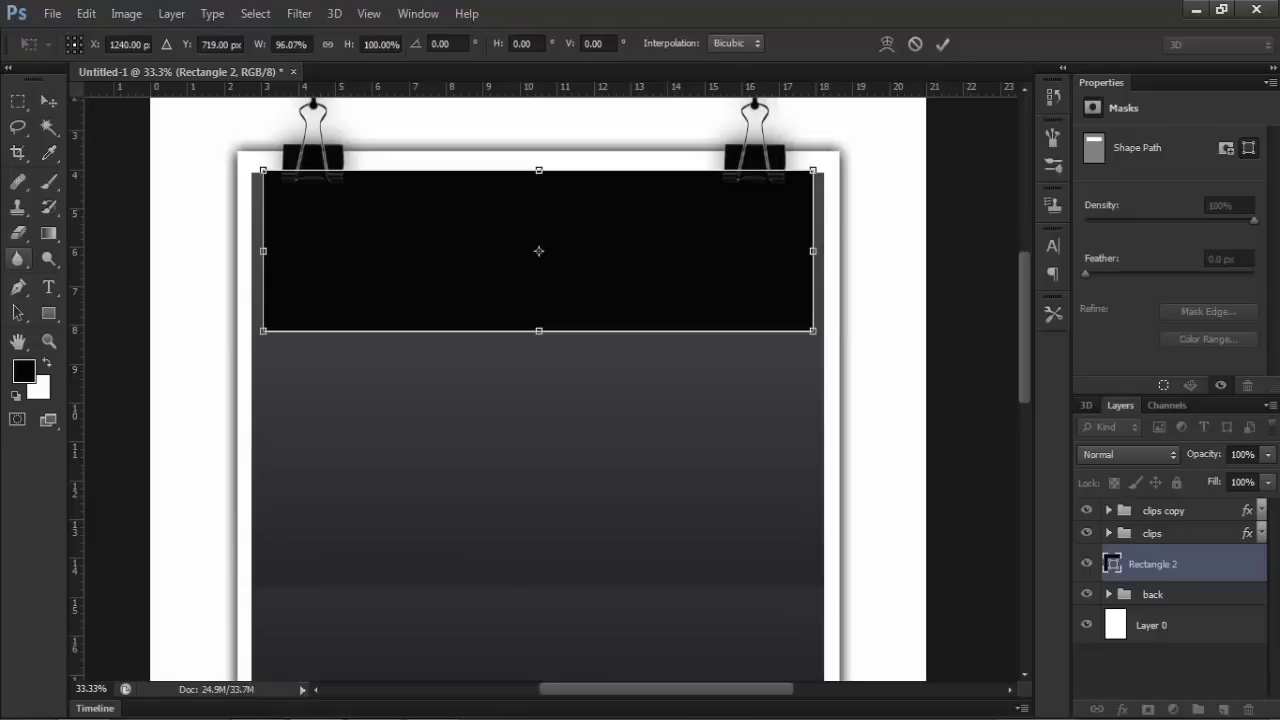
left_click(48, 340)
key("Return")
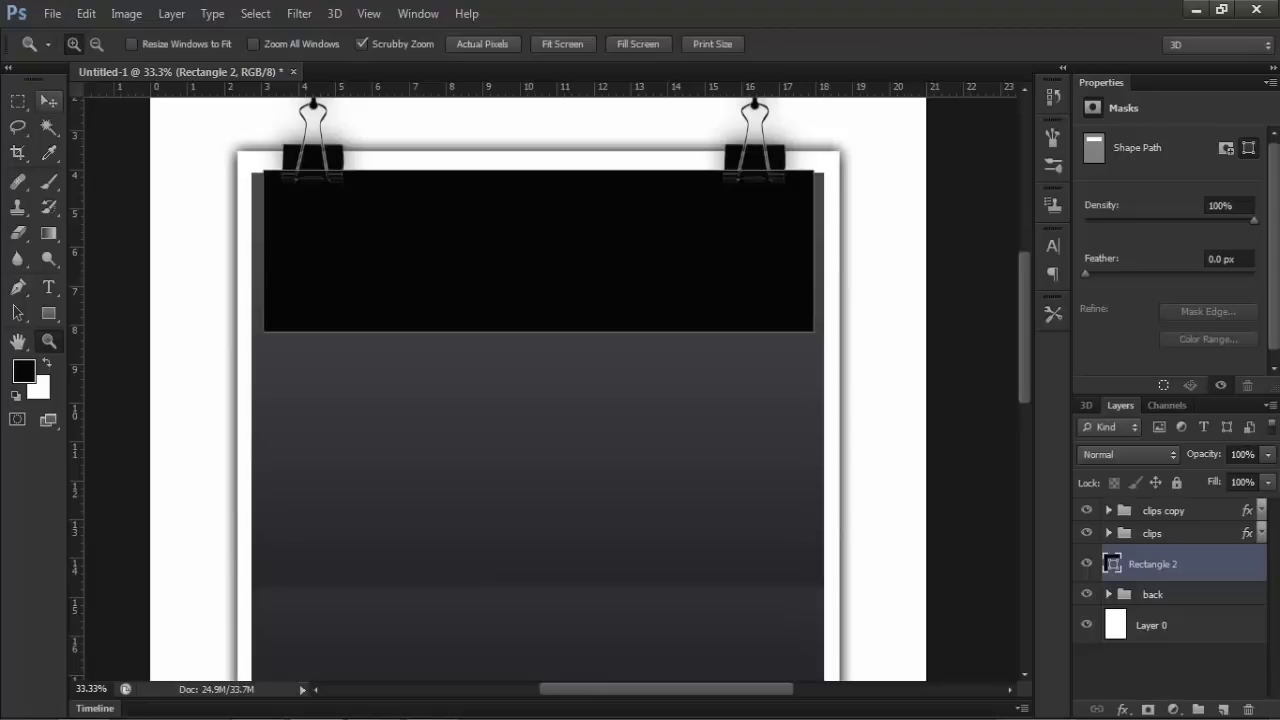
Nudge the black band down three arrow-key steps, leaving its layer style unchanged.
left_click(48, 101)
key("Down")
key("Down")
key("Down")
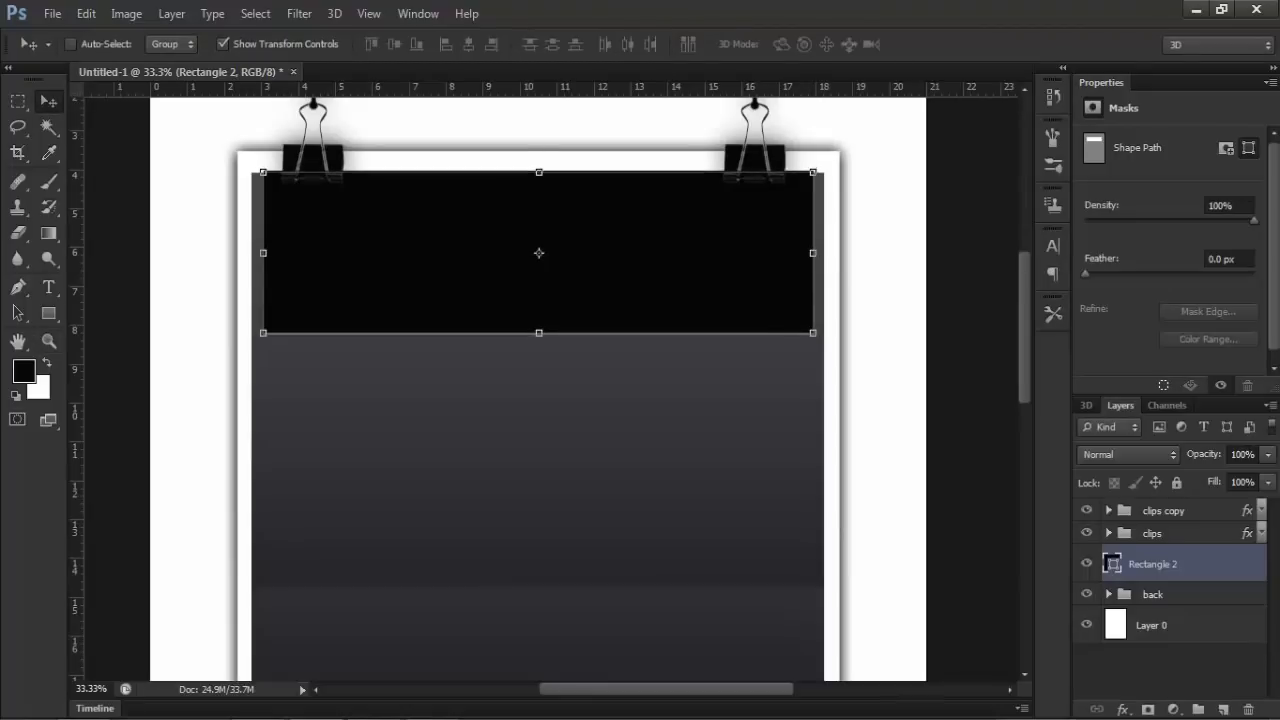
key("Down")
key("Down")
key("Down")
key("Down")
key("Down")
key("Down")
key("Down")
key("Down")
key("Down")
key("Down")
key("Down")
key("Down")
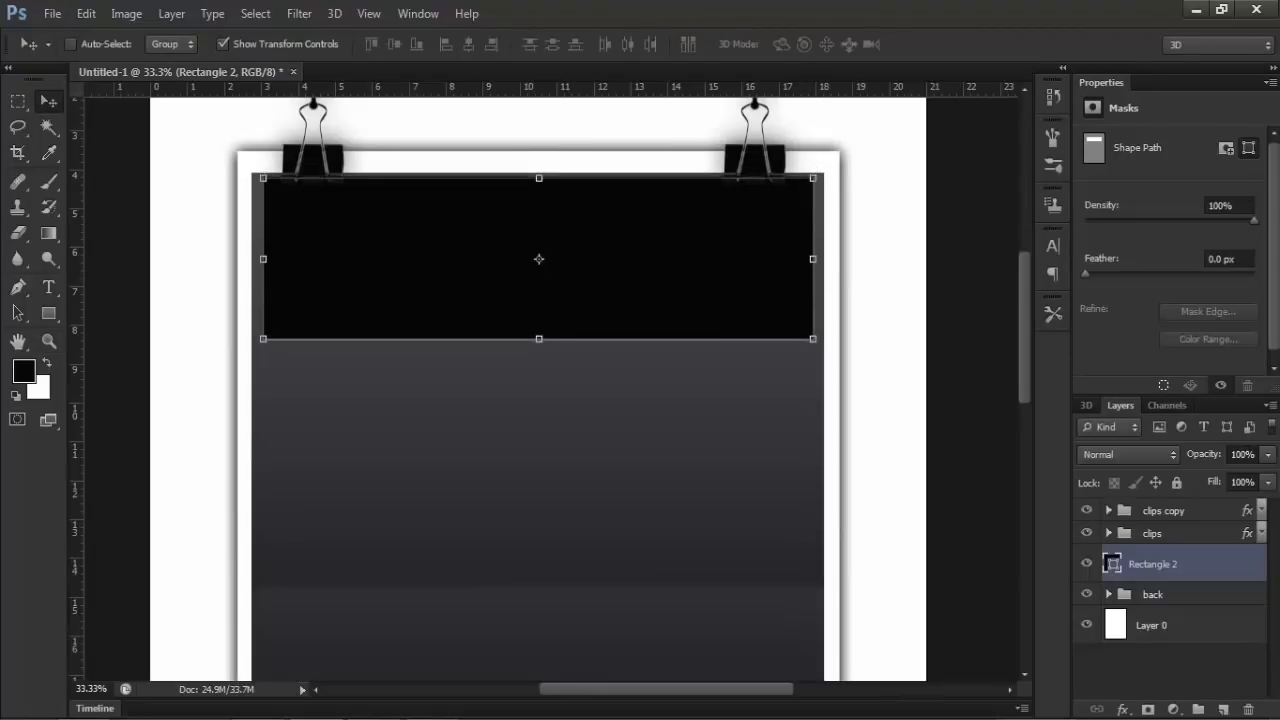
key("Down")
key("Down")
key("z")
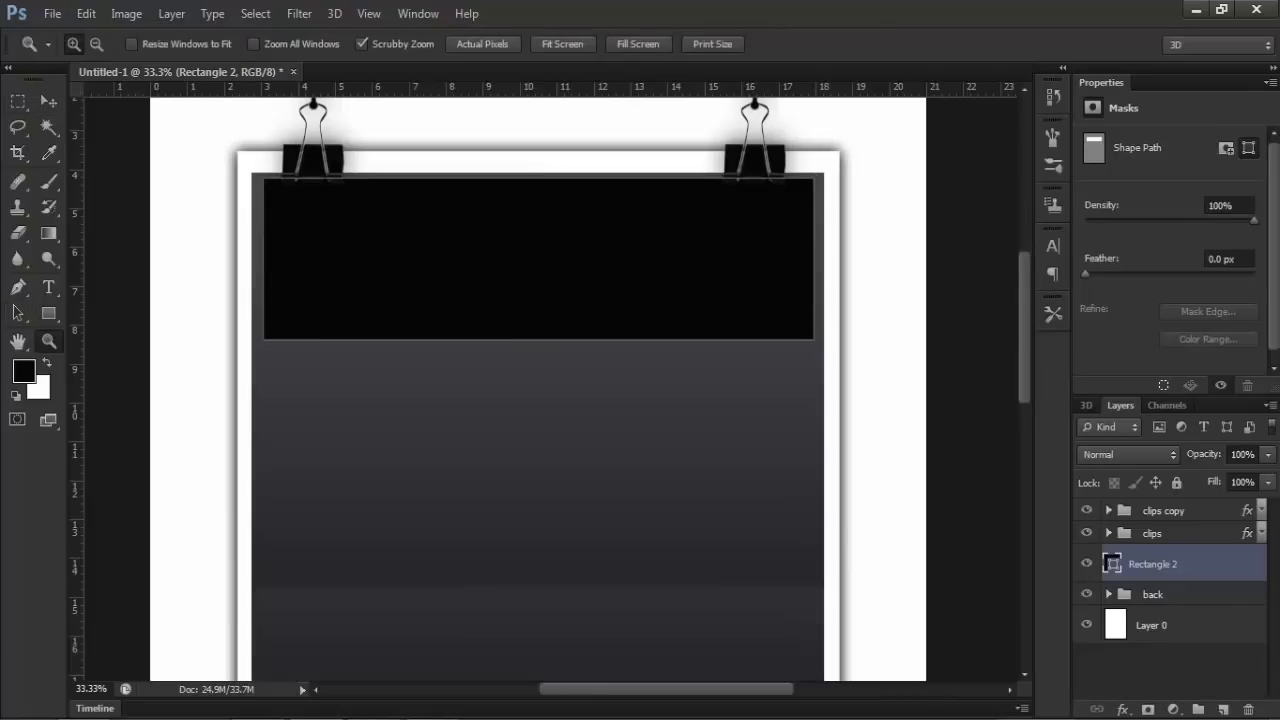
double_click(1210, 564)
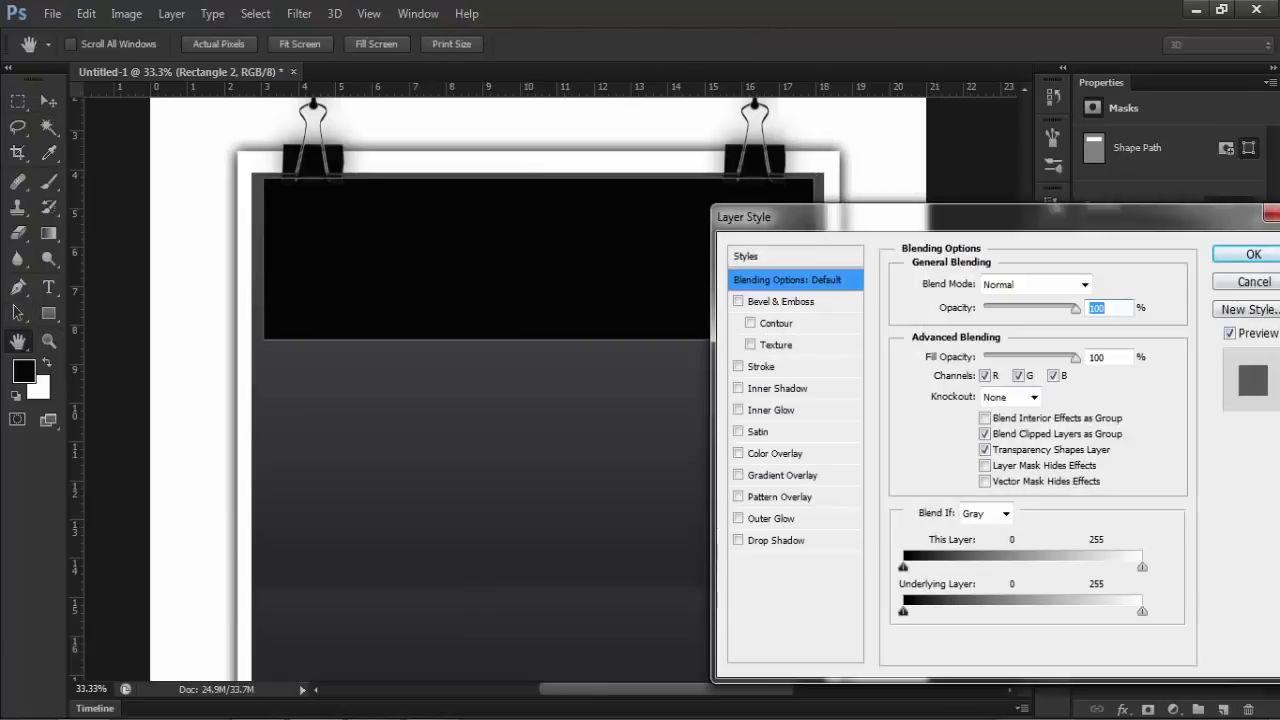
key("Escape")
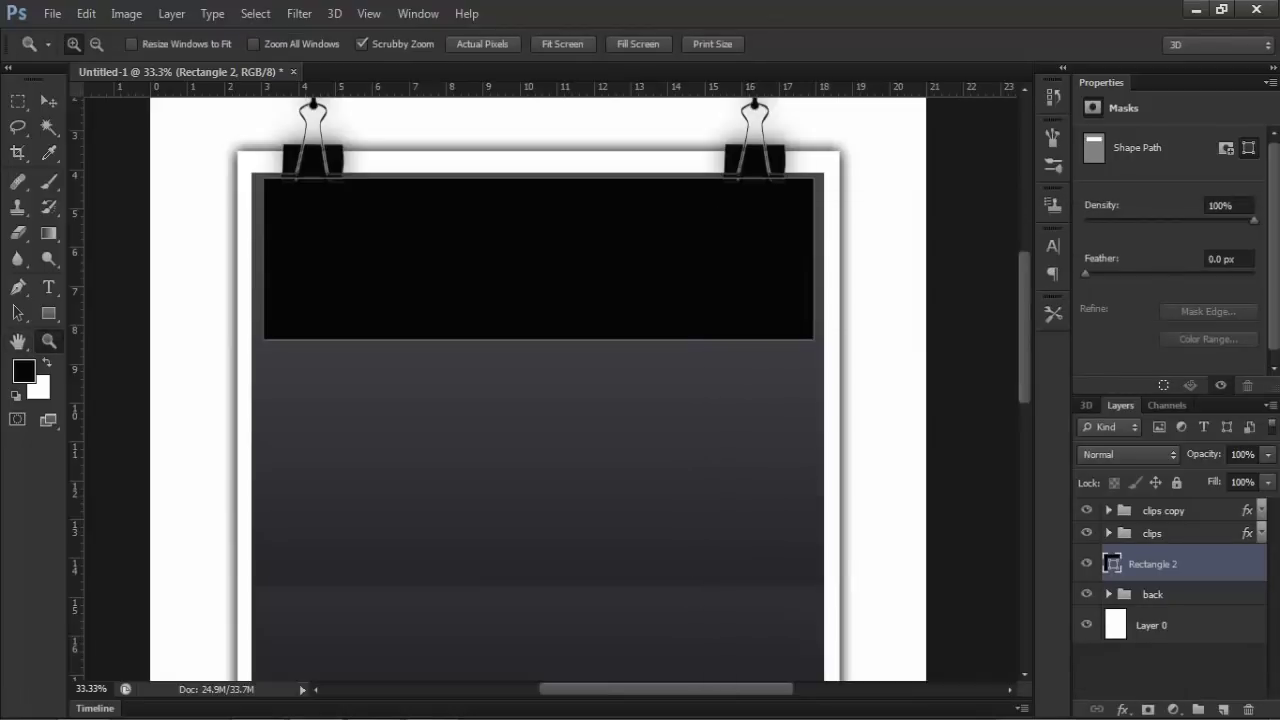
Rasterize Rectangle 2 and add a Gradient Overlay, trying a red preset.
right_click(1190, 564)
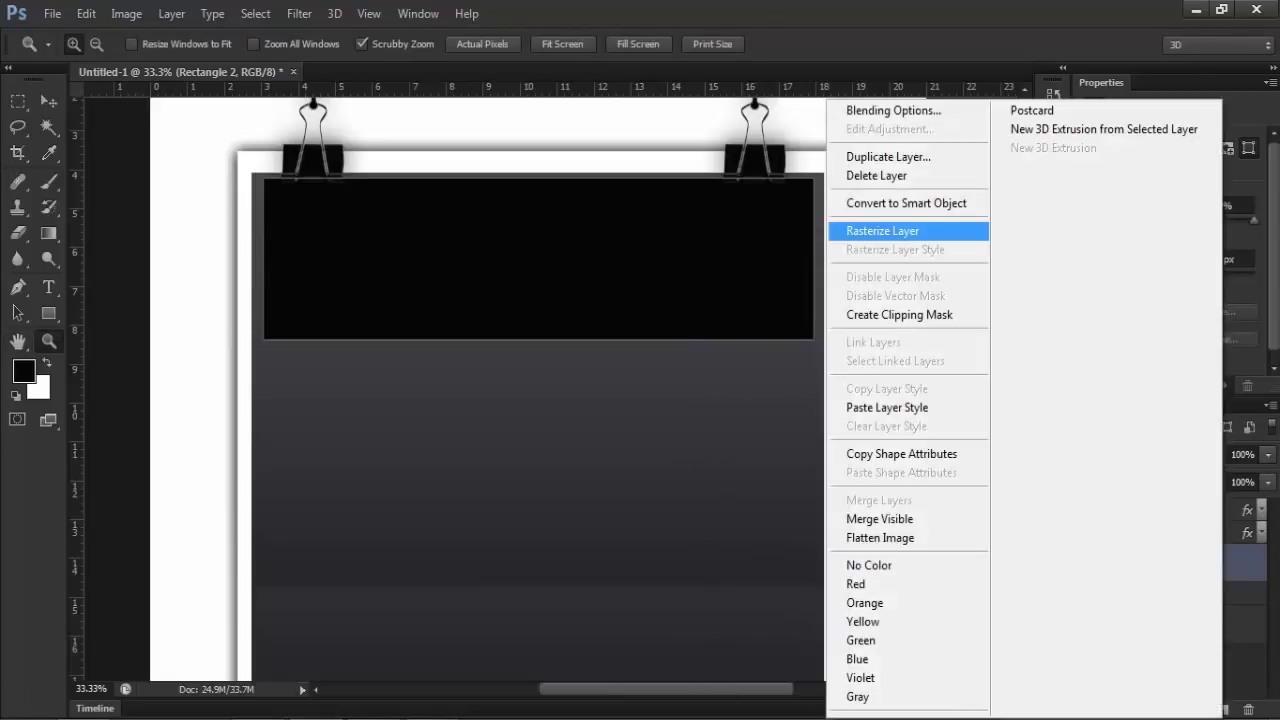
left_click(882, 230)
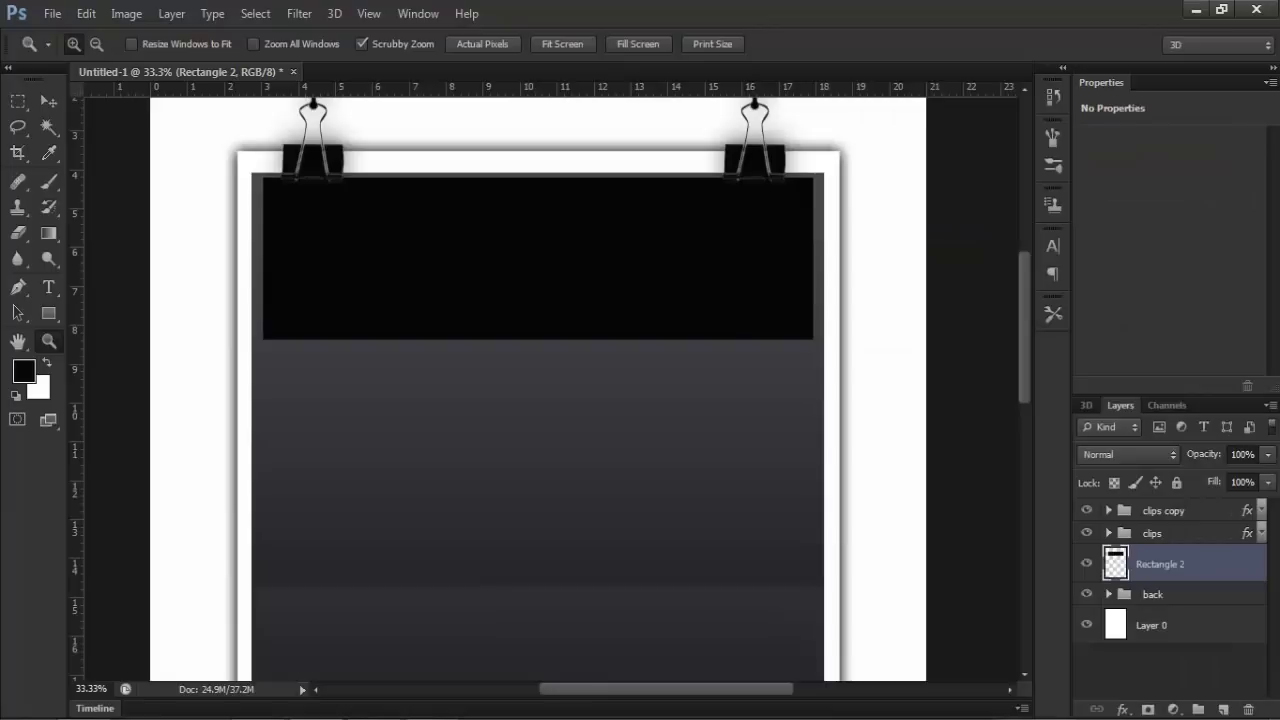
double_click(1190, 564)
left_click(782, 475)
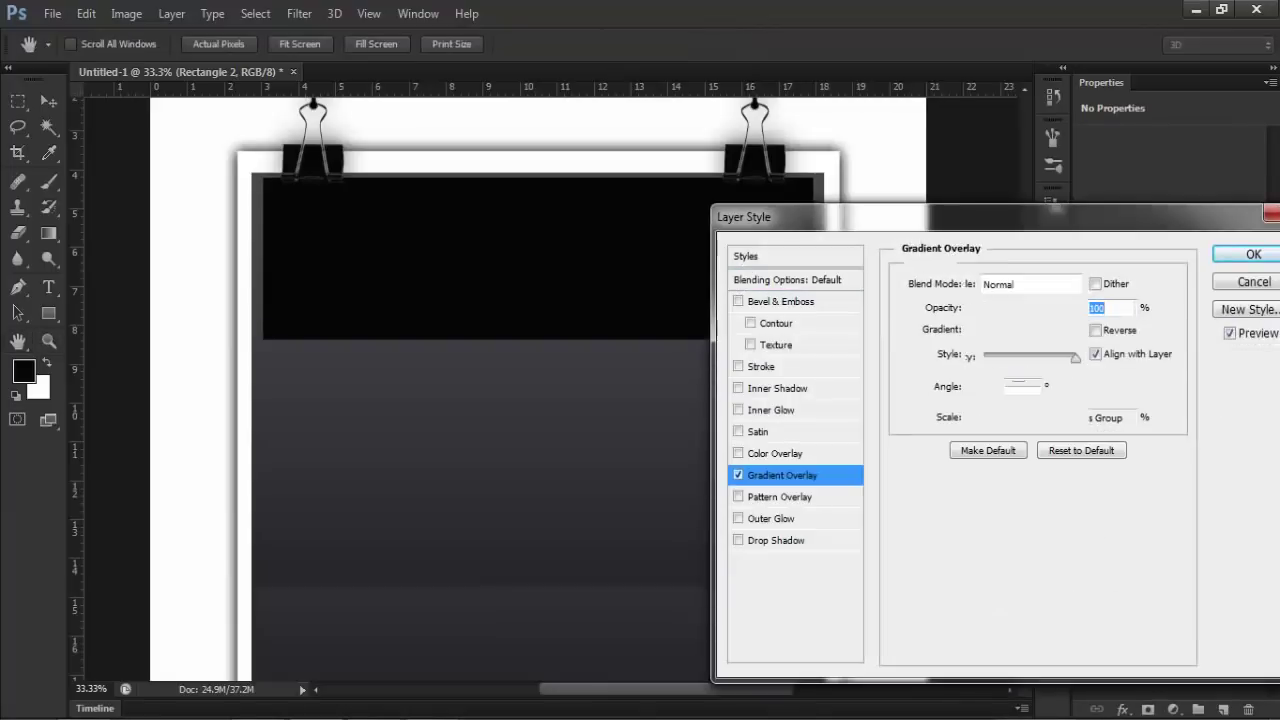
left_click(1072, 330)
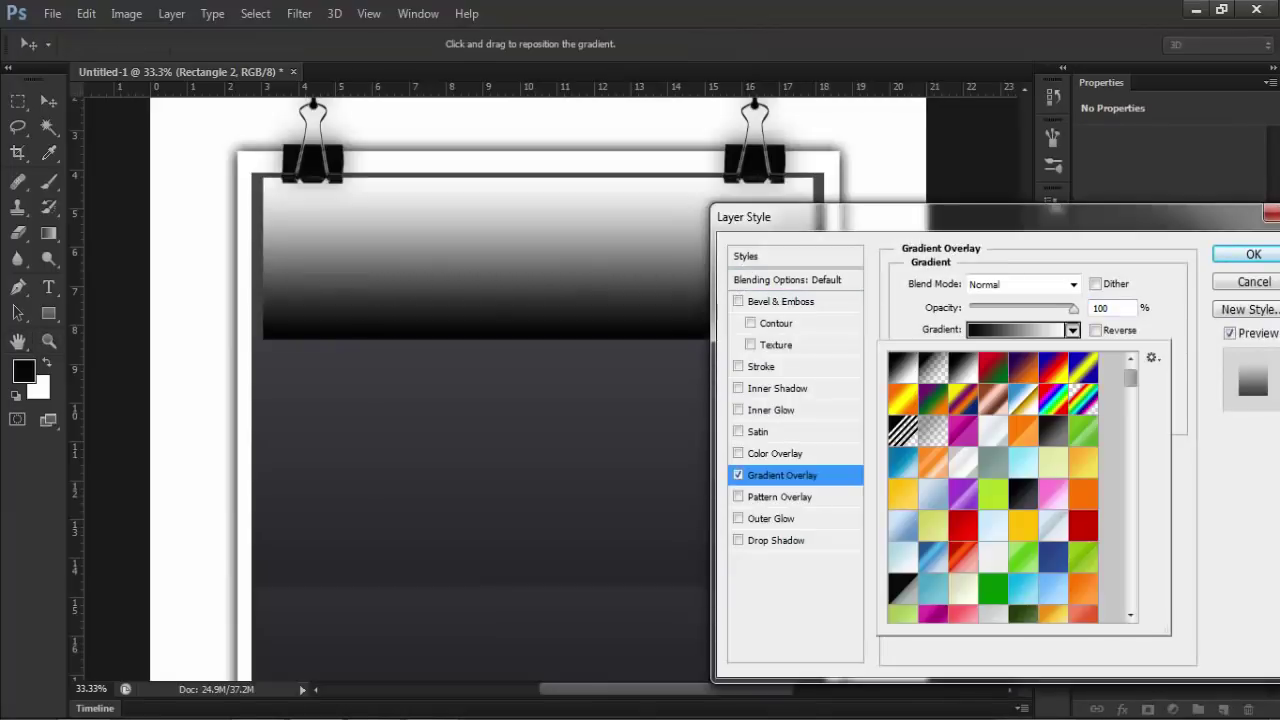
left_click(1053, 430)
left_click(963, 525)
Apply a dark crimson gradient preset to the band and duplicate the layer.
scroll(993, 487, "down", 2)
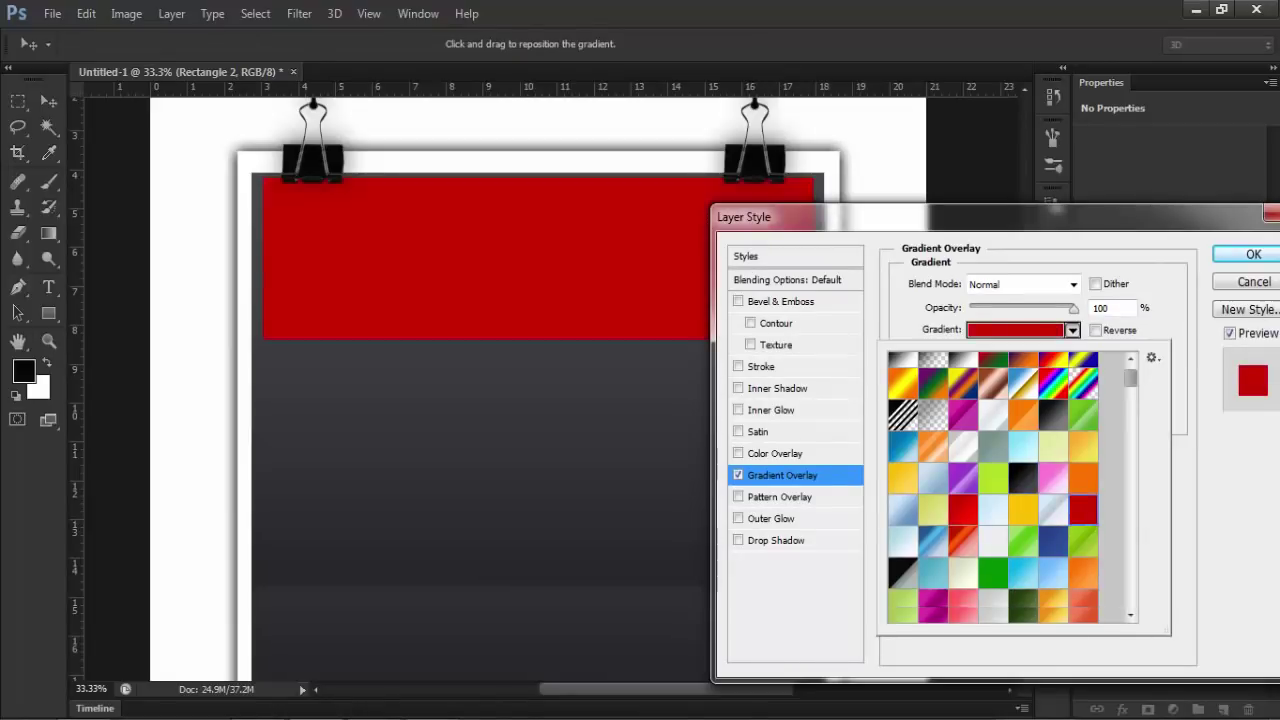
scroll(993, 487, "down", 3)
scroll(993, 487, "down", 2)
scroll(994, 488, "down", 2)
scroll(994, 488, "down", 1)
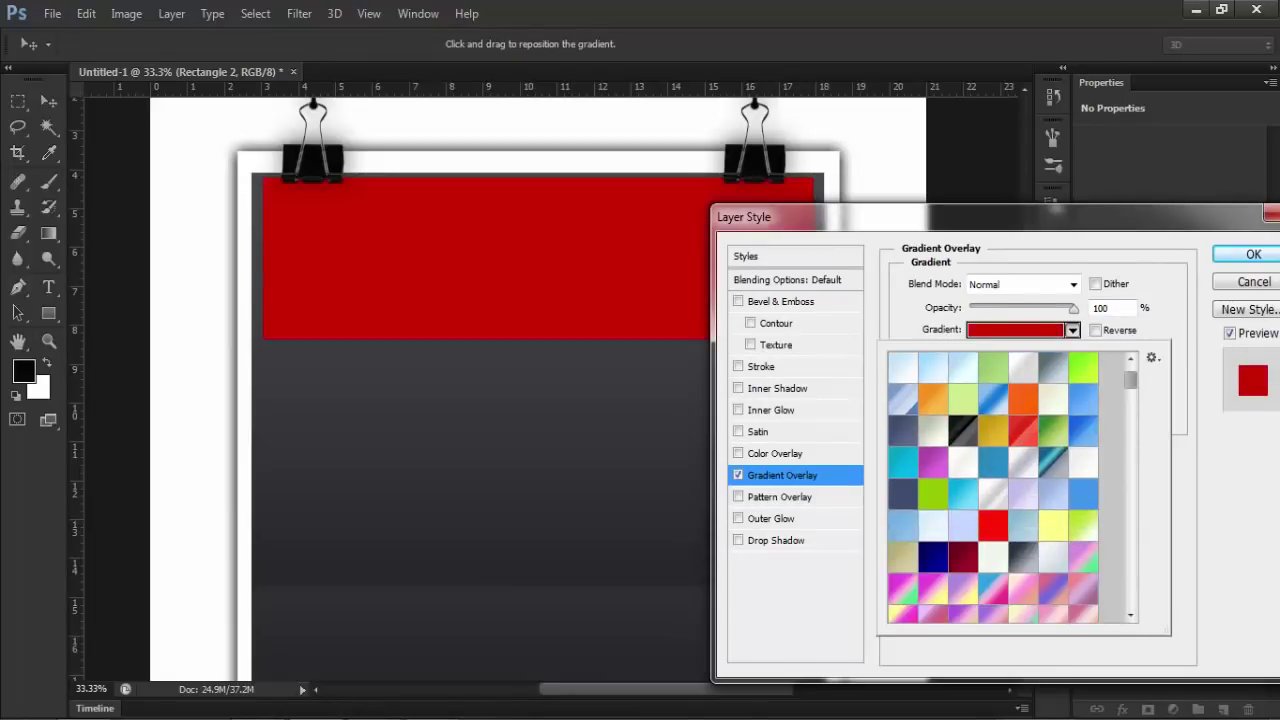
left_click(963, 557)
scroll(994, 488, "down", 1)
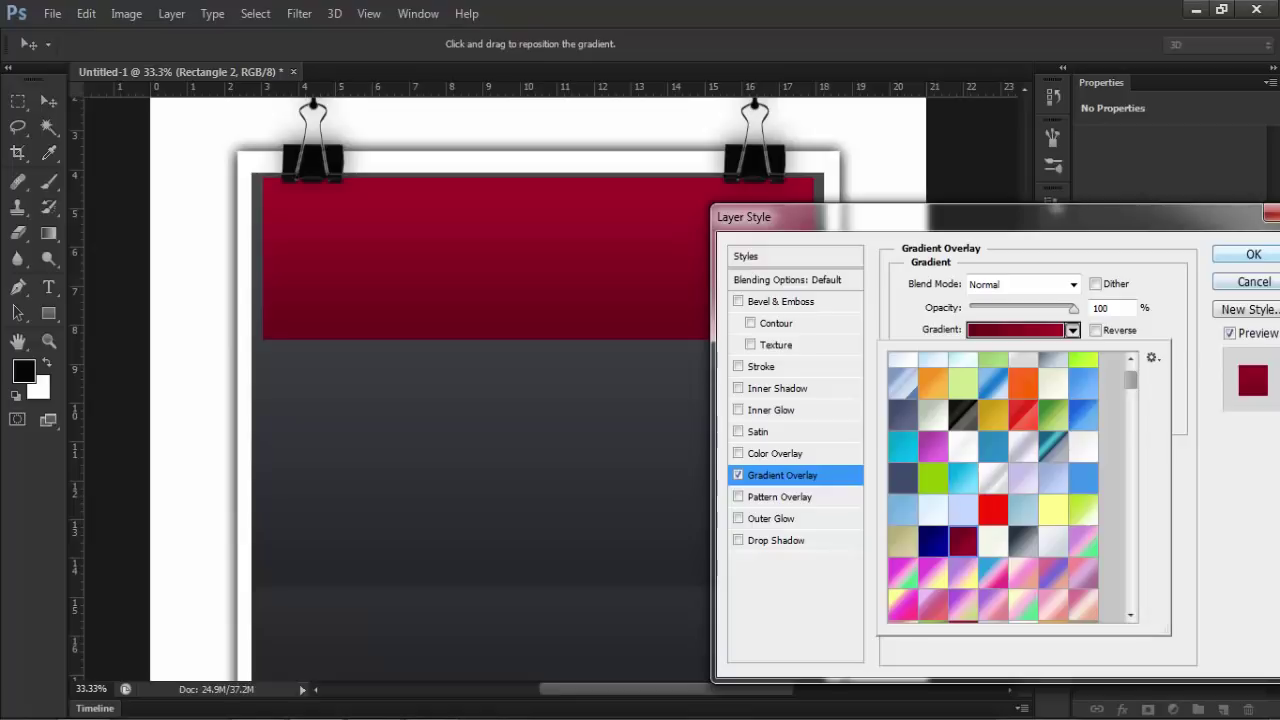
key("Escape")
key("Return")
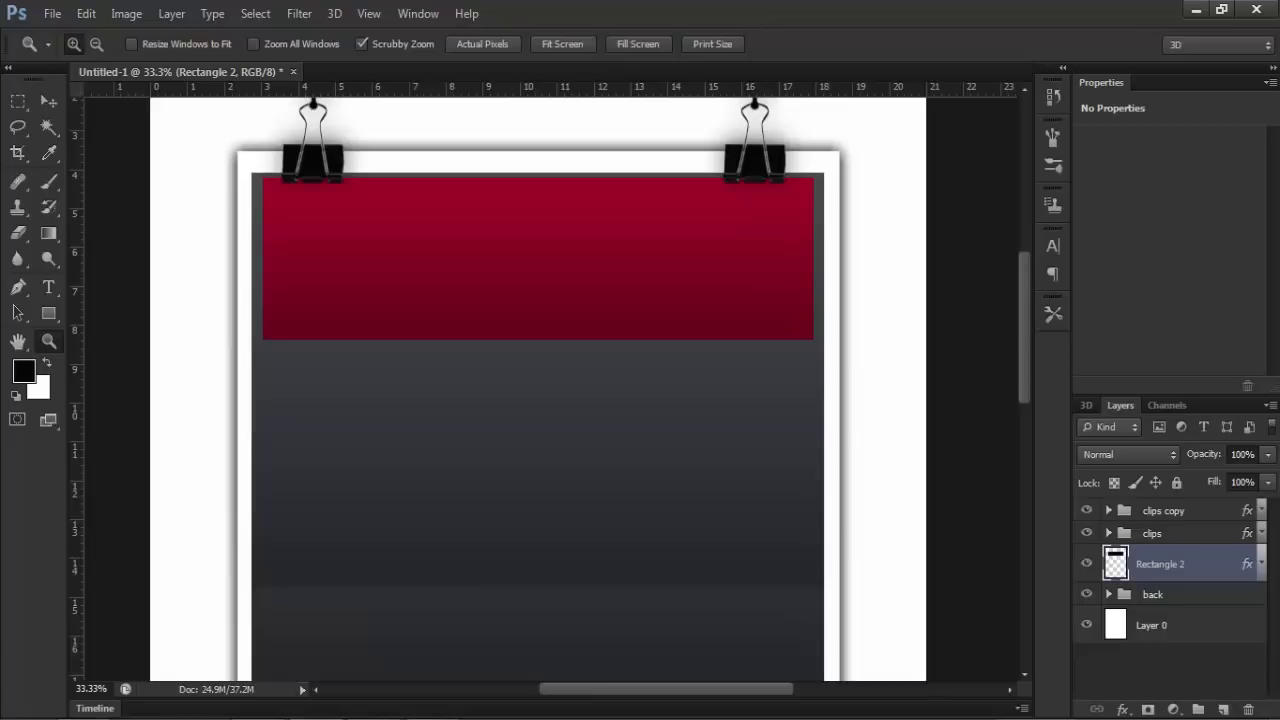
key("ctrl+j")
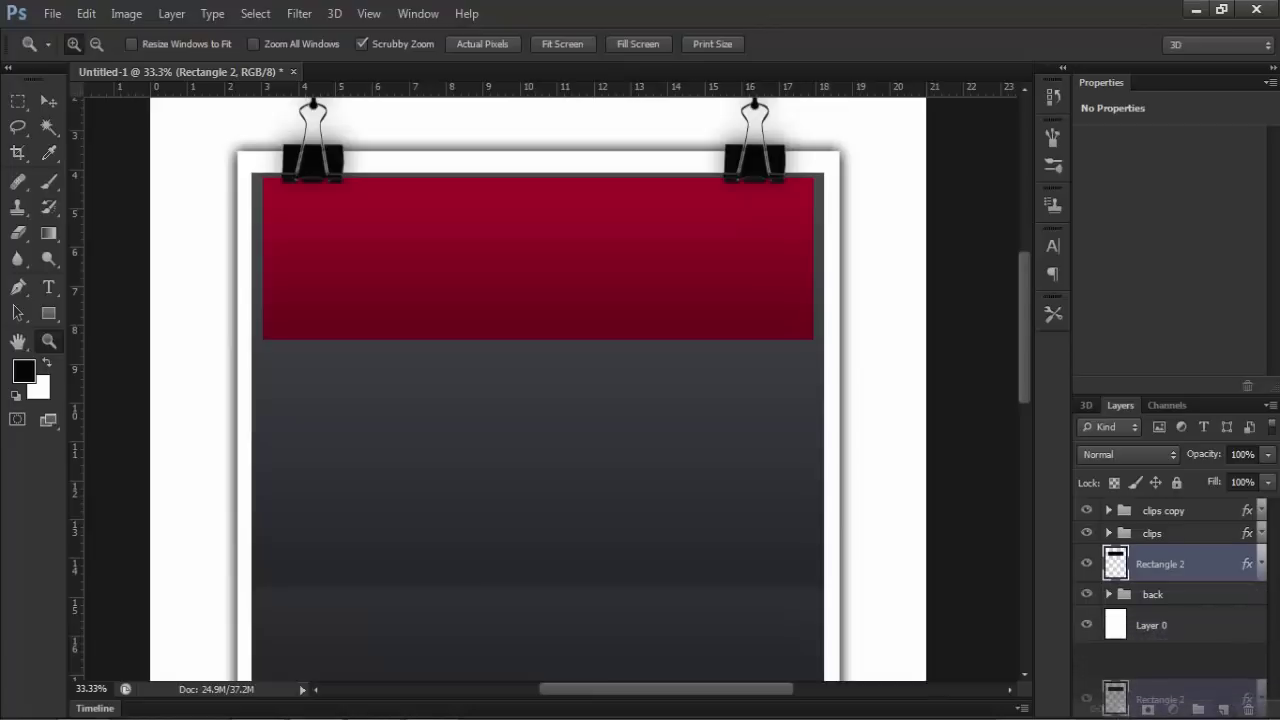
Clear the gradient layer style from the original Rectangle 2 layer.
left_click(1160, 602)
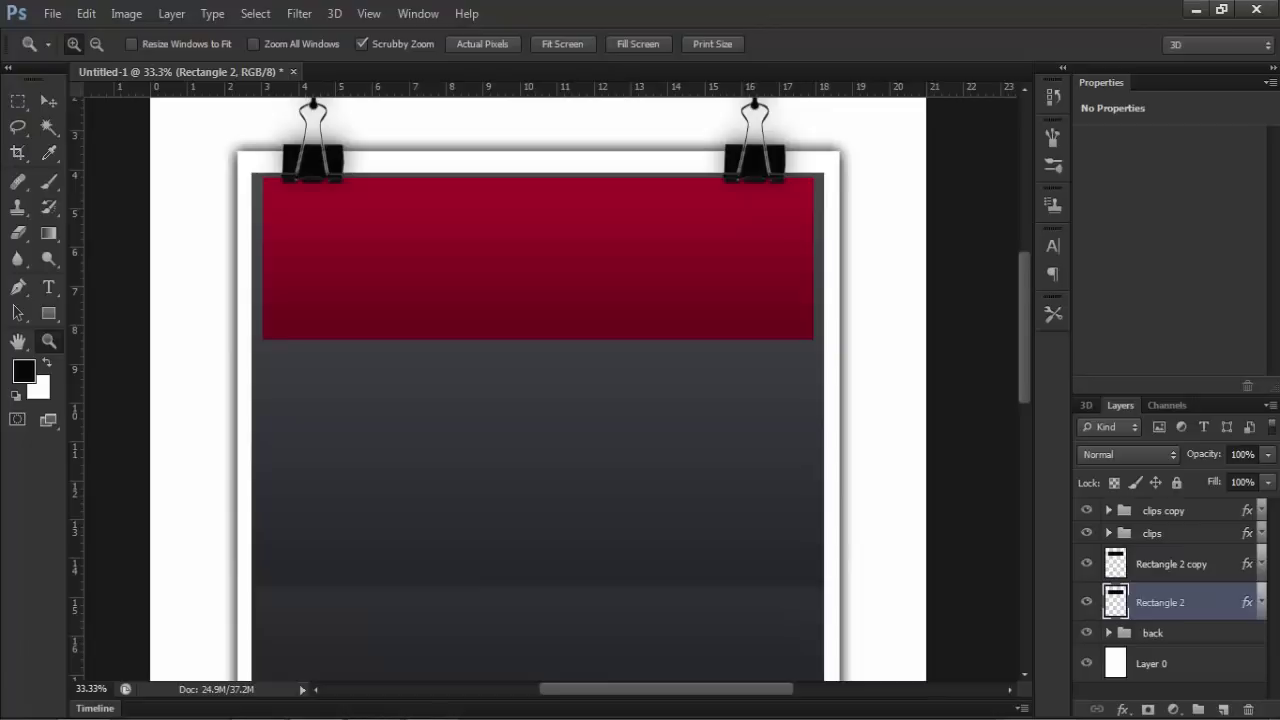
right_click(1190, 602)
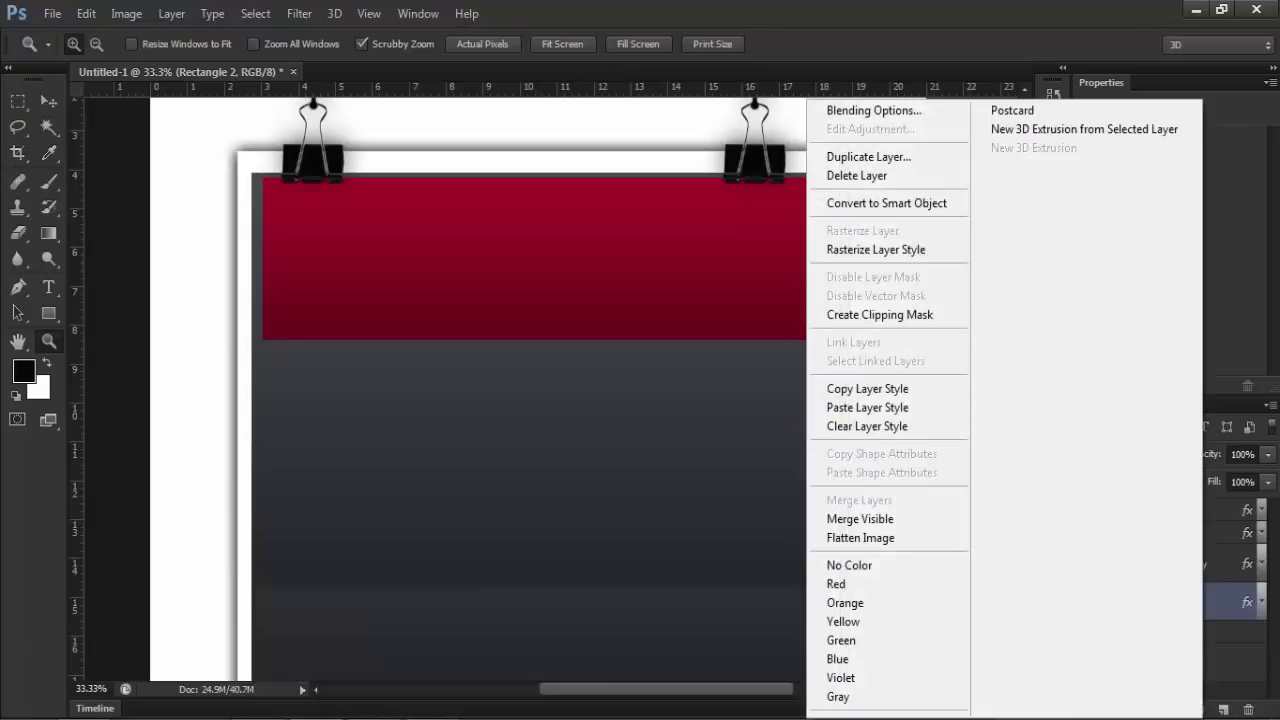
left_click(867, 426)
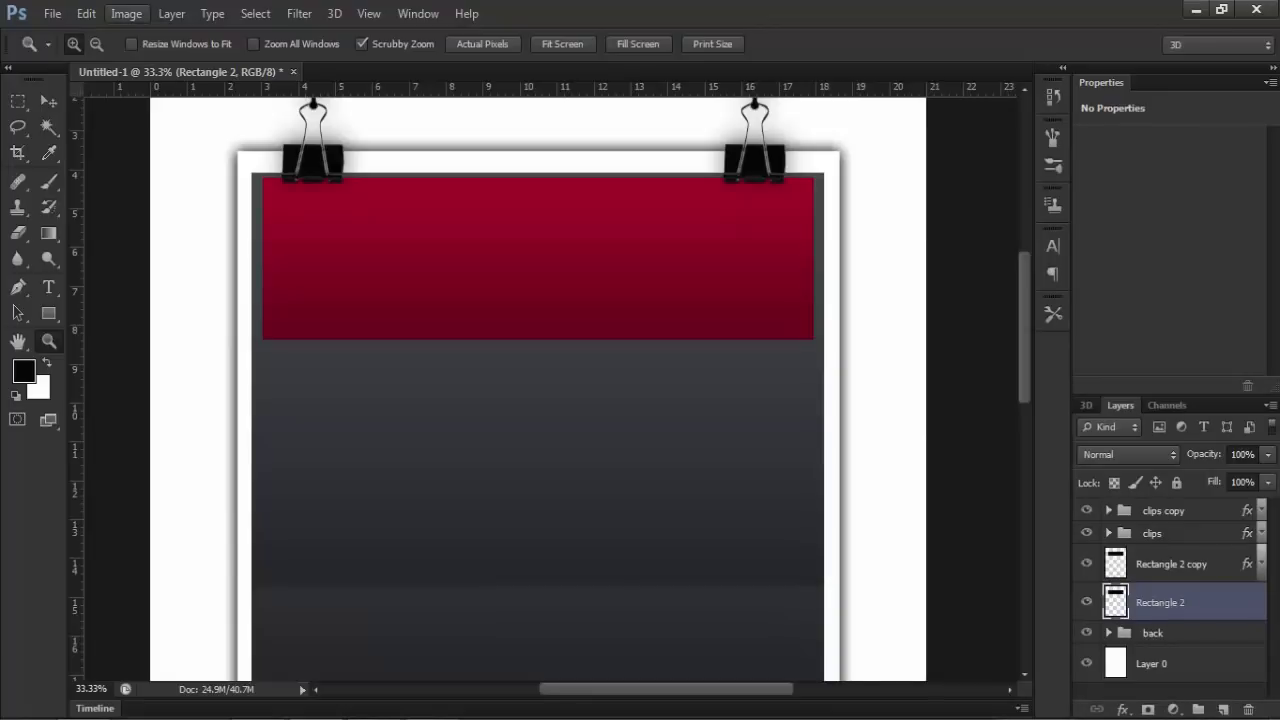
Warp Rectangle 2 so both bottom corners droop into a curved lower edge.
left_click(86, 13)
mouse_move(148, 381)
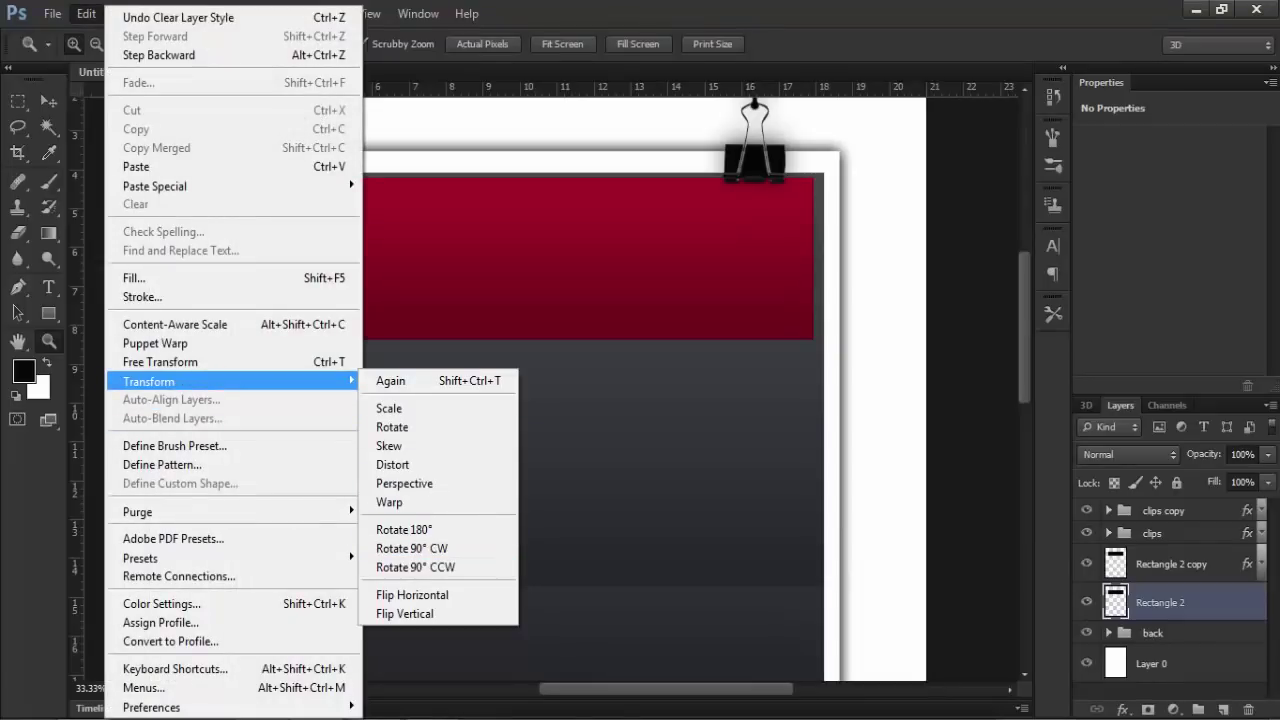
left_click(390, 502)
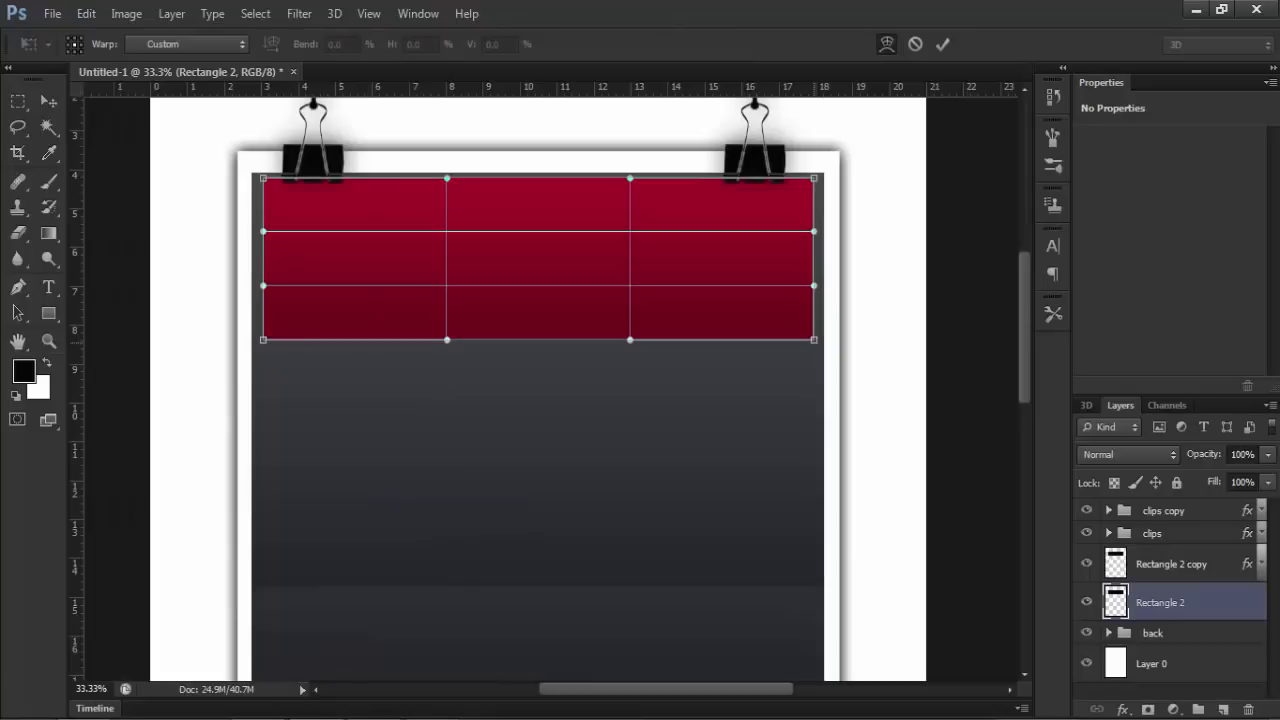
left_click_drag(814, 340, 814, 361)
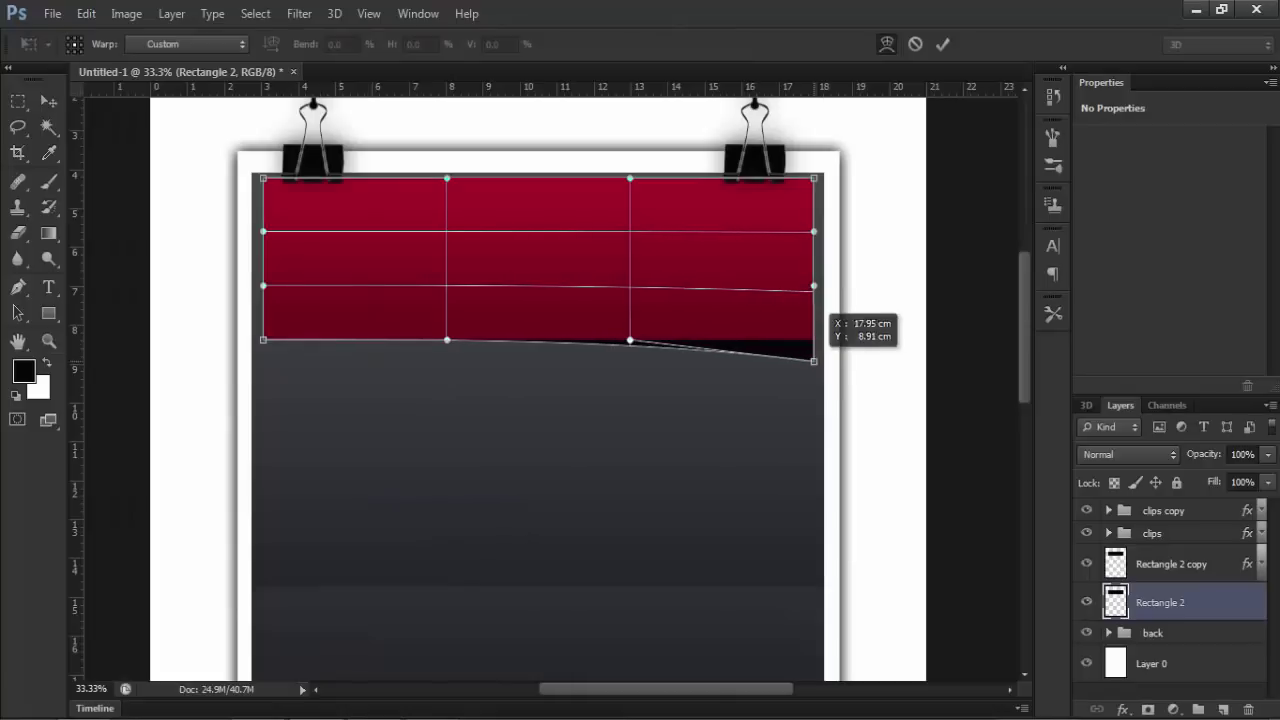
left_click_drag(263, 340, 265, 357)
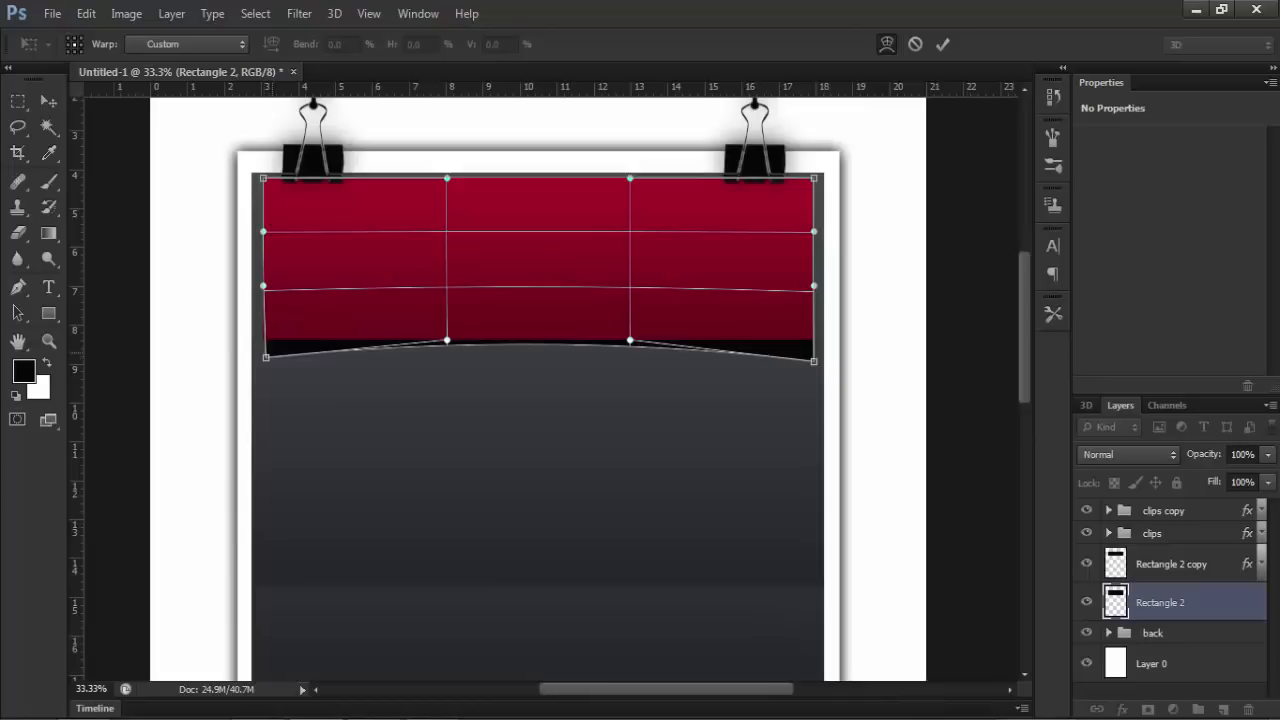
key("z")
key("Return")
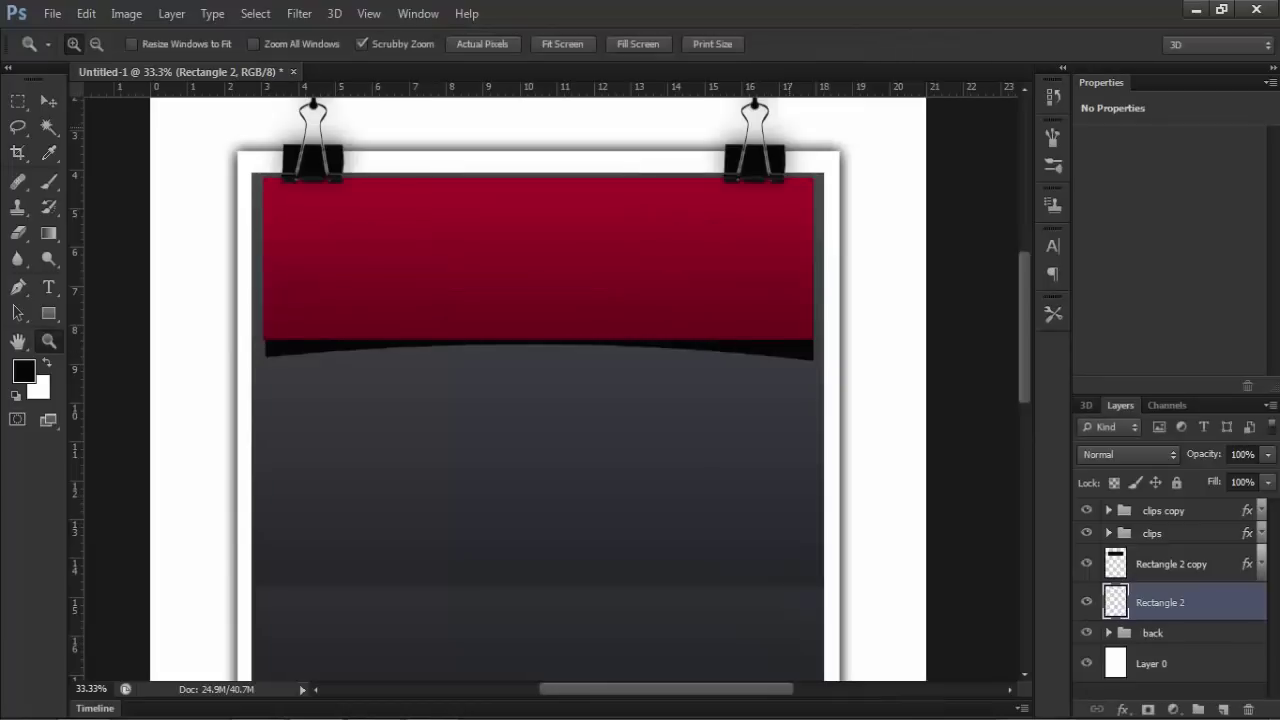
Apply a Gaussian Blur of about 38.7 pixels to the warped Rectangle 2.
left_click(299, 13)
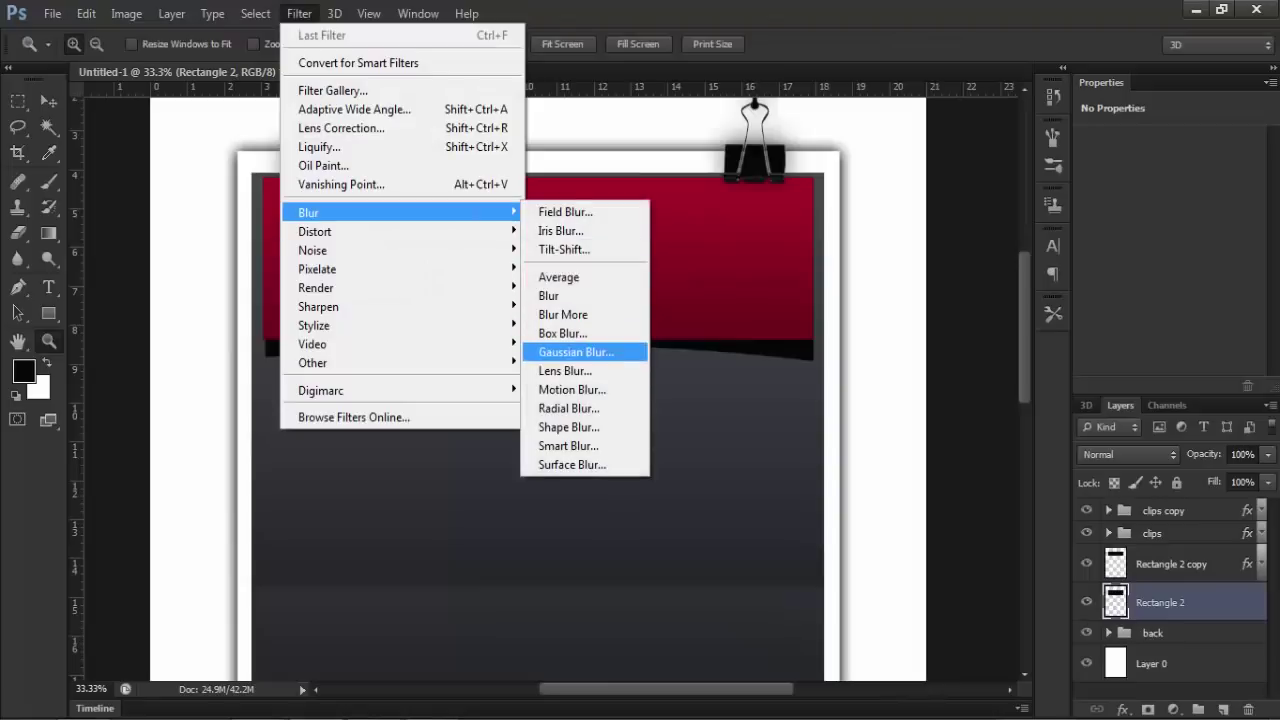
left_click(575, 352)
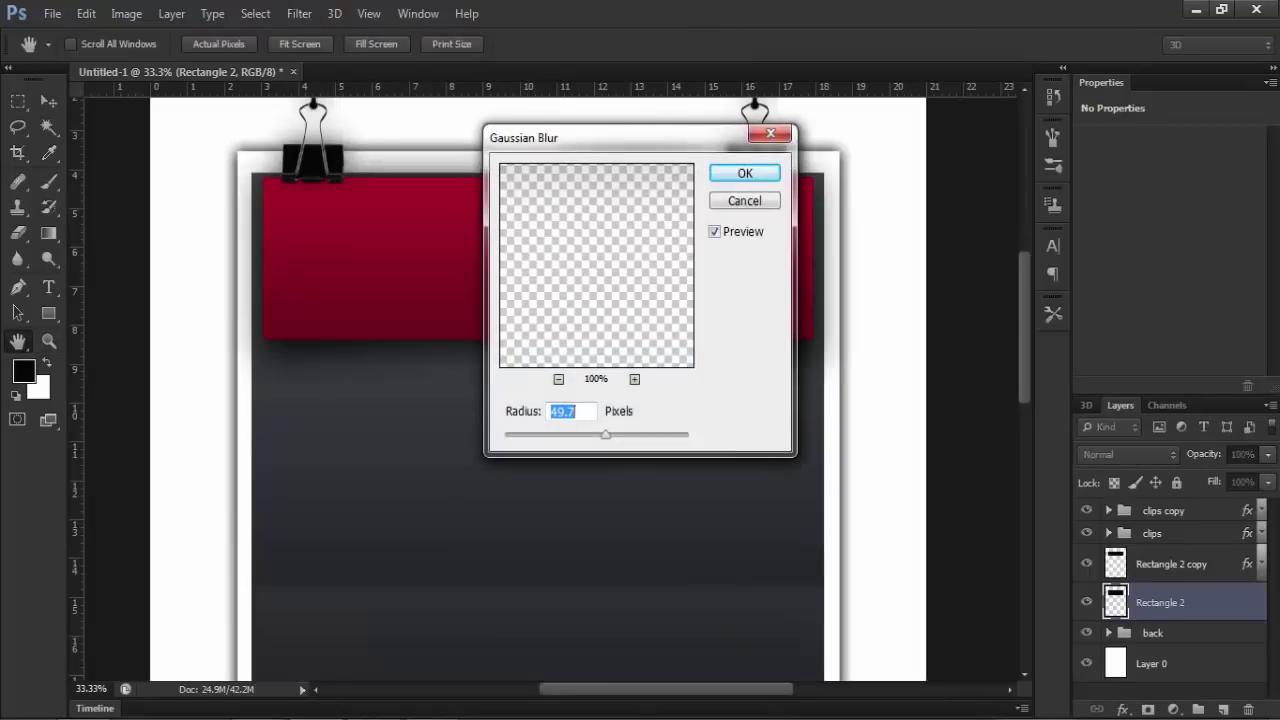
left_click_drag(605, 434, 598, 434)
mouse_move(620, 137)
left_mouse_down()
mouse_move(923, 283)
mouse_move(783, 455)
mouse_move(780, 369)
left_mouse_up()
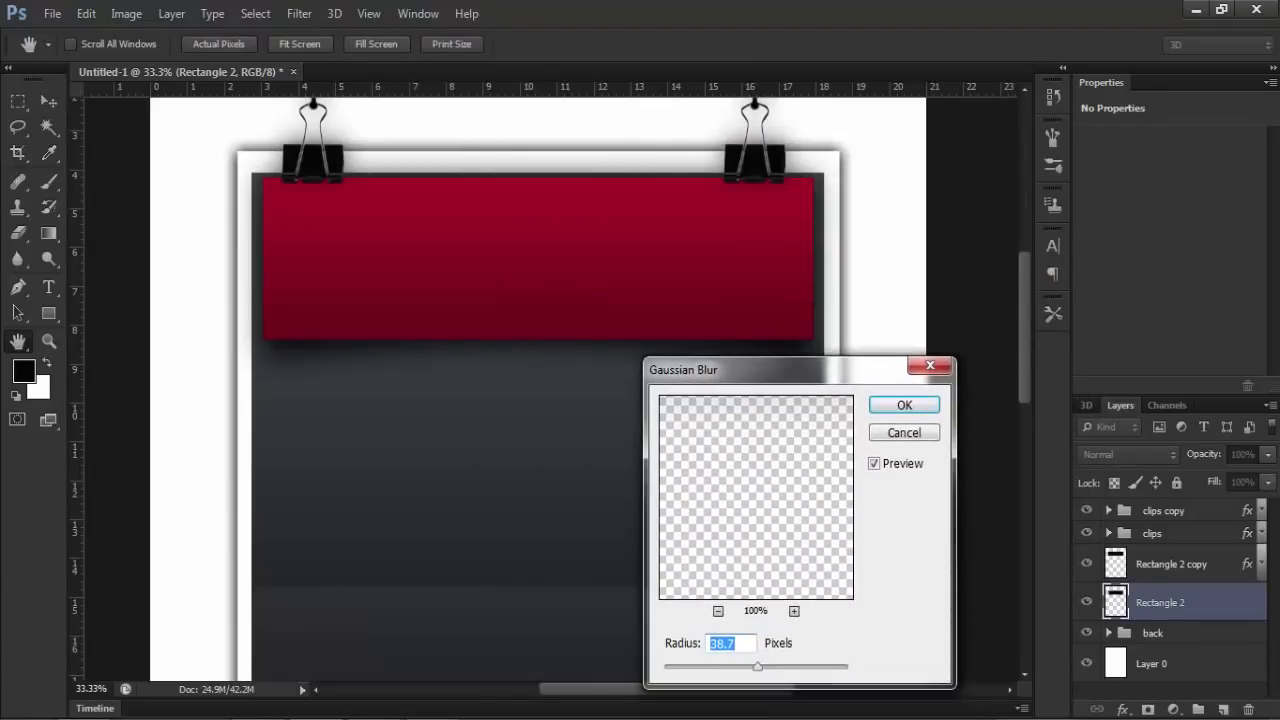
key("Return")
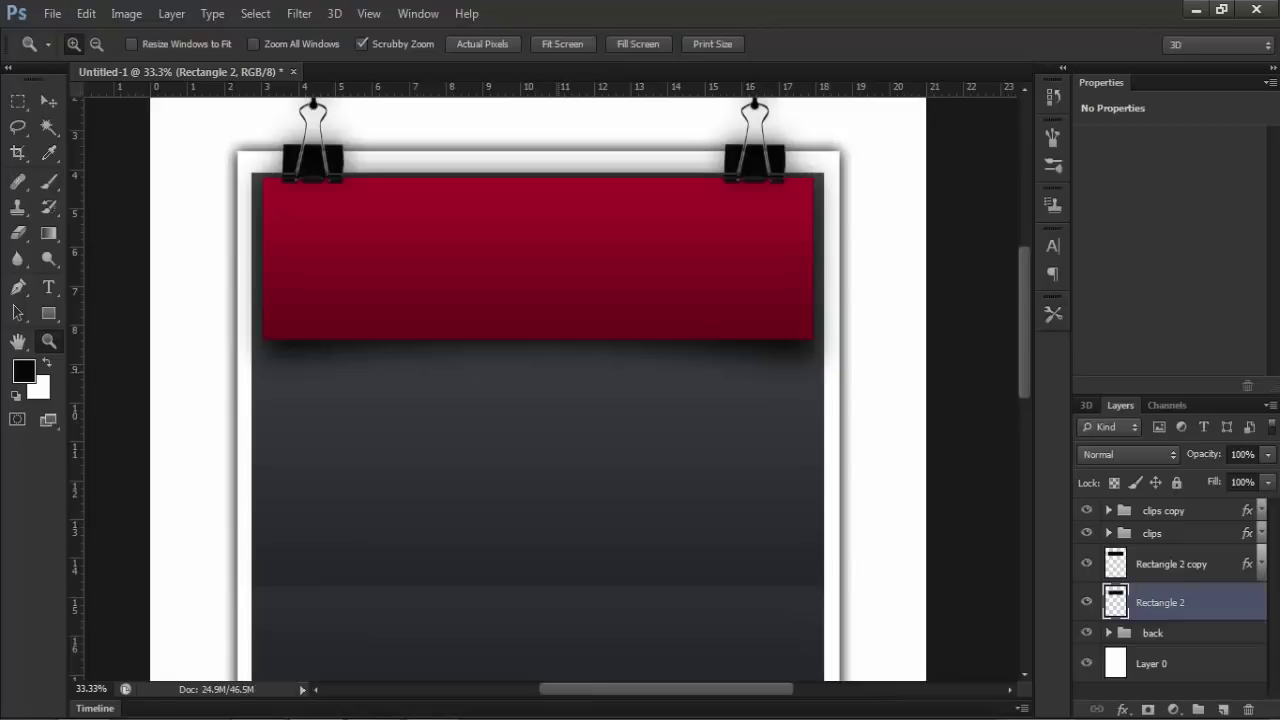
Check the layer style, then select and deselect a strip along the poster's right side.
scroll(549, 389, "up", 1)
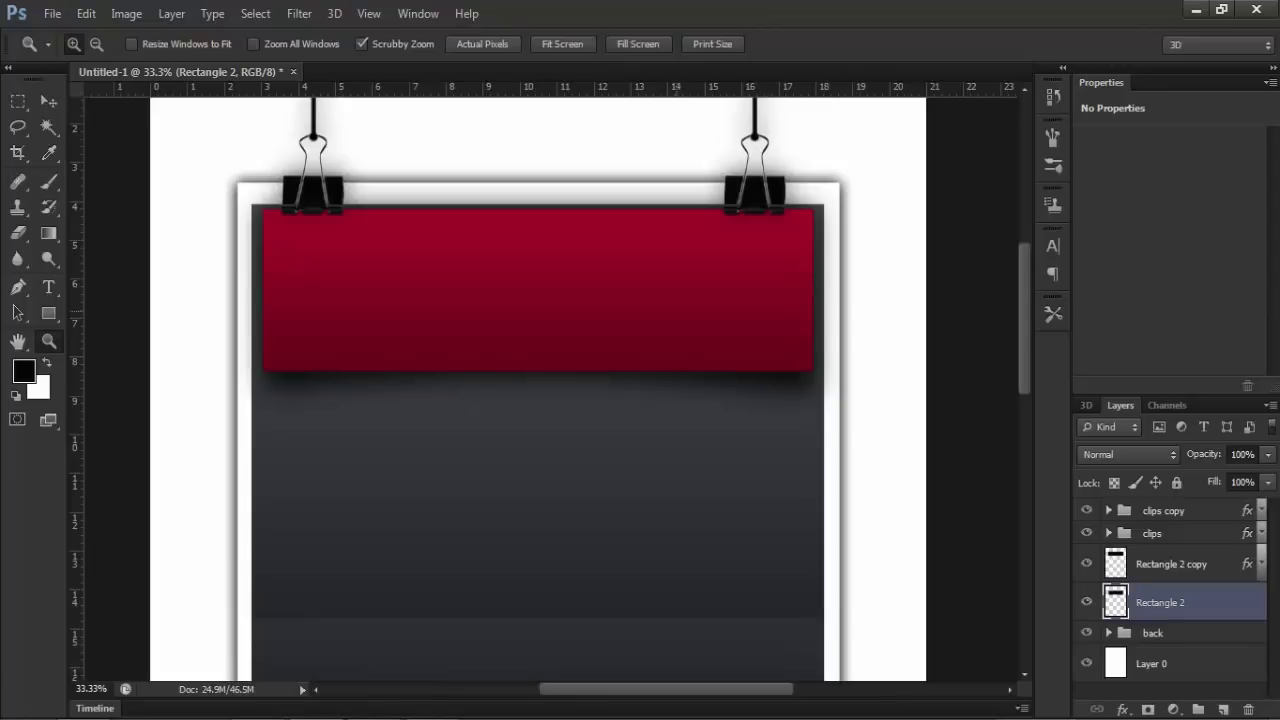
scroll(549, 398, "up", 1)
scroll(549, 398, "up", 1)
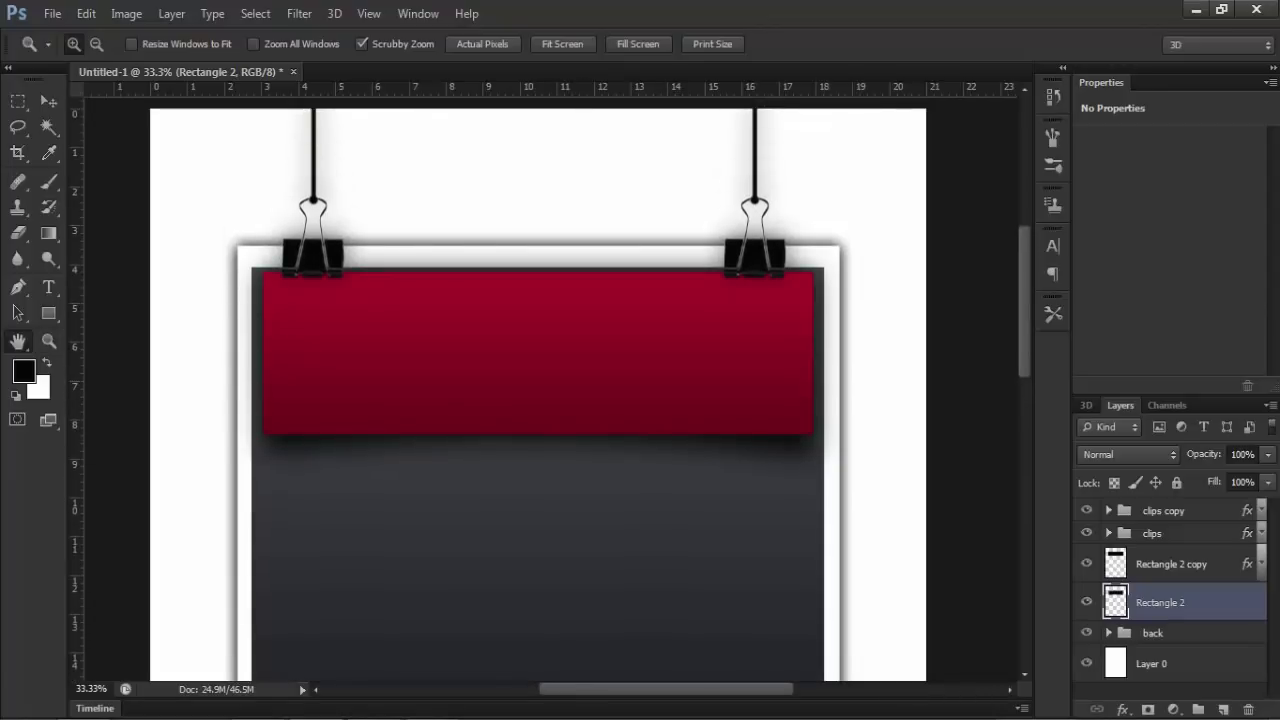
double_click(1200, 602)
key("Escape")
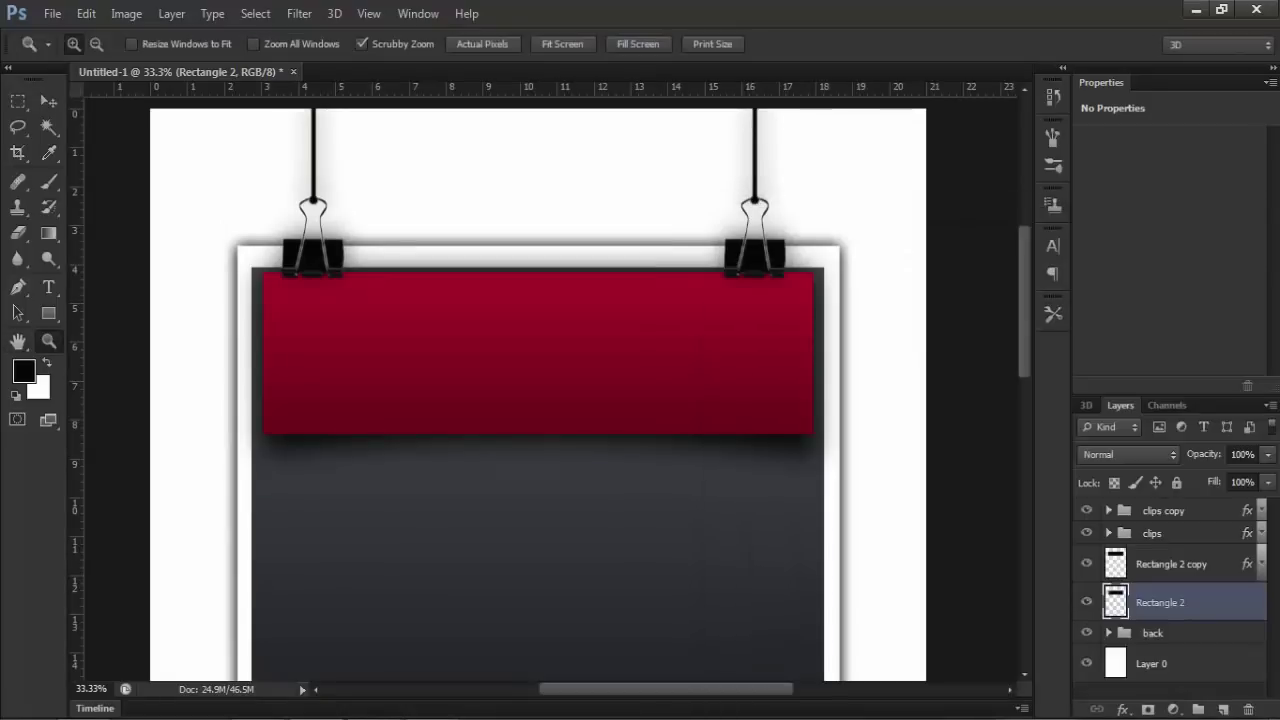
left_click(18, 101)
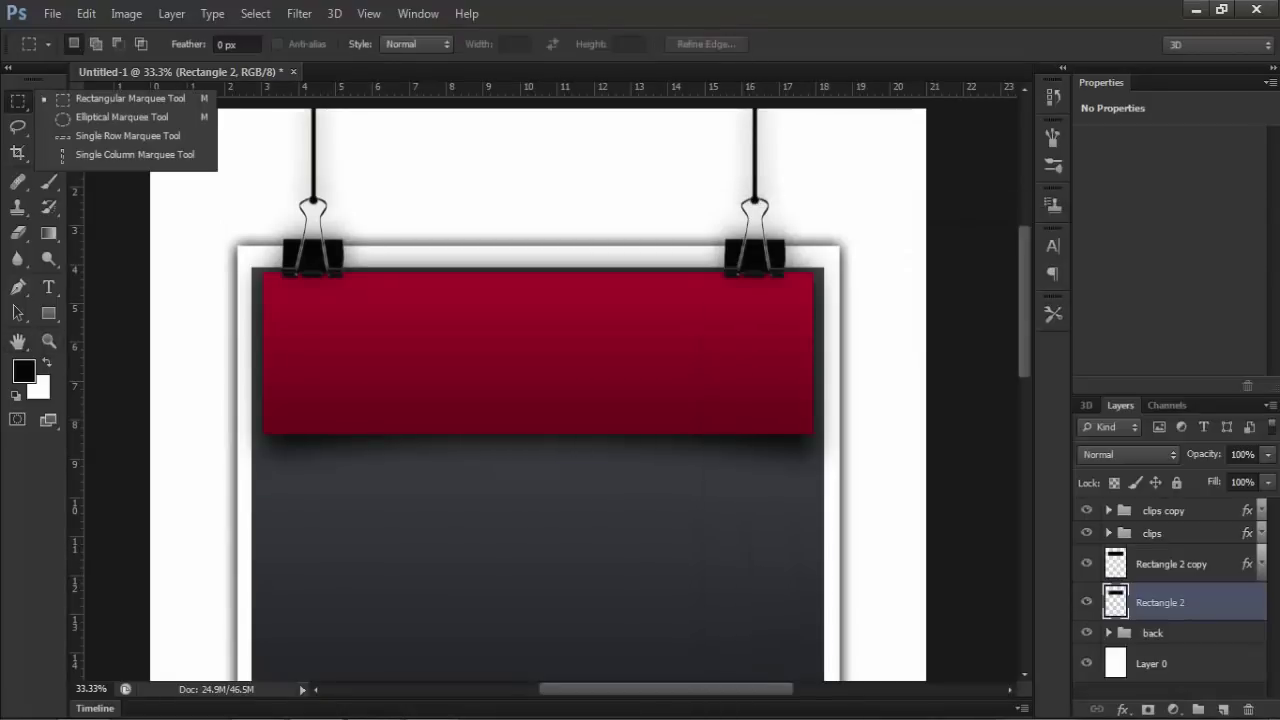
left_click(120, 98)
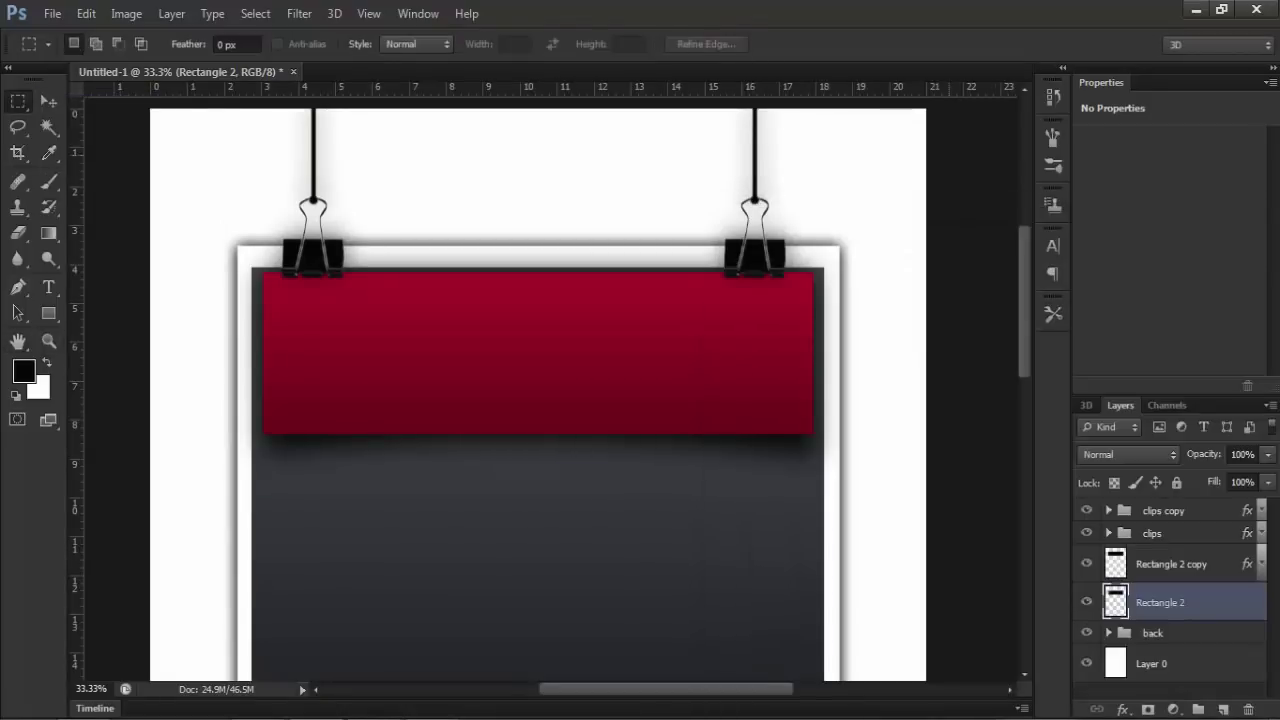
left_click_drag(925, 142, 815, 543)
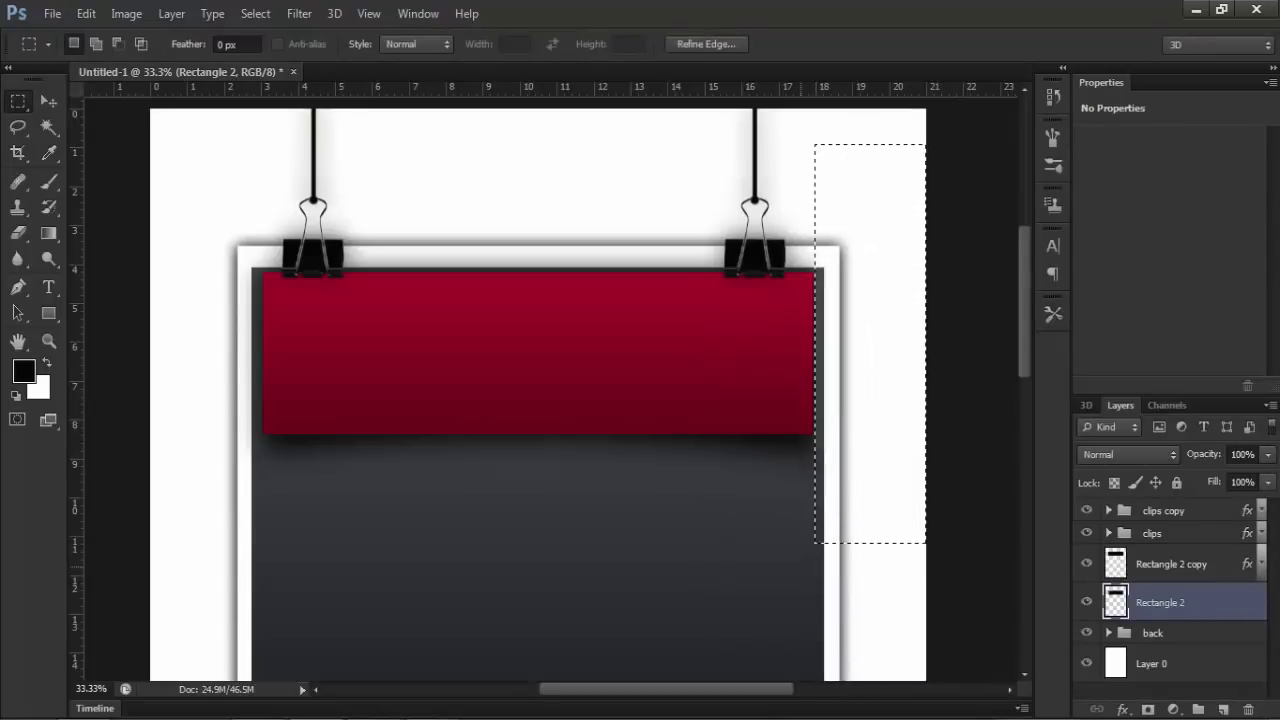
key("ctrl+d")
Rename the blurred layer to 'shadow'.
left_click_drag(163, 170, 262, 539)
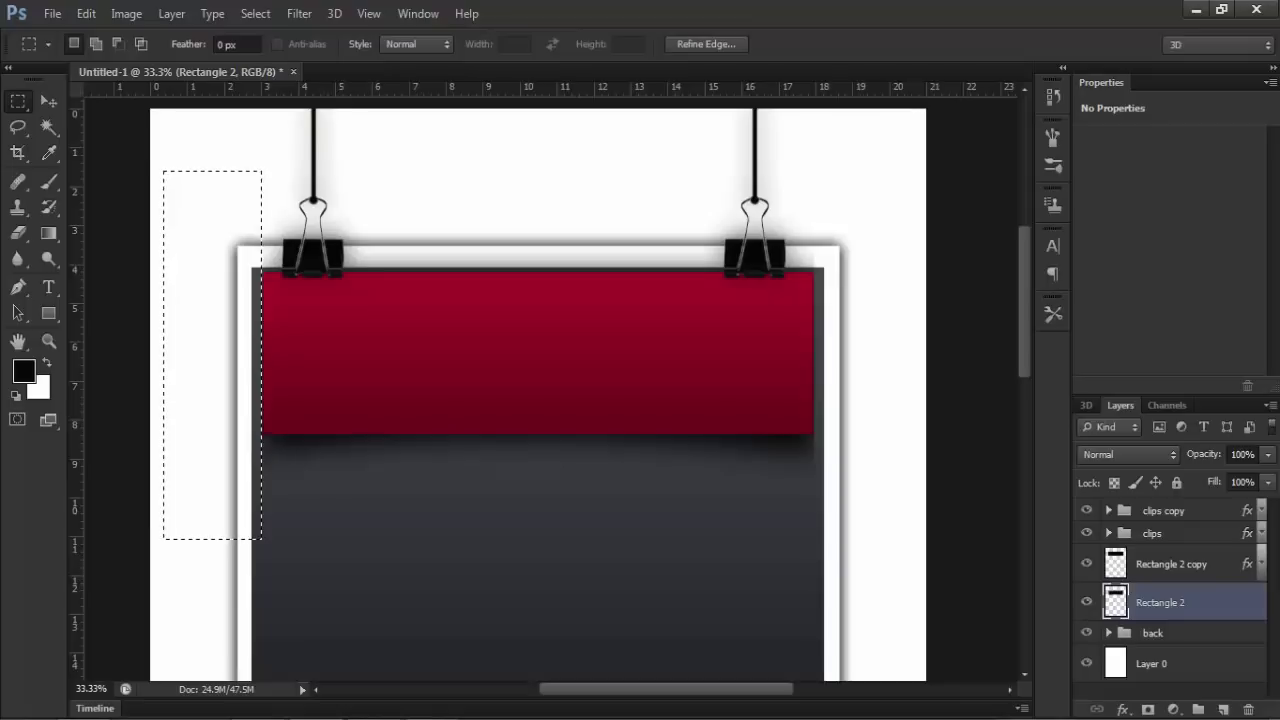
double_click(1160, 602)
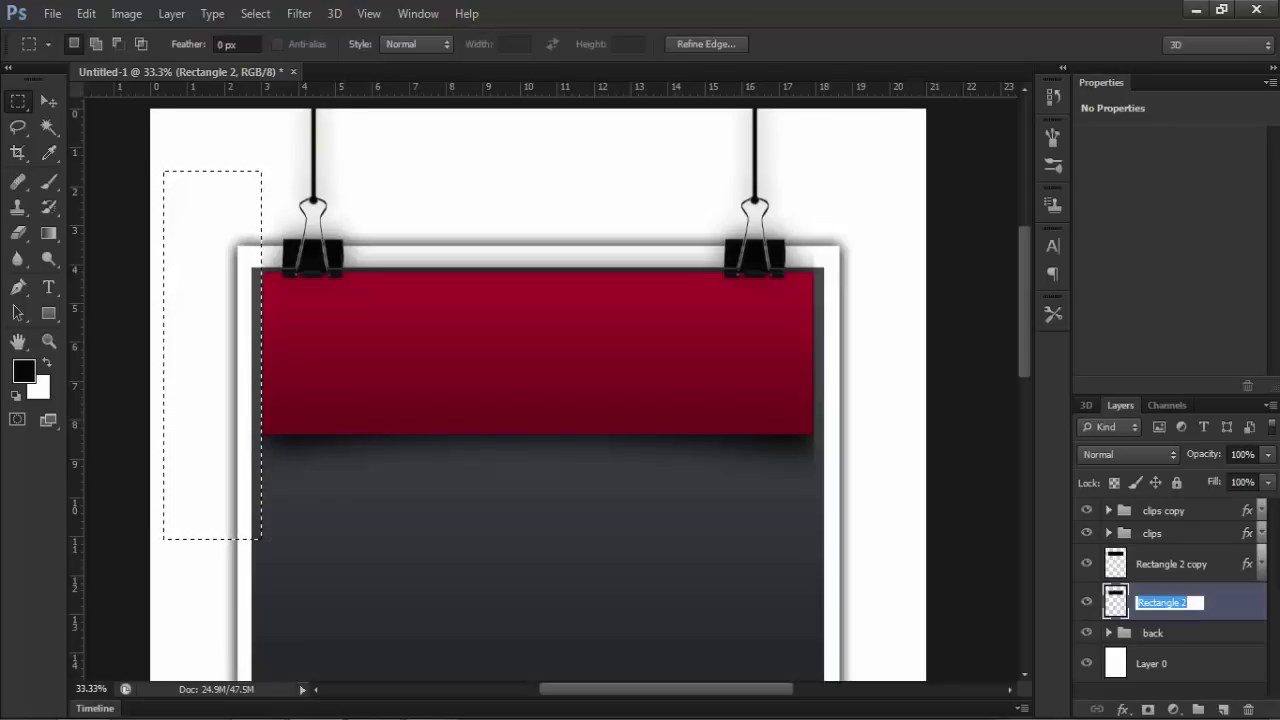
type("shado")
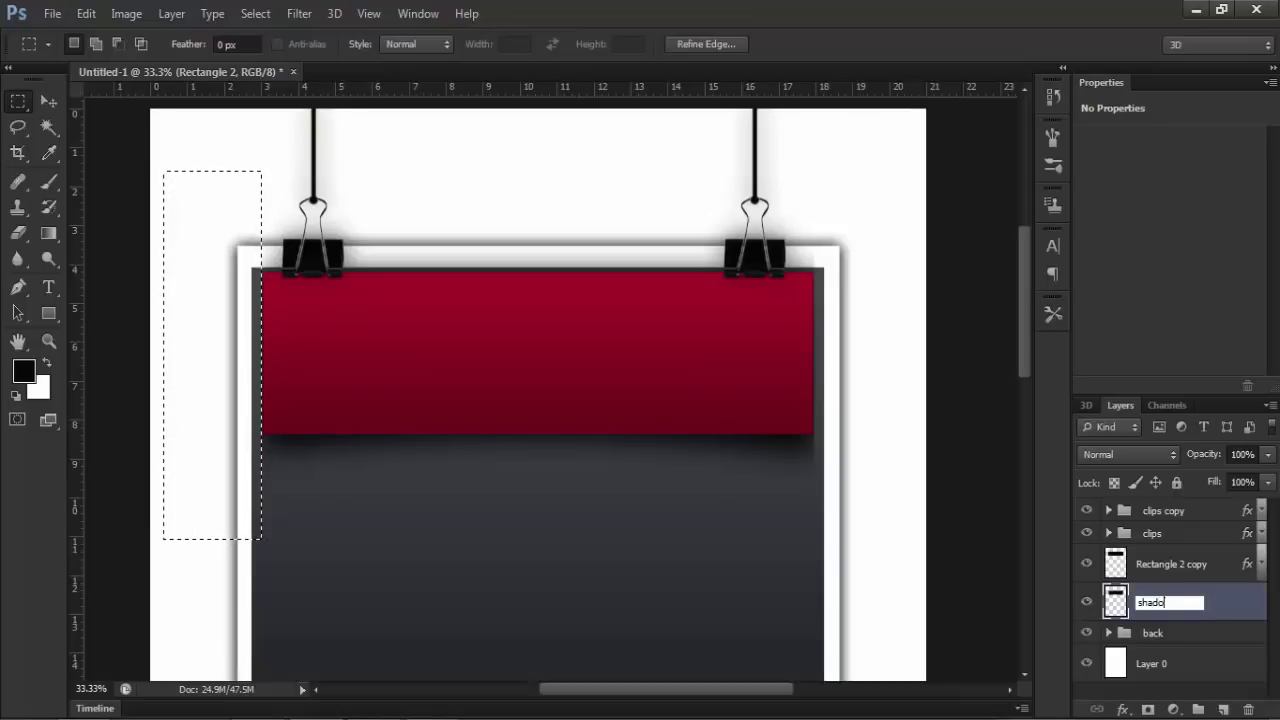
type("w")
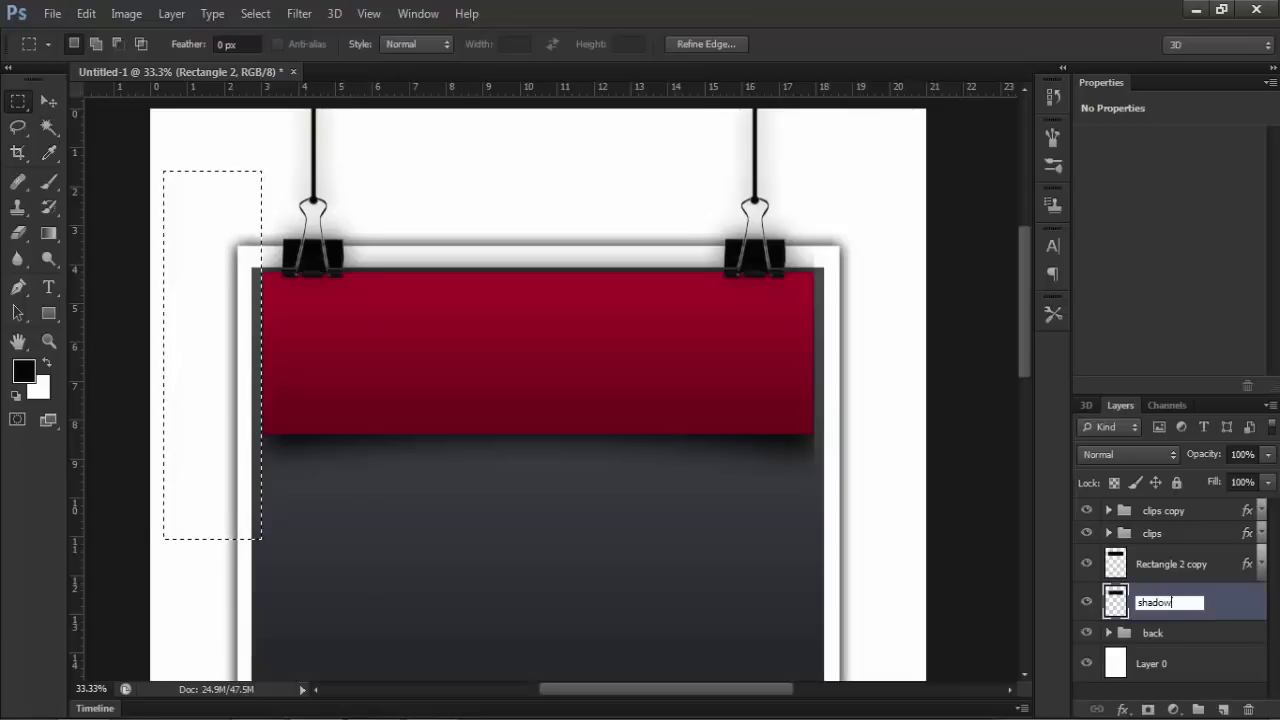
Erase the stray shadow above the panel between the clips and fit the poster in view.
mouse_move(205, 143)
left_mouse_down()
mouse_move(413, 232)
mouse_move(857, 275)
left_mouse_up()
key("Delete")
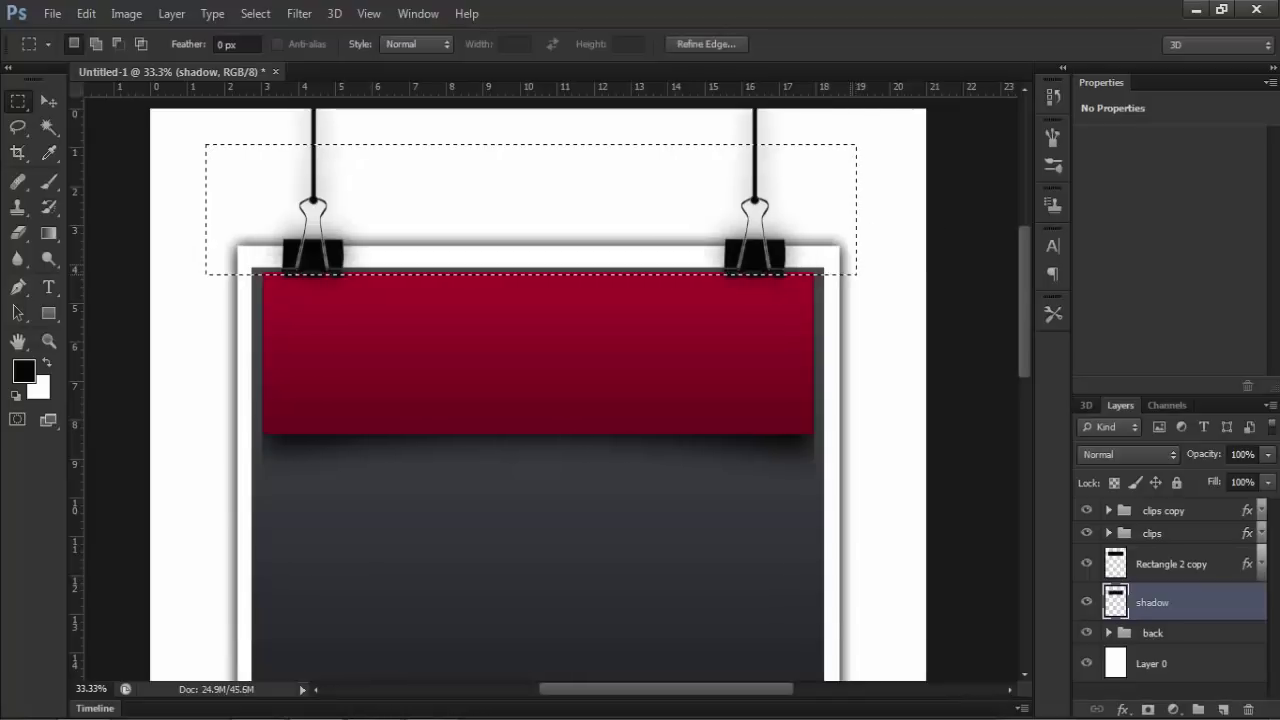
key("ctrl+d")
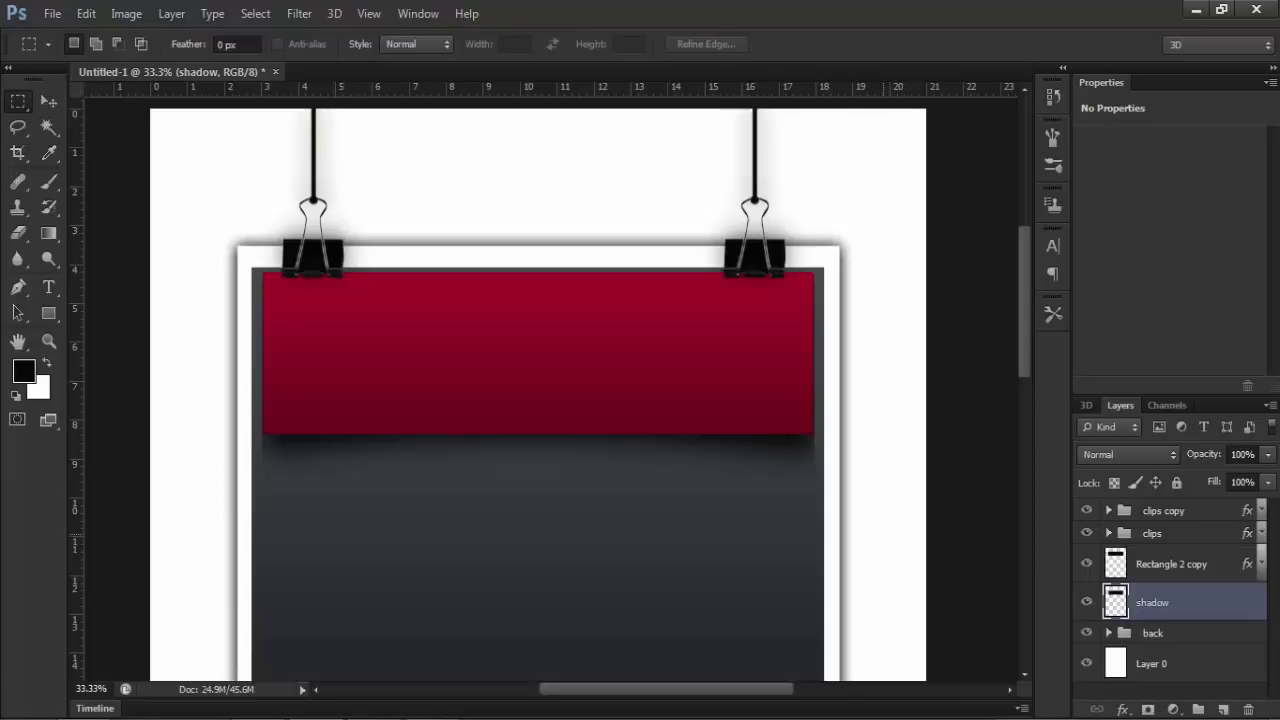
key("ctrl+0")
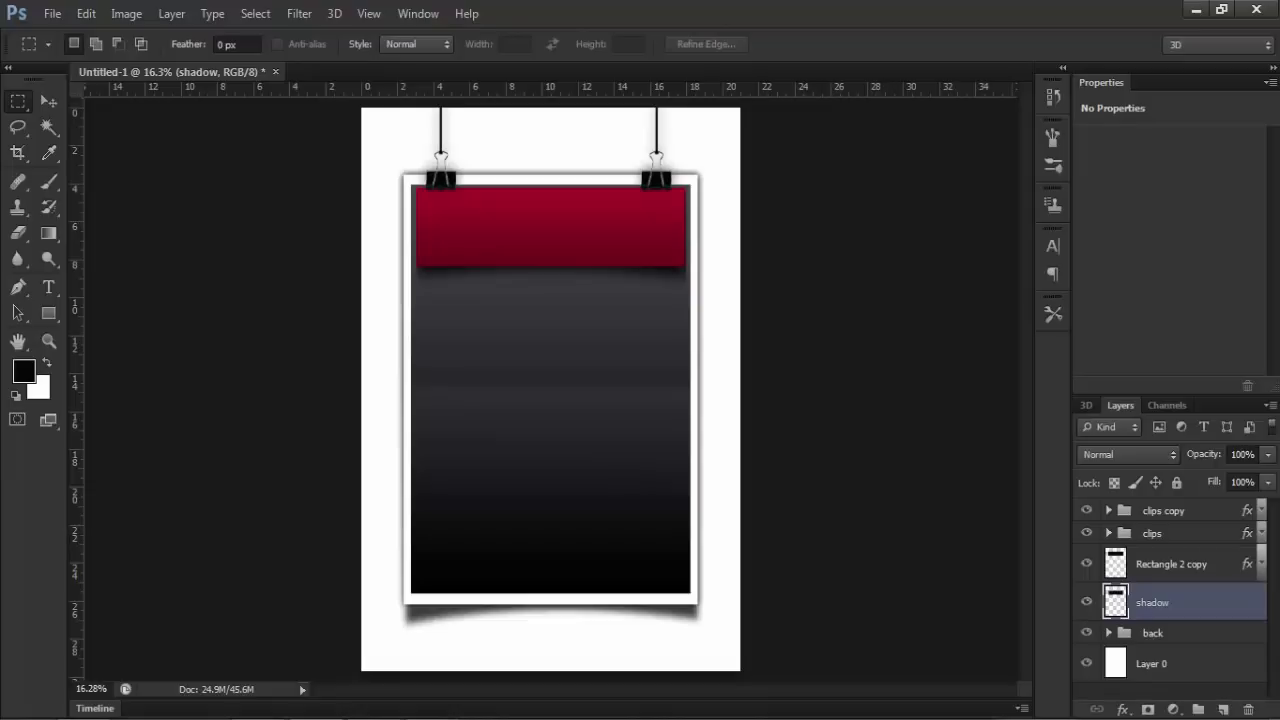
Select the Rectangle 2 copy and shadow layers and nudge them up one pixel.
left_click(1171, 564)
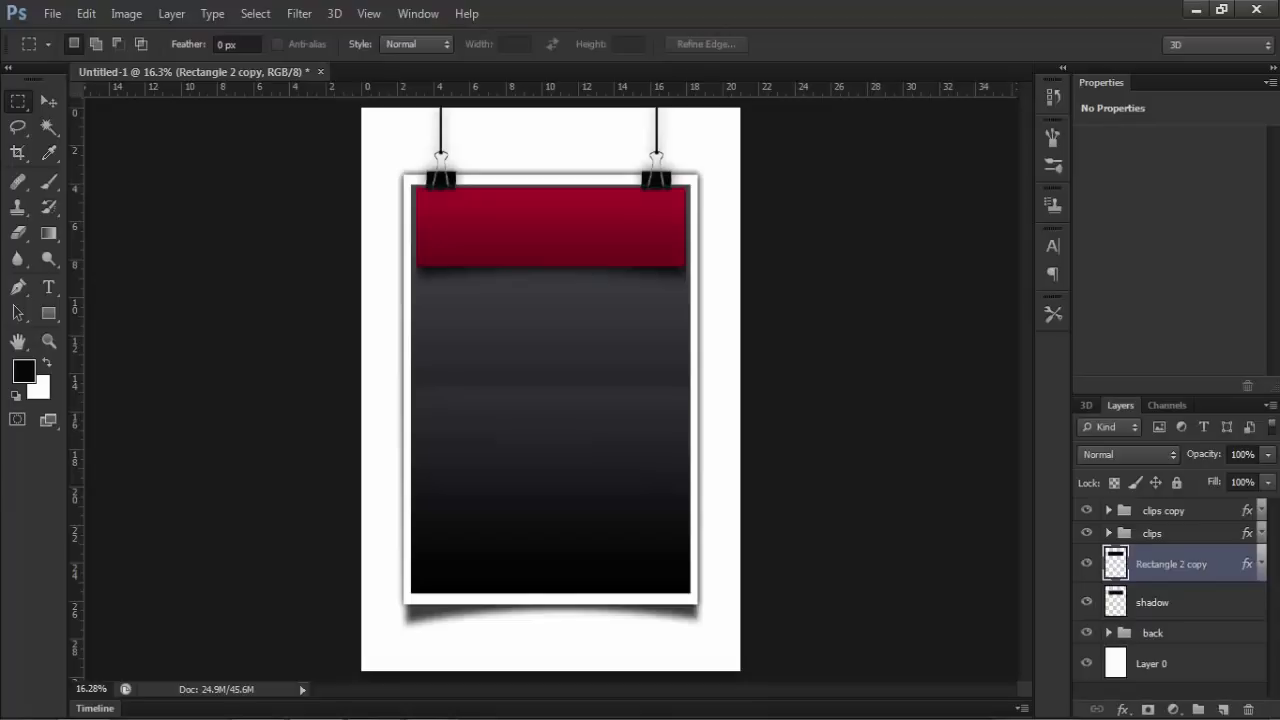
left_click(1152, 602, "shift")
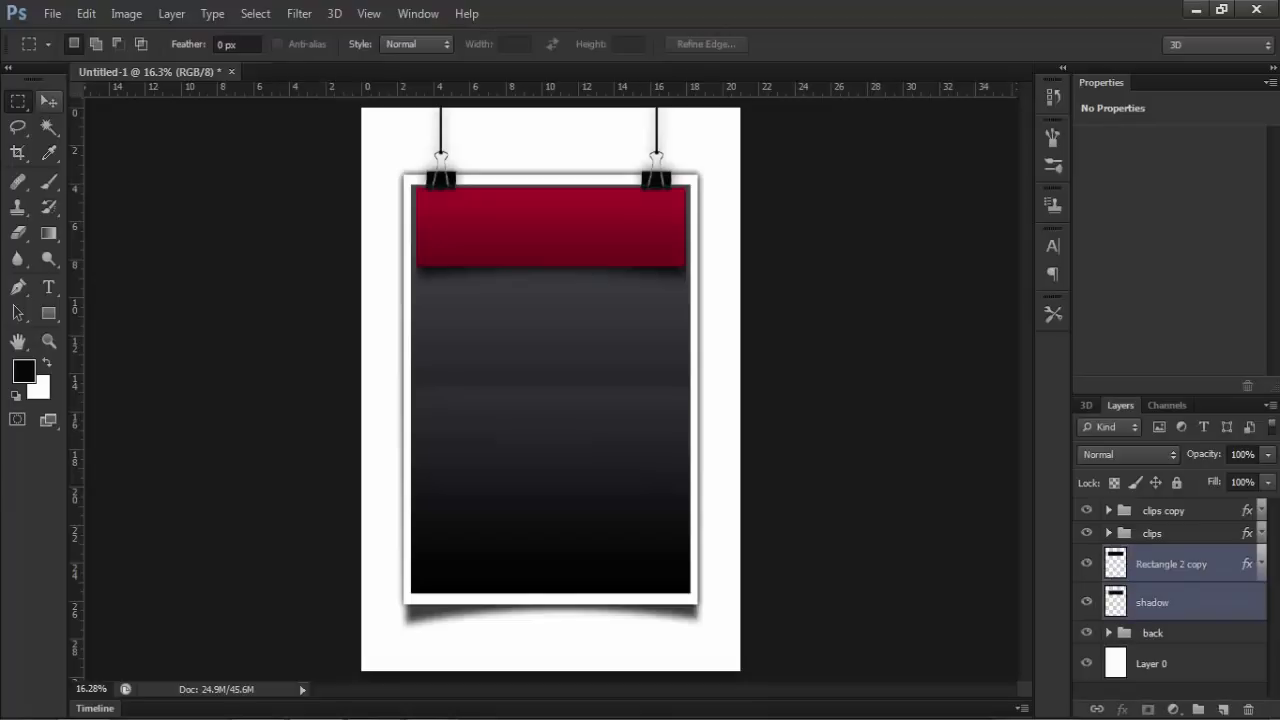
key("v")
key("Up")
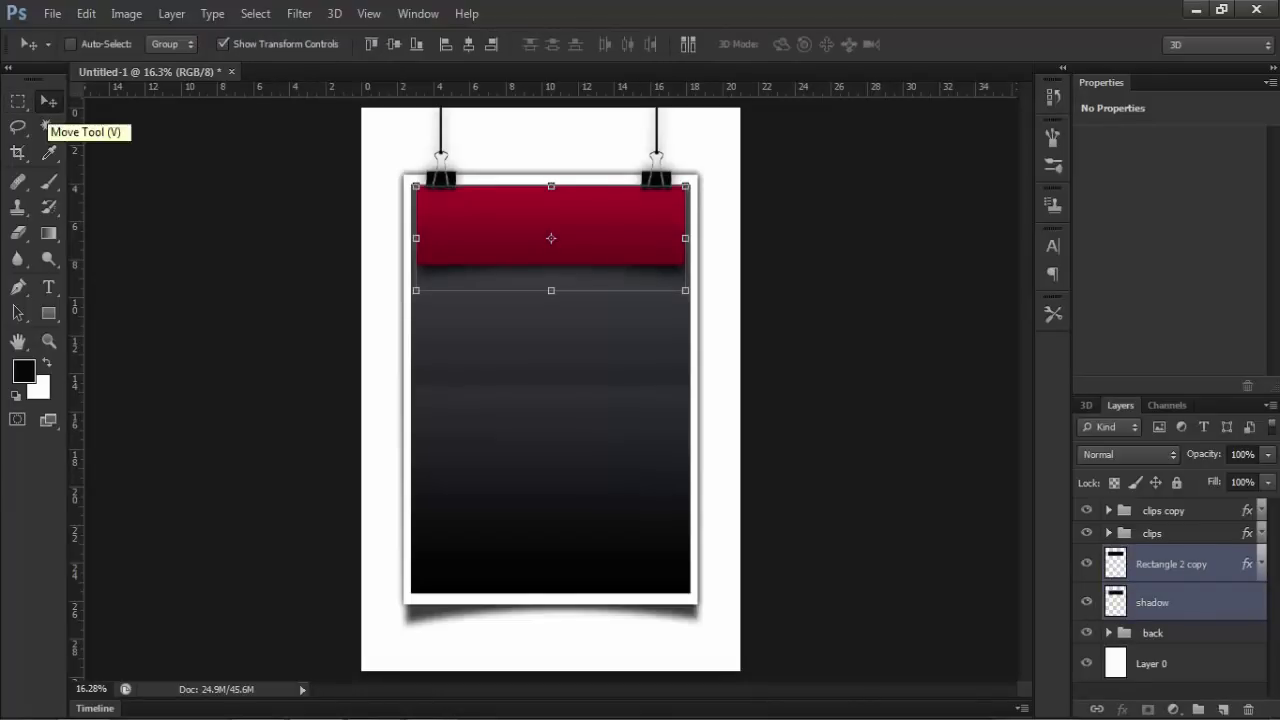
key("Down")
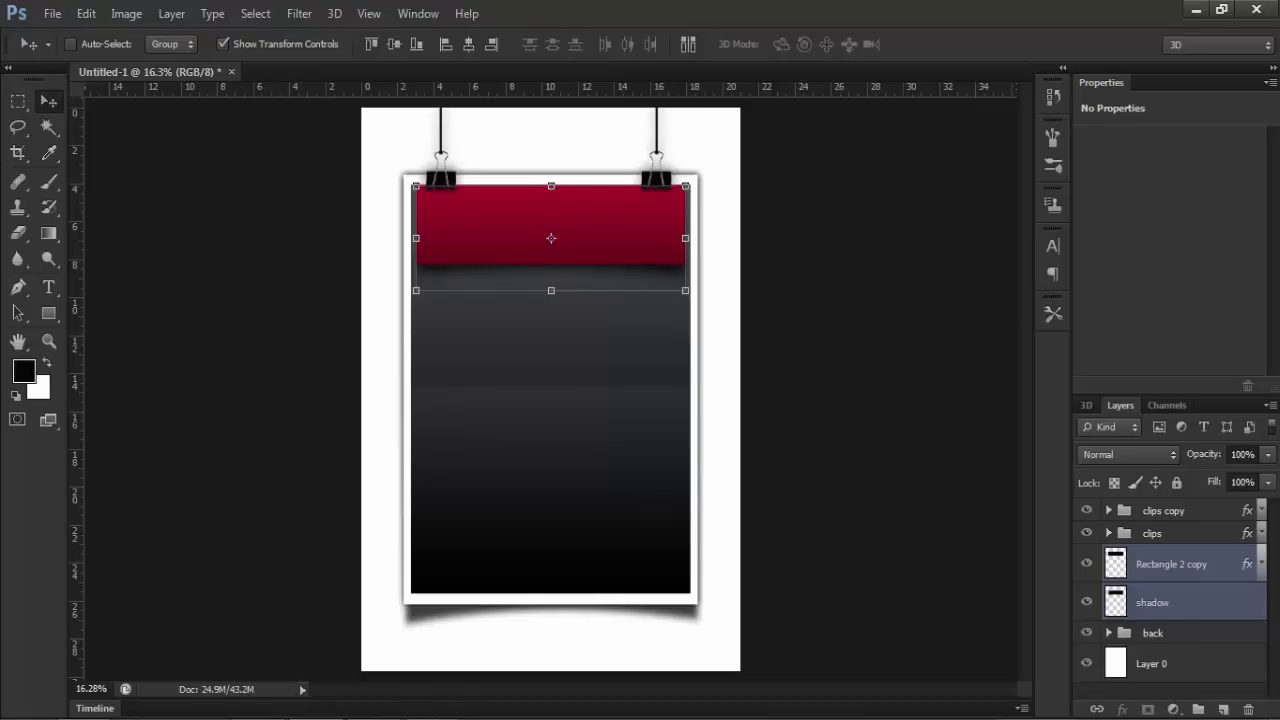
key("z")
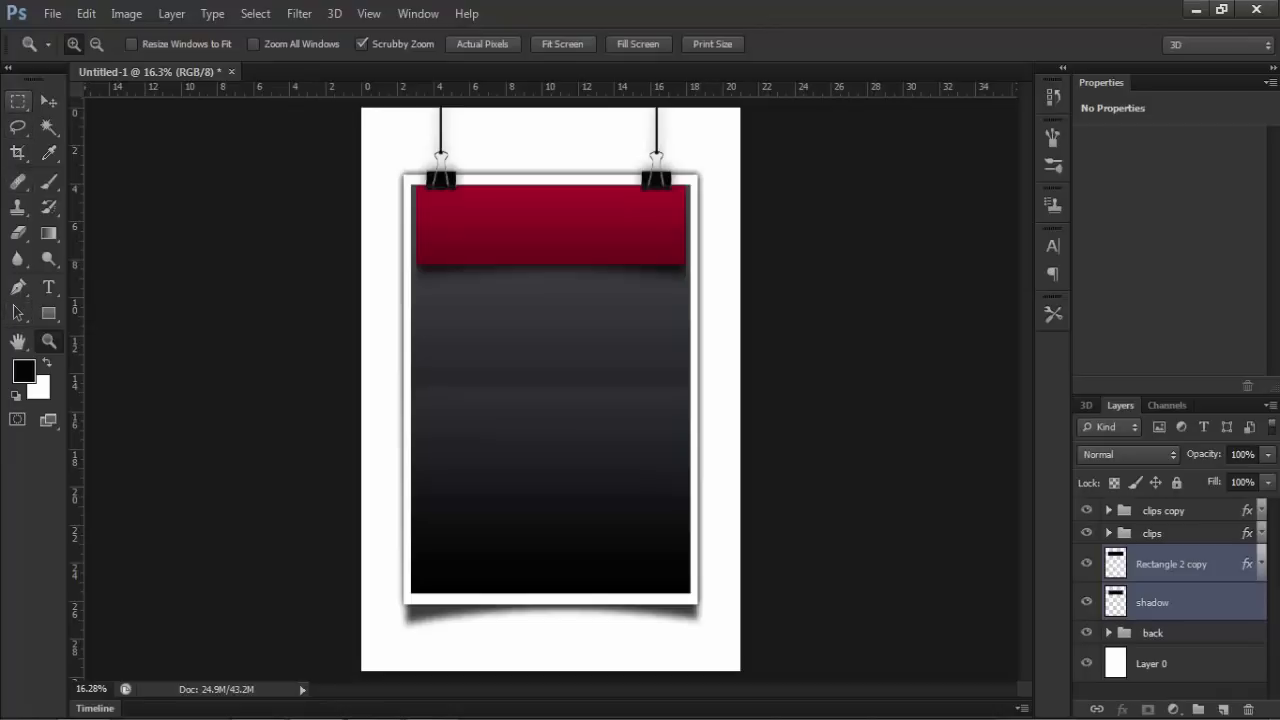
Select a thin strip along the dark panel's bottom and fill it with white on a new layer.
left_click(18, 101)
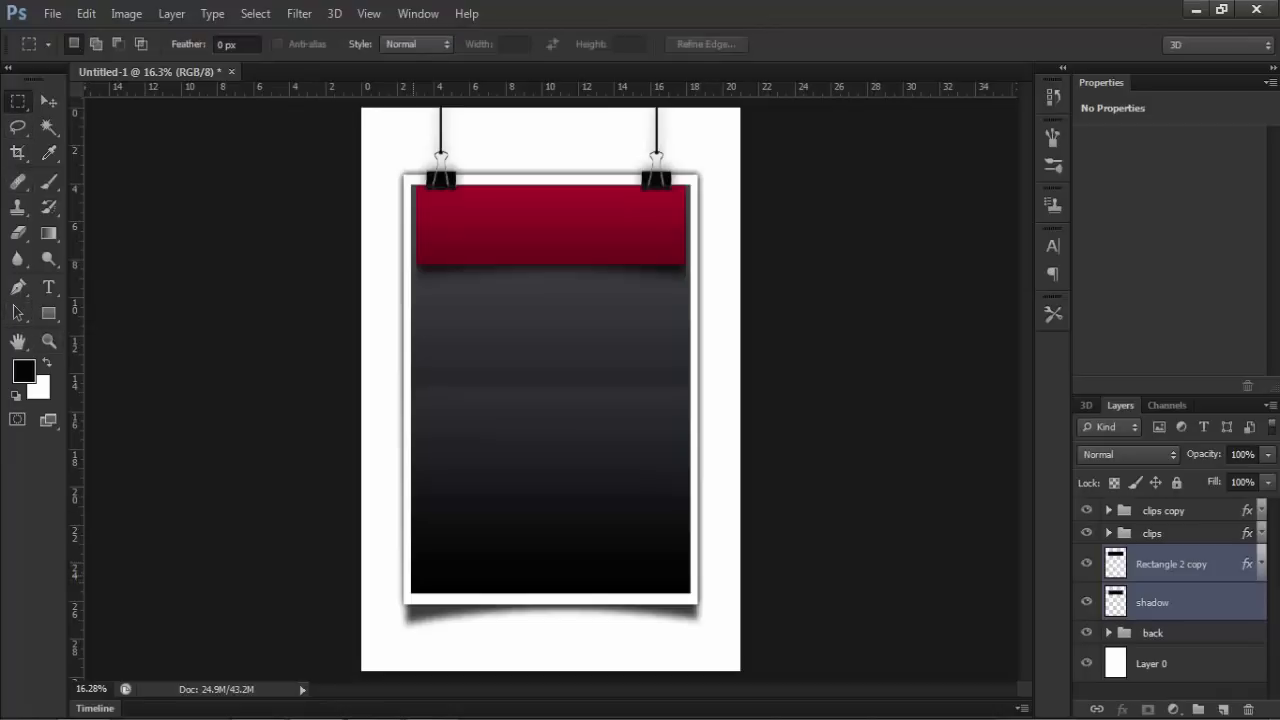
mouse_move(411, 564)
left_mouse_down()
mouse_move(606, 594)
mouse_move(688, 591)
left_mouse_up()
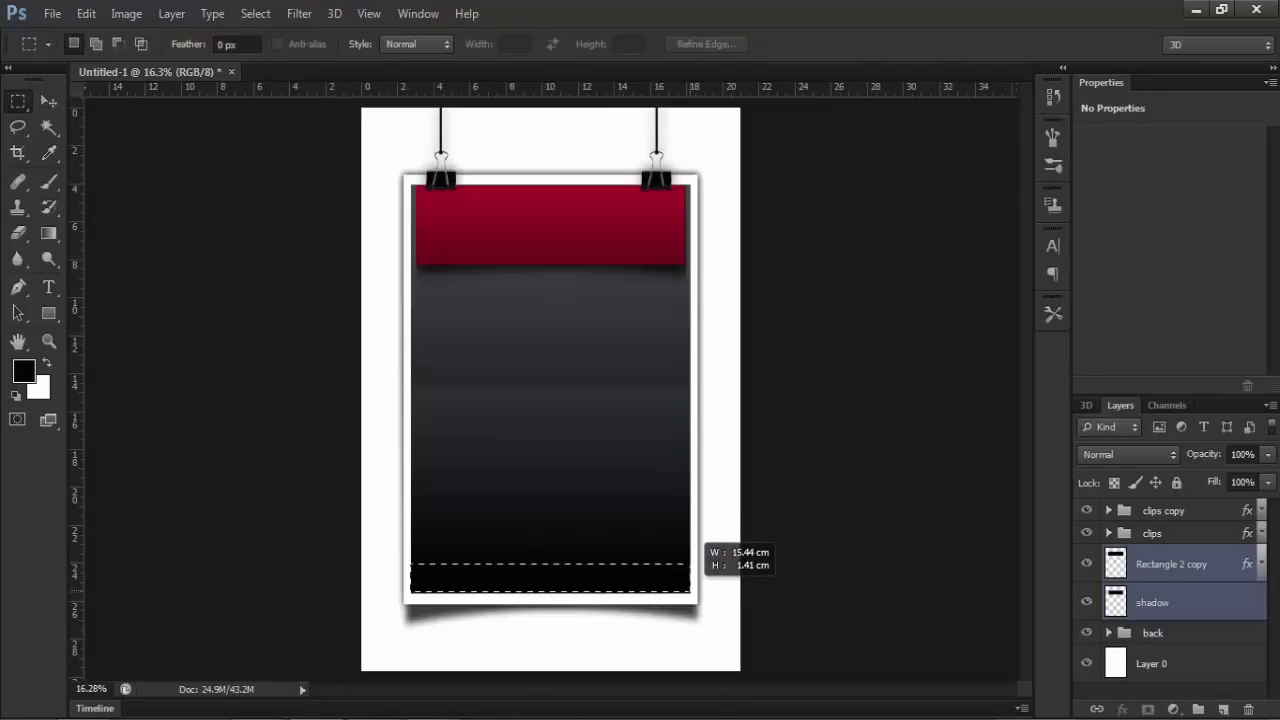
left_click_drag(688, 591, 690, 593)
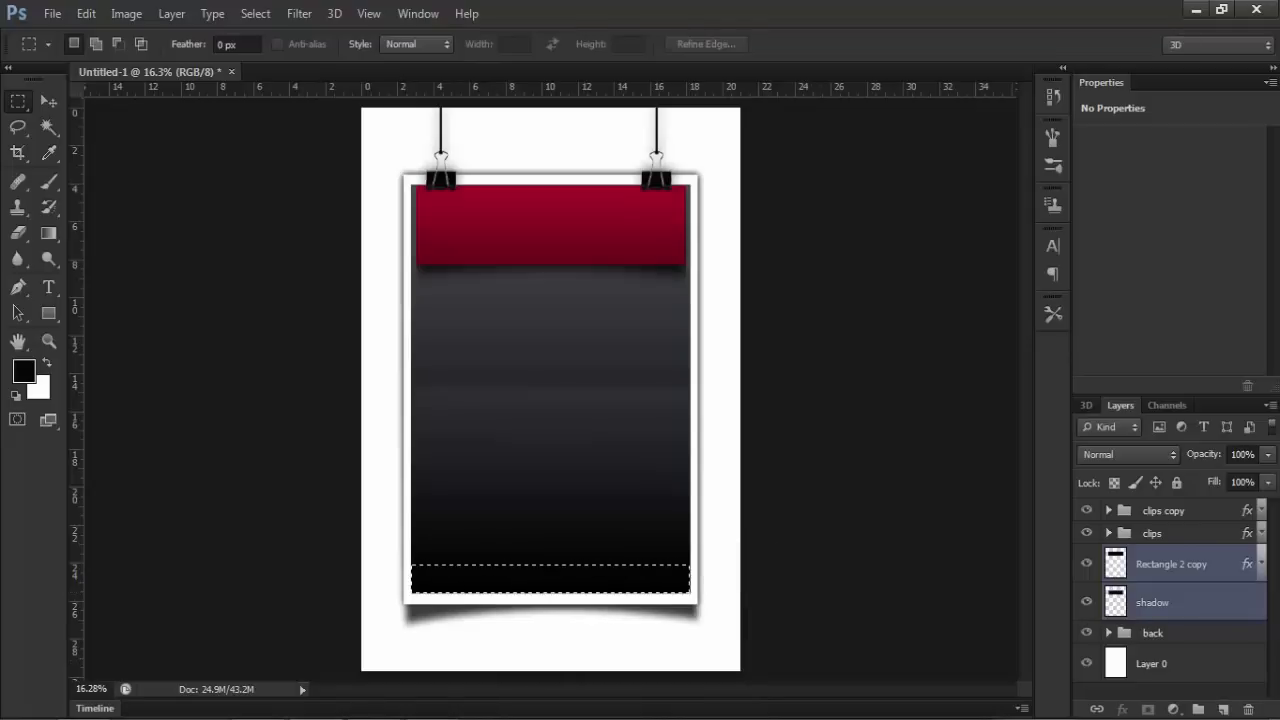
left_click(1223, 709)
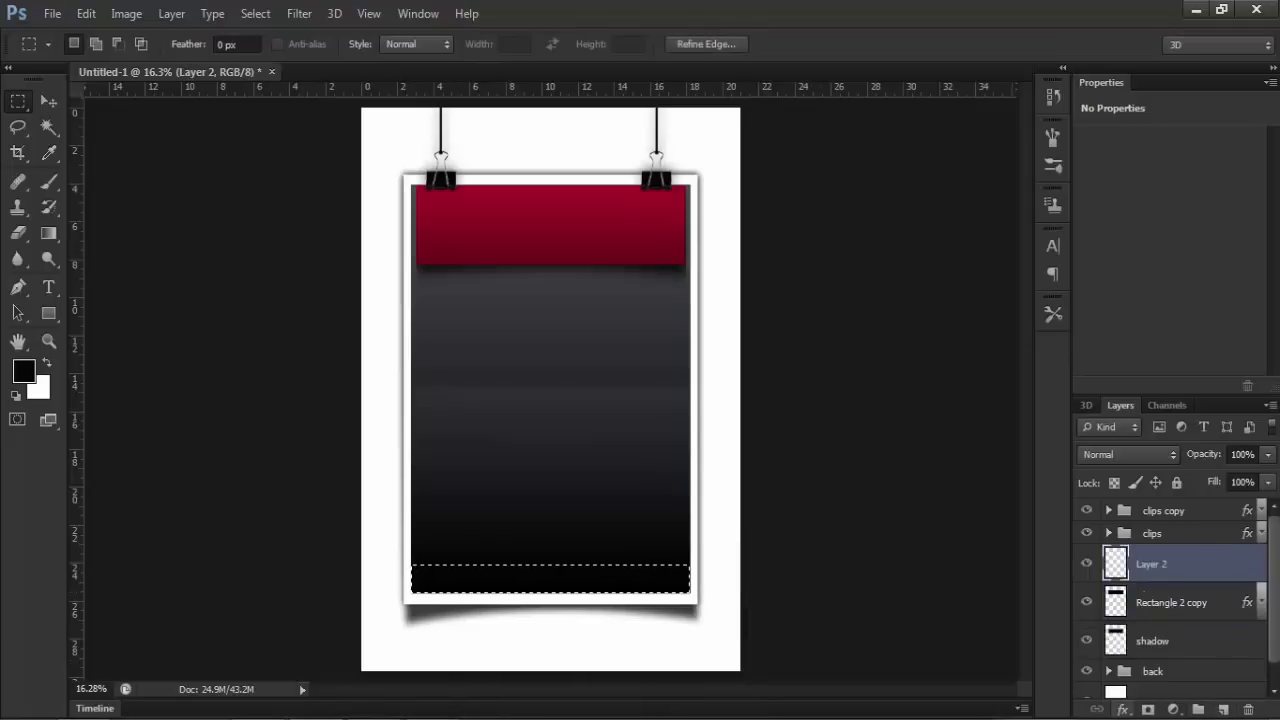
key("ctrl+BackSpace")
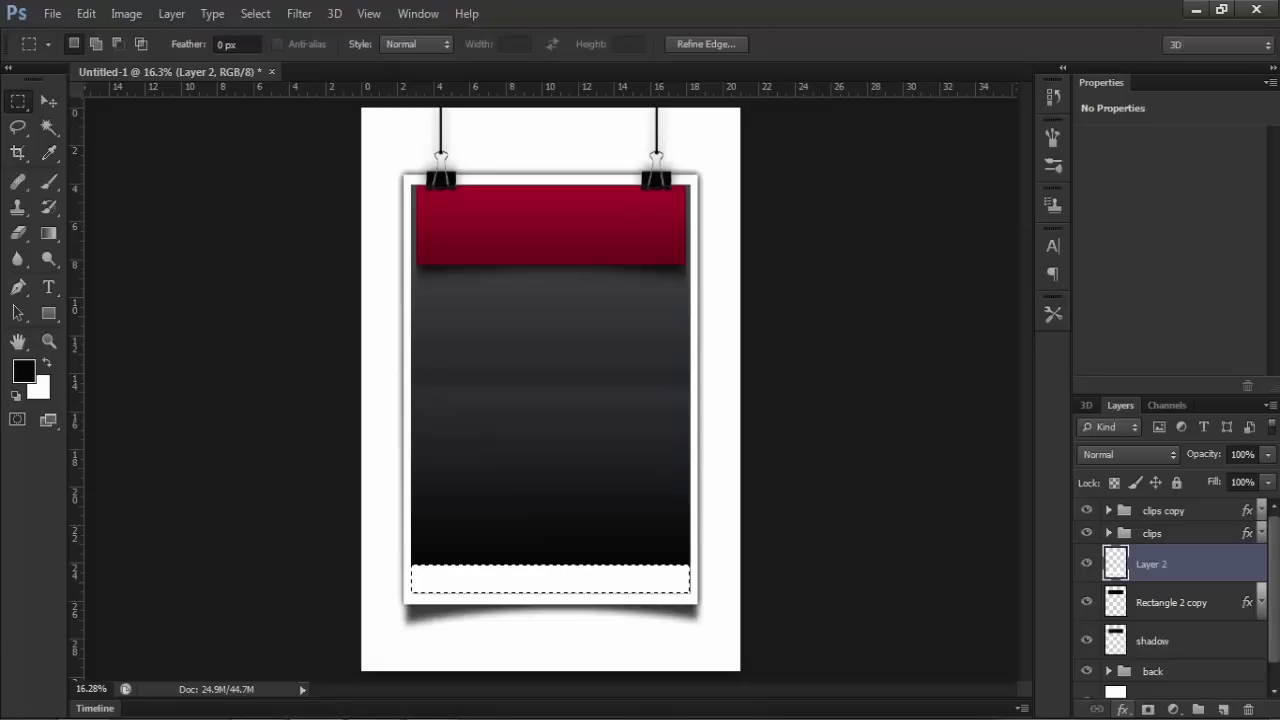
key("ctrl+d")
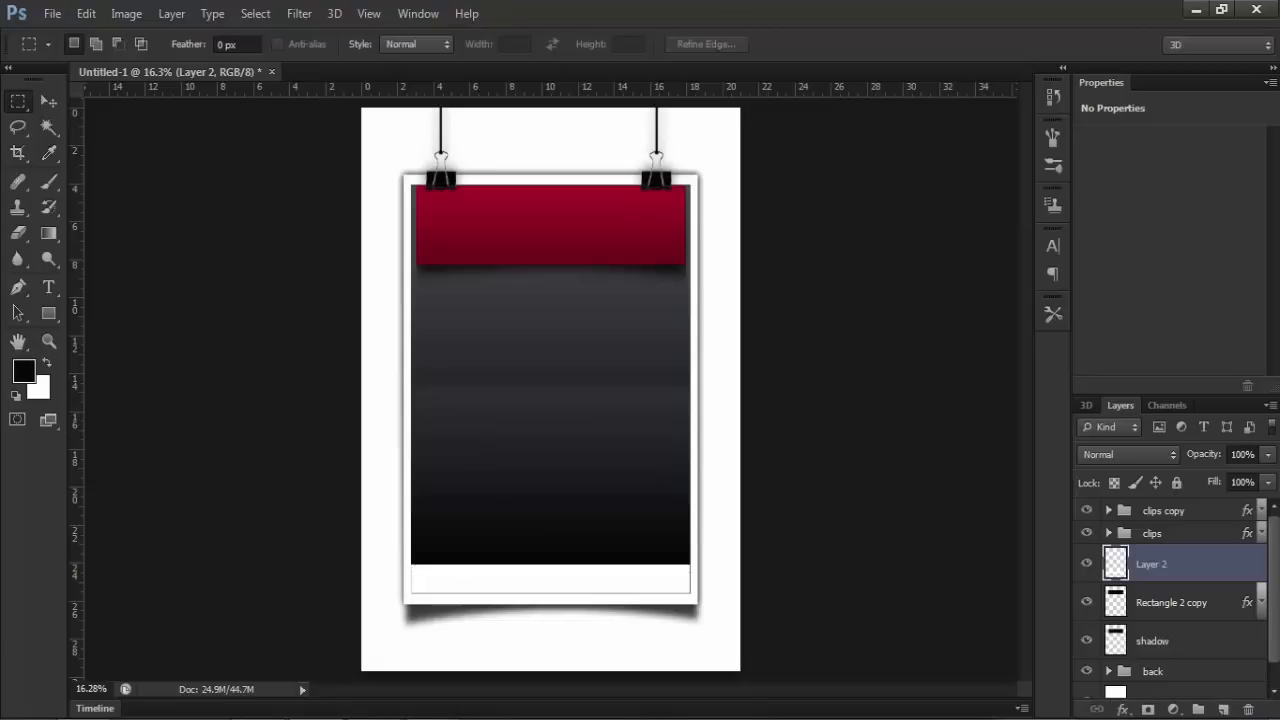
double_click(1220, 564)
Enable Gradient Overlay and try gold, green, dark blue, crimson, copper, pink and grey presets.
left_click(782, 475)
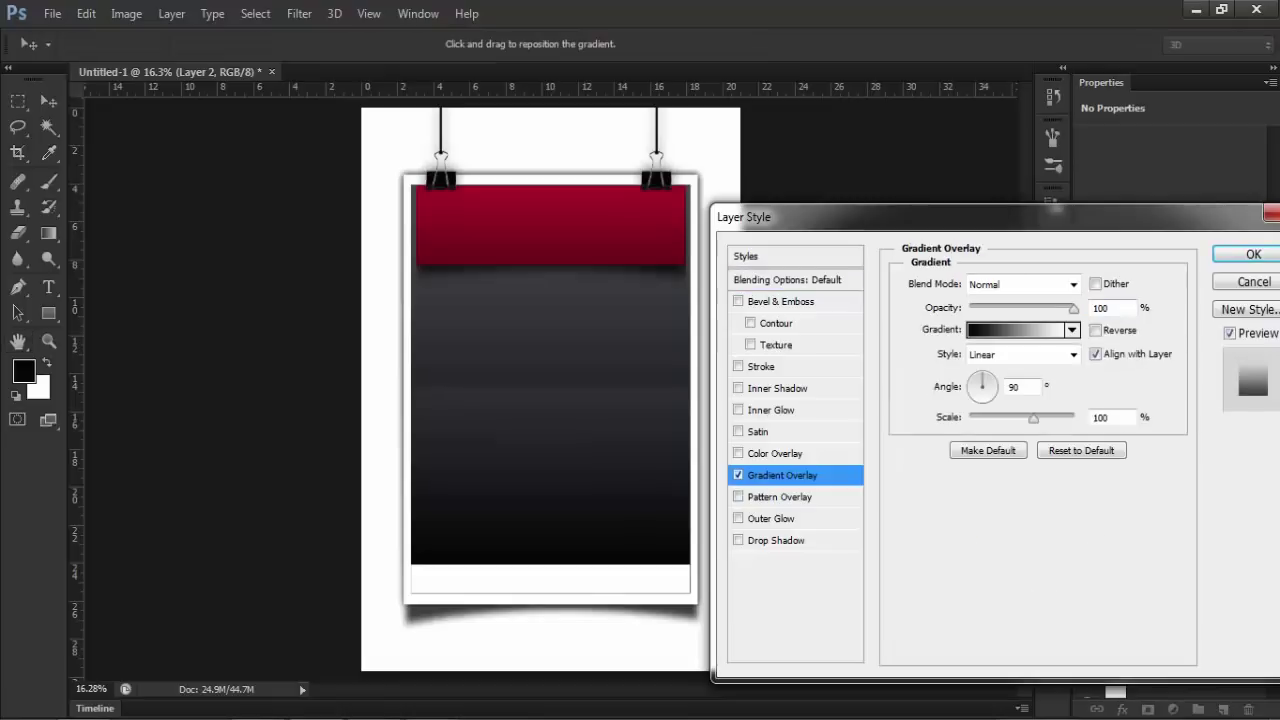
left_click(1072, 330)
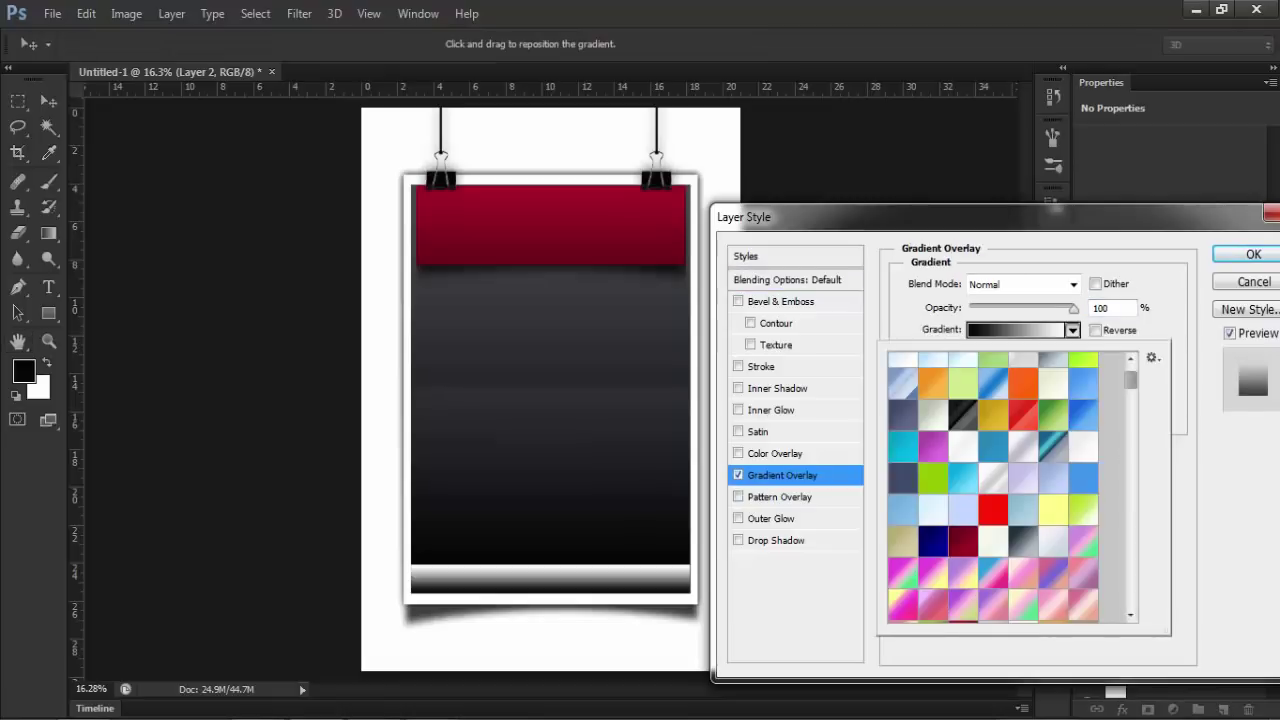
left_click(993, 413)
left_click(1053, 413)
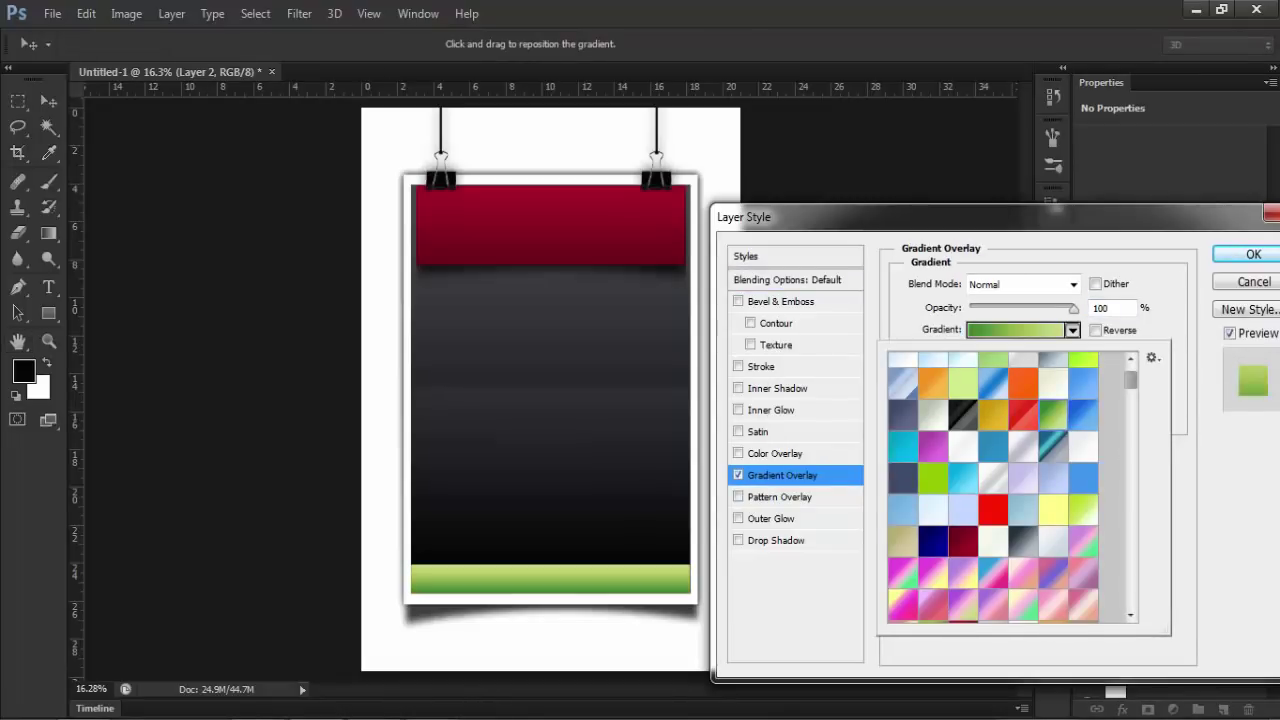
scroll(994, 488, "down", 1)
left_click(932, 510)
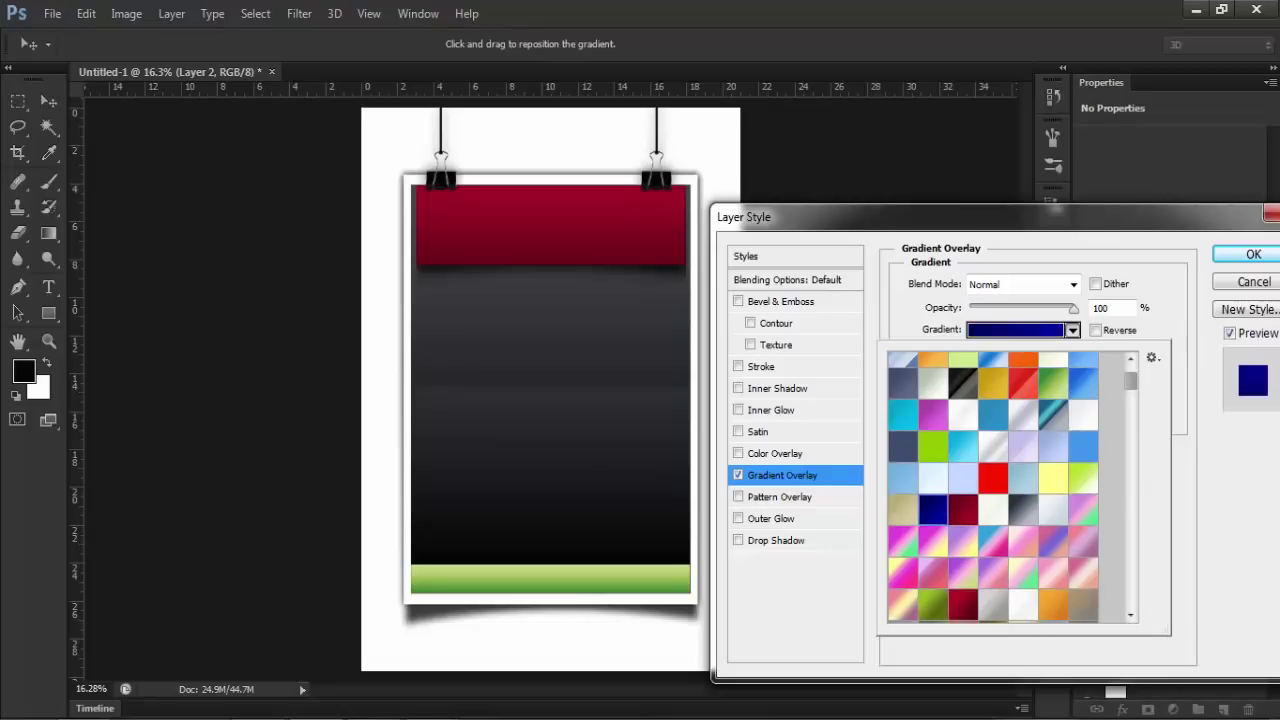
left_click(963, 604)
scroll(963, 604, "down", 1)
scroll(994, 488, "down", 2)
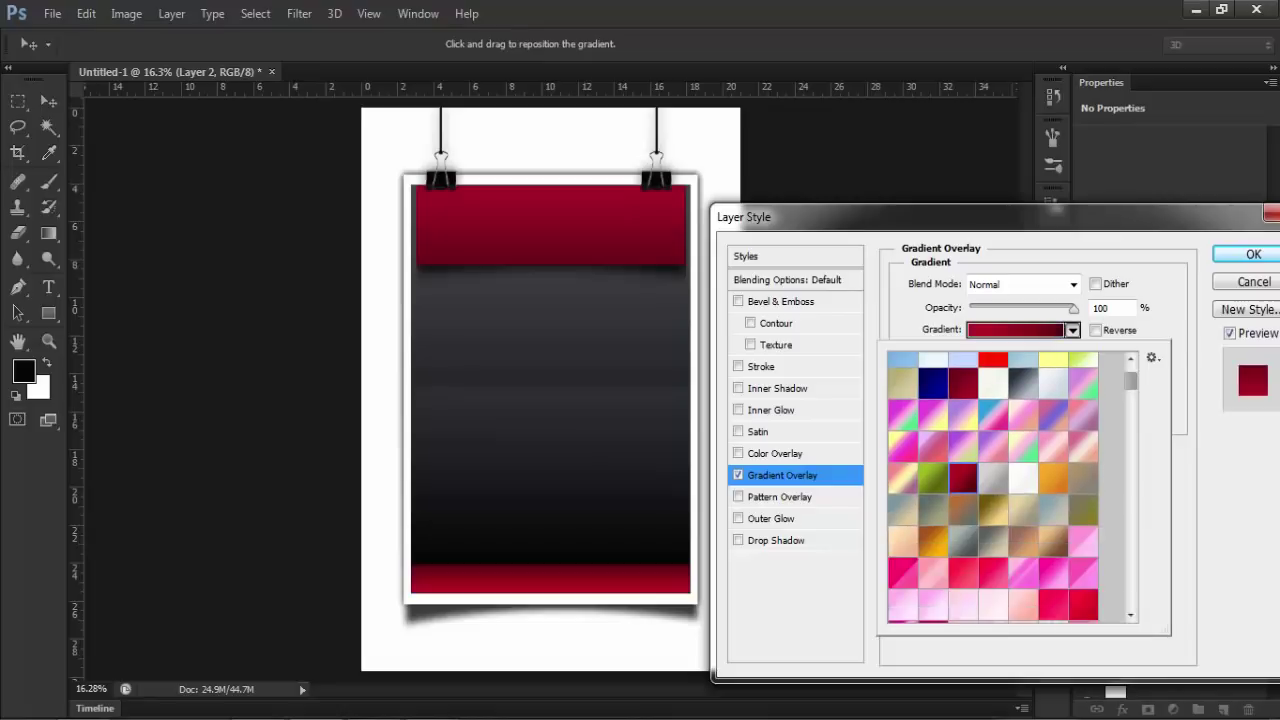
left_click(993, 510)
left_click(1053, 540)
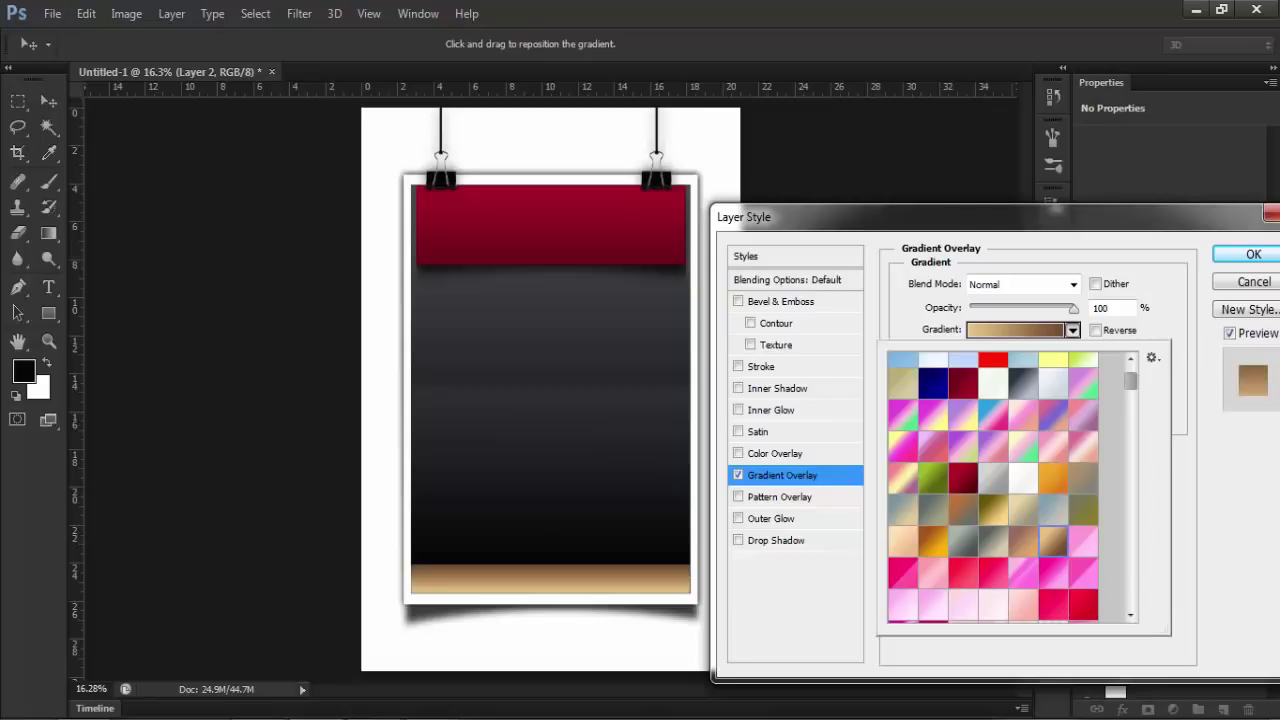
scroll(1053, 540, "down", 1)
scroll(1053, 540, "down", 1)
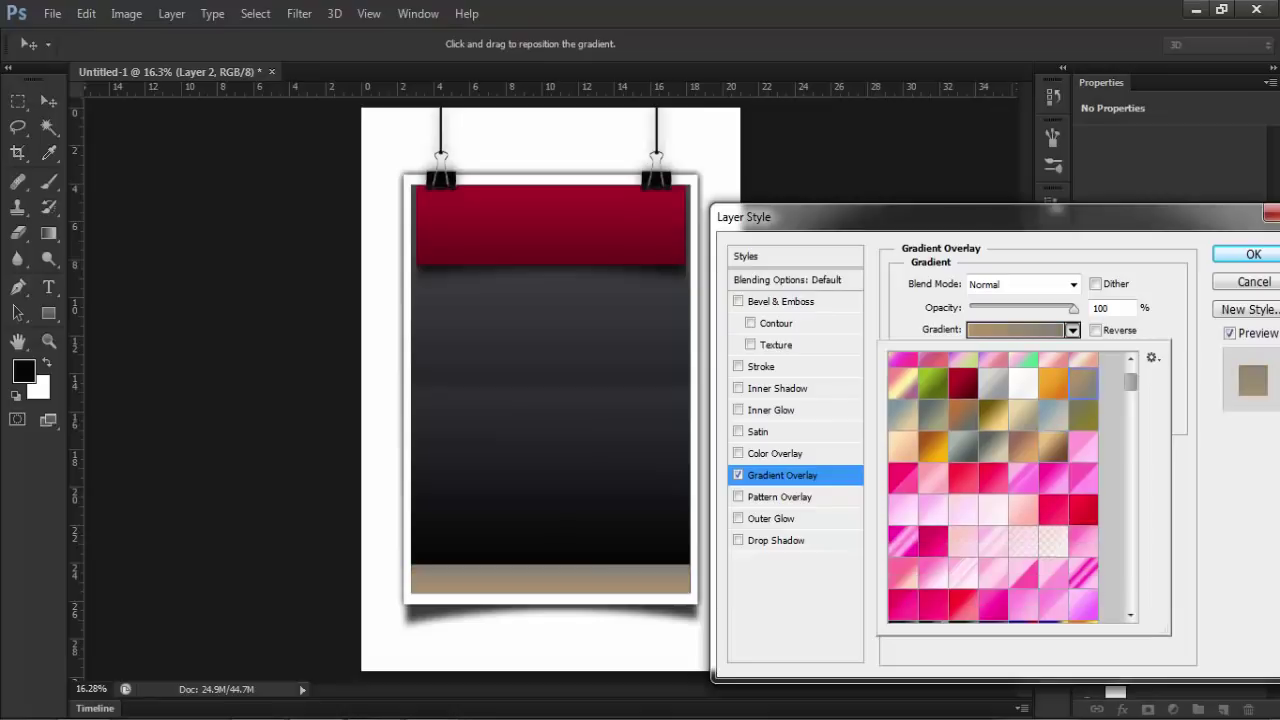
left_click(1083, 413)
left_click(1083, 358)
left_click(1053, 413)
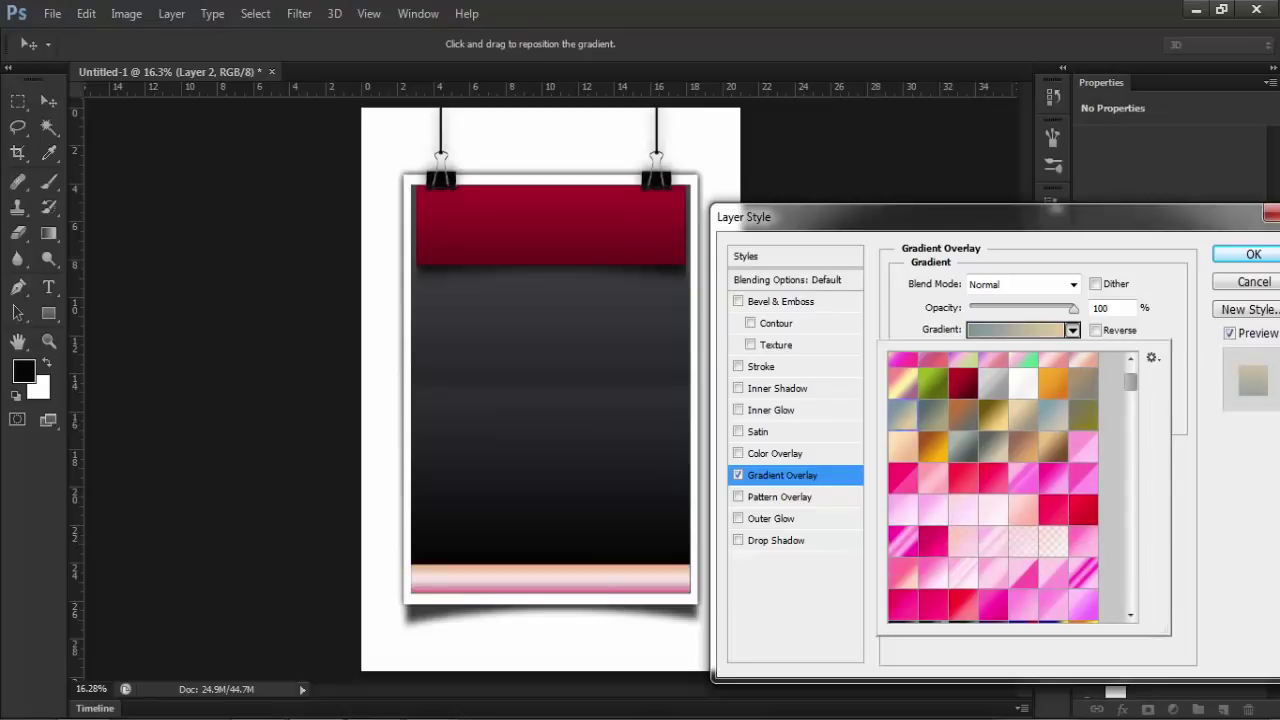
left_click(933, 413)
left_click(963, 413)
left_click(933, 413)
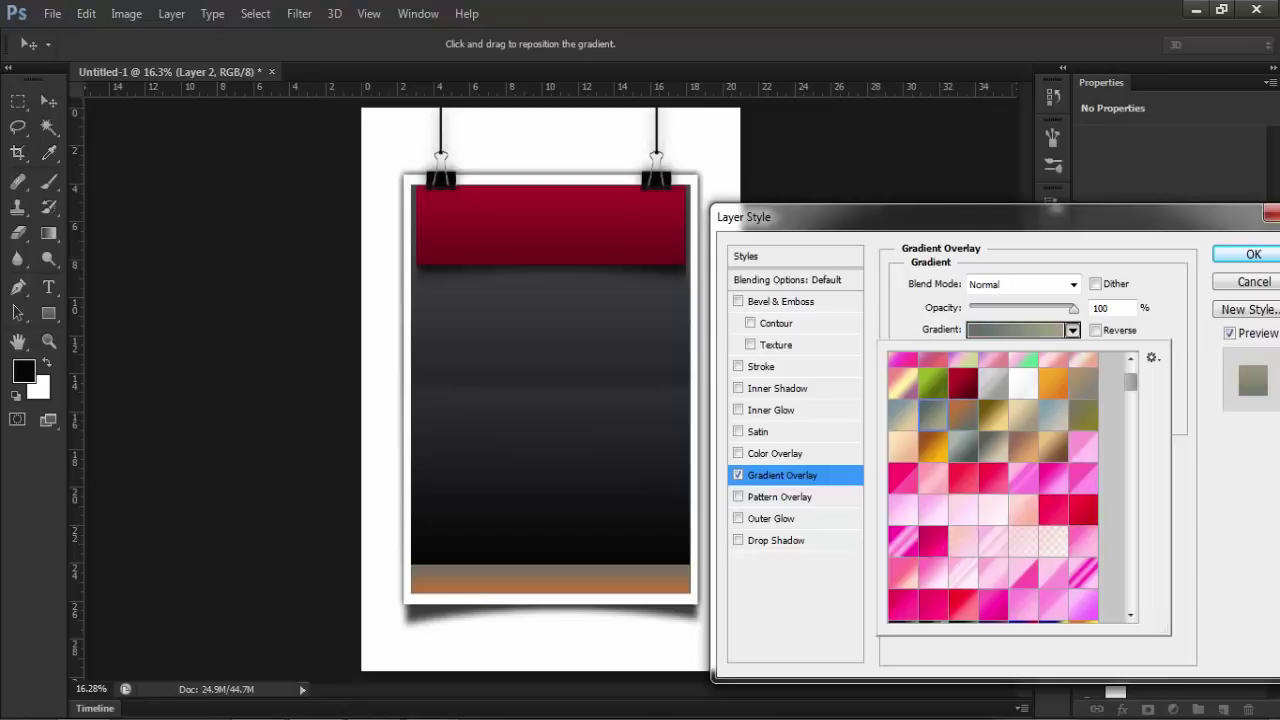
Try indigo, maroon, teal, lavender and purple presets, then apply a grey-blue gradient.
scroll(993, 488, "down", 2)
scroll(993, 488, "down", 2)
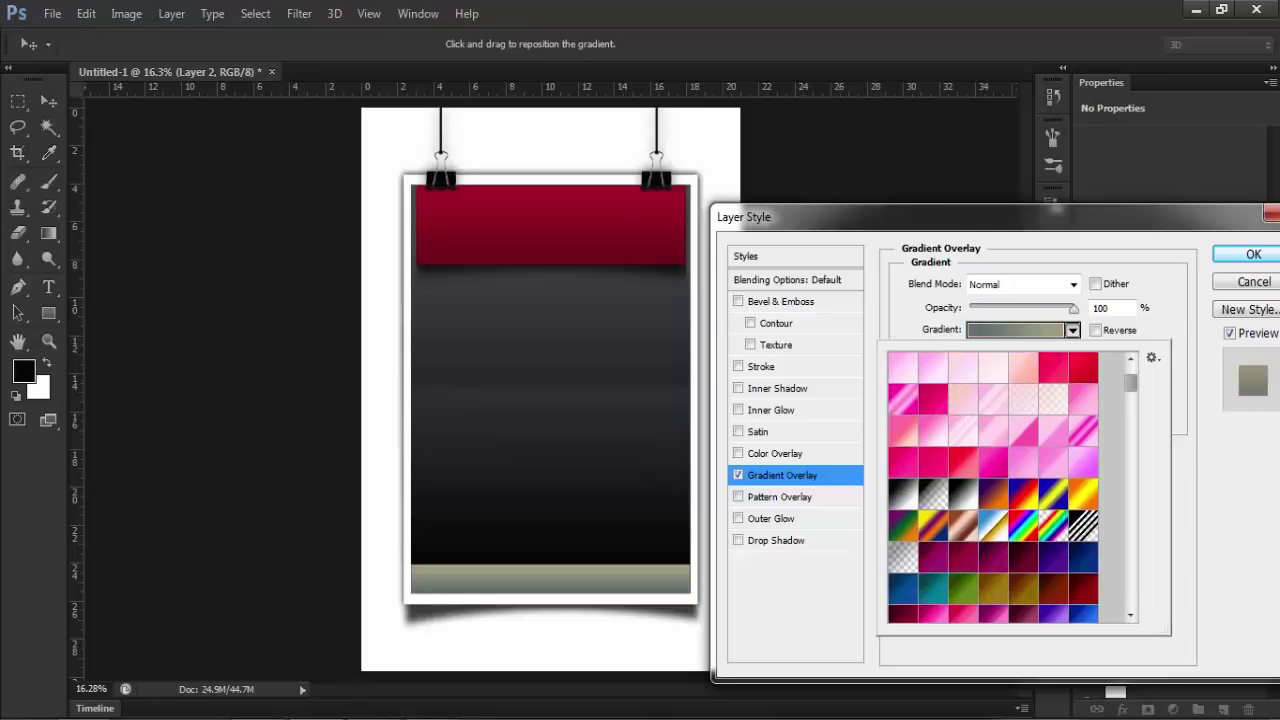
left_click(1083, 558)
left_click(1053, 558)
scroll(993, 488, "down", 1)
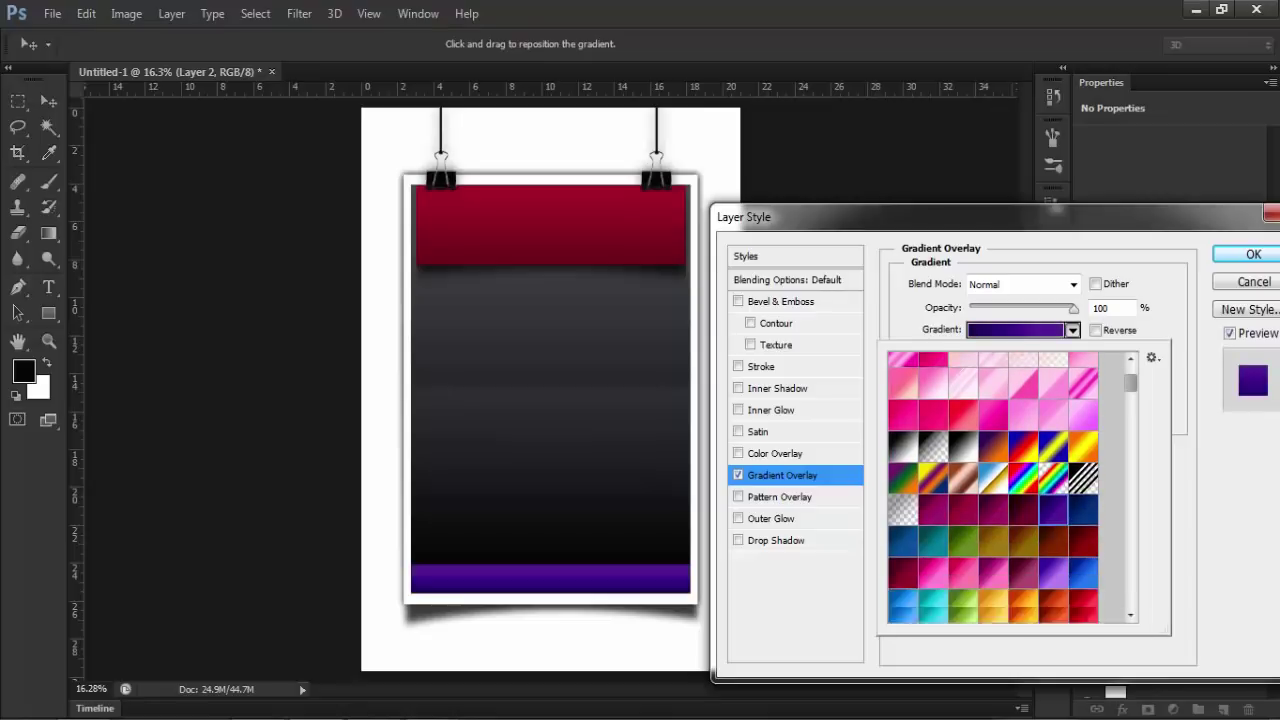
left_click(933, 508)
left_click(933, 541)
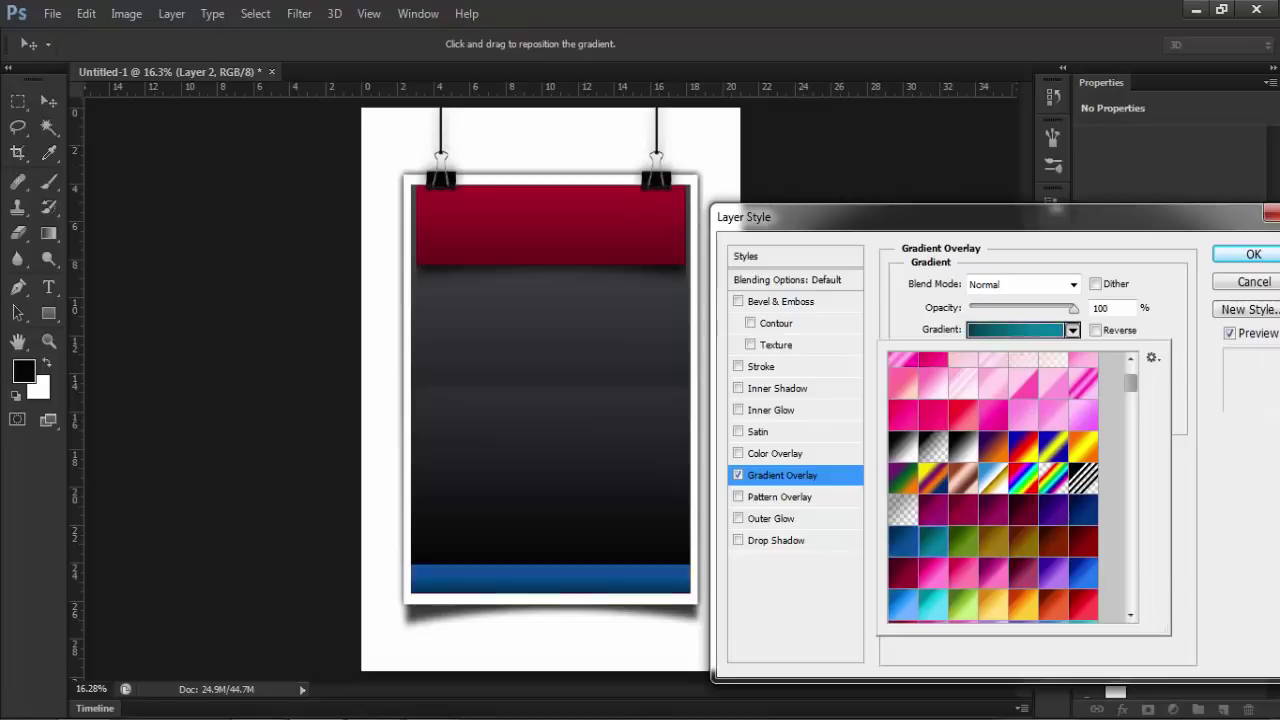
scroll(993, 488, "down", 1)
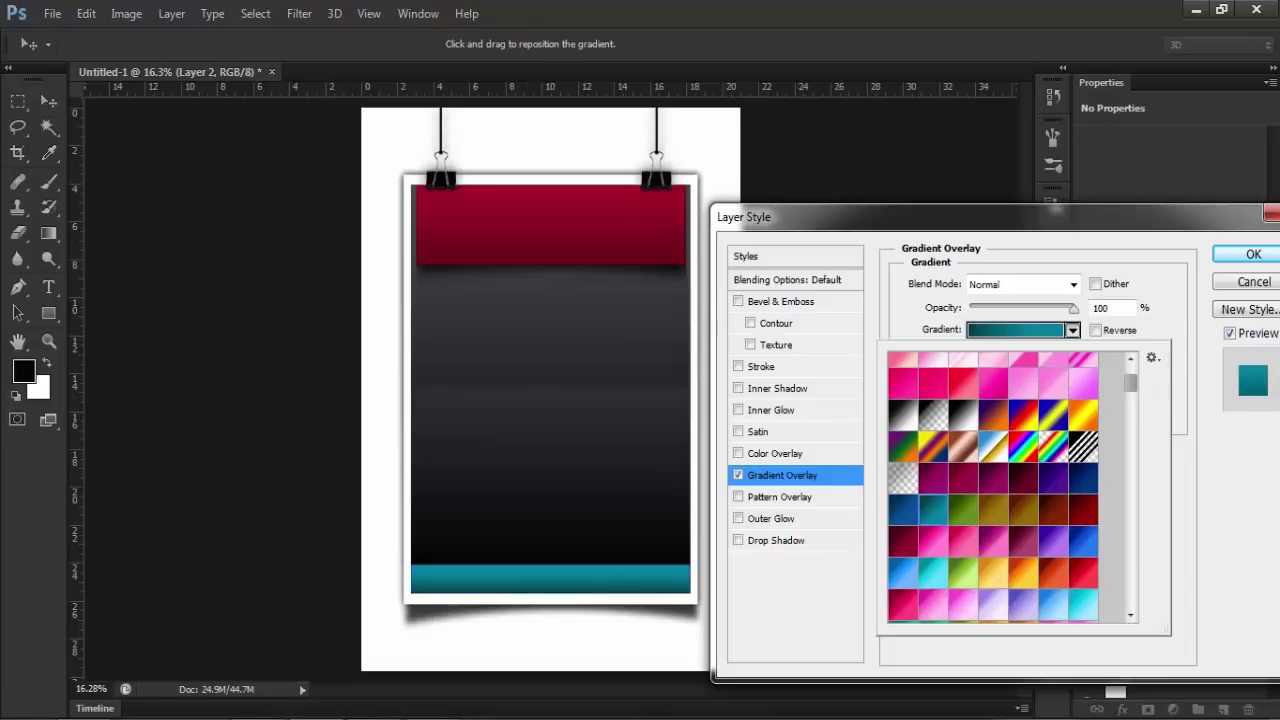
scroll(1050, 540, "down", 2)
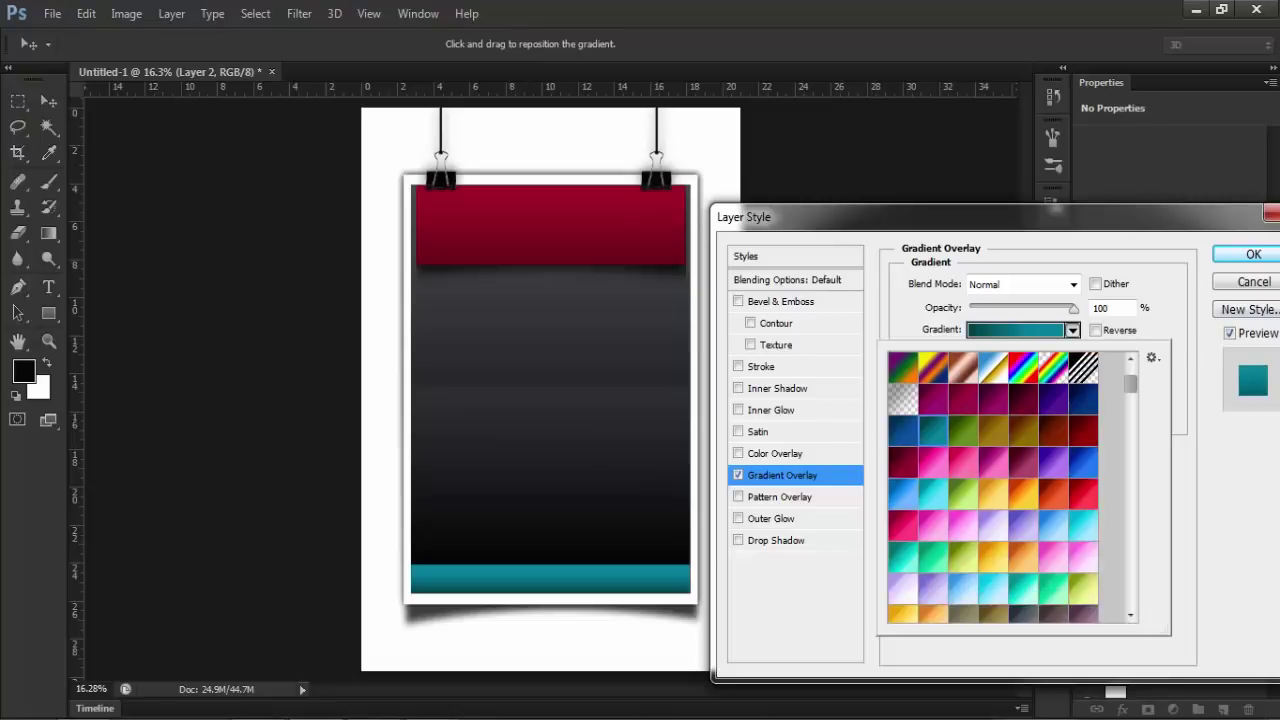
scroll(1024, 554, "down", 2)
left_click(1024, 586)
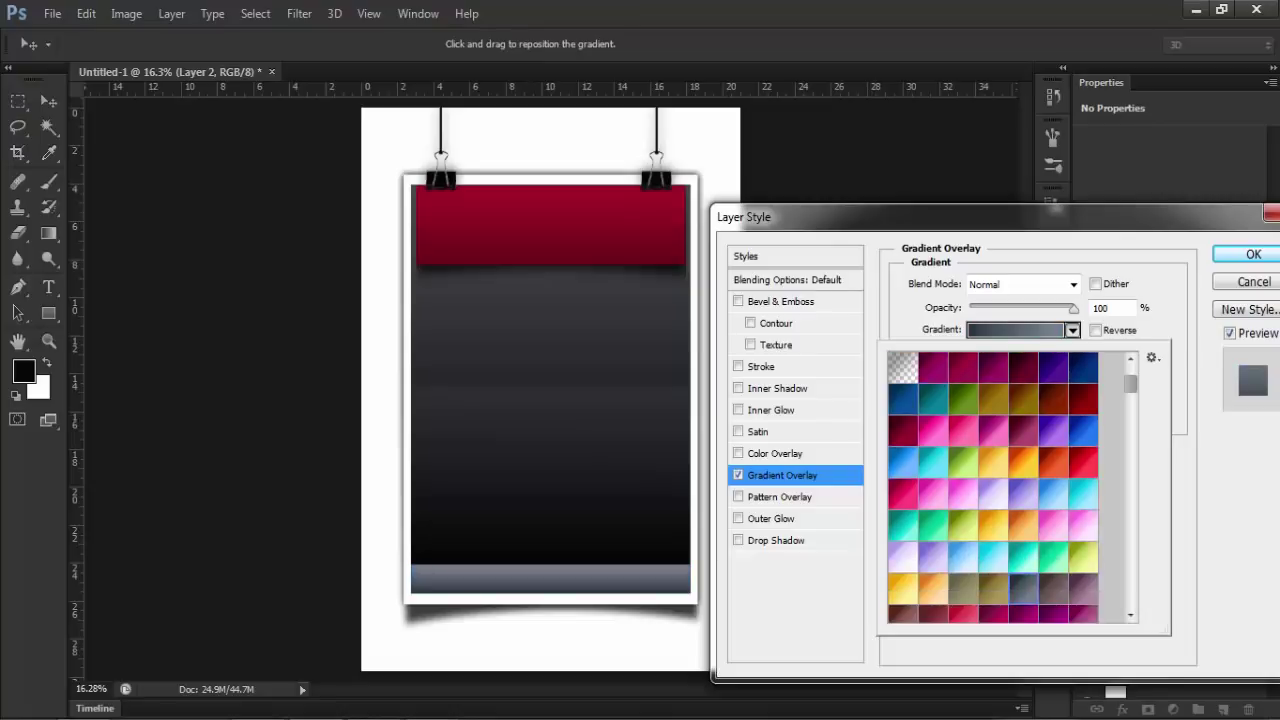
left_click(902, 558)
scroll(902, 558, "down", 1)
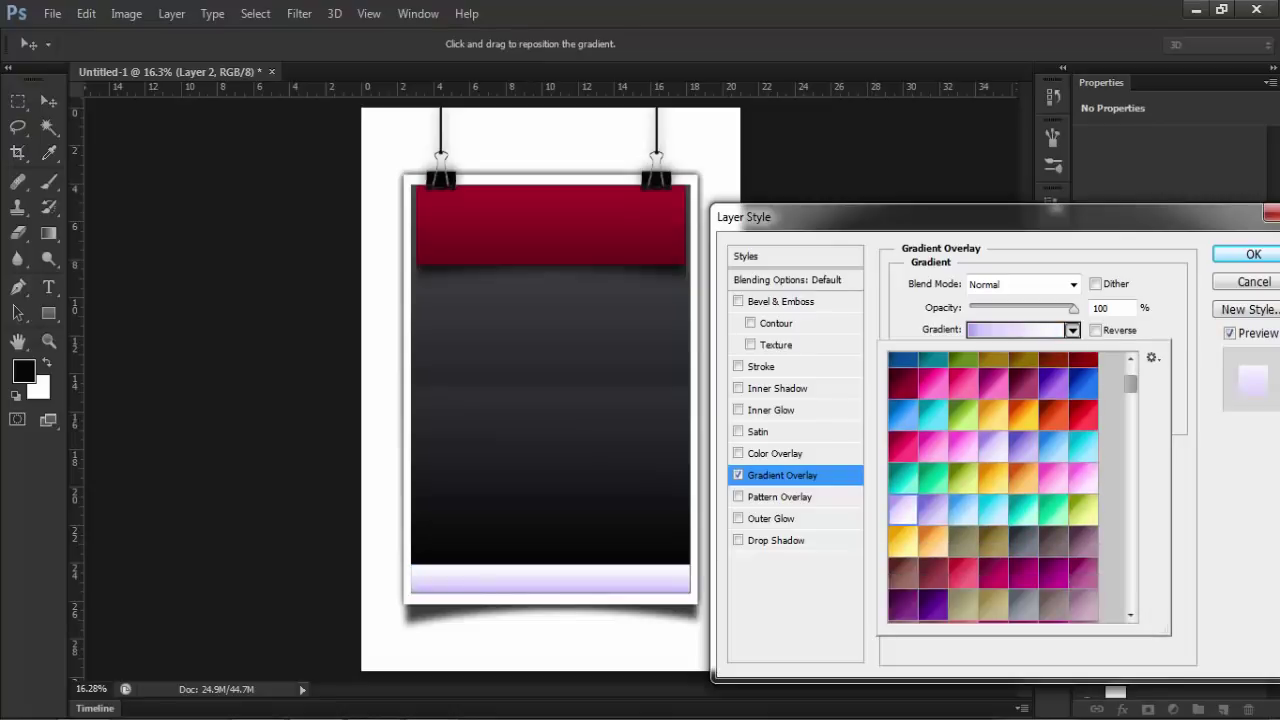
scroll(994, 488, "down", 1)
scroll(994, 488, "down", 1)
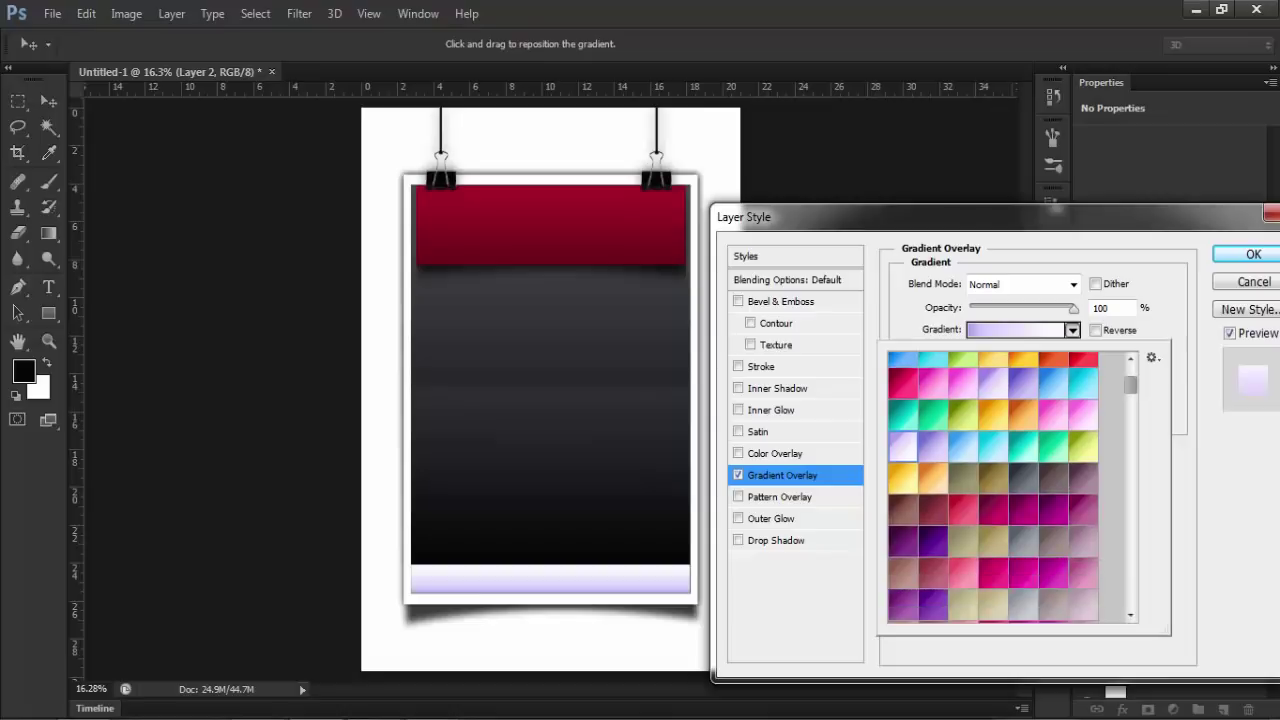
left_click(932, 541)
left_click(1024, 541)
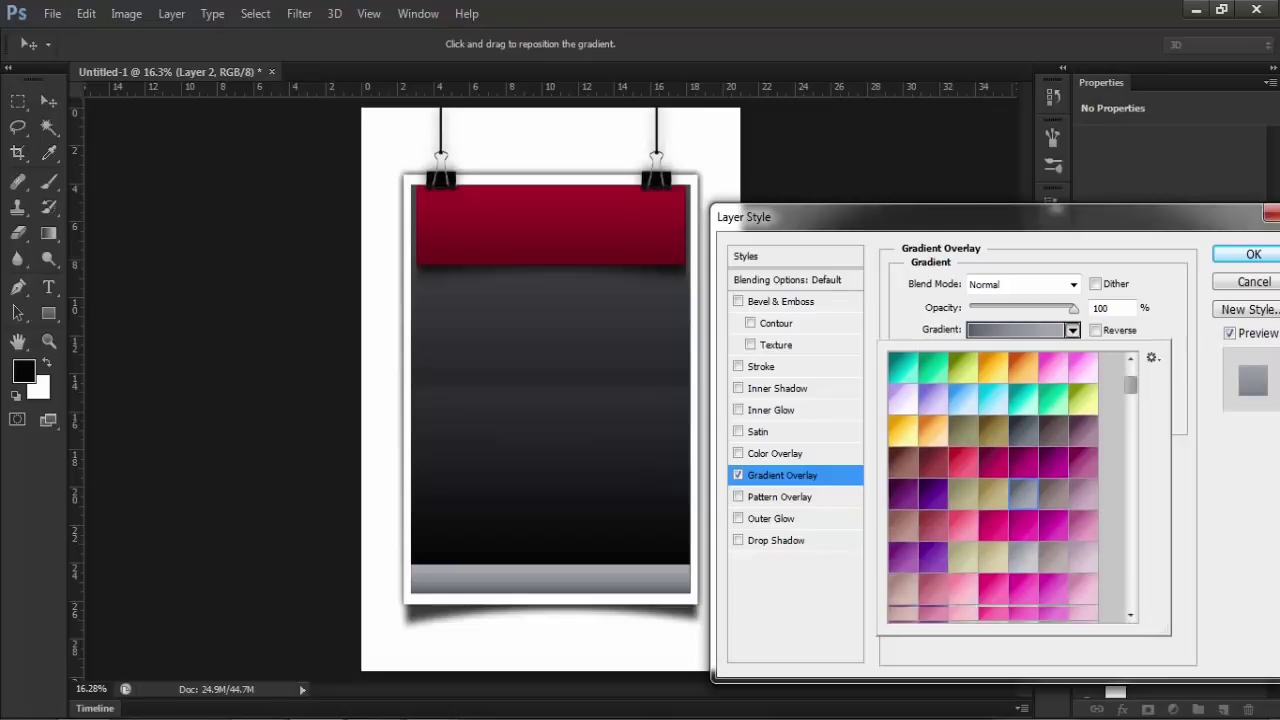
scroll(1024, 541, "down", 1)
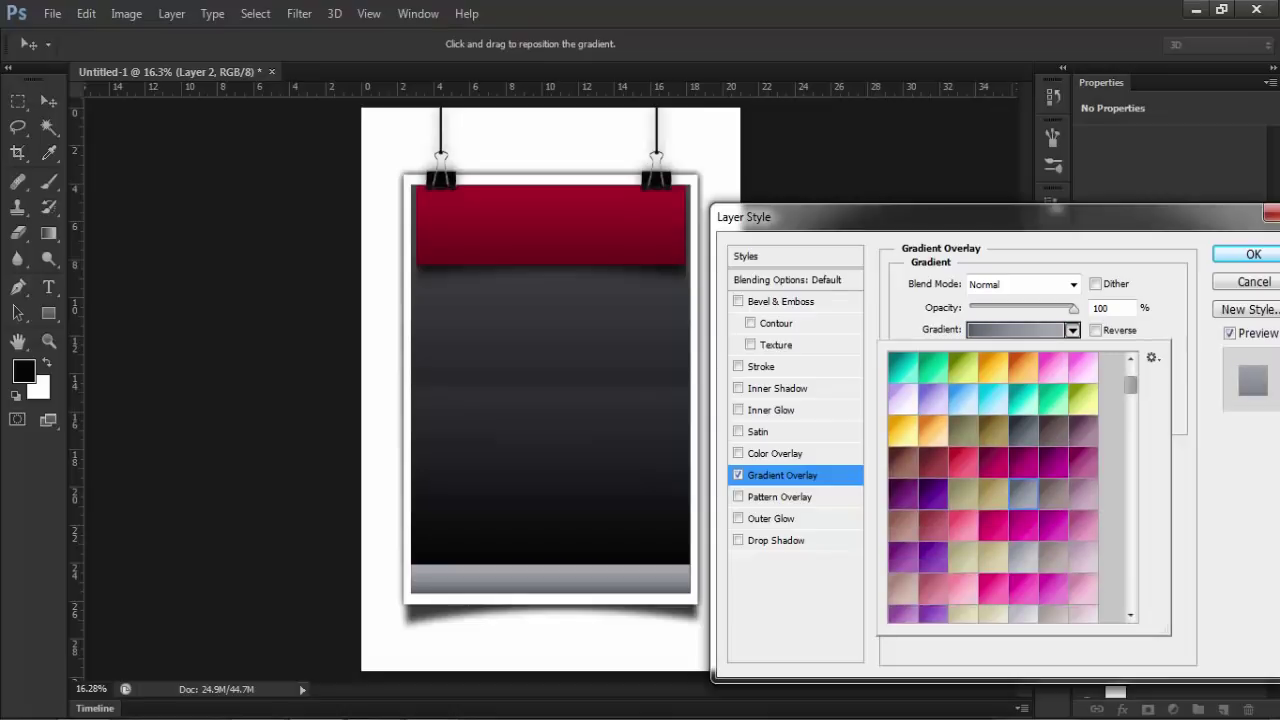
key("Return")
key("Return")
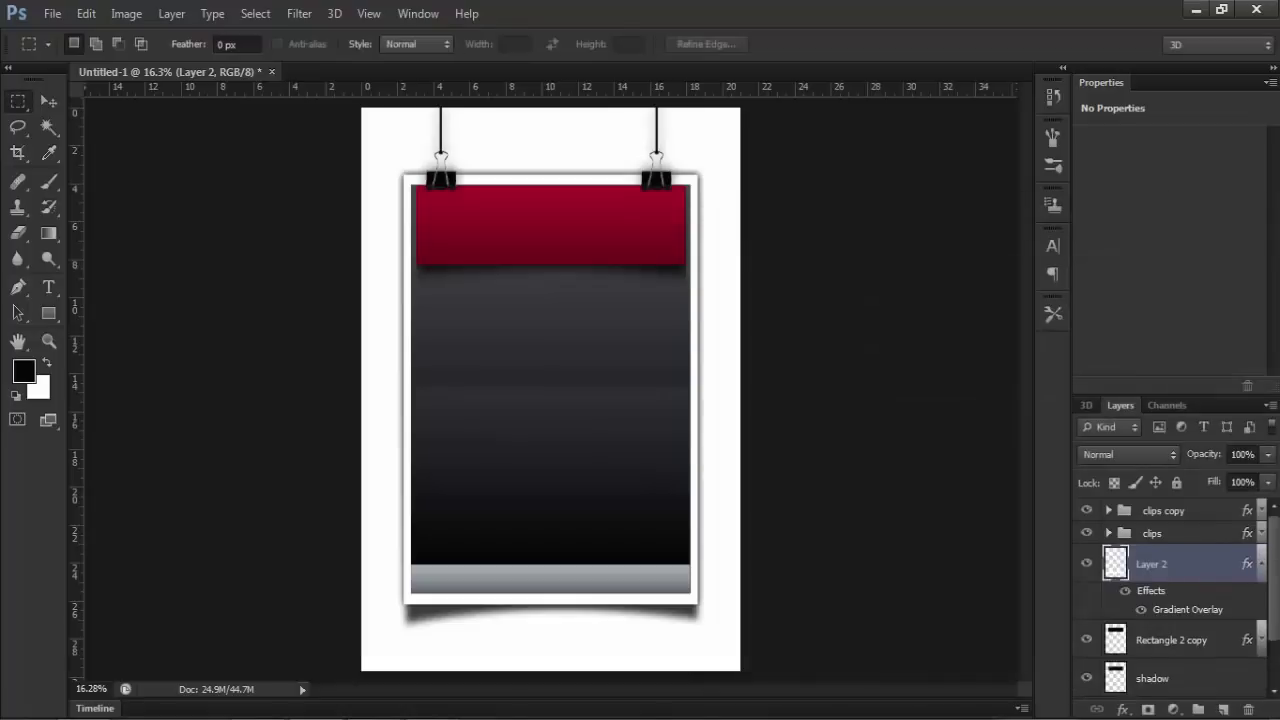
Zoom into the poster's lower-left area to frame the new grey-blue strip.
key("z")
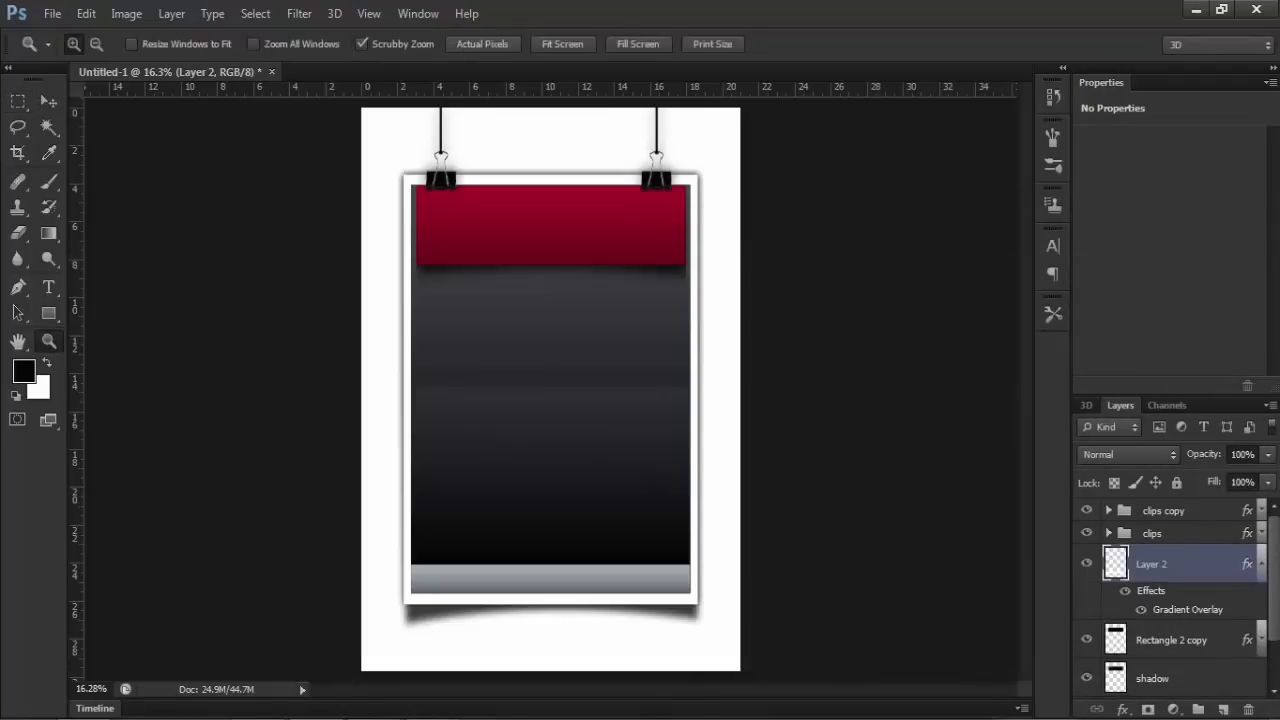
left_click_drag(550, 650, 610, 650)
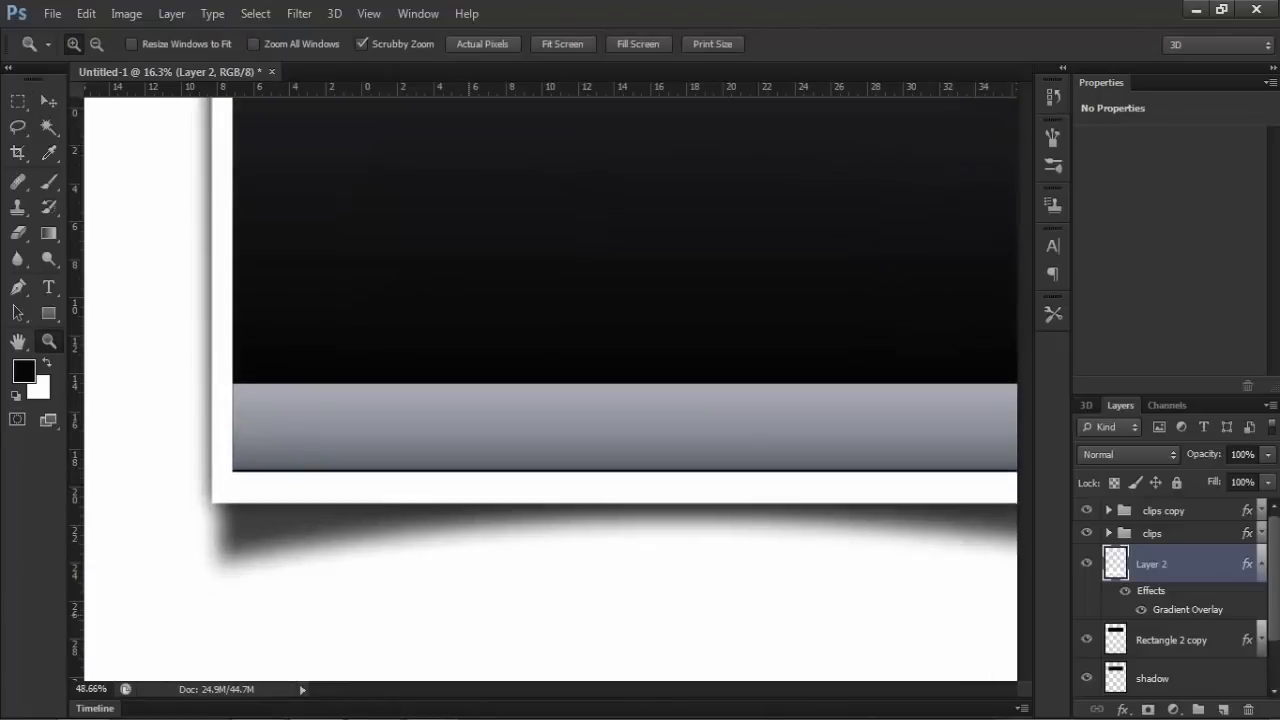
left_click_drag(610, 655, 640, 655)
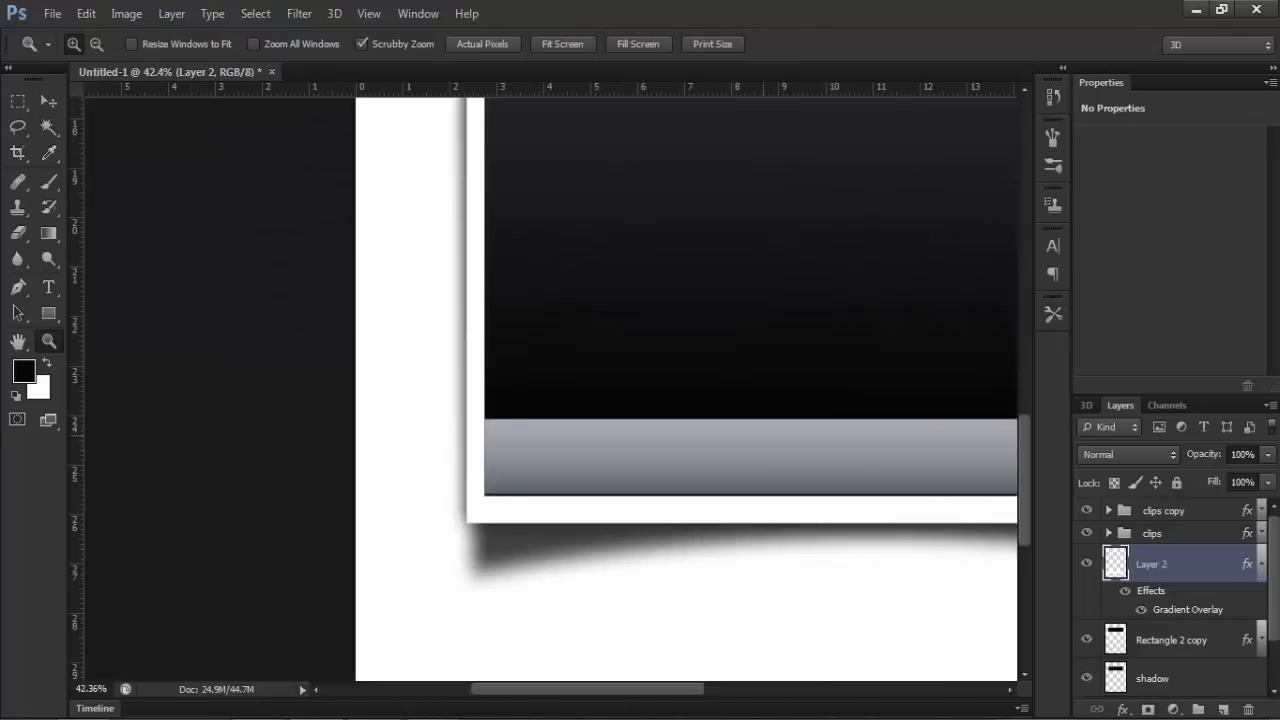
scroll(550, 380, "right", 5)
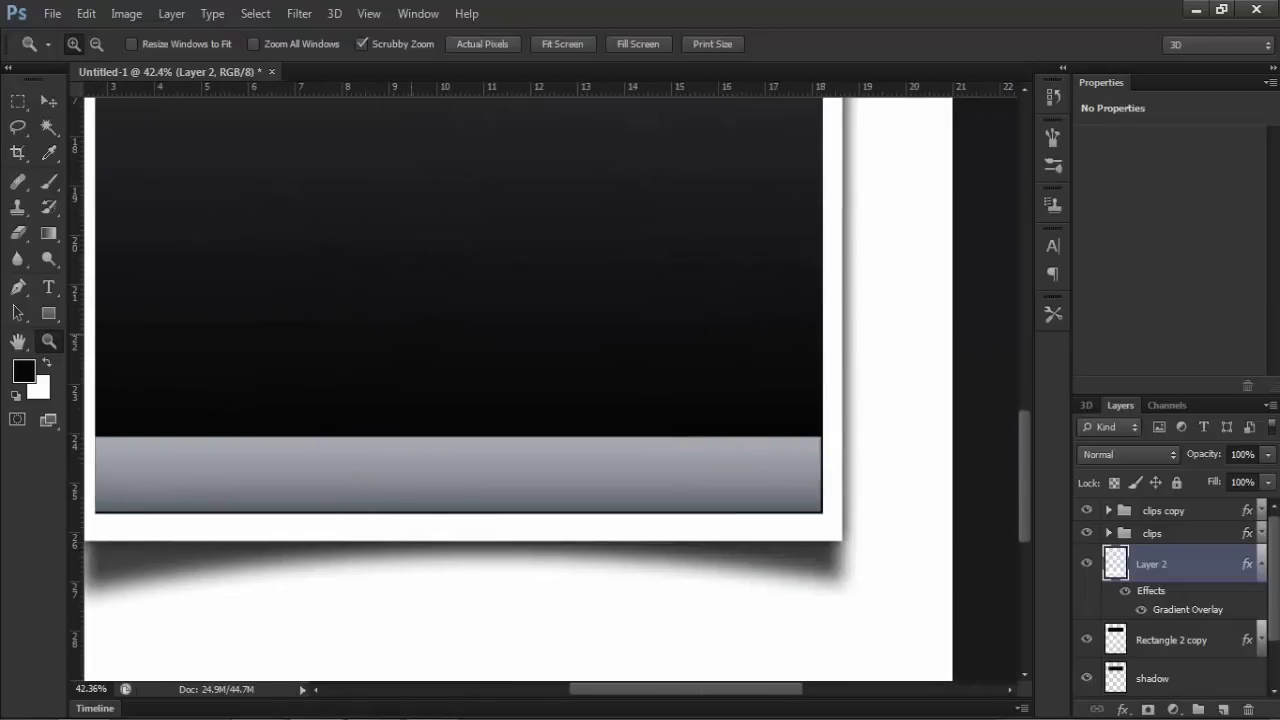
Scale the grey bar to about 100.38% width and 101.12% height and apply the transform.
key("v")
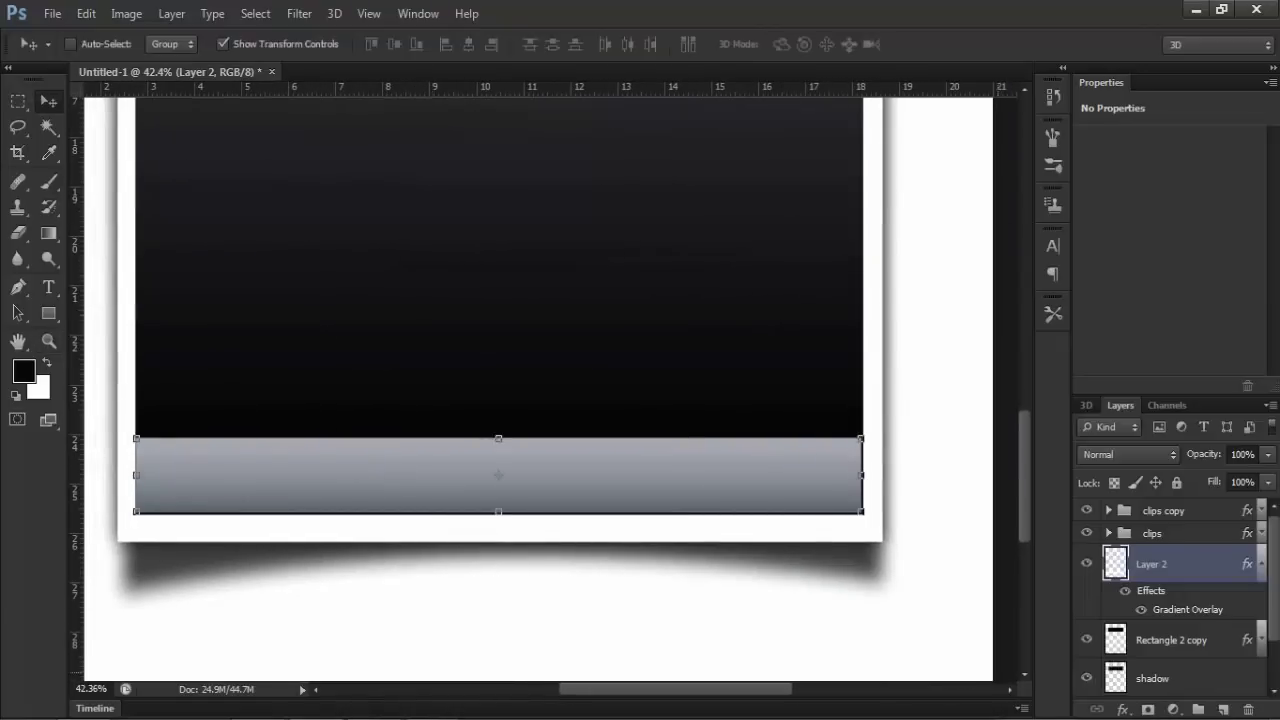
key("ctrl+t")
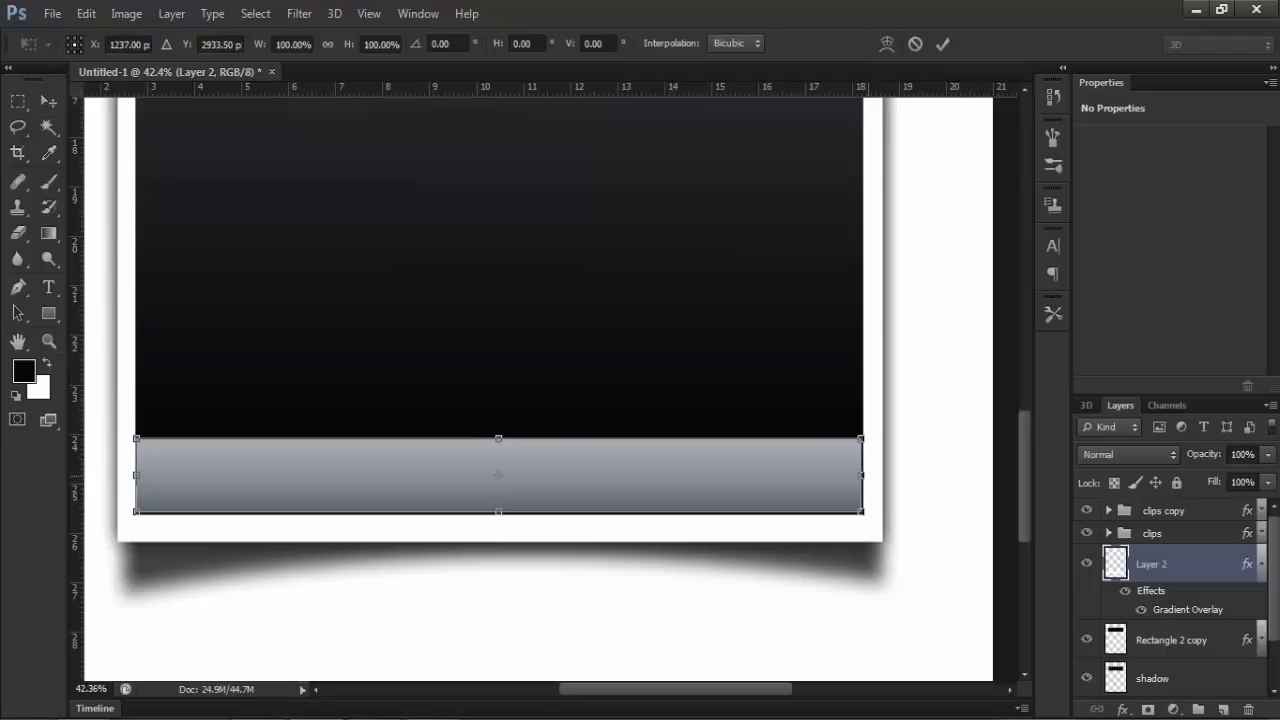
left_click_drag(862, 475, 866, 475)
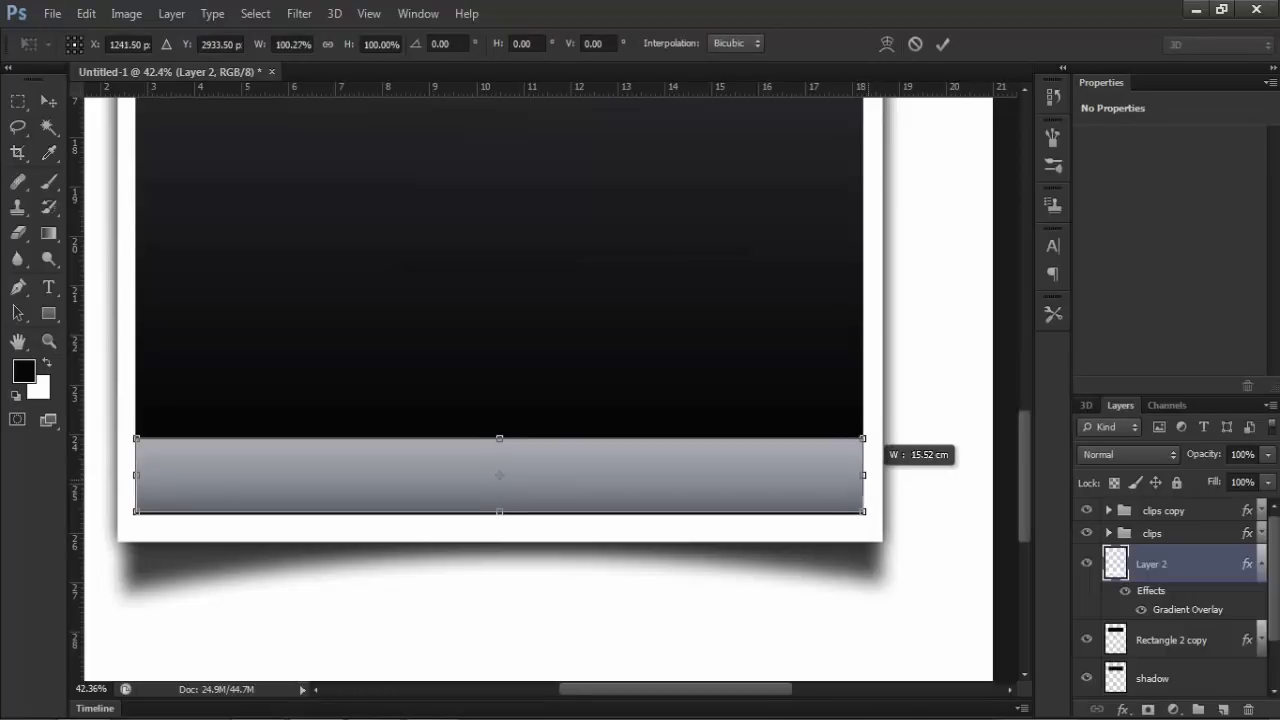
left_click_drag(867, 475, 865, 475)
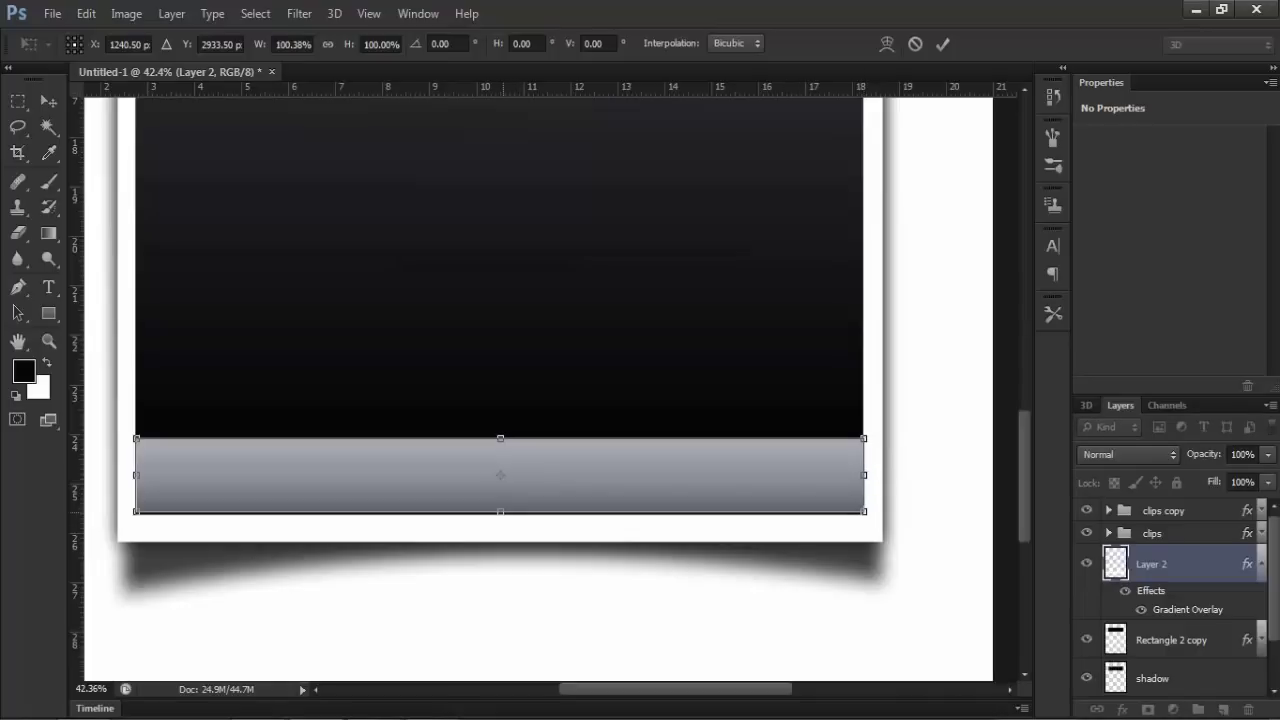
left_click_drag(500, 512, 500, 513)
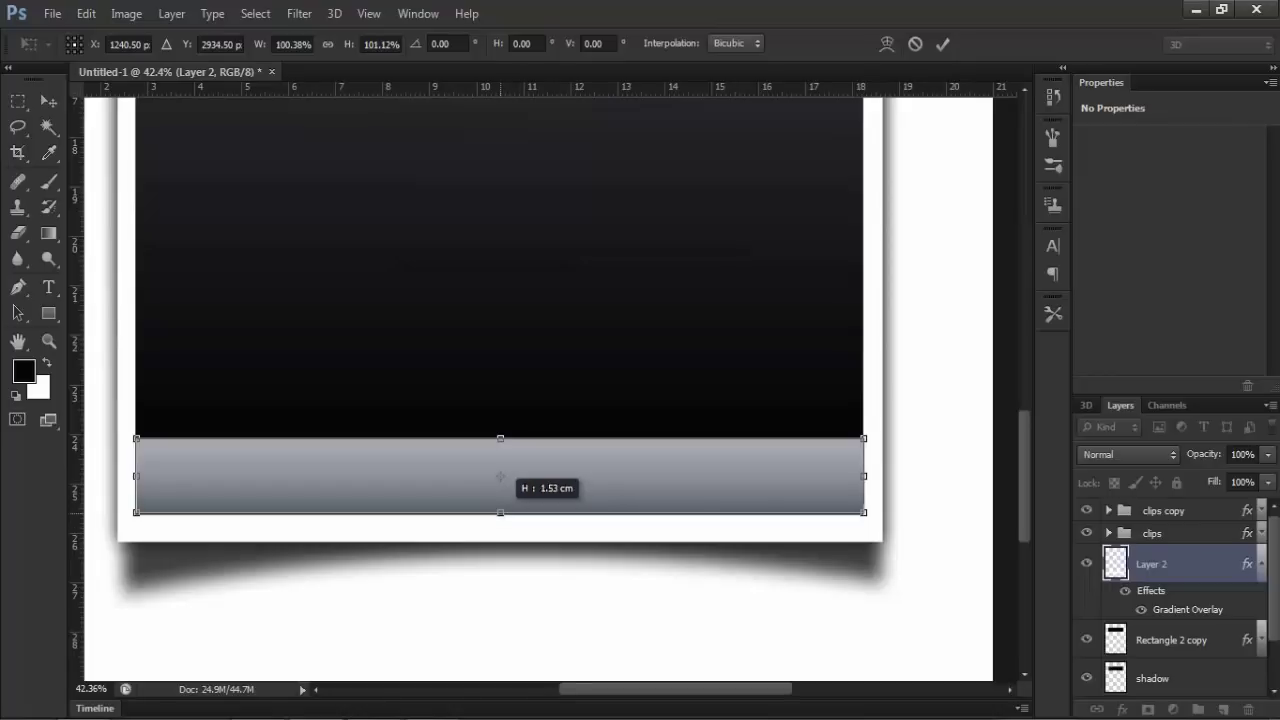
key("z")
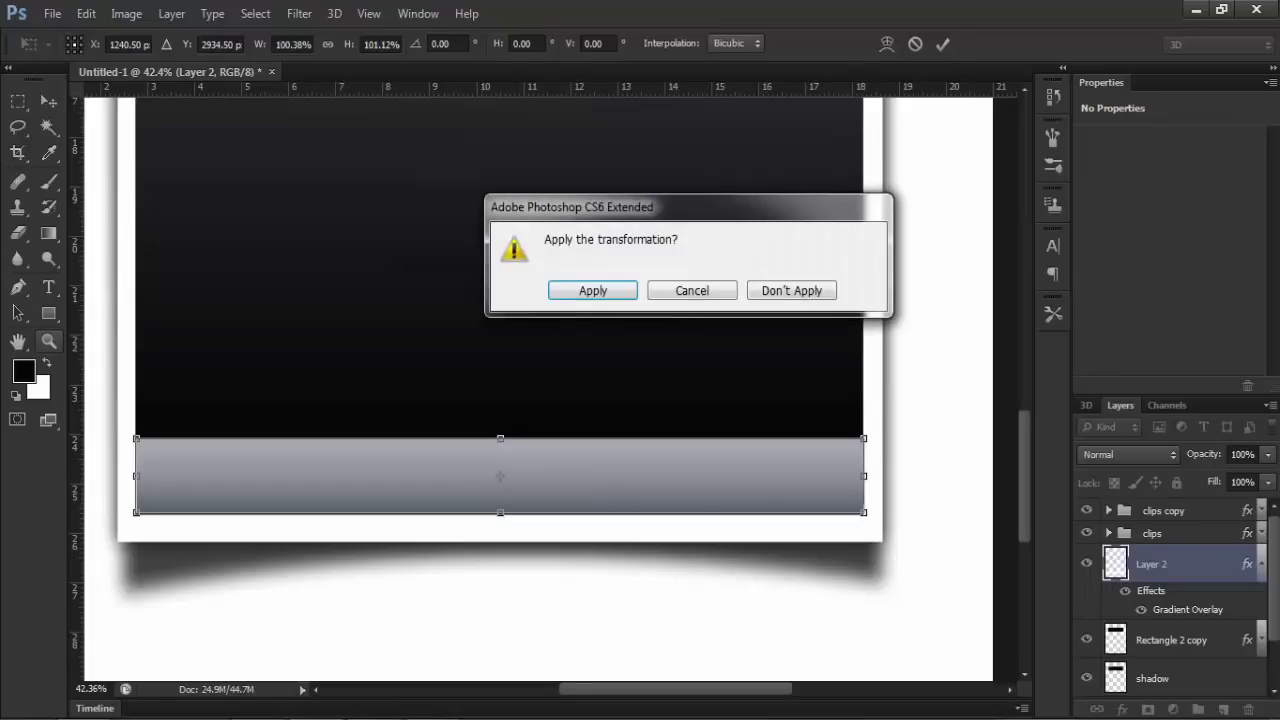
key("Return")
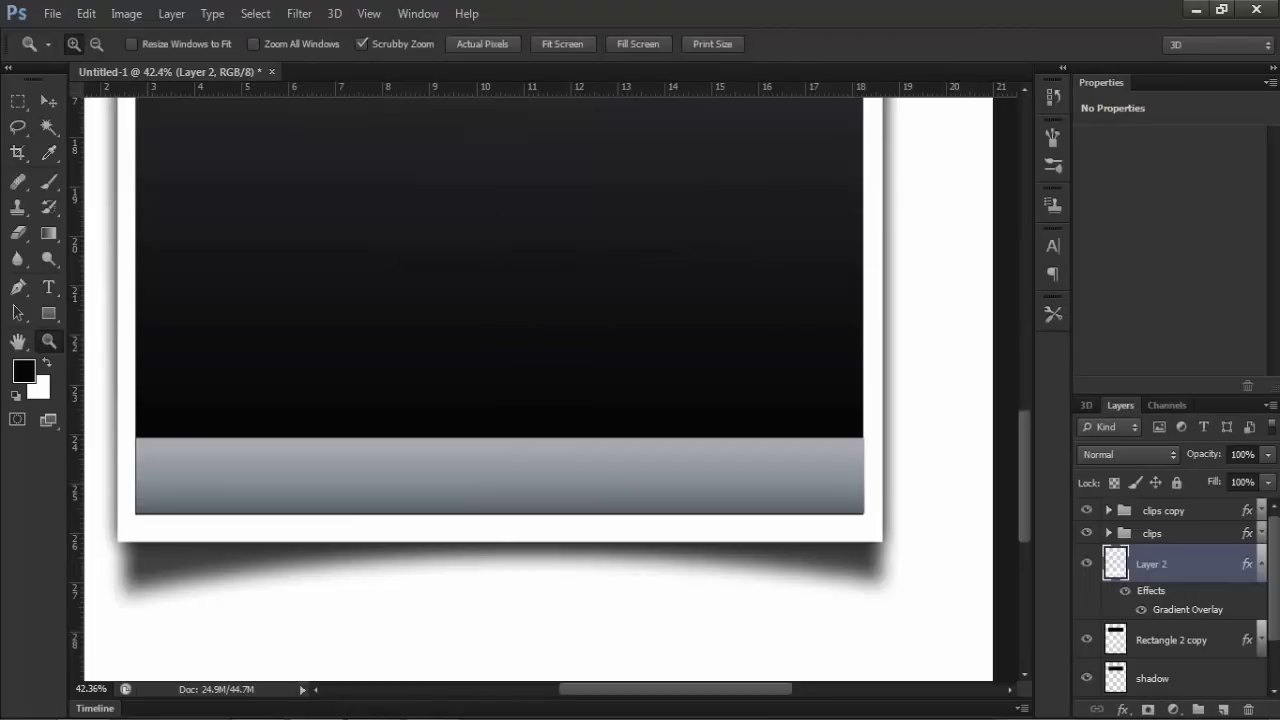
key("m")
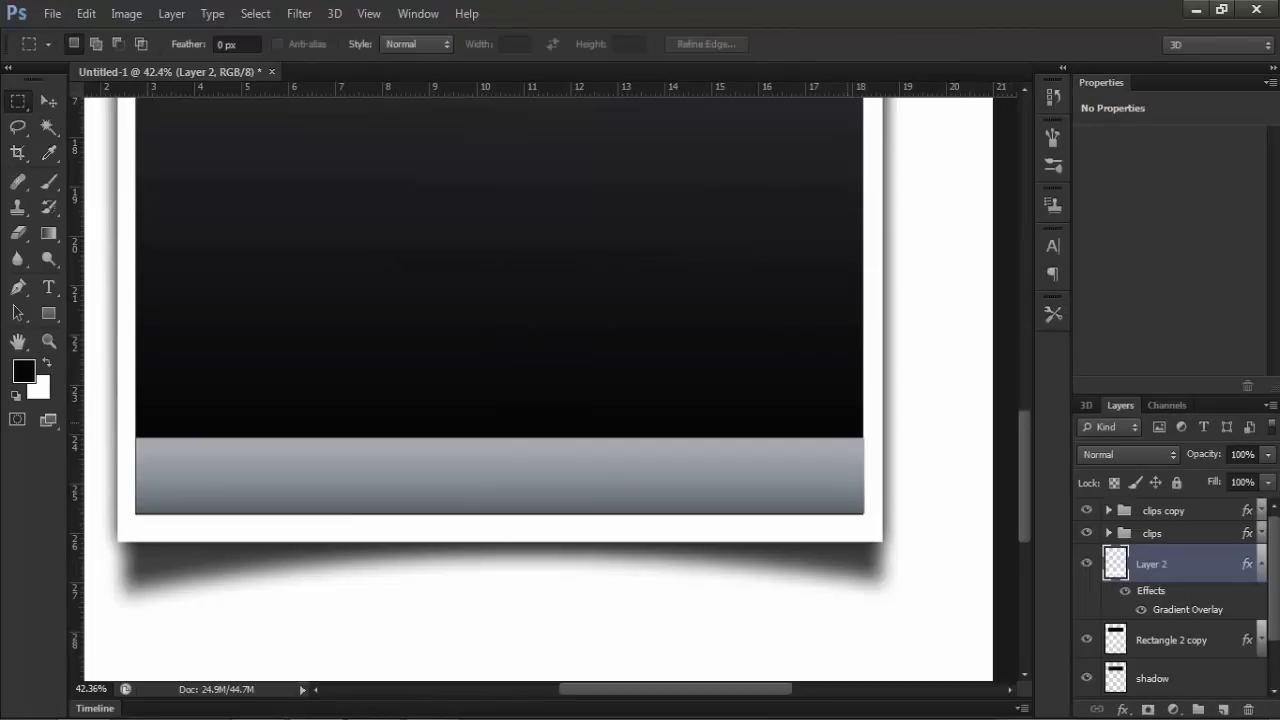
Compare the bar's right edge with a thin selection and nudge the bar one step right.
left_click_drag(881, 421, 860, 549)
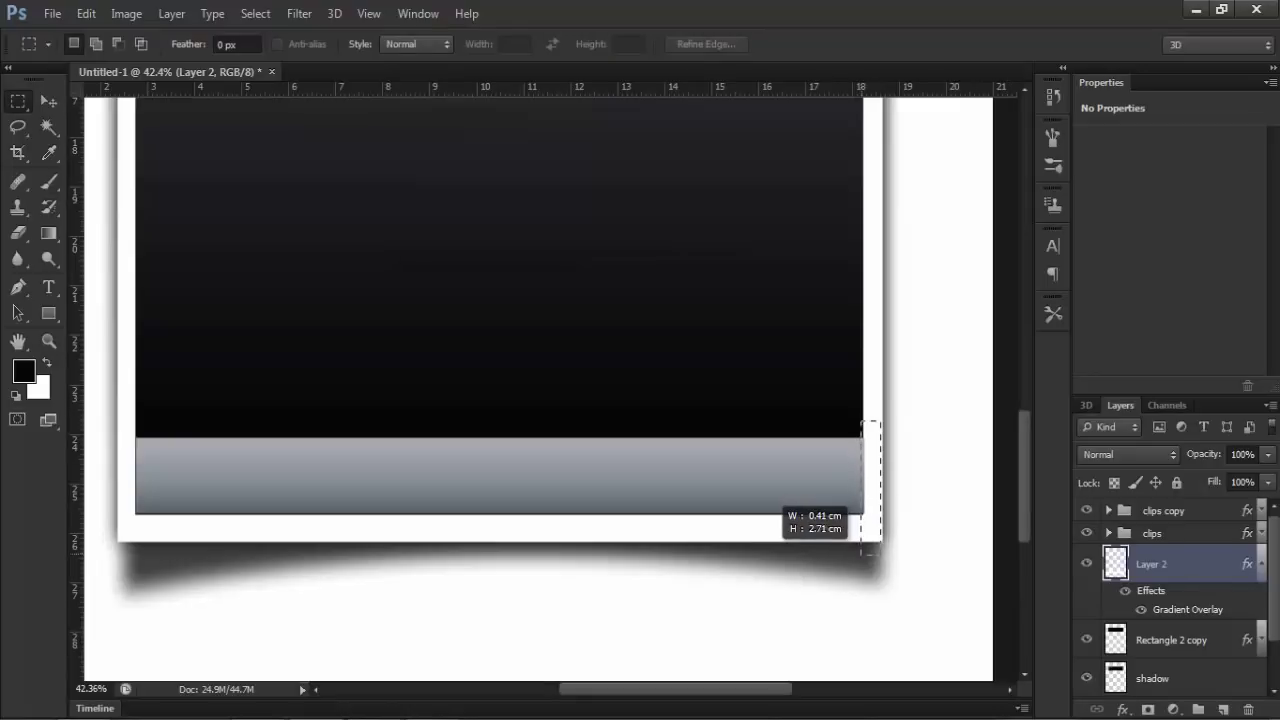
left_click_drag(860, 549, 860, 553)
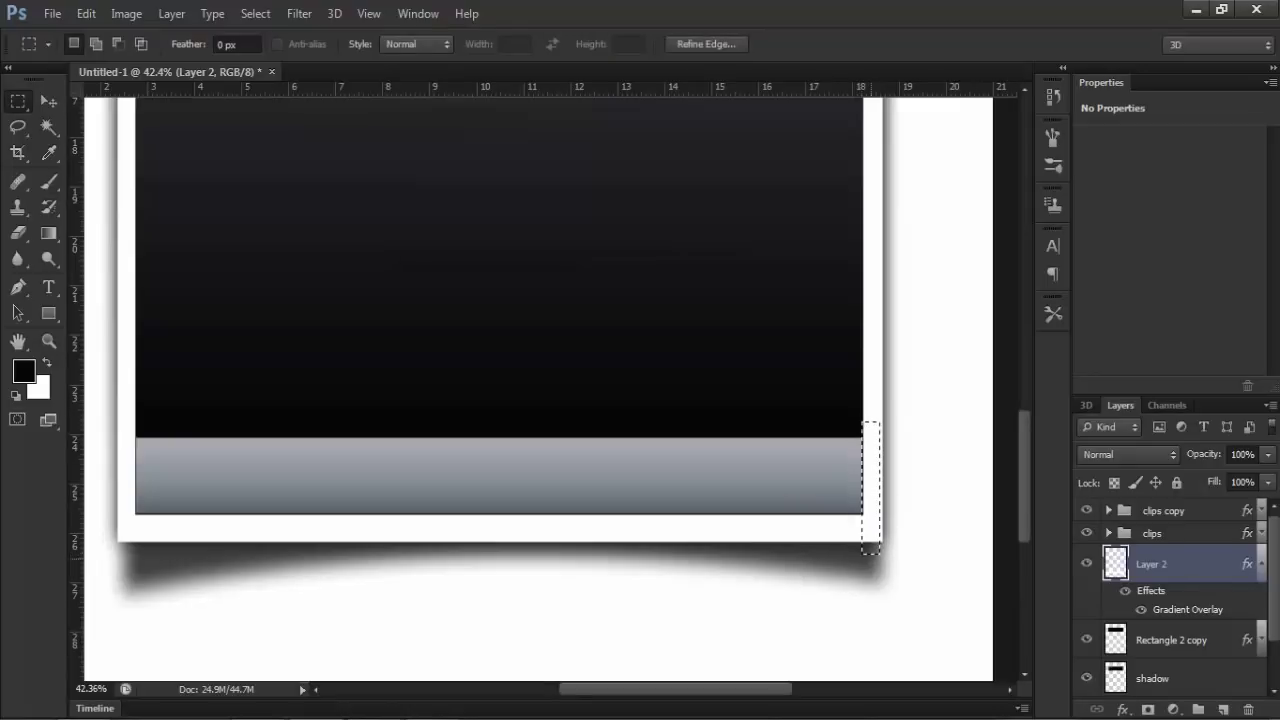
key("ctrl+d")
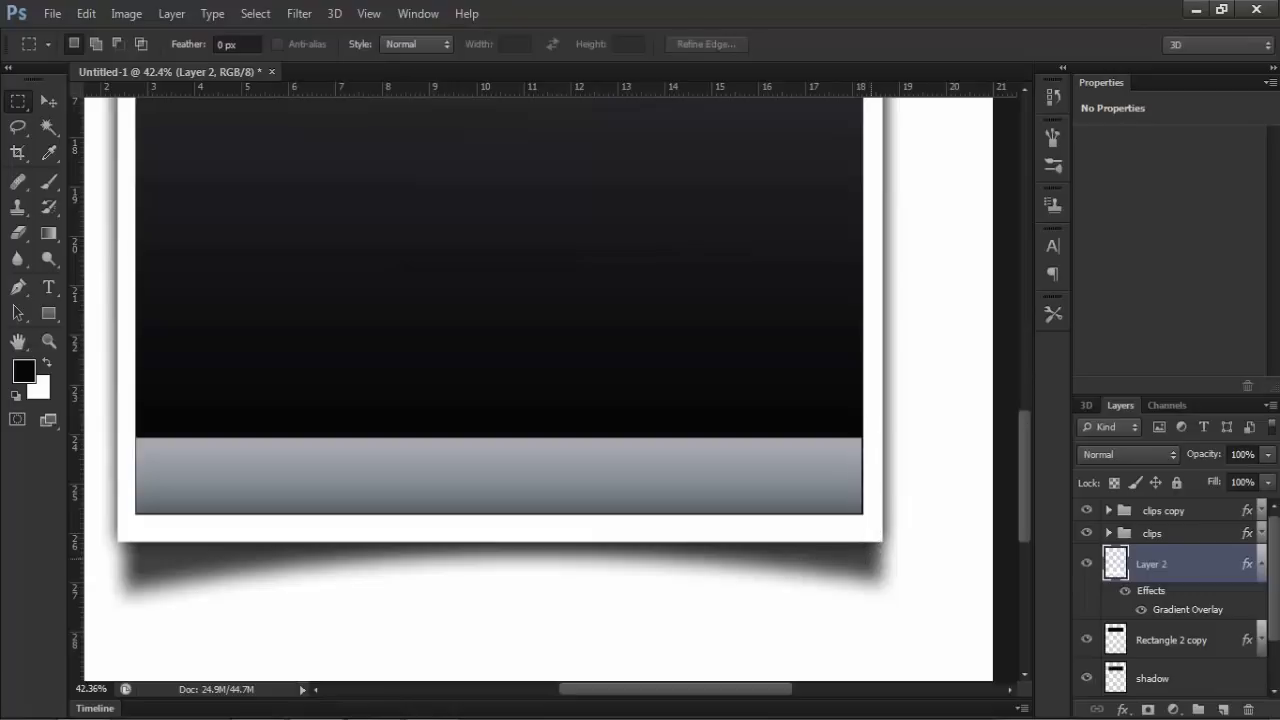
key("v")
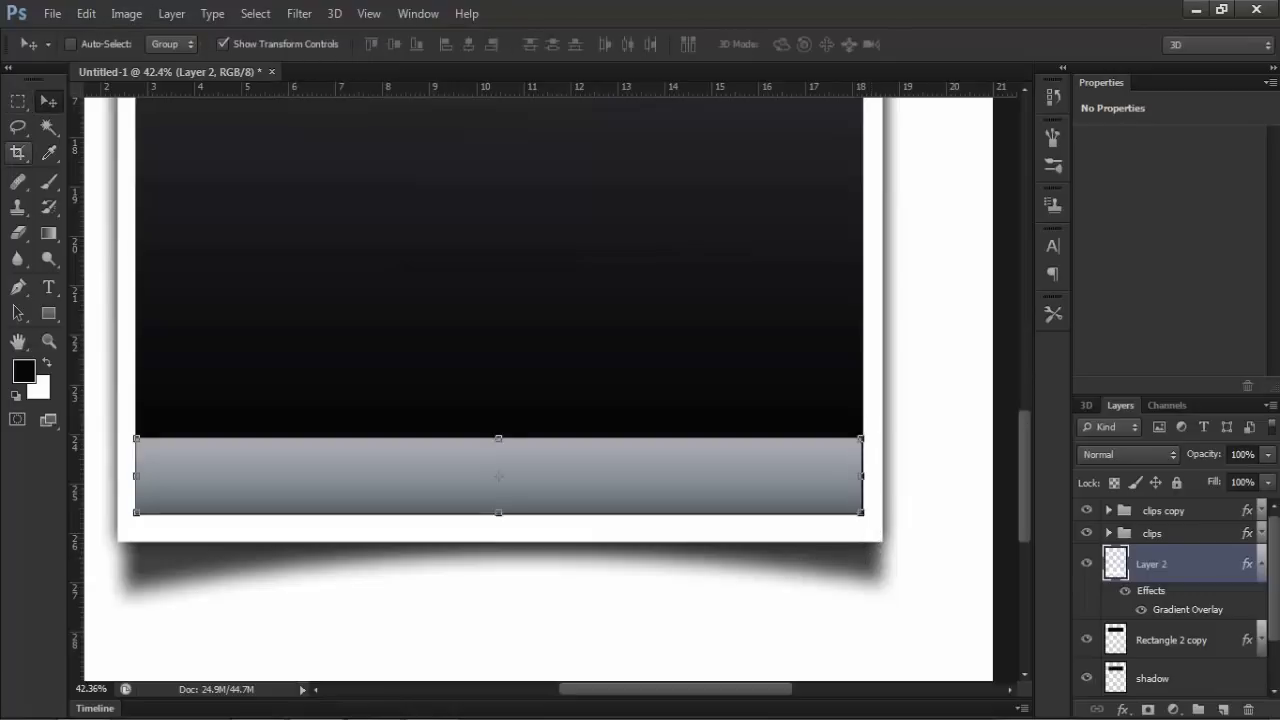
key("Right")
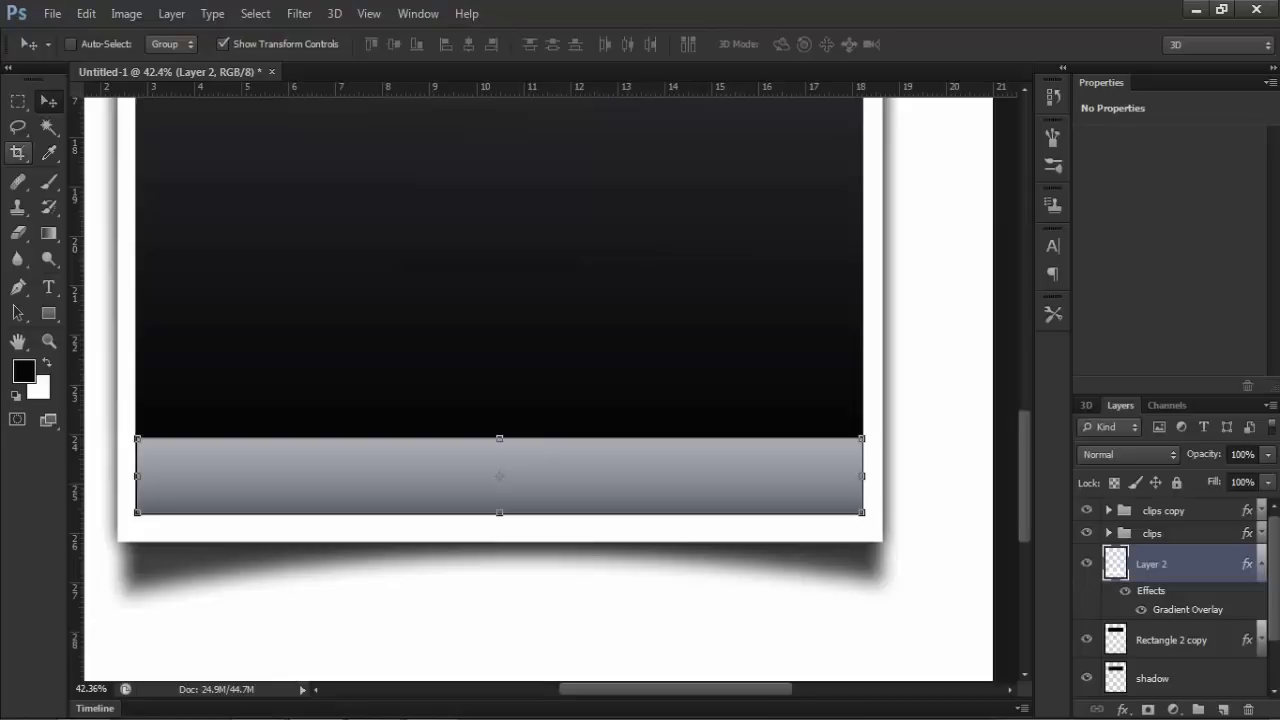
Zoom in and pan along the bottom bar to inspect its alignment with the frame.
left_click(49, 341)
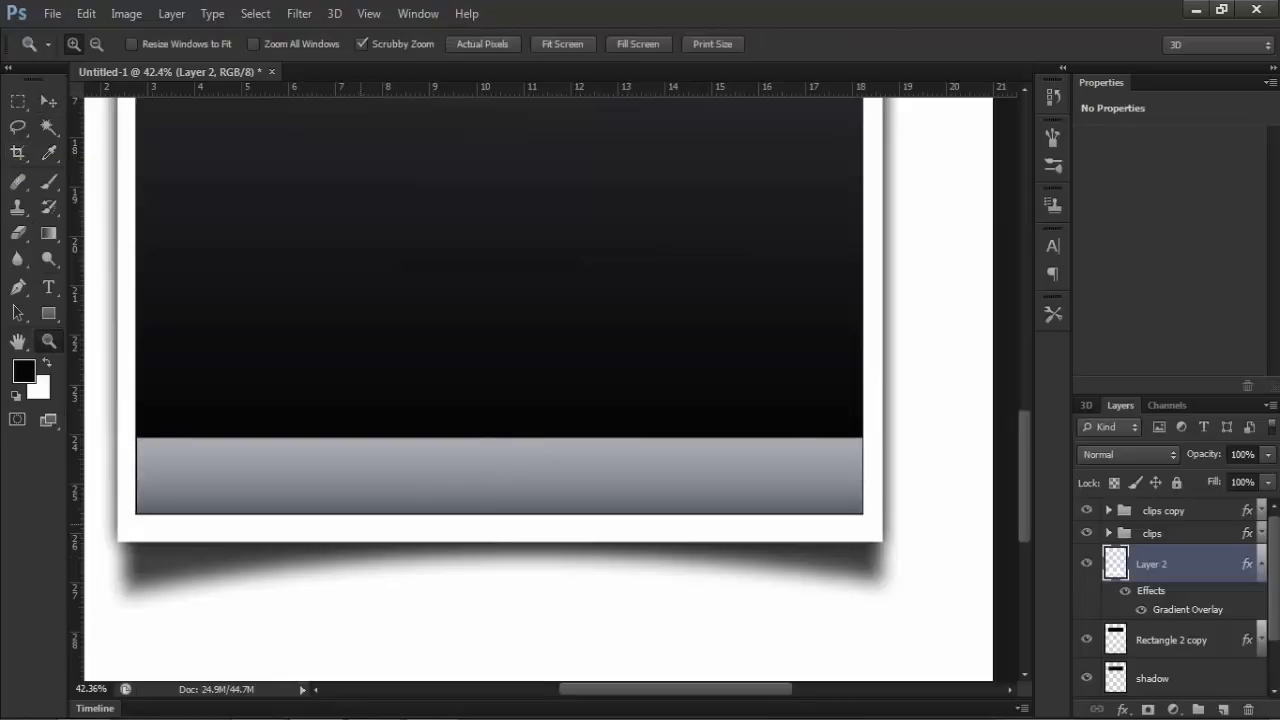
key("ctrl+plus")
key("ctrl+plus")
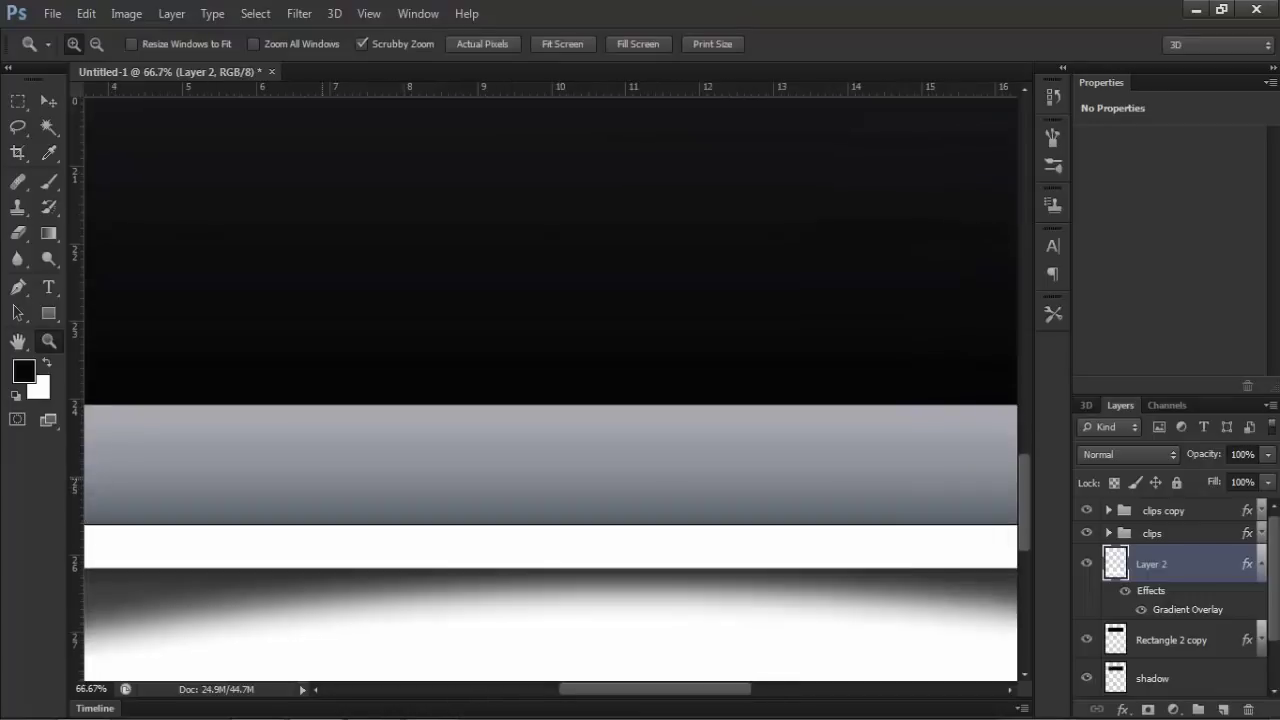
key("ctrl+plus")
left_click_drag(500, 400, 825, 425)
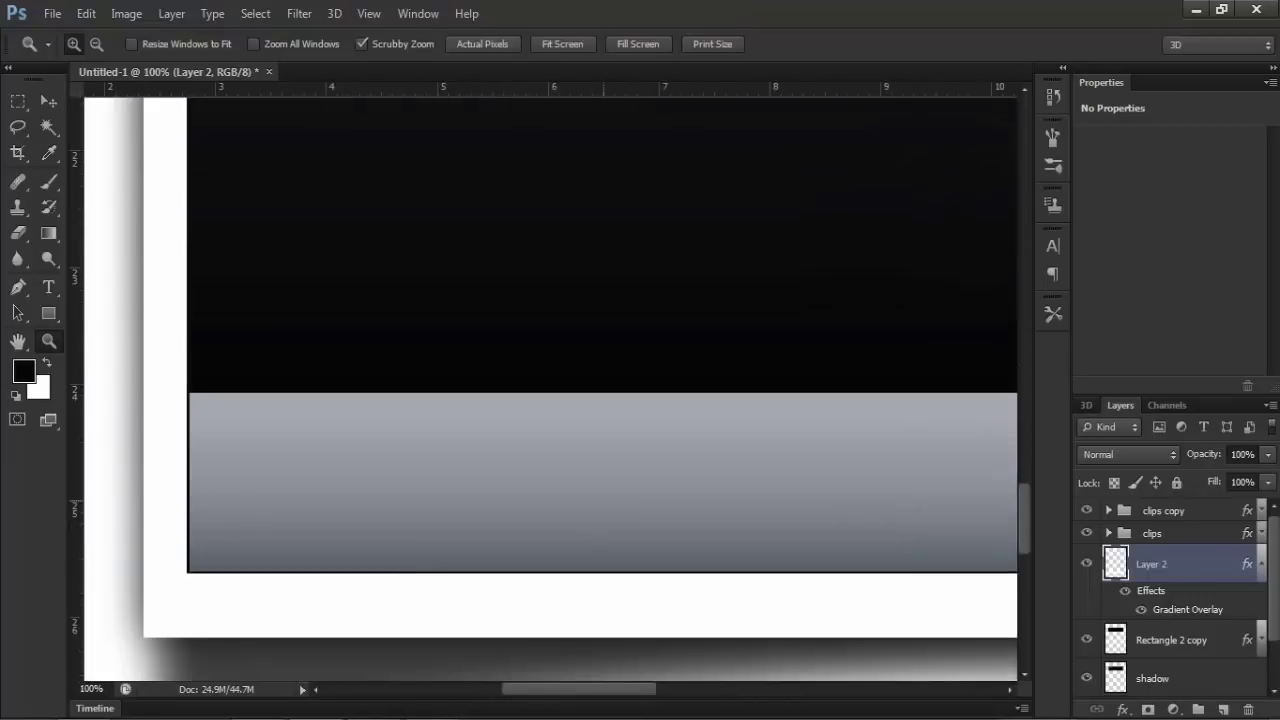
key("v")
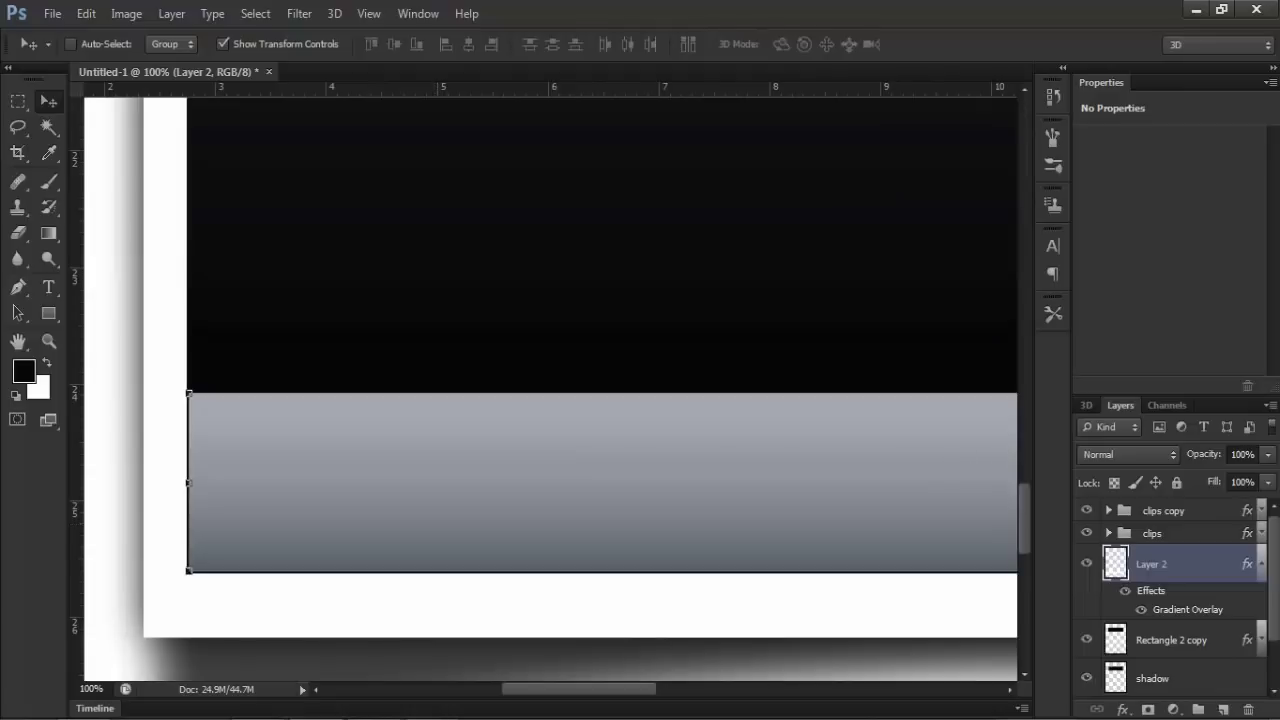
key("z")
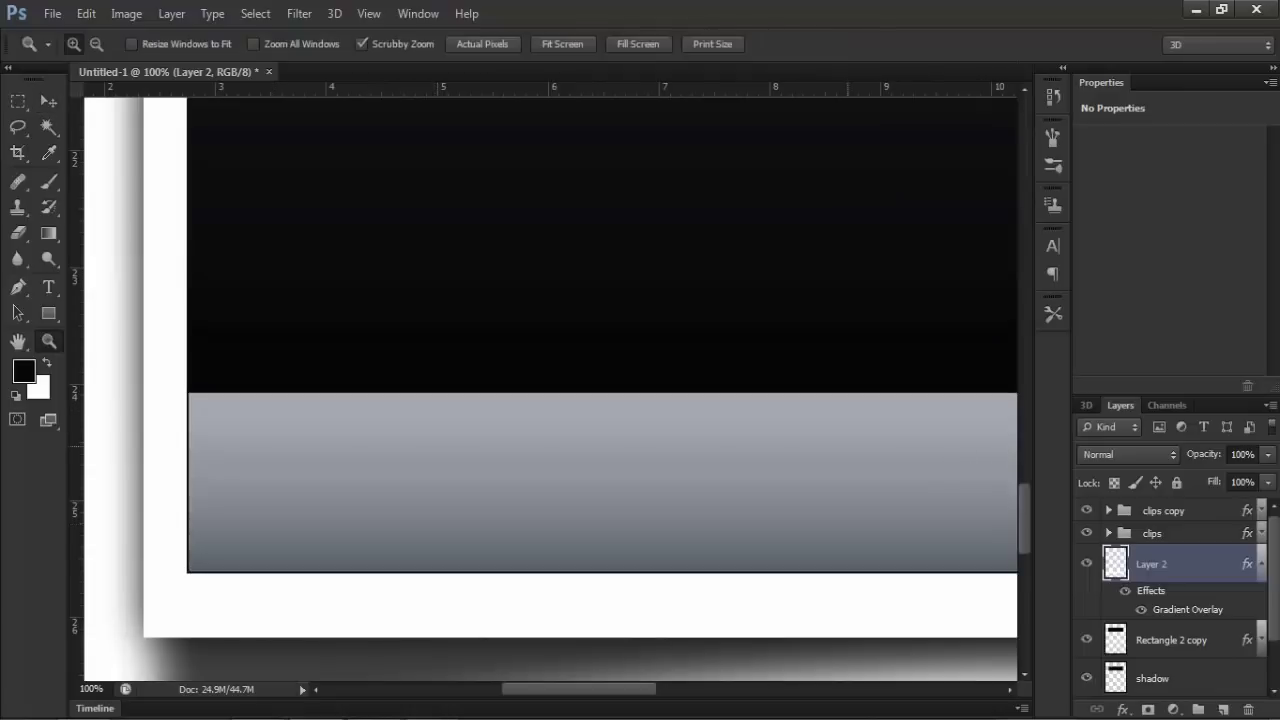
key("ctrl+r")
scroll(550, 380, "right", 5)
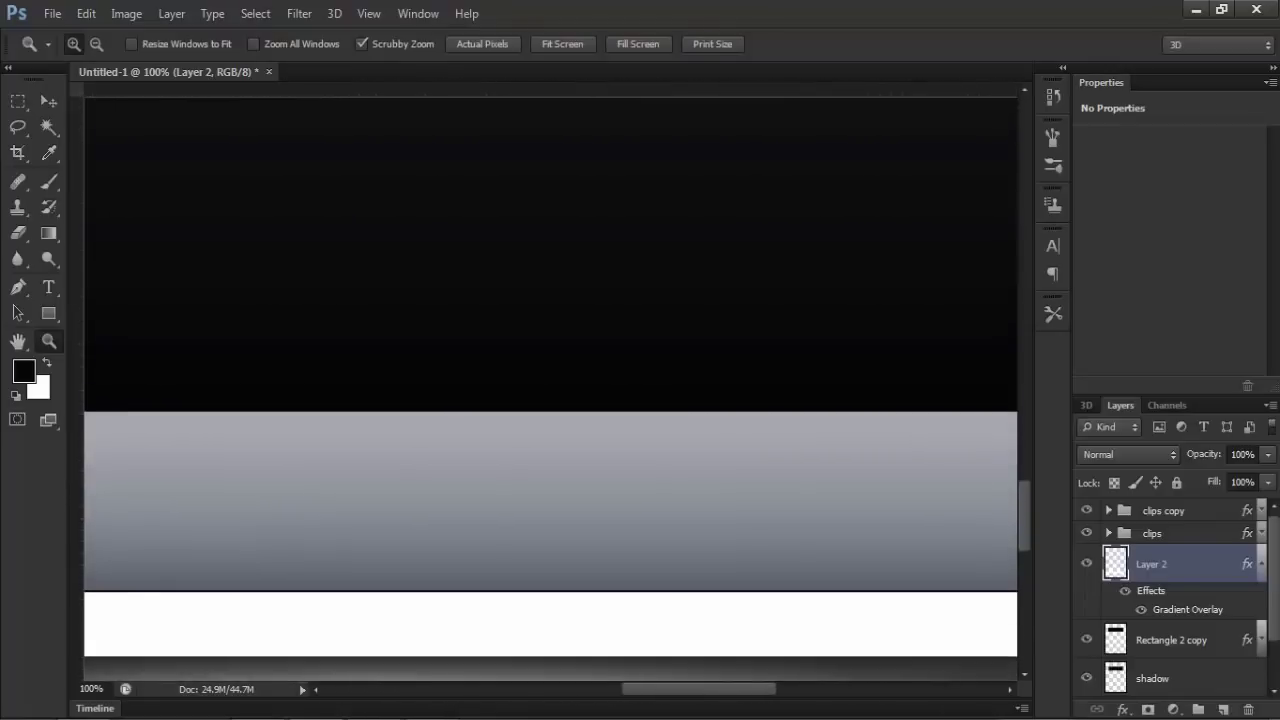
key("ctrl+r")
scroll(550, 380, "right", 5)
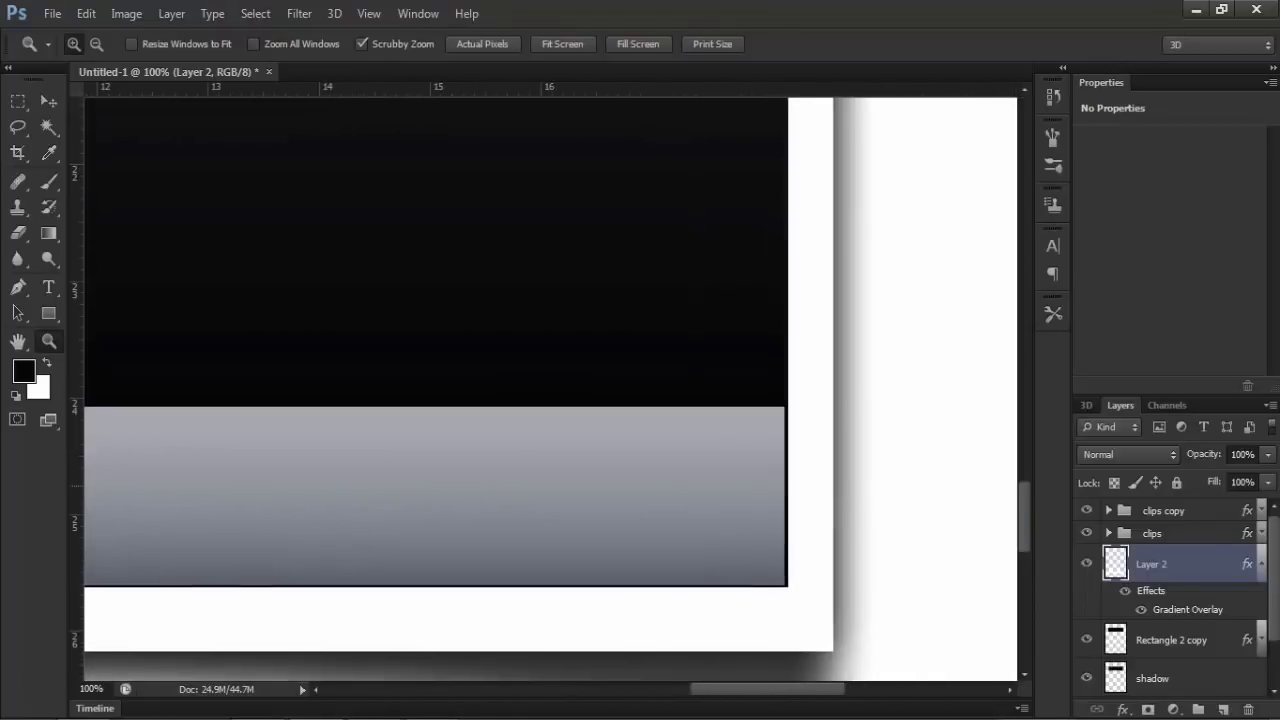
scroll(550, 380, "left", 10)
scroll(550, 380, "down", 3)
scroll(550, 380, "down", 2)
scroll(550, 380, "up", 3)
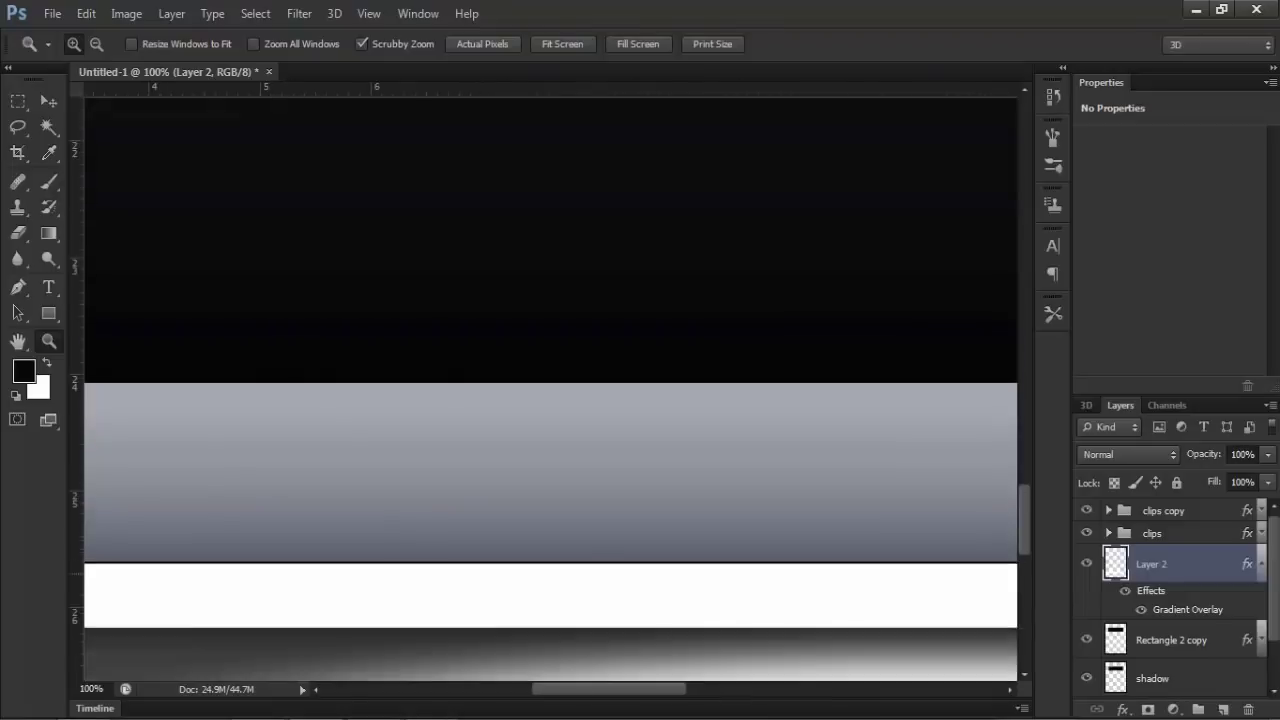
scroll(550, 380, "left", 5)
Compare the bar's left edge with a thin selection, then fit the whole poster in view.
key("m")
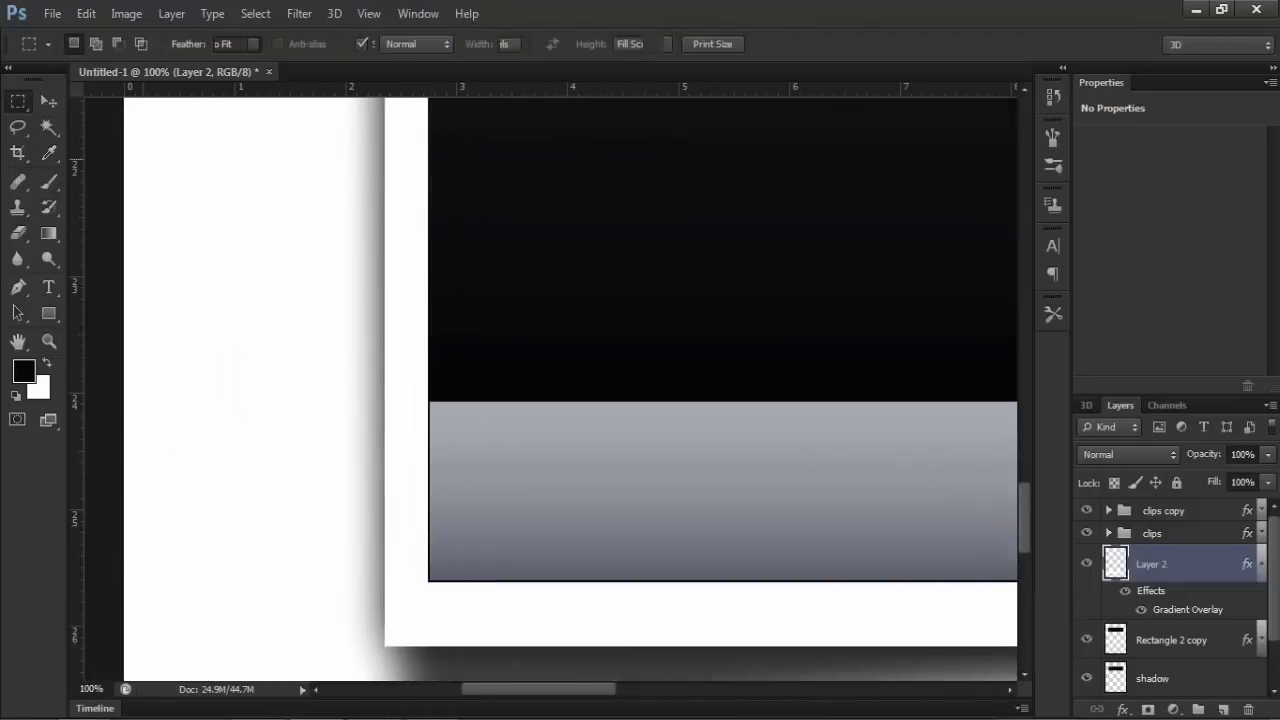
left_click_drag(410, 362, 433, 620)
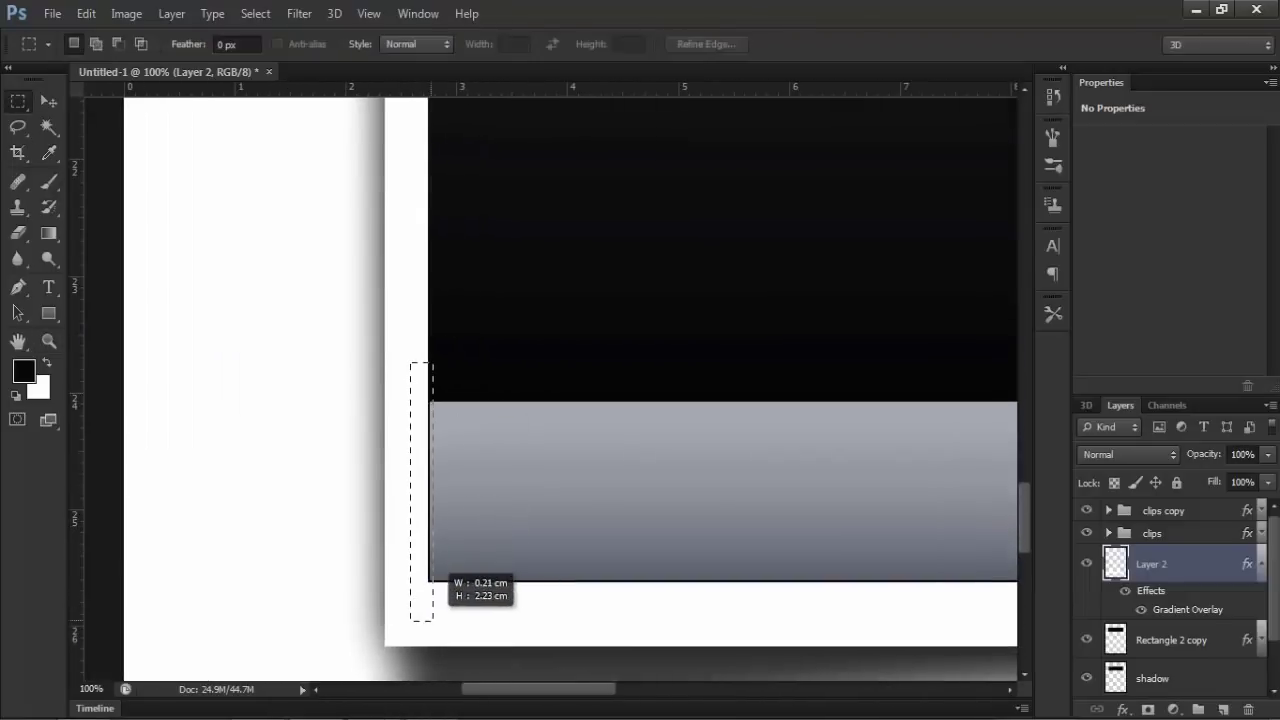
left_click_drag(433, 621, 433, 621)
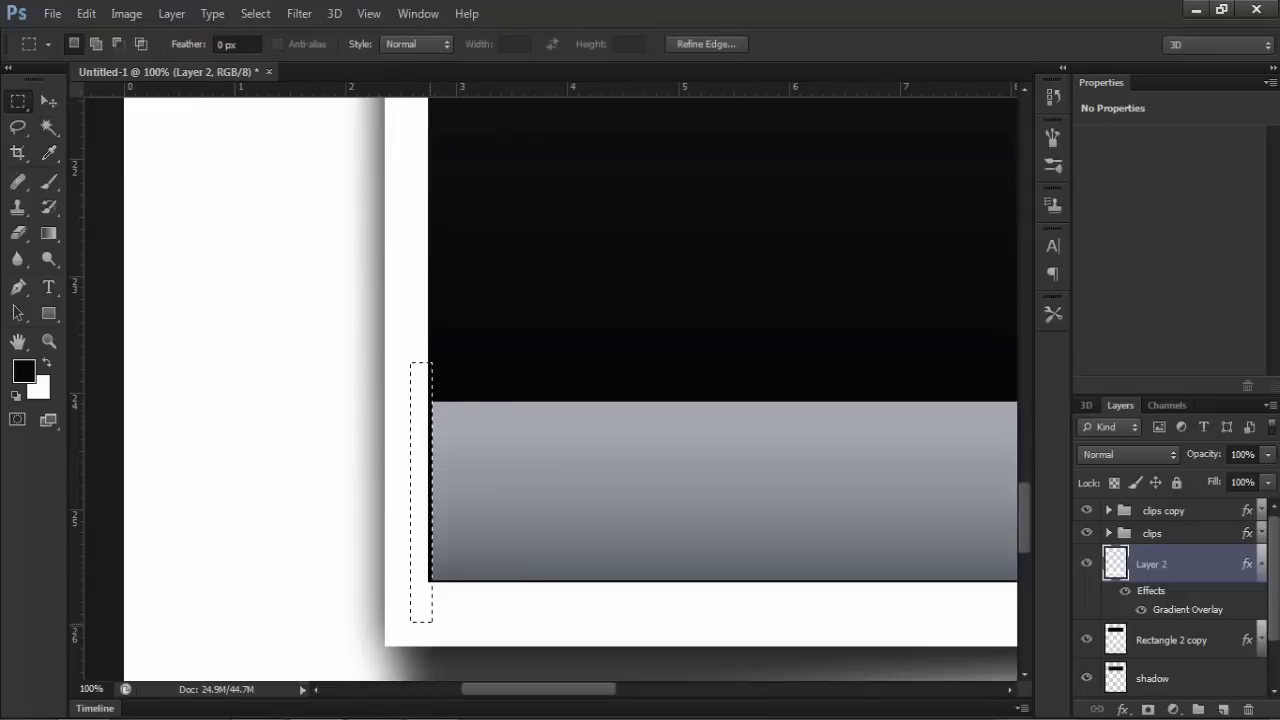
key("ctrl+d")
key("ctrl+0")
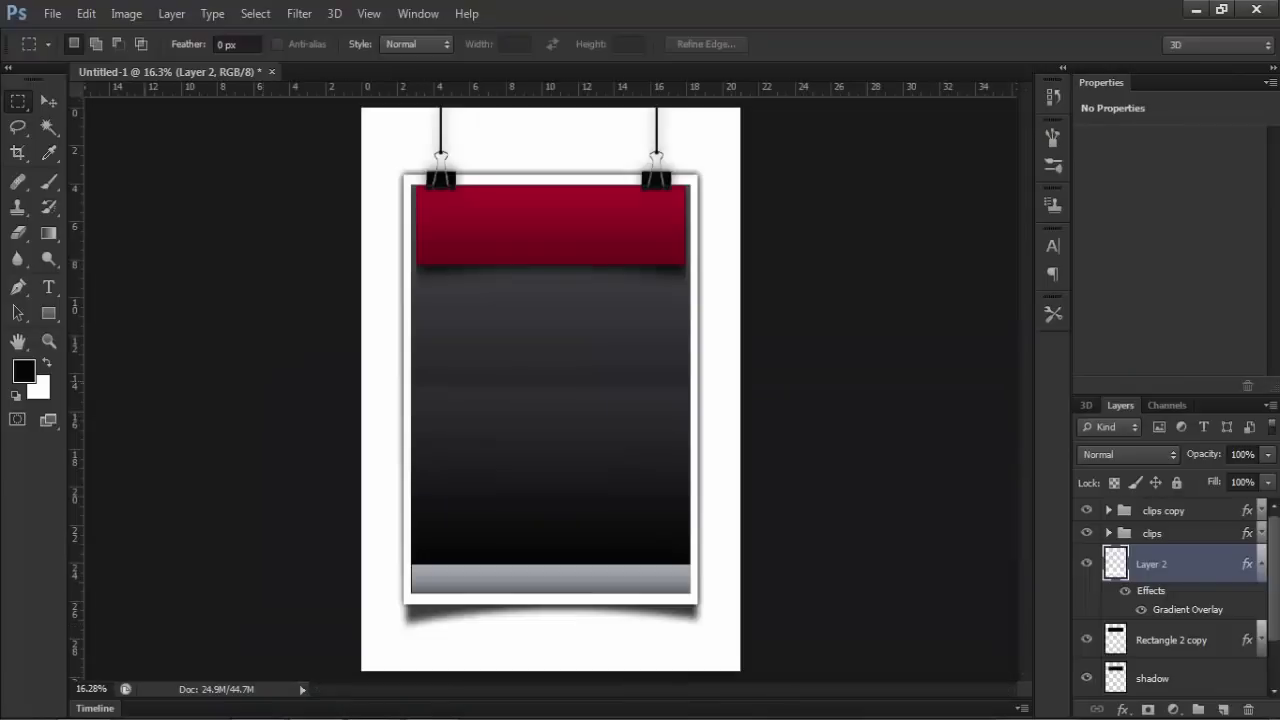
Zoom in on the lower poster and nudge the grey bar one step left.
key("z")
left_click_drag(550, 380, 546, 380)
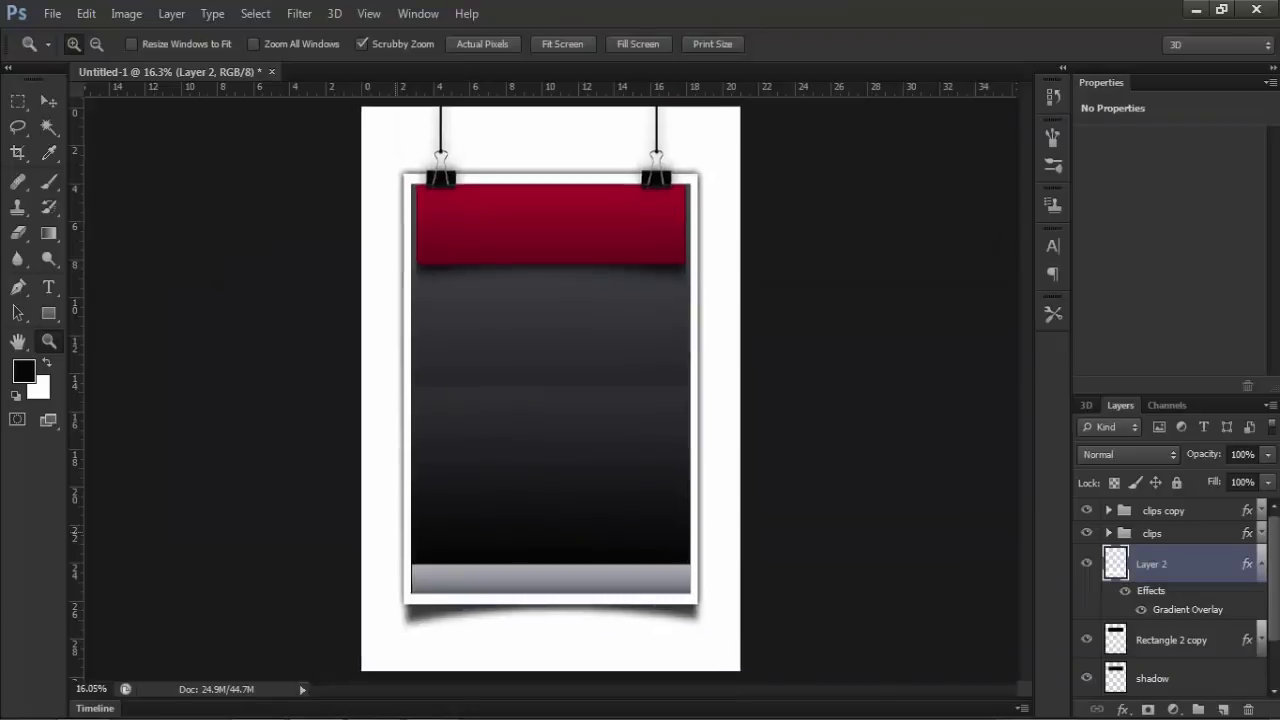
left_click_drag(465, 600, 540, 600)
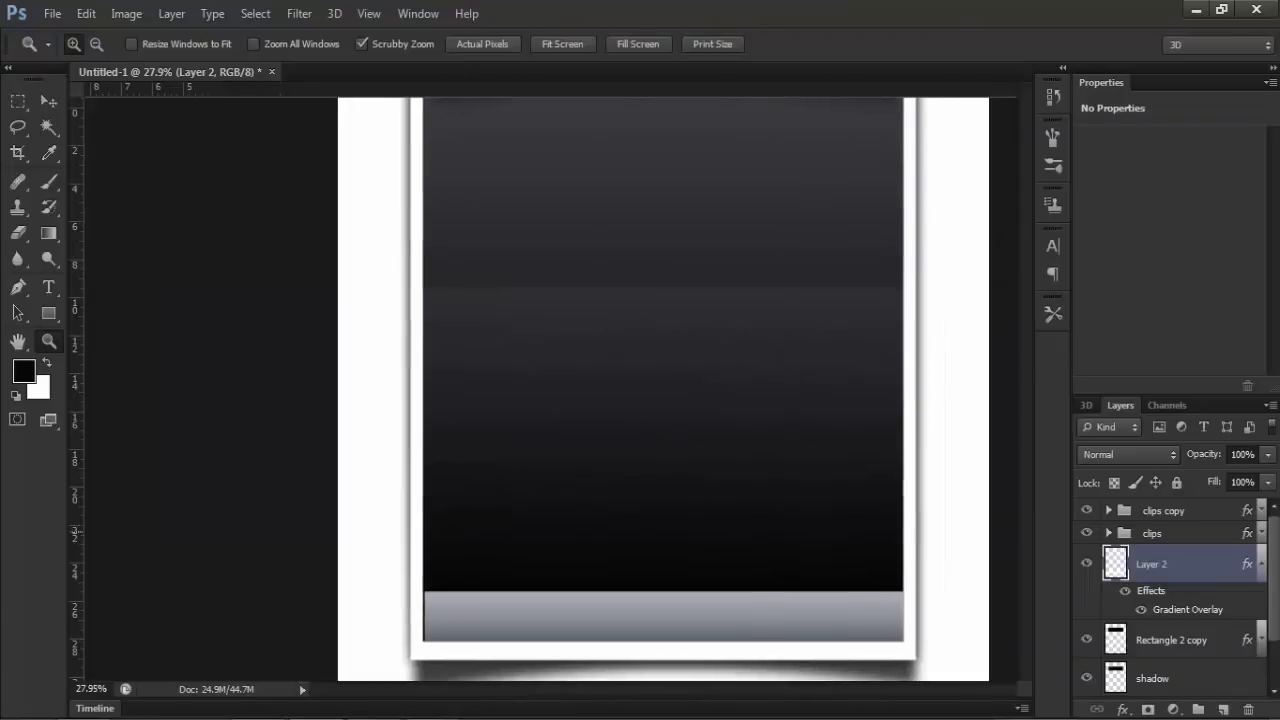
key("v")
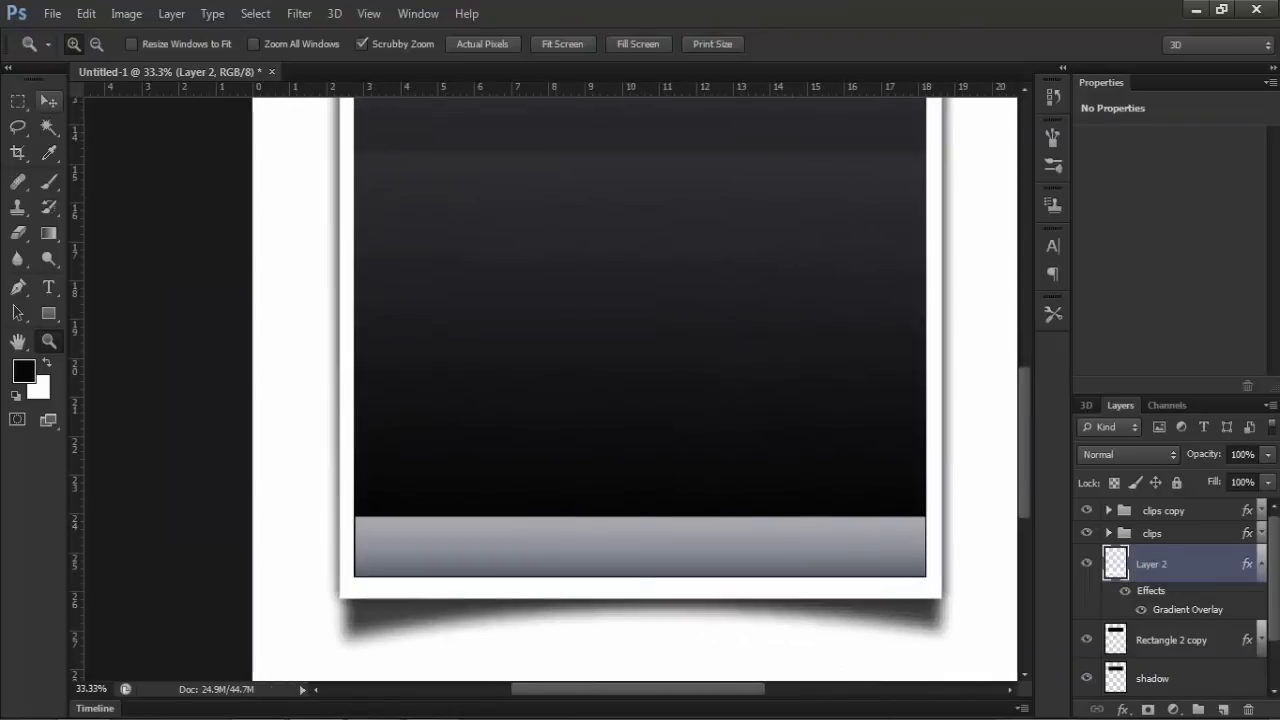
key("Left")
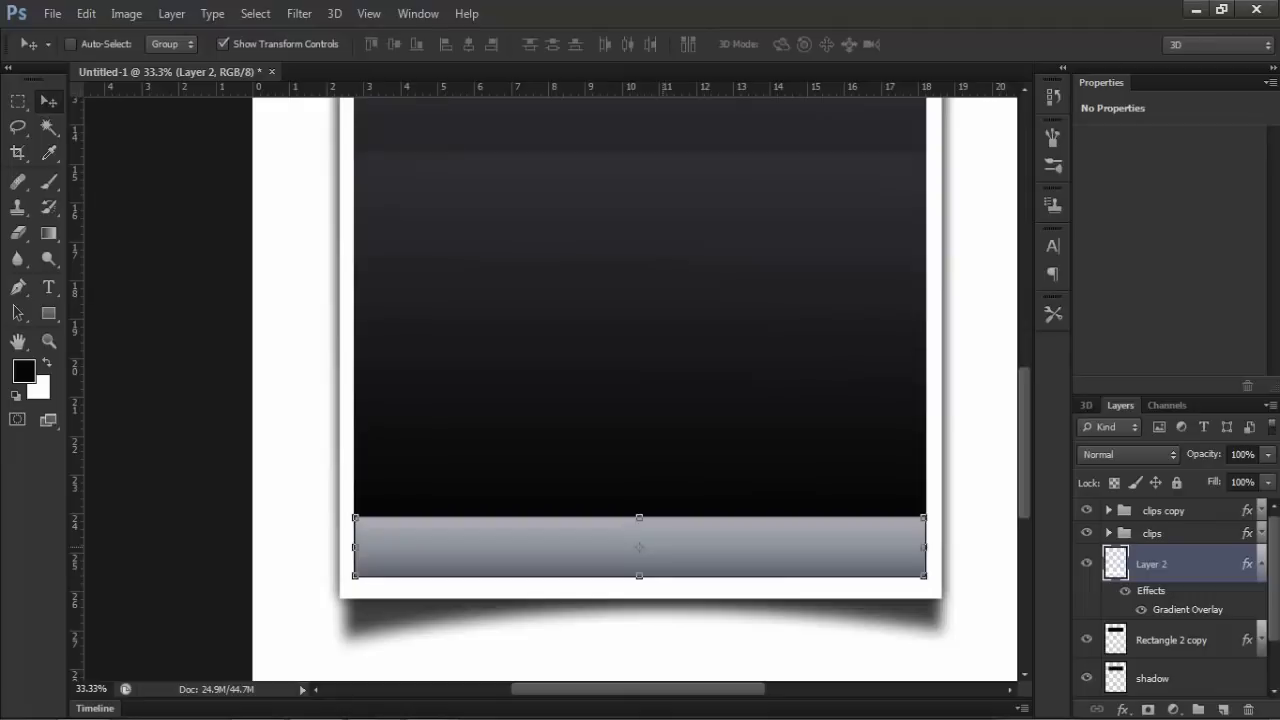
Fit the whole poster in view and ready the Type tool with Khalid Art bold.
key("z")
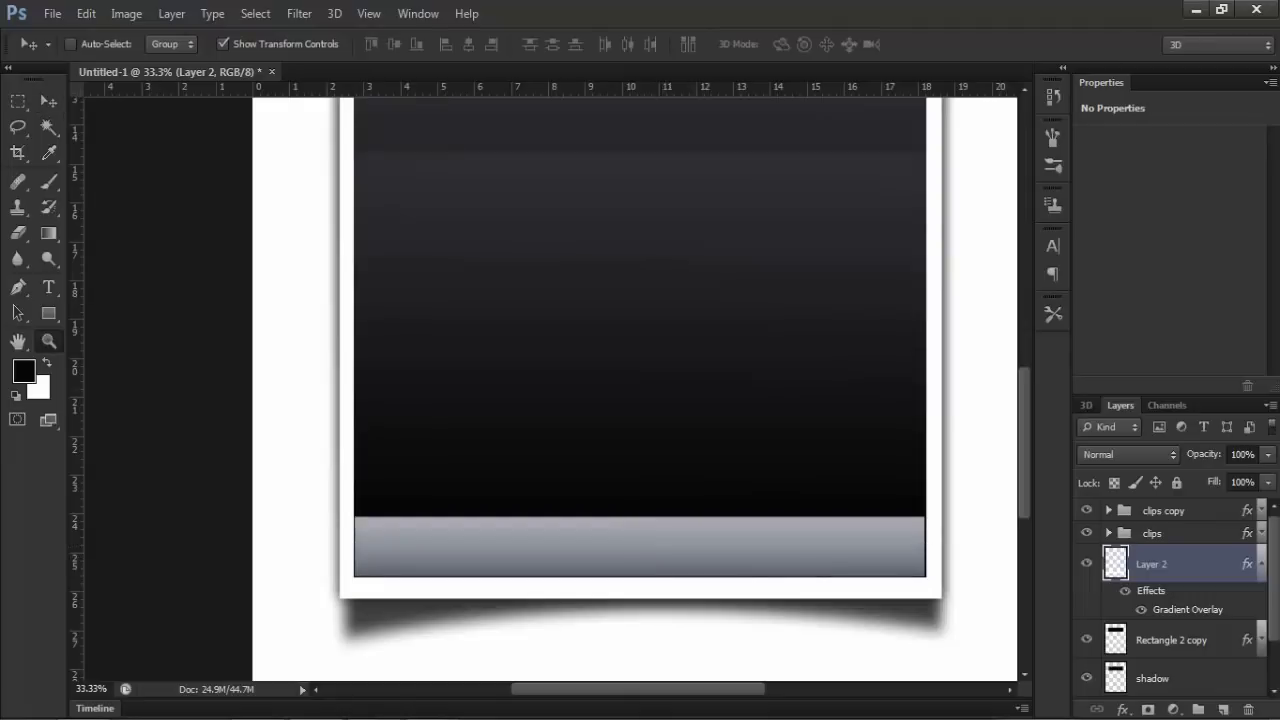
scroll(640, 390, "up", 1)
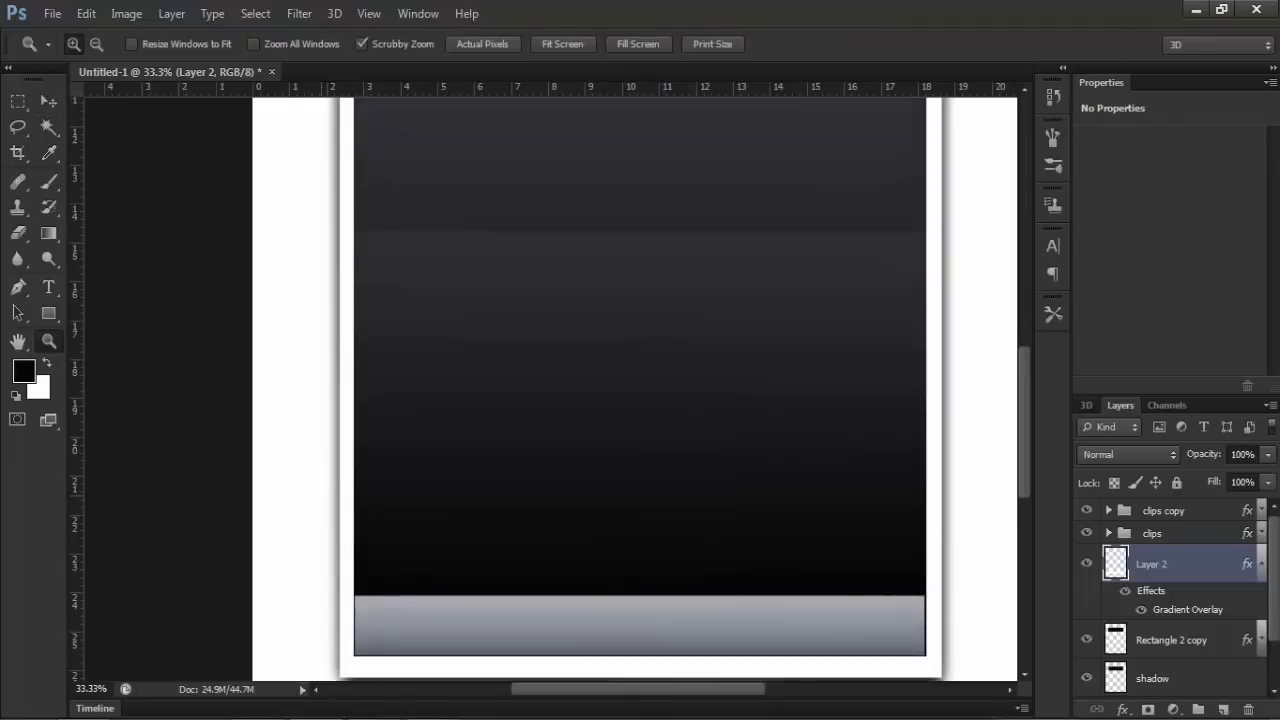
key("ctrl+0")
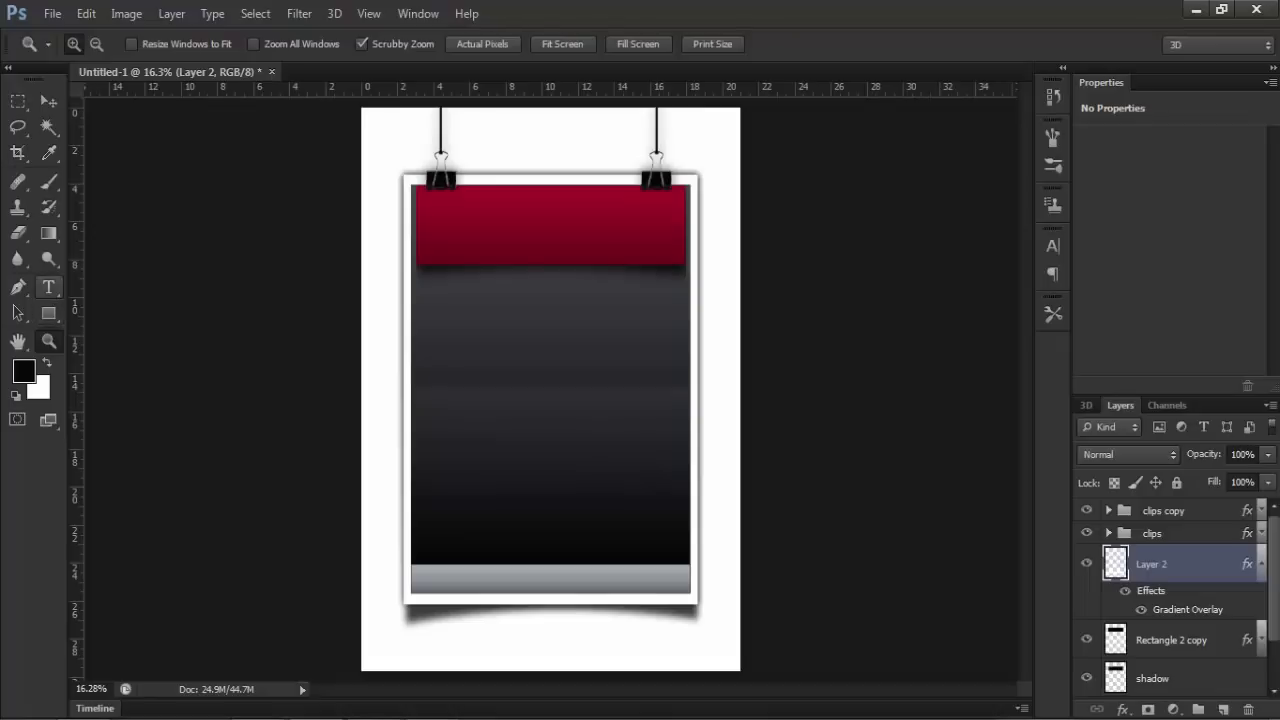
key("t")
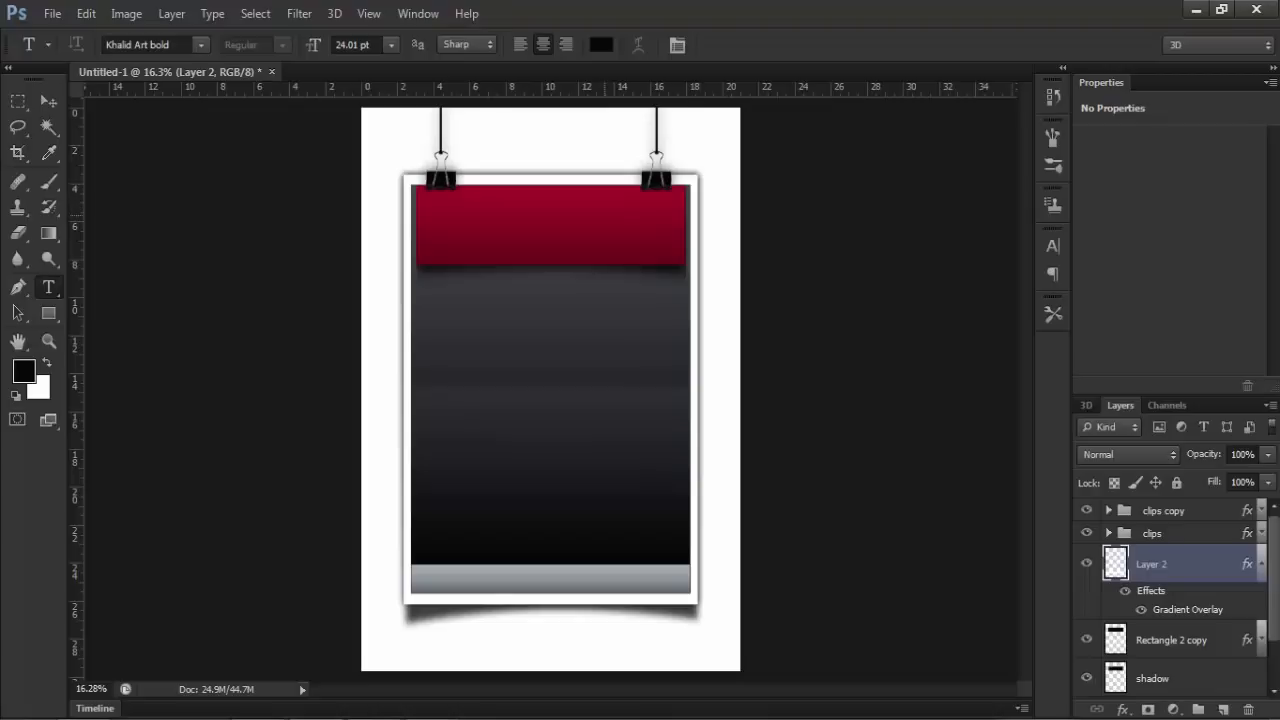
Start a text layer in the red banner at 41.01 pt with near-white colour eee3e3.
left_click(604, 213)
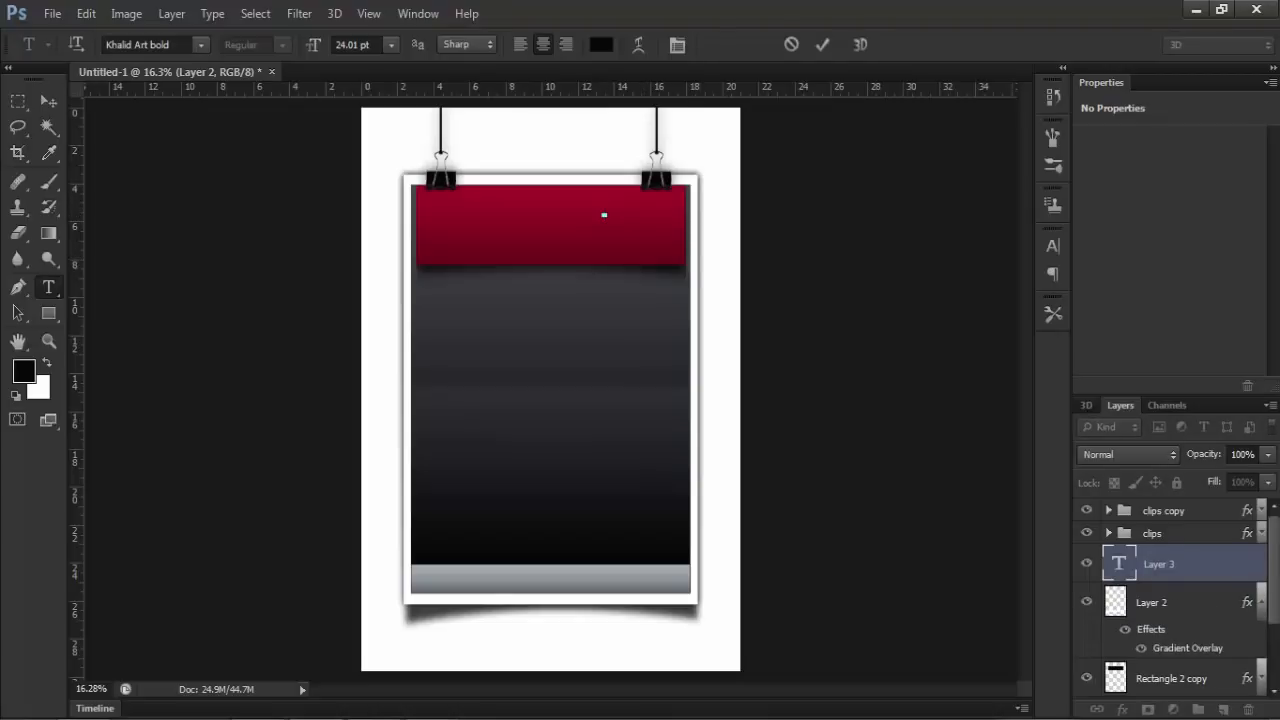
left_click(352, 44)
type("41.01")
key("Return")
left_click(600, 44)
left_click(697, 304)
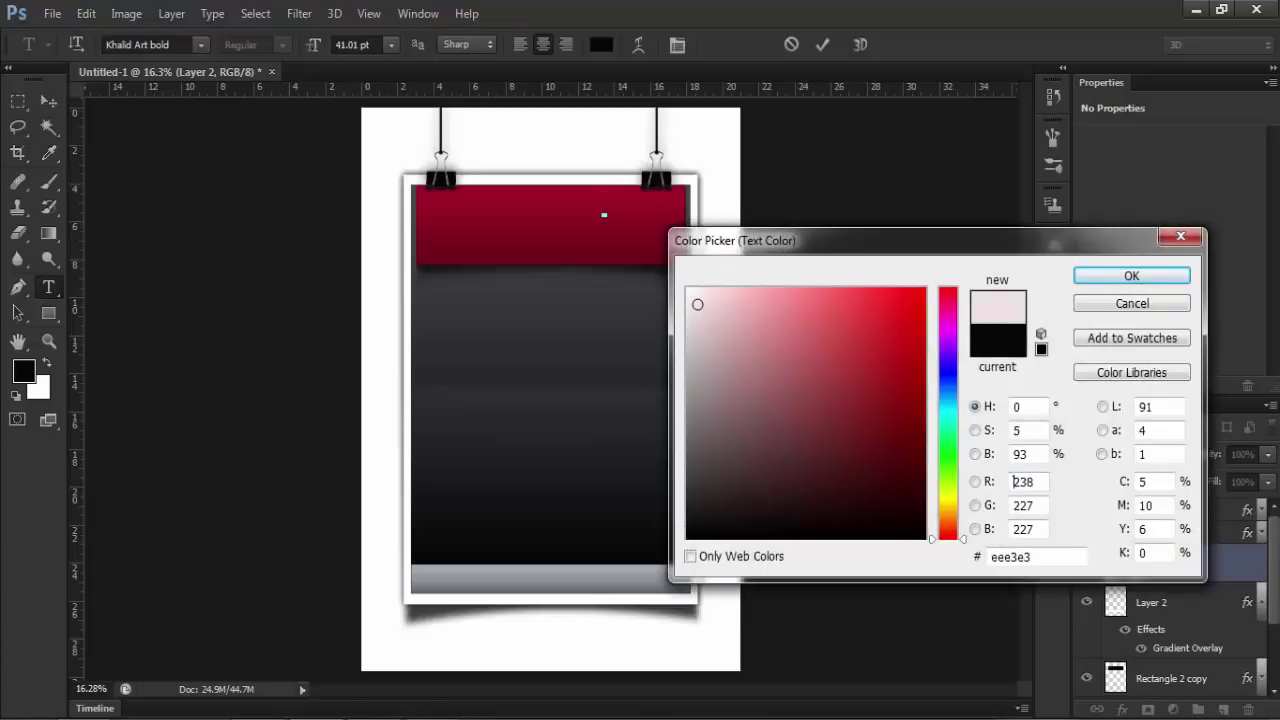
key("Return")
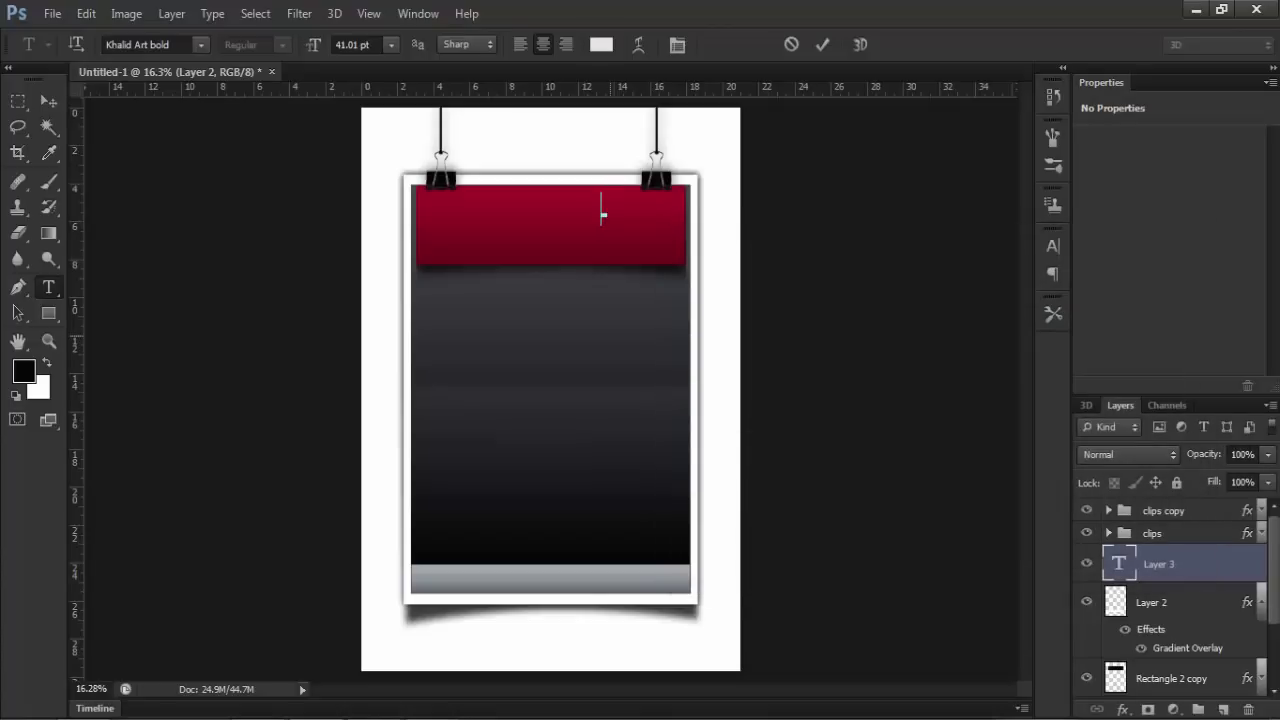
Type the two-line headline 'احصل على تصميمك' / 'بجودة عالية'.
type("احصل")
type(" على ت")
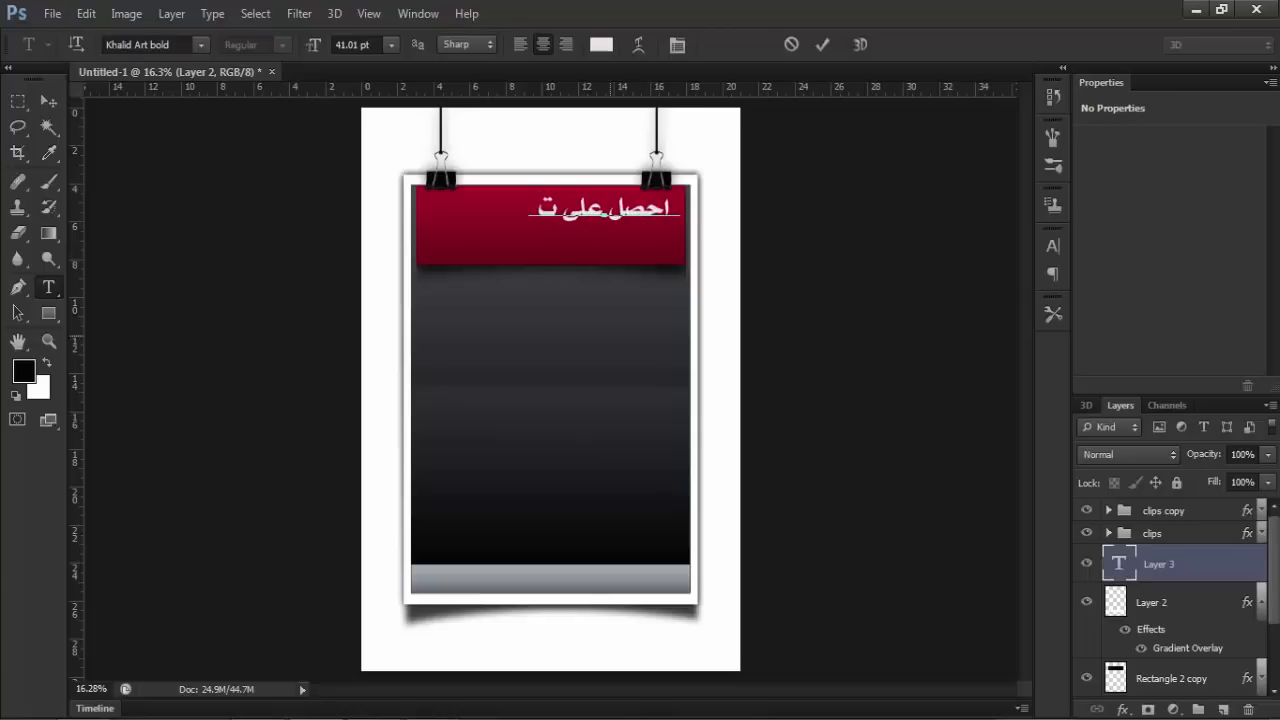
type("صميم")
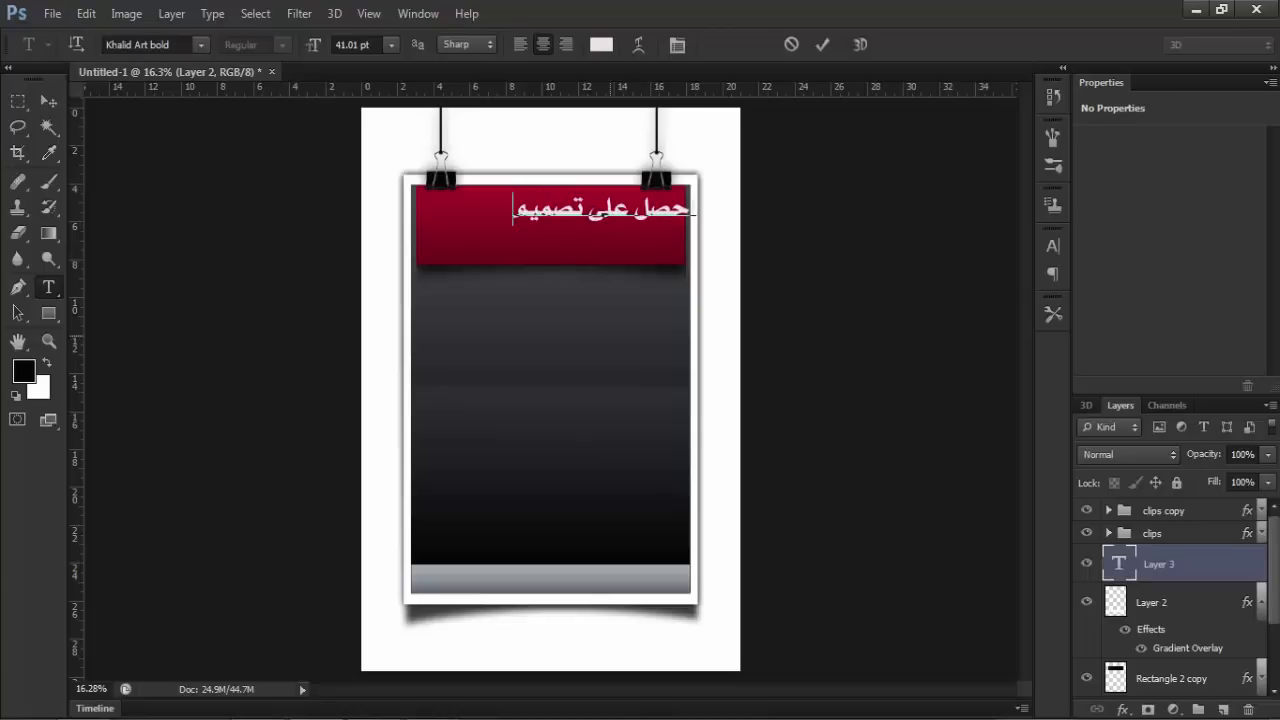
type("ك")
key("Return")
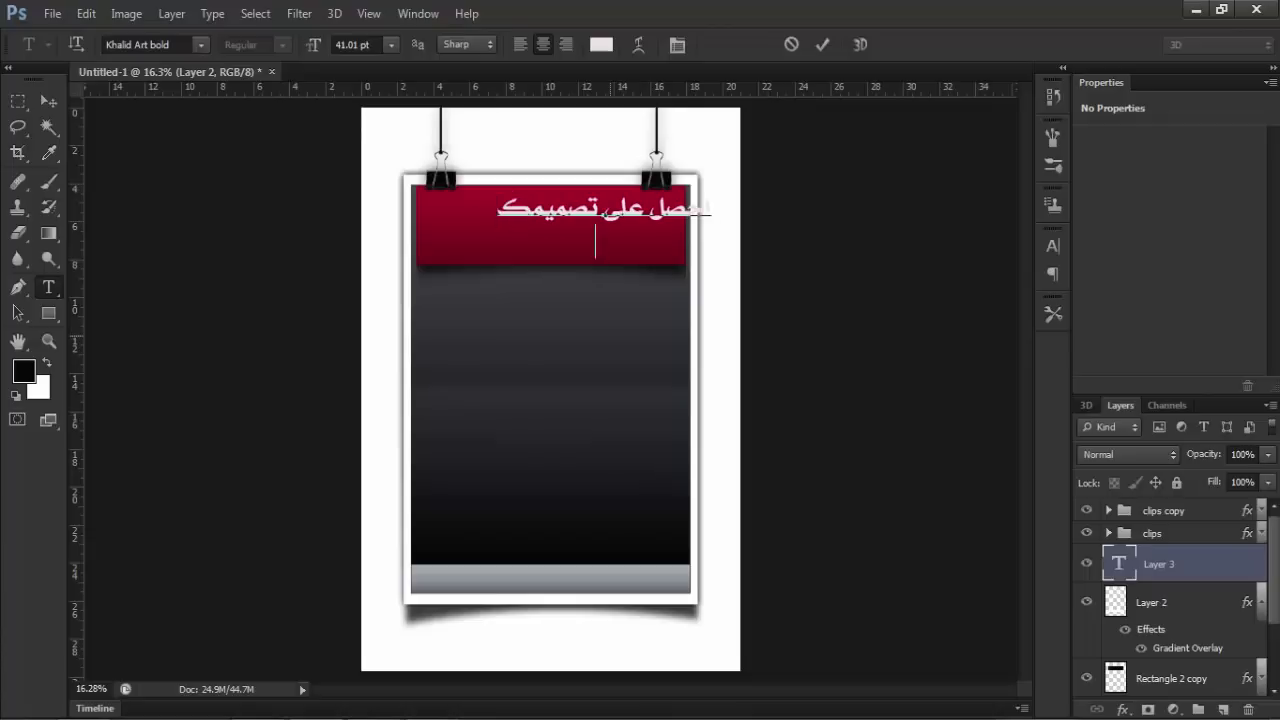
type("بجود")
type("ة عالية")
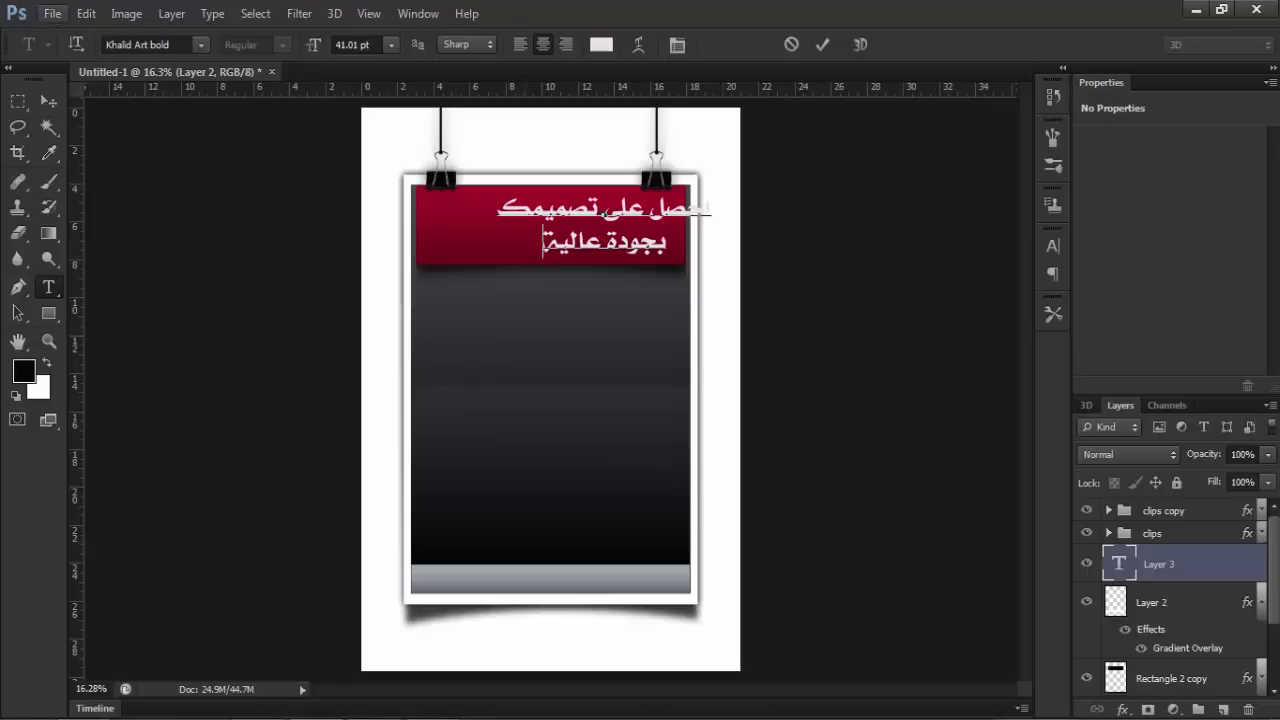
Commit the headline and move it left to sit centred in the red banner.
left_click(48, 101)
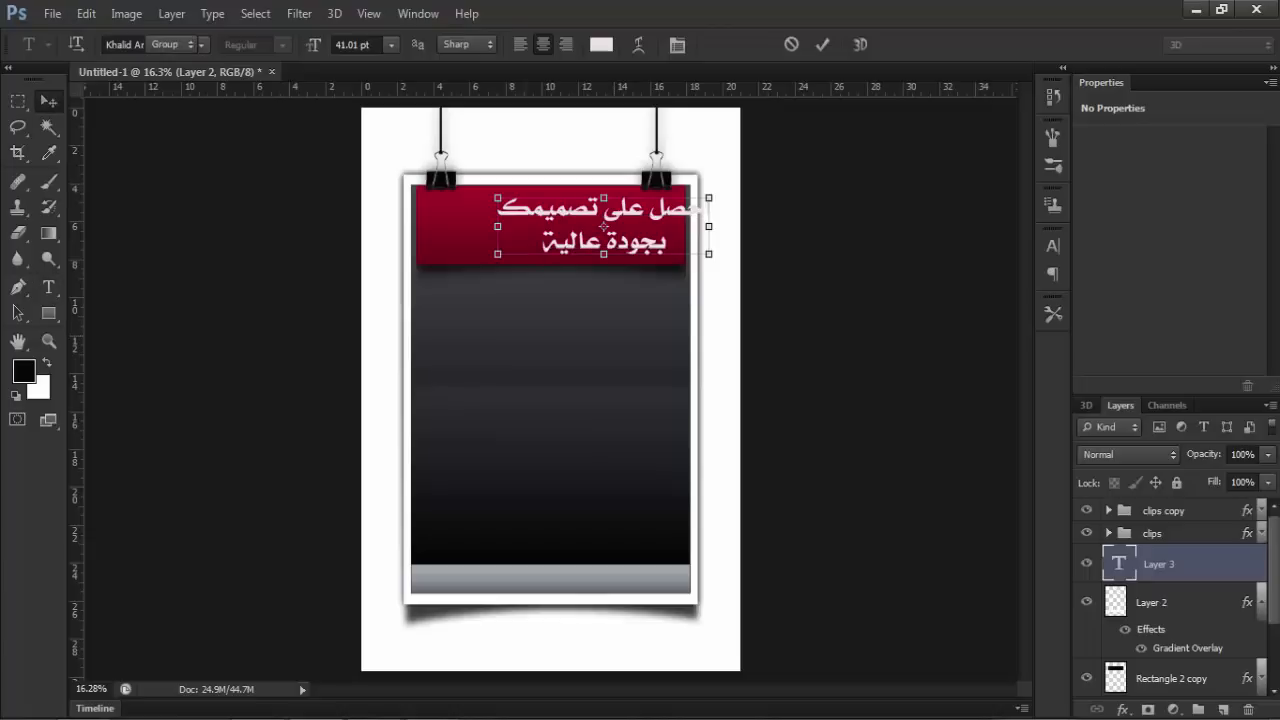
left_click_drag(650, 243, 600, 241)
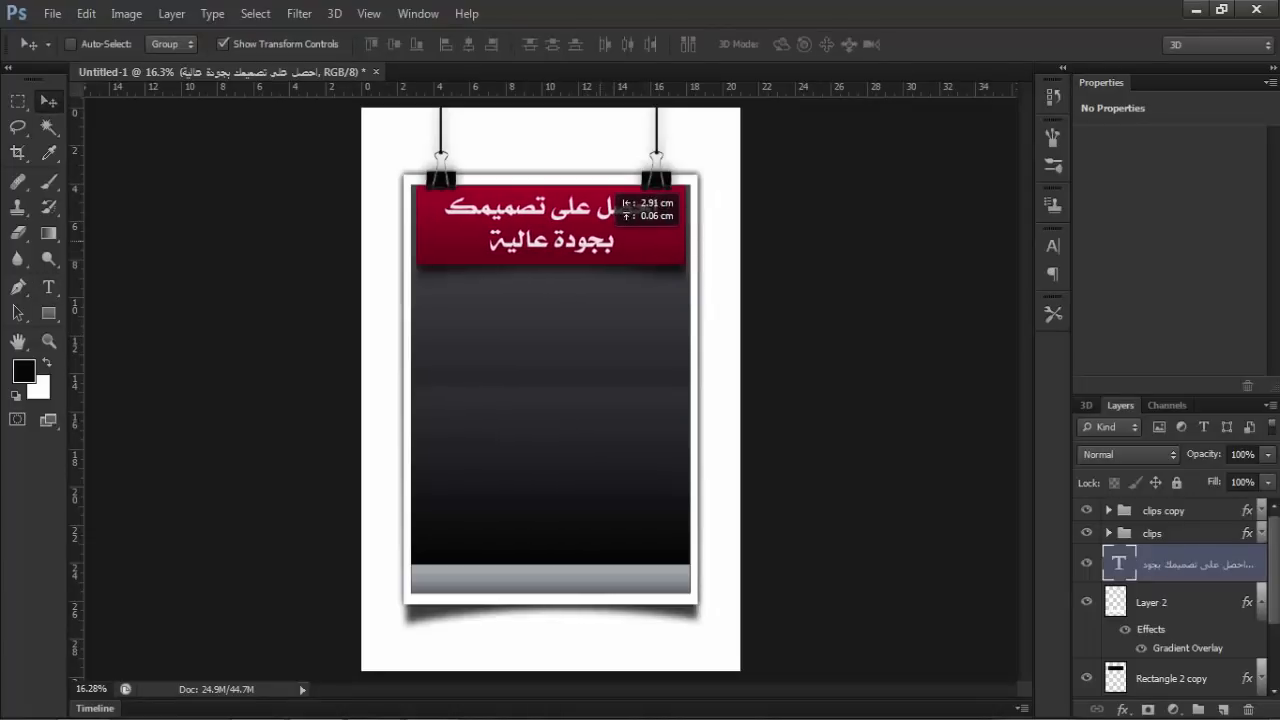
left_click_drag(614, 198, 612, 198)
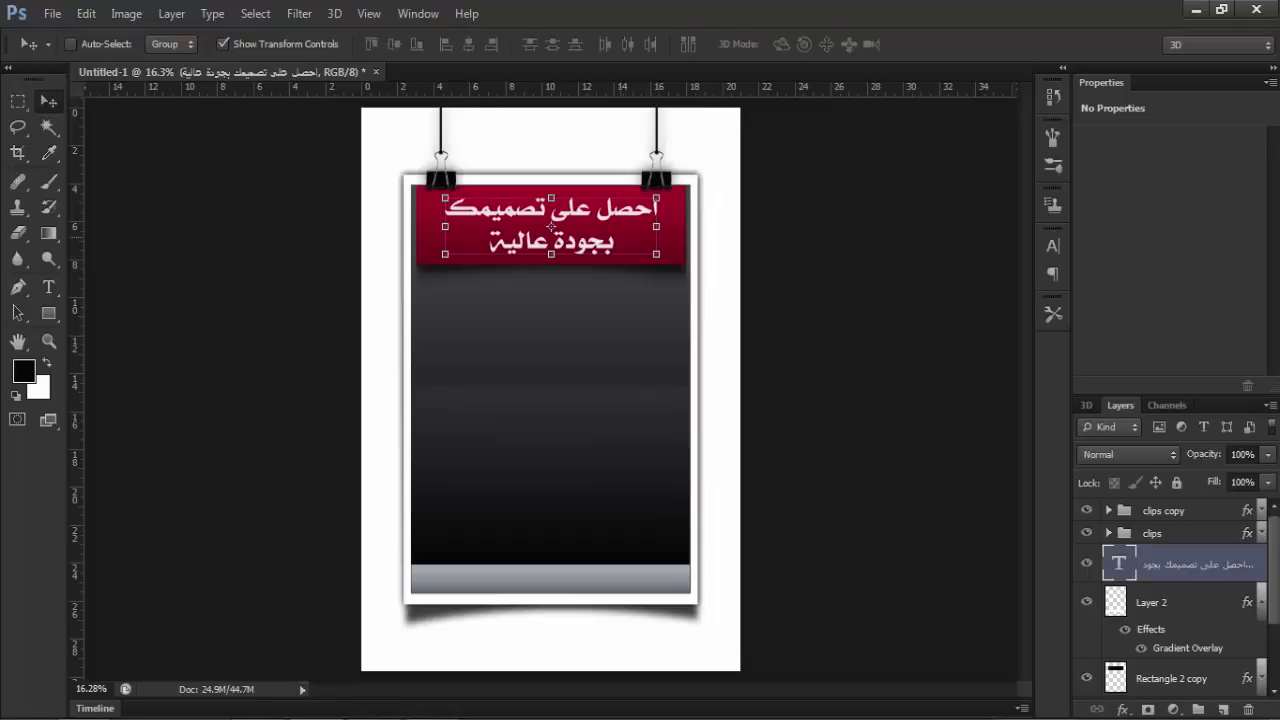
left_click(49, 341)
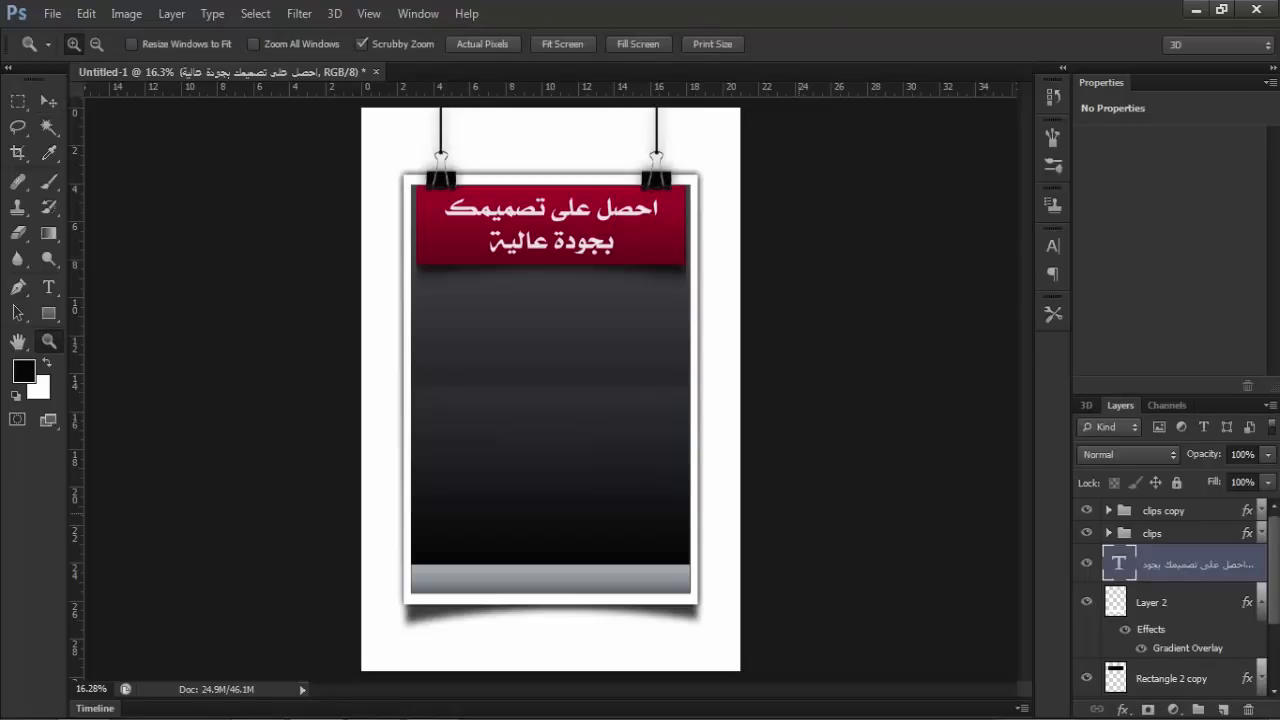
Replace the headline's first letter with أ so it reads 'أحصل' and commit.
key("t")
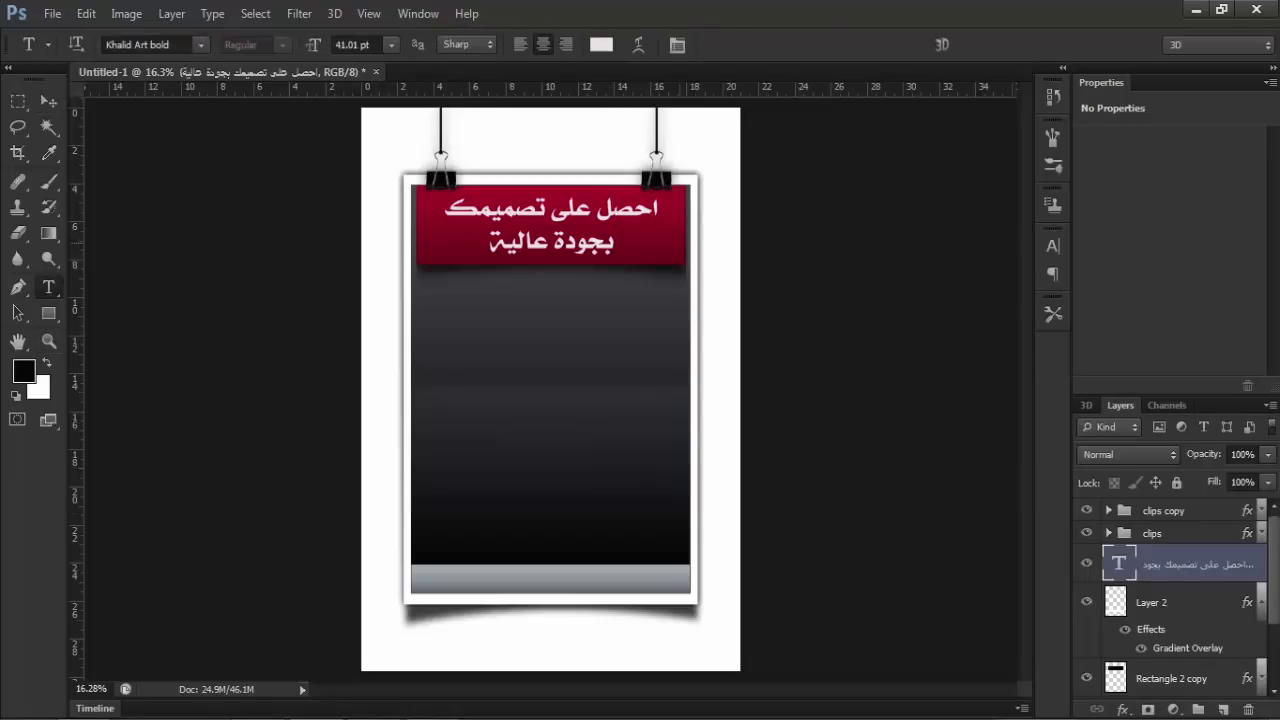
left_click(655, 208)
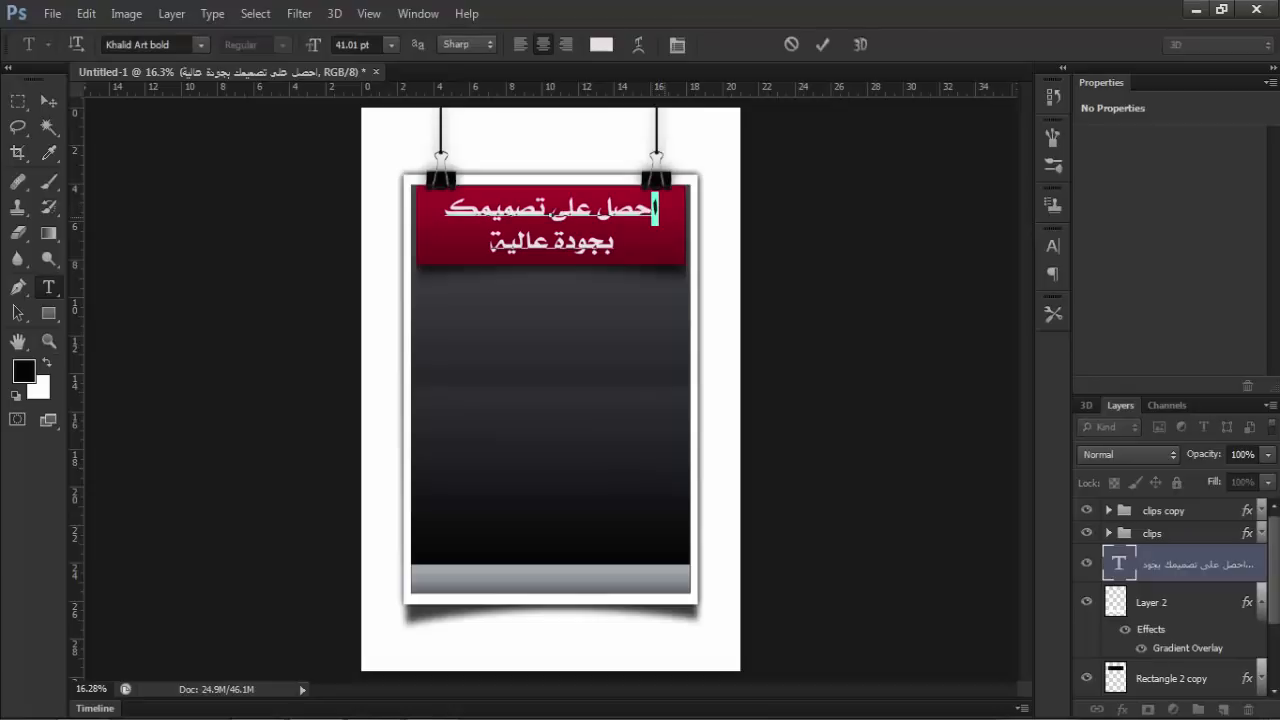
key("BackSpace")
type("أ")
left_click(48, 101)
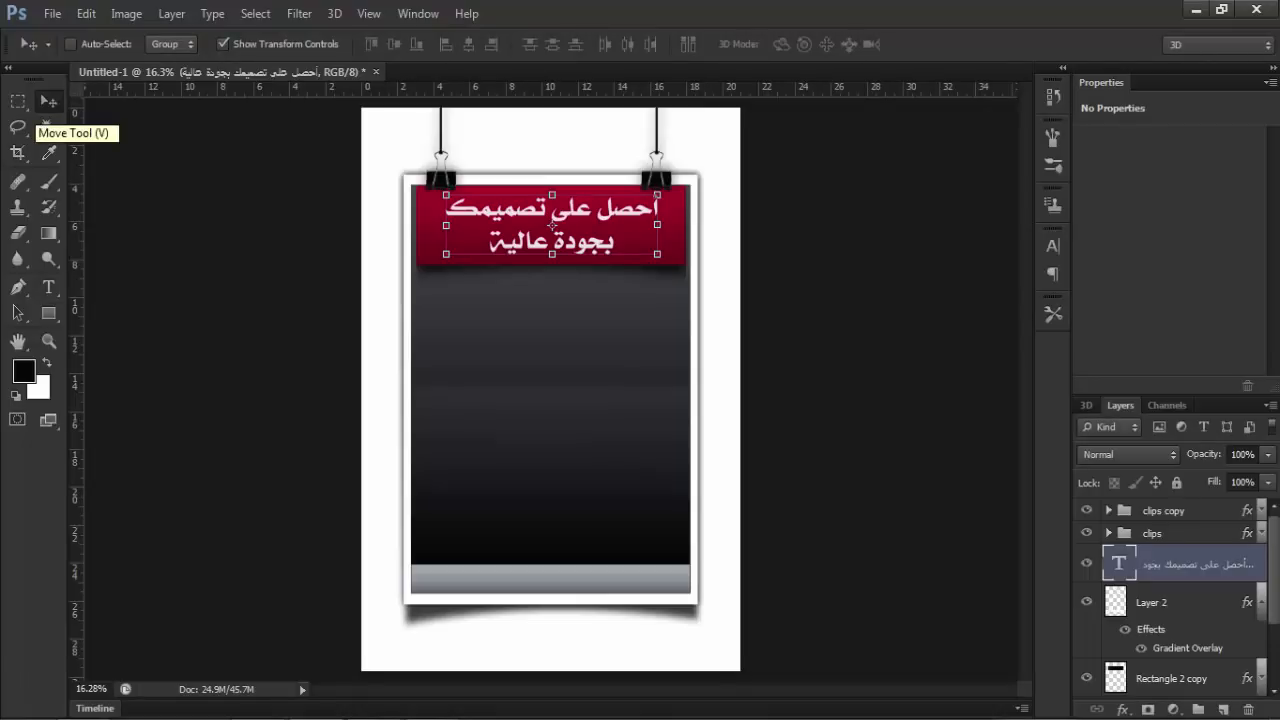
left_click(48, 341)
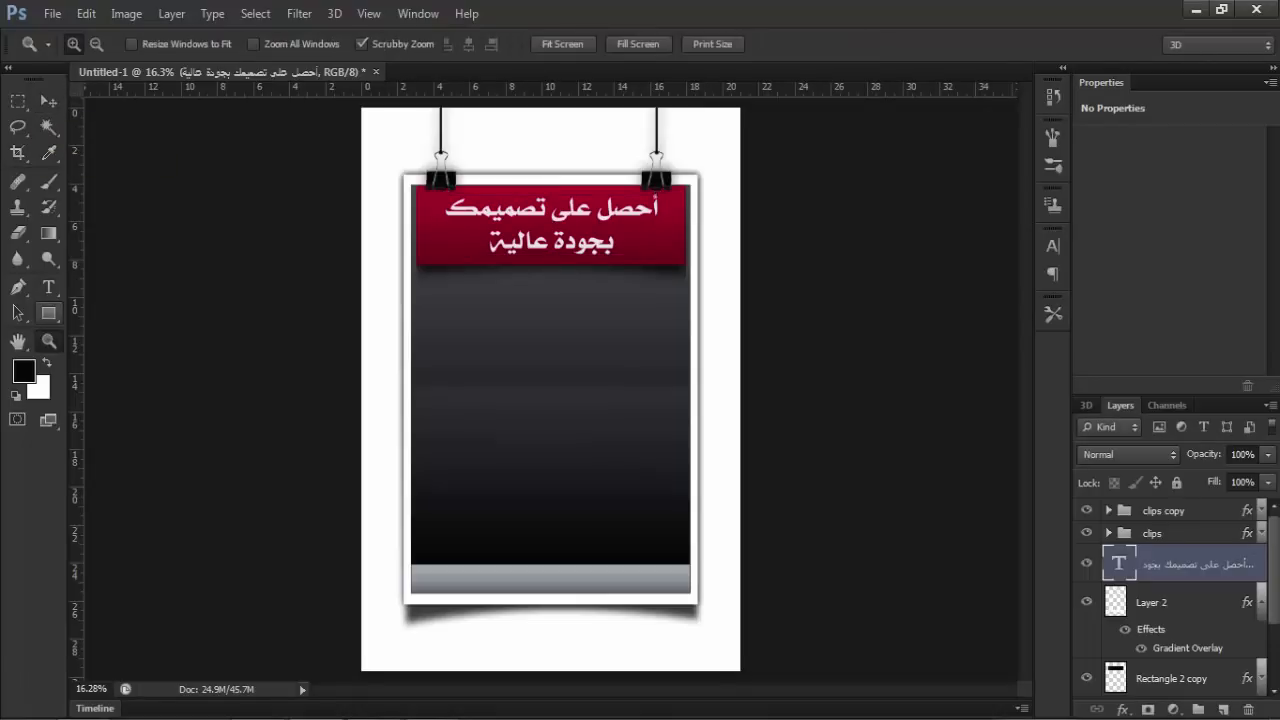
left_click(48, 287)
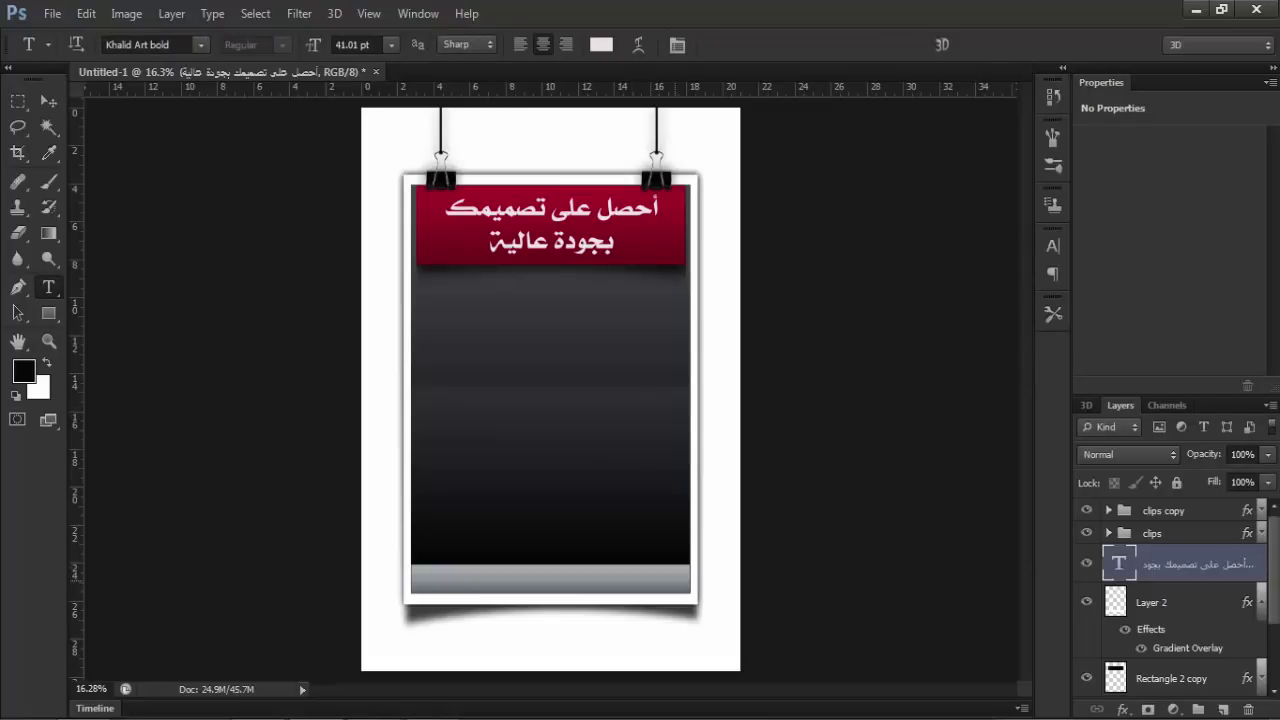
Type the Arabic footer line 'قناة نسمات للتصميم والجرافيك' on the grey bottom strip.
left_click(669, 575)
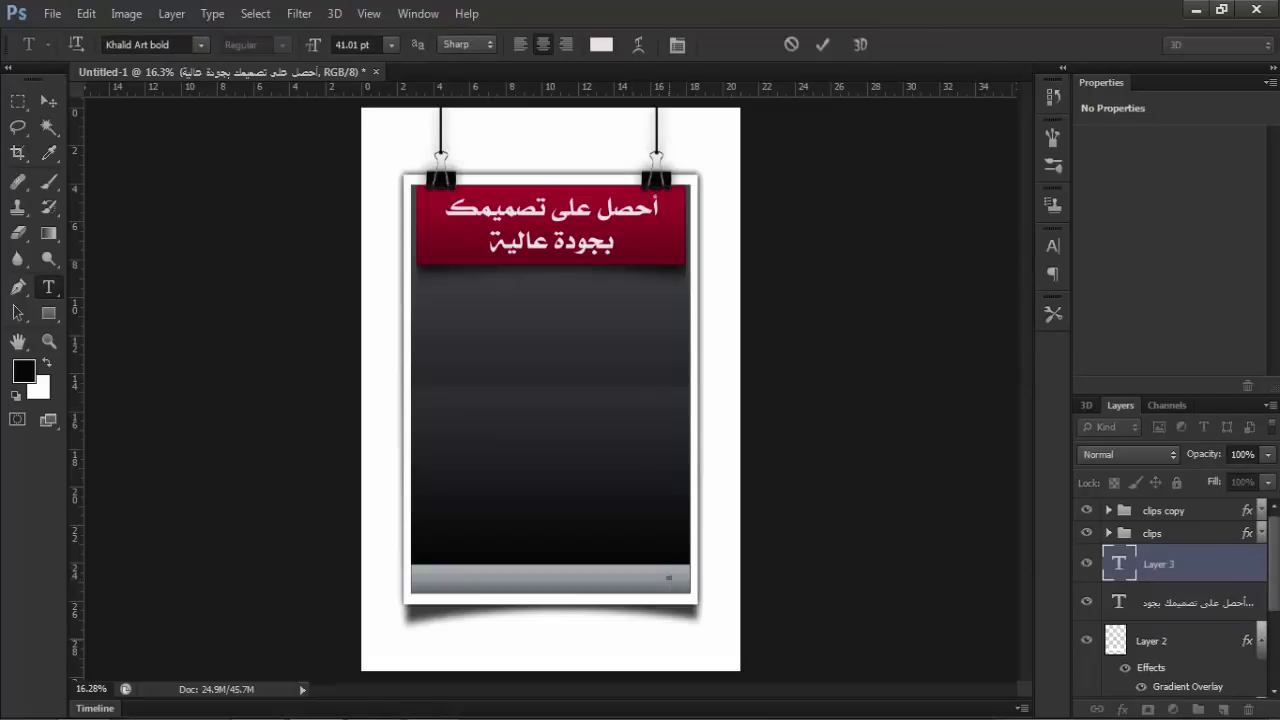
type("ف")
type("ناة")
key("BackSpace")
key("BackSpace")
key("BackSpace")
type("نا")
type("ة سما")
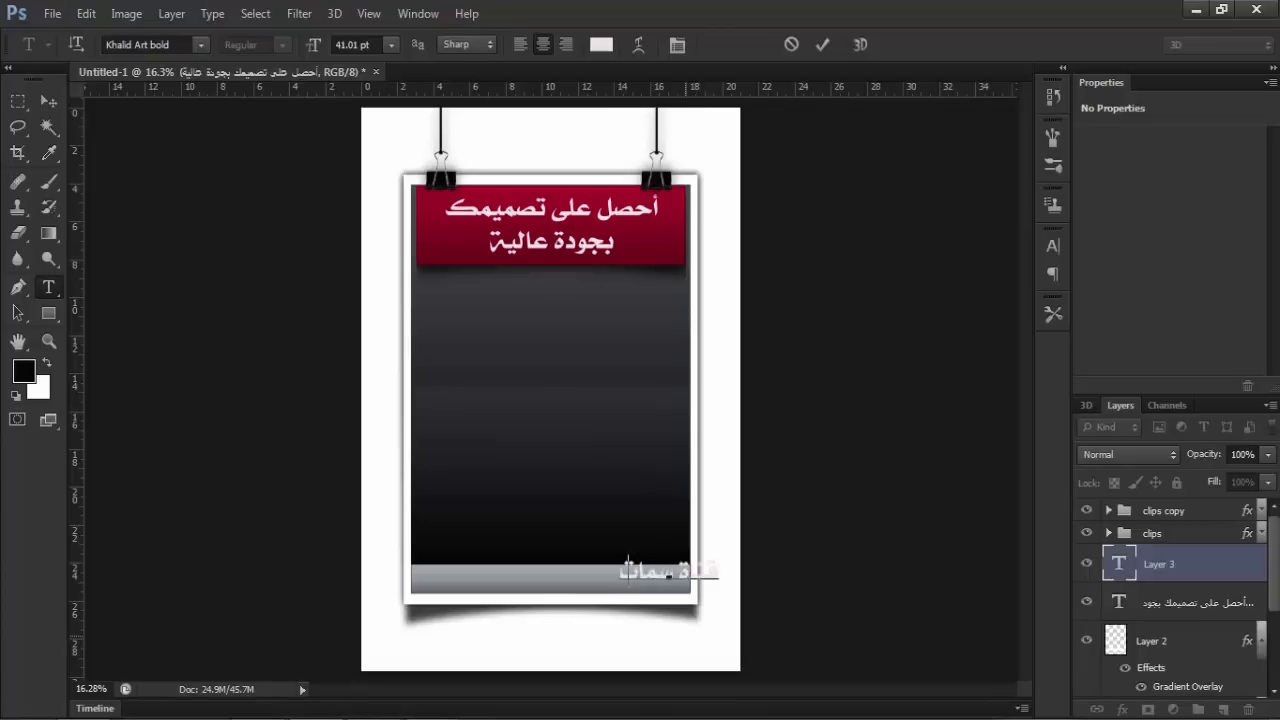
key("BackSpace")
key("BackSpace")
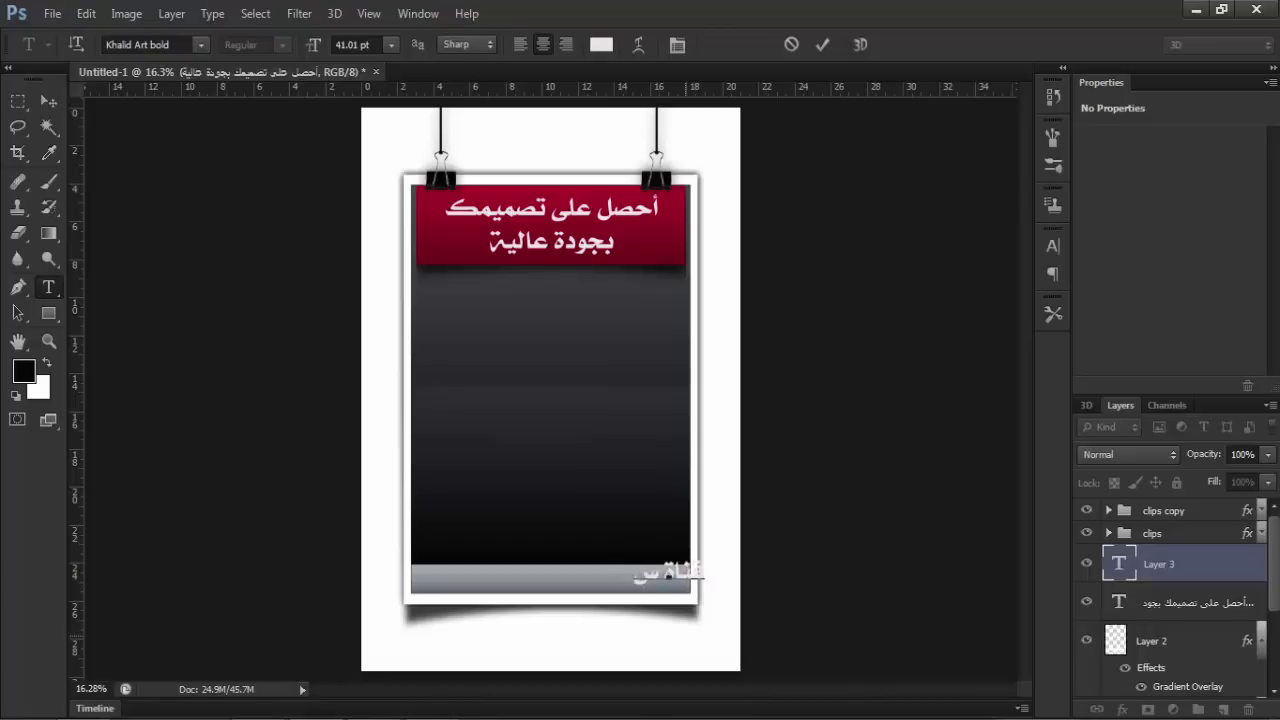
type("نس")
type("مات")
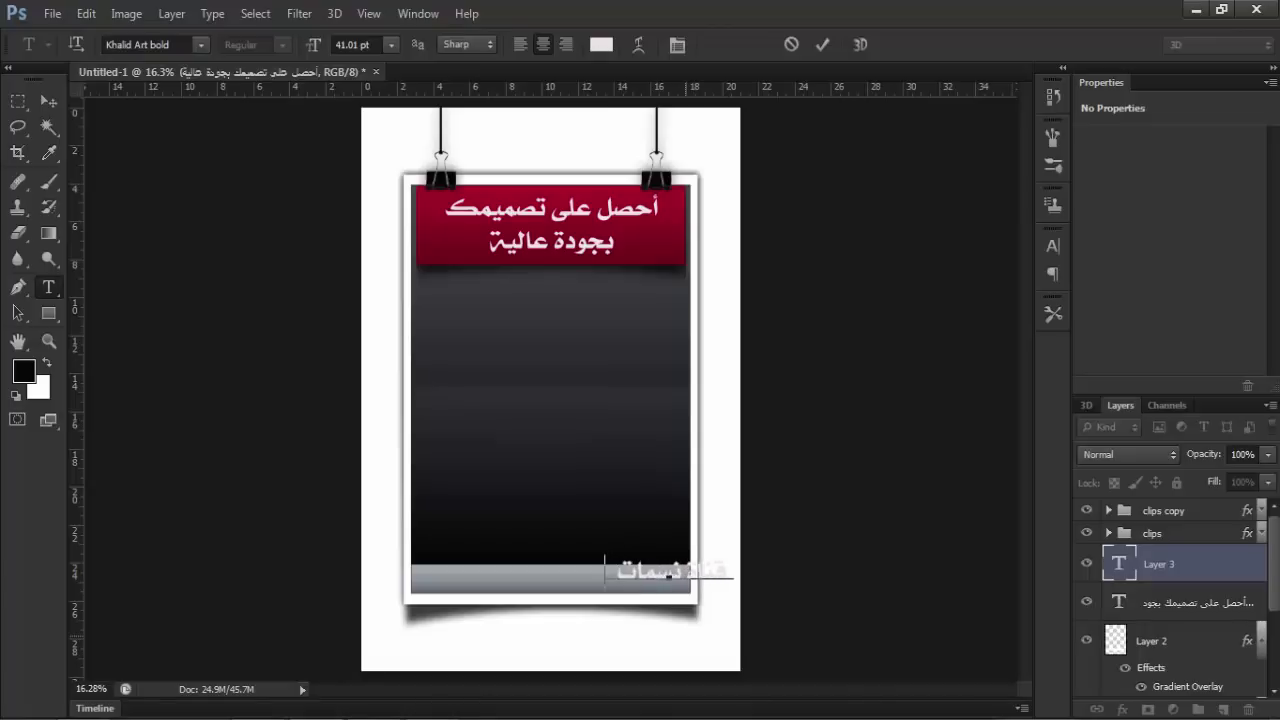
type(" للتصم")
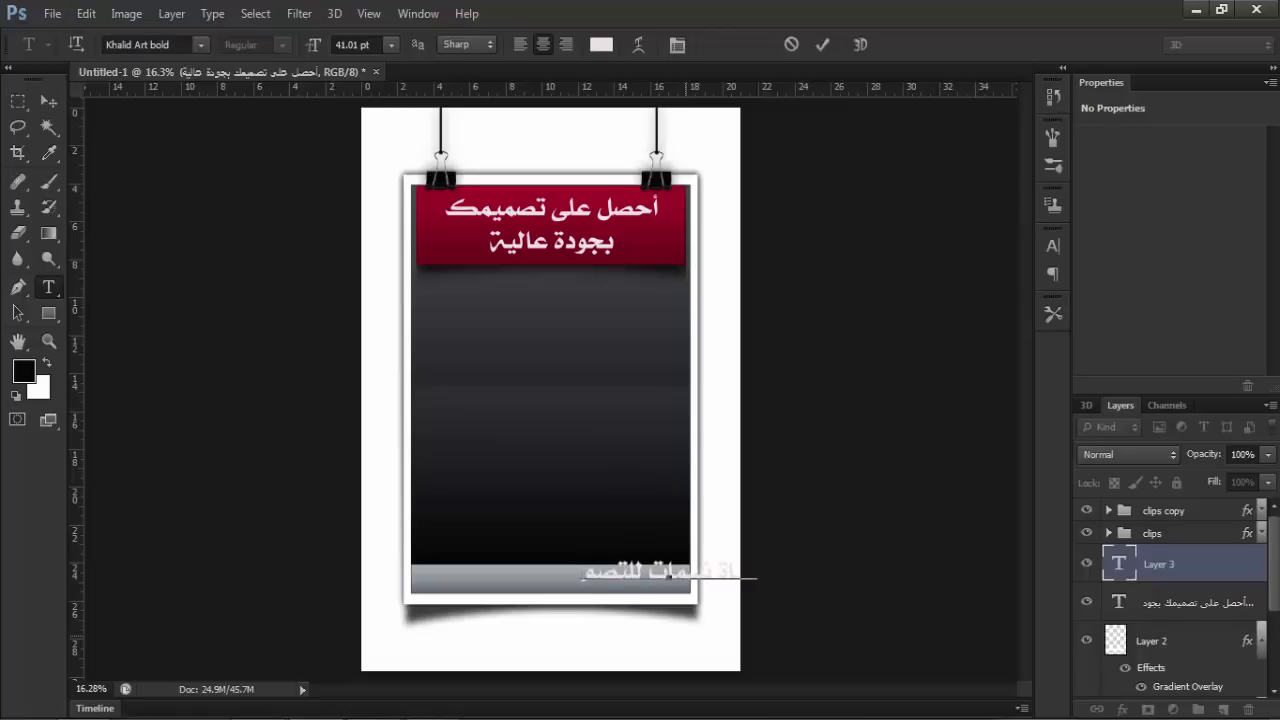
type("ي")
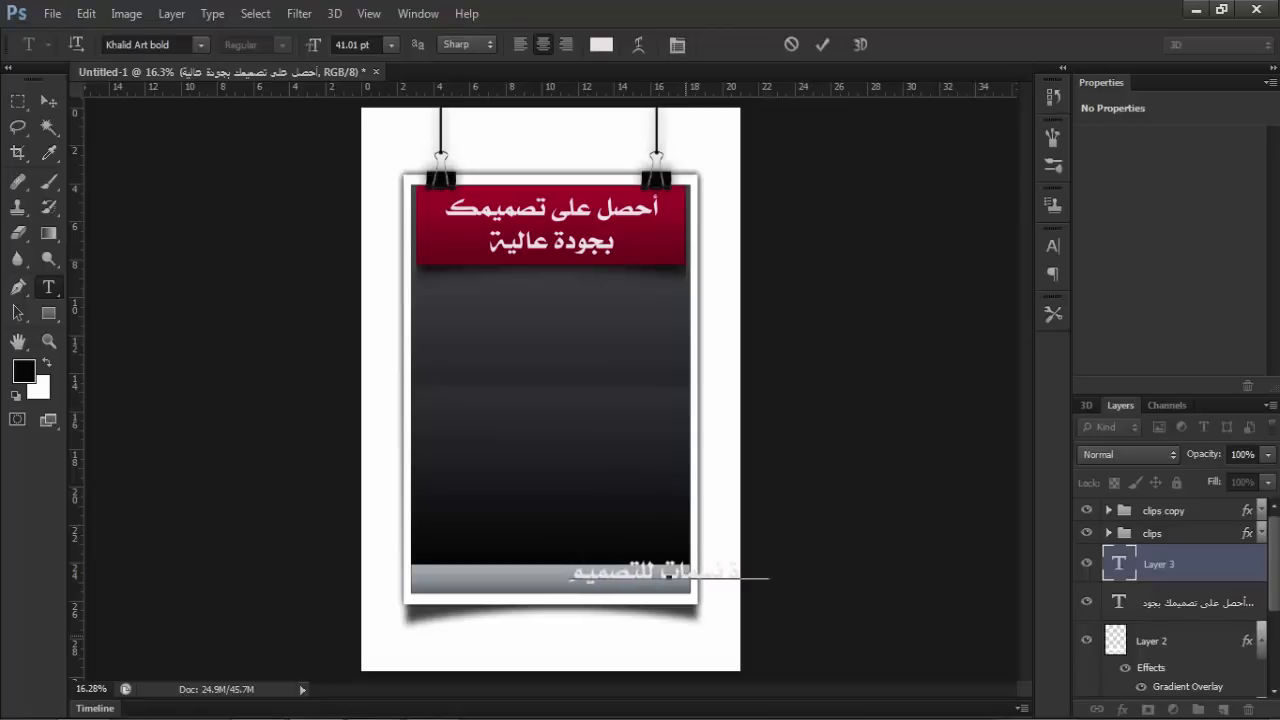
type("م")
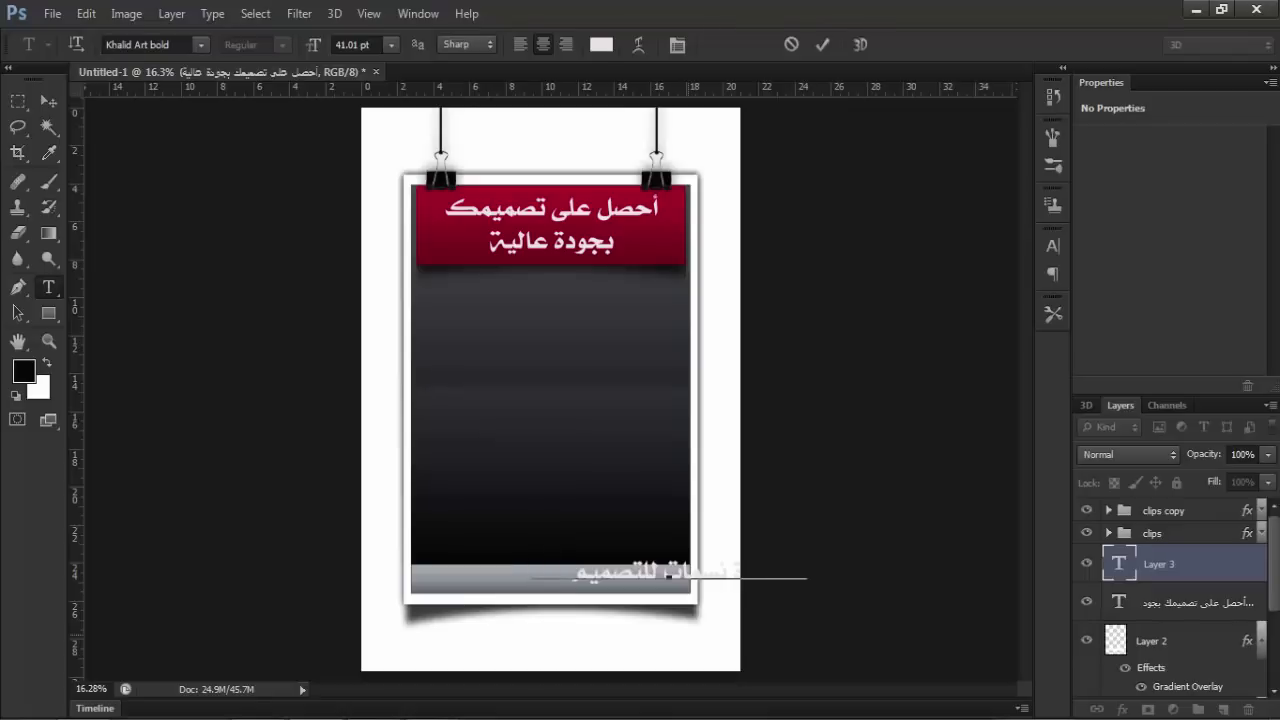
type(" الجرافيكي")
Set the footer text size to 39.01 pt and reselect the entire footer line.
key("ctrl+a")
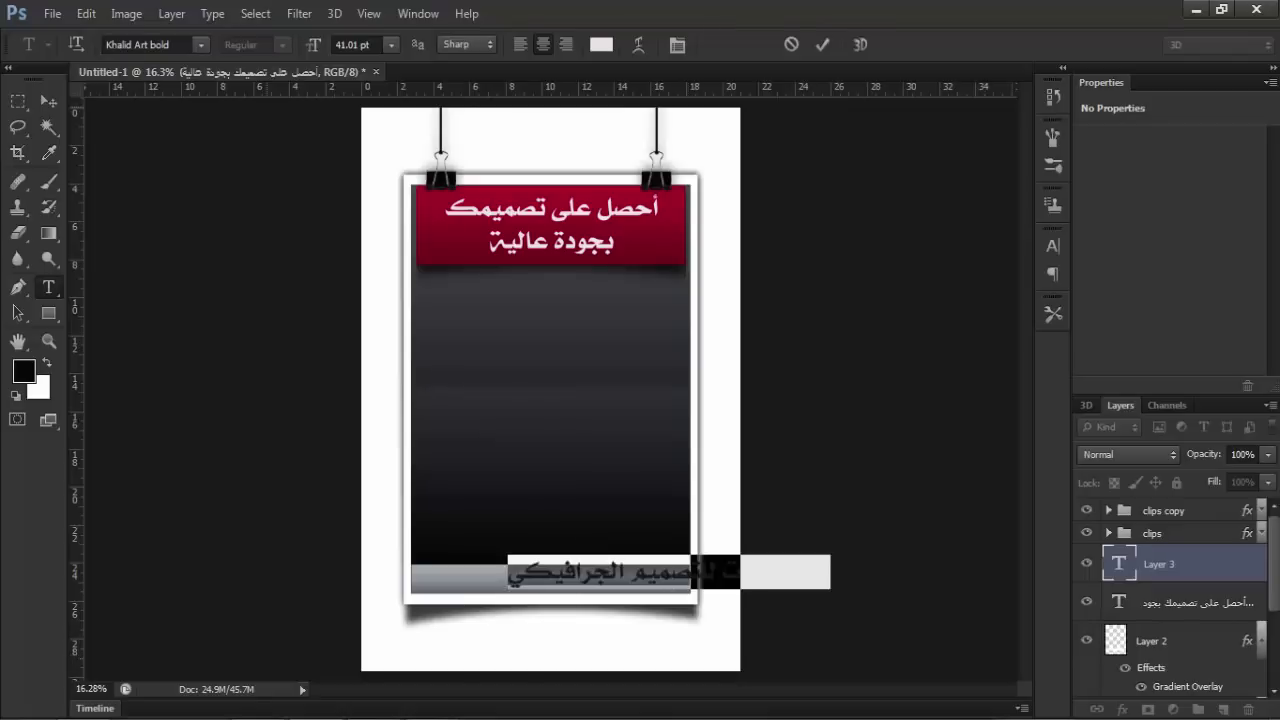
left_click(355, 44)
key("Down")
key("Down")
key("Down")
key("Down")
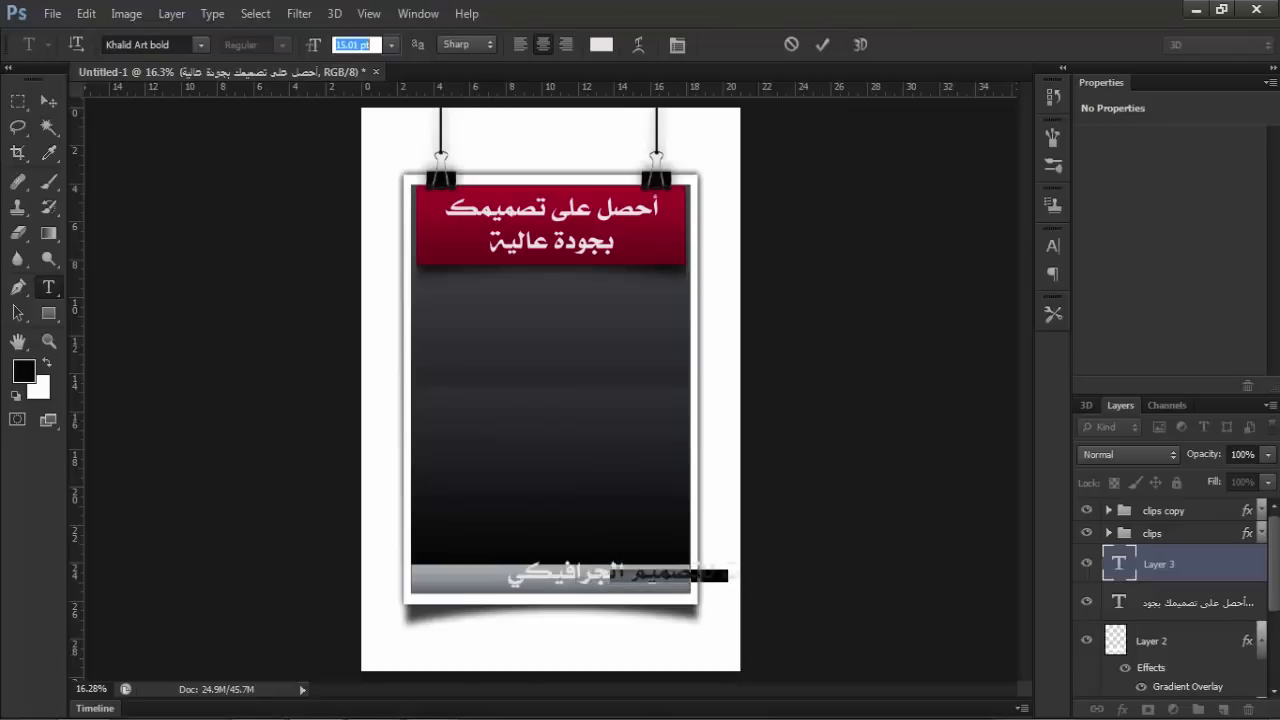
key("Down")
key("Down")
key("Down")
key("Down")
key("Down")
key("Up")
key("Up")
key("Up")
key("Up")
key("Up")
key("Up")
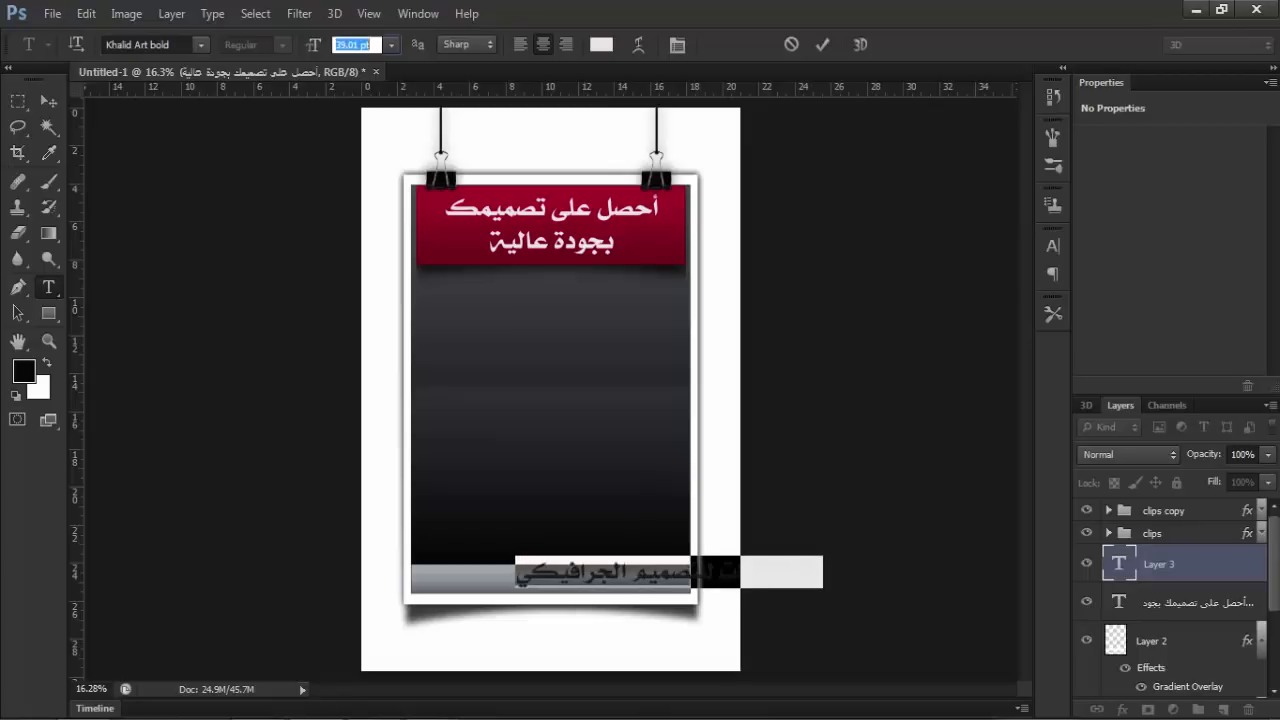
key("Return")
left_click_drag(670, 572, 560, 585)
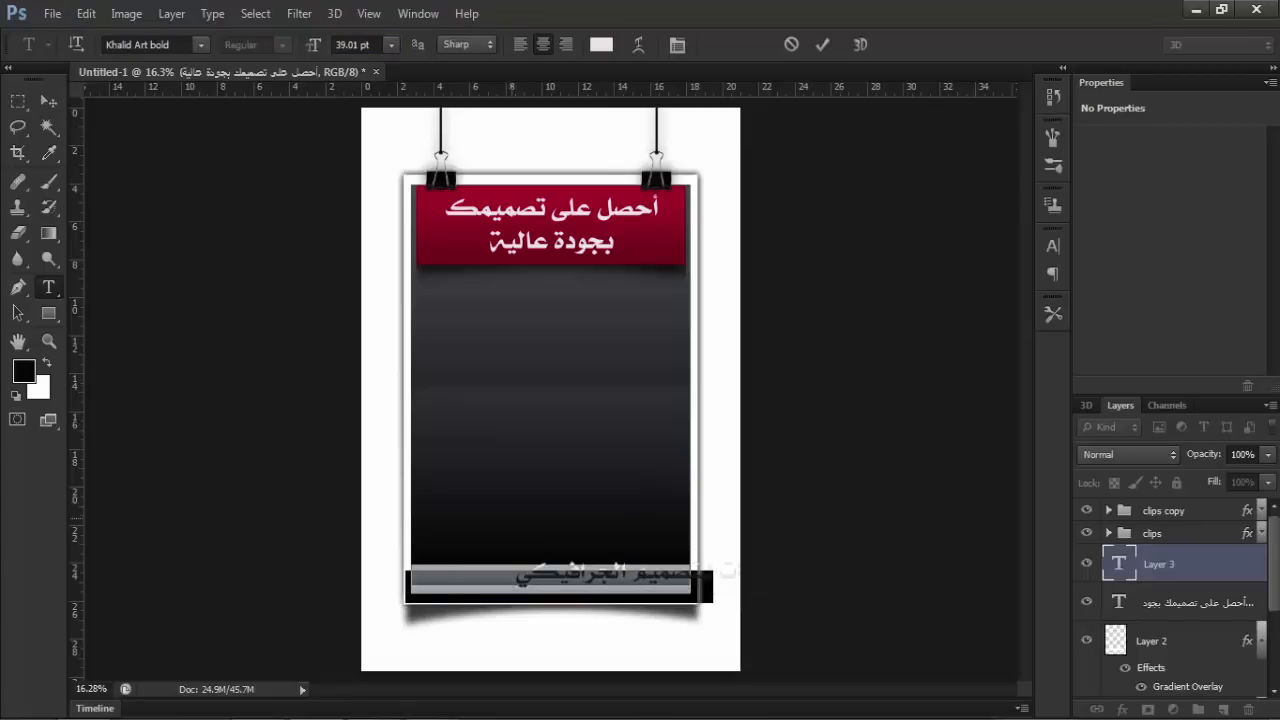
mouse_move(413, 588)
left_mouse_down()
mouse_move(604, 588)
mouse_move(517, 588)
left_mouse_up()
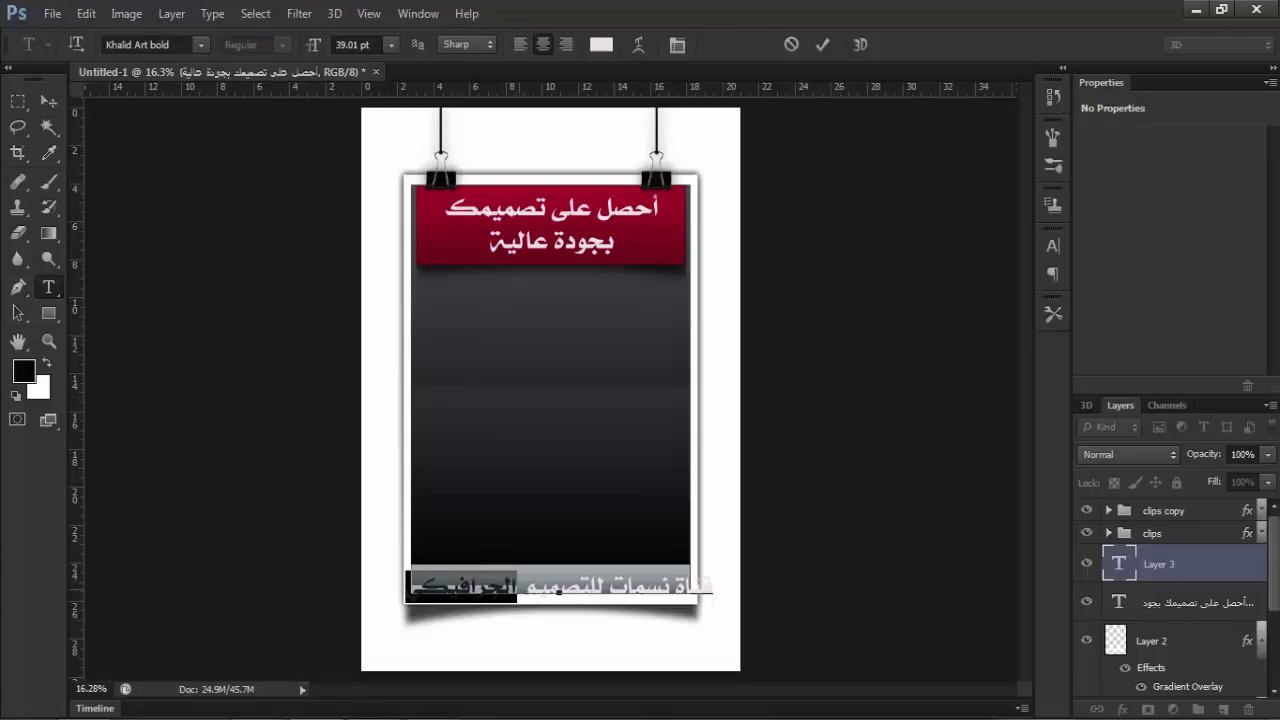
left_click(517, 588)
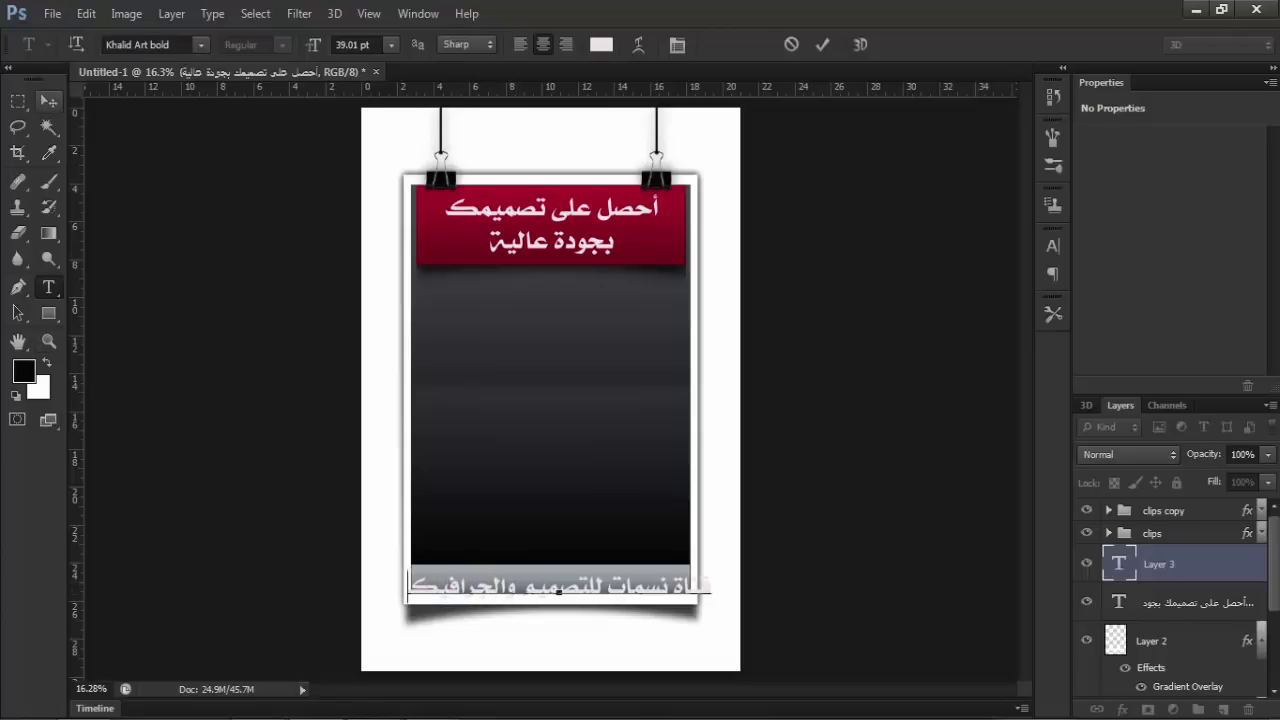
key("ctrl+a")
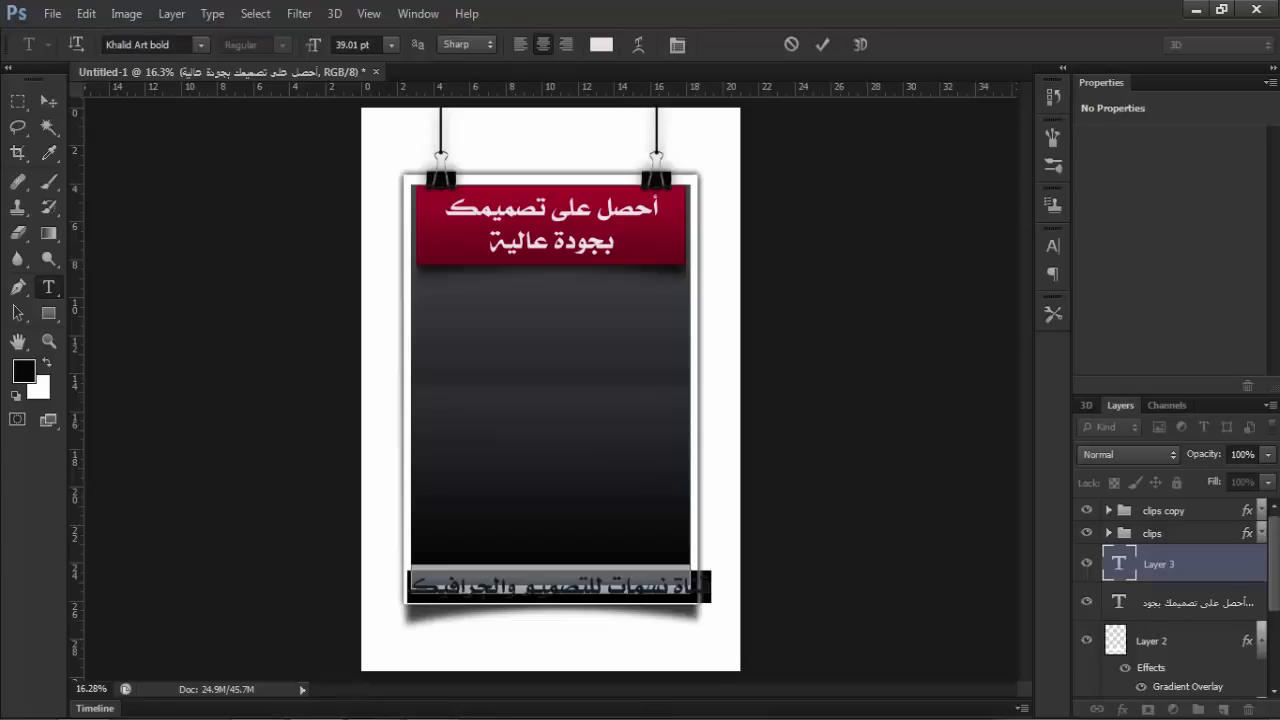
Change the footer font to GE SS Two, size 28.01 pt, Medium weight.
left_click(200, 44)
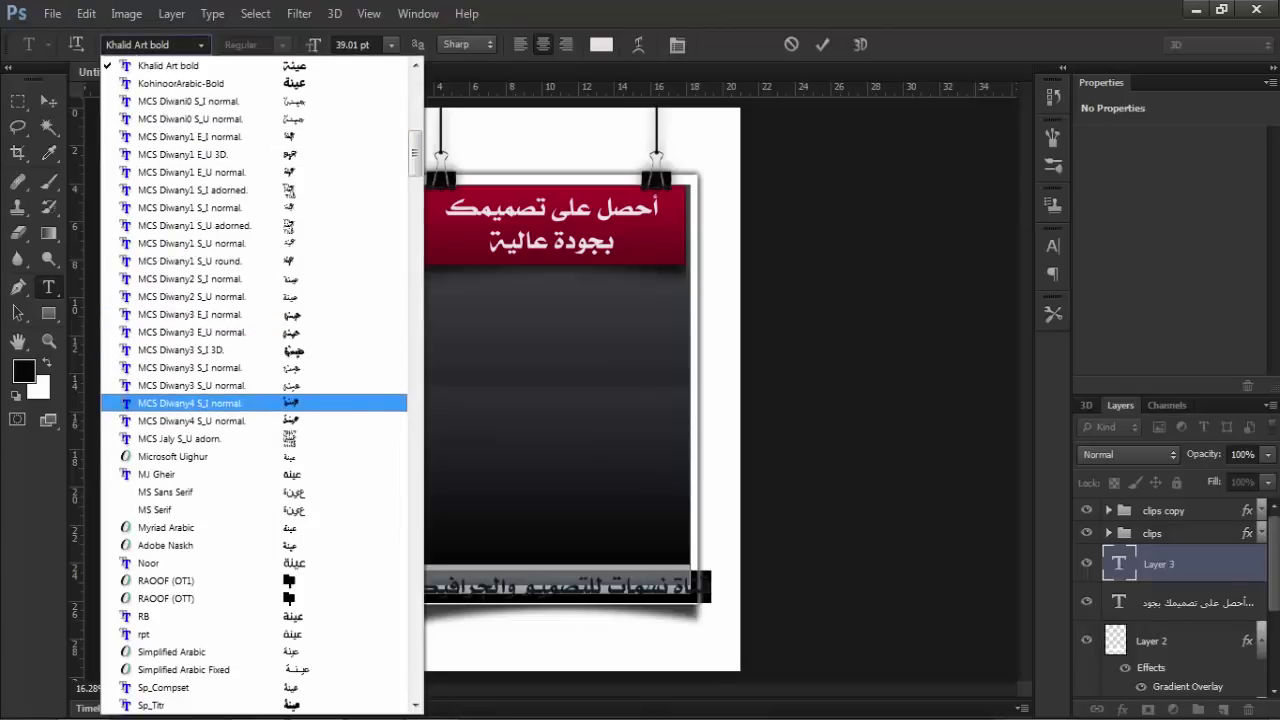
scroll(200, 225, "up", 4)
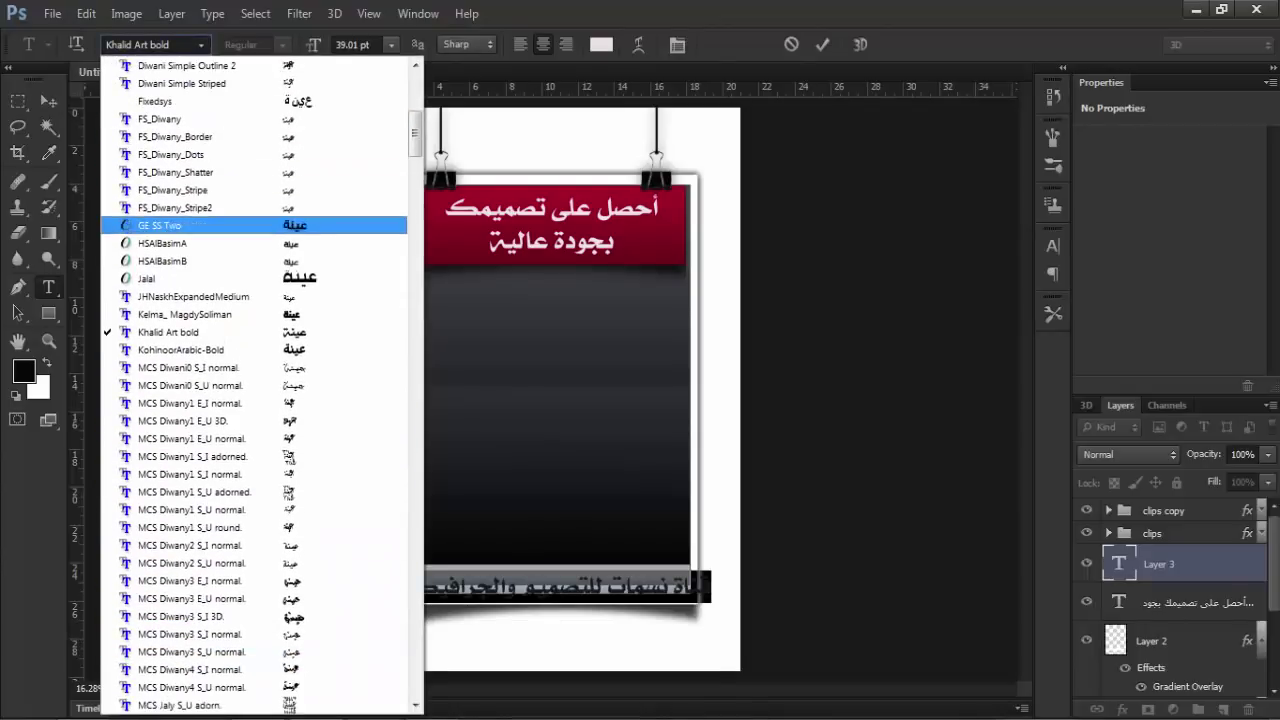
left_click(200, 225)
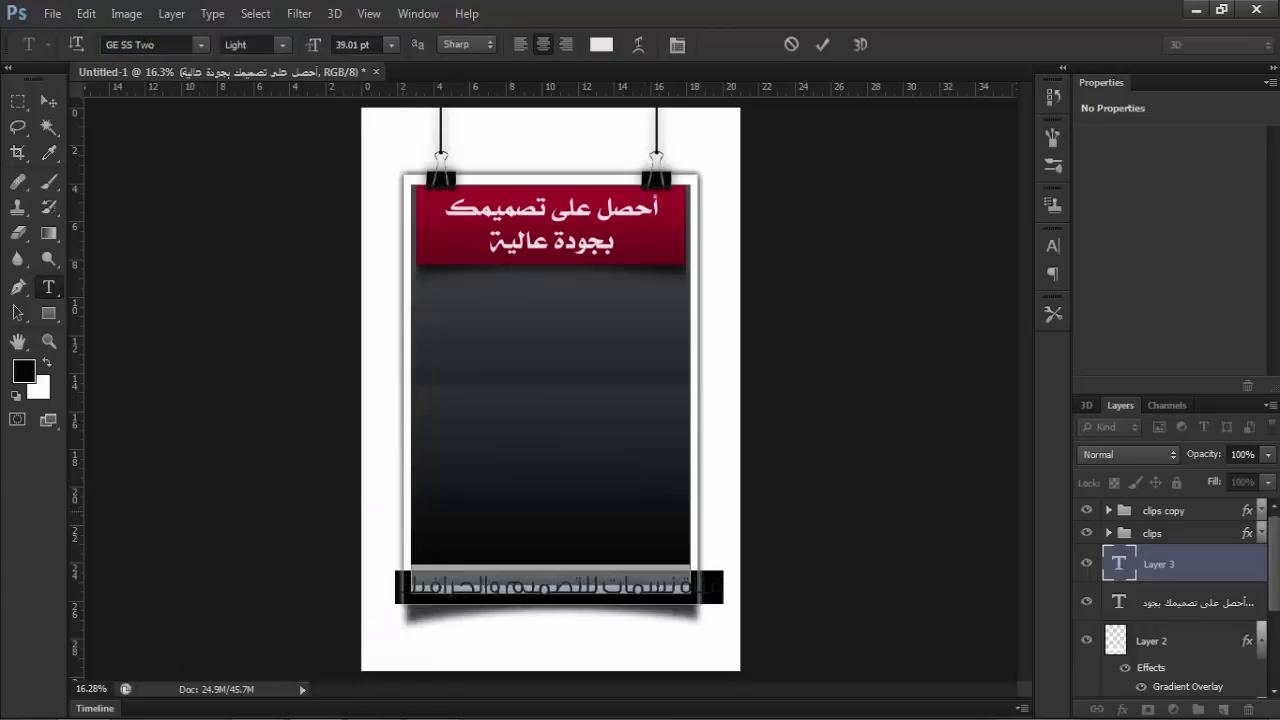
key("Down")
key("Down")
key("Down")
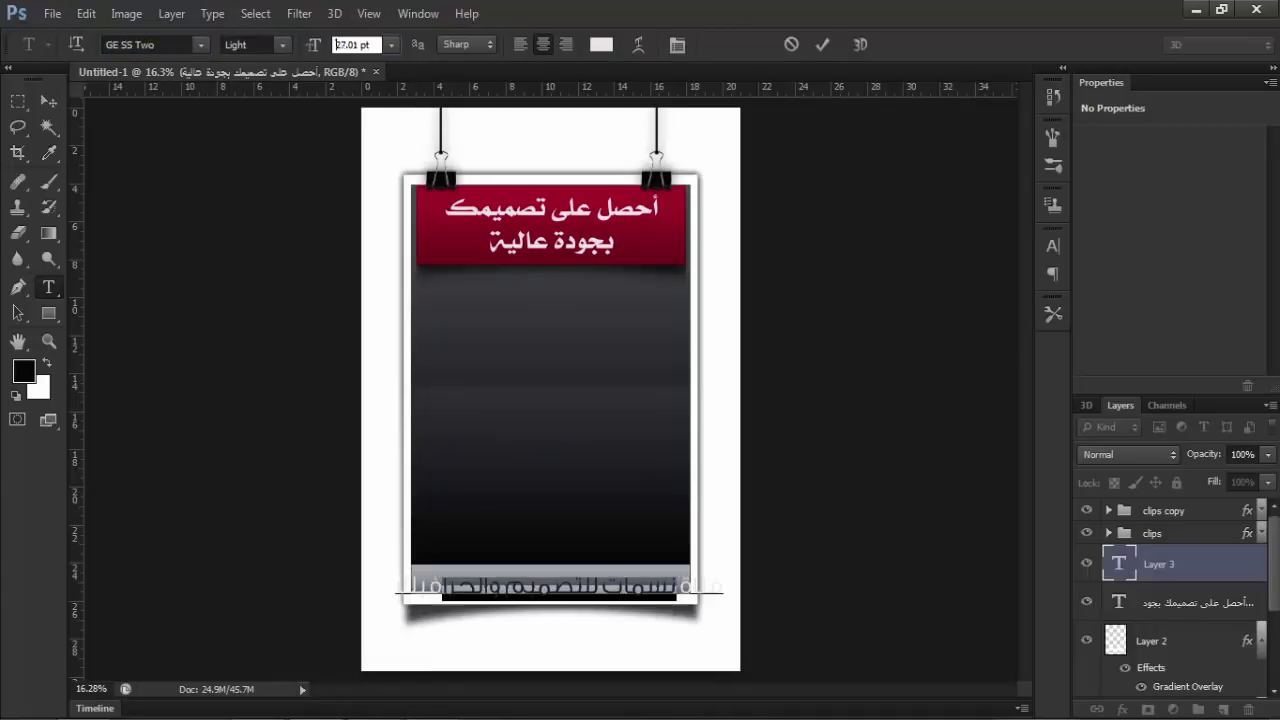
key("Down")
key("Down")
key("Down")
key("Down")
key("Down")
key("Down")
key("Down")
key("Down")
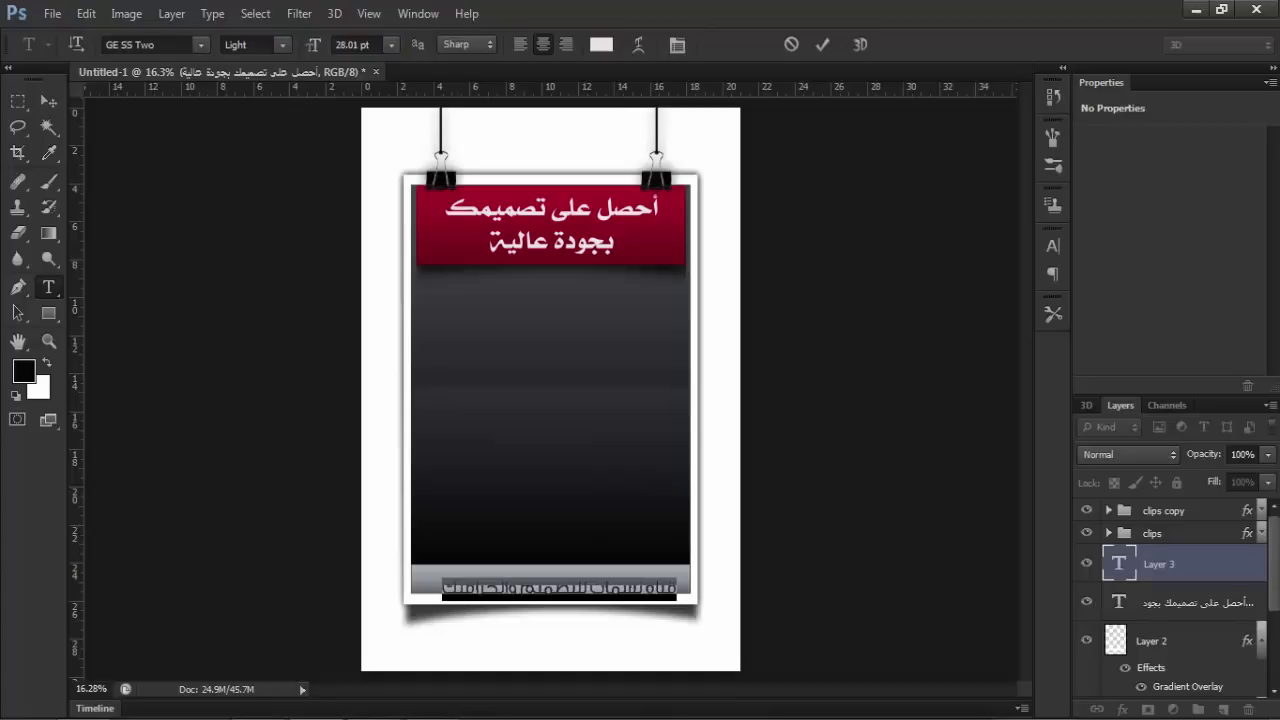
left_click(255, 44)
left_click(250, 74)
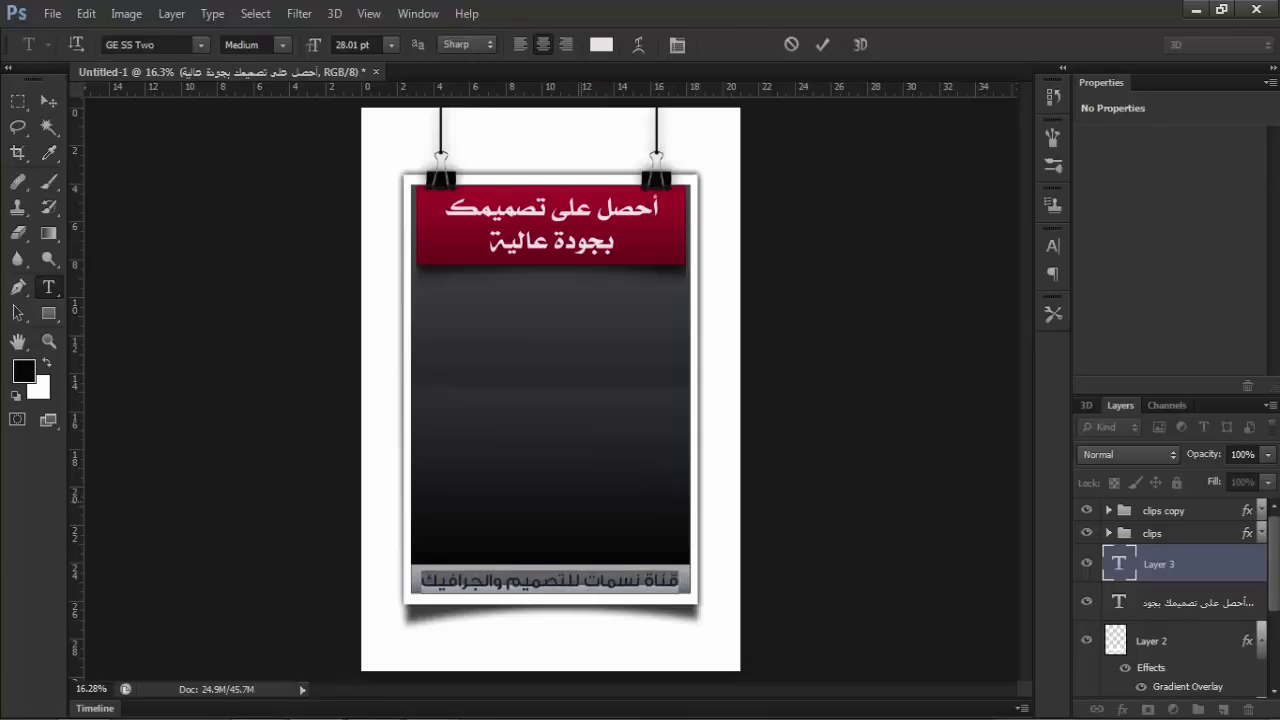
Try several hues, then set the footer text to pale yellow-green #d5dc68 and commit it.
left_click(601, 44)
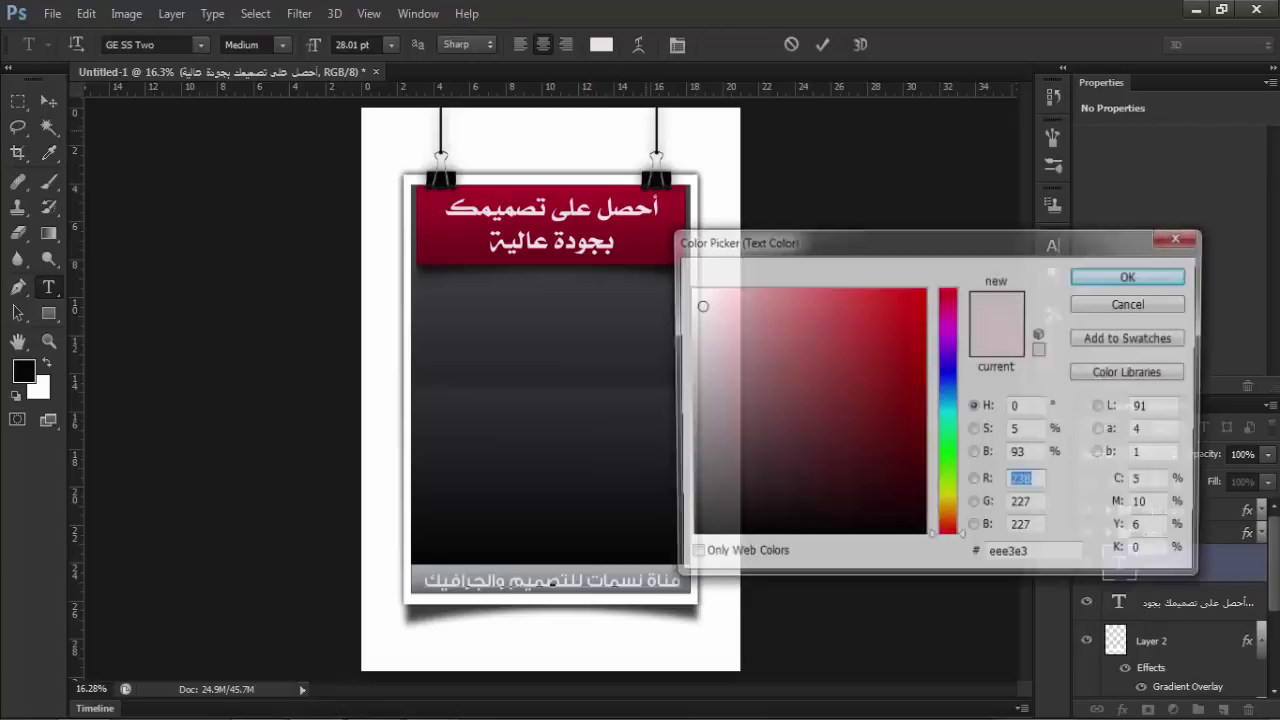
left_click(730, 487)
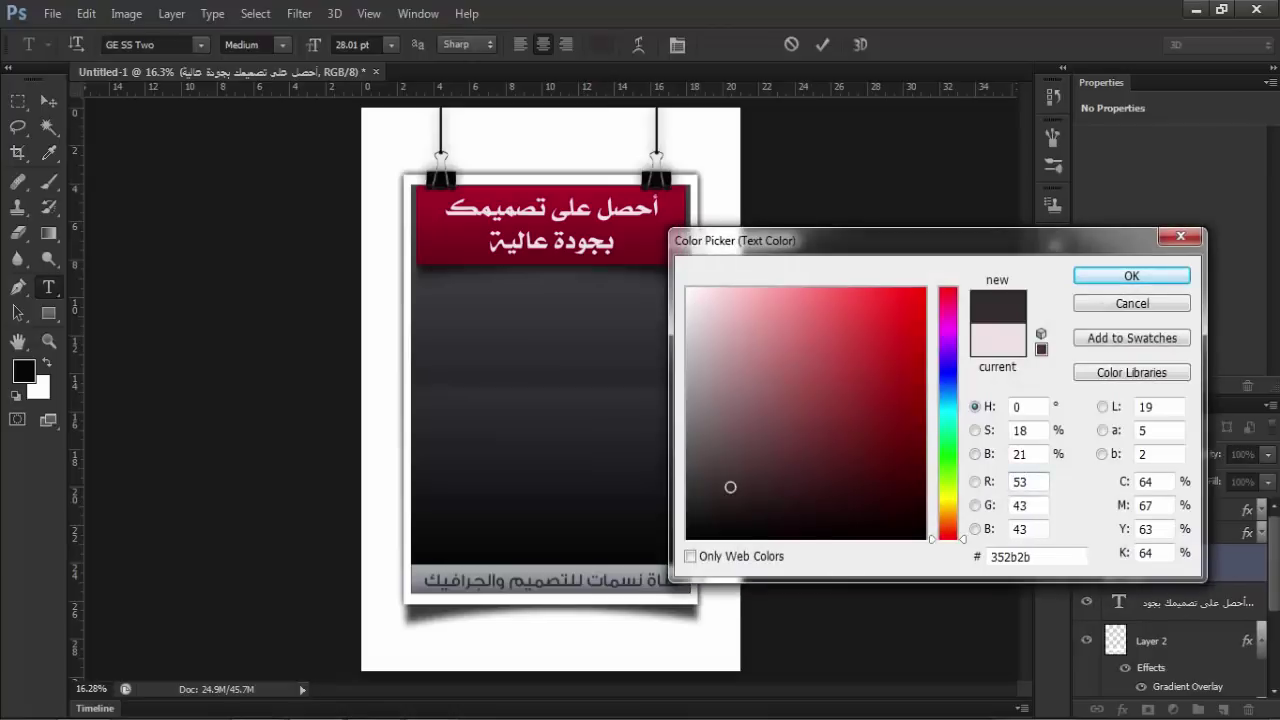
left_click(947, 492)
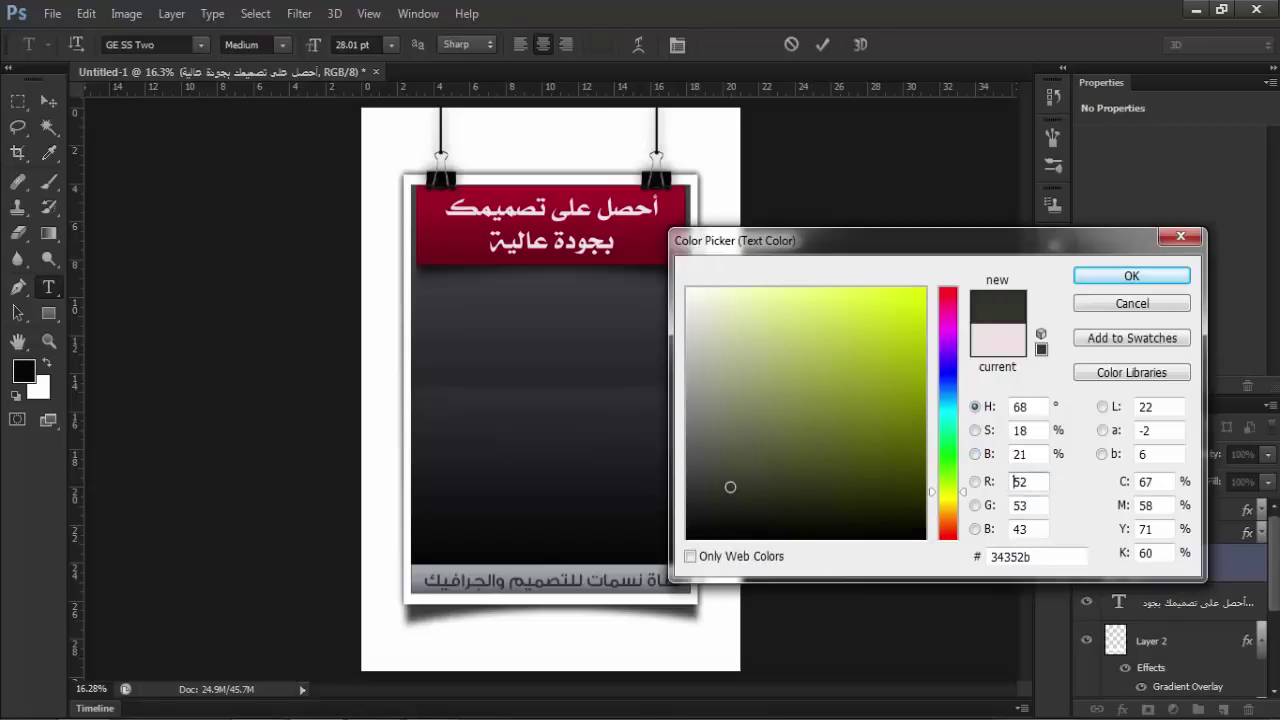
left_click(871, 309)
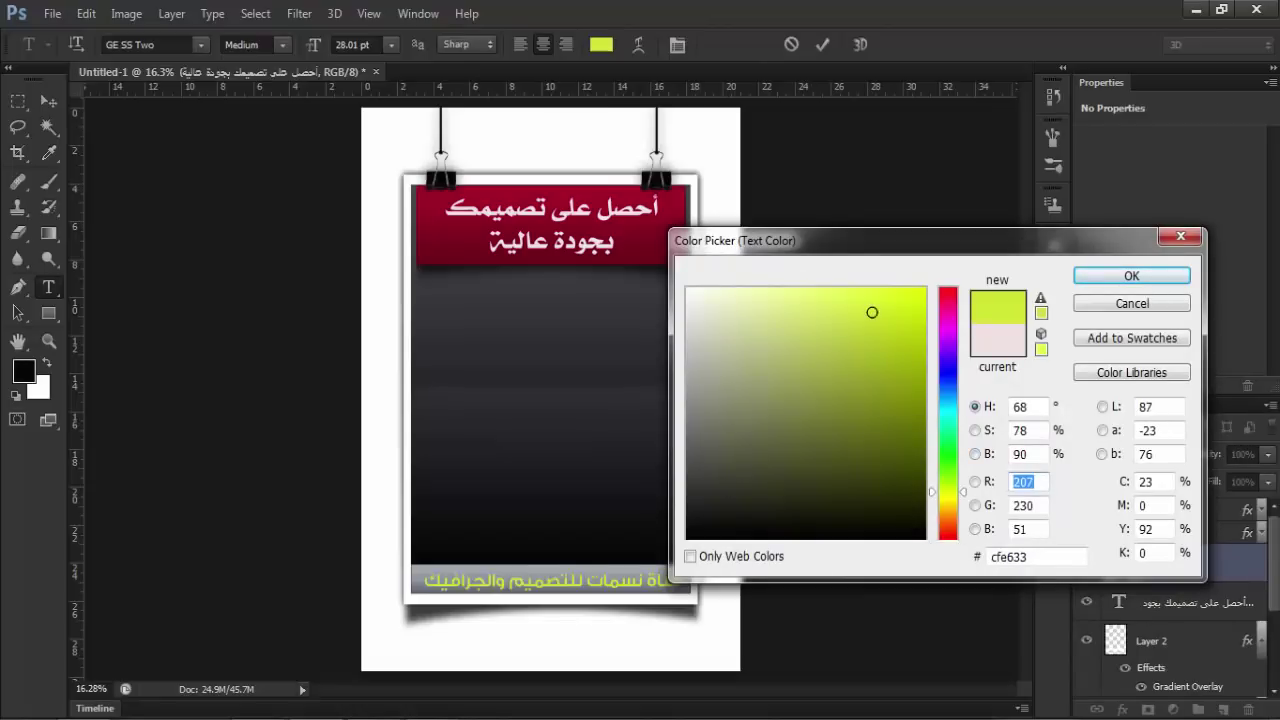
left_click(825, 418)
left_click(752, 289)
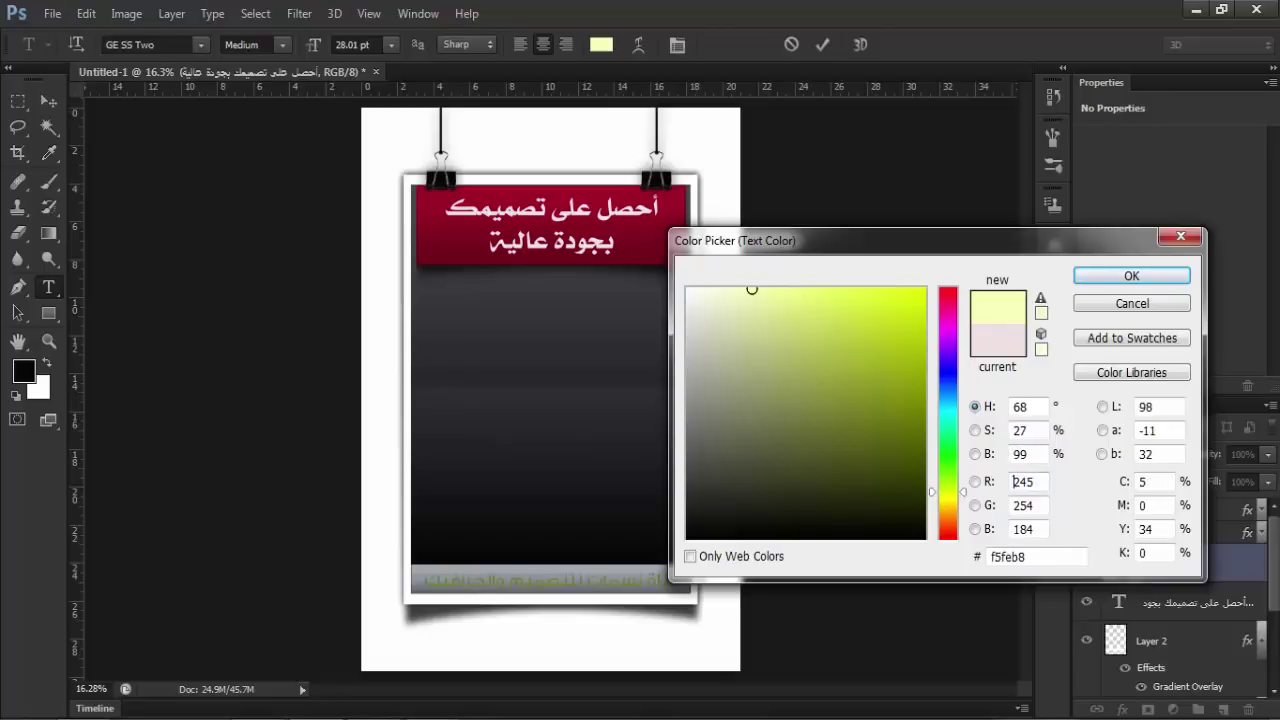
left_click(947, 338)
left_click(767, 317)
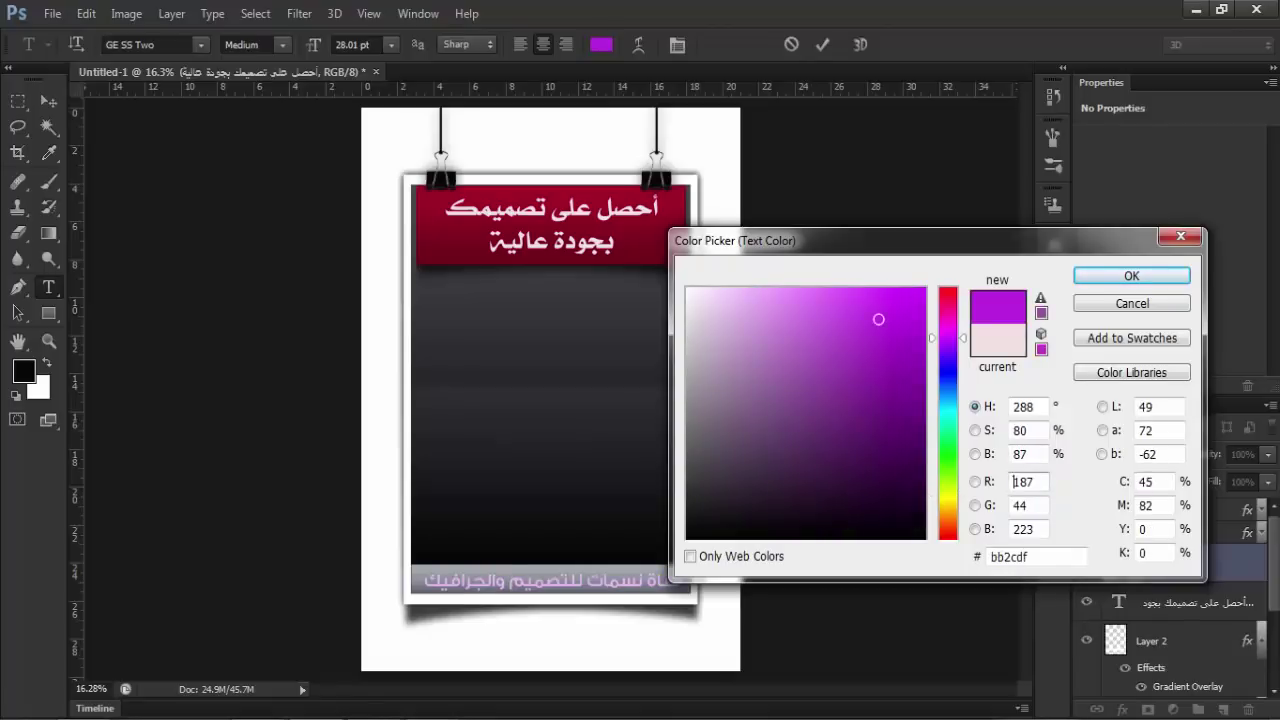
left_click(773, 372)
left_click(947, 460)
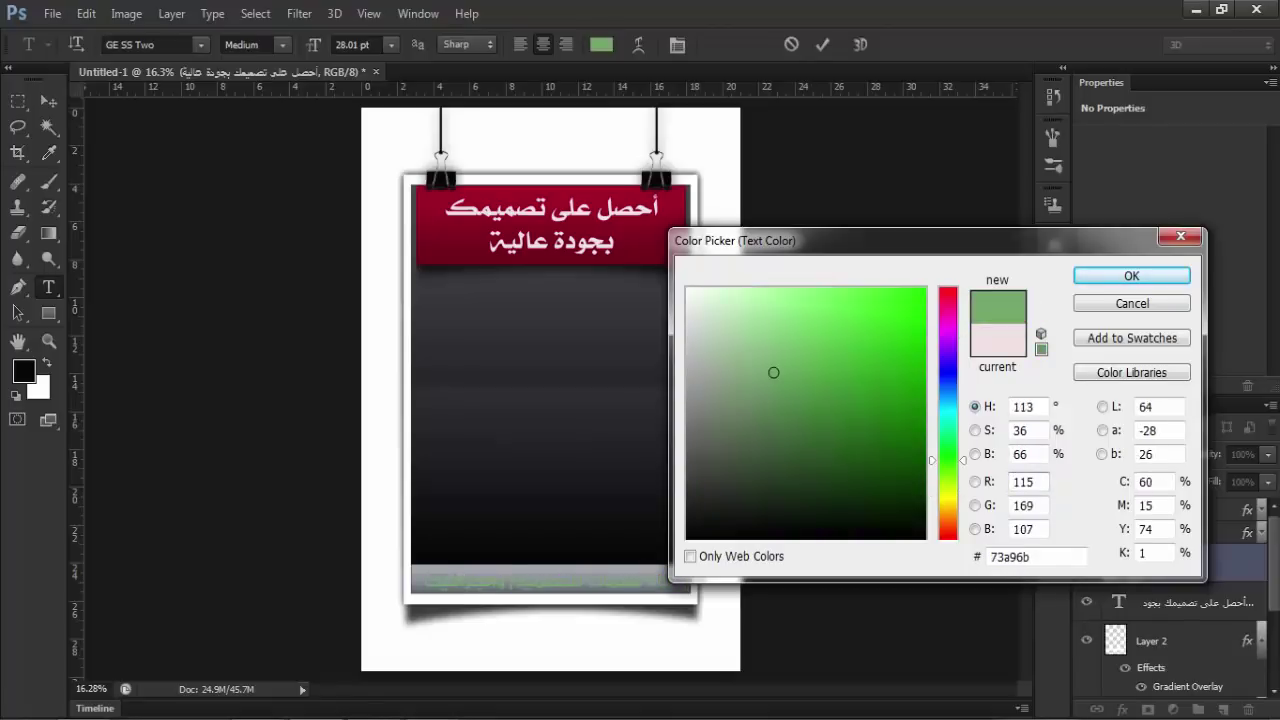
left_click(947, 494)
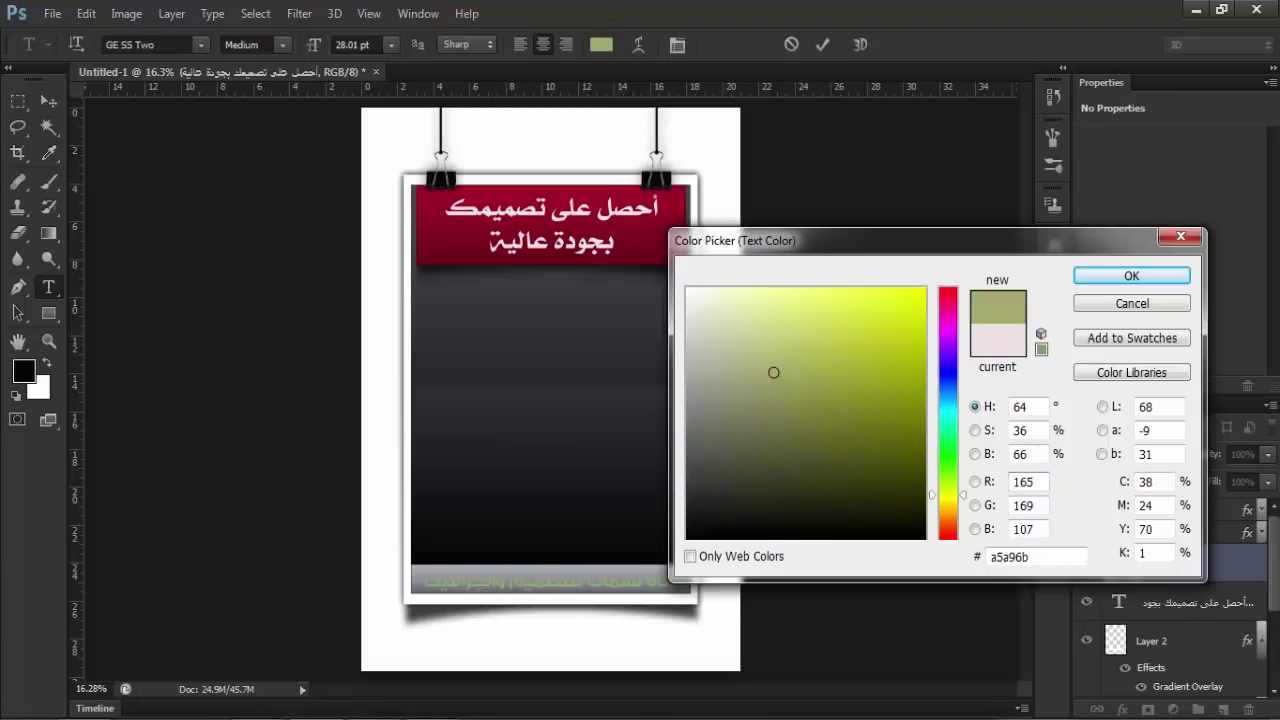
left_click(812, 322)
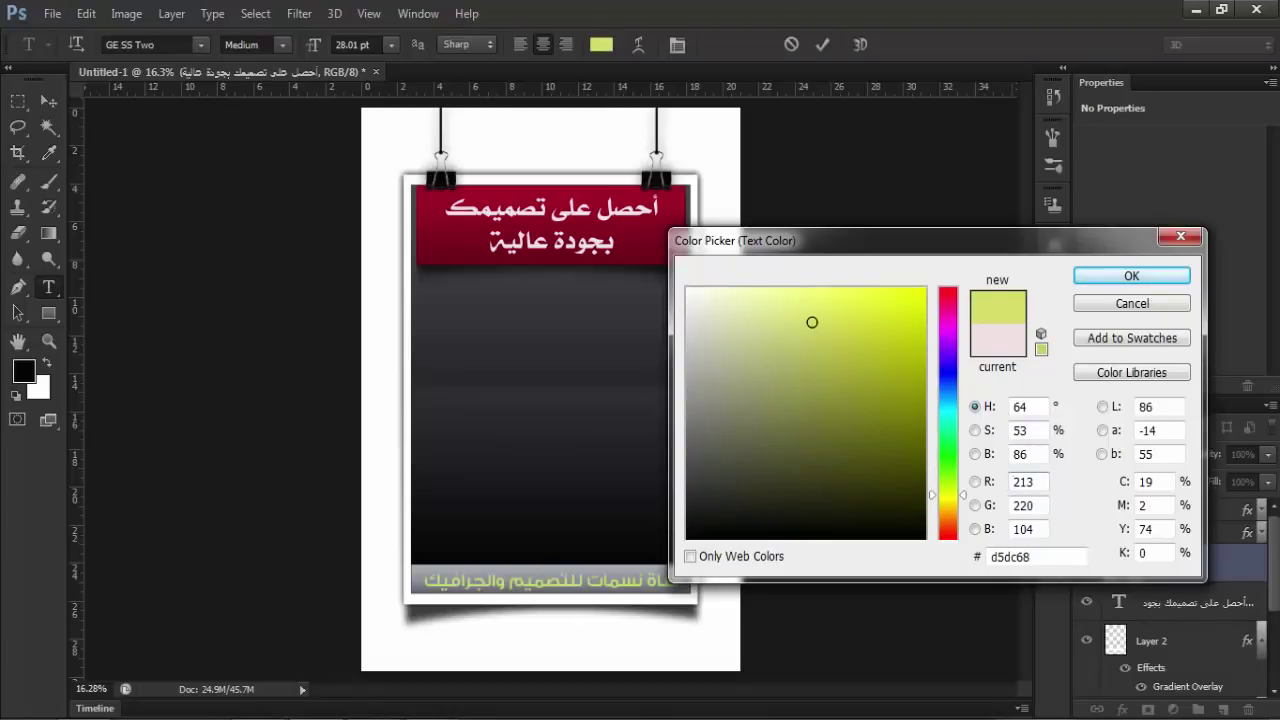
left_click(1131, 275)
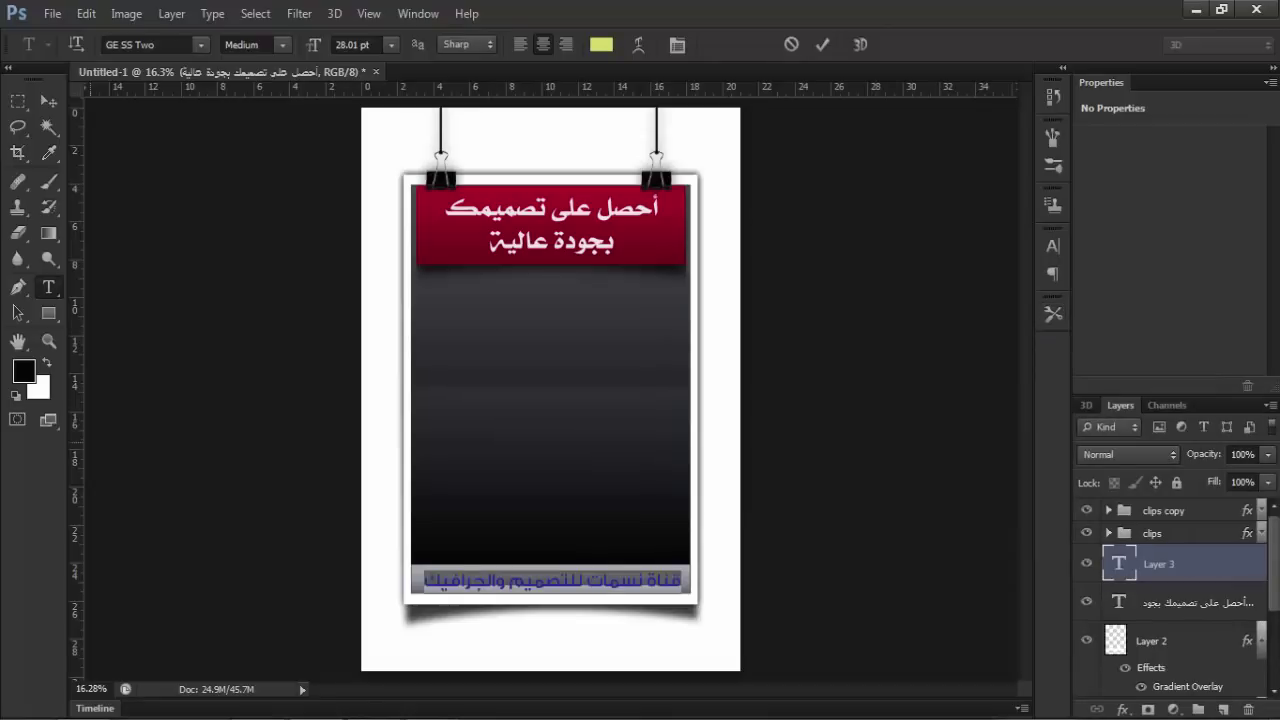
left_click(49, 341)
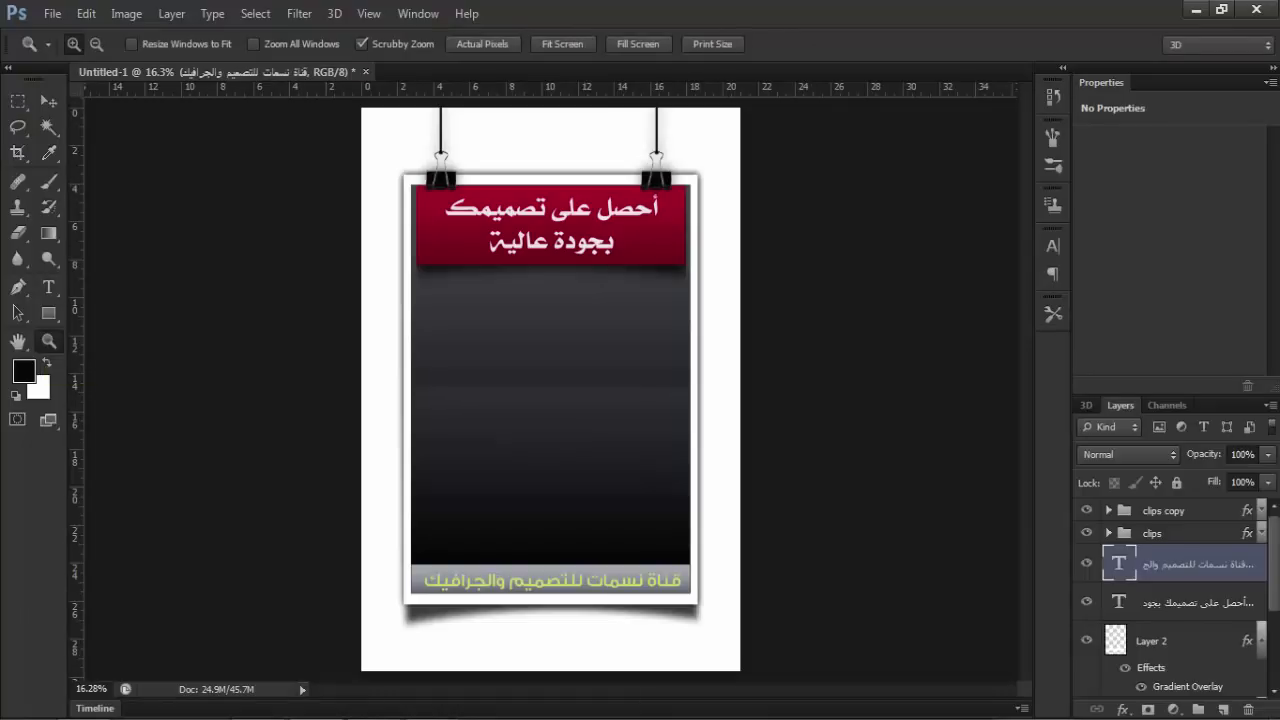
Switch through the Move and Zoom tools, ending on the Horizontal Type tool.
left_click(49, 101)
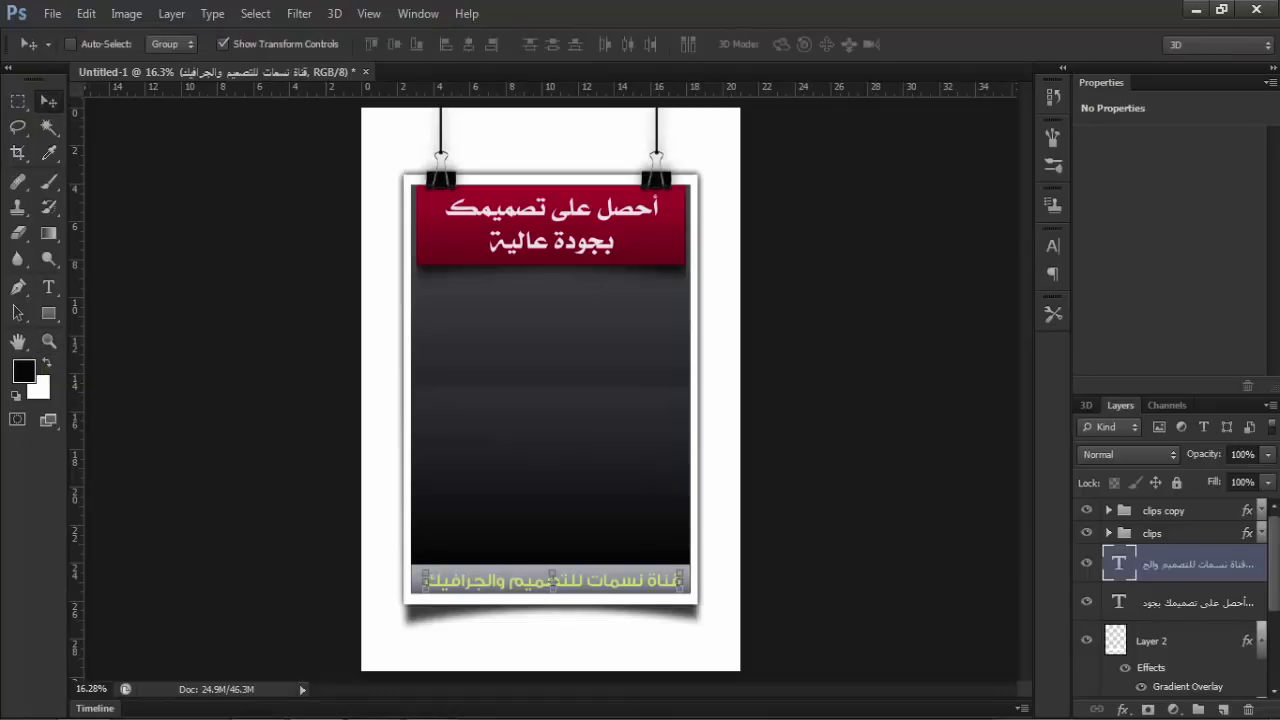
left_click(49, 341)
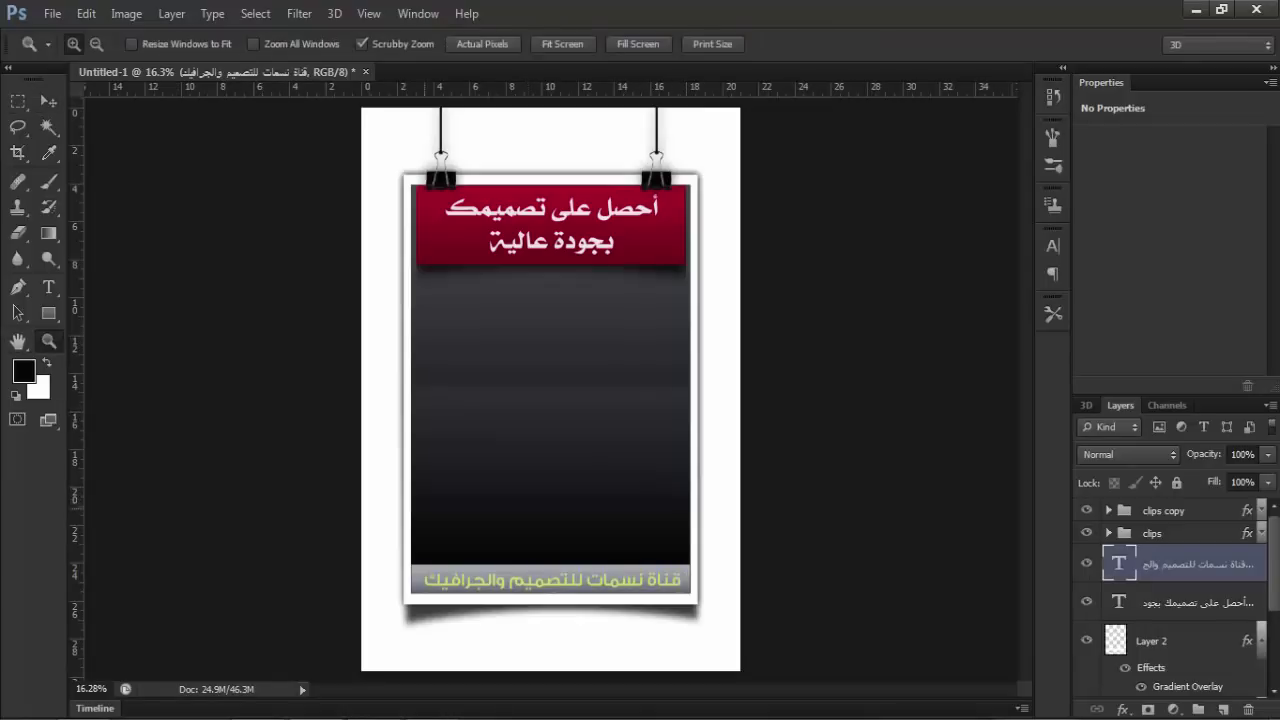
key("t")
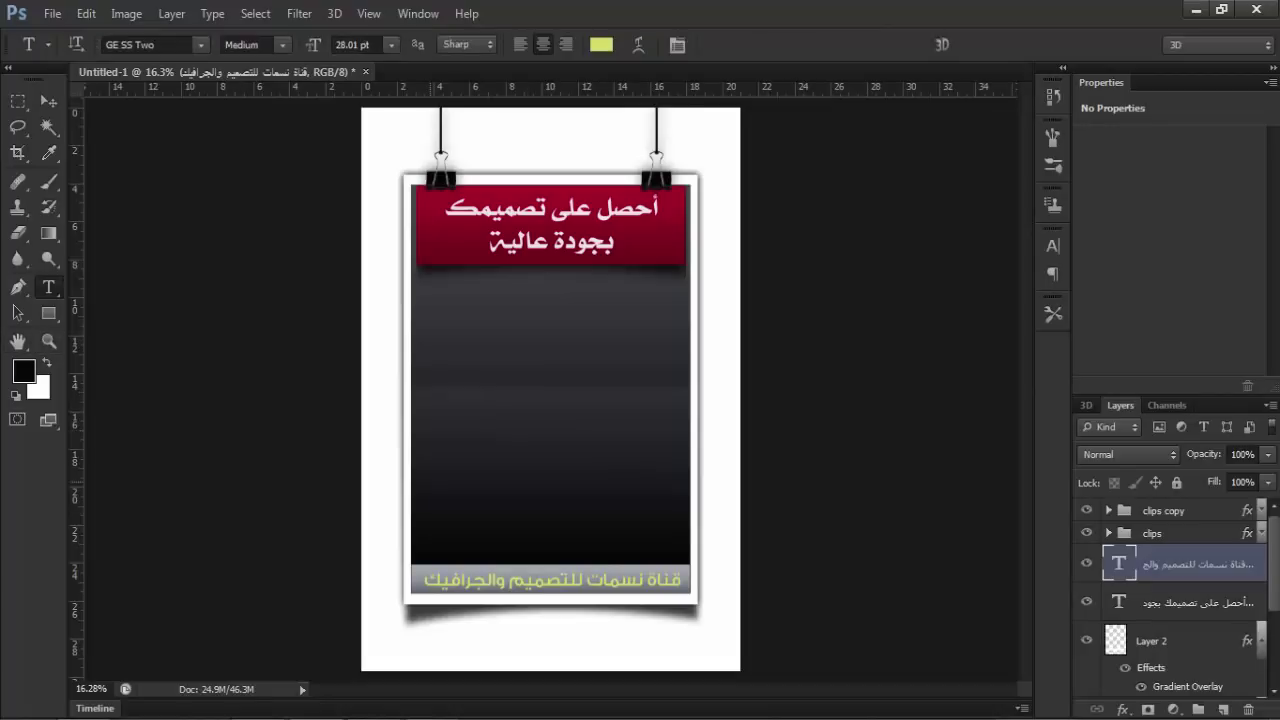
Type the Arabic services list in a new text box in the lower dark panel, correcting the last words.
left_click_drag(422, 483, 683, 556)
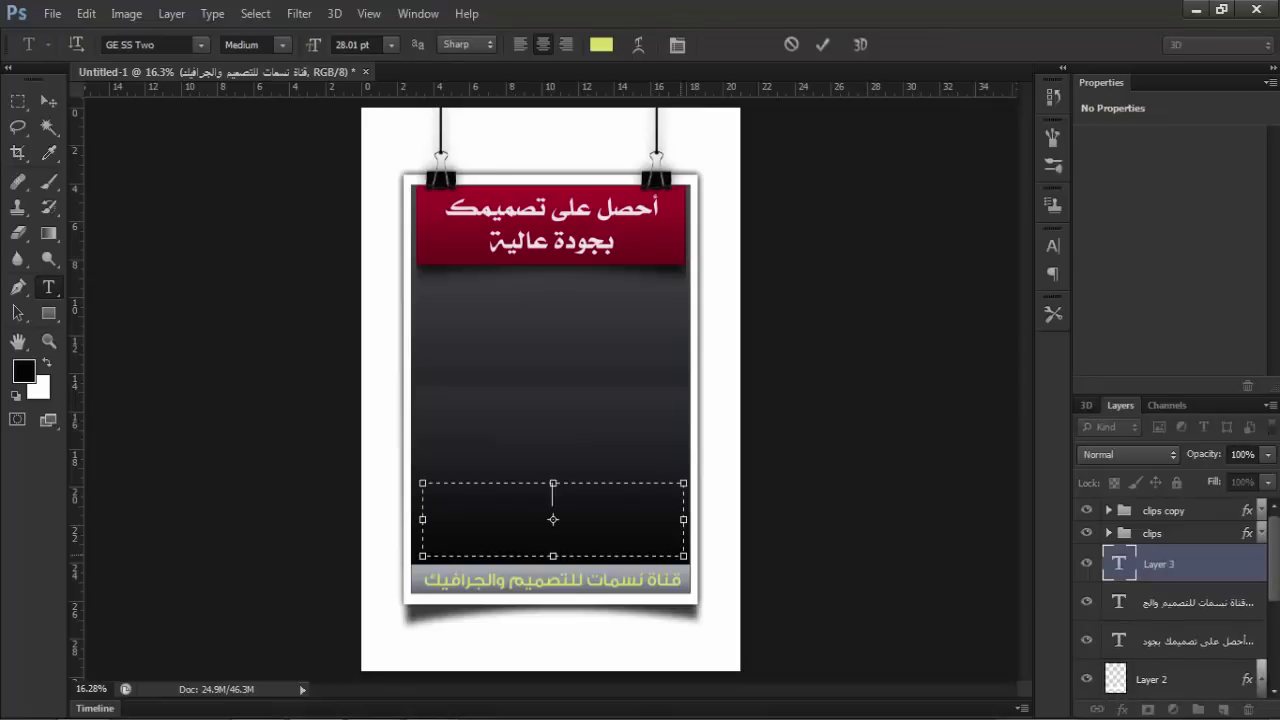
type("تض")
type("ميم")
type(" شعارات")
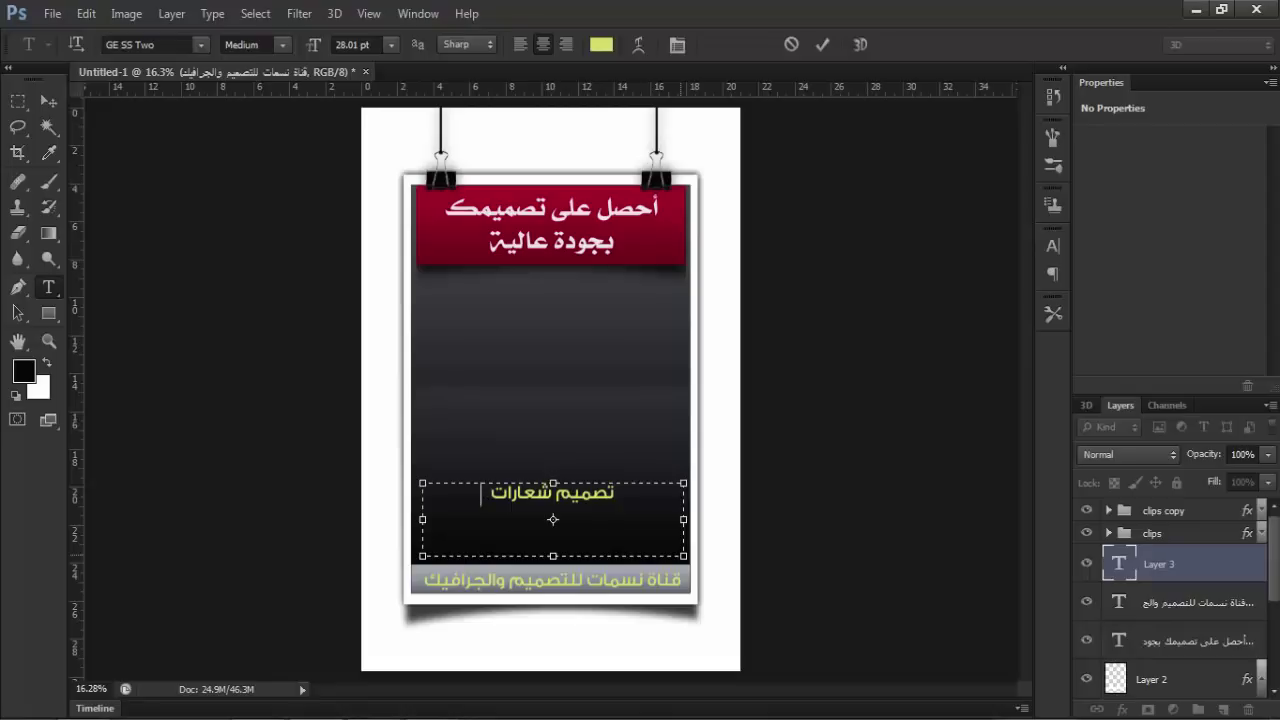
type("     - اغلفة")
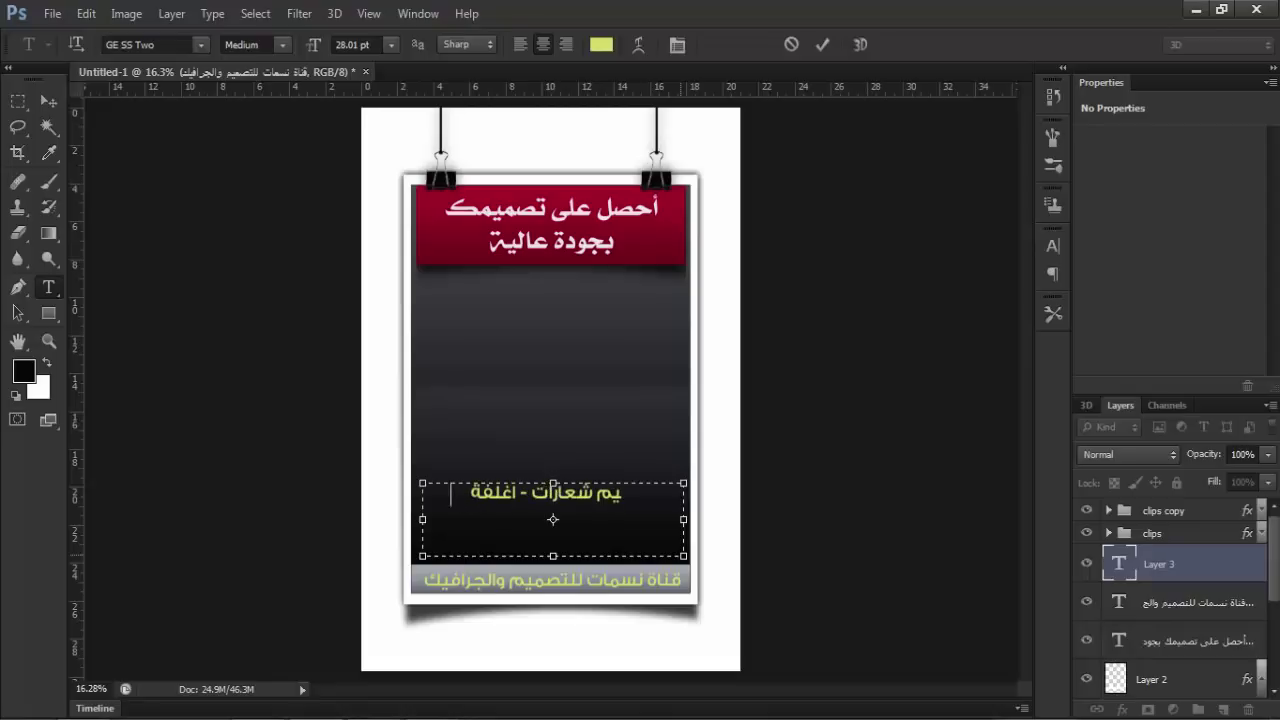
type(" كتب")
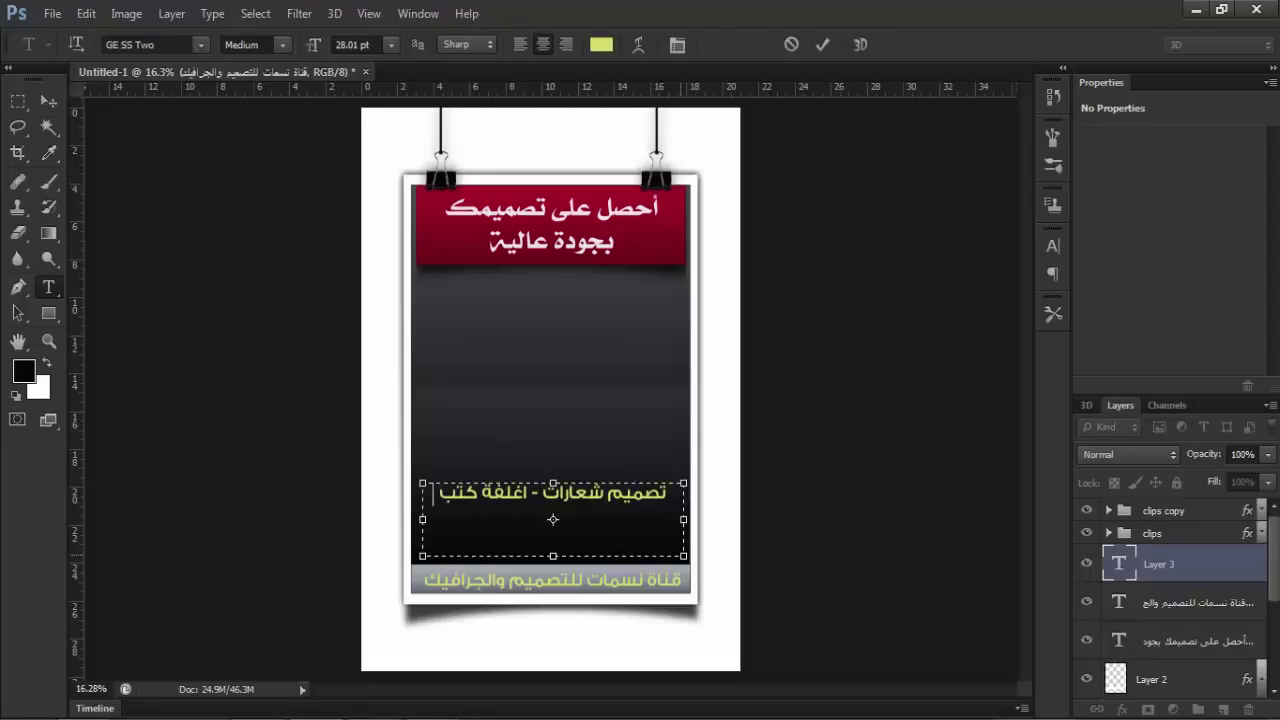
type(" -")
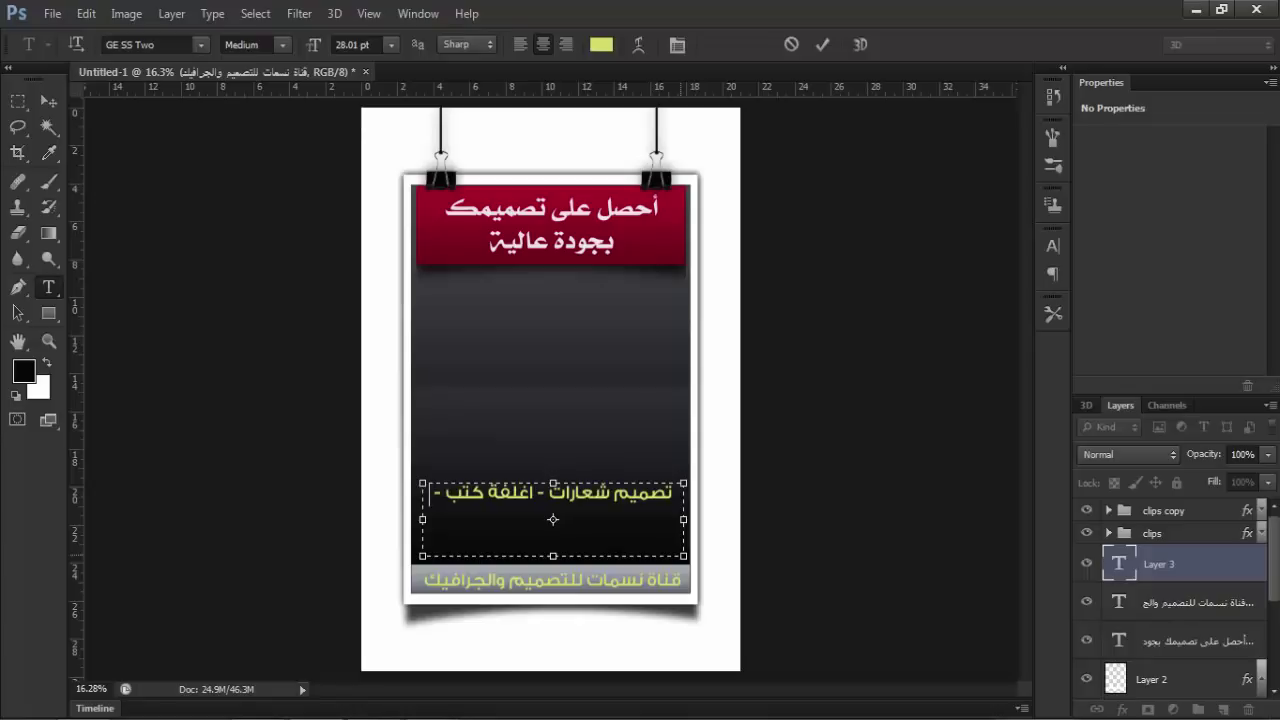
type("بوستر")
type("ات")
type(" -")
type(" ت   ")
type("صاميم لمواقع")
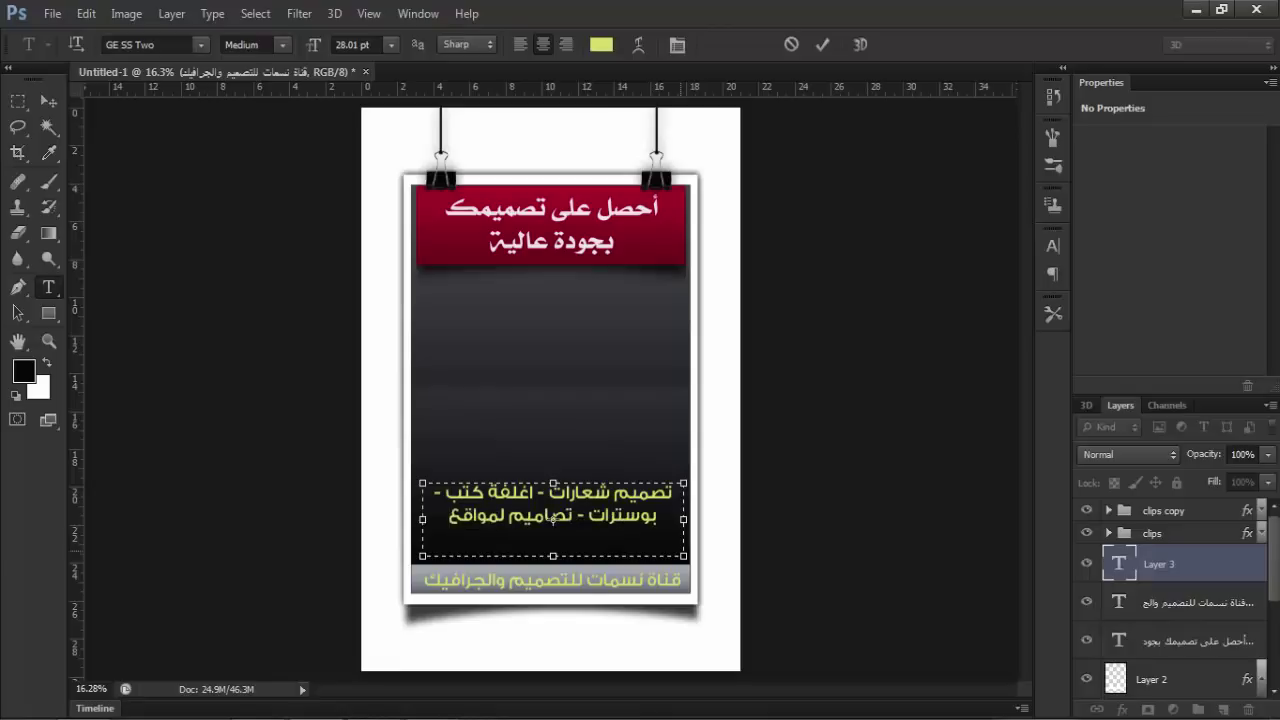
type(" التواصل")
type(" -")
type(" جميع او")
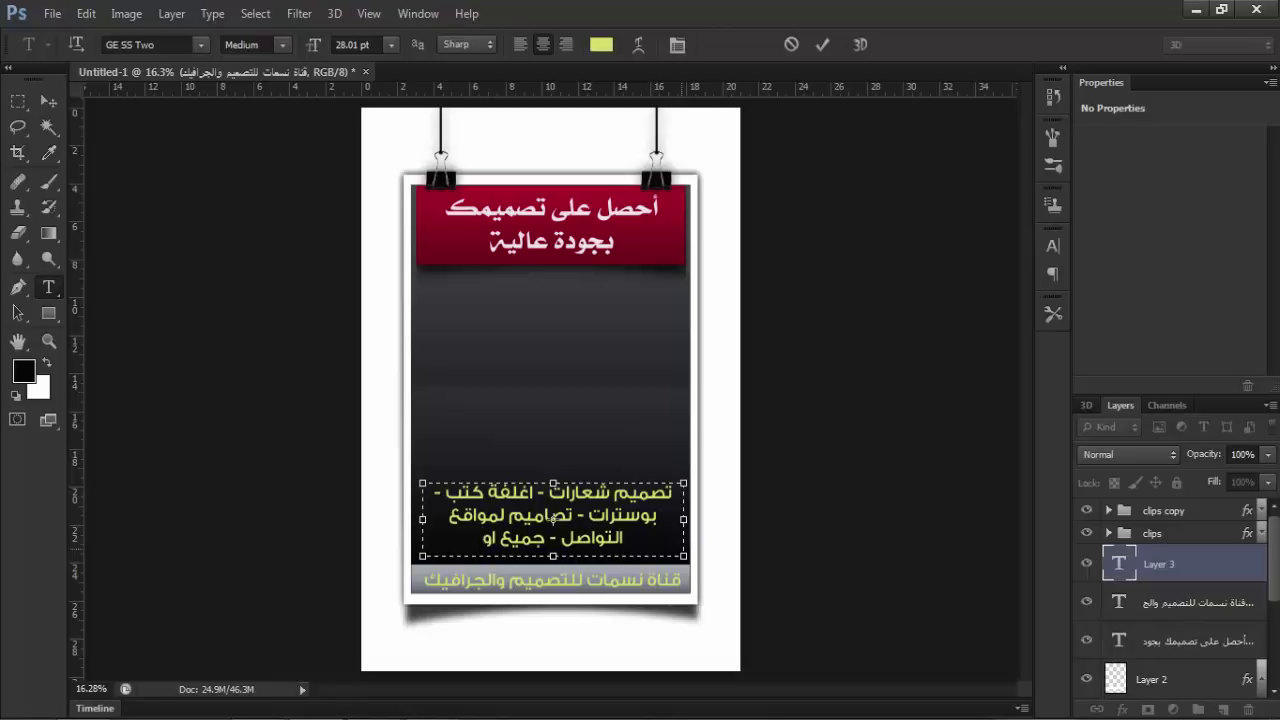
type("اع تصميم")
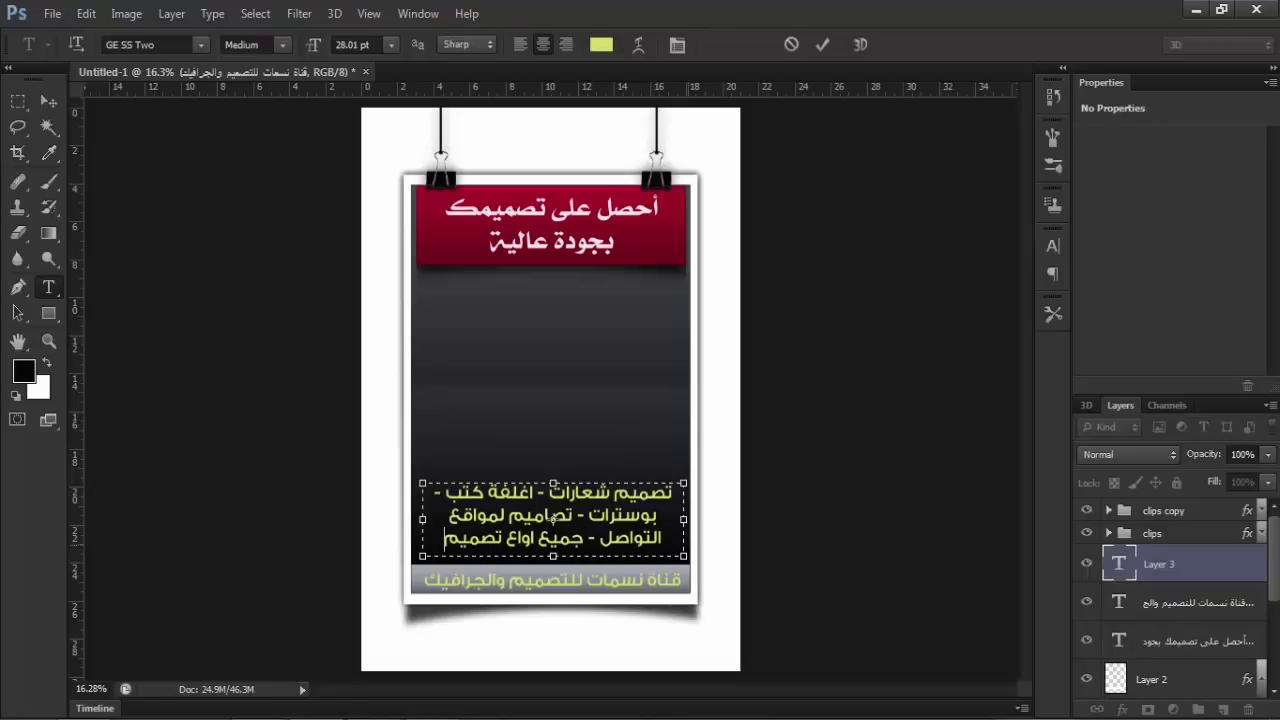
key("BackSpace")
key("BackSpace")
key("BackSpace")
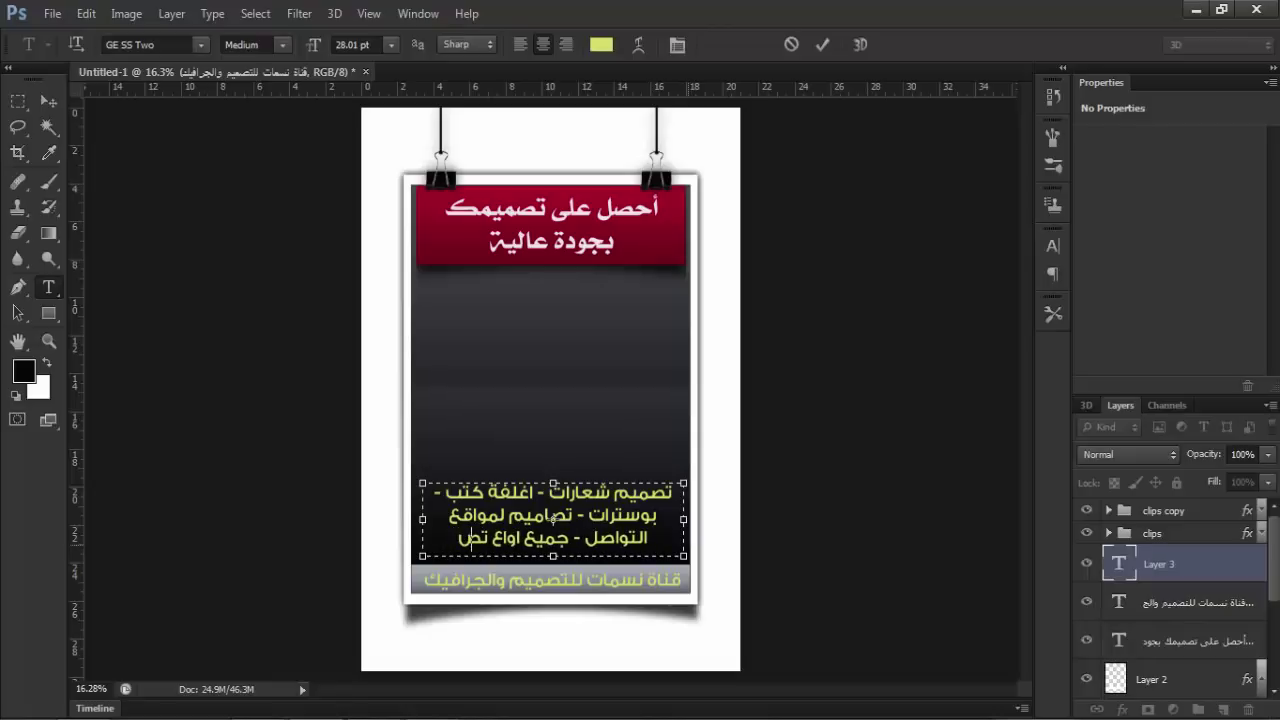
key("BackSpace")
key("BackSpace")
key("BackSpace")
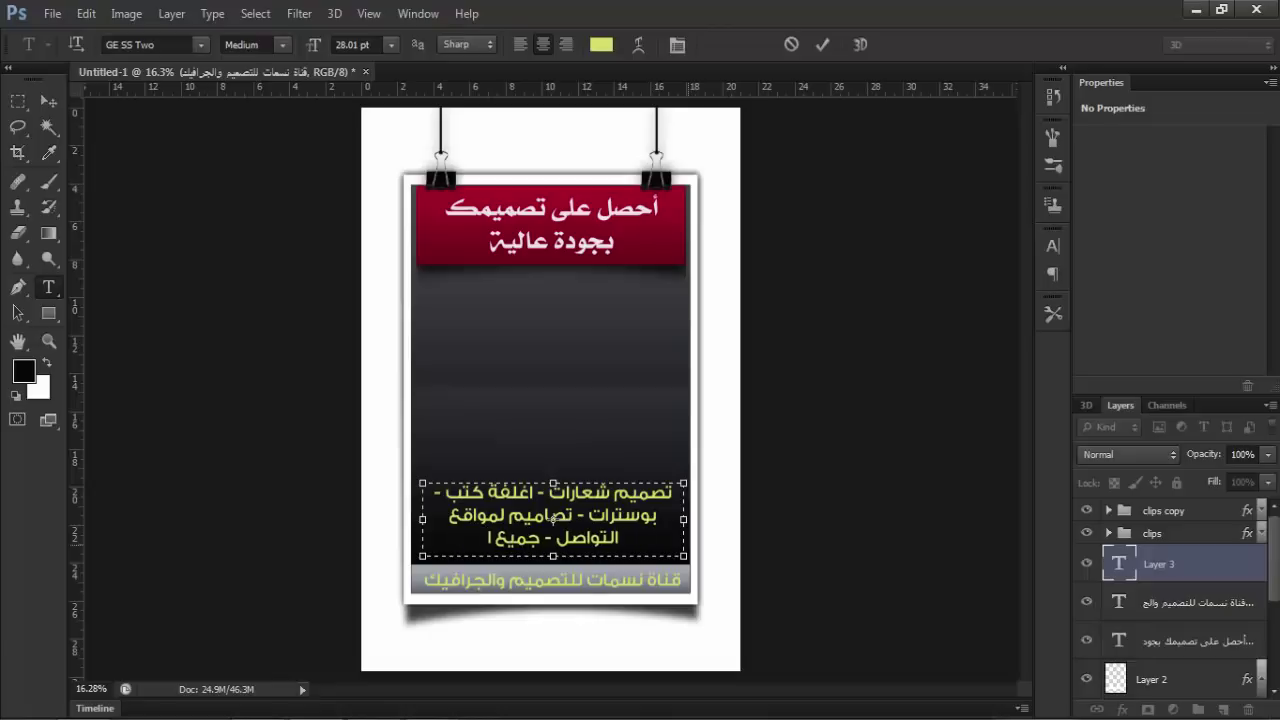
key("BackSpace")
key("BackSpace")
type("اواع ت")
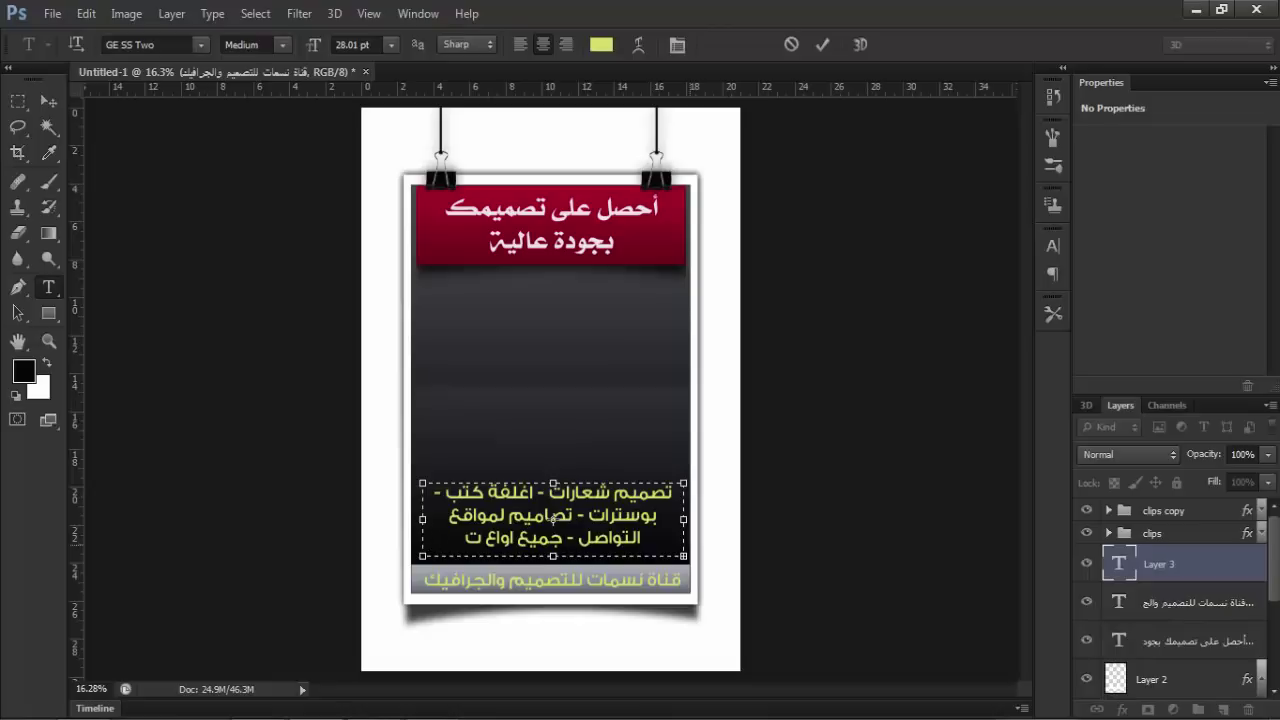
type("صاميم")
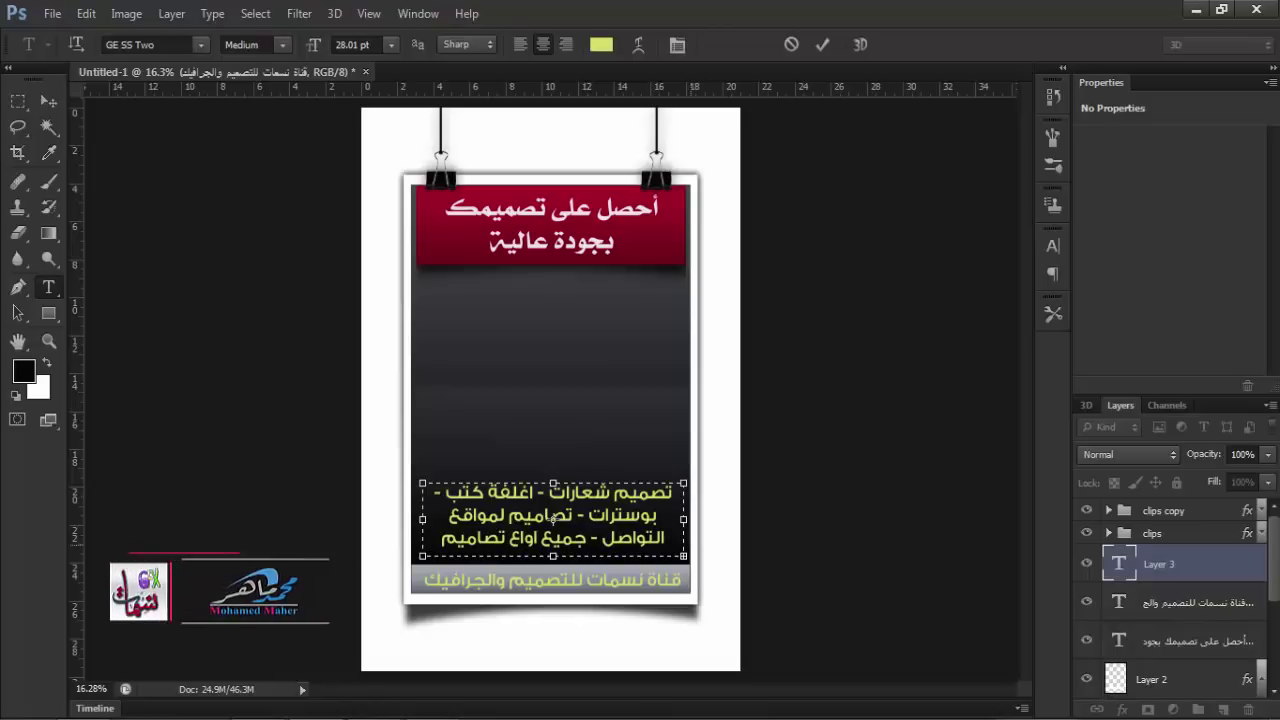
Resize the services text to 23 pt and add the missing final letter ن.
key("ctrl+a")
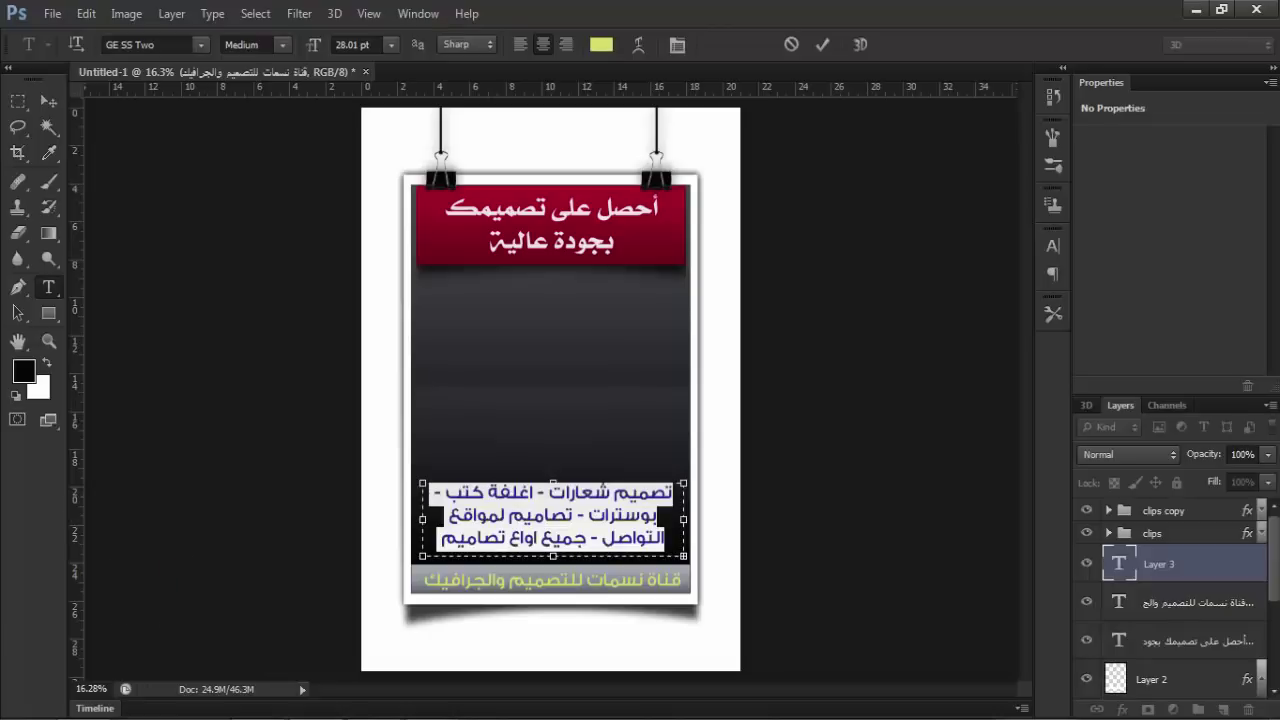
left_click(352, 44)
key("Down")
key("Down")
key("Down")
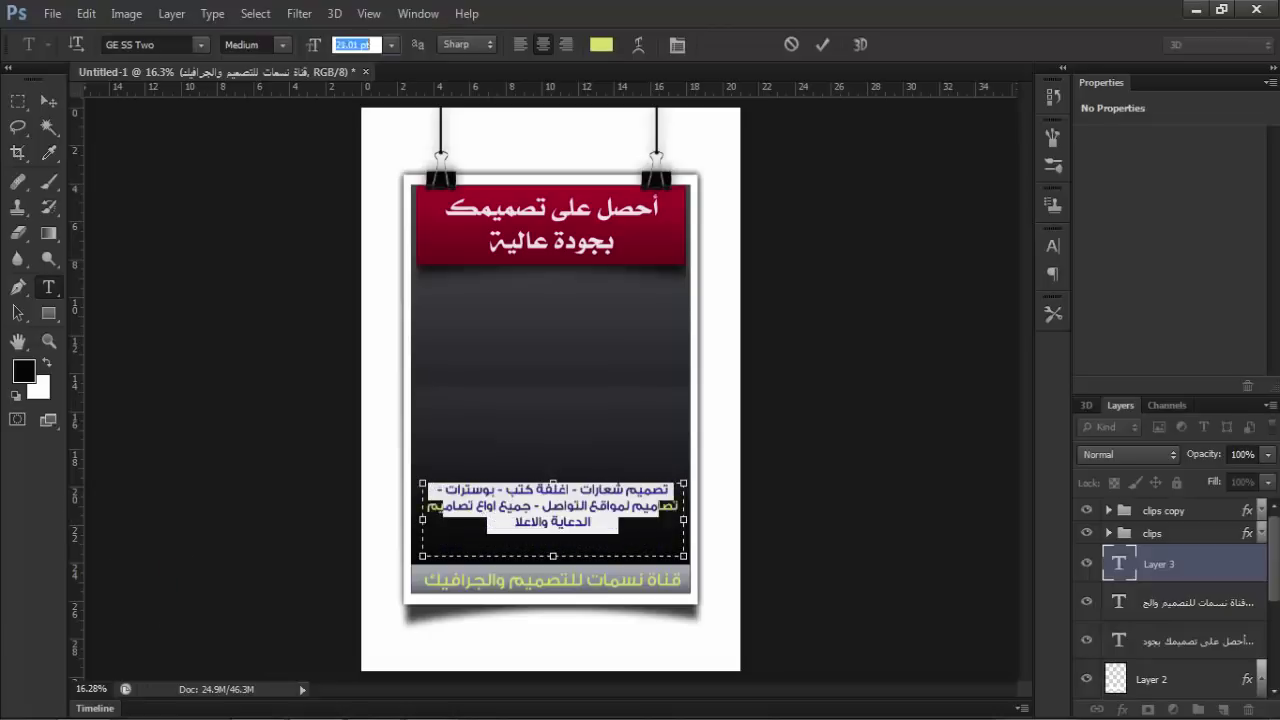
key("Up")
key("Return")
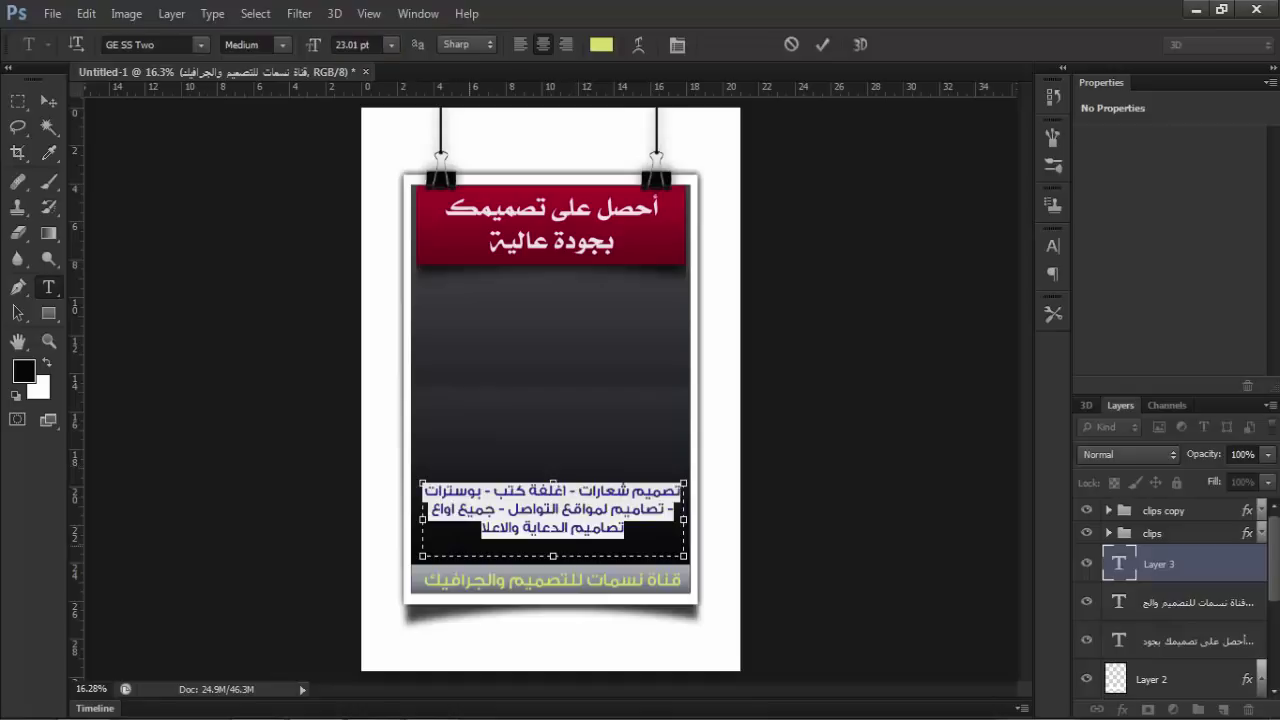
left_click(480, 528)
type("ن")
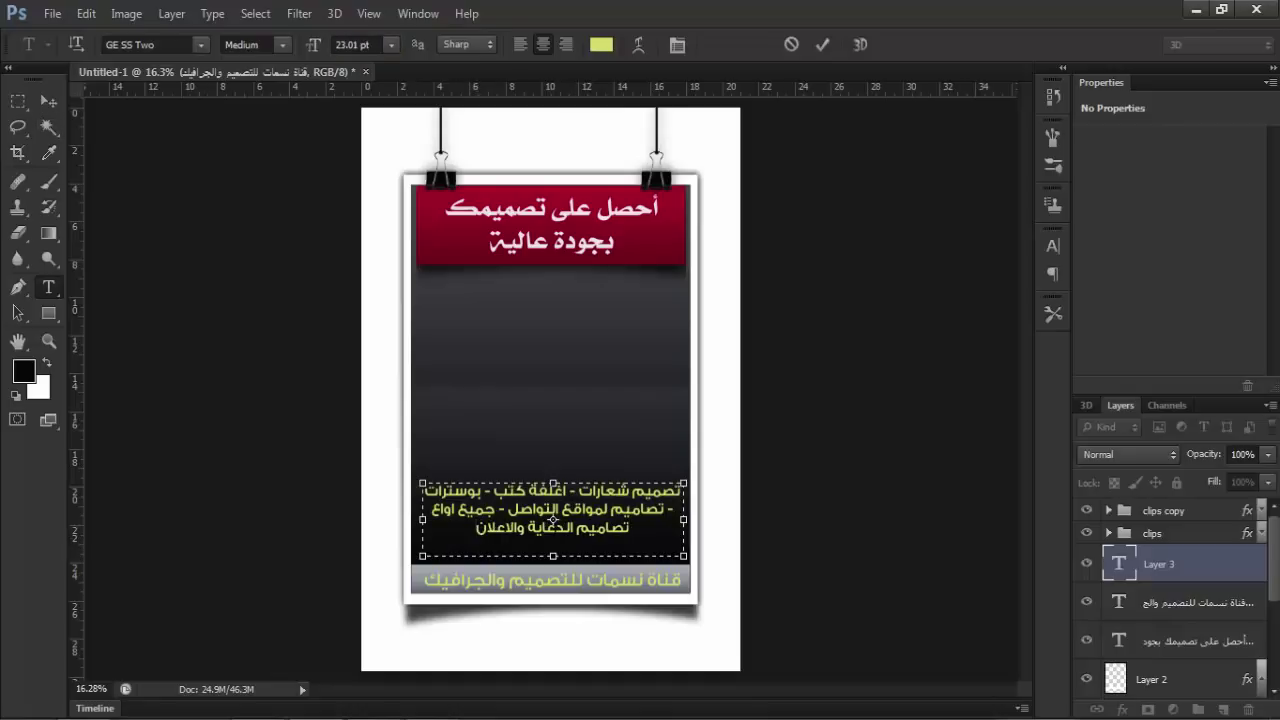
Move the services text slightly lower and insert the missing ن in انواع.
left_click(48, 101)
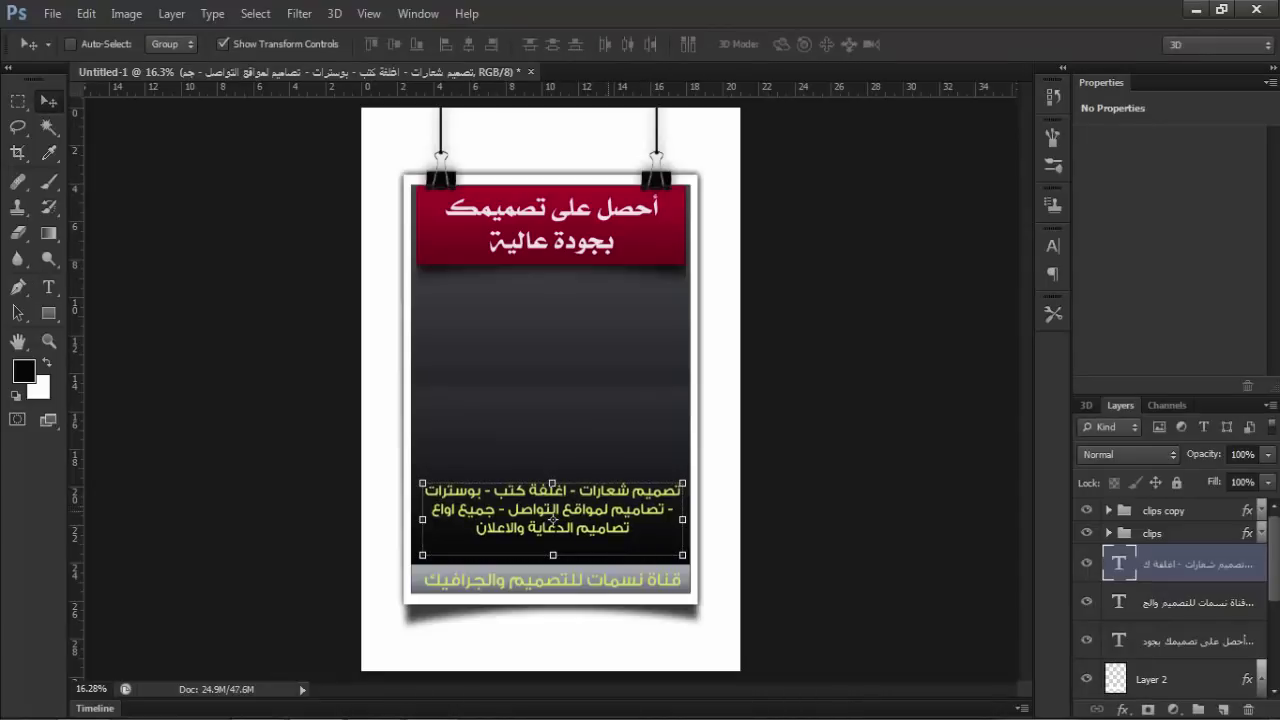
mouse_move(610, 494)
left_mouse_down()
mouse_move(610, 505)
mouse_move(620, 494)
left_mouse_up()
key("t")
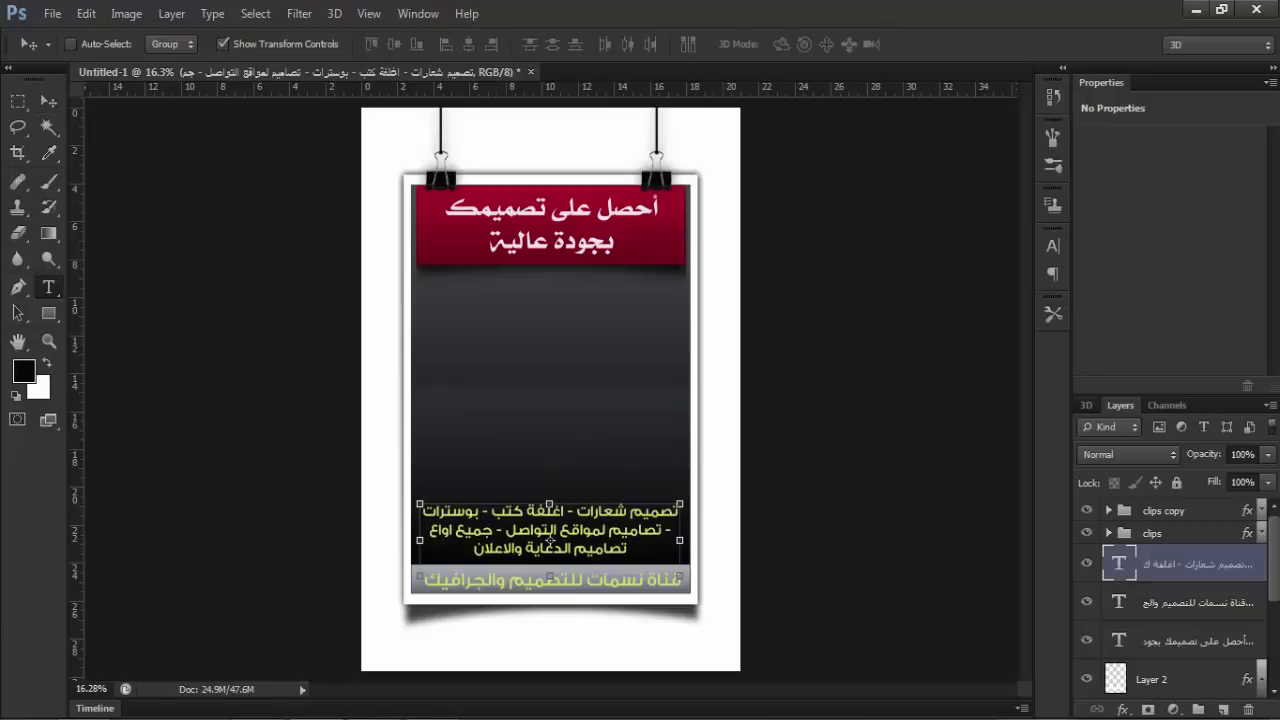
left_click(452, 530)
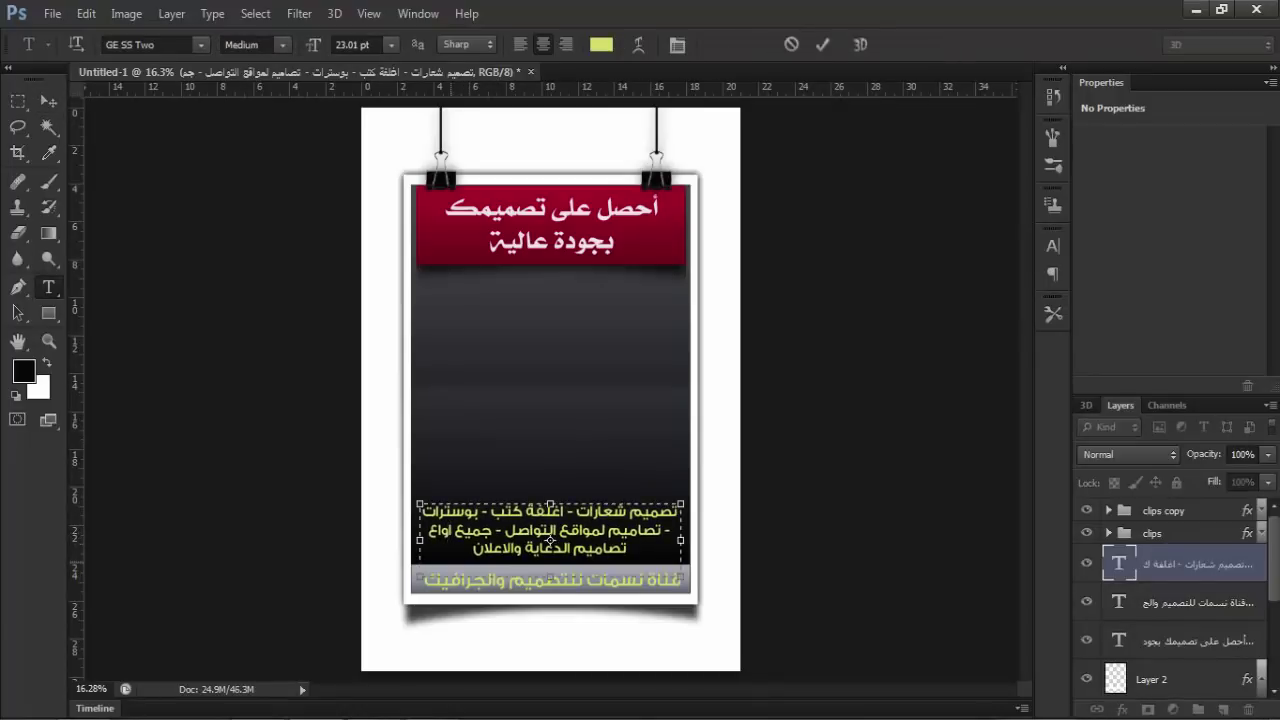
type("ن")
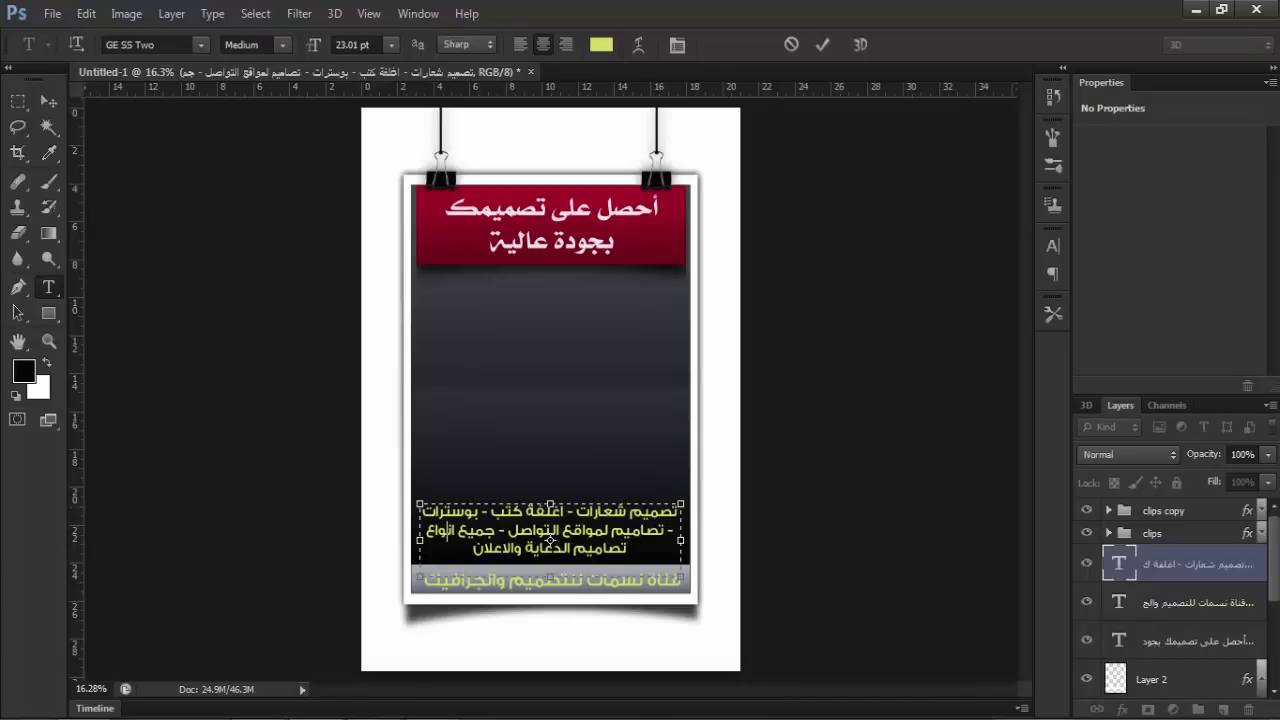
left_click(48, 101)
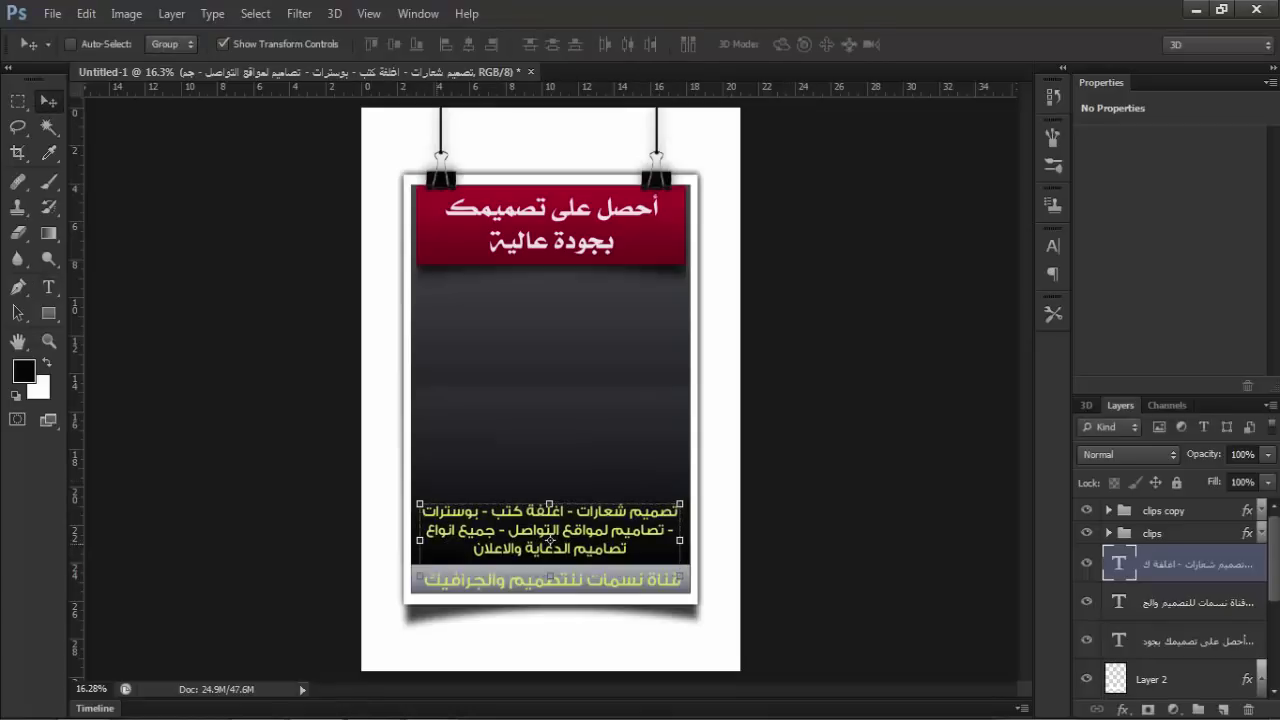
Color all three services lines near-white (#f9faf1) and commit the change.
left_click(48, 287)
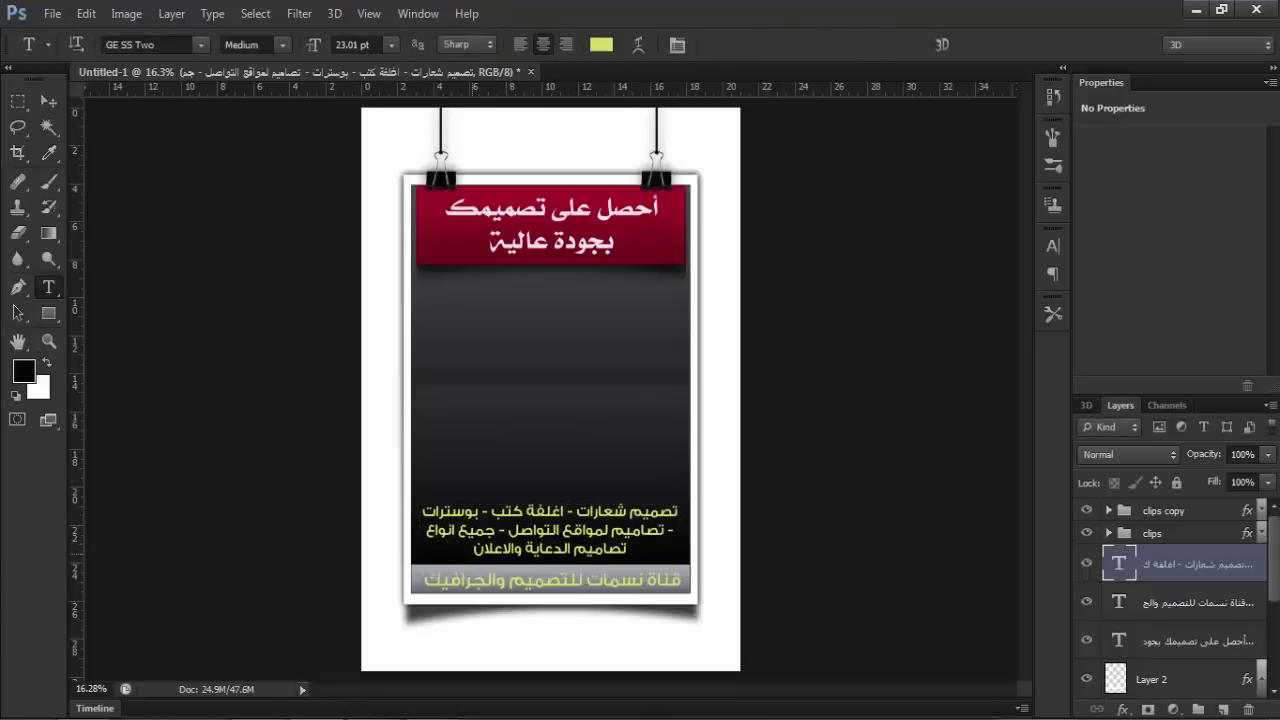
left_click_drag(472, 552, 678, 507)
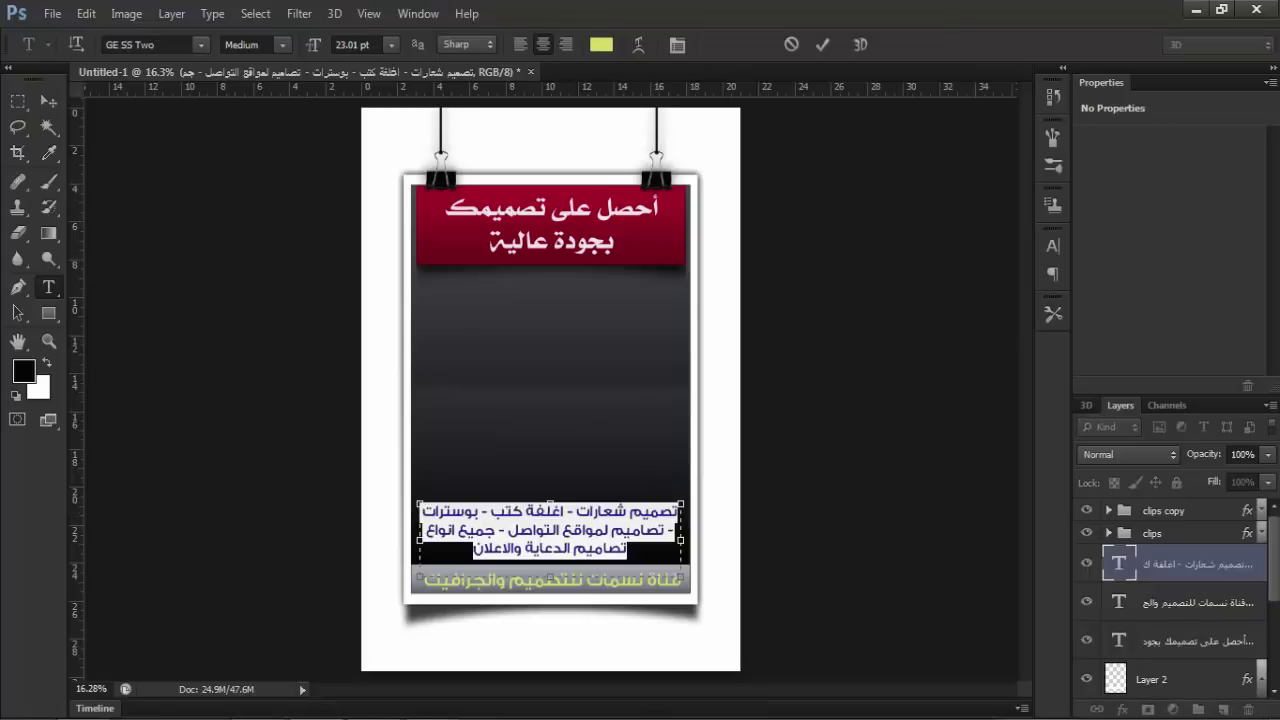
left_click(601, 44)
left_click(694, 292)
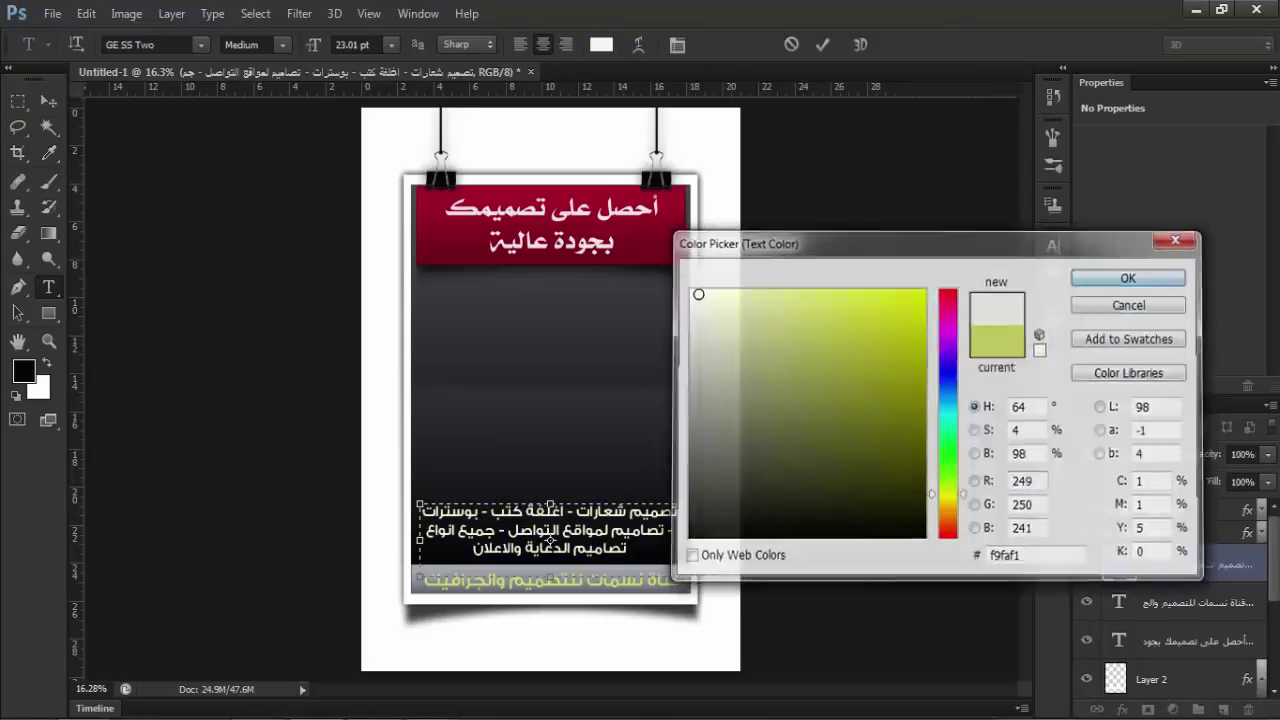
left_click(1131, 275)
left_click(48, 341)
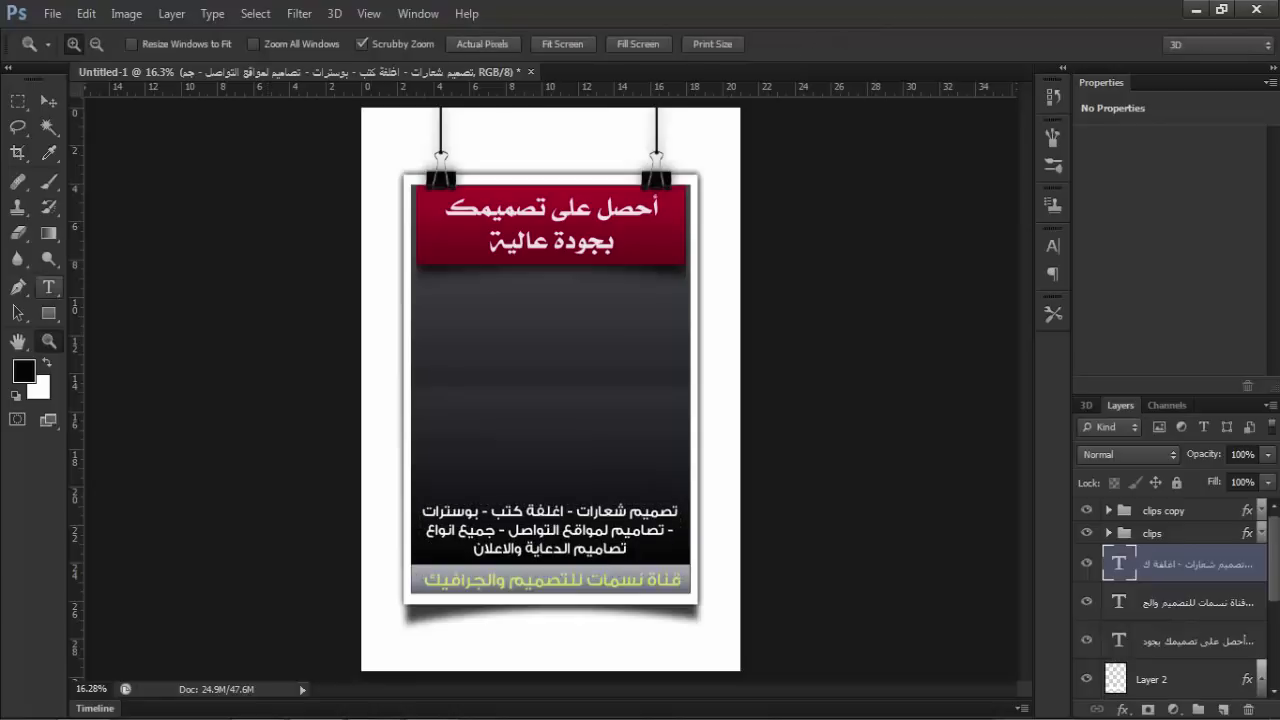
left_click(48, 287)
left_click(515, 208)
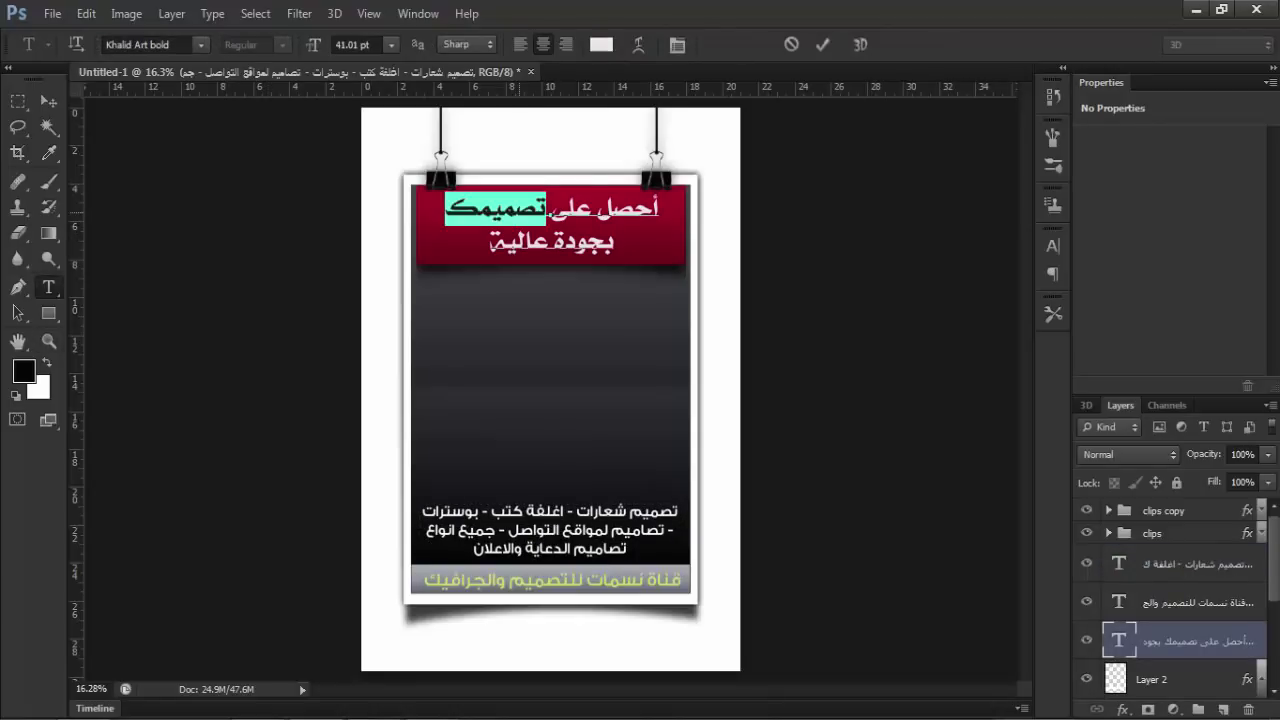
Set the first headline line to the GE SS Two font in Bold.
triple_click(515, 208)
left_click(200, 44)
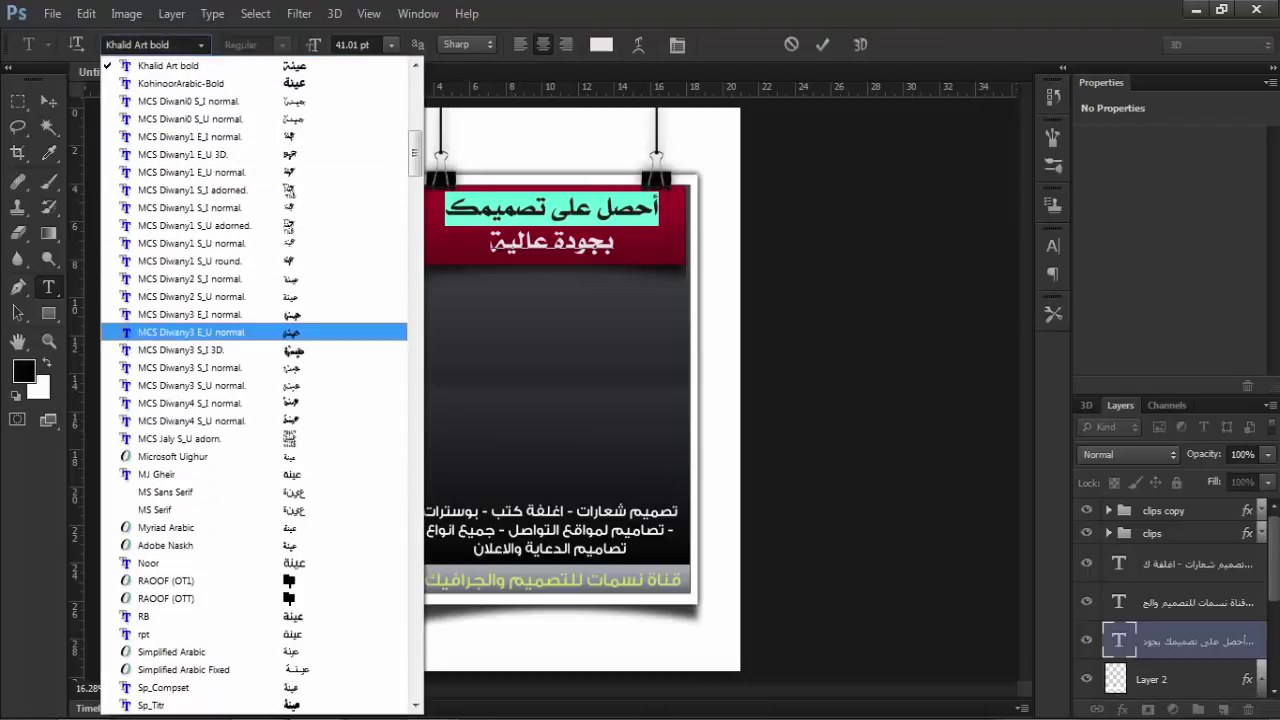
scroll(255, 380, "up", 1)
scroll(255, 380, "up", 3)
key("Up")
key("Up")
key("Up")
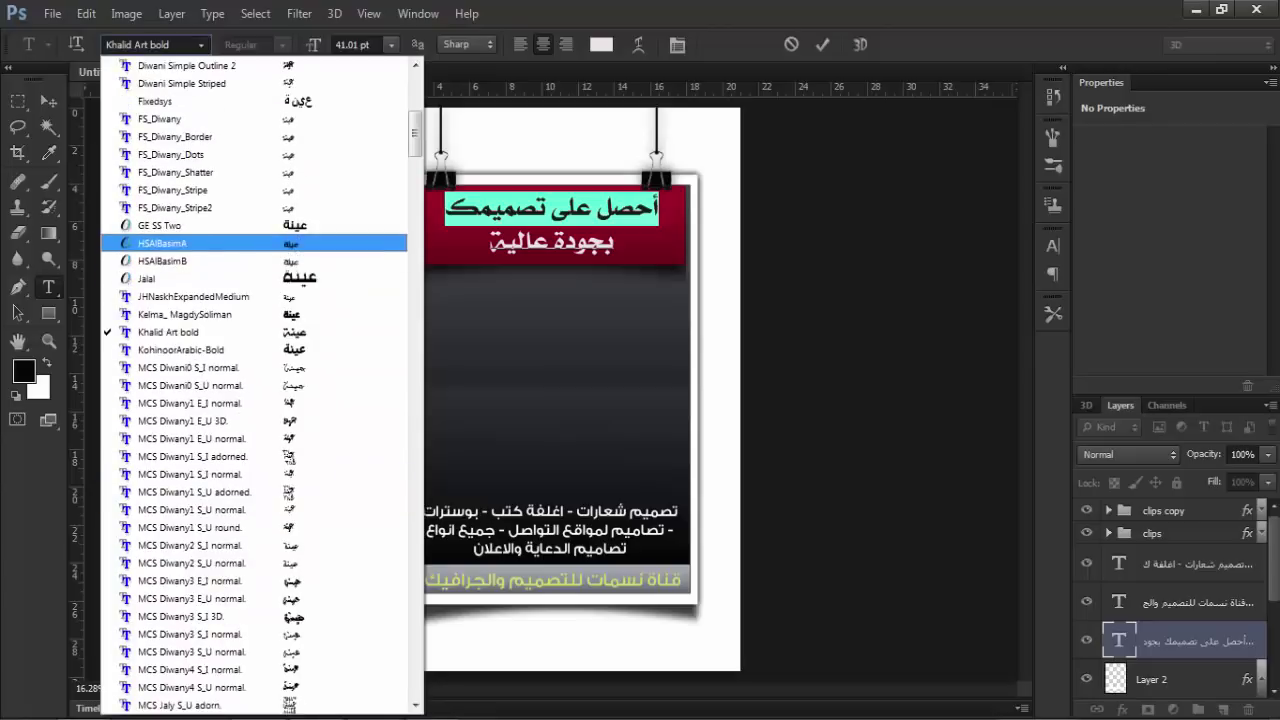
key("Up")
key("Up")
key("Up")
key("Return")
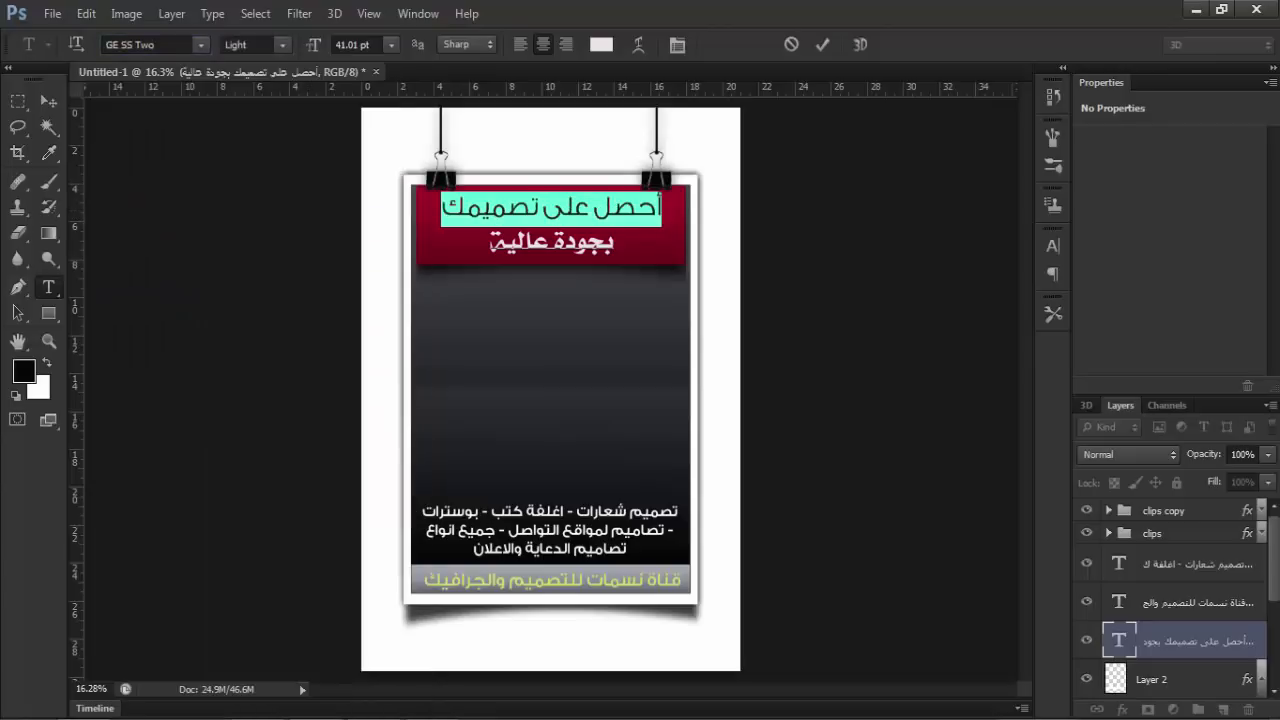
left_click(282, 44)
left_click(250, 90)
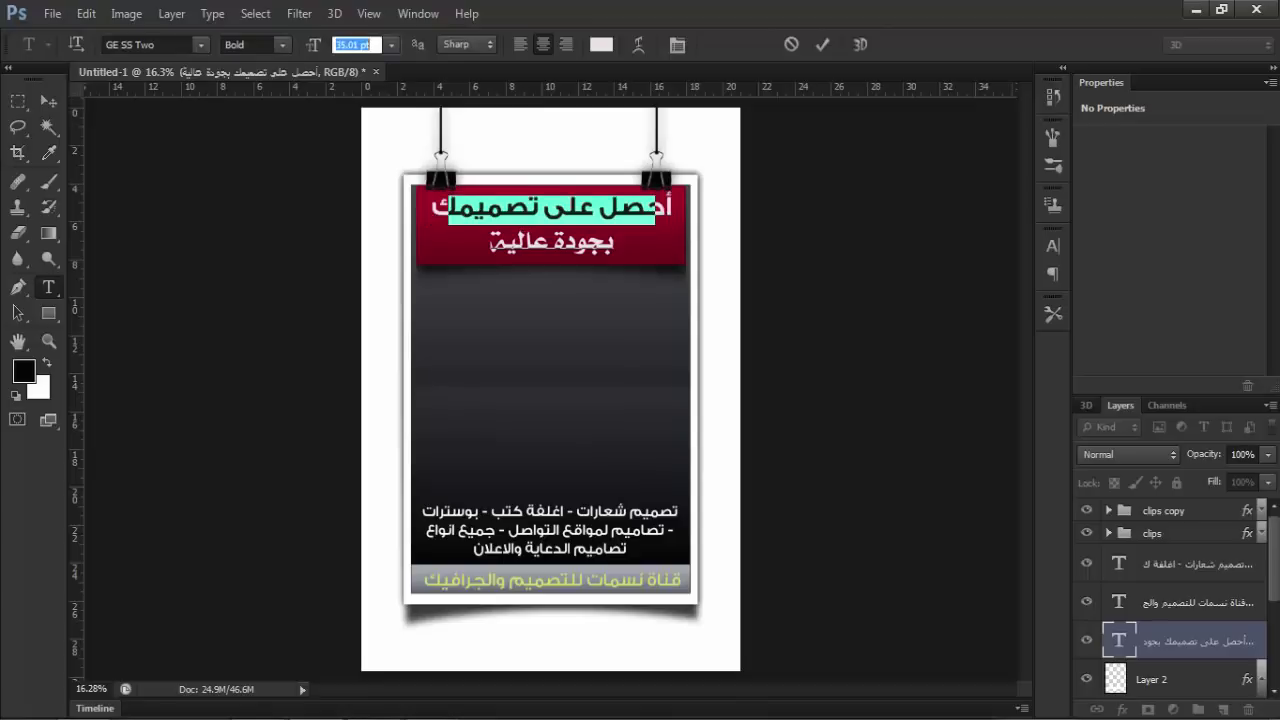
Color the headline light beige (#ddceb1) and commit the edit.
left_click(601, 44)
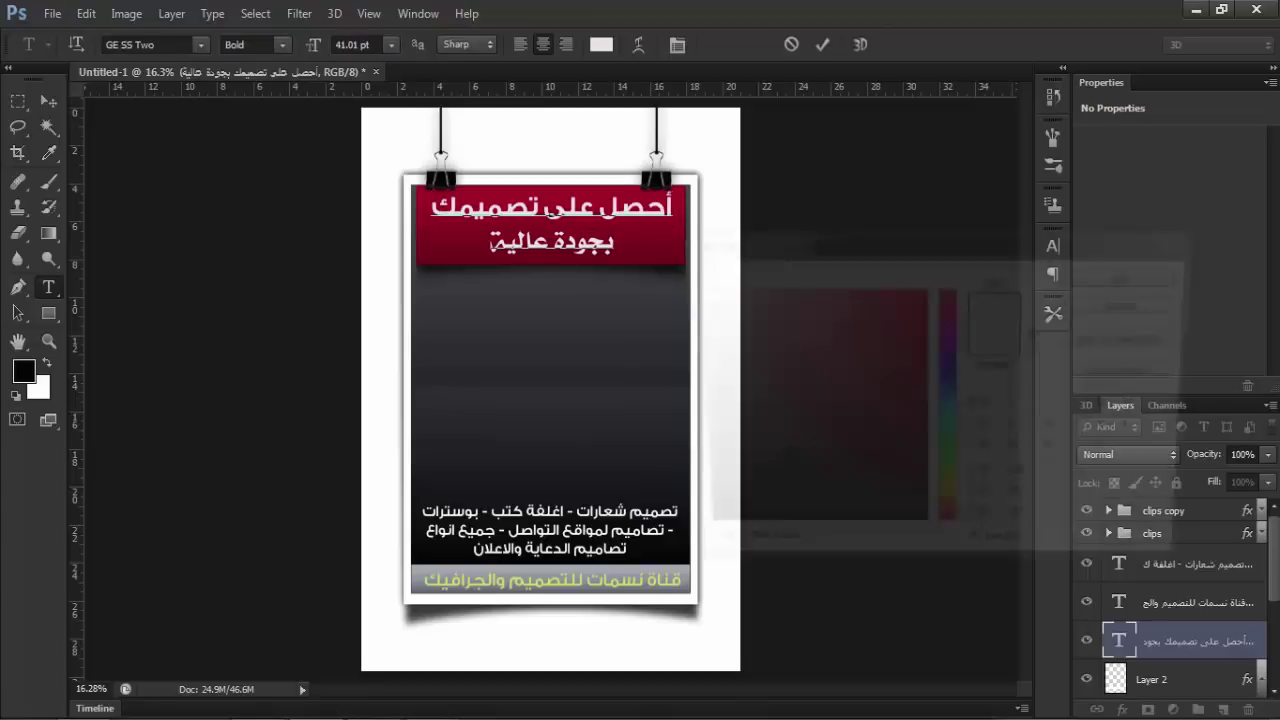
left_click(918, 503)
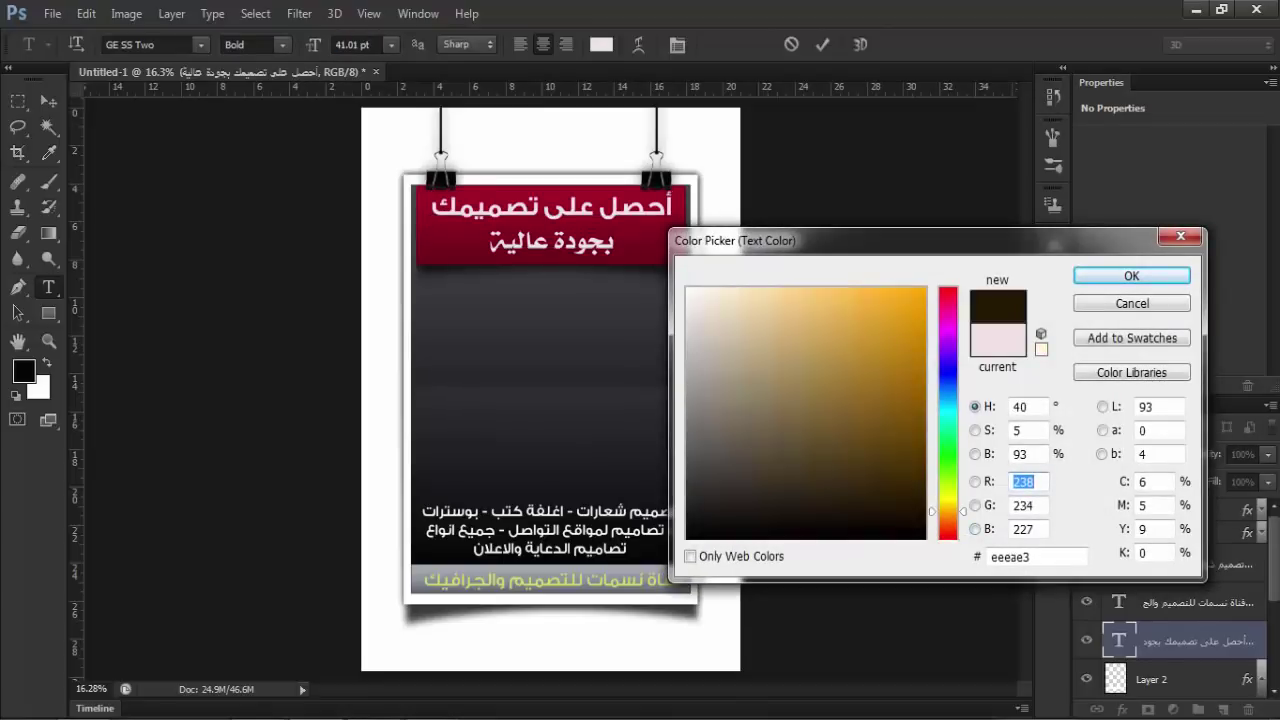
left_click(760, 331)
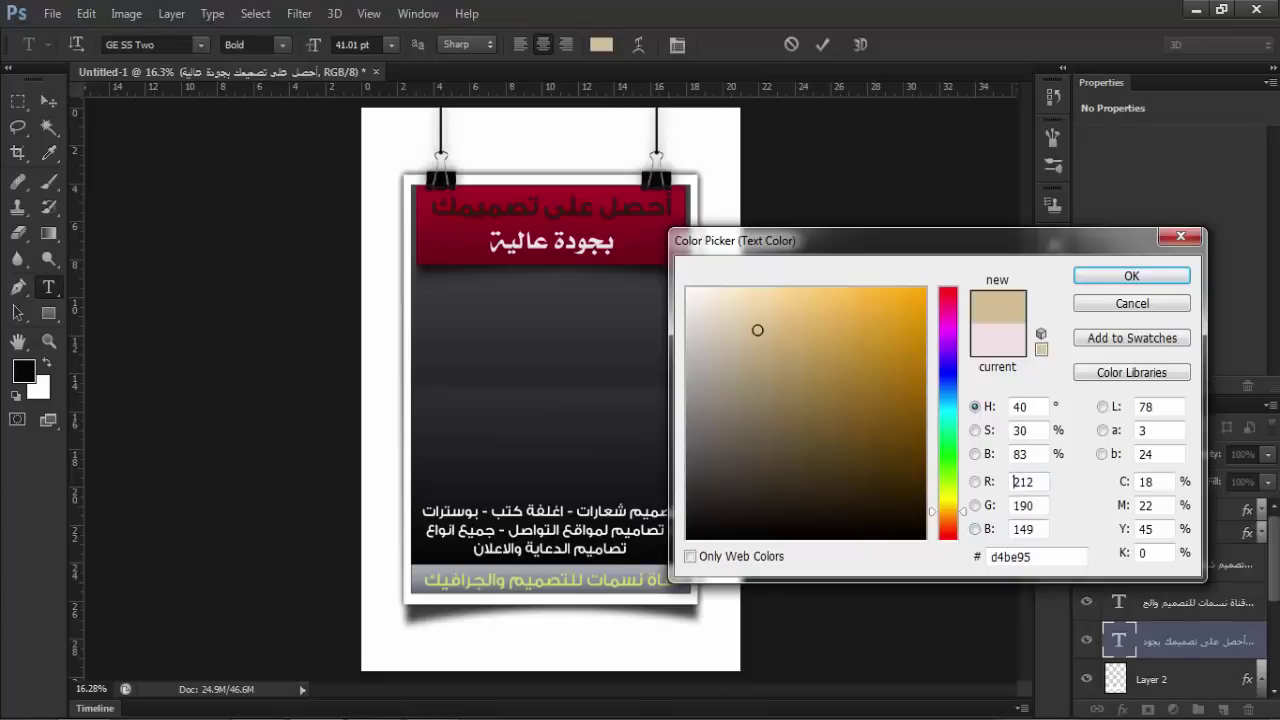
left_click(697, 376)
left_click(689, 323)
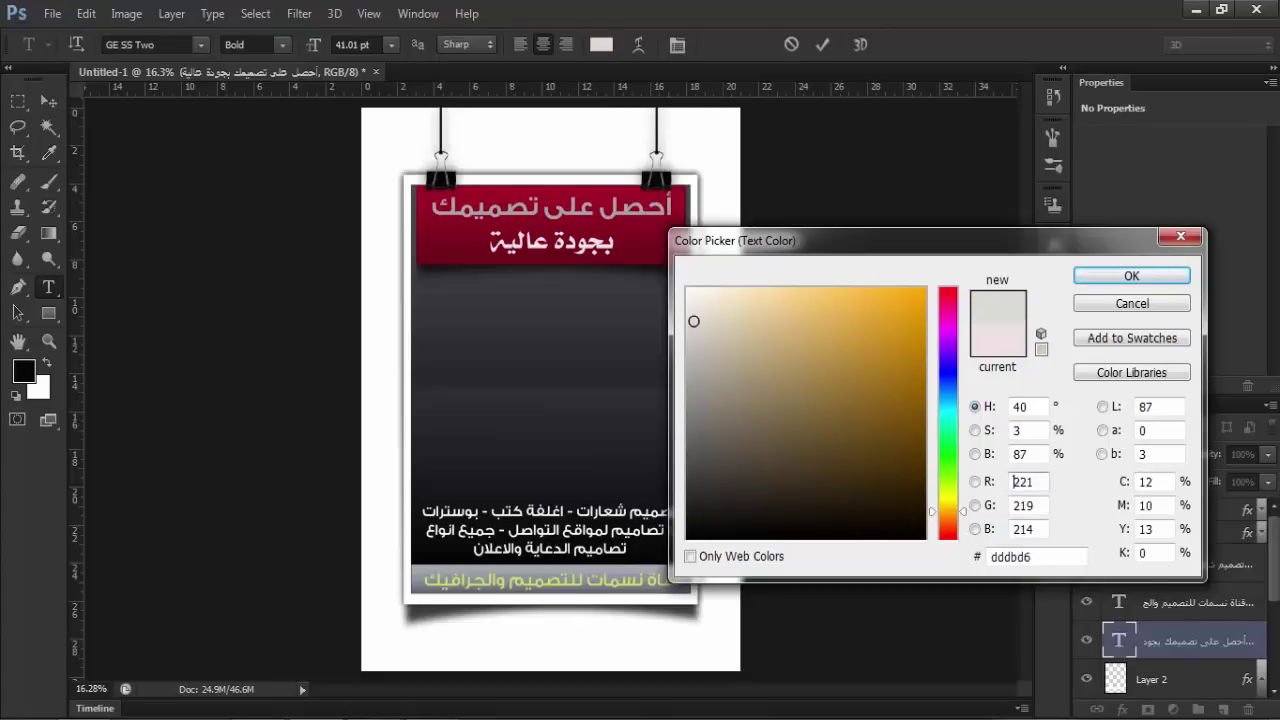
left_click(734, 321)
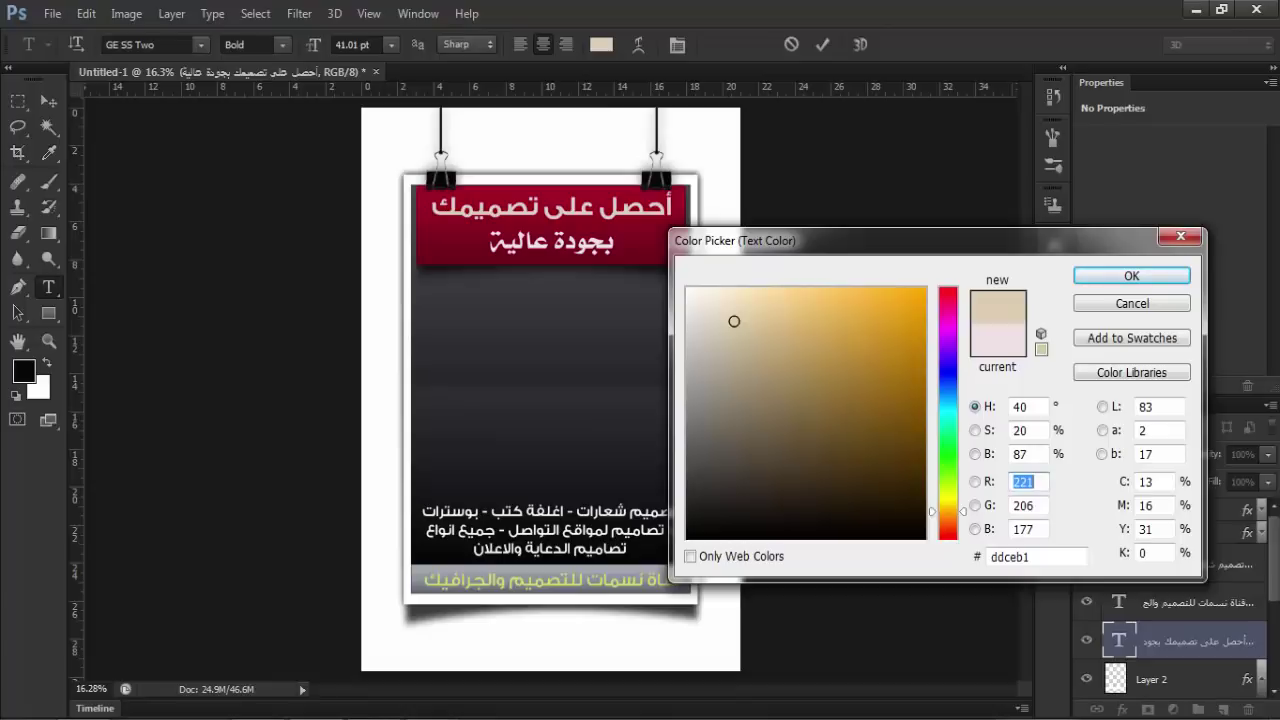
left_click(1131, 276)
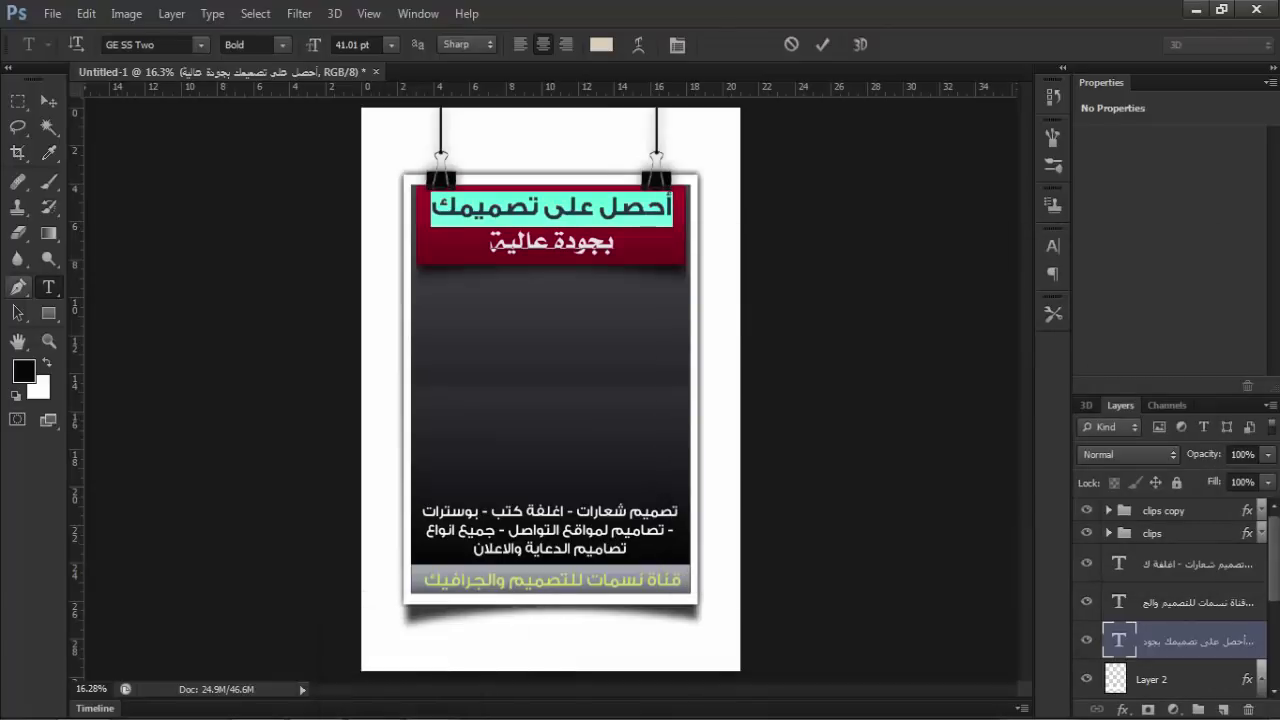
left_click(48, 341)
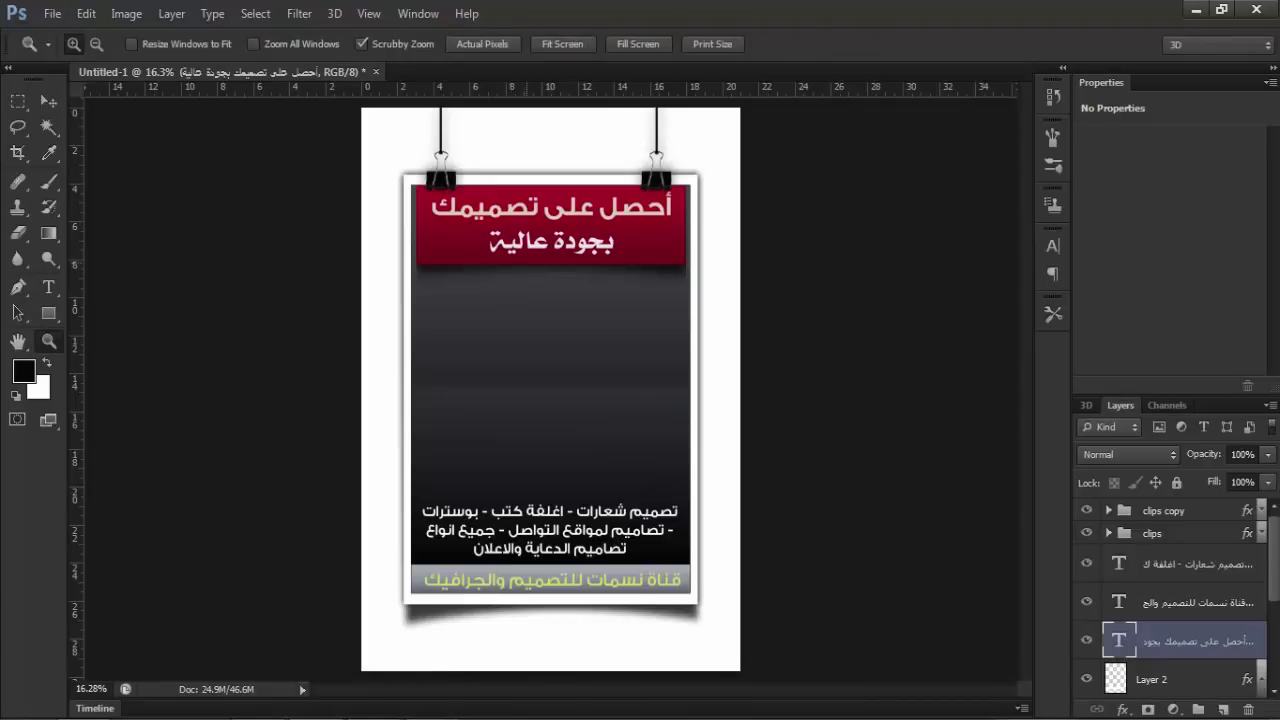
Collapse Layer 2's effects list in the Layers panel.
scroll(1180, 600, "down", 2)
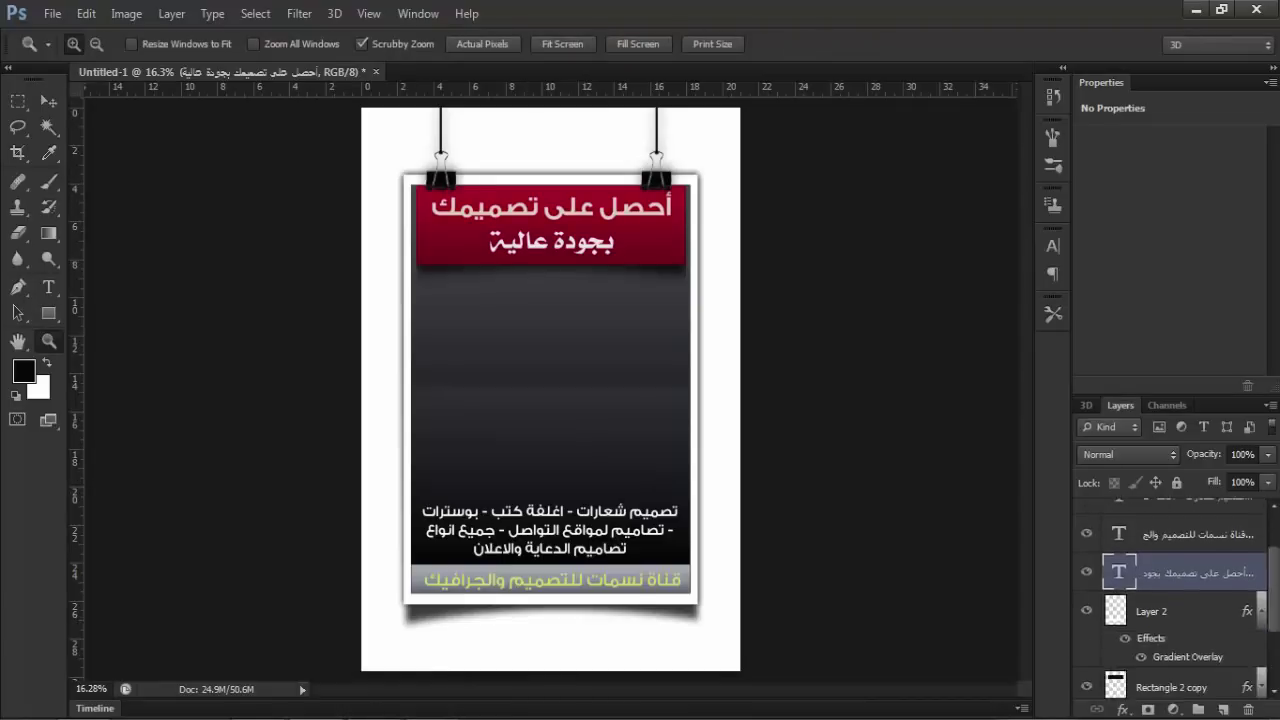
scroll(1180, 600, "down", 2)
scroll(1180, 595, "down", 1)
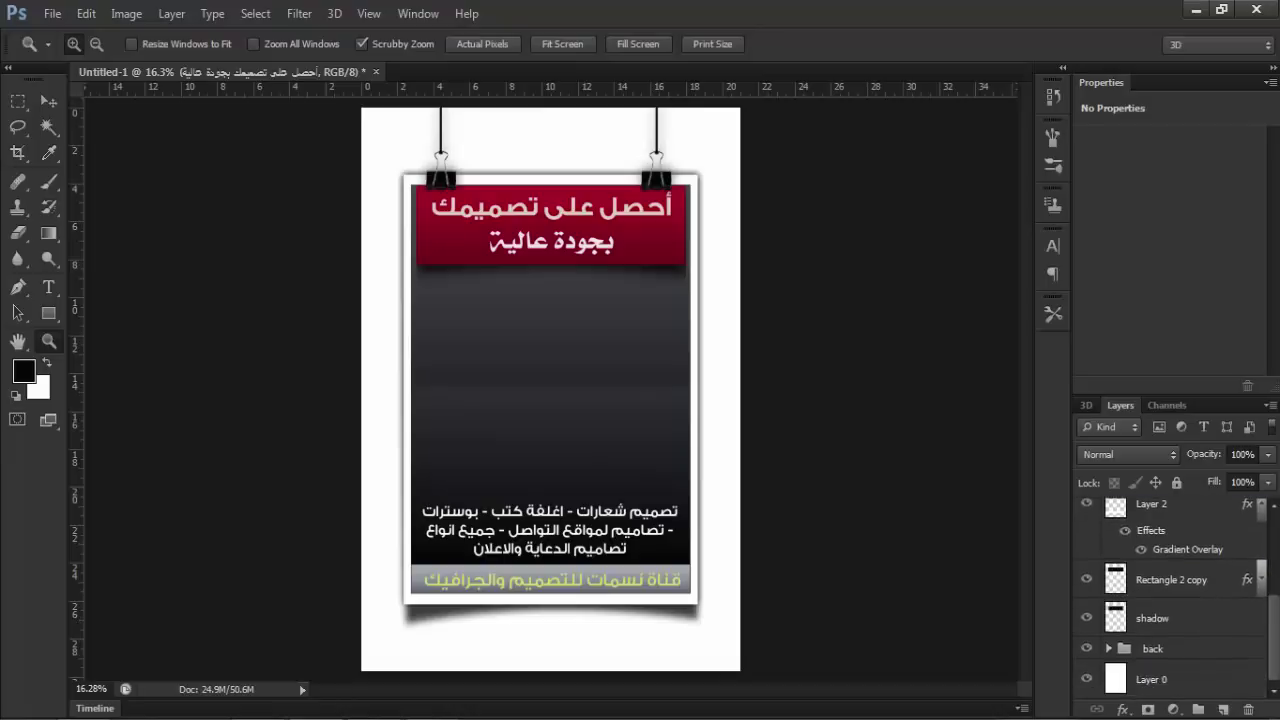
left_click(1261, 504)
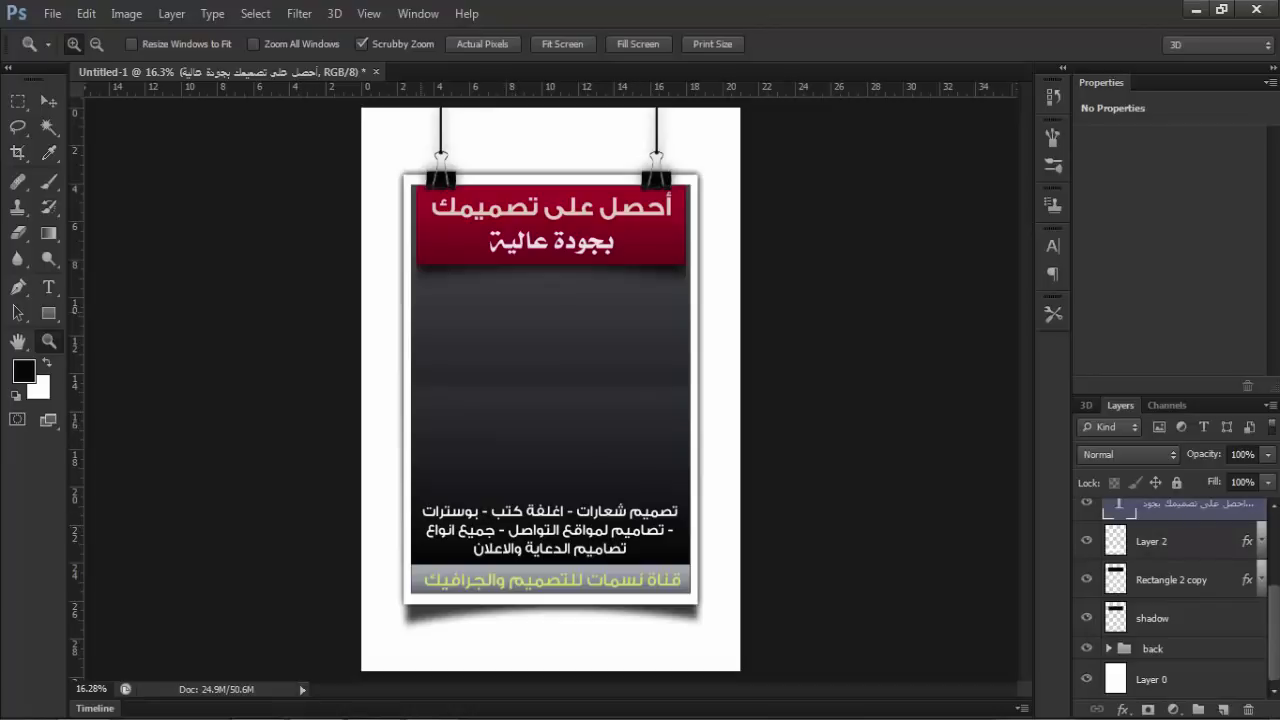
Replace the binder clip query with a Google Images search for 'beautiful kids'.
left_click(1196, 9)
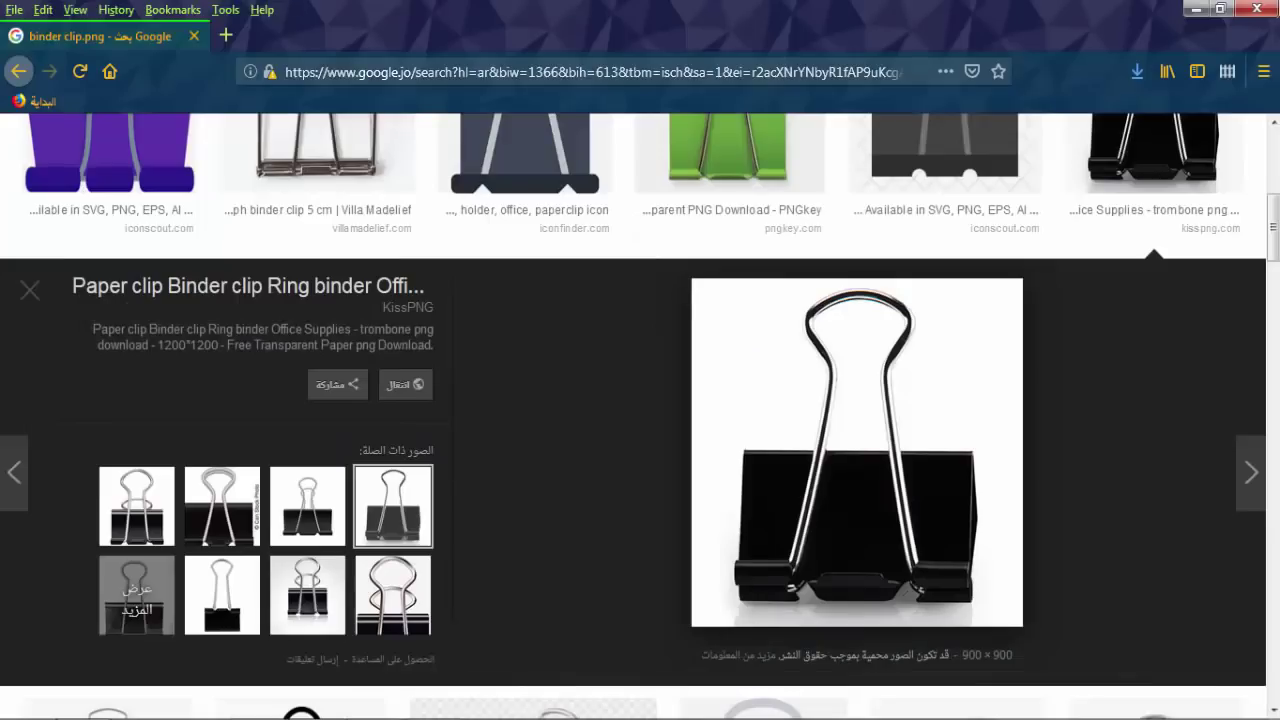
key("Escape")
left_click_drag(1012, 155, 1112, 155)
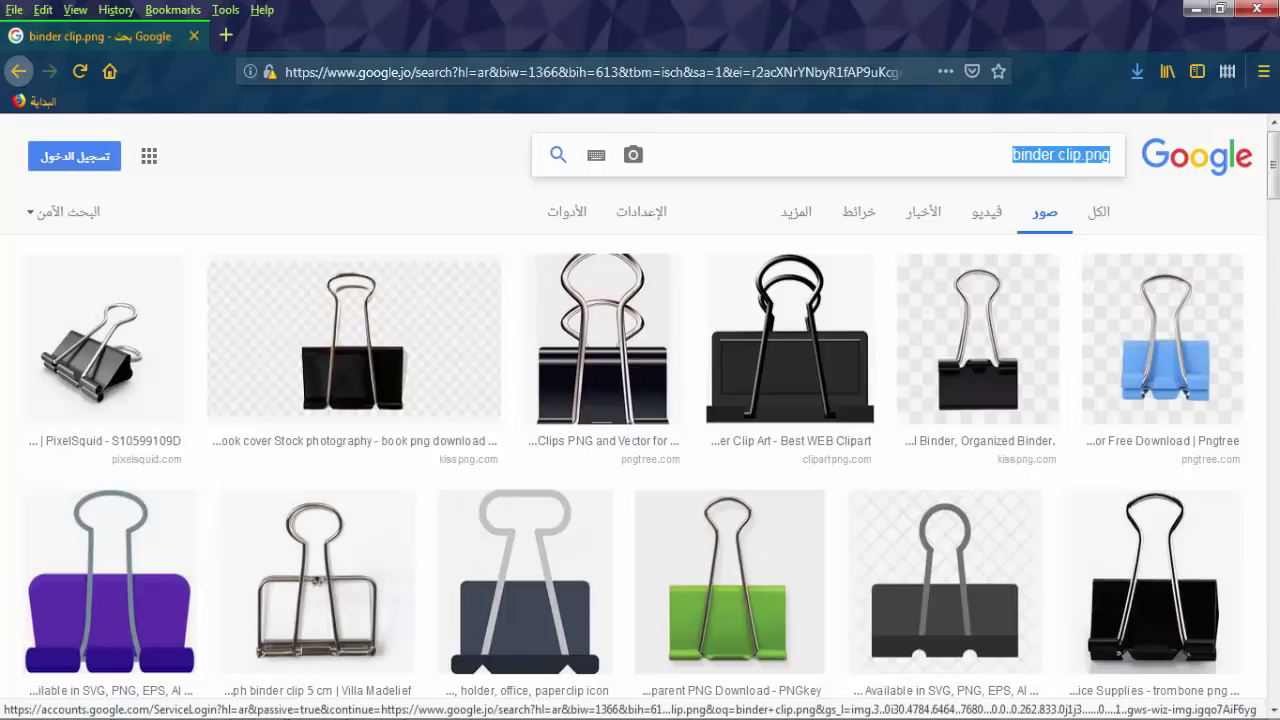
key("BackSpace")
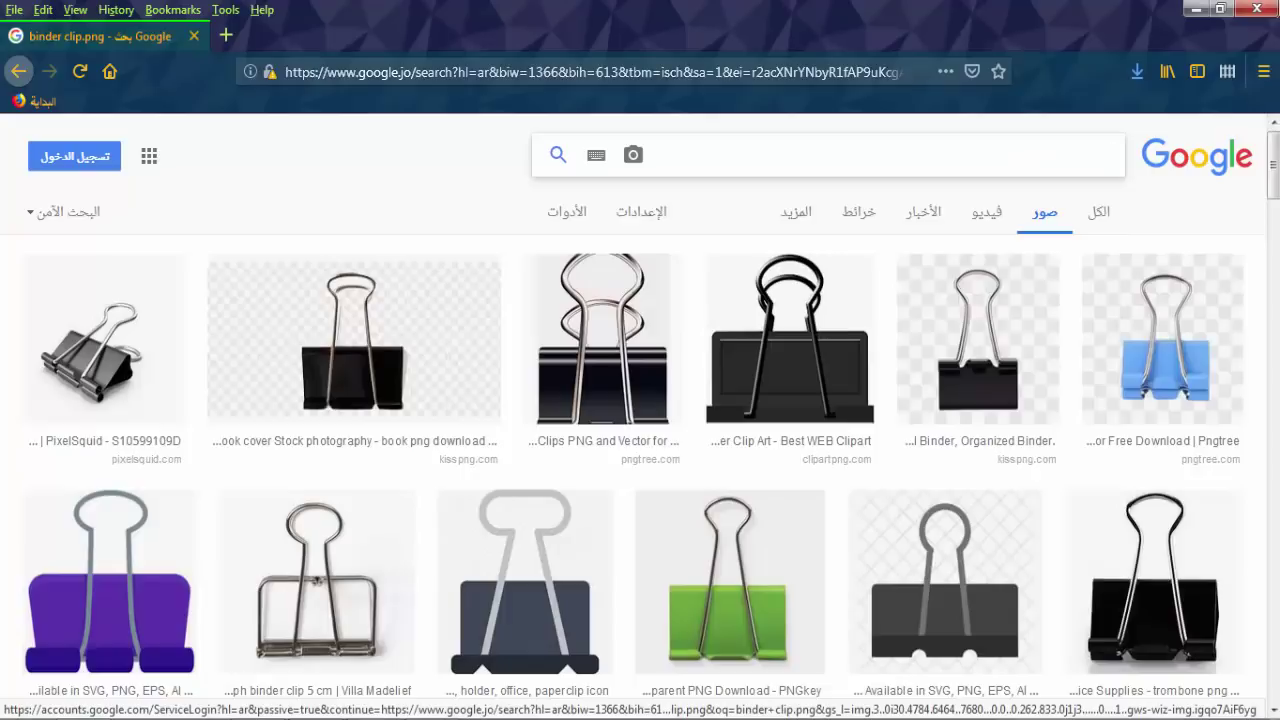
type("b")
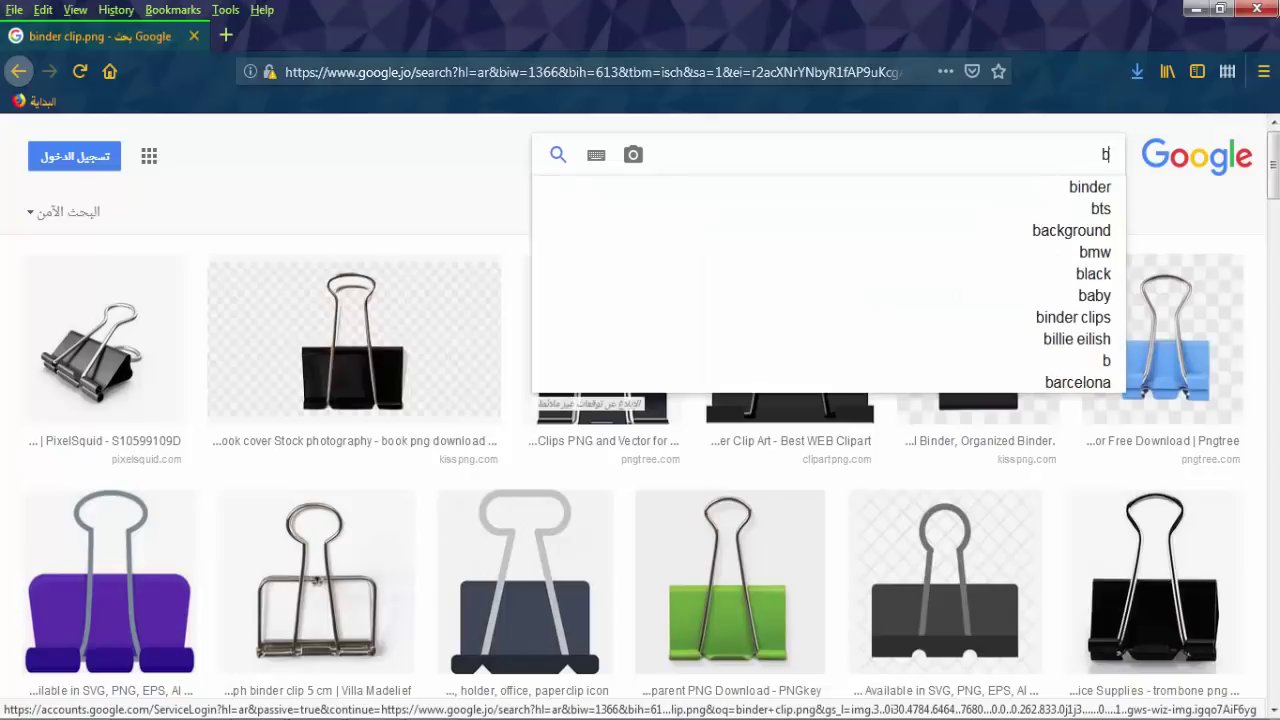
type("eut")
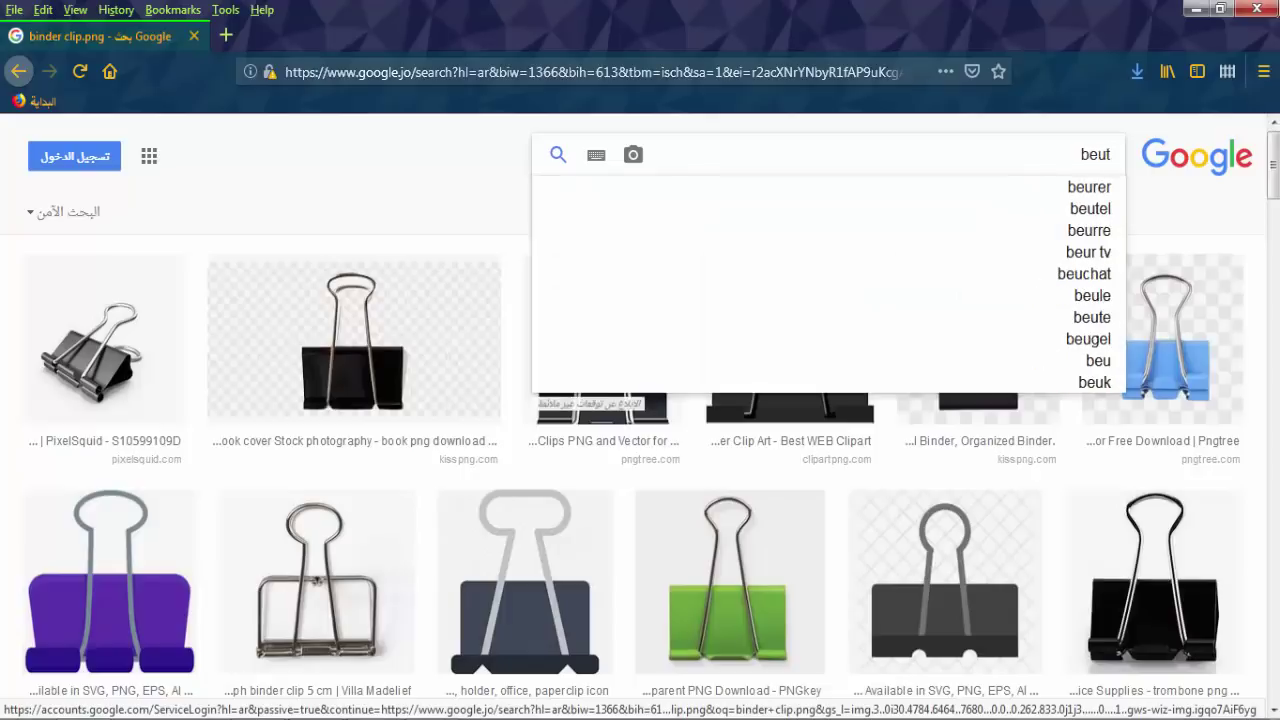
type("iful k")
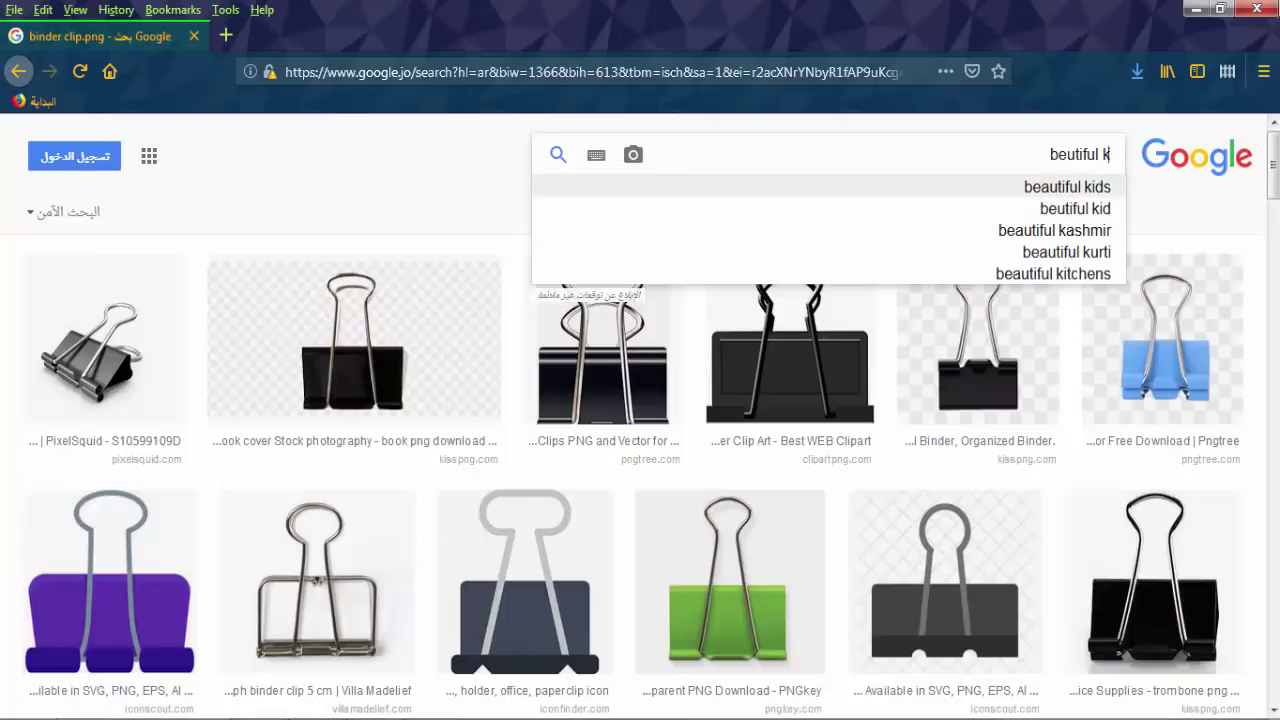
left_click(1067, 187)
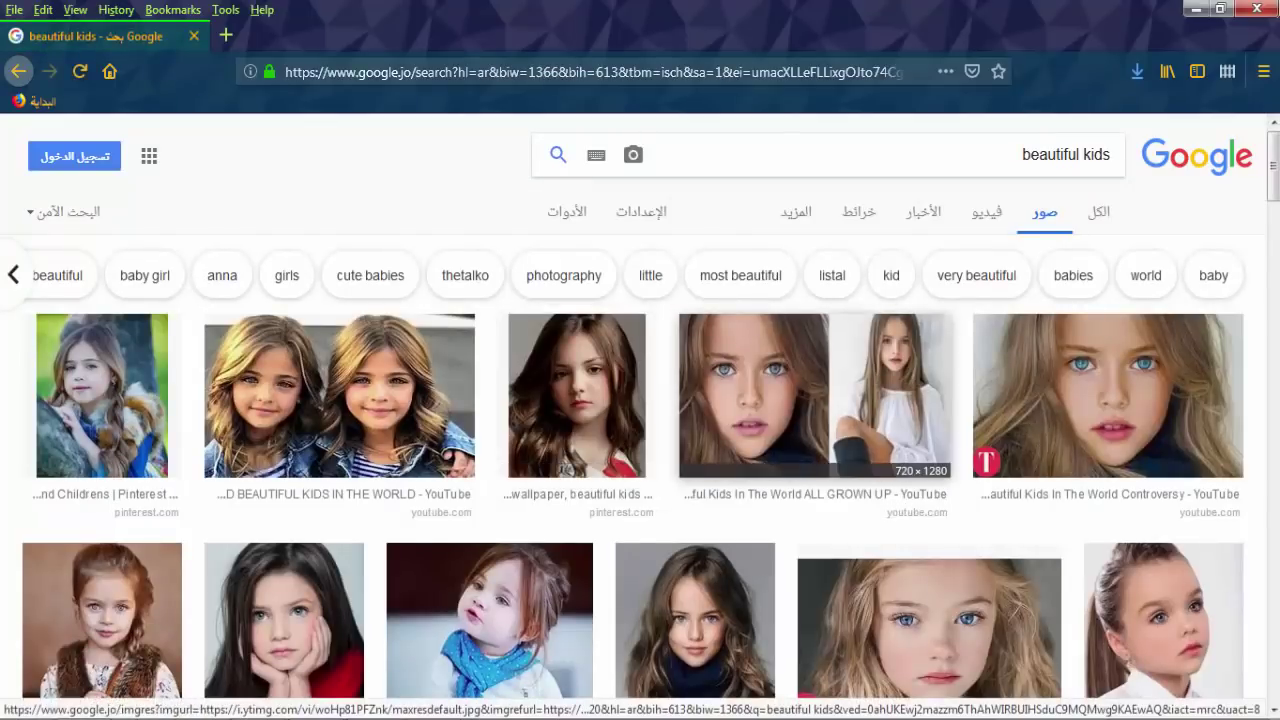
Save the girl's portrait photo from its preview into the poster3 folder.
scroll(815, 400, "down", 2)
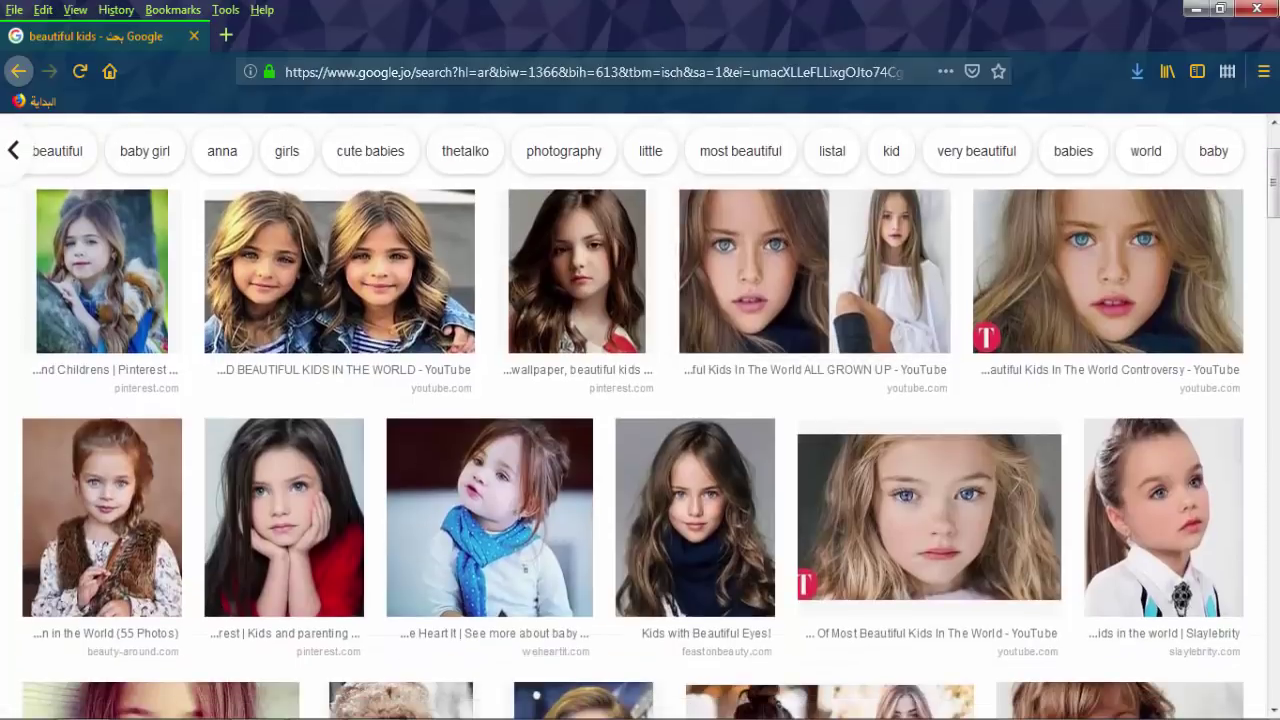
scroll(490, 430, "down", 2)
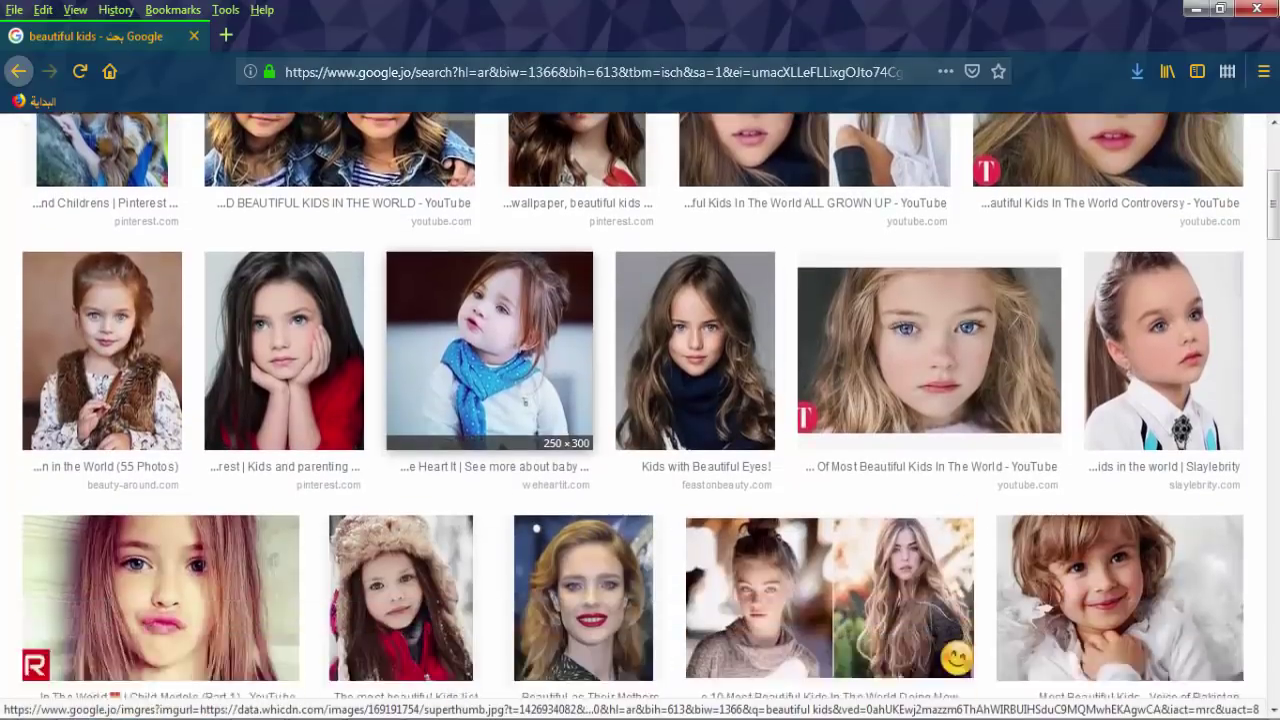
scroll(490, 350, "down", 1)
left_click(284, 270)
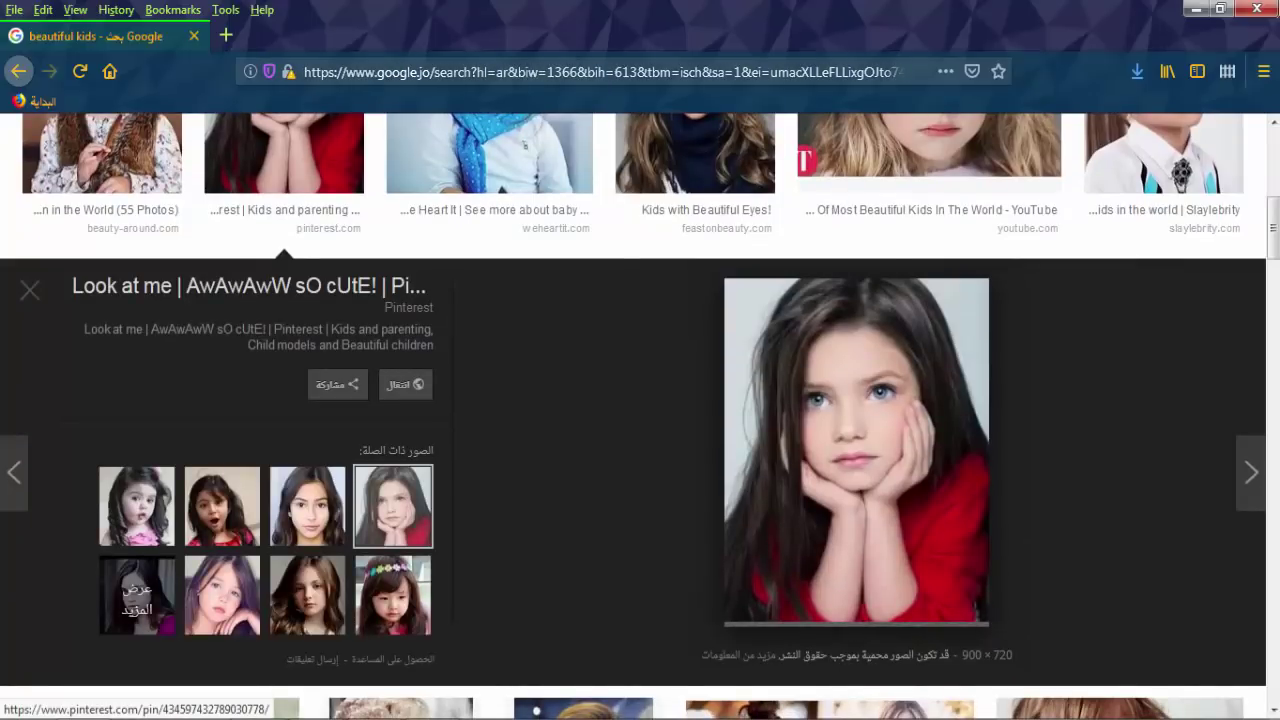
right_click(920, 460)
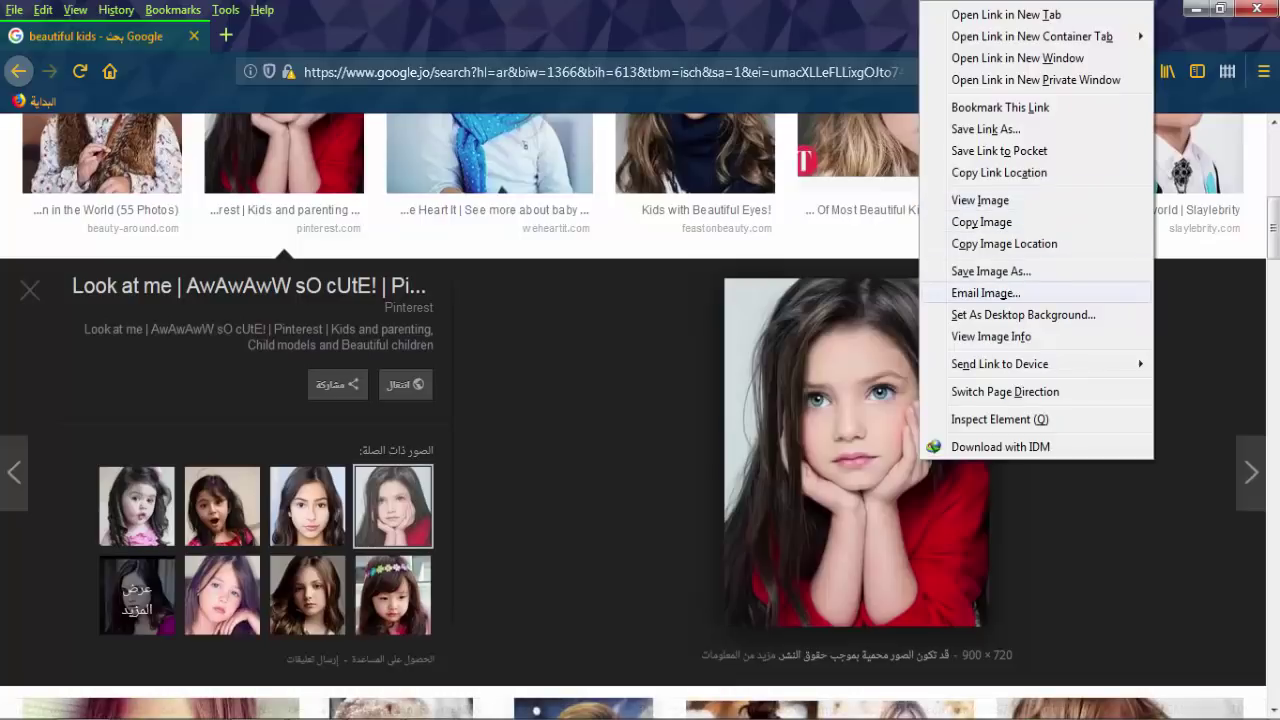
left_click(990, 271)
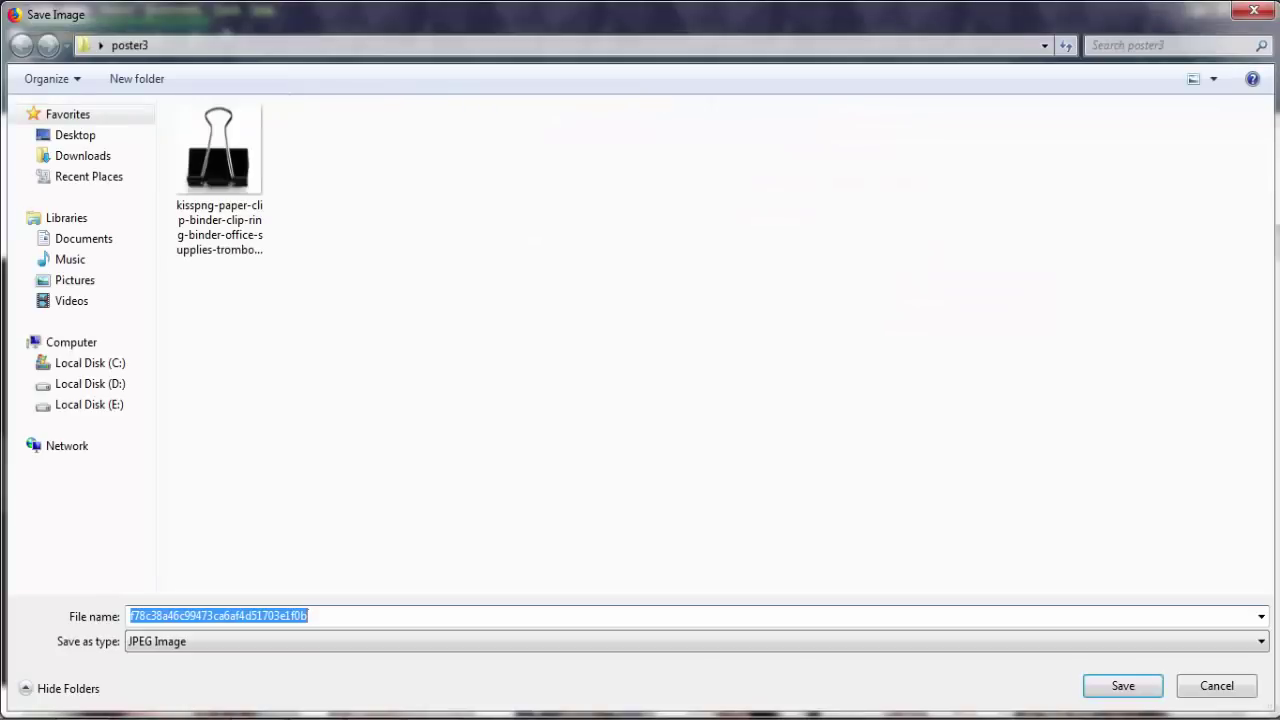
left_click(1123, 686)
Open the smiling child image's preview and choose Save Image As.
scroll(640, 400, "down", 3)
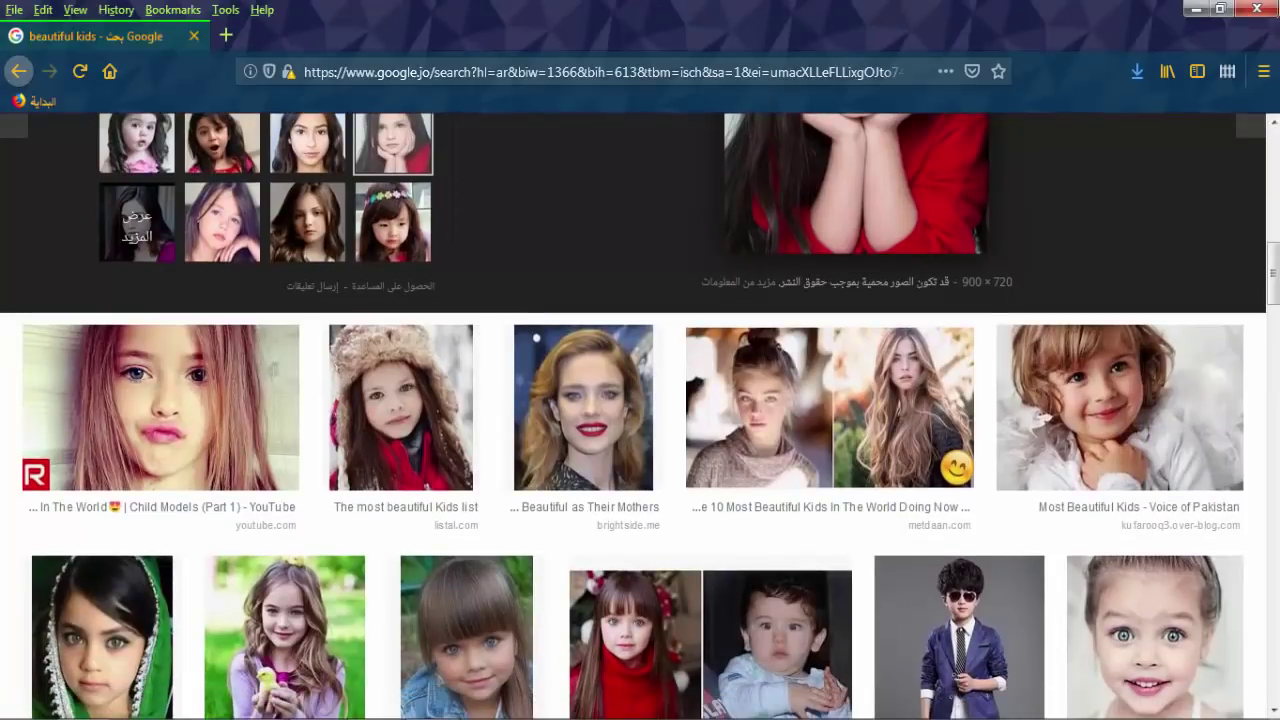
scroll(640, 416, "down", 3)
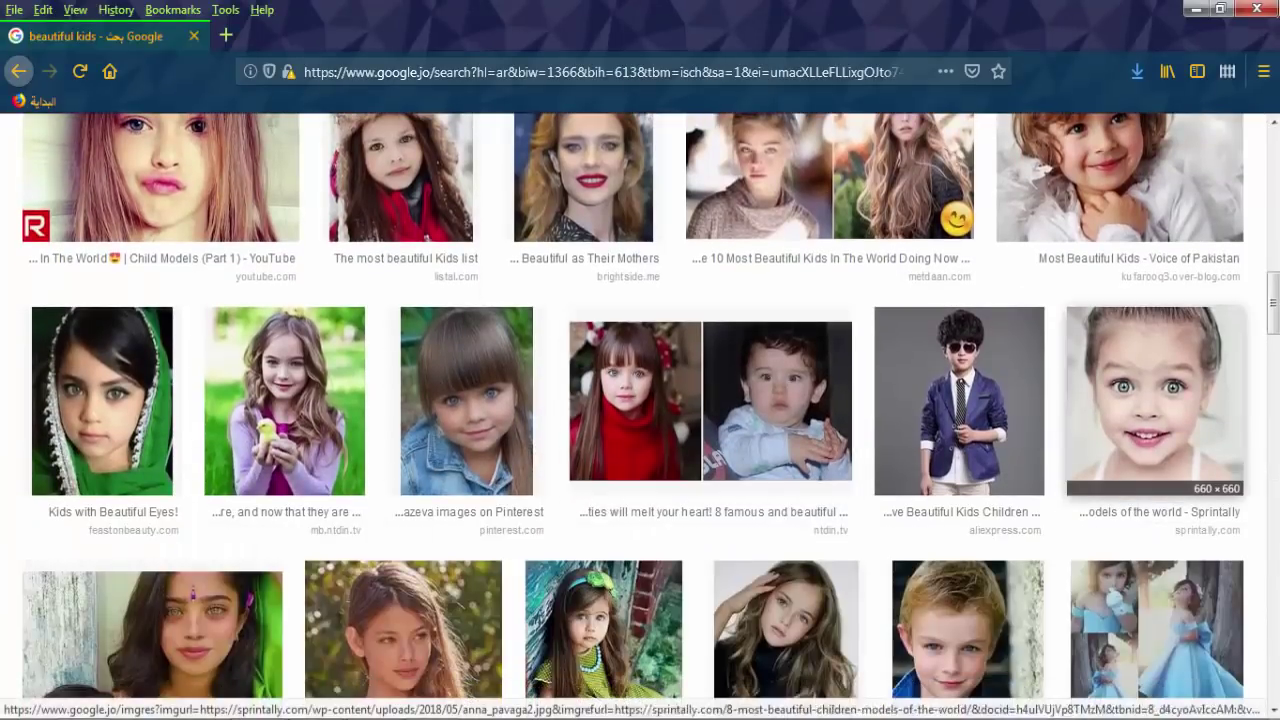
left_click(1155, 400)
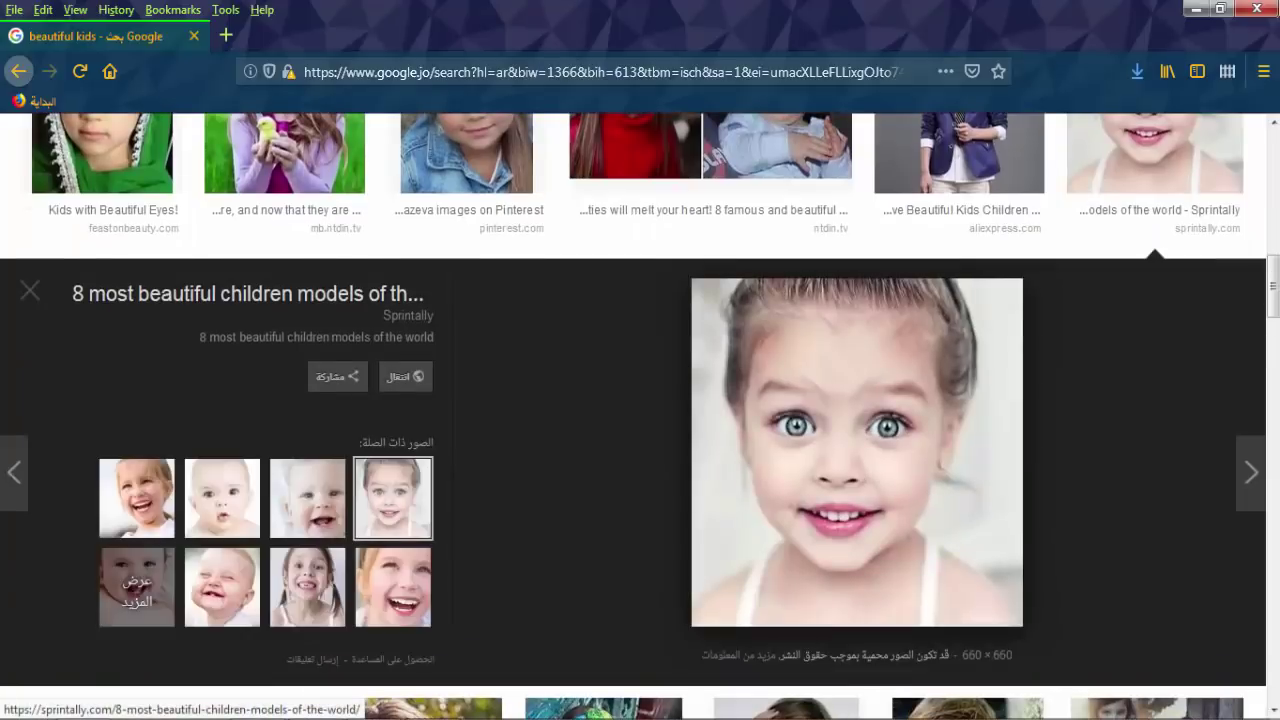
right_click(922, 462)
left_click(980, 268)
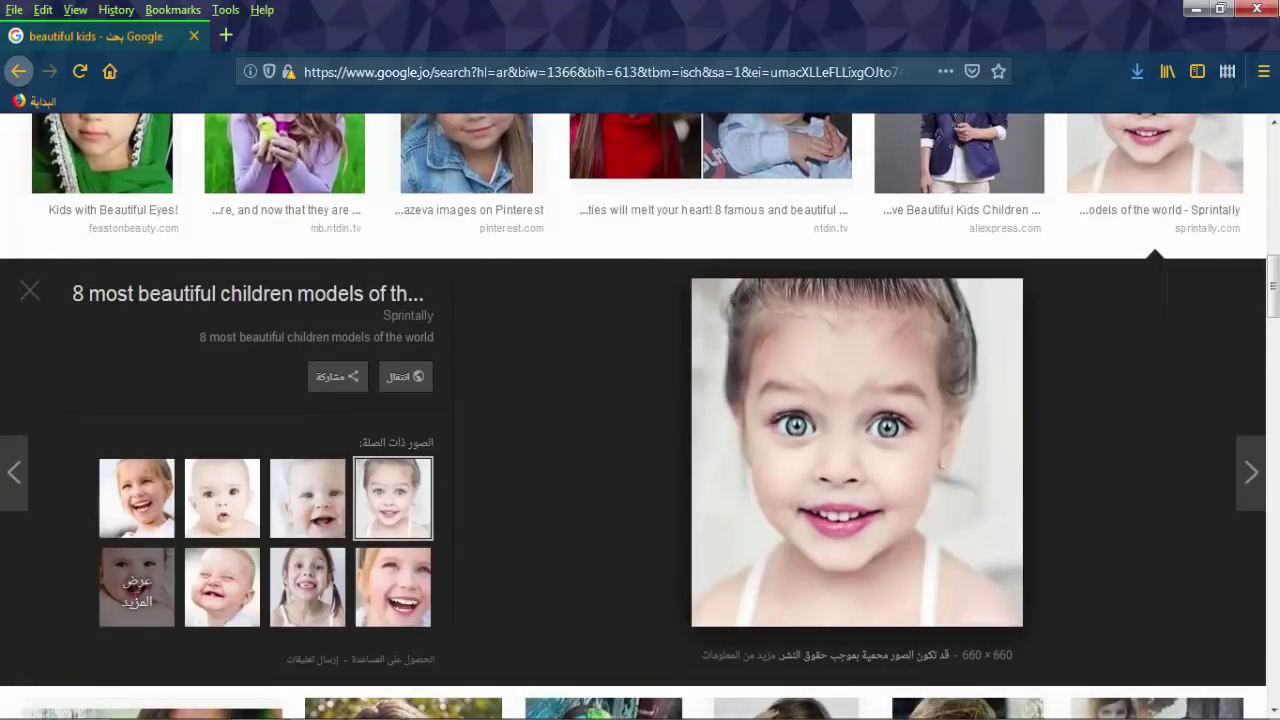
Save the smiling child image and show the folder as large icons.
key("Return")
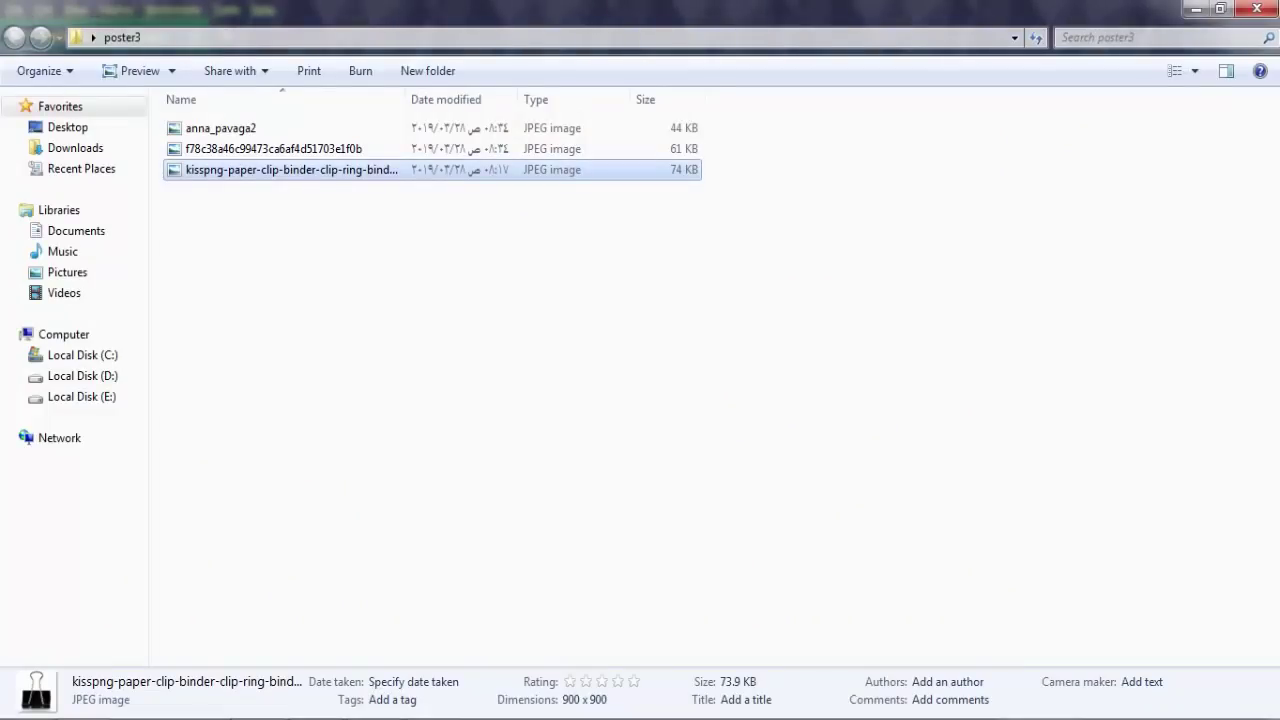
left_click(1194, 71)
left_click(1200, 57)
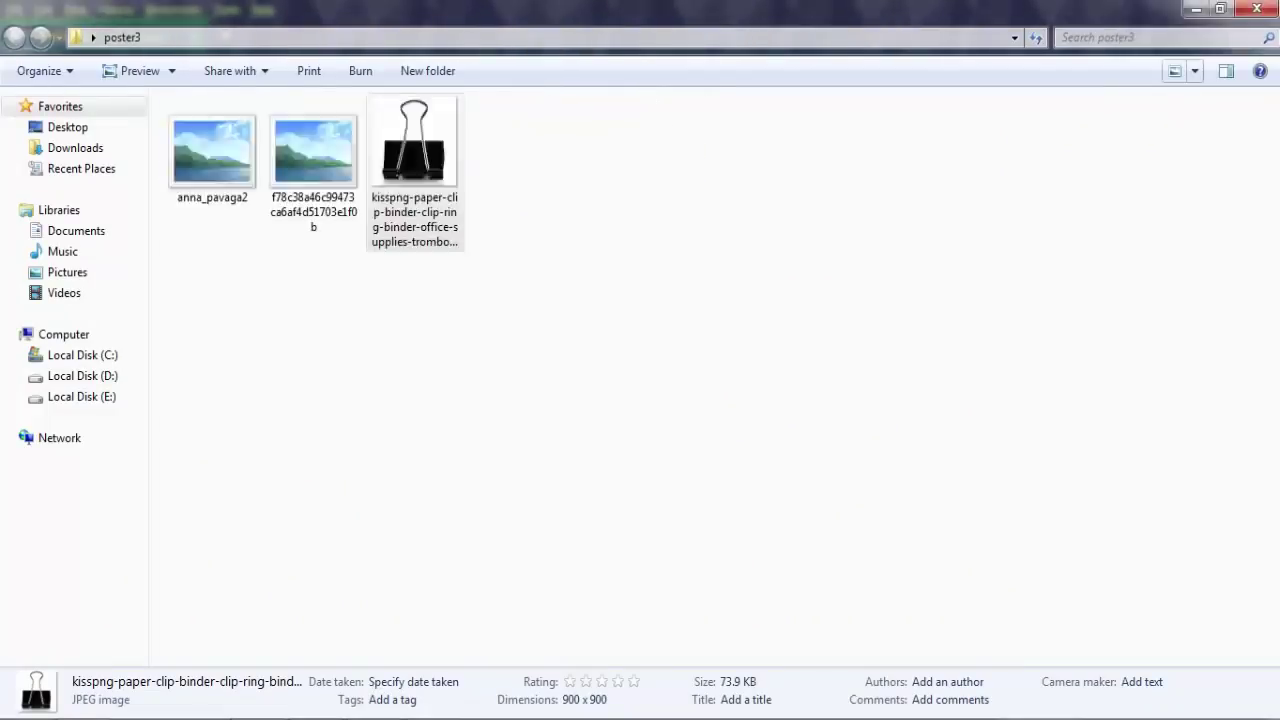
Place anna_pavaga2 on the poster, scaled to about 59% within the dark panel.
left_click_drag(211, 141, 300, 686)
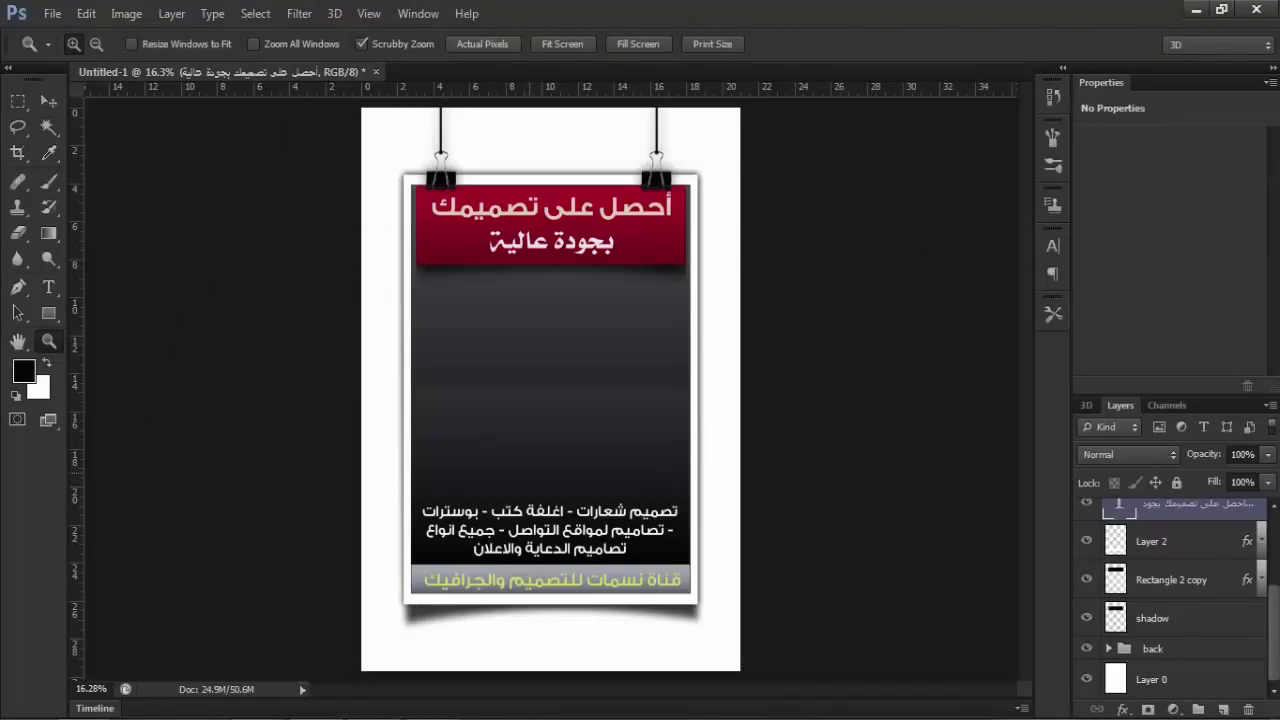
left_click_drag(77, 490, 550, 390)
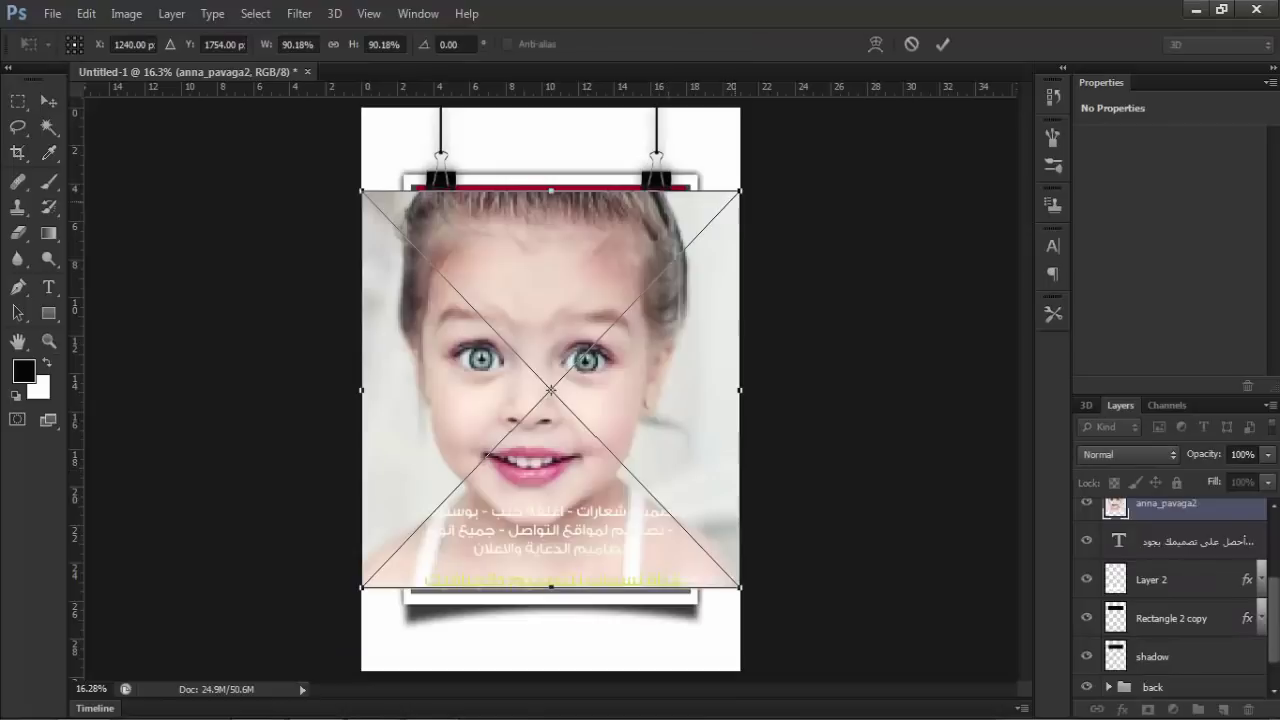
mouse_move(740, 190)
left_mouse_down()
mouse_move(654, 283)
mouse_move(675, 261)
left_mouse_up()
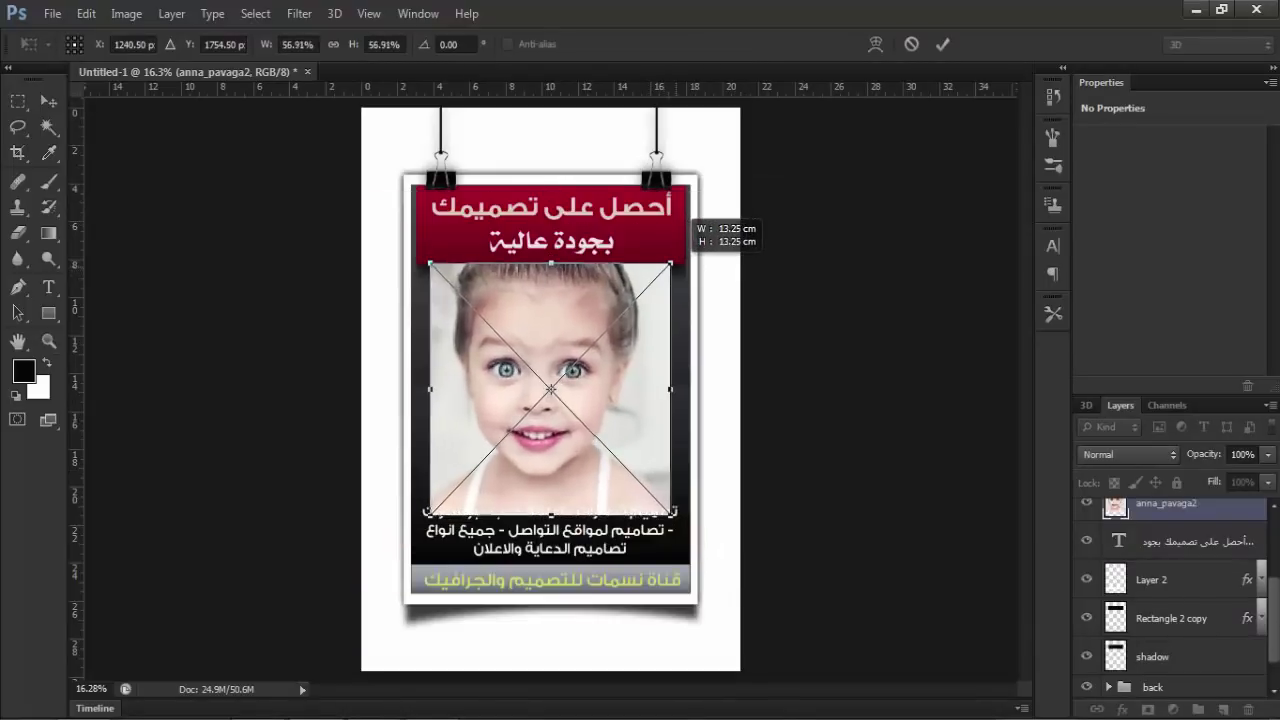
left_click(942, 44)
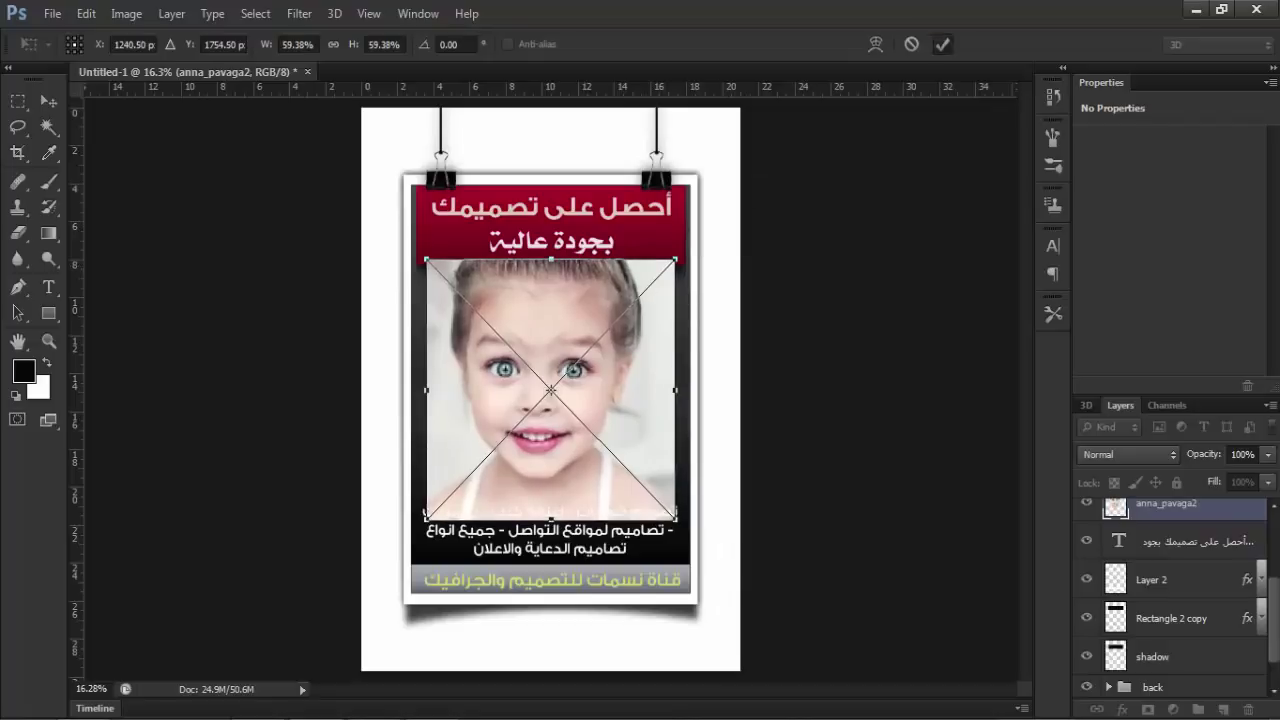
left_click(48, 341)
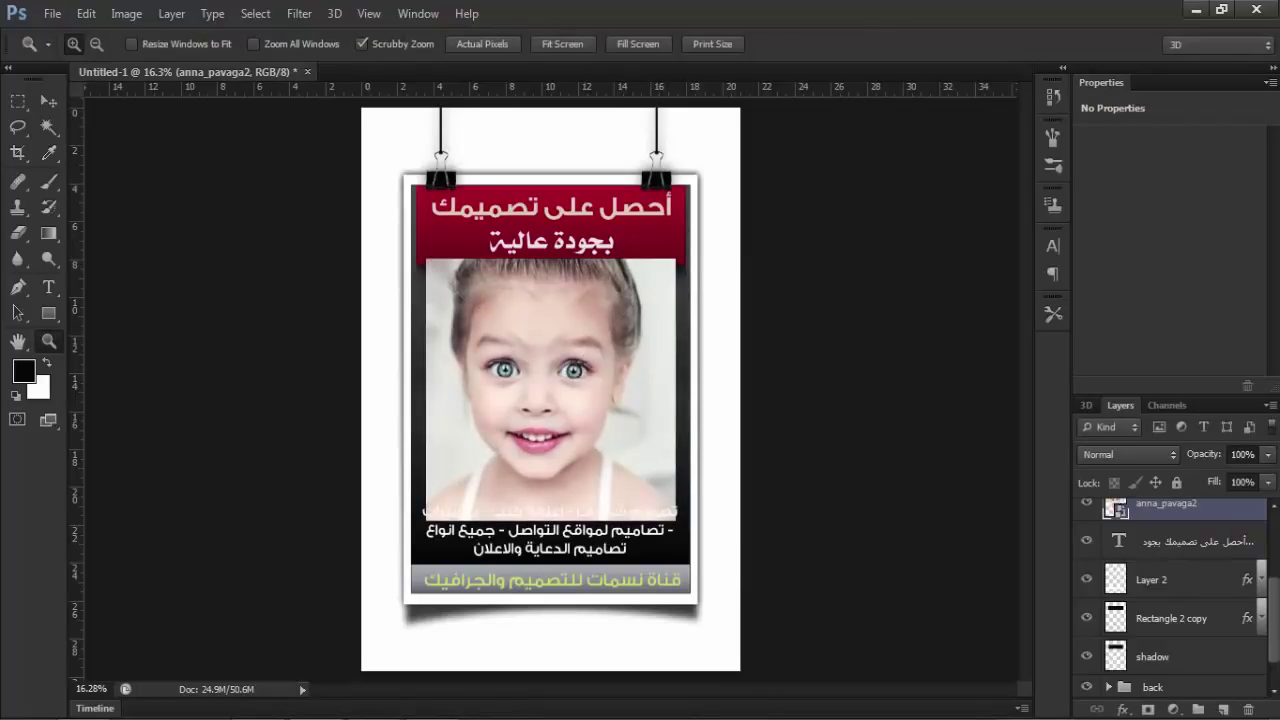
Rasterize the anna_pavaga2 layer, add a layer mask, and set up a 1000 px soft round brush.
right_click(1190, 507)
left_click(860, 275)
left_click(1148, 709)
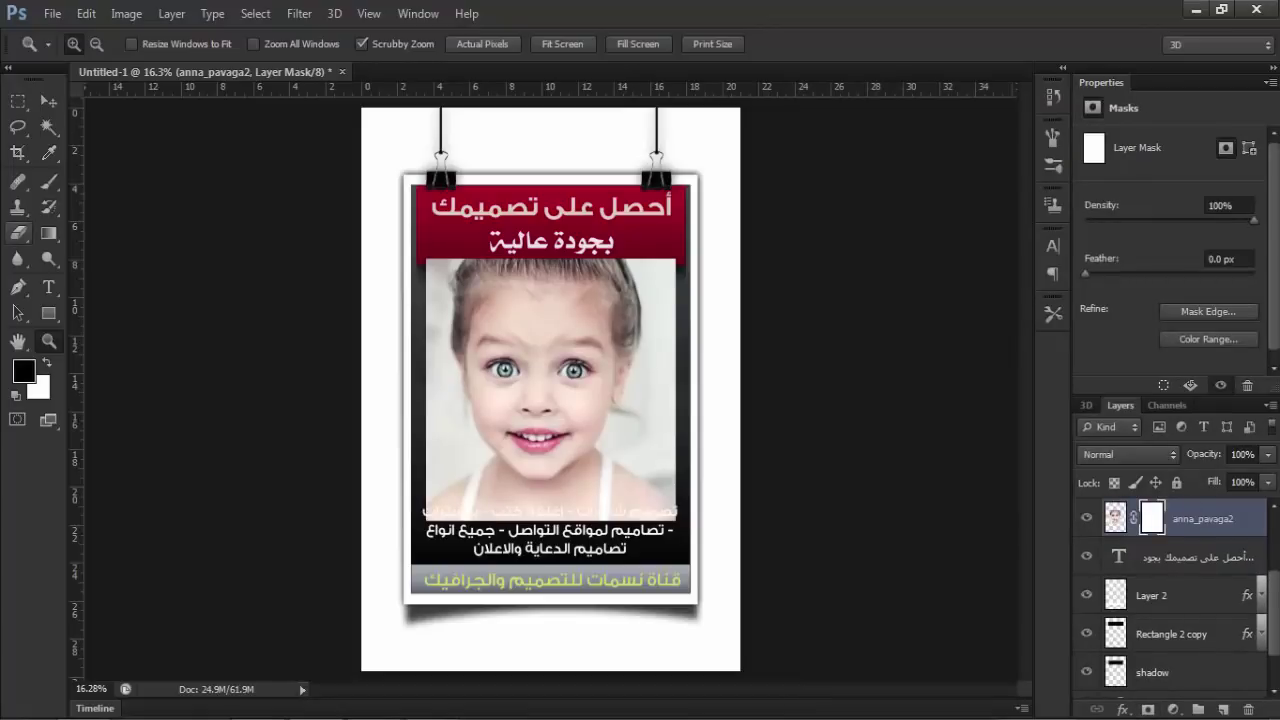
key("b")
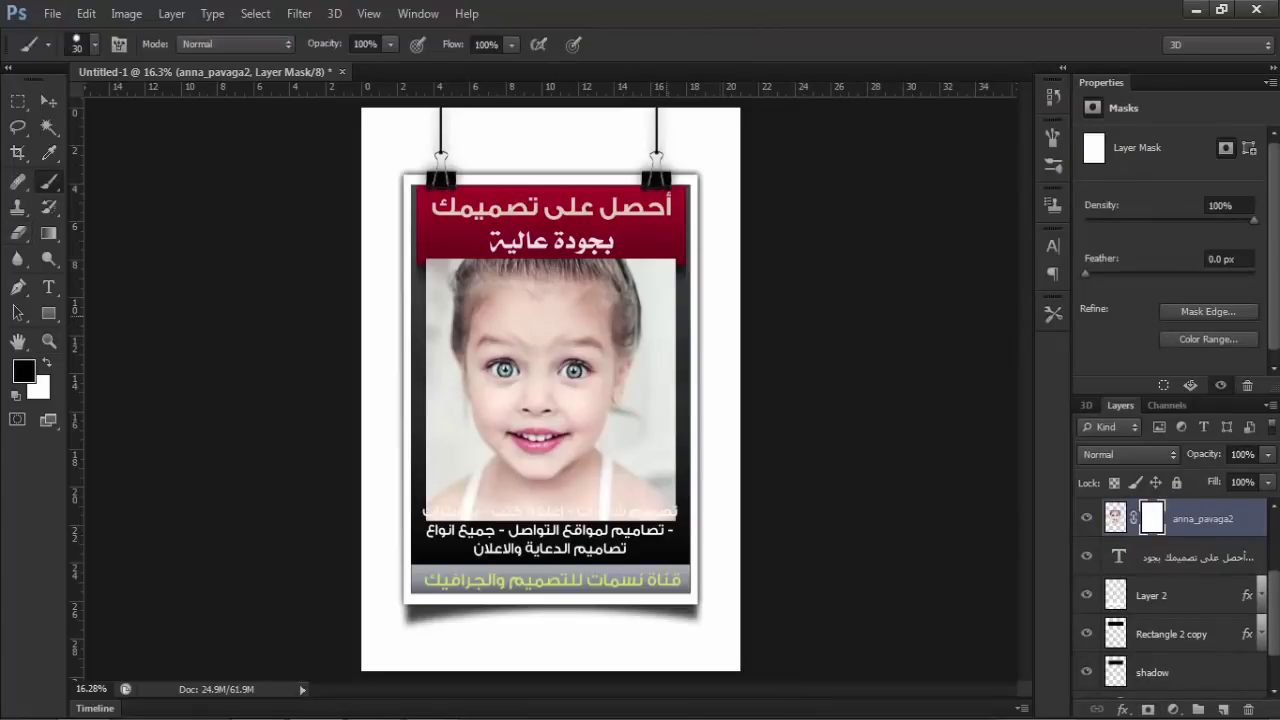
key("bracketright")
key("bracketright")
key("bracketright")
key("bracketright")
key("bracketright")
key("bracketright")
left_click(95, 44)
left_click(294, 213)
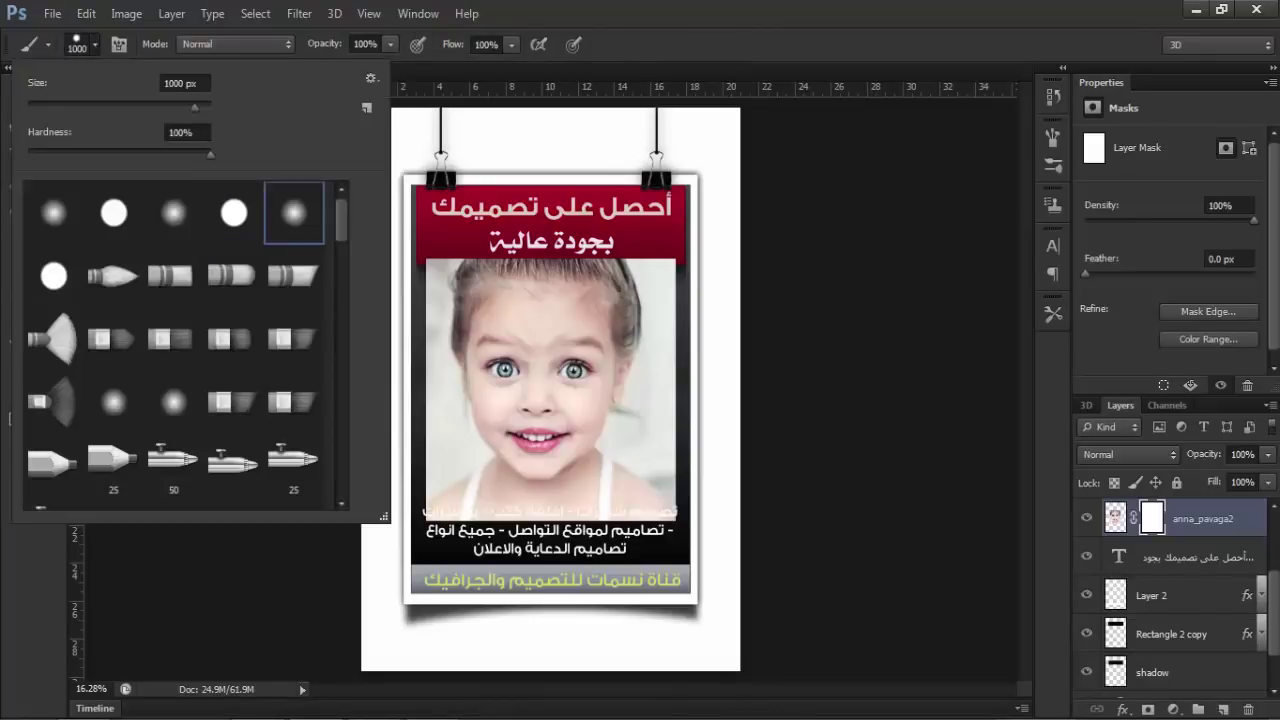
key("Return")
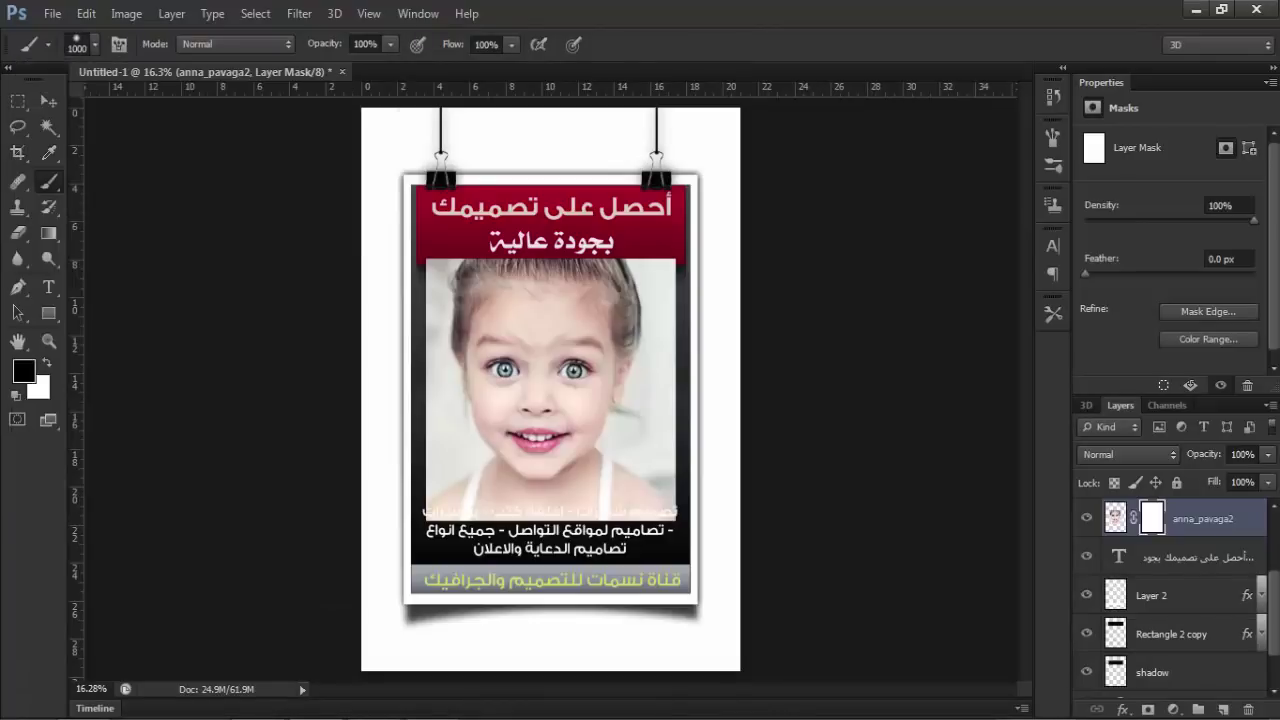
Paint on the mask at 900-1000 px to fade the photo's top, left and lower edges.
mouse_move(650, 255)
left_mouse_down()
mouse_move(440, 255)
mouse_move(445, 490)
mouse_move(455, 505)
mouse_move(670, 500)
mouse_move(662, 380)
mouse_move(645, 445)
mouse_move(638, 400)
left_mouse_up()
mouse_move(440, 300)
left_mouse_down()
mouse_move(445, 480)
mouse_move(450, 340)
left_mouse_up()
key("bracketleft")
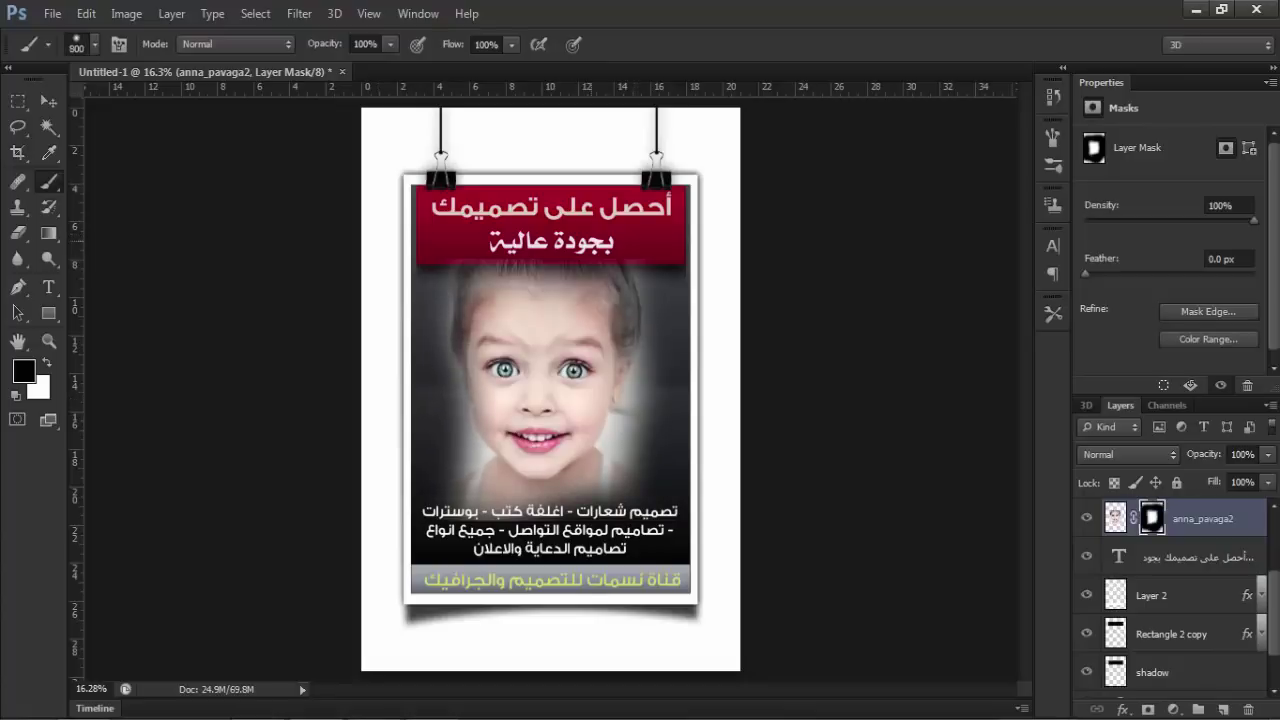
left_click(633, 255)
left_click(493, 262)
left_click(494, 270)
left_click_drag(449, 275, 444, 345)
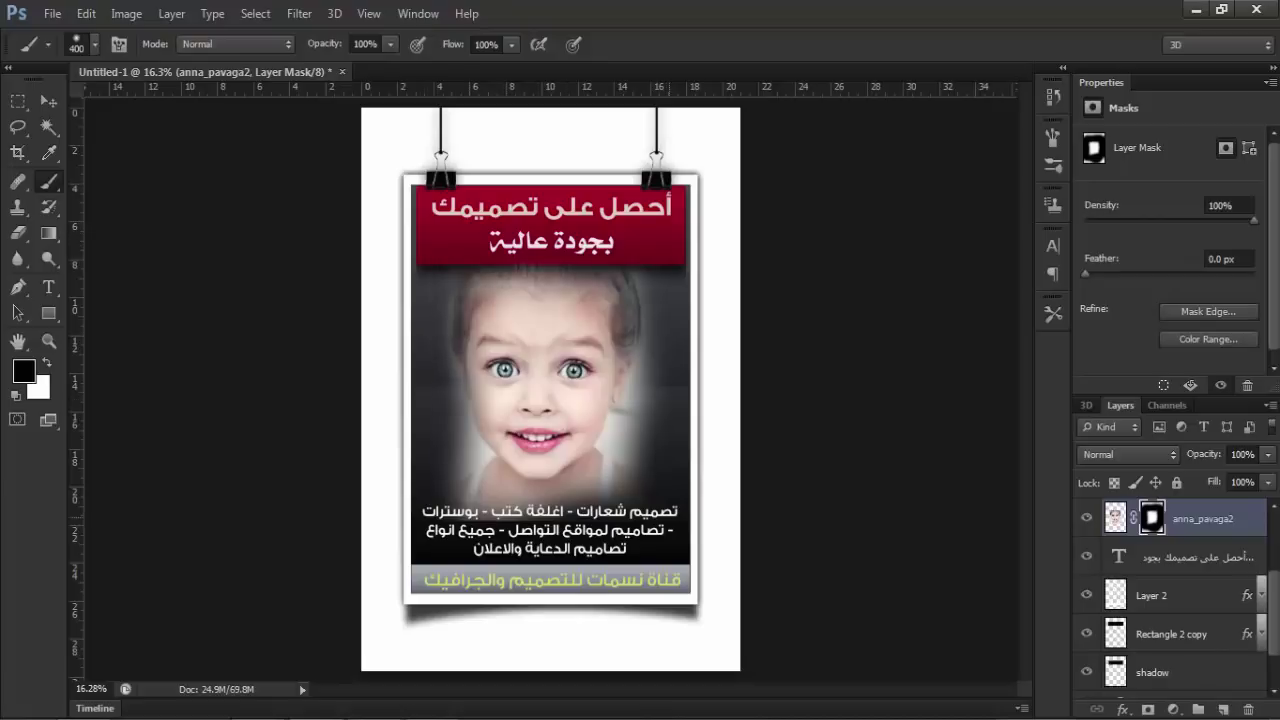
left_click_drag(528, 512, 446, 508)
Nudge the photo slightly, then soften the left cheek edge and hide the right edge beside the face.
left_click(48, 101)
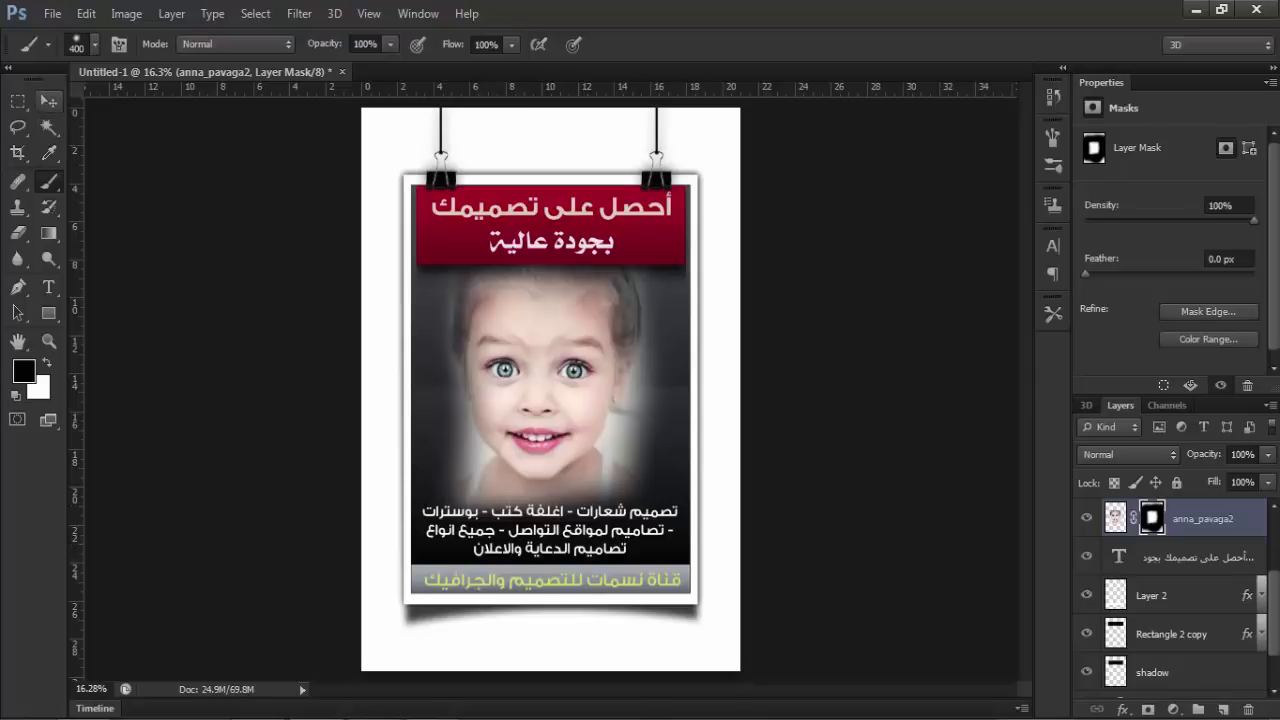
left_click_drag(611, 306, 615, 300)
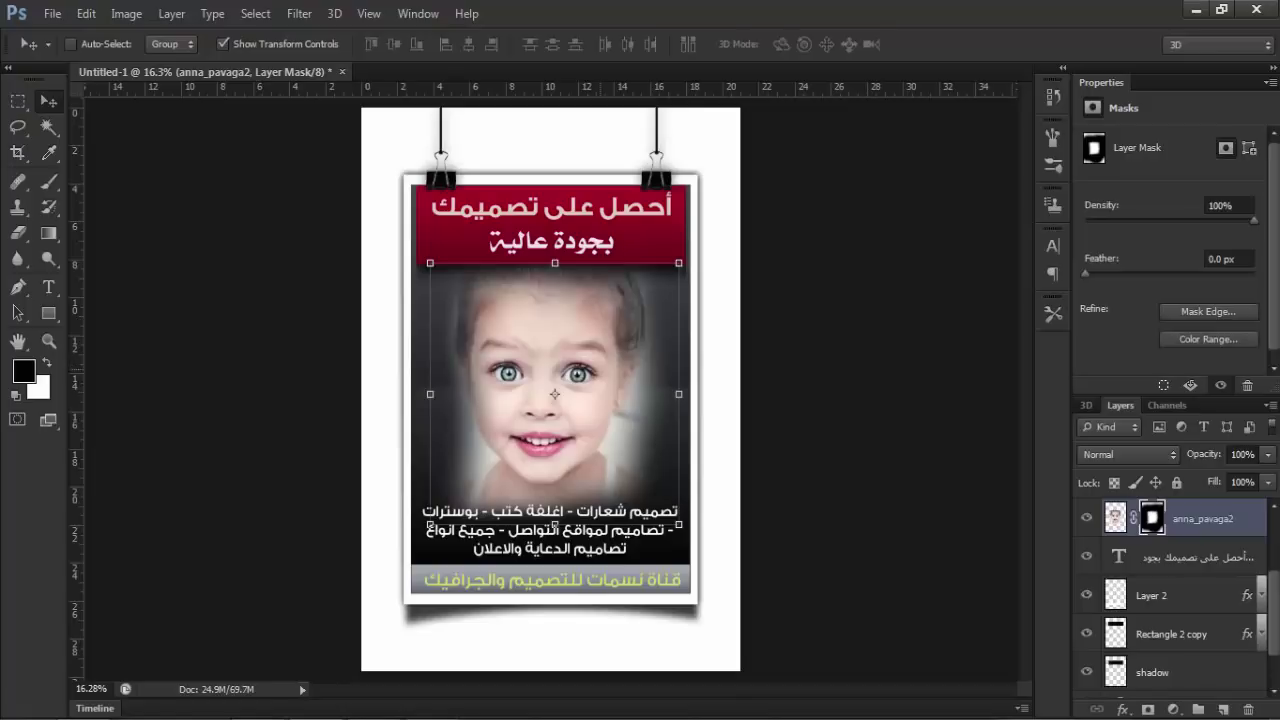
left_click(48, 182)
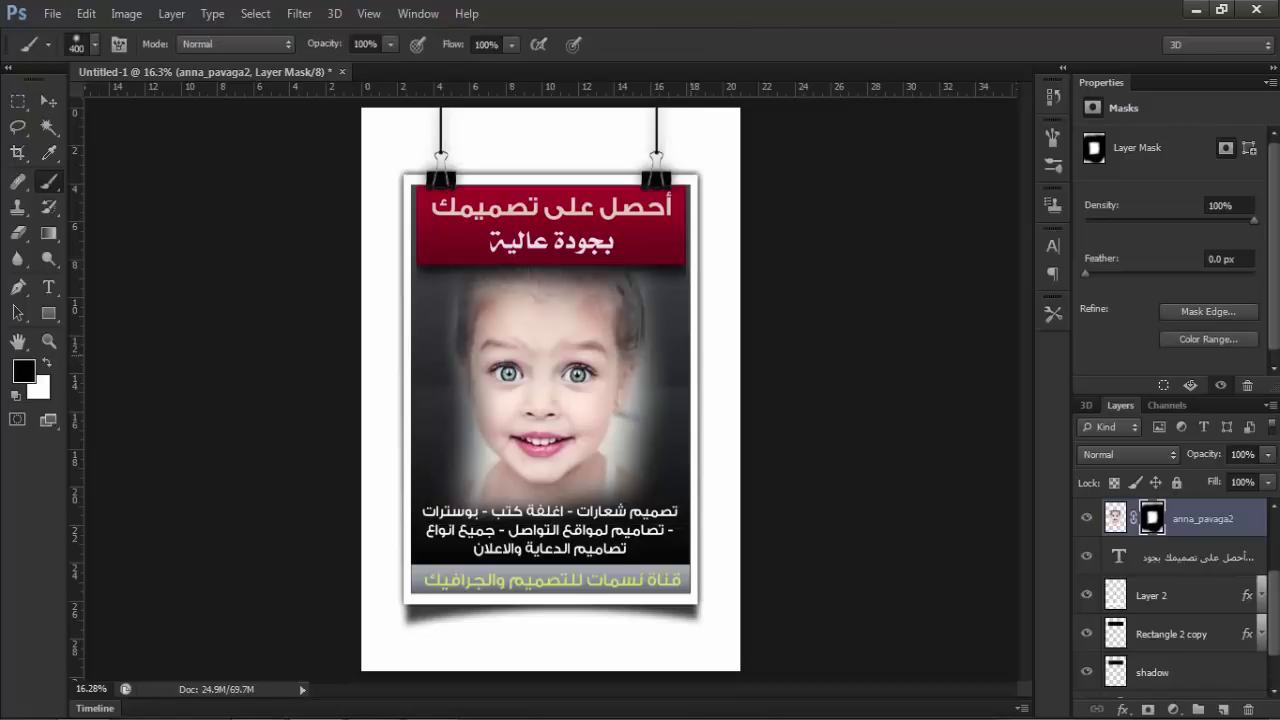
left_click_drag(463, 440, 463, 490)
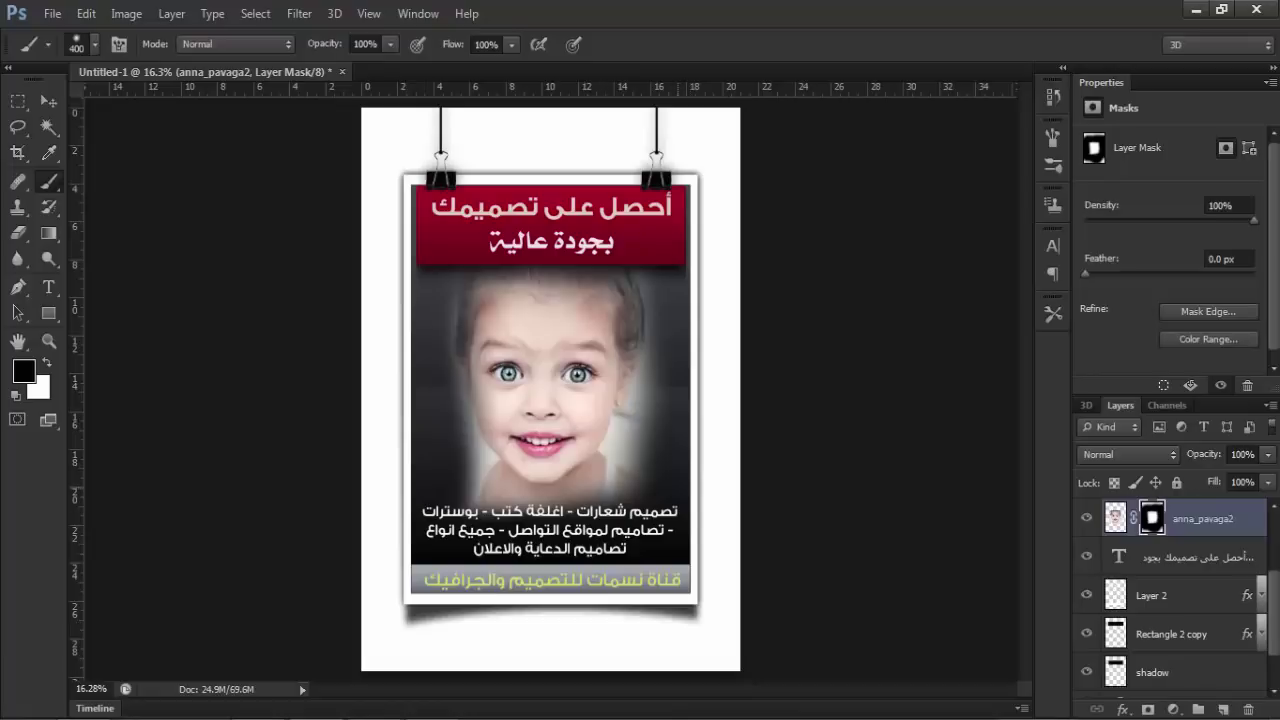
mouse_move(636, 465)
left_mouse_down()
mouse_move(651, 358)
mouse_move(635, 495)
mouse_move(627, 440)
left_mouse_up()
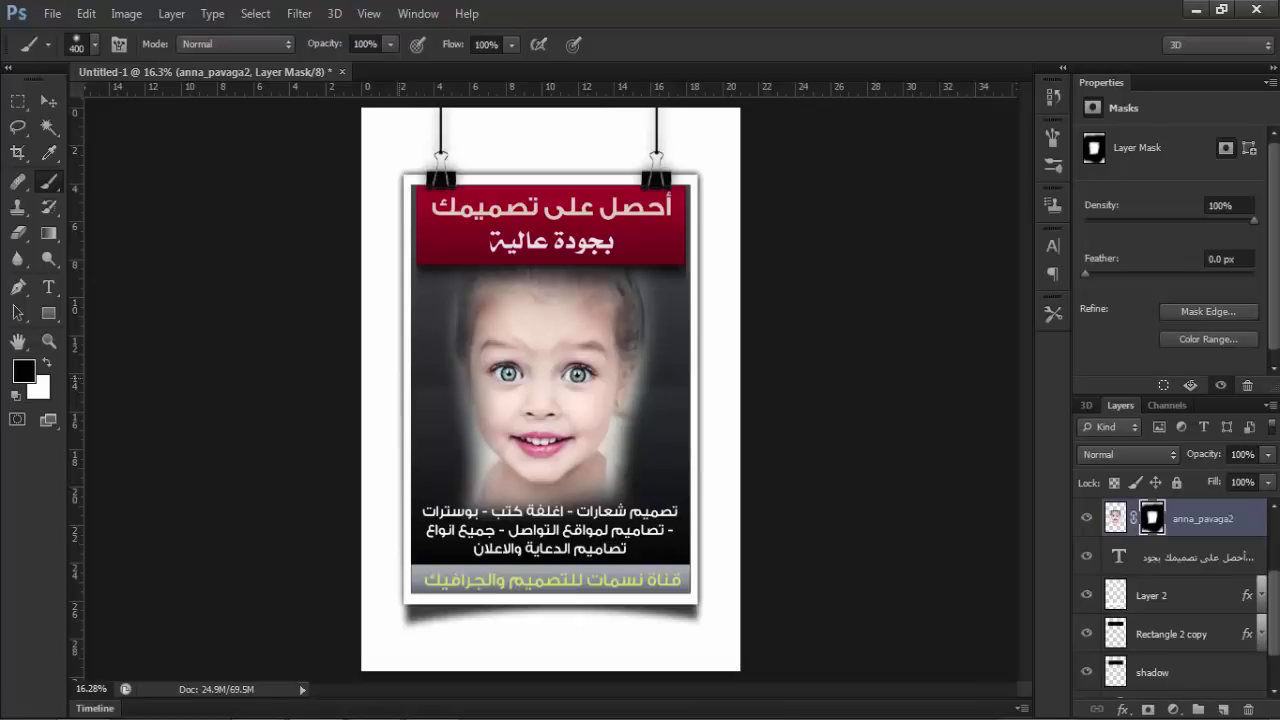
Choose the 60 rough scatter brush preset and raise its size to 1000 px with ].
left_click(95, 44)
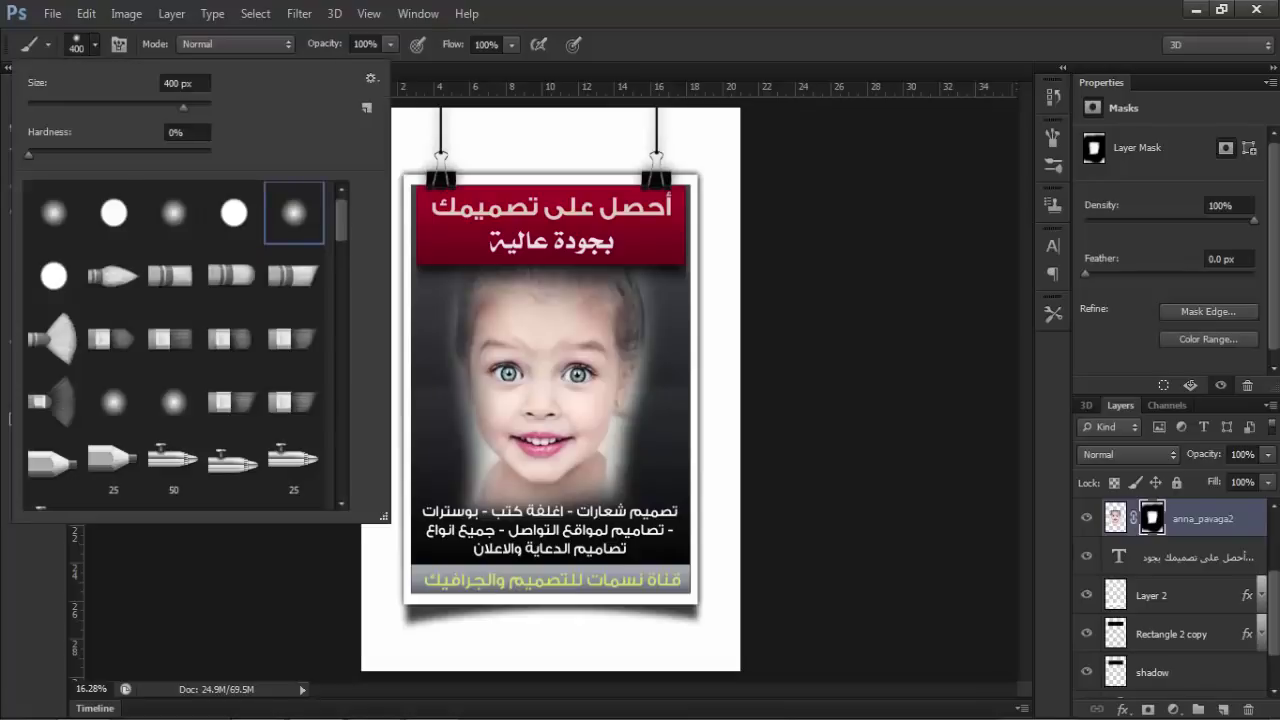
scroll(180, 350, "down", 2)
scroll(180, 350, "down", 2)
scroll(180, 350, "down", 2)
scroll(185, 346, "down", 2)
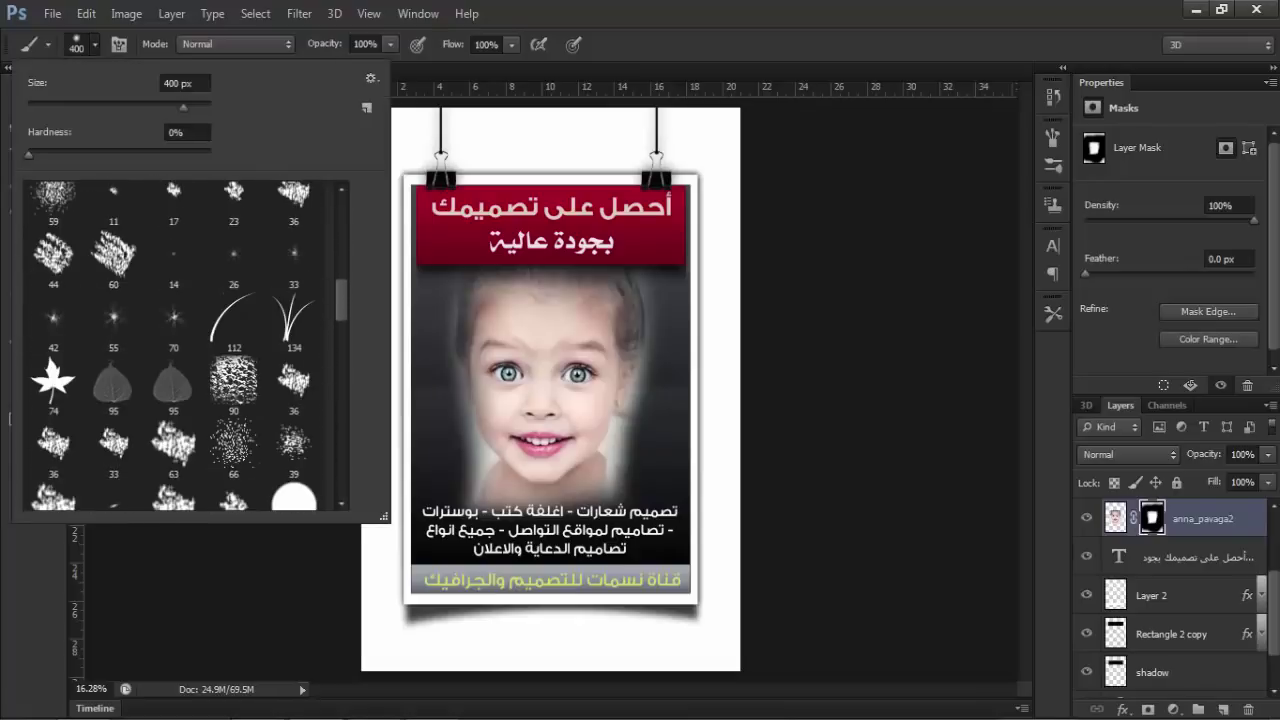
scroll(185, 346, "down", 2)
scroll(185, 346, "down", 2)
scroll(185, 346, "down", 2)
scroll(180, 346, "up", 2)
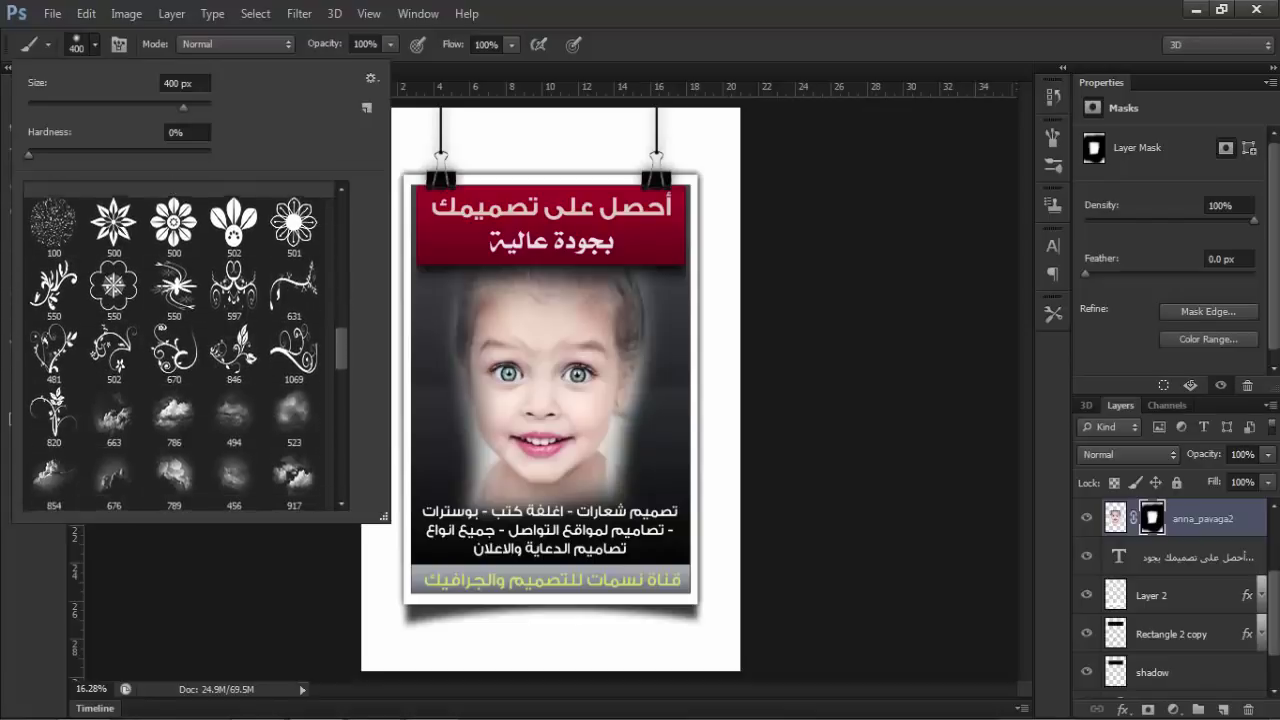
scroll(180, 346, "up", 2)
scroll(180, 346, "up", 2)
scroll(180, 346, "up", 2)
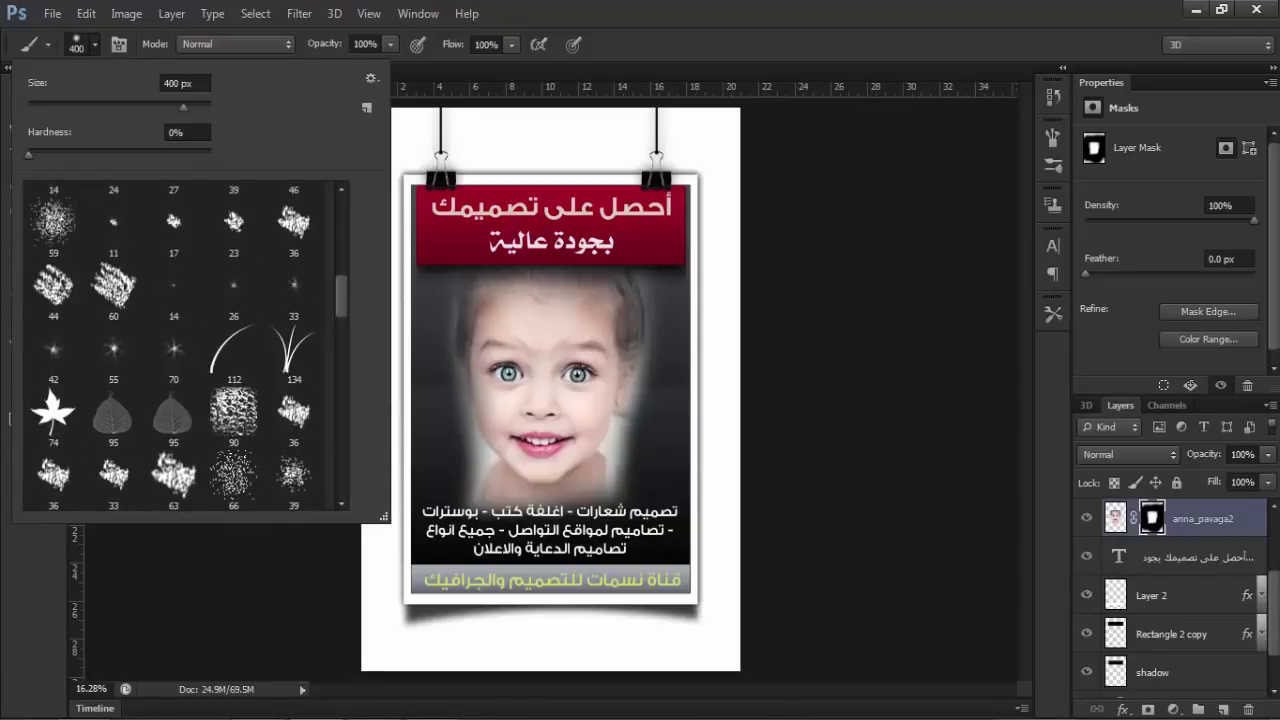
left_click(113, 288)
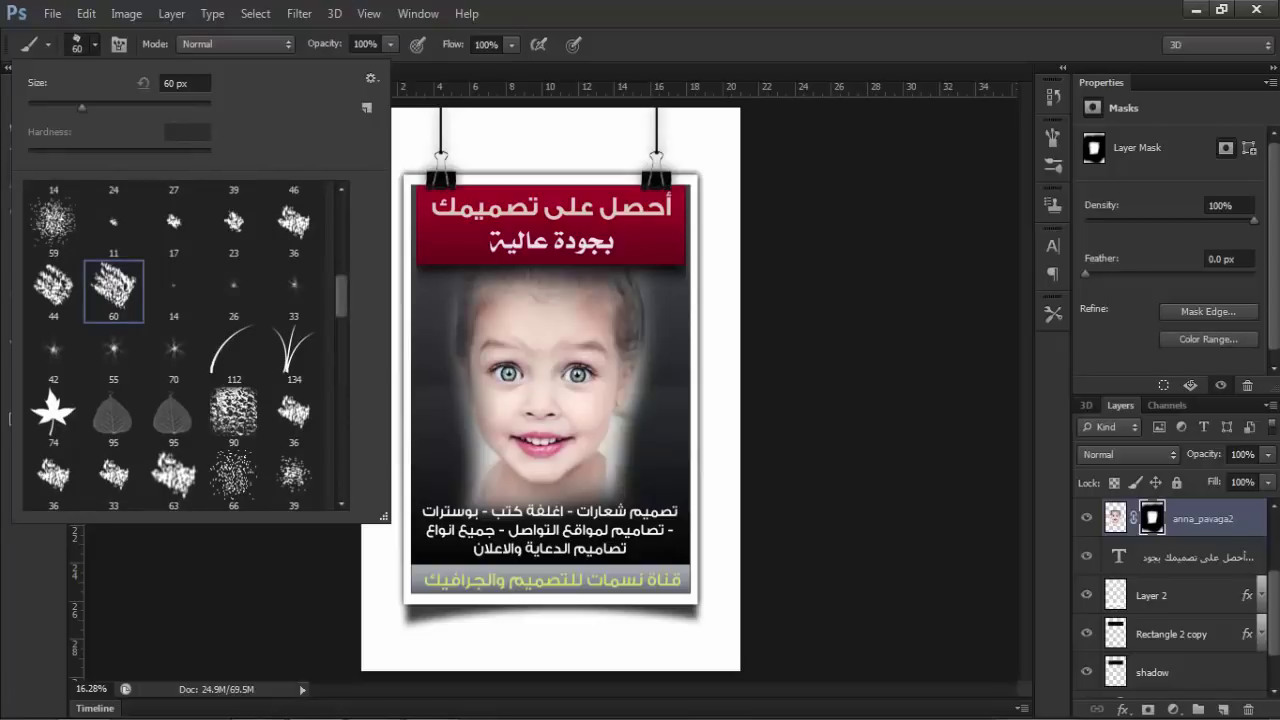
key("Return")
key("bracketright")
key("bracketright")
key("bracketright")
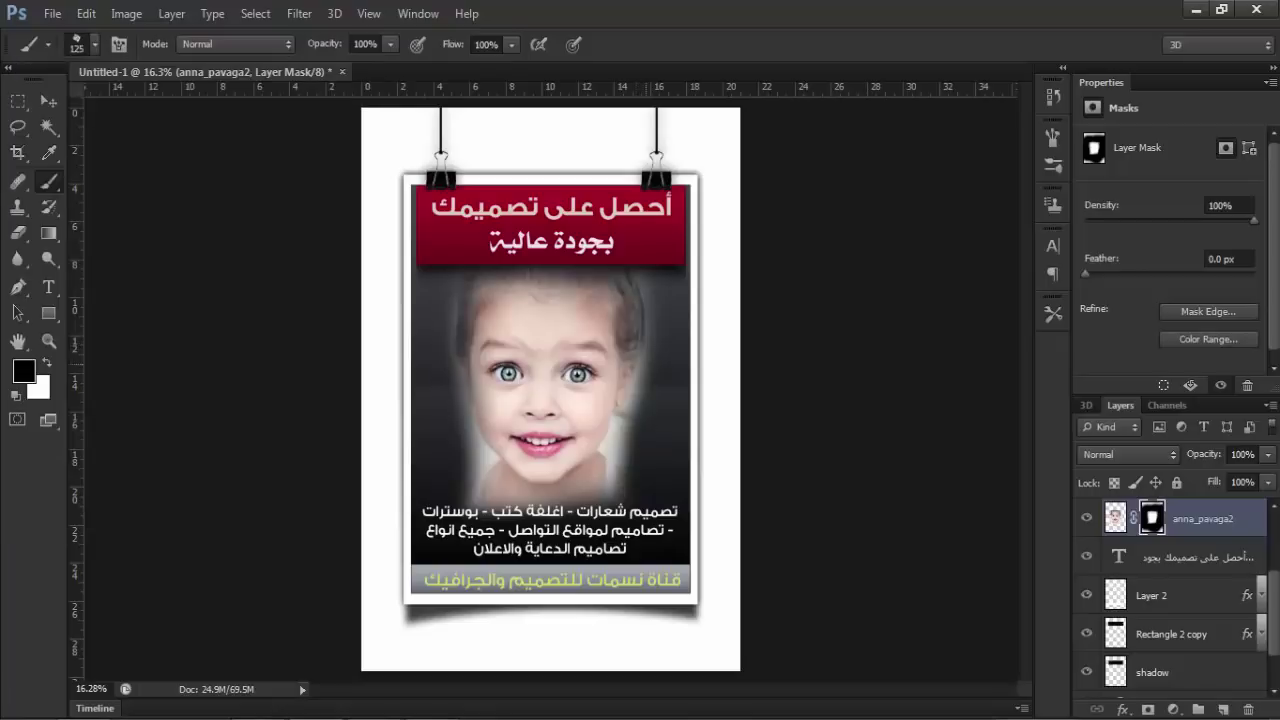
key("bracketright")
key("bracketright")
key("bracketright")
key("bracketright")
key("bracketright")
key("bracketright")
key("bracketright")
key("bracketright")
key("bracketright")
Add a new empty Layer 3 and set the foreground colour to a strong blue.
left_click(1223, 709)
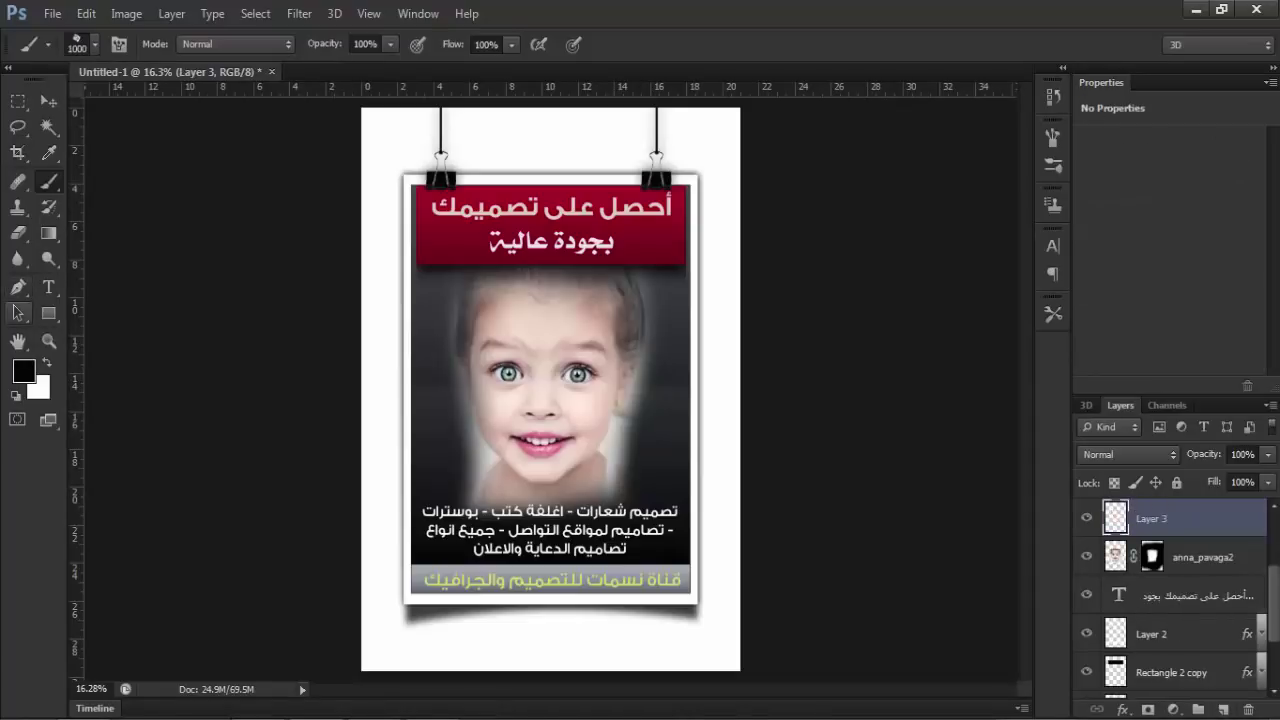
left_click(23, 371)
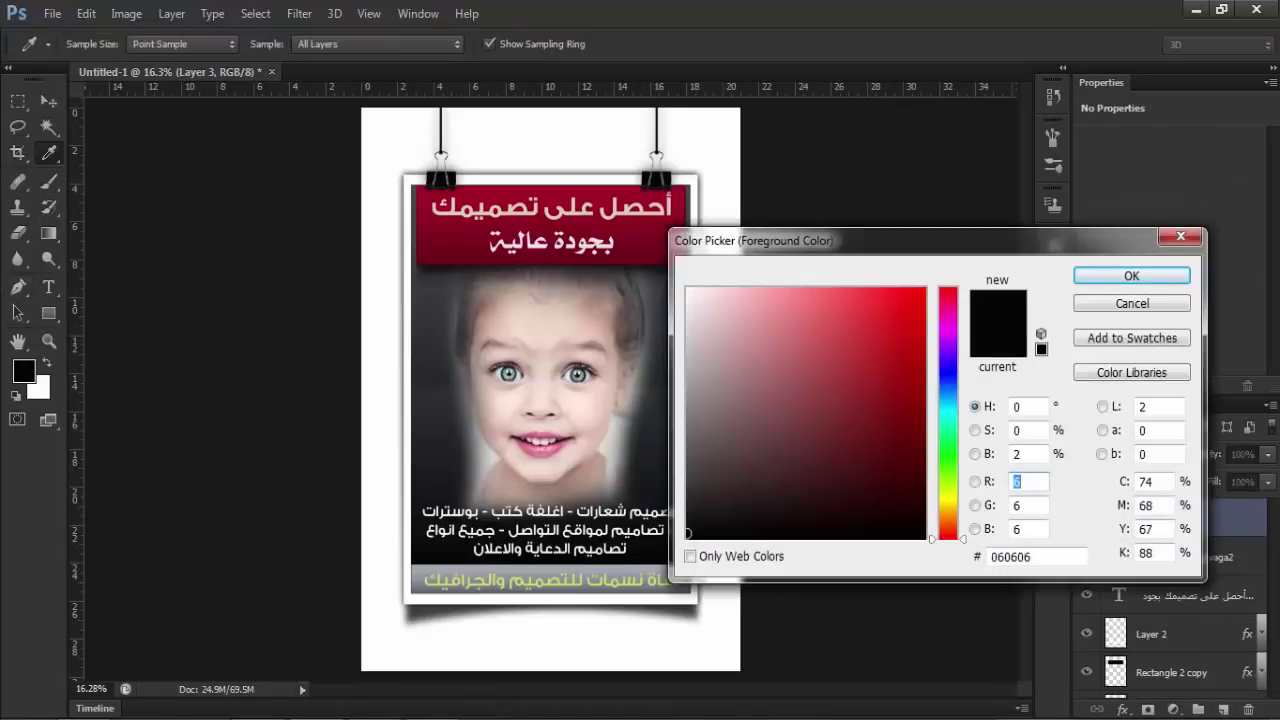
left_click_drag(947, 363, 947, 390)
left_click(908, 329)
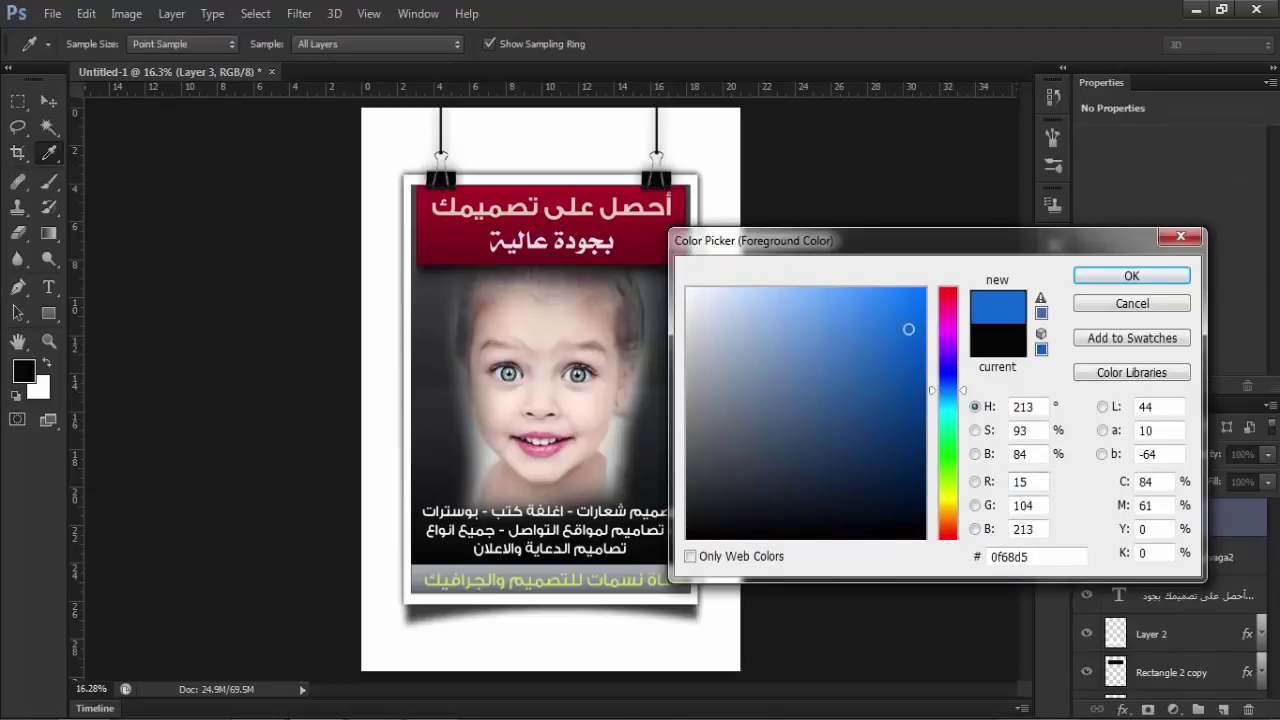
key("Return")
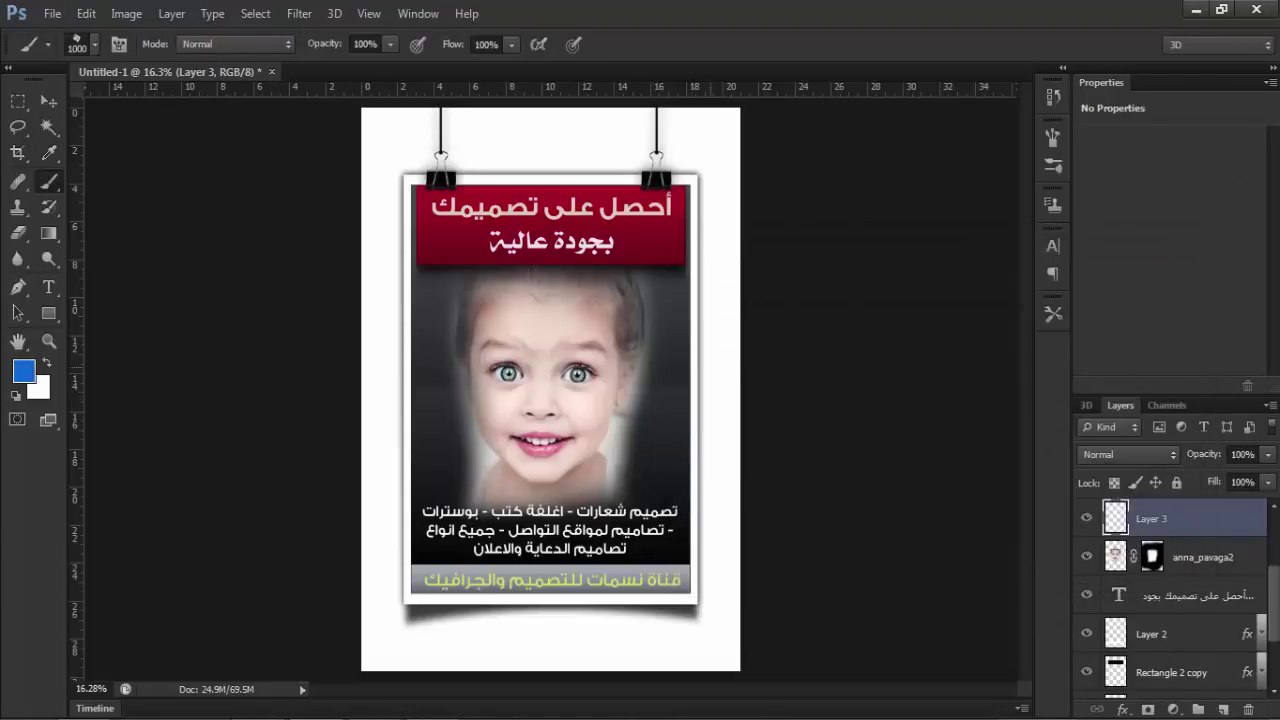
With a 400 px brush, paint blue strokes beside the hair, chin and left of the face.
key("bracketleft")
key("bracketleft")
key("bracketleft")
left_click_drag(640, 318, 676, 314)
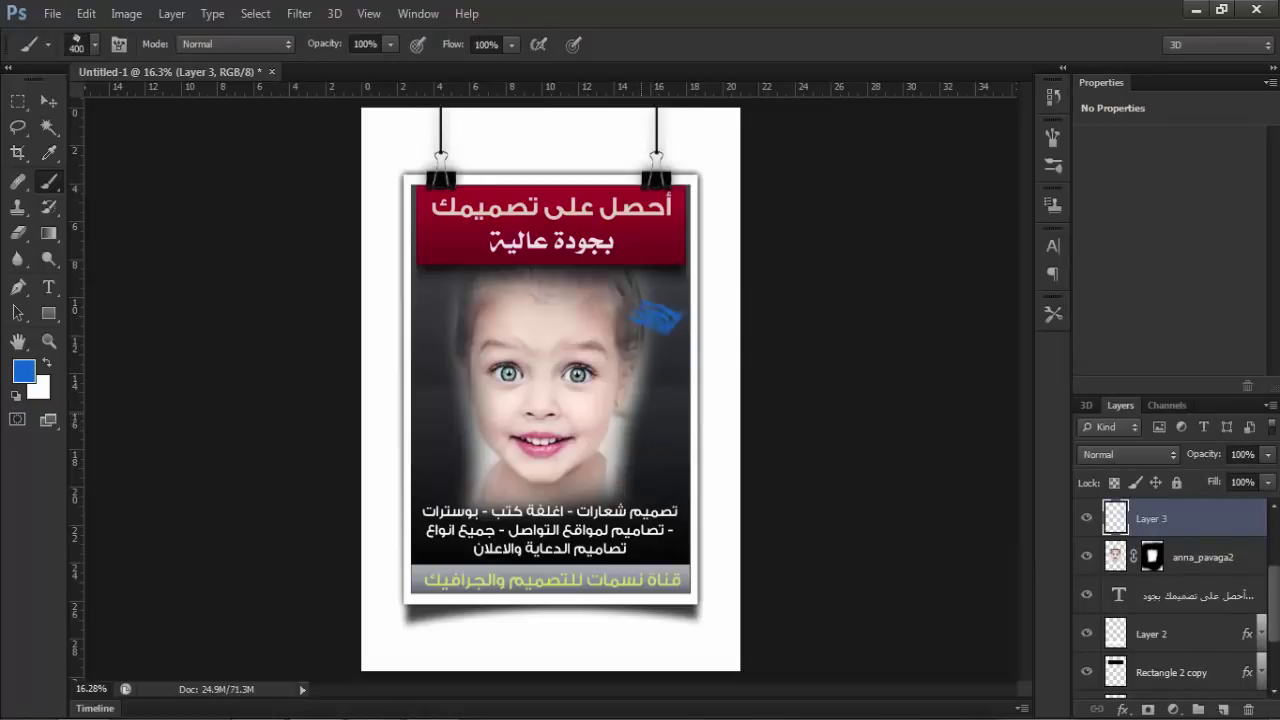
left_click(652, 436)
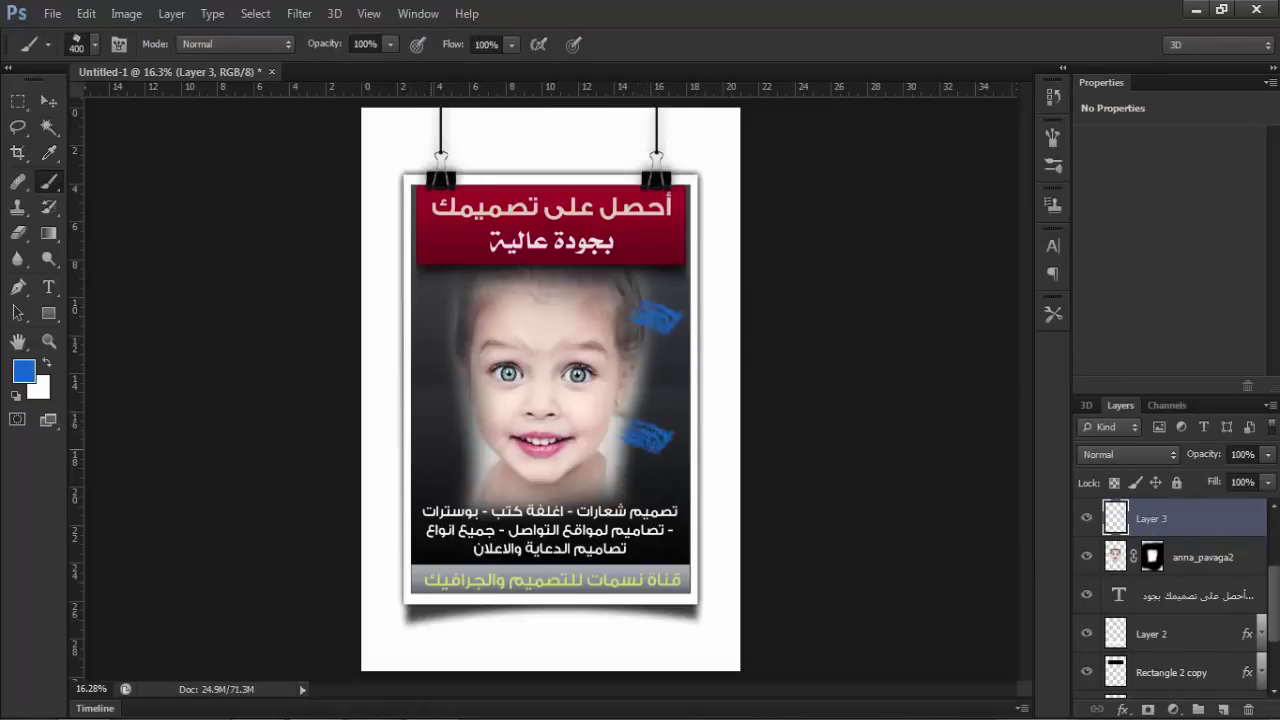
left_click(460, 460)
left_click(452, 343)
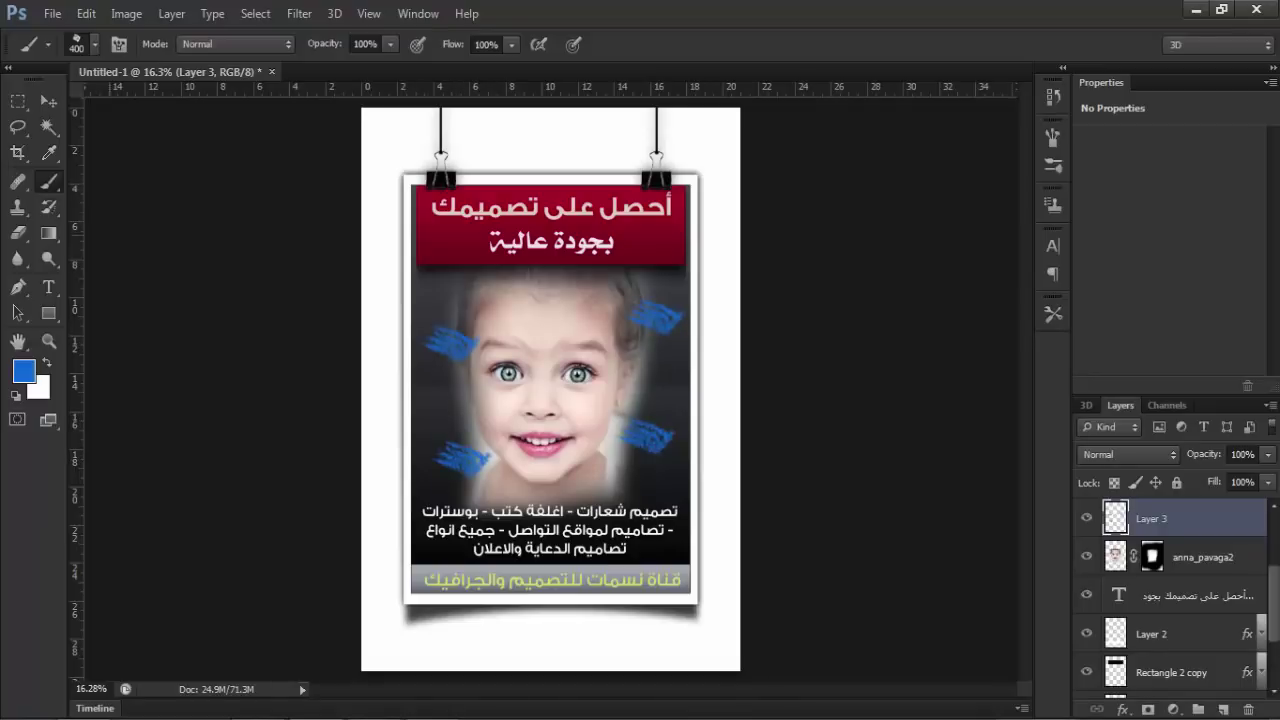
Switch the foreground to yellow-green and dab larger textured marks around the eyes and cheek.
left_click(23, 371)
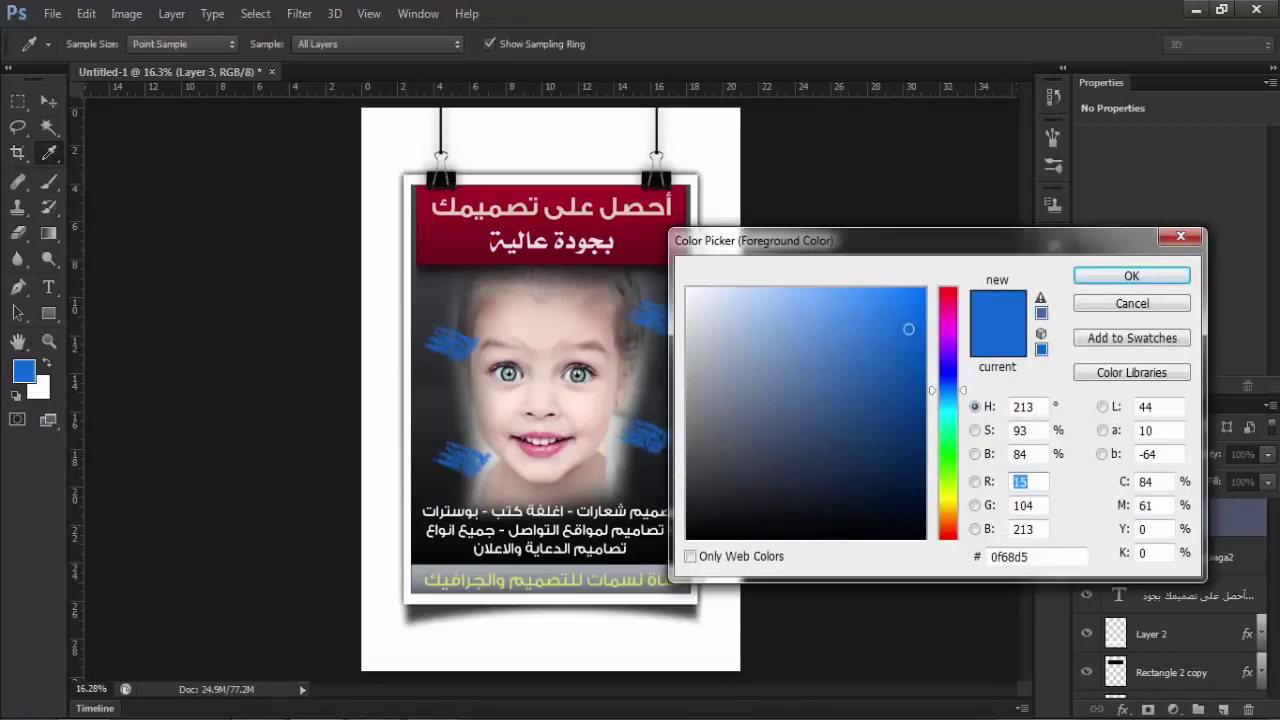
left_click_drag(938, 390, 938, 462)
type("187")
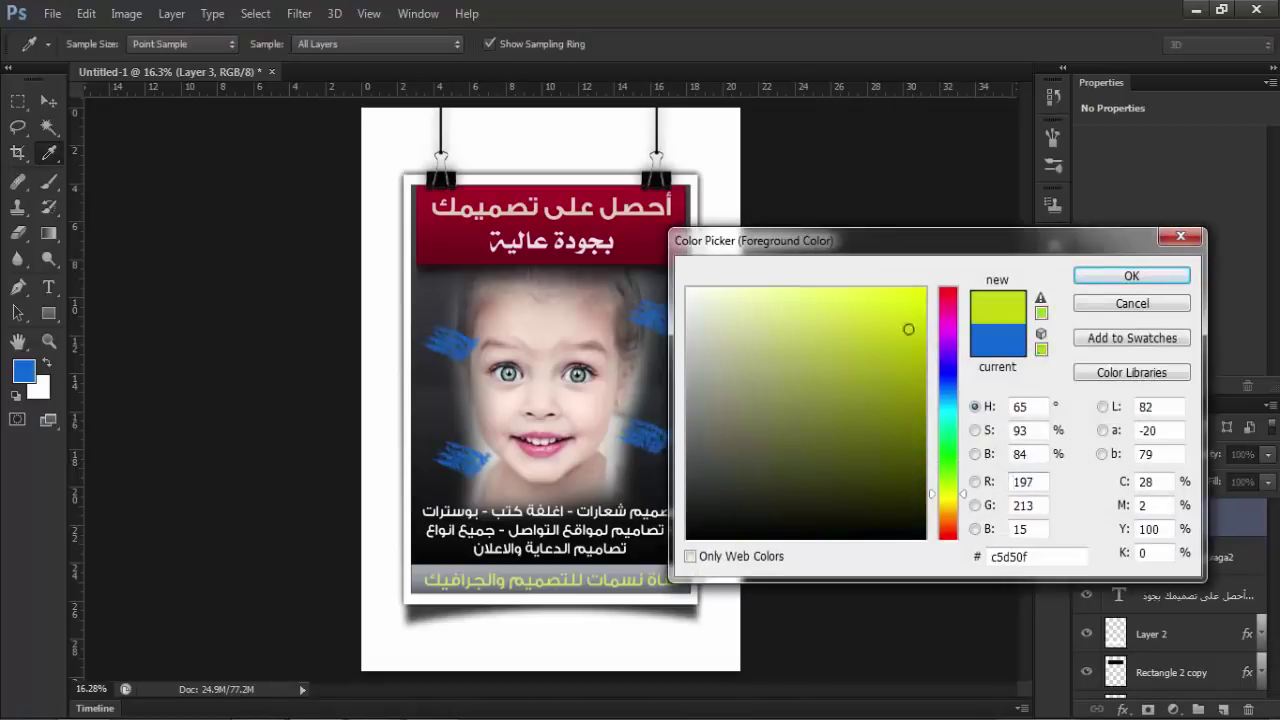
key("Escape")
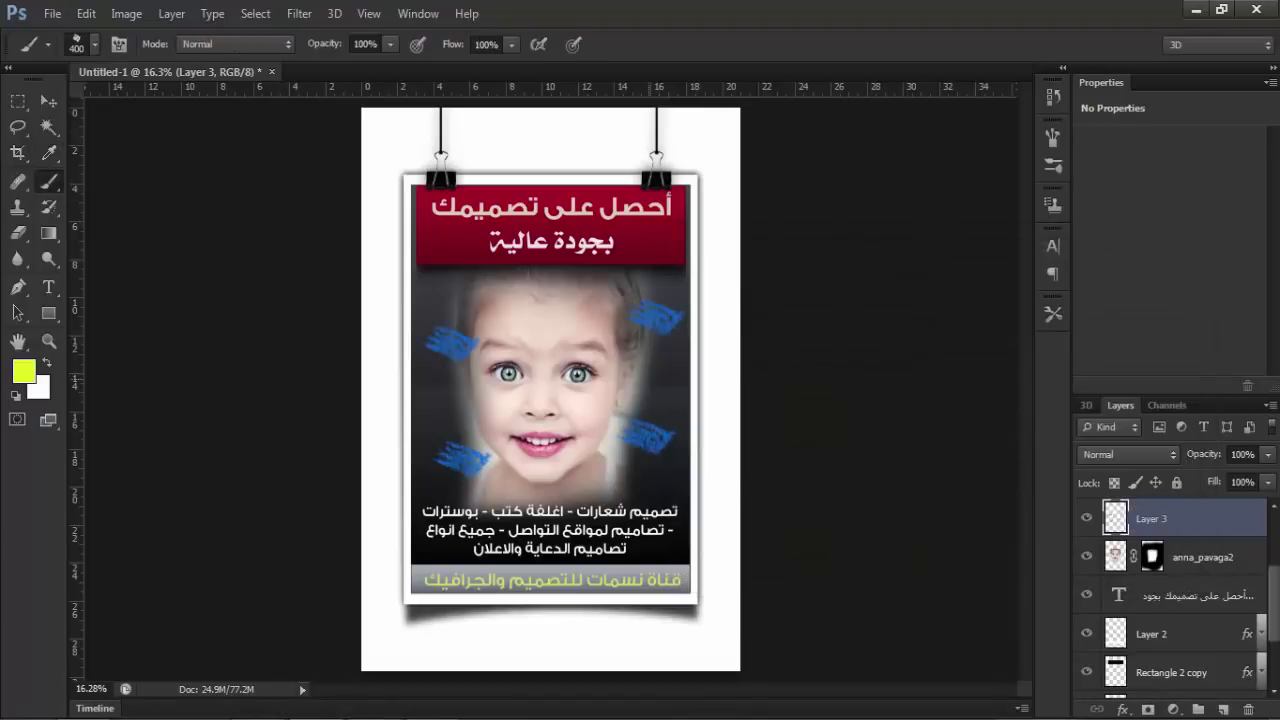
key("bracketright")
left_click(662, 388)
left_click(660, 483)
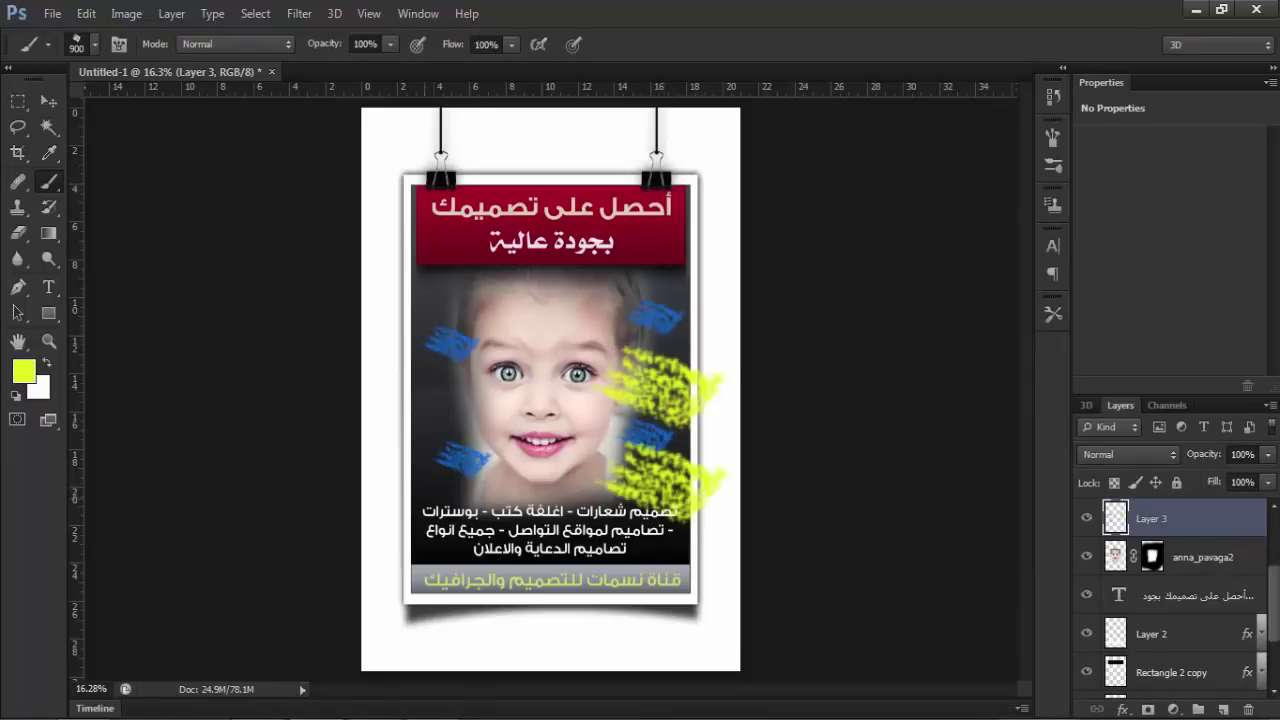
left_click(435, 475)
Add a final yellow-green dab left of the eyes, then set the foreground colour to pink.
left_click(430, 392)
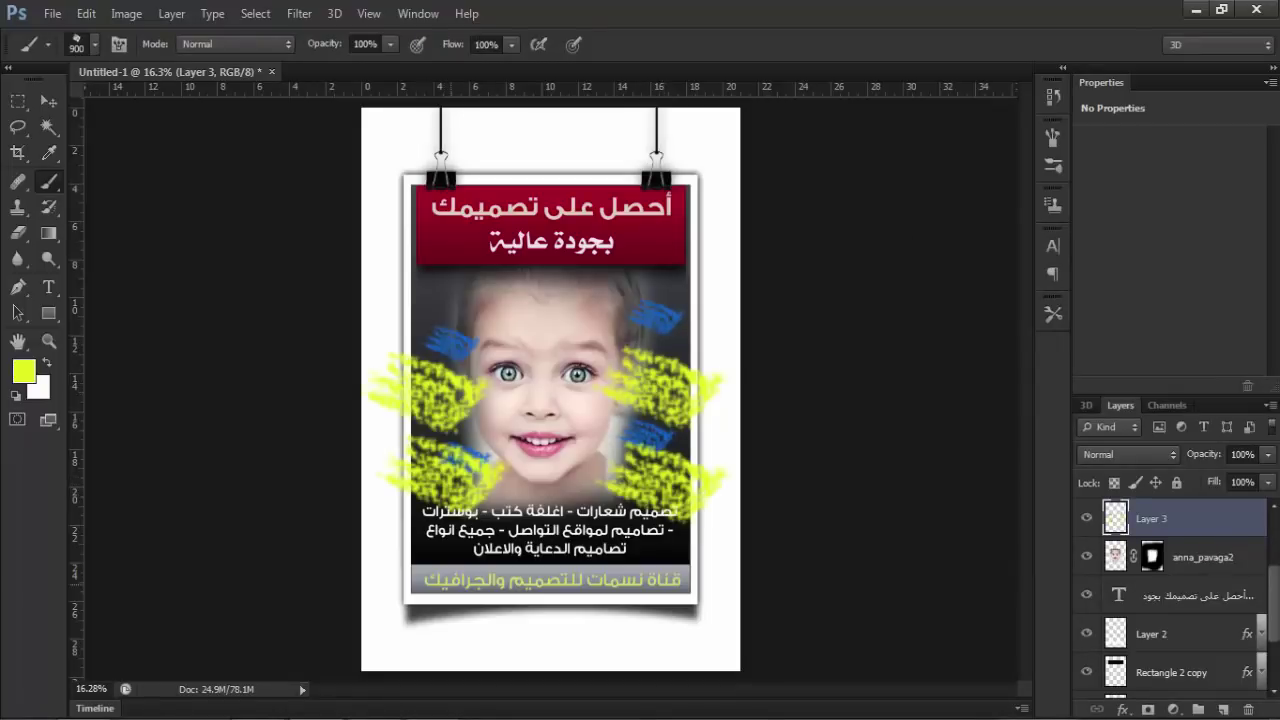
left_click(22, 370)
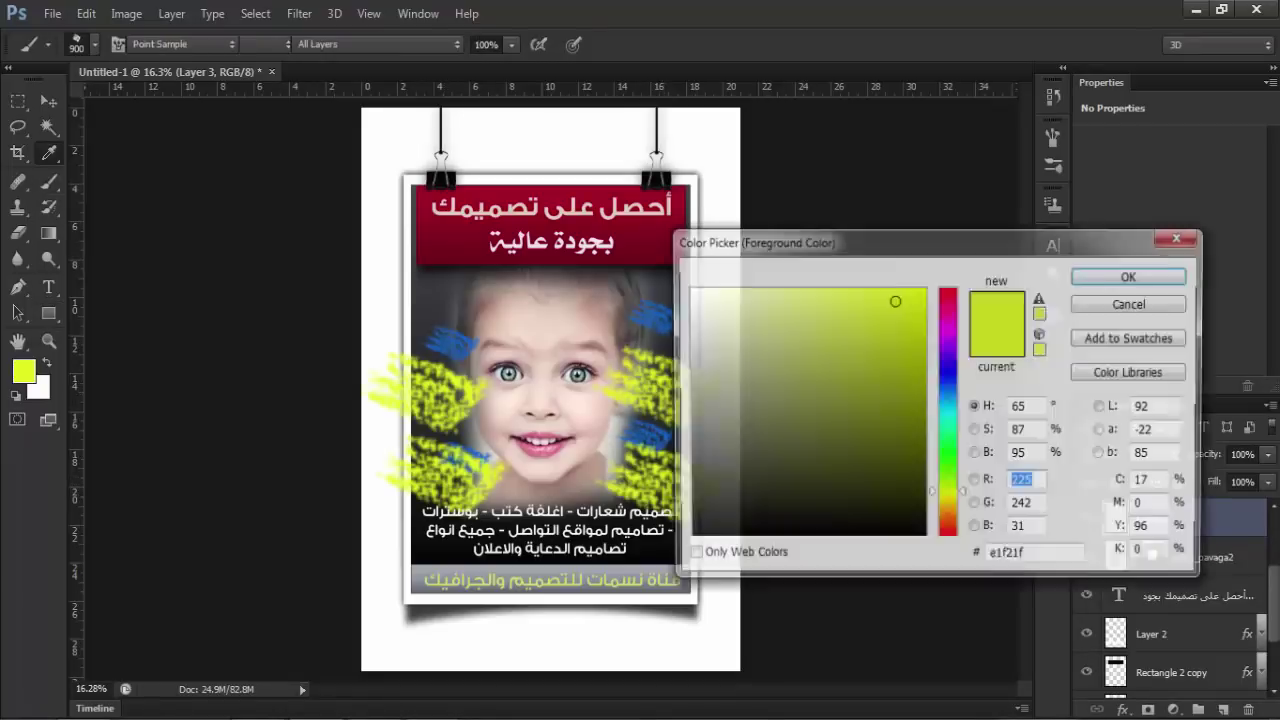
left_click(947, 301)
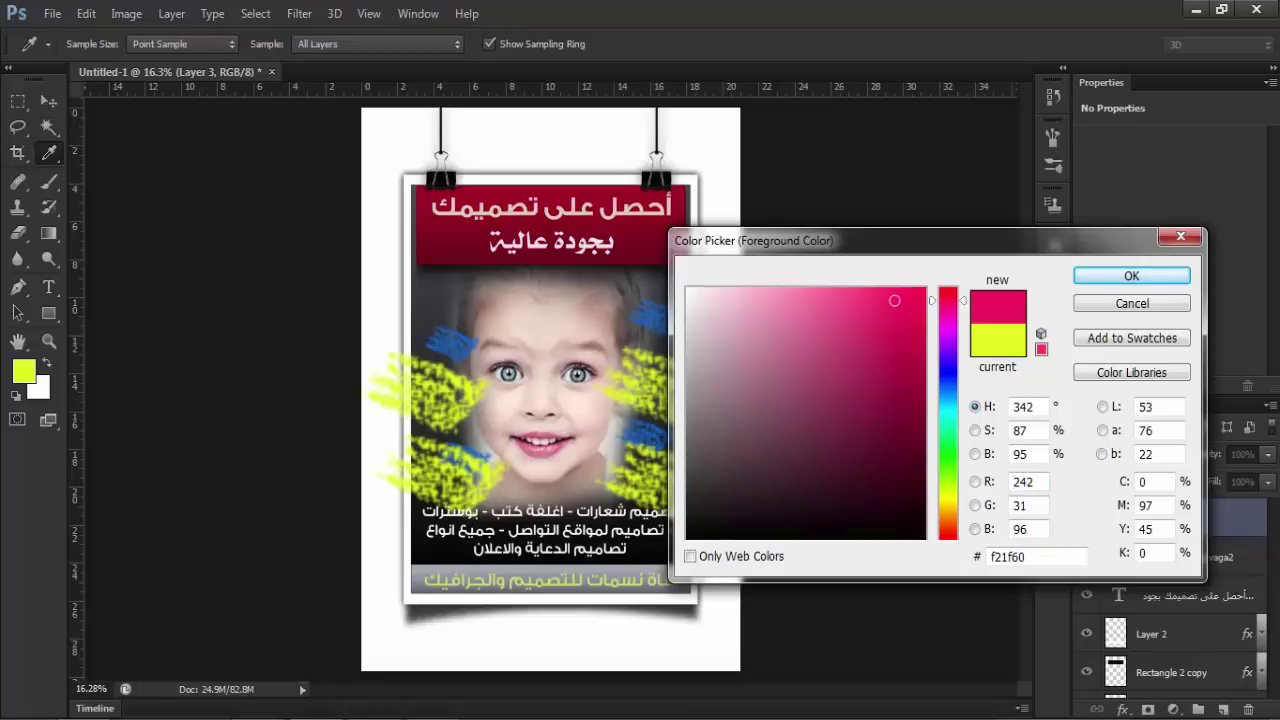
left_click(1131, 275)
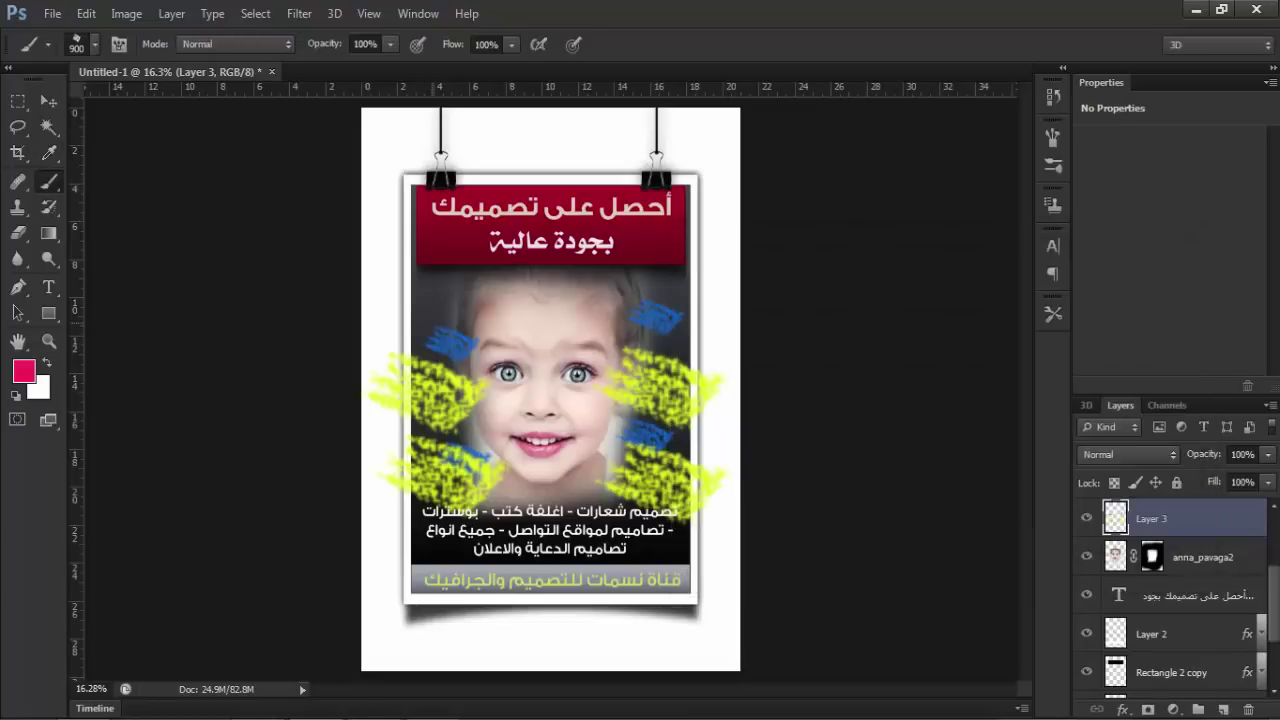
Paint pink strokes right of the eyes, lower right, and upper and lower left of the face.
left_click_drag(470, 305, 385, 312)
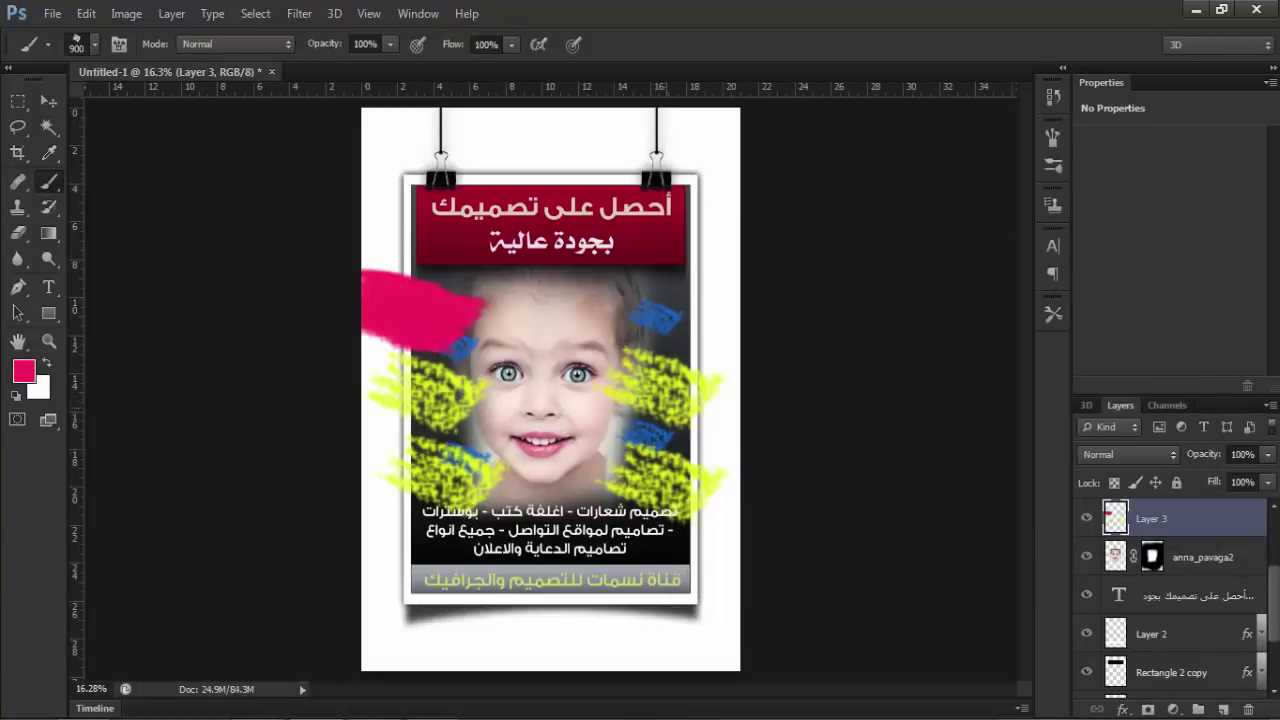
key("ctrl+z")
mouse_move(615, 345)
left_mouse_down()
mouse_move(700, 350)
mouse_move(730, 370)
left_mouse_up()
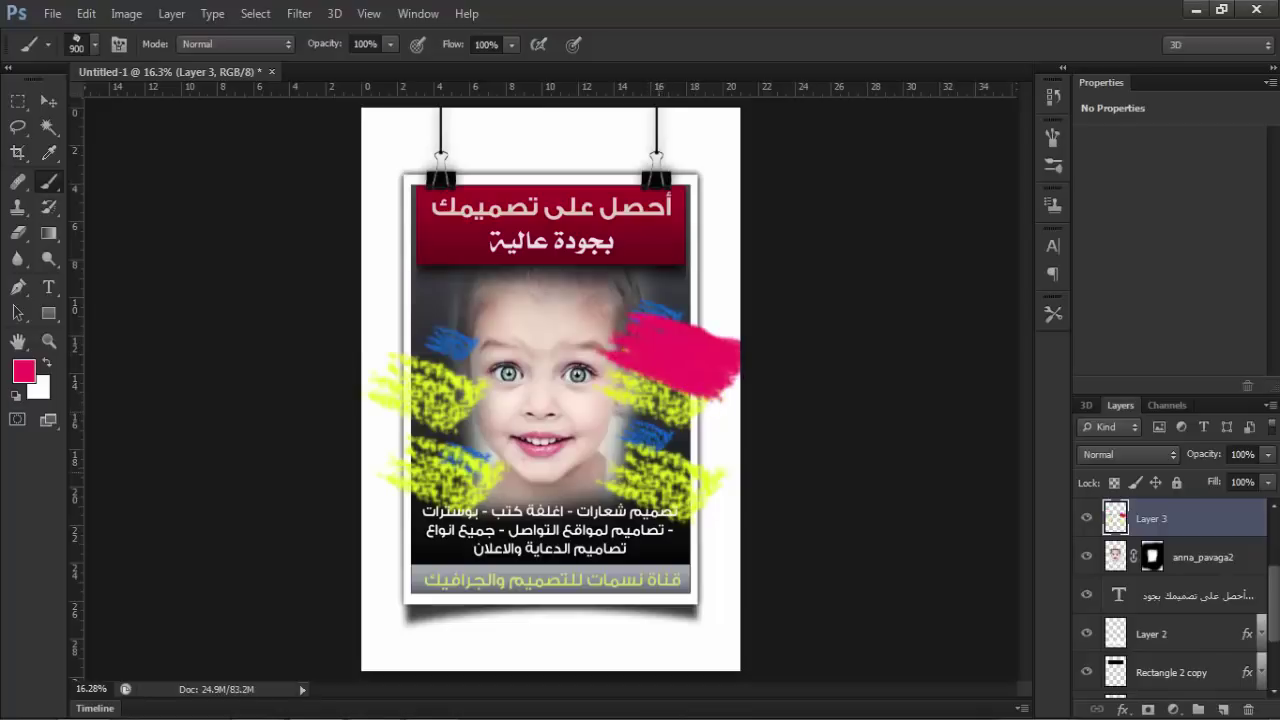
left_click_drag(610, 470, 710, 470)
left_click_drag(480, 430, 370, 415)
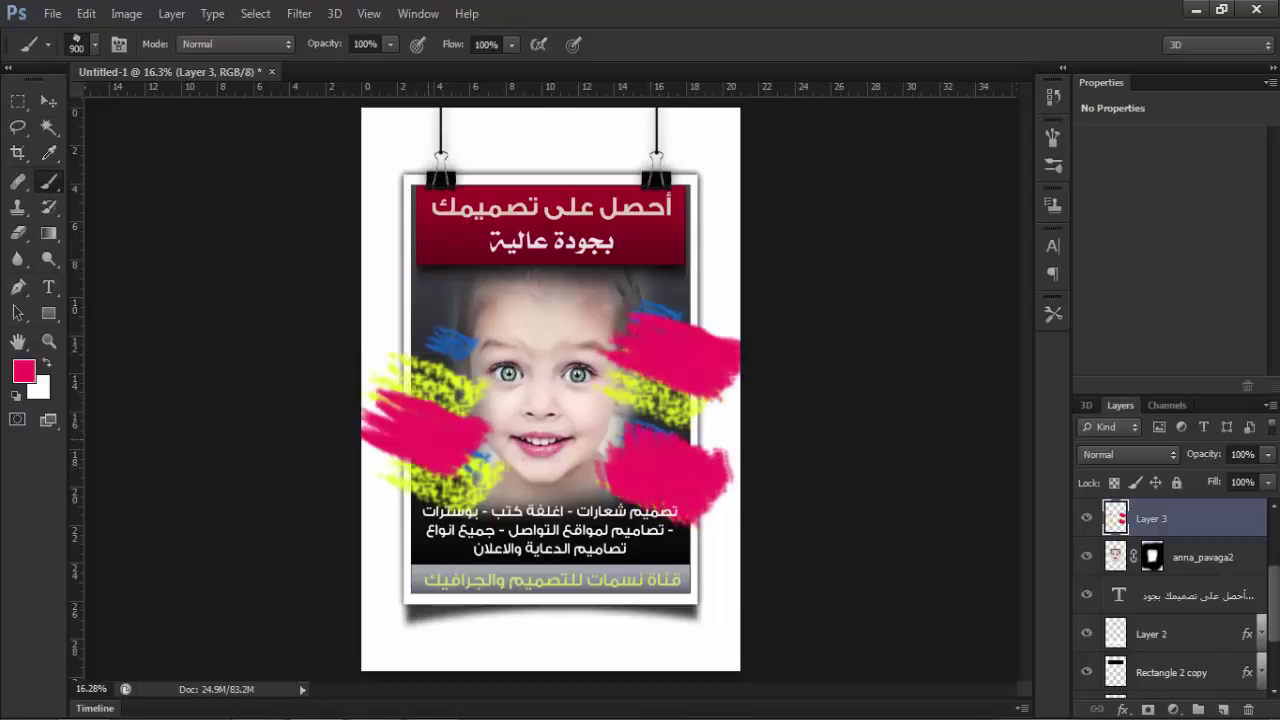
left_click_drag(480, 320, 370, 295)
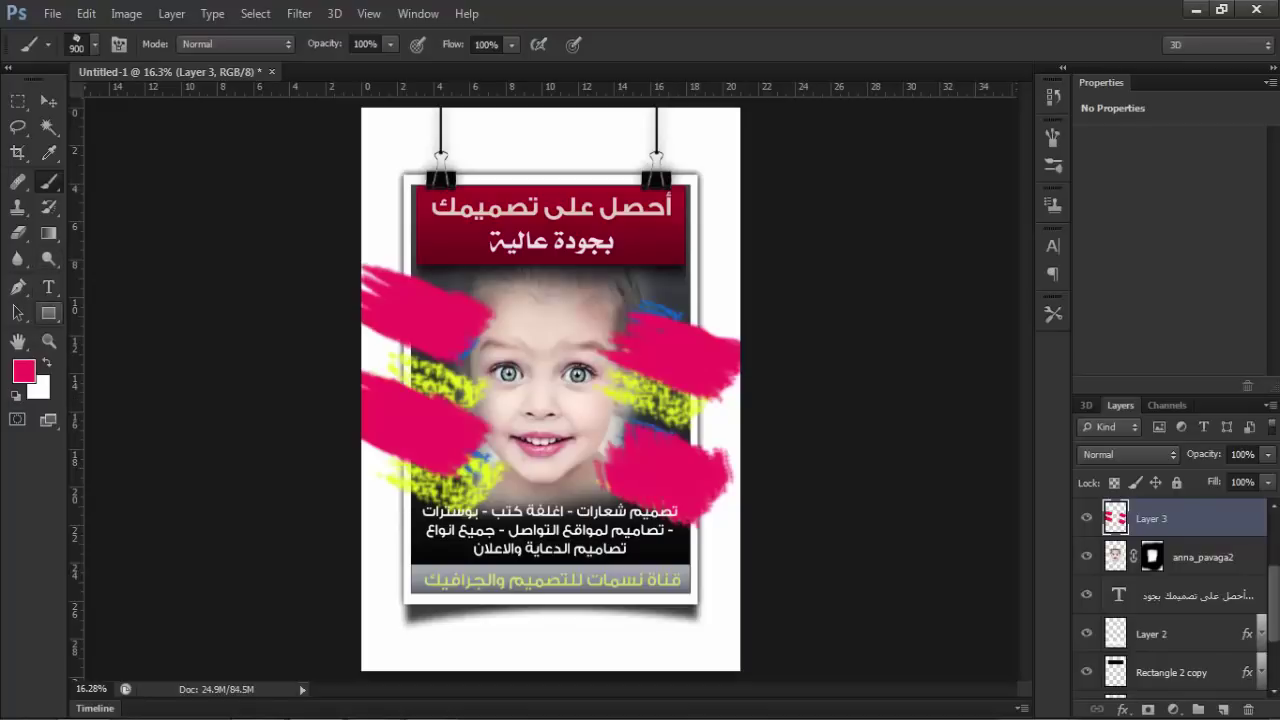
Switch to teal and paint strokes below the chin and above the face on both sides.
left_click(23, 371)
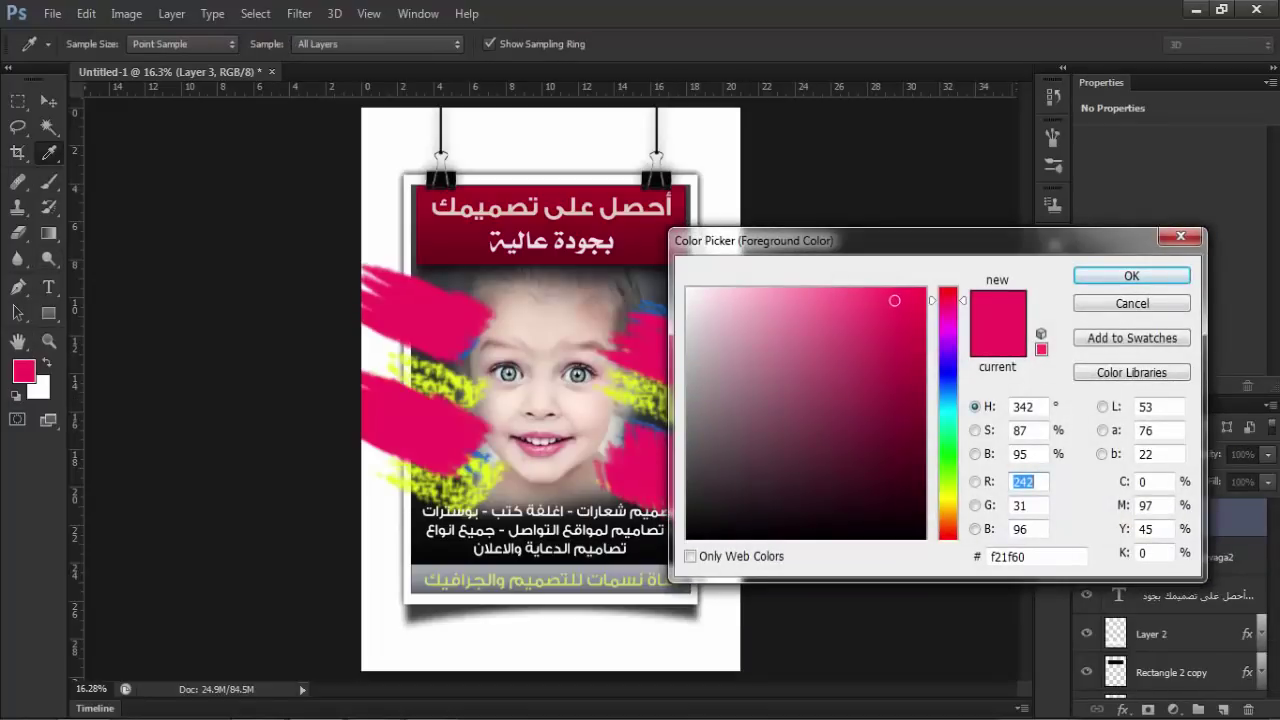
left_click(947, 421)
key("Return")
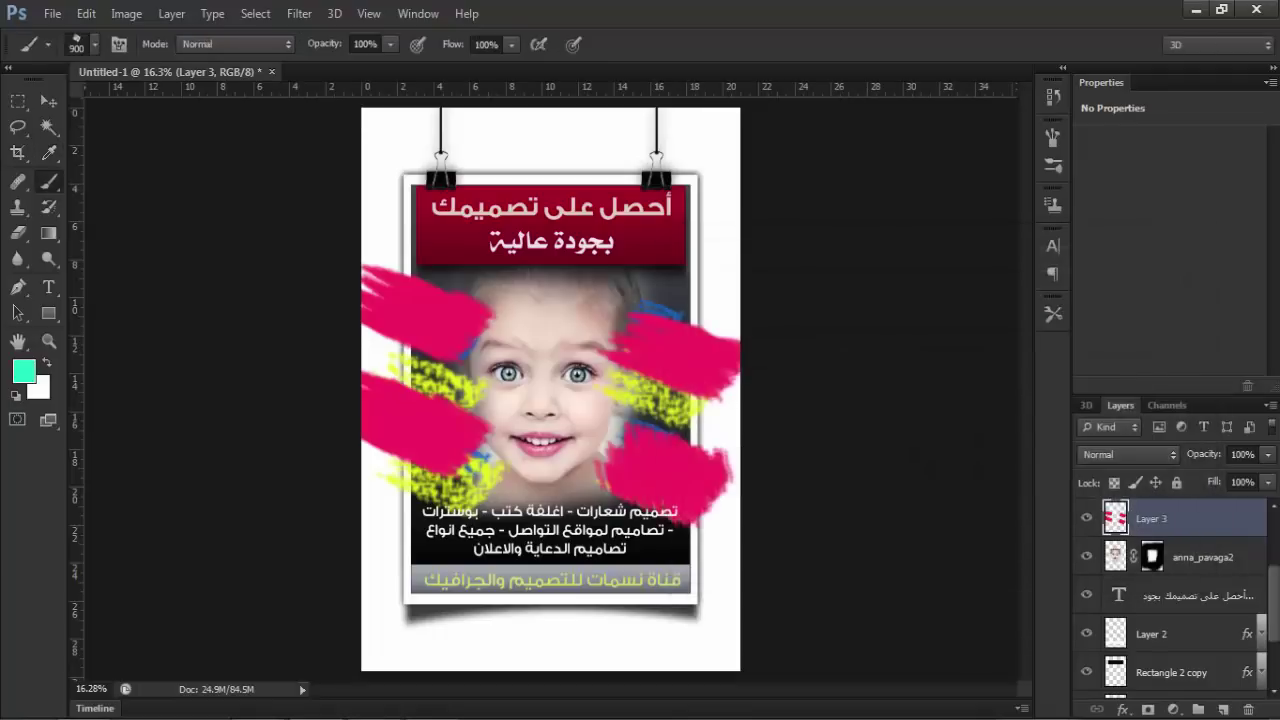
left_click_drag(505, 520, 615, 505)
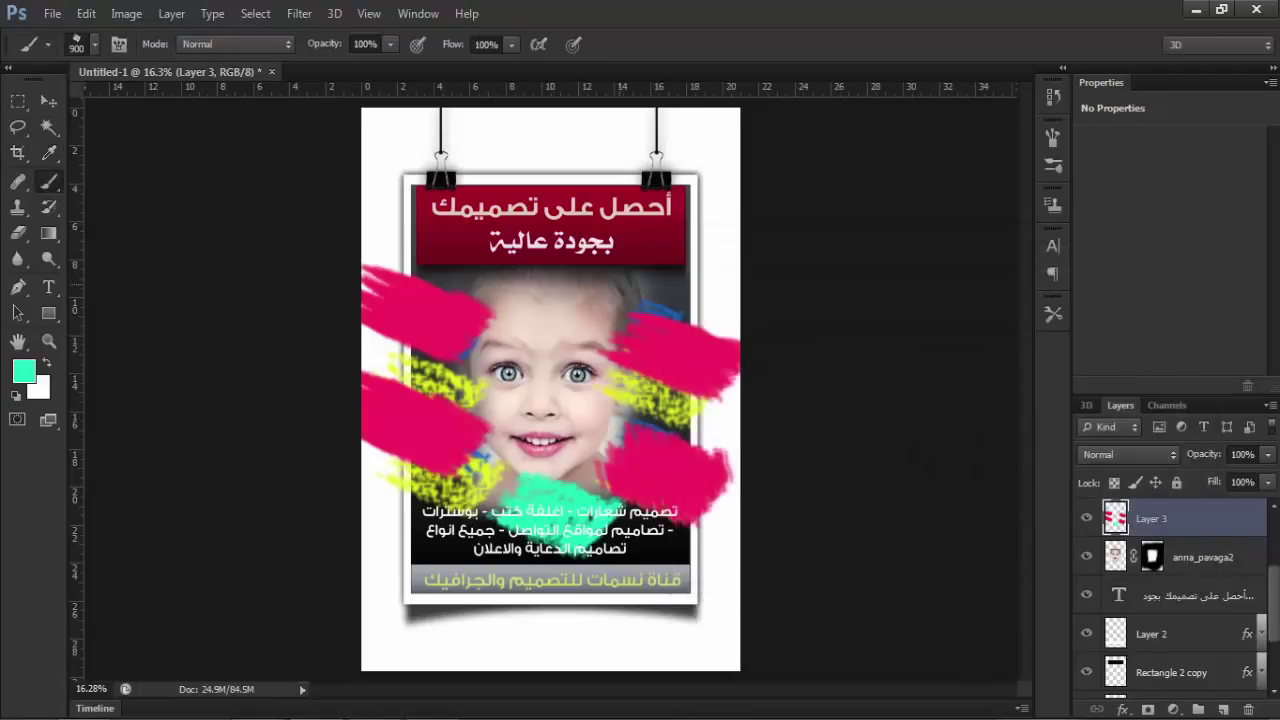
left_click_drag(580, 265, 660, 290)
left_click_drag(430, 265, 510, 295)
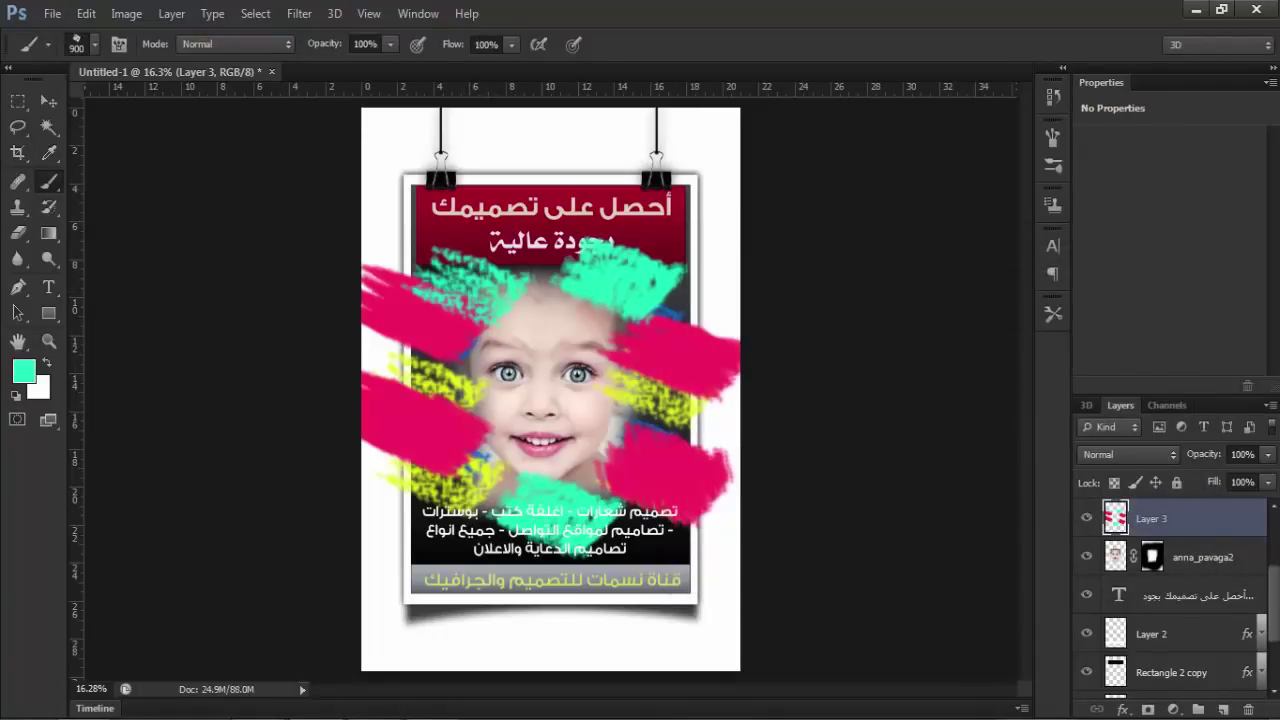
key("z")
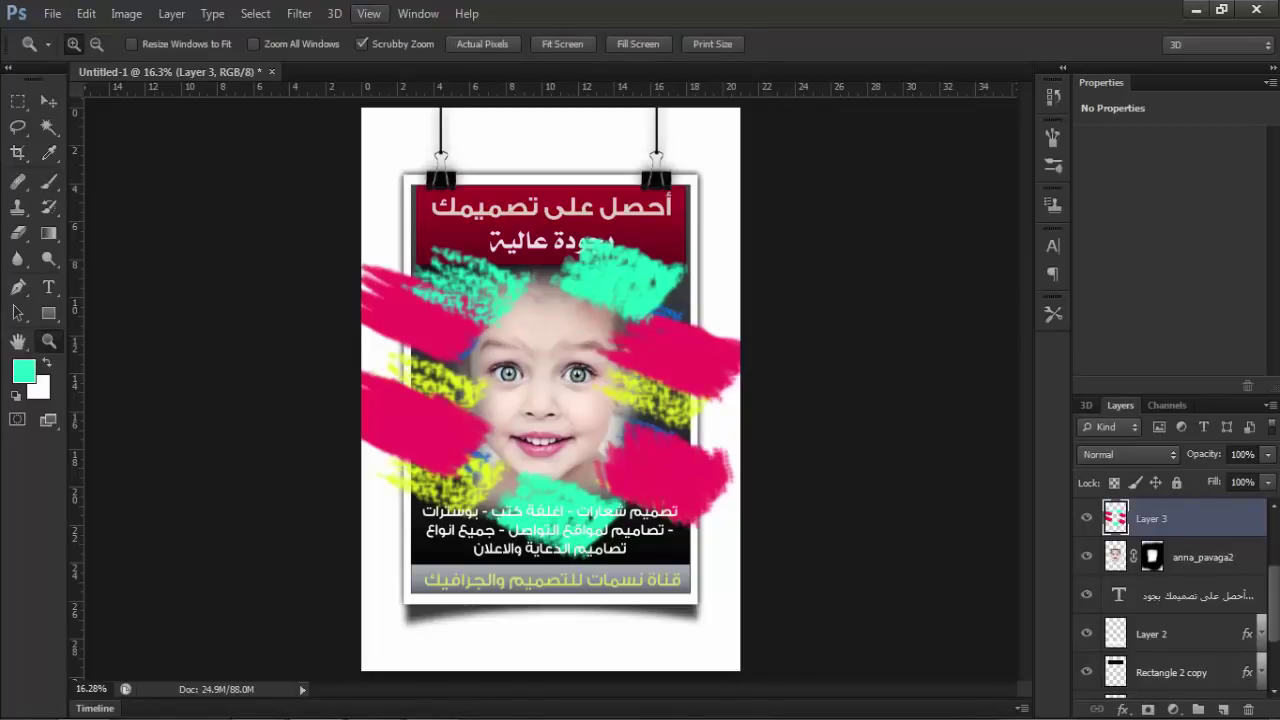
left_click(299, 13)
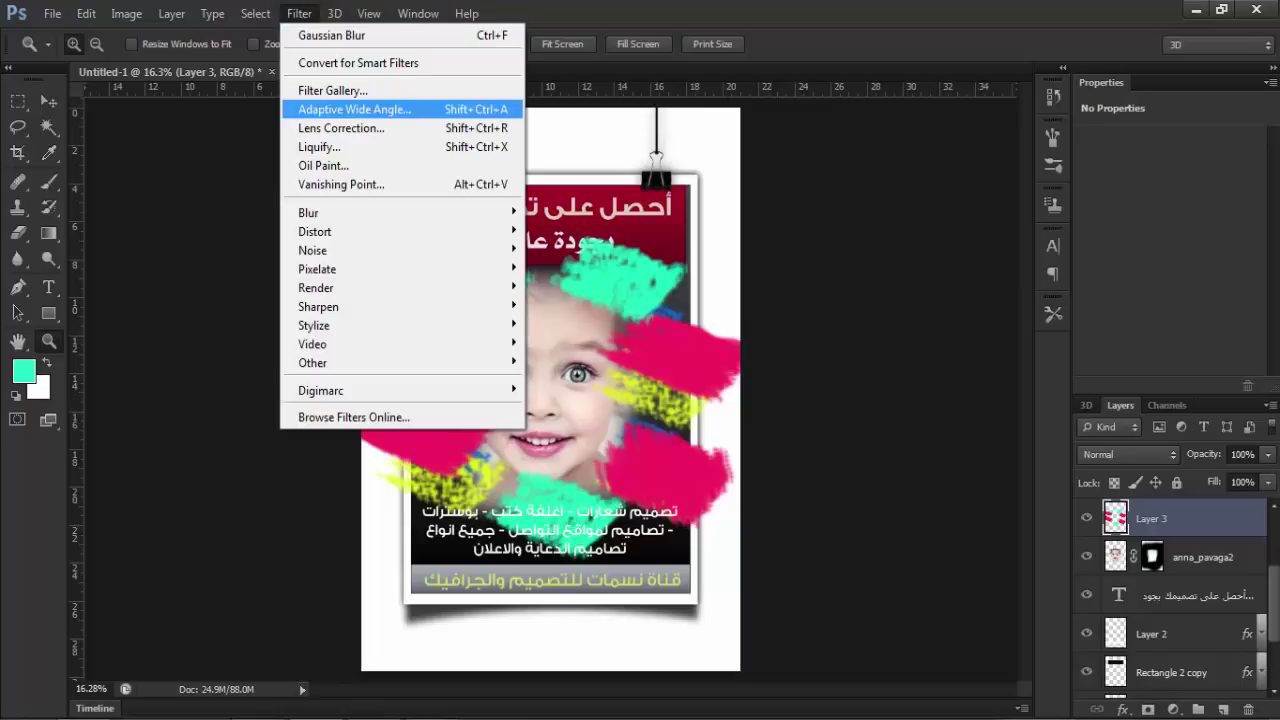
key("Escape")
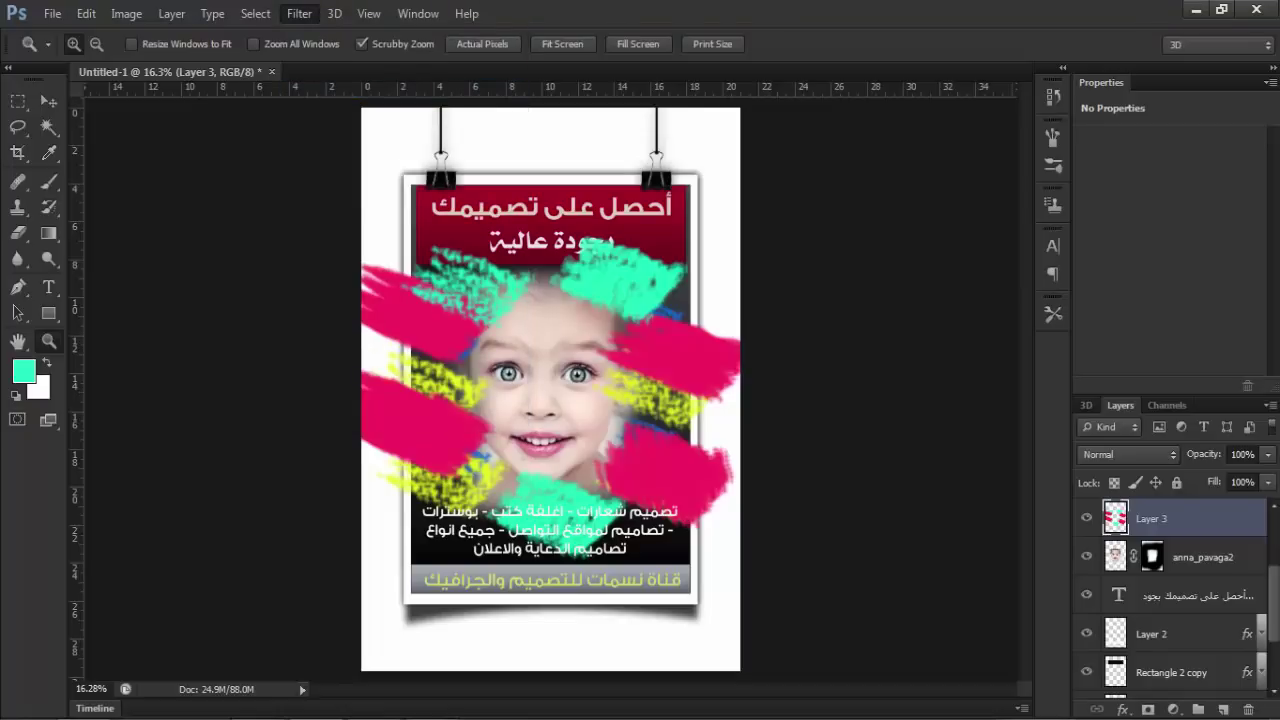
key("ctrl+alt+f")
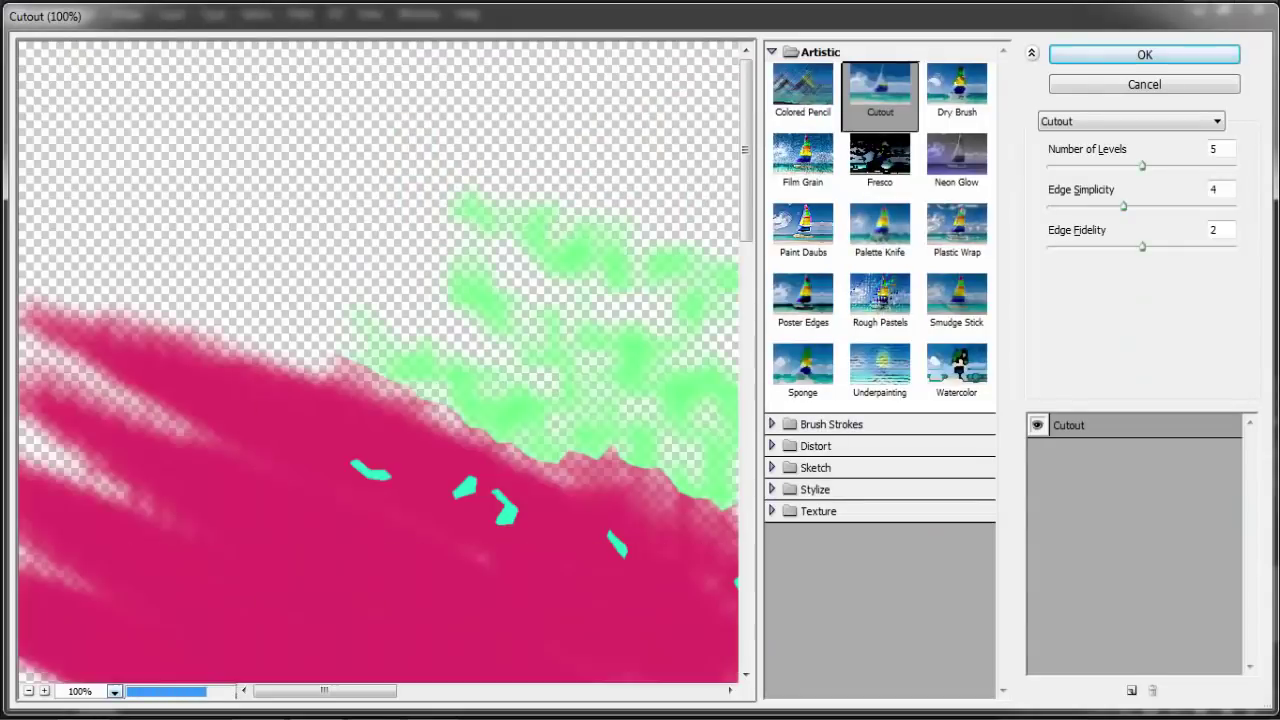
left_click(114, 691)
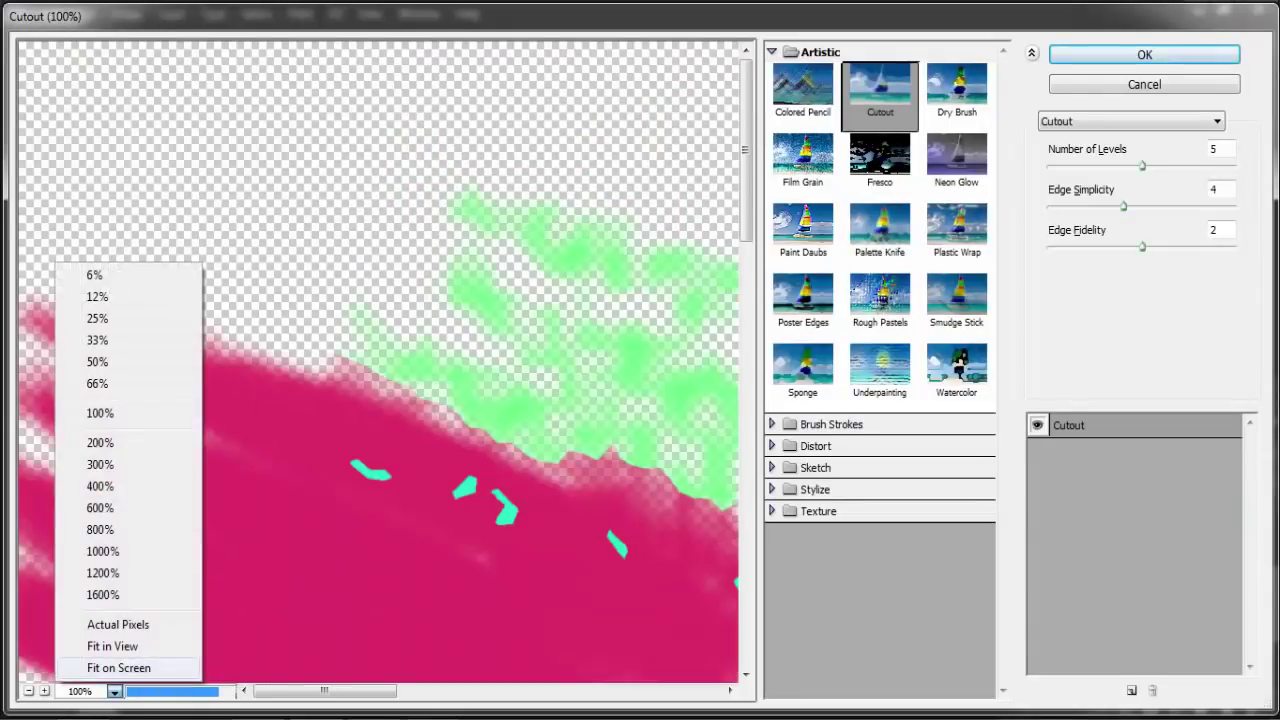
left_click(118, 667)
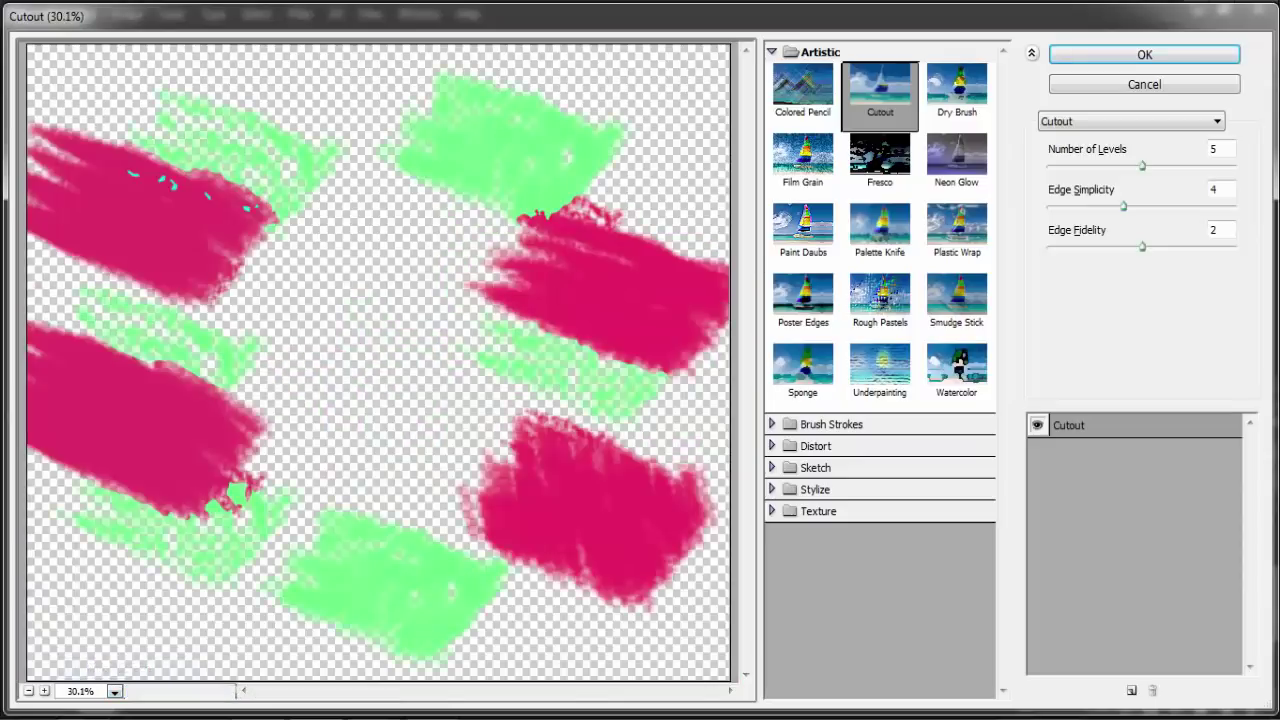
left_click(956, 160)
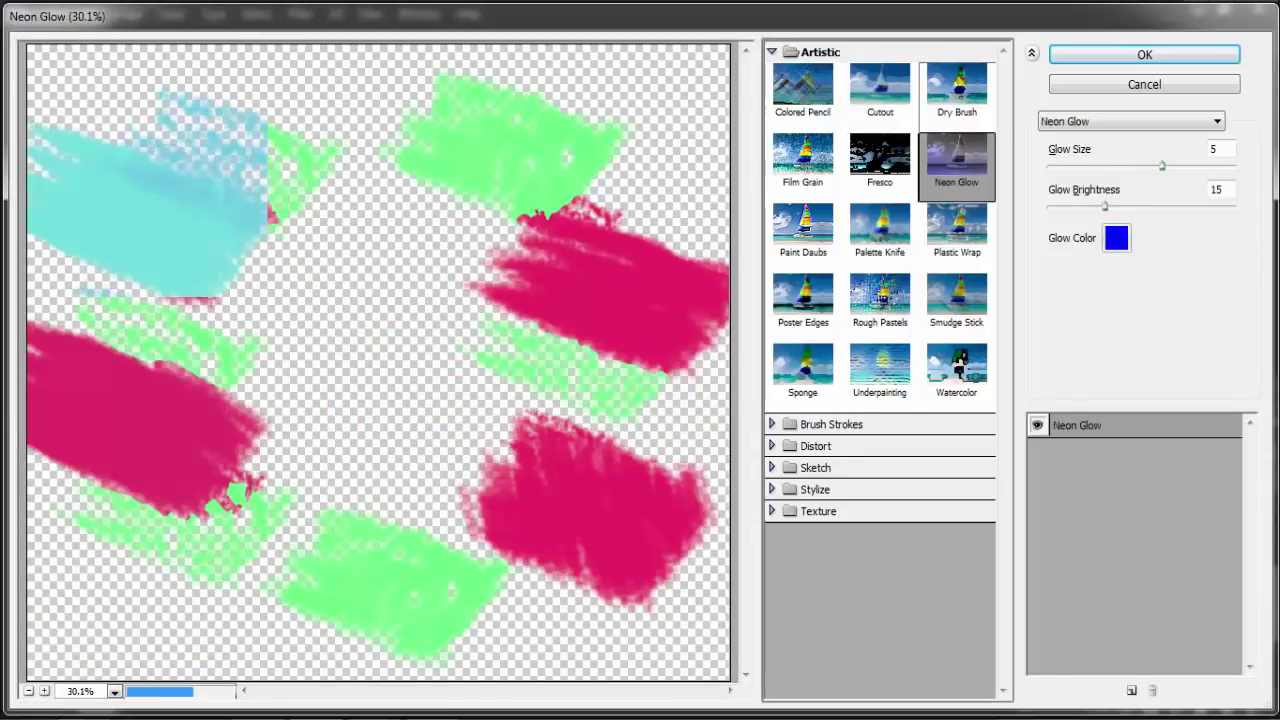
left_click(956, 90)
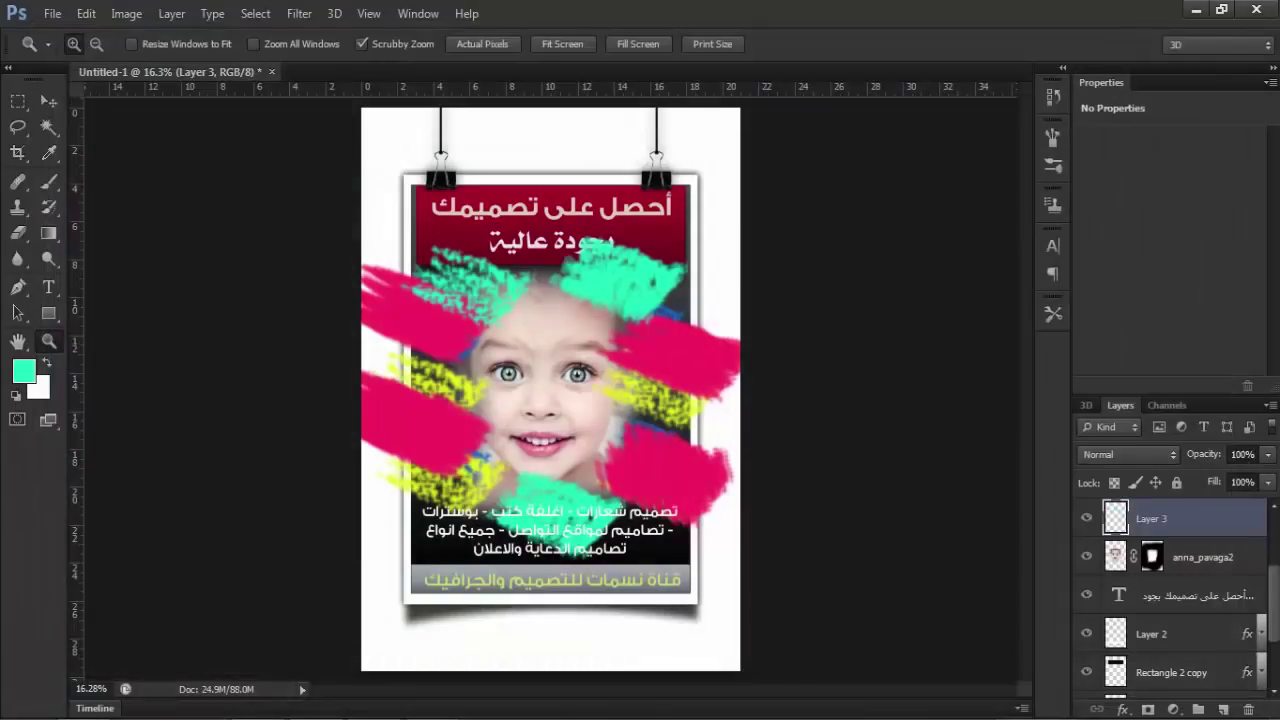
Preview several blend modes on Layer 3 and settle on Soft Light, viewing the poster at 25%.
left_click(1128, 454)
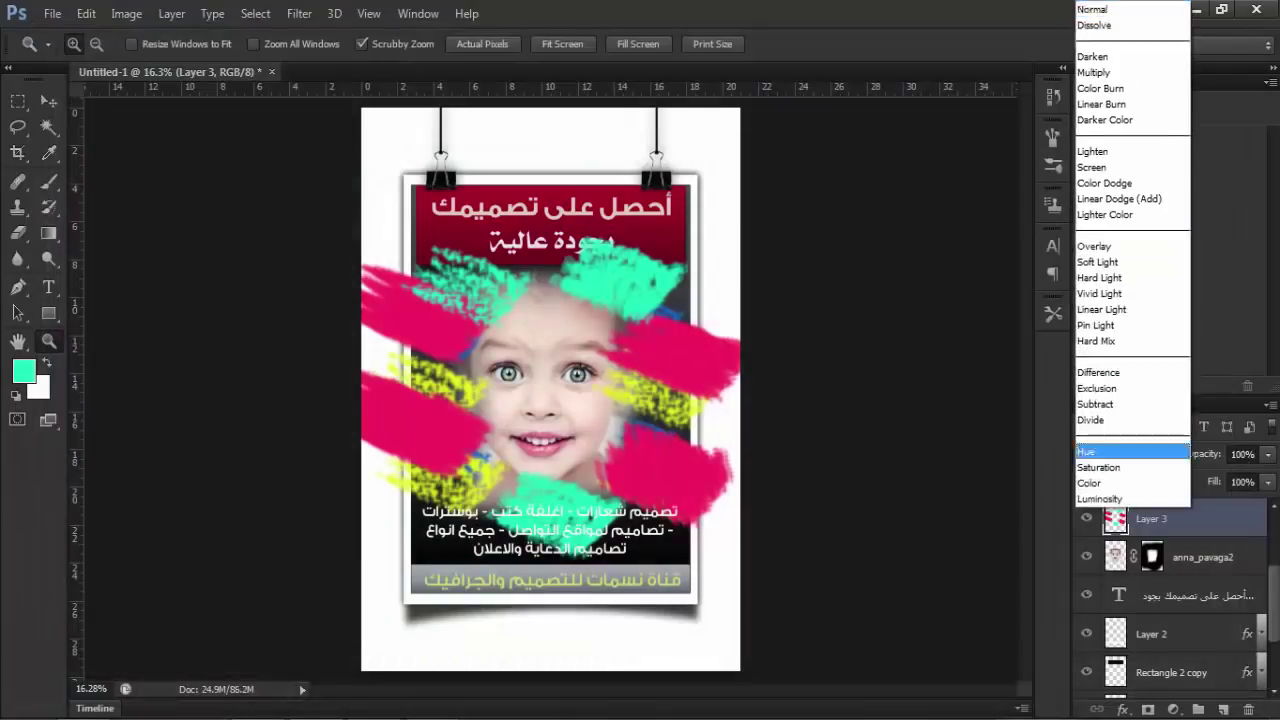
left_click(1100, 477)
key("Up")
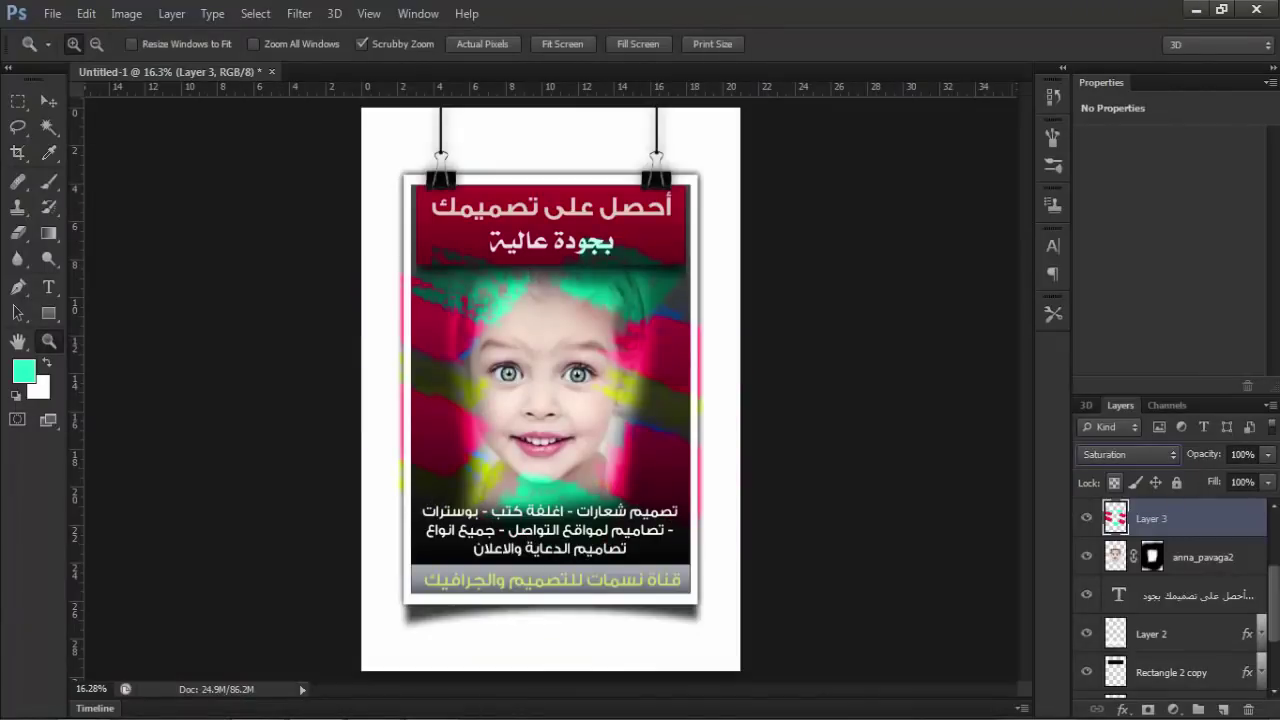
key("Up")
key("Up")
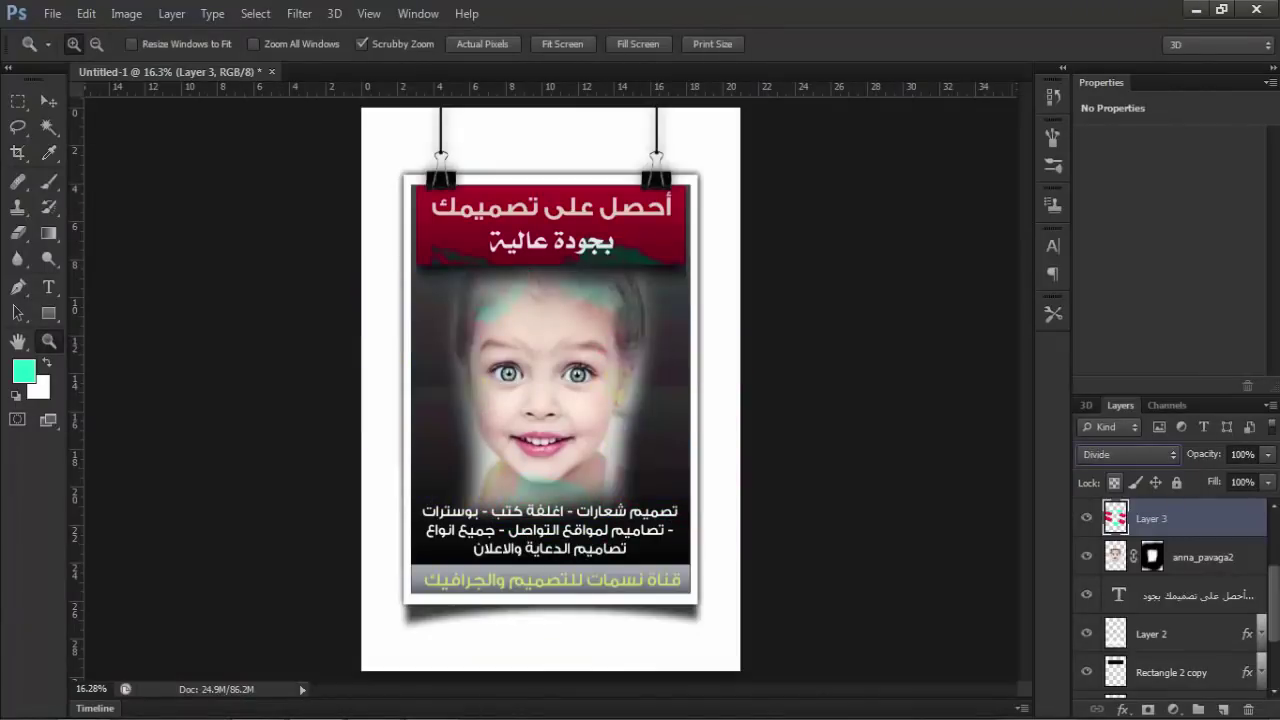
key("Up")
key("Up")
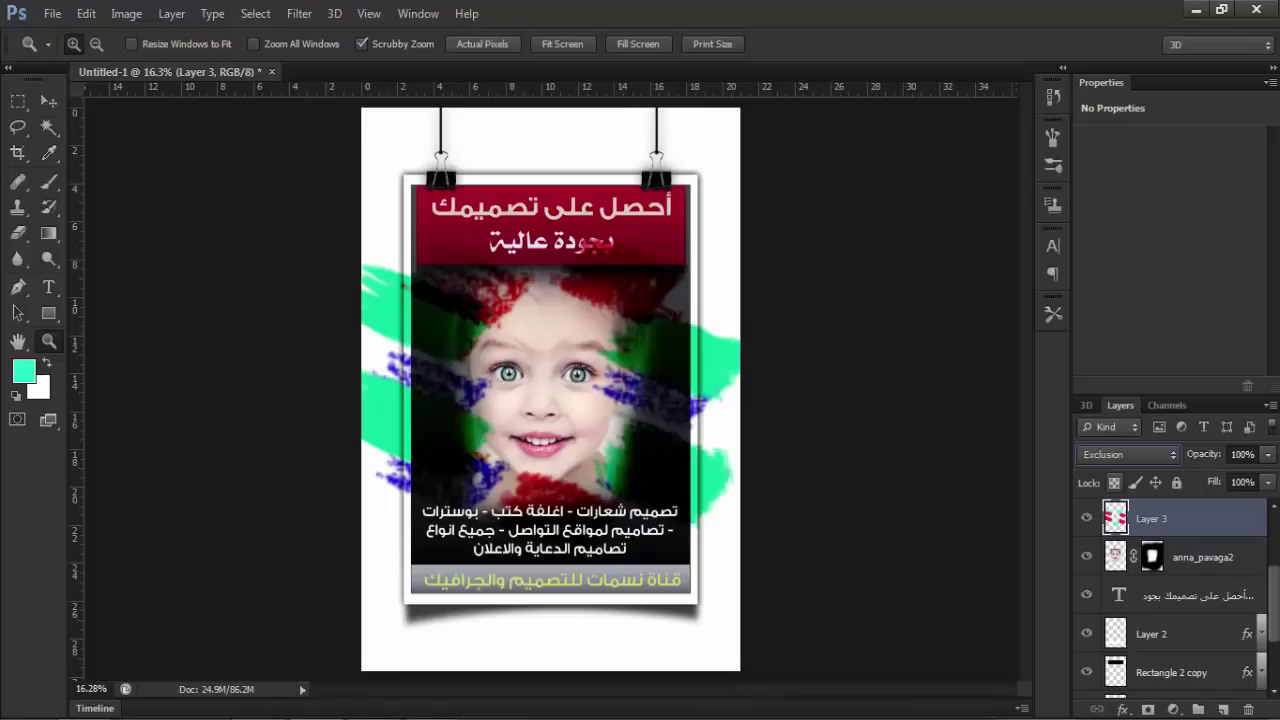
key("Up")
key("Up")
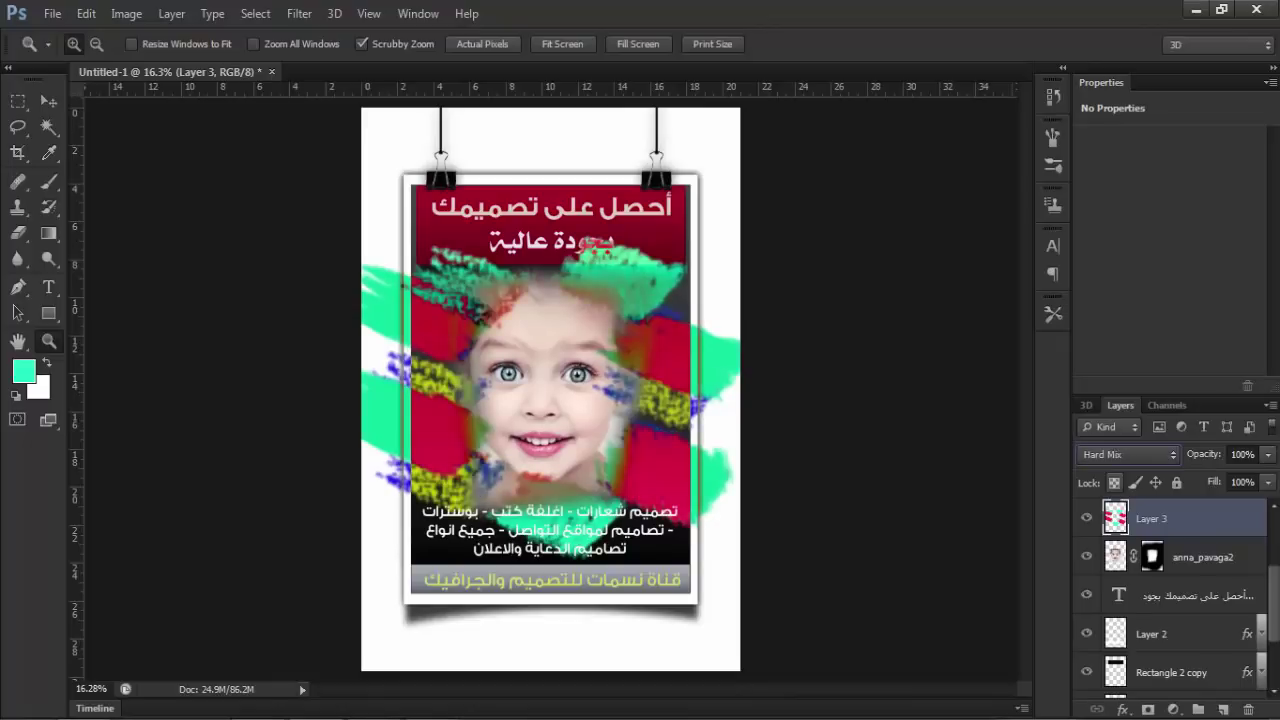
key("Up")
key("Up")
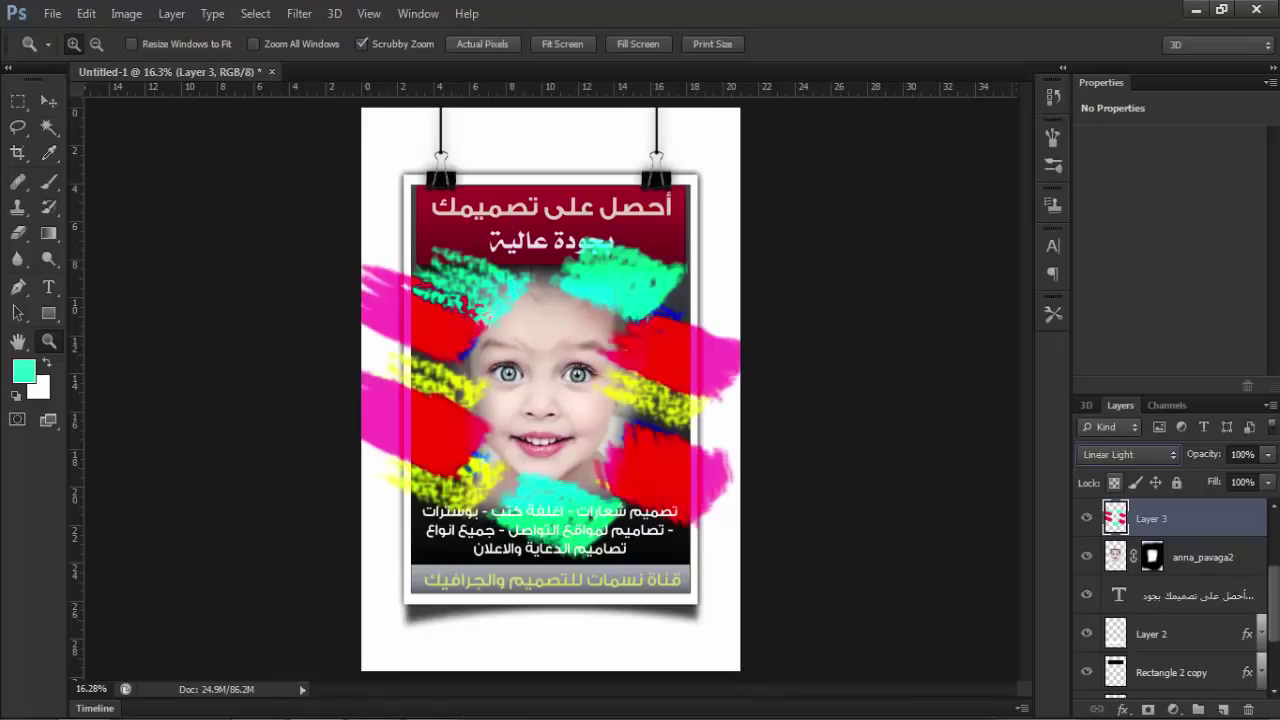
key("Up")
key("Up")
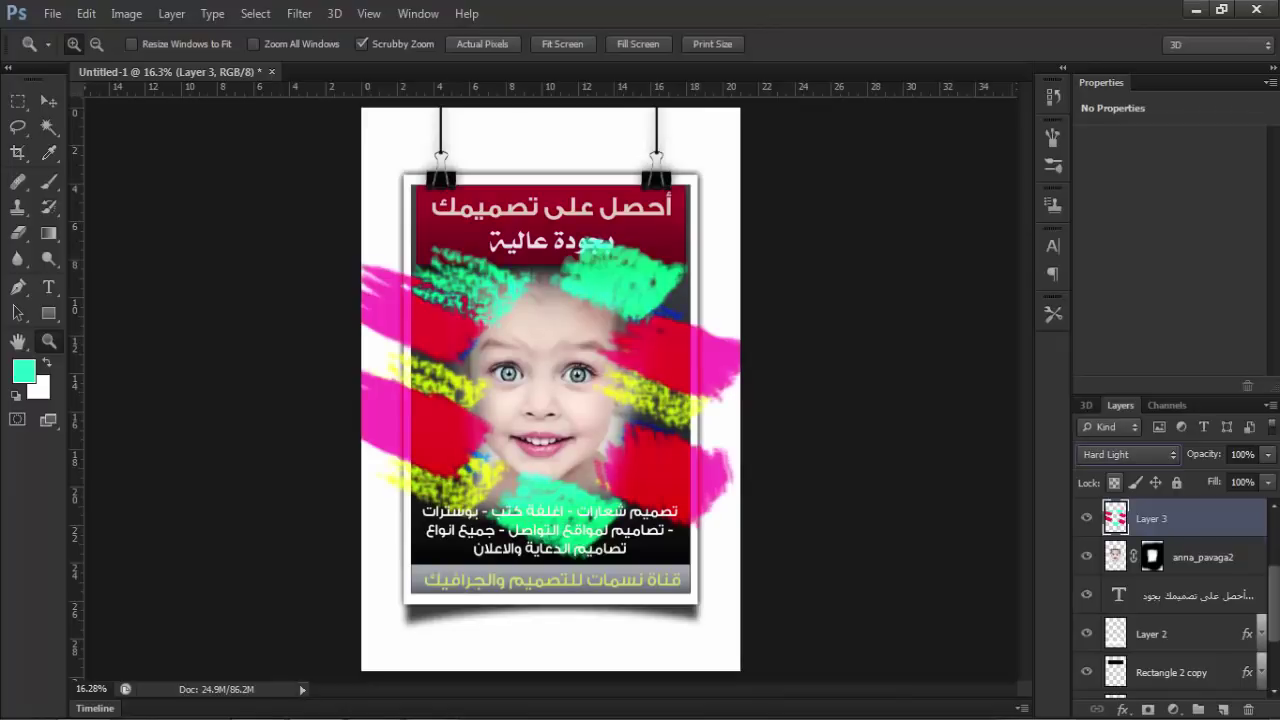
key("Up")
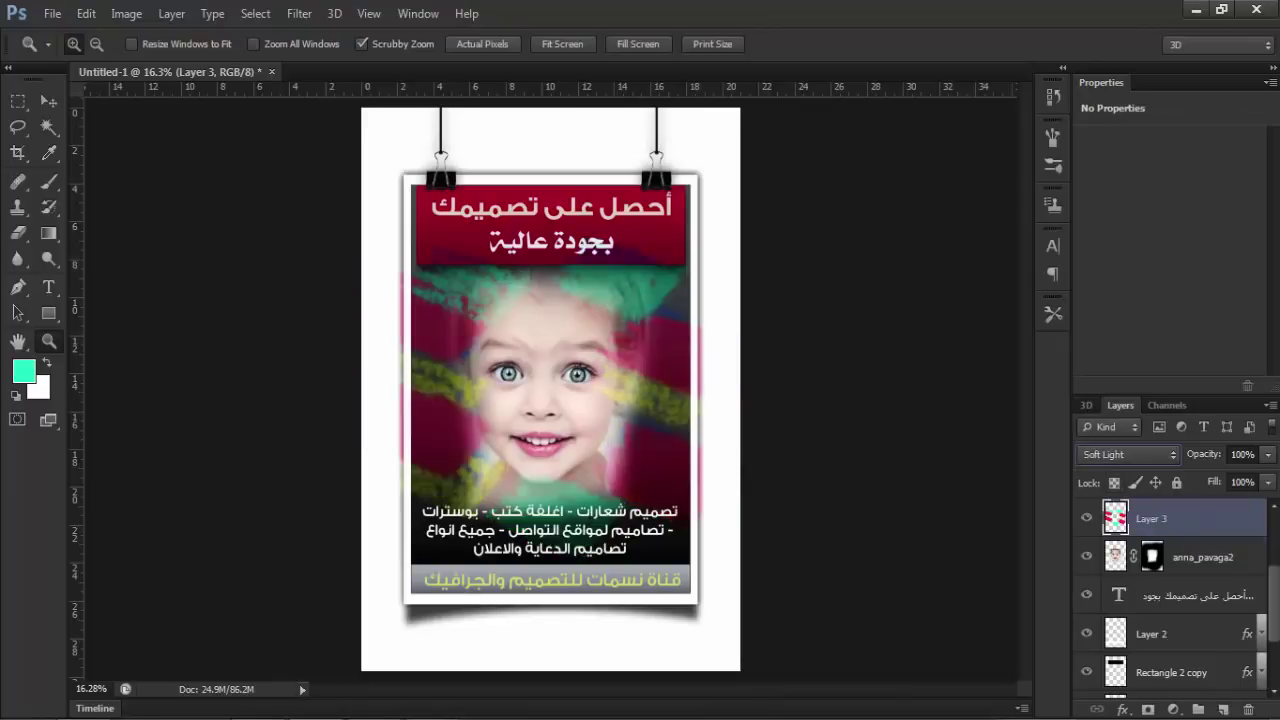
left_click(614, 423)
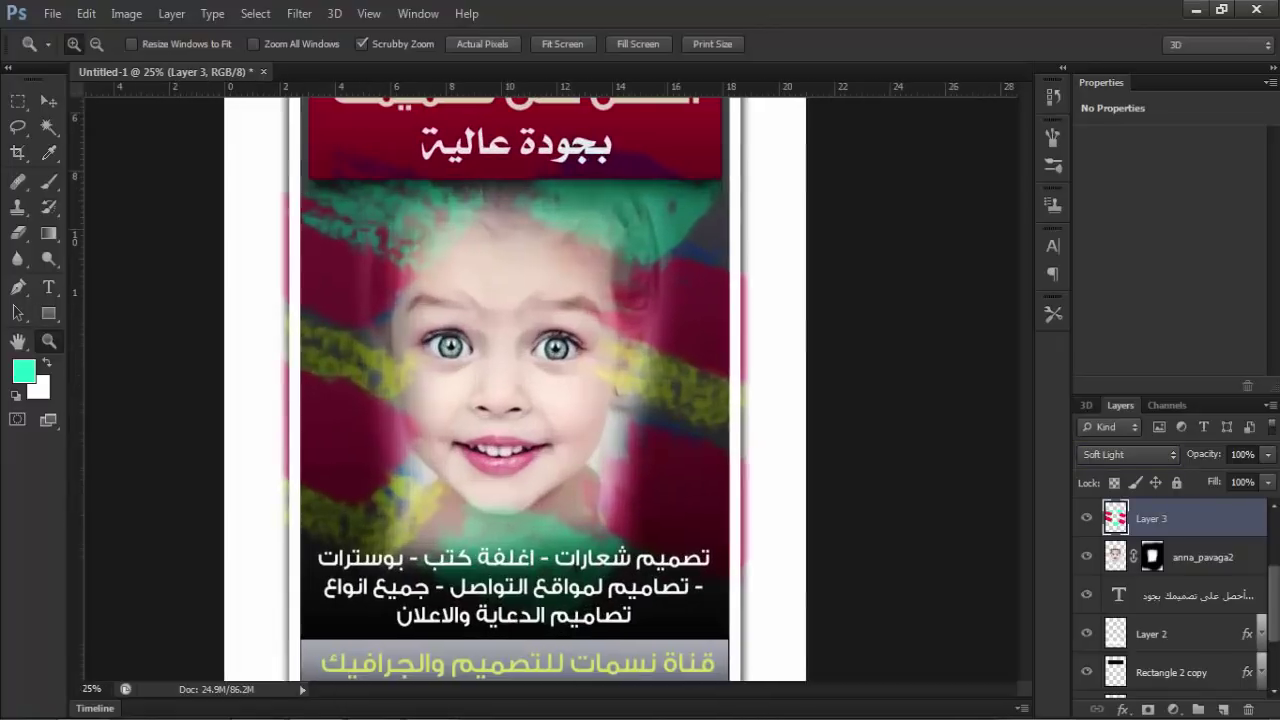
Add a layer mask to Layer 3 and paint out the strokes along the poster's left and right edges.
left_click(1148, 709)
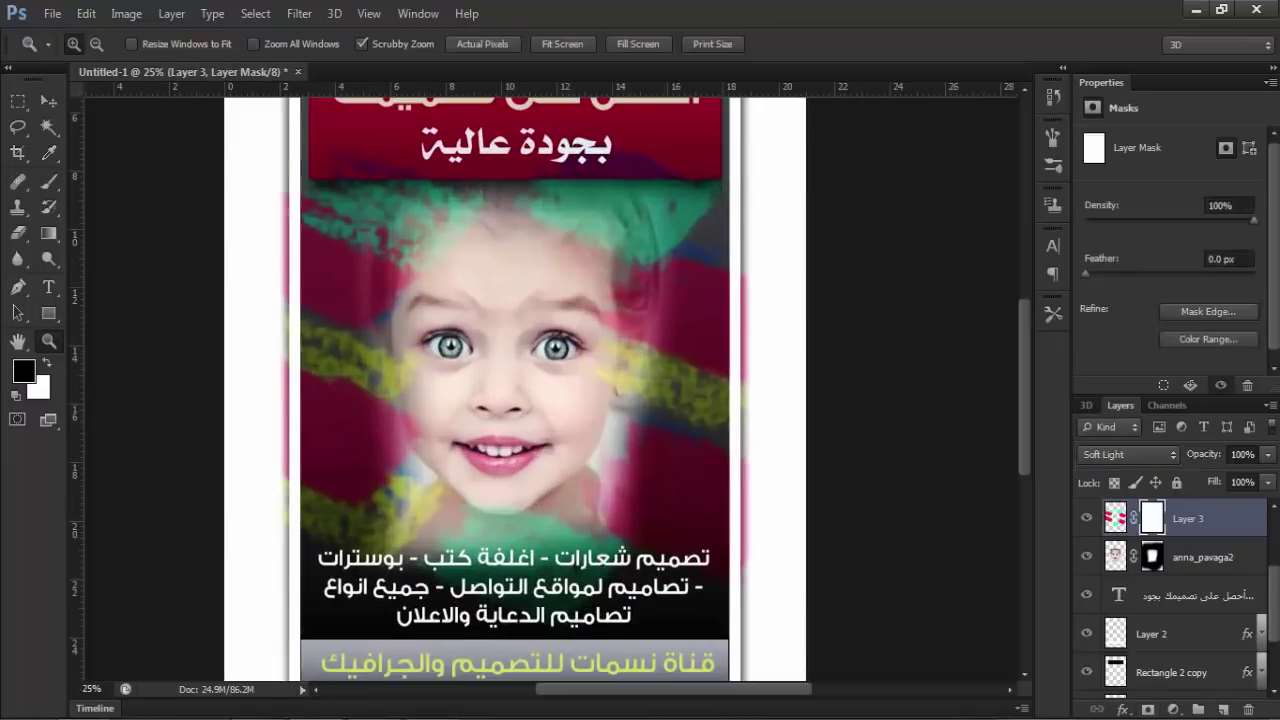
key("b")
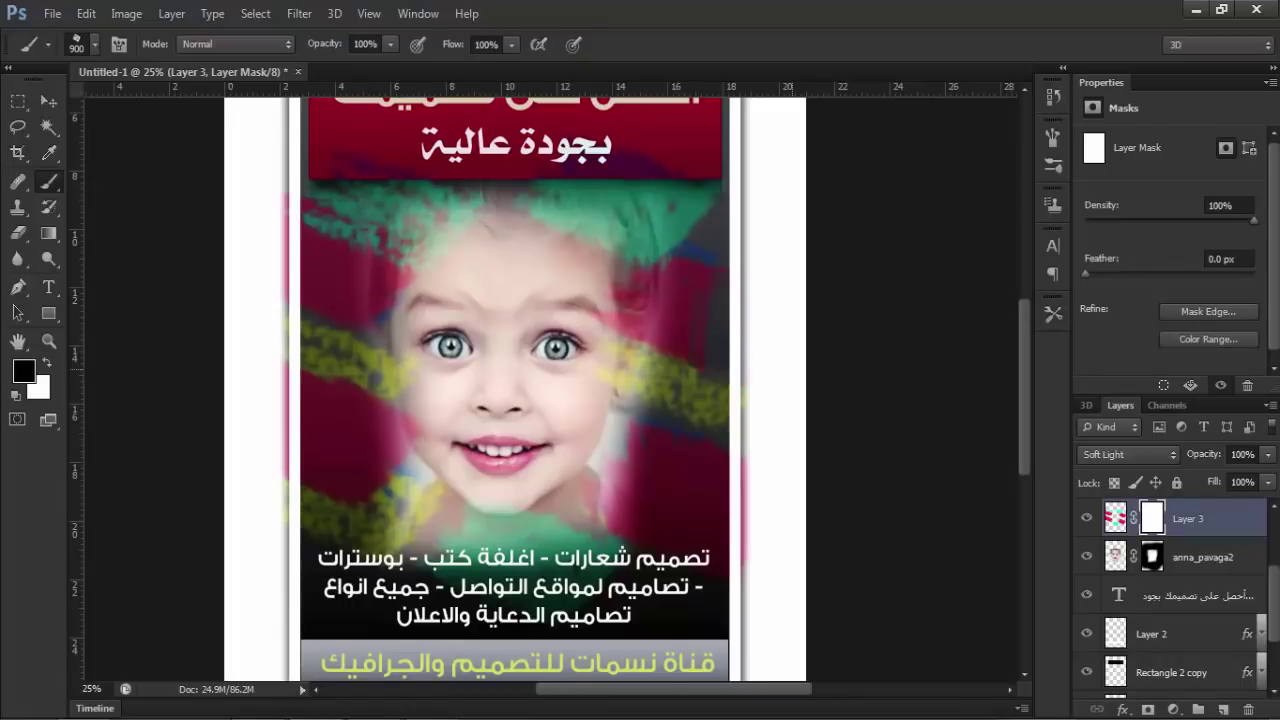
left_click_drag(790, 380, 790, 575)
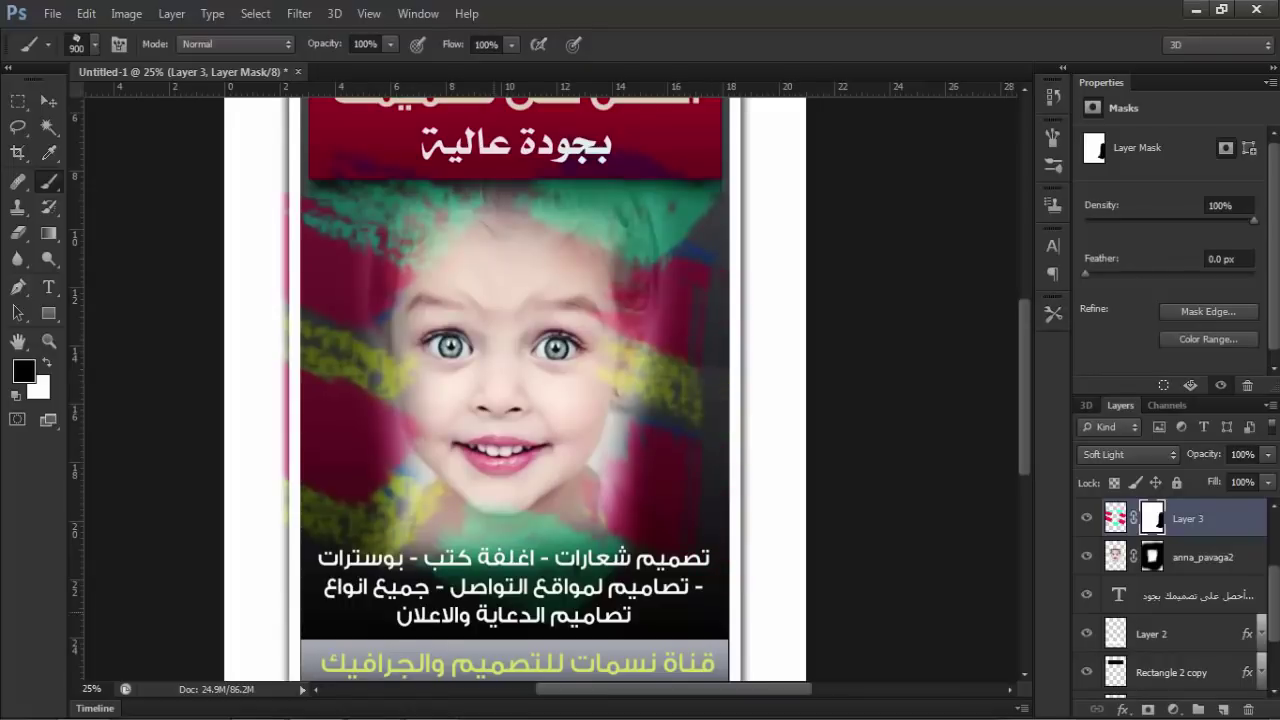
left_click_drag(240, 525, 240, 200)
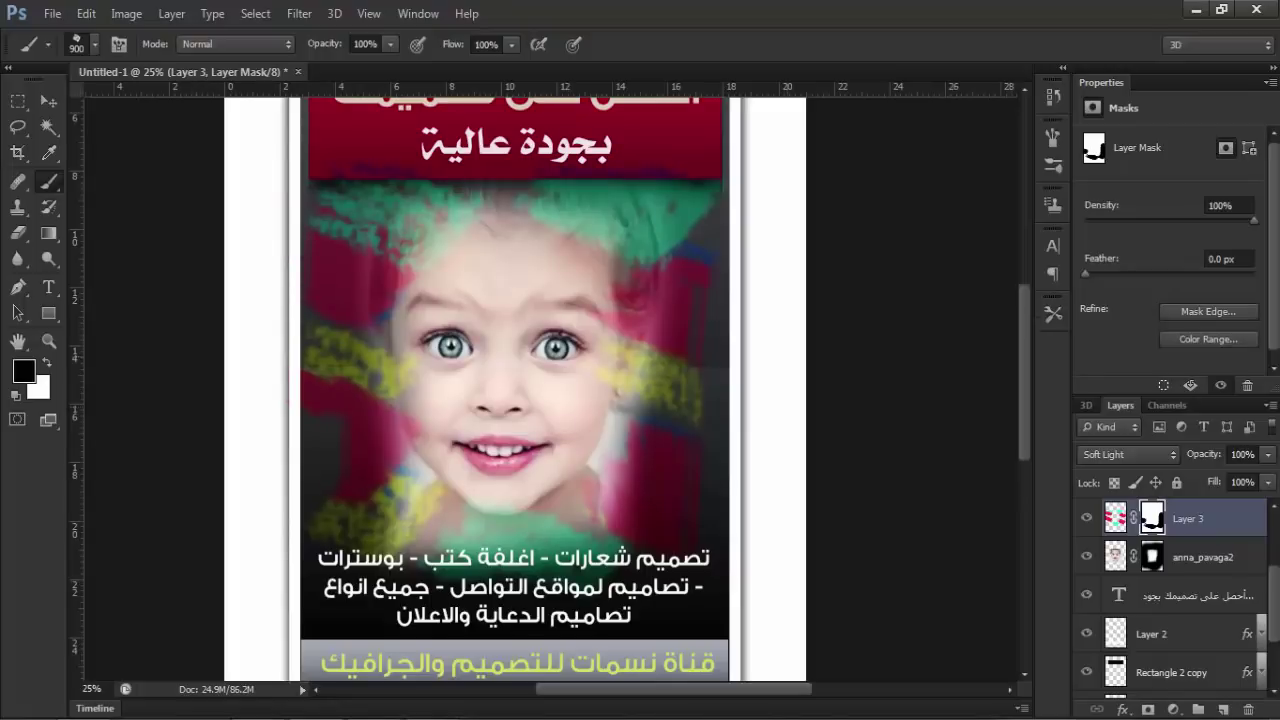
Mask the coloured tint off the forehead, cheek, eye, hair, chin and neck.
scroll(515, 390, "up", 2)
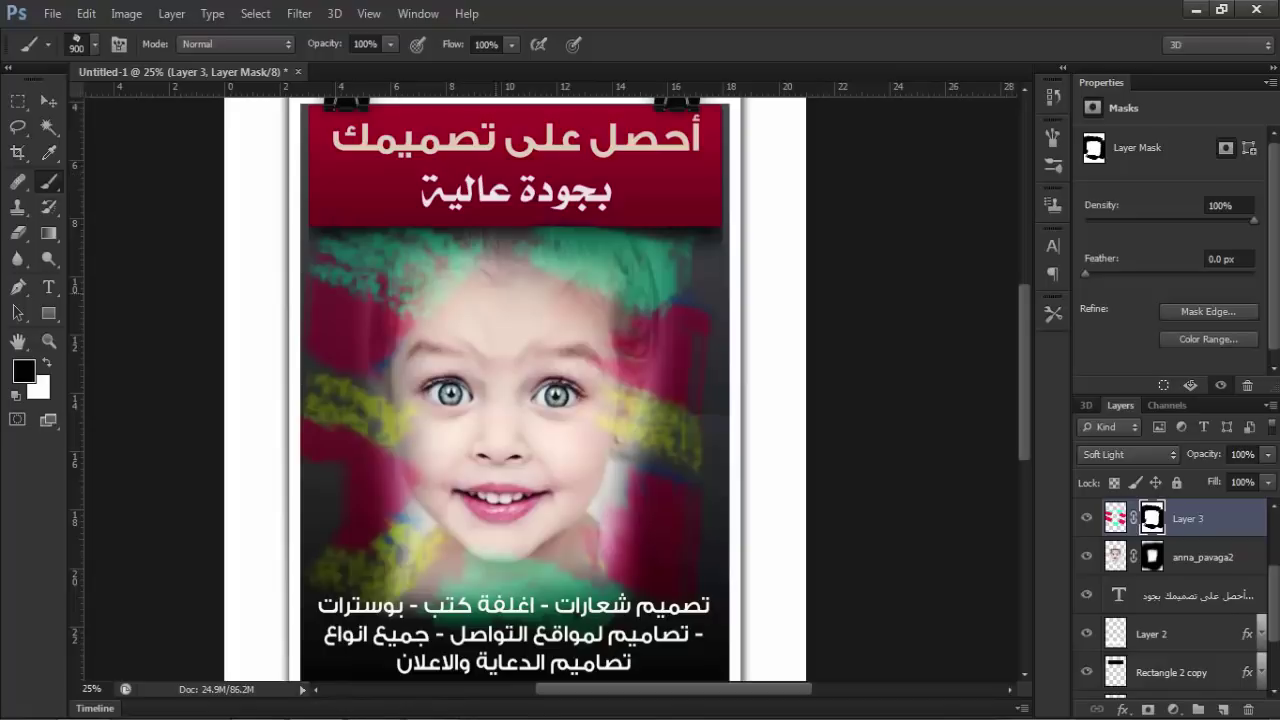
left_click(462, 265)
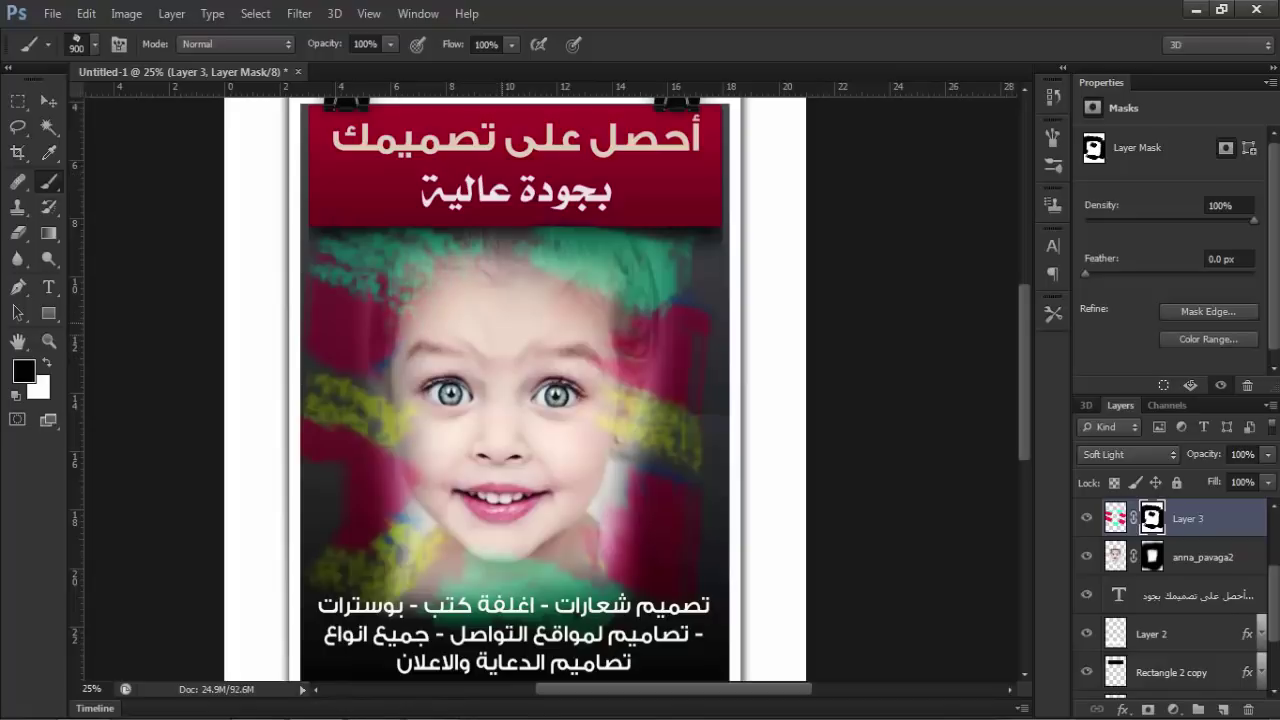
left_click(605, 362)
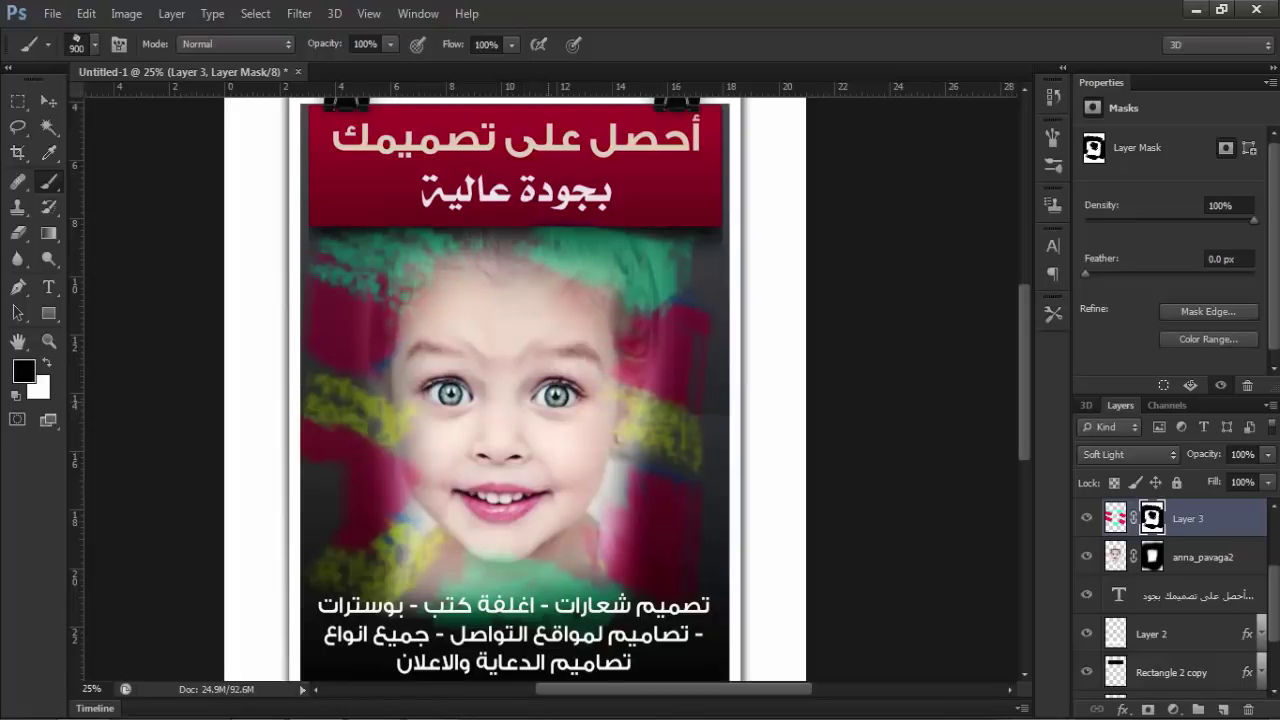
left_click(627, 368)
mouse_move(645, 290)
left_mouse_down()
mouse_move(530, 250)
mouse_move(400, 278)
left_mouse_up()
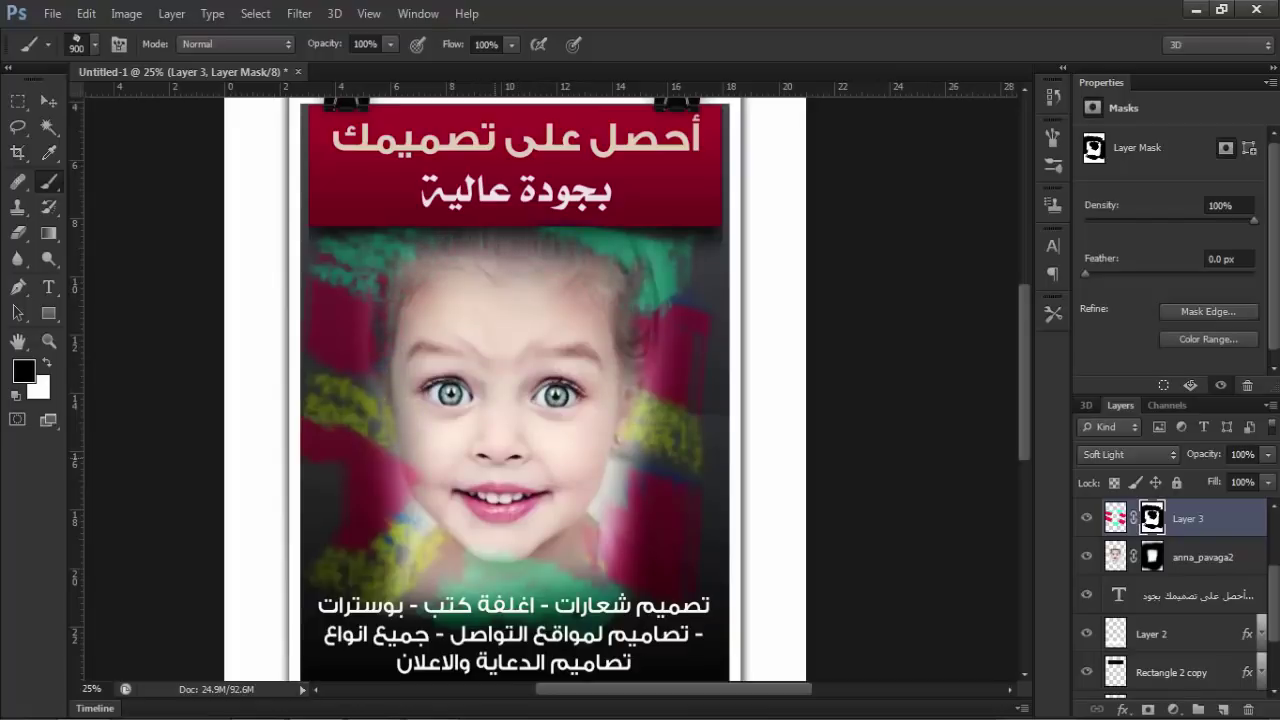
left_click_drag(636, 250, 545, 245)
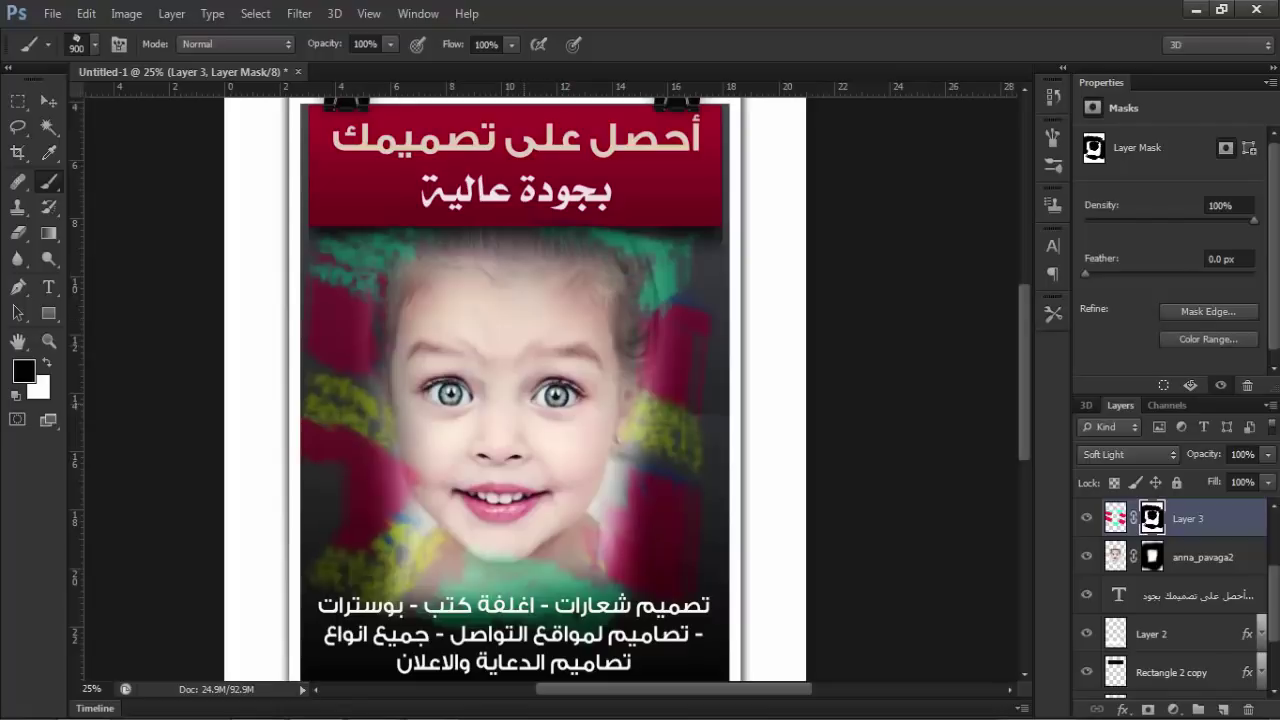
left_click_drag(520, 590, 400, 535)
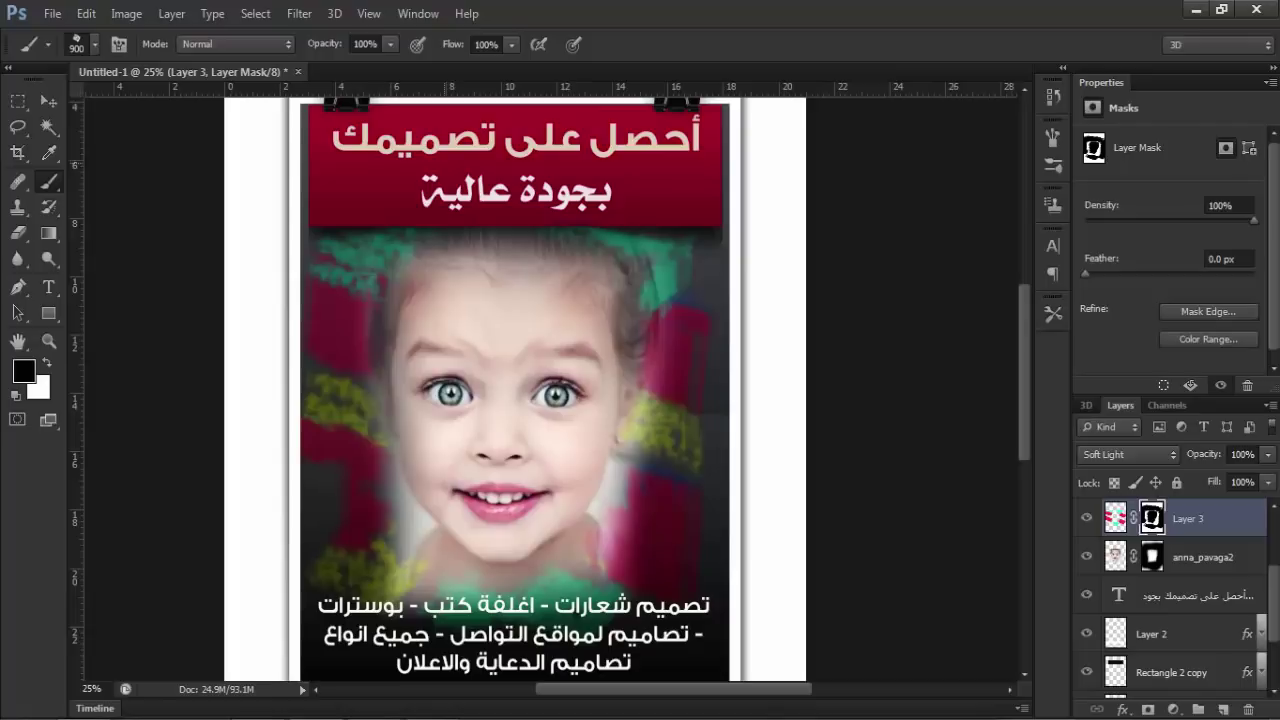
scroll(549, 390, "down", 2)
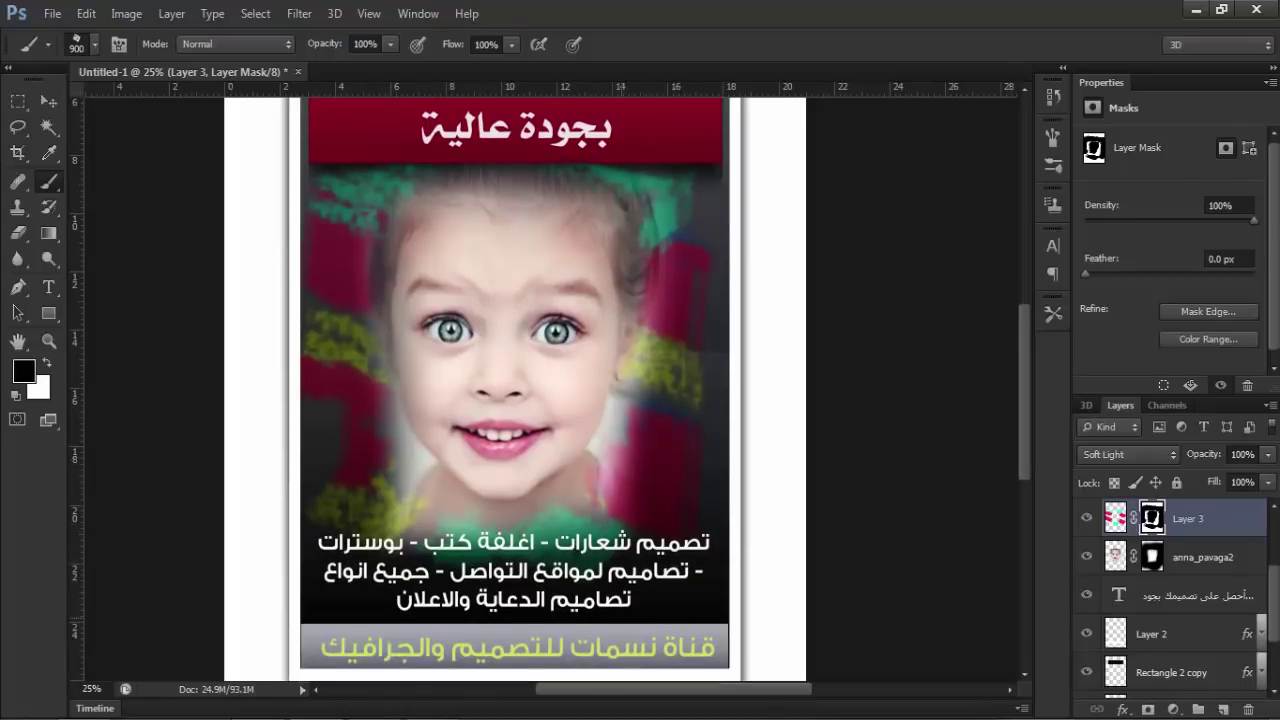
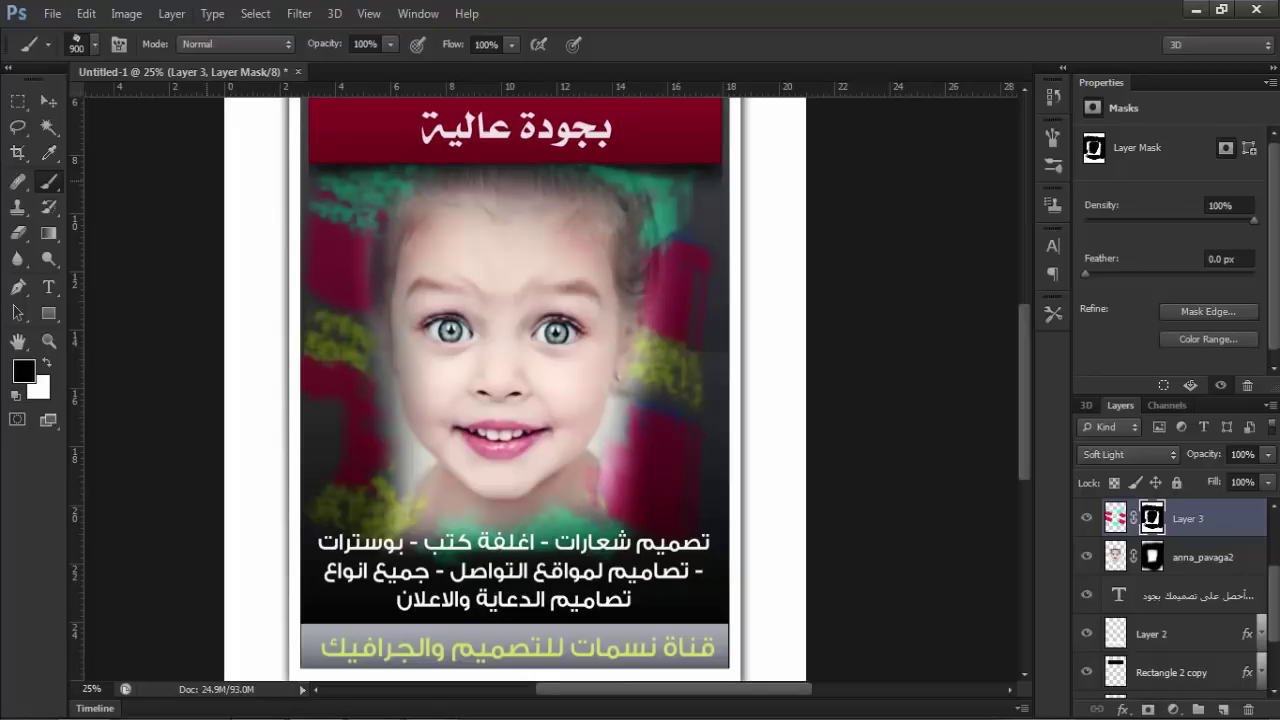
Zoom out to fit the poster and confirm Layer 3's opacity at 100%.
scroll(550, 390, "down", 3)
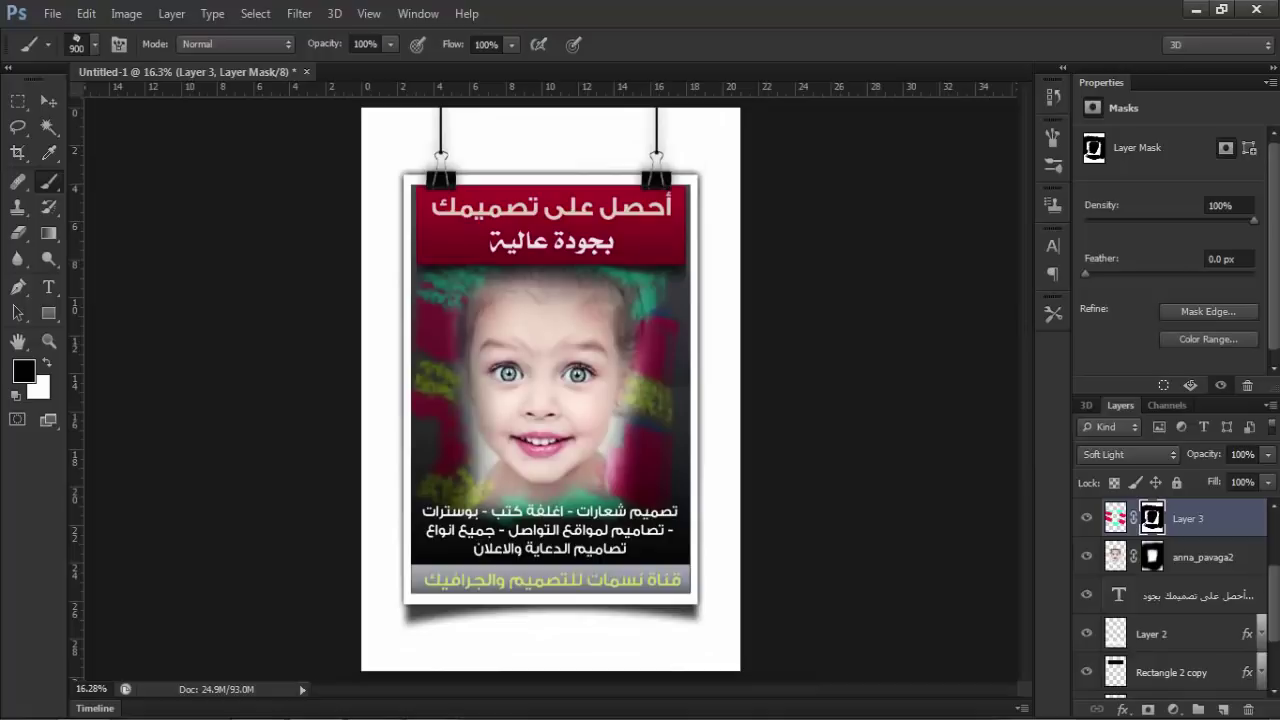
left_click(1242, 454)
key("Return")
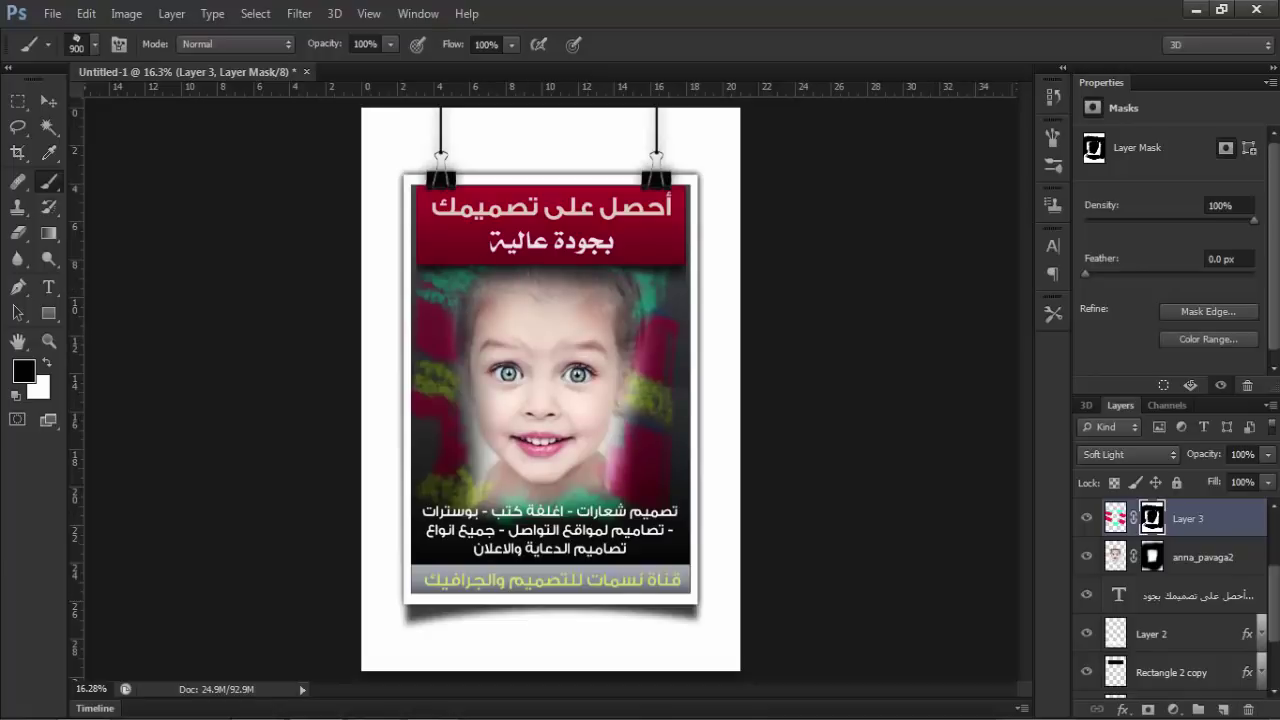
Preview Layer 3's blend modes from Luminosity up through Saturation and the light modes, then return to Soft Light.
left_click(1128, 454)
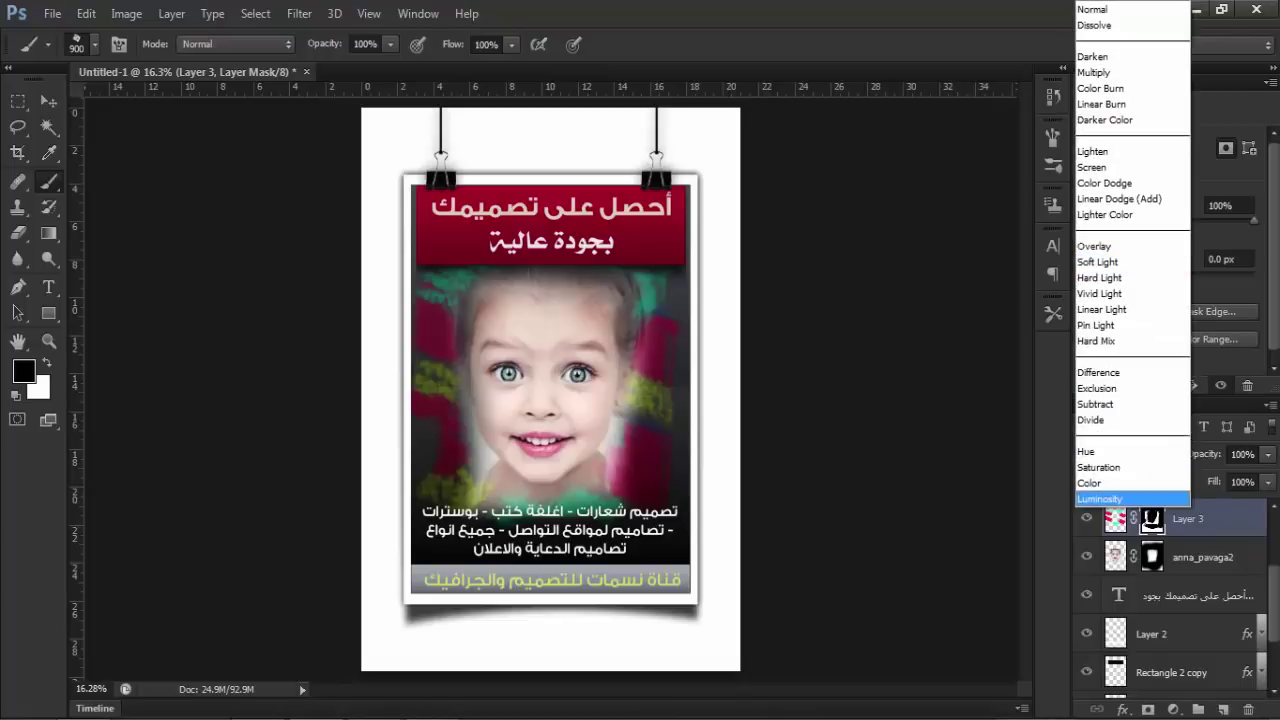
left_click(1110, 491)
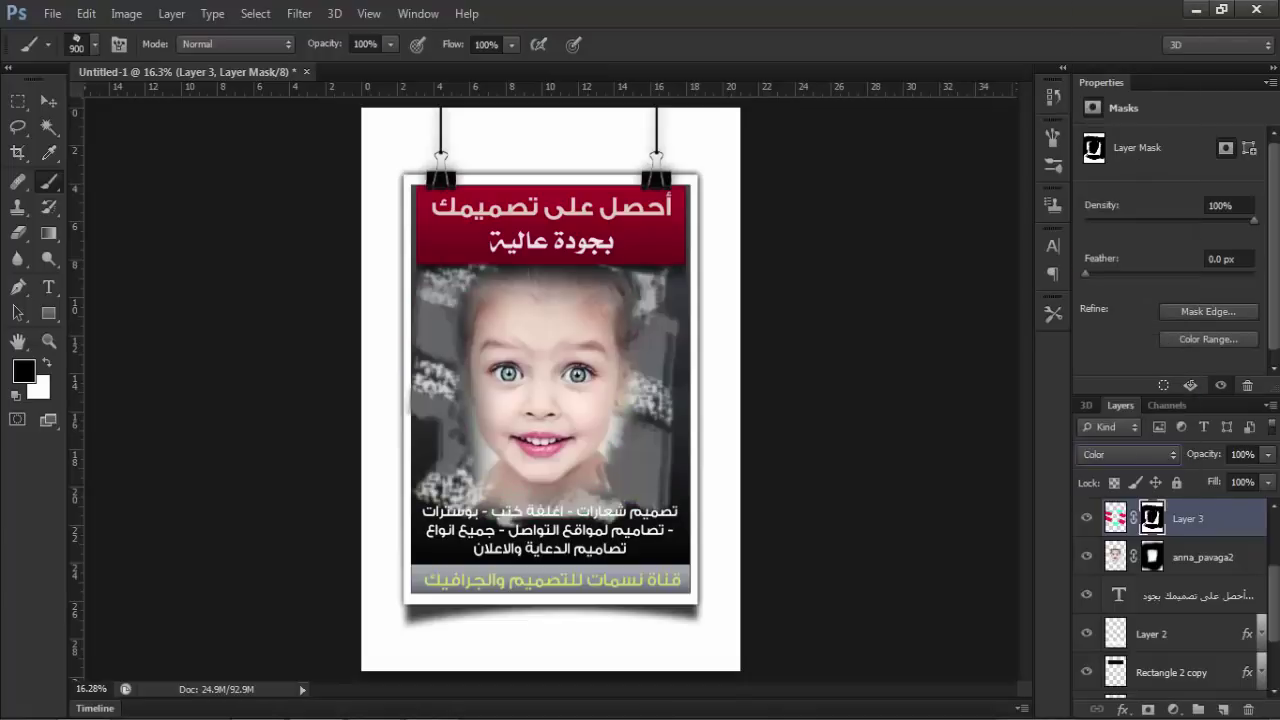
key("Up")
key("Up")
key("Up")
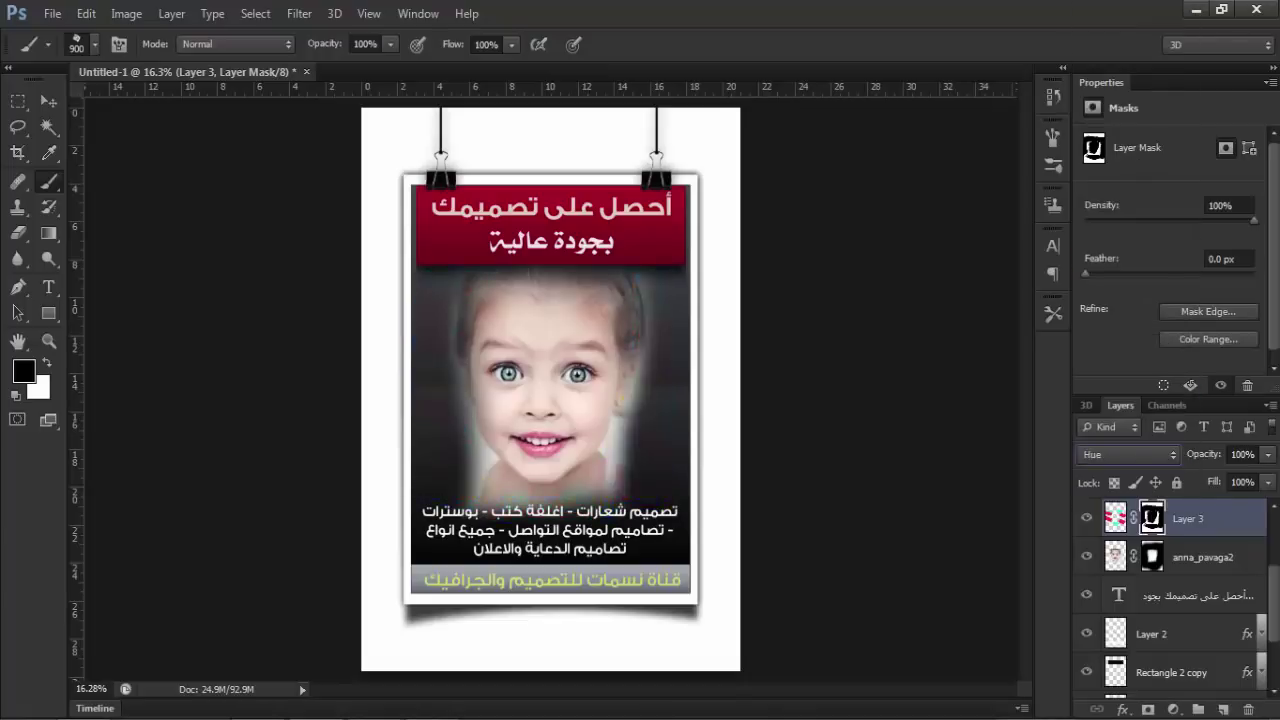
key("Up")
key("Up")
key("Up")
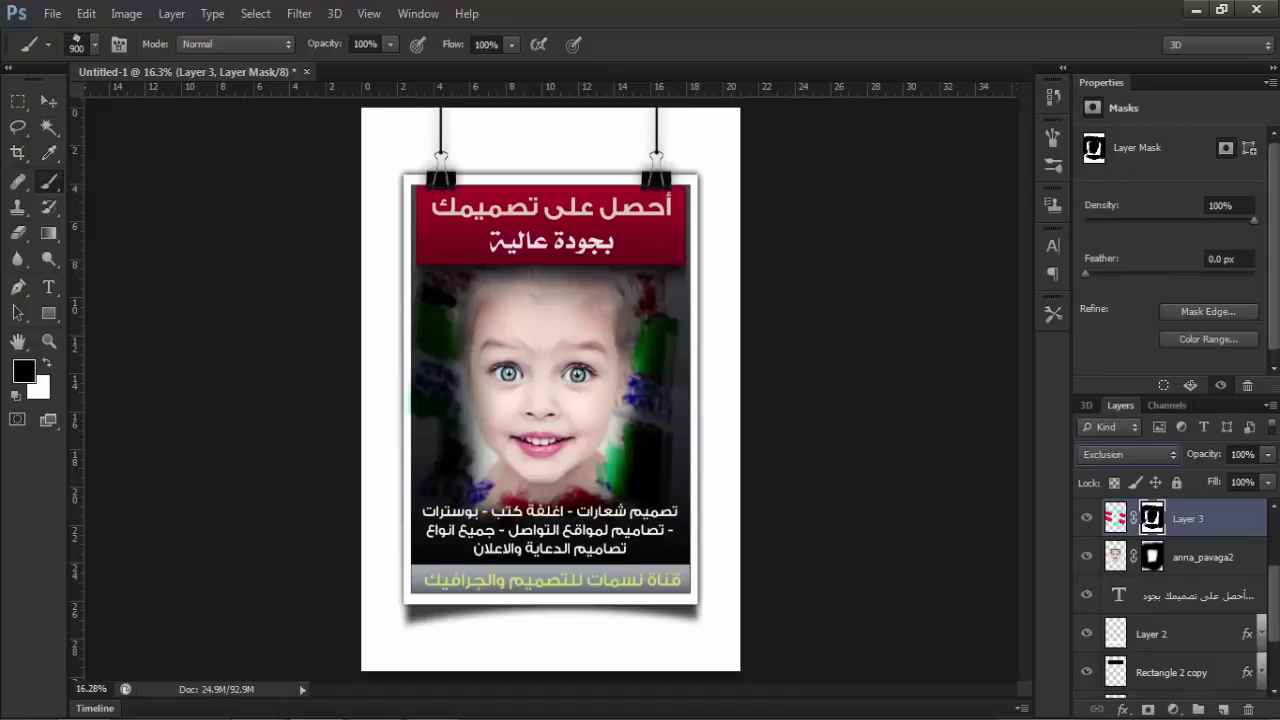
key("Up")
key("Up")
key("Up")
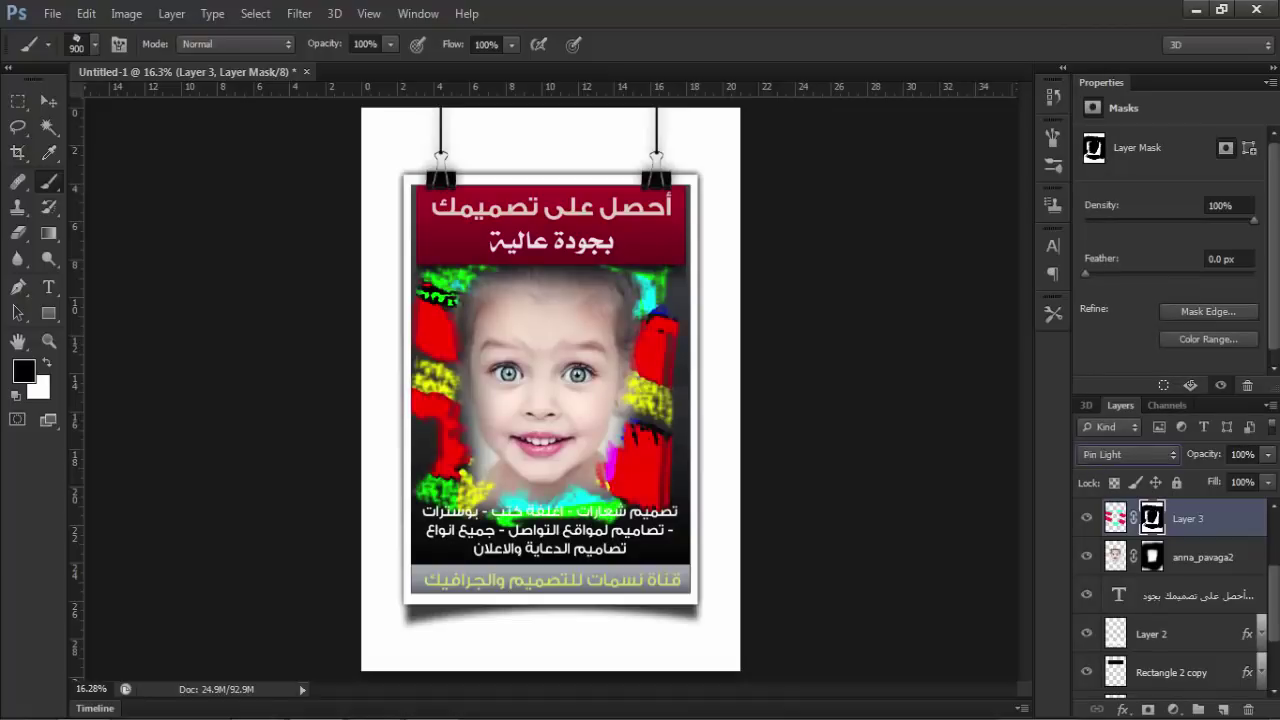
key("Up")
key("Up")
key("Up")
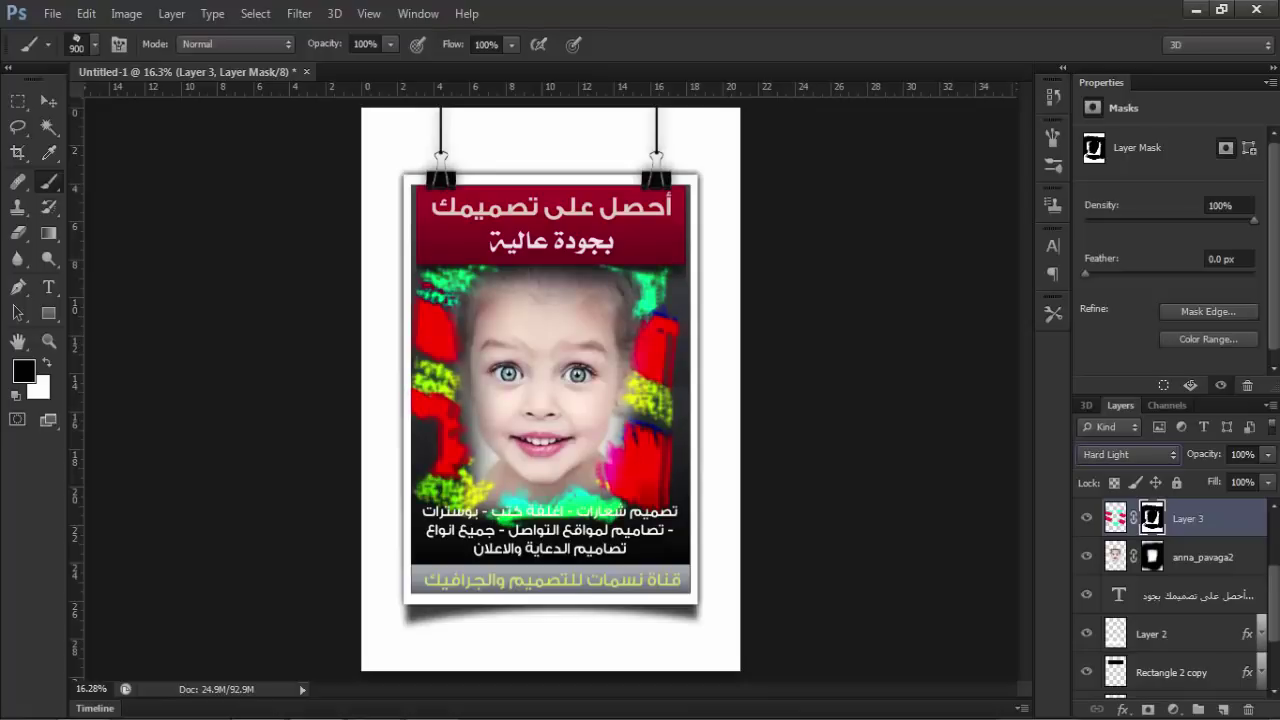
key("Up")
key("Up")
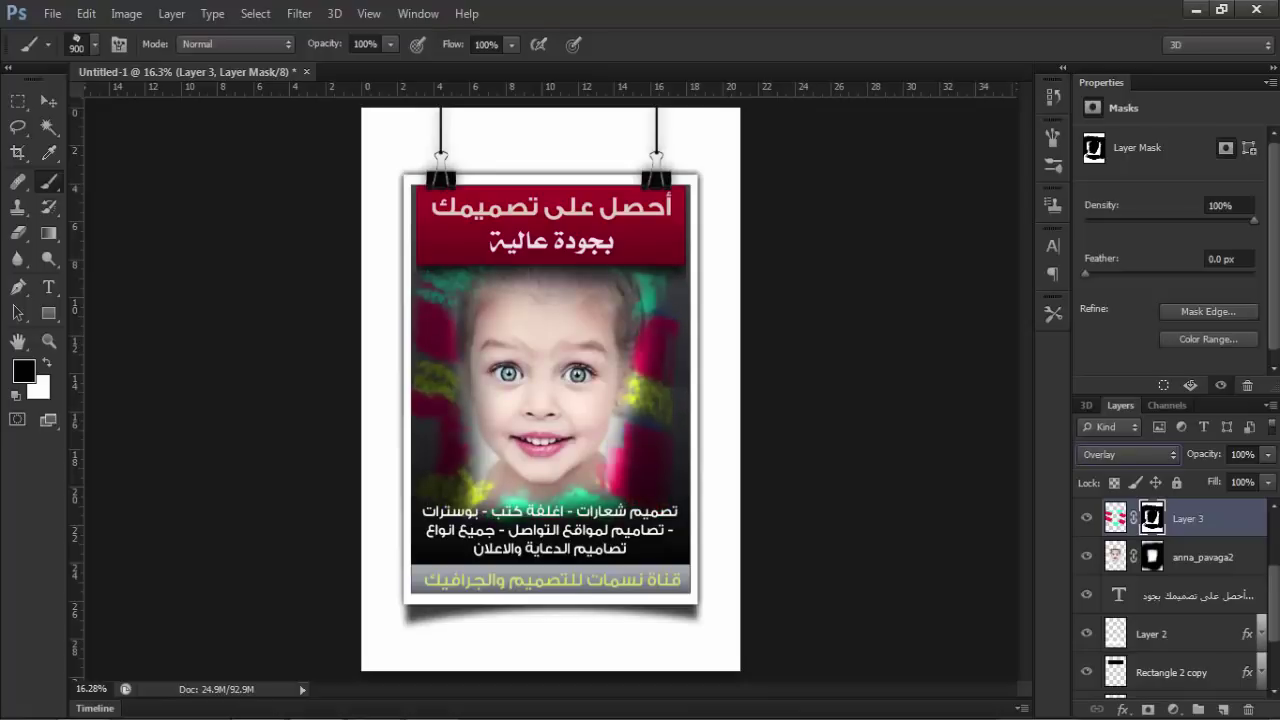
key("Down")
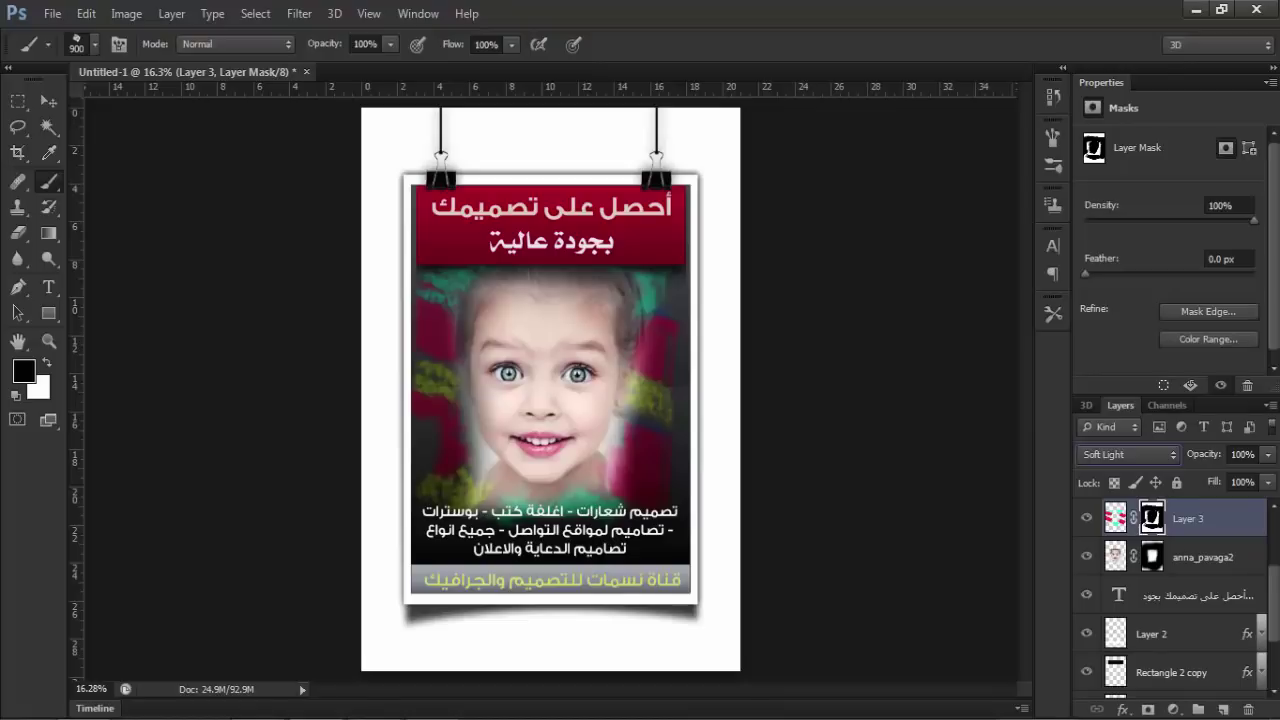
Group Layer 3 with the child's photo layer into Group 1.
left_click(1115, 518)
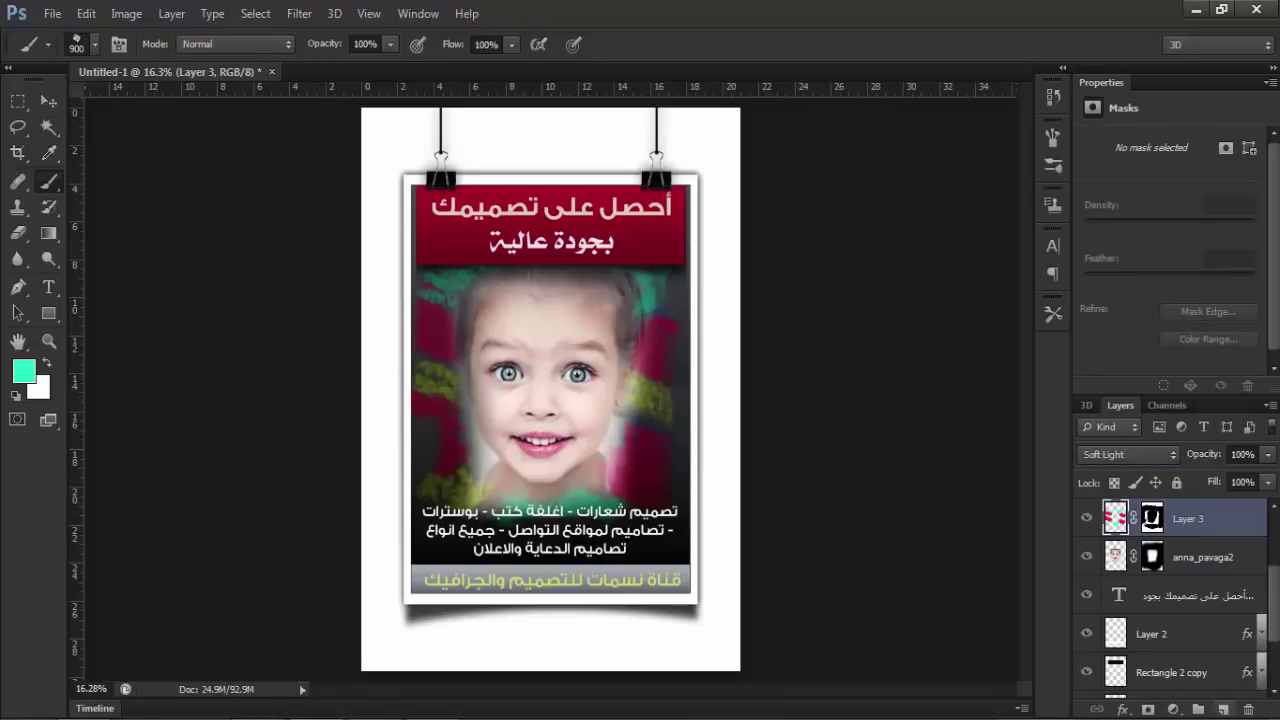
left_click(1200, 556, "shift")
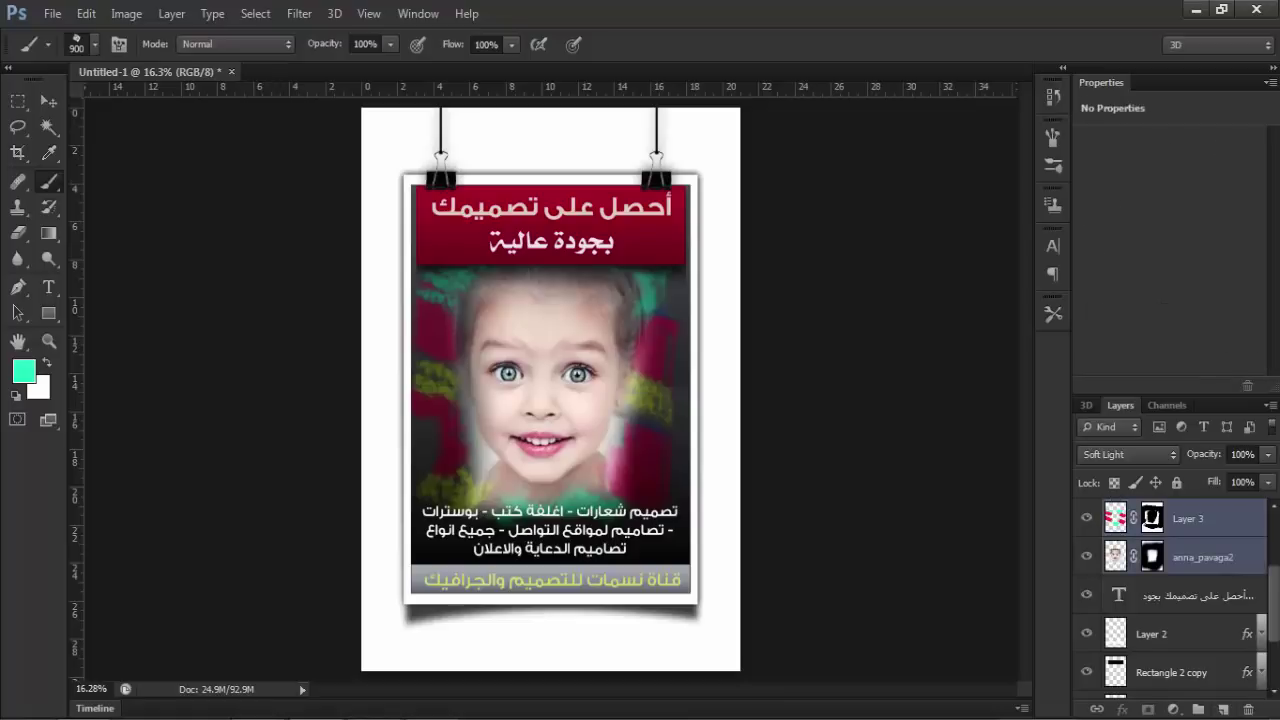
key("ctrl+g")
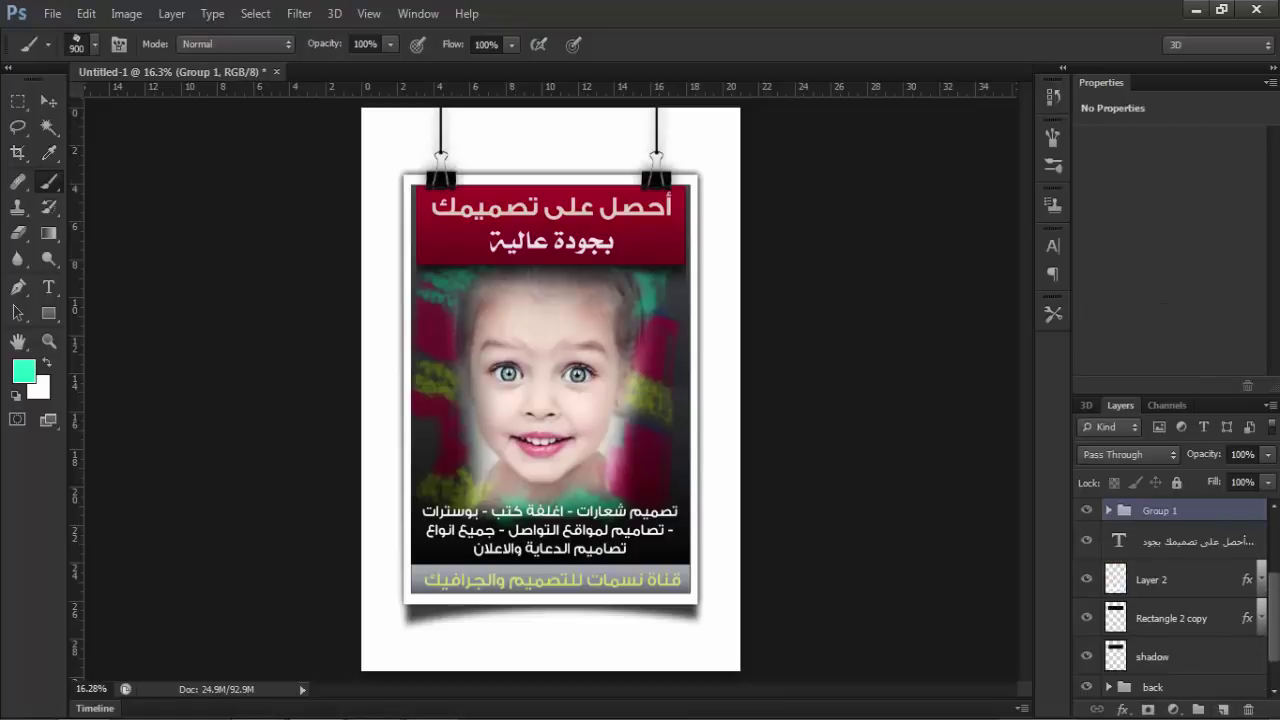
Add a Color Lookup adjustment using 2Strip.look, clipped to Group 1.
left_click(1173, 709)
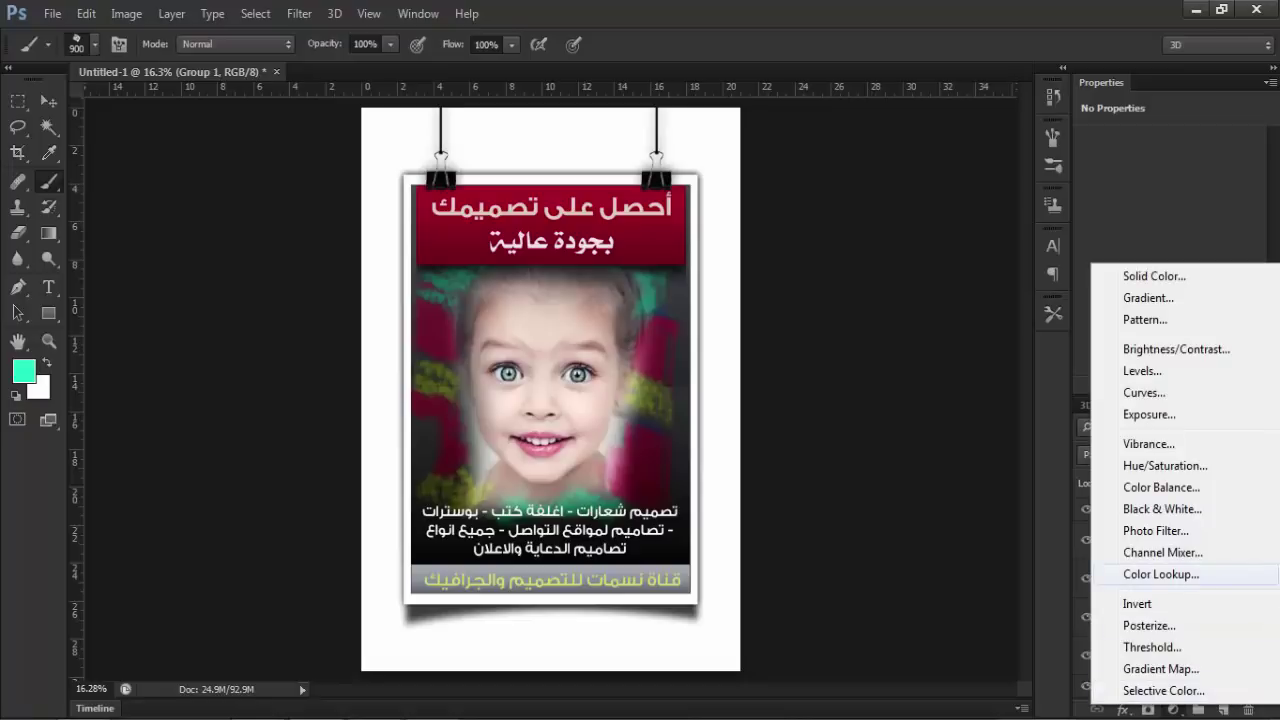
left_click(1160, 574)
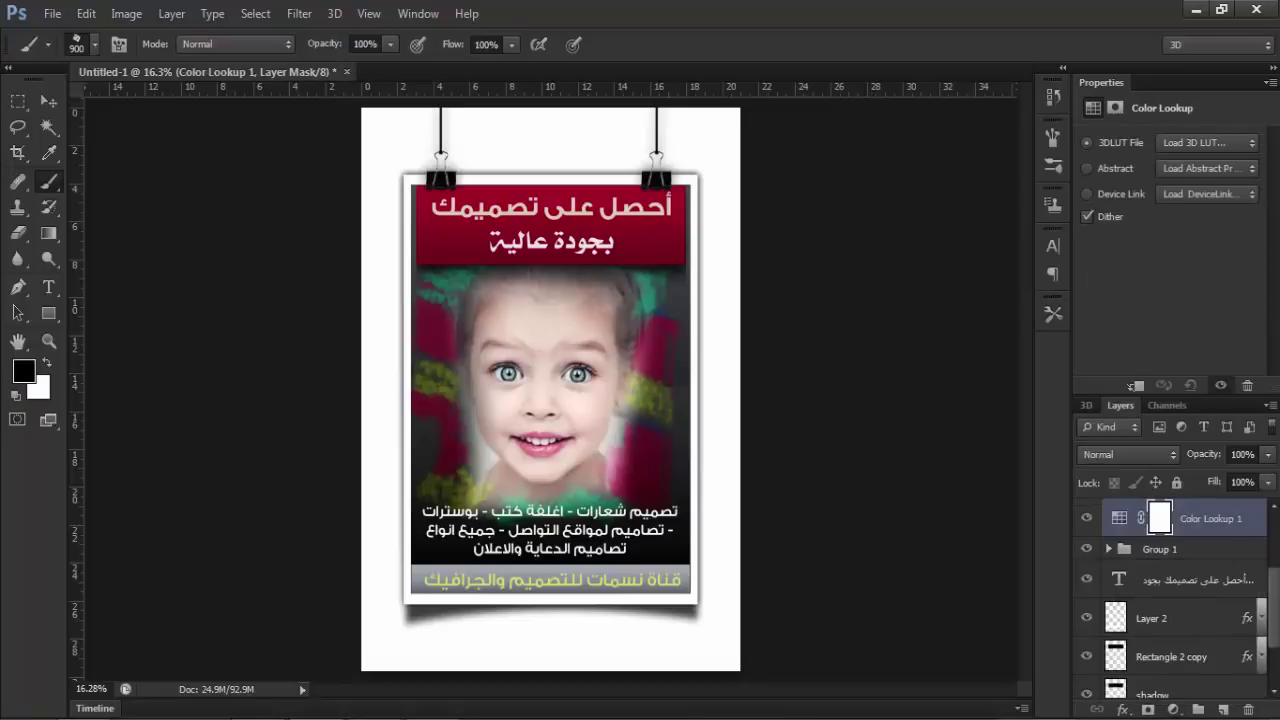
left_click(1207, 142)
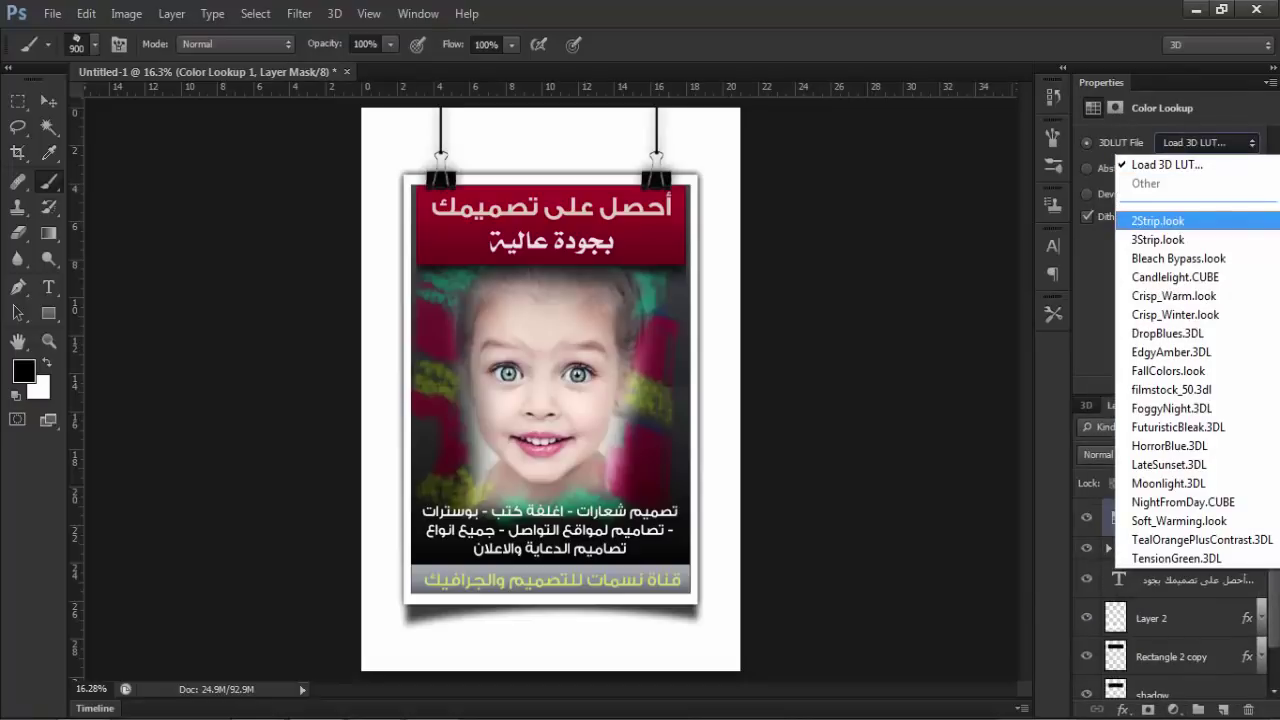
left_click(1158, 220)
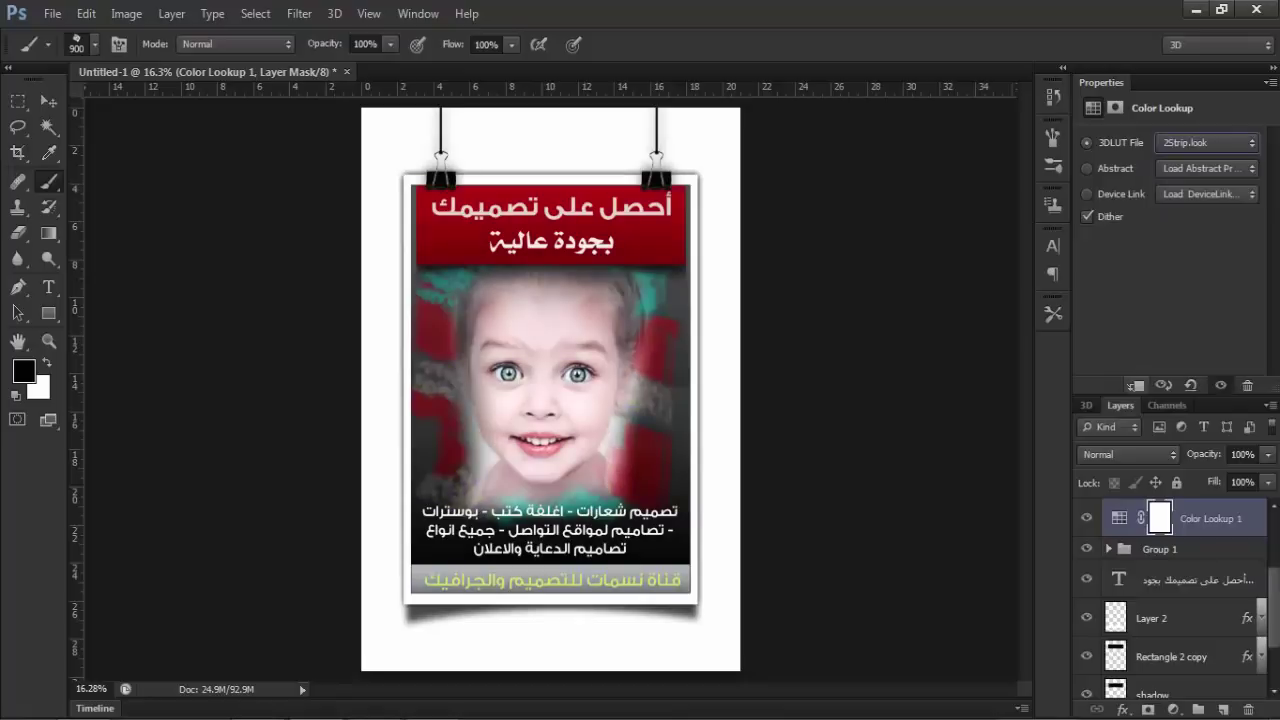
left_click(1134, 385)
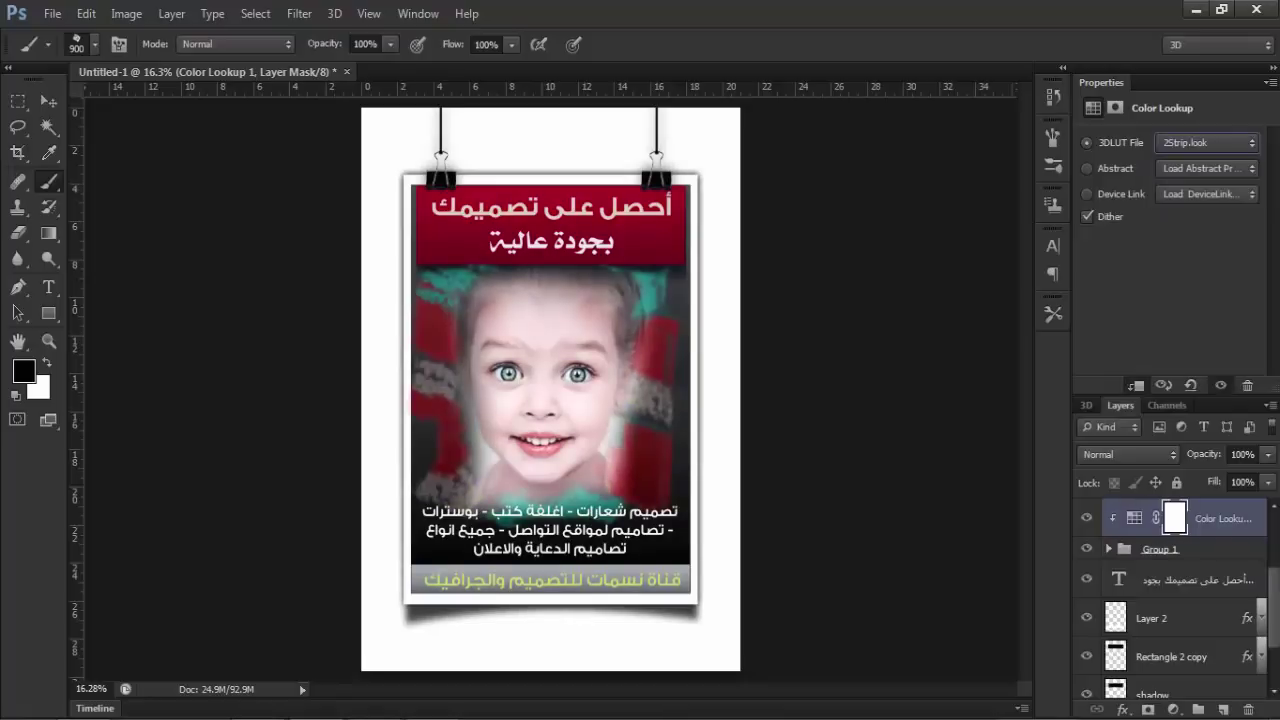
Preview 3D LUT presets from 3Strip.look down to TealOrangePlusContrast.
left_click(1207, 142)
left_click(1170, 238)
key("Down")
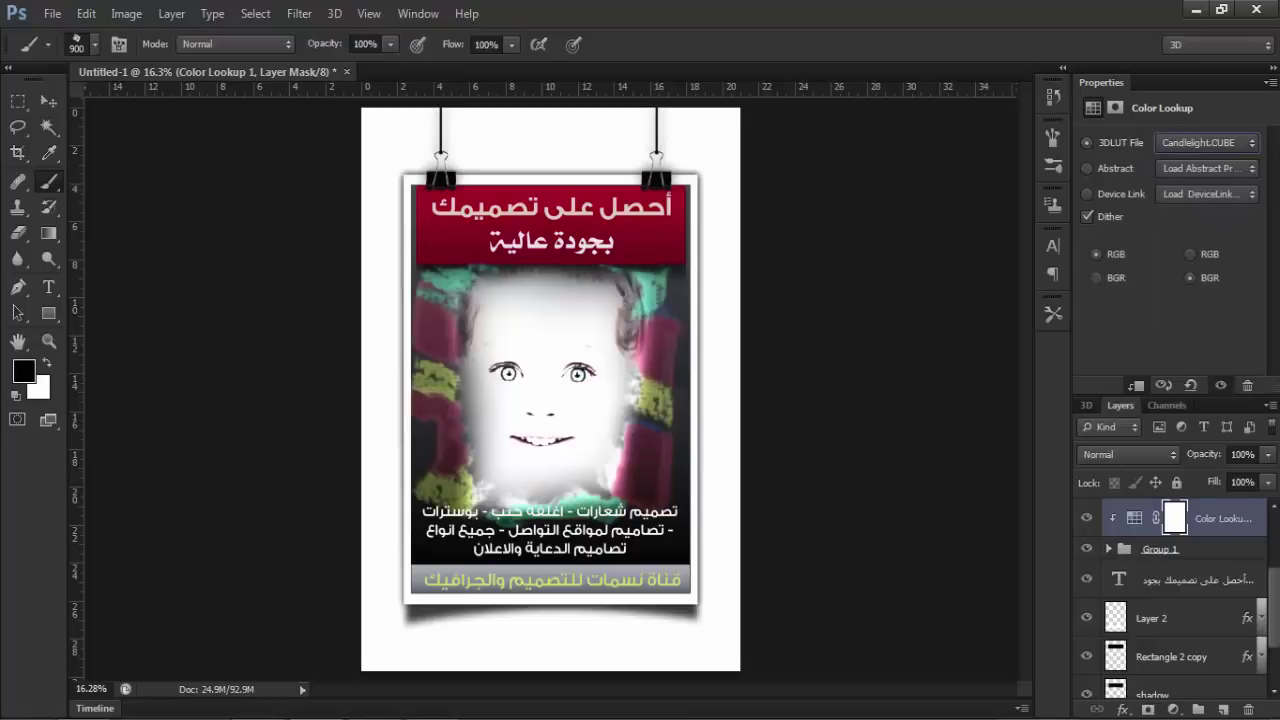
key("Down")
key("Down")
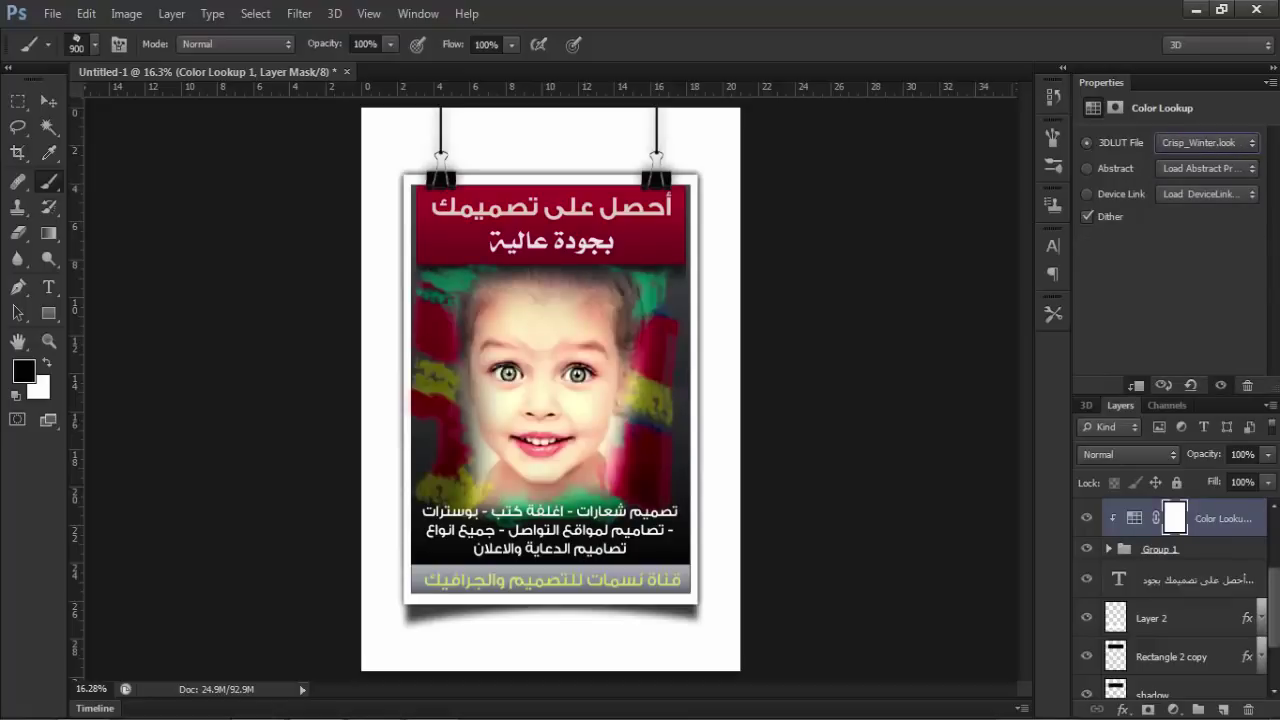
key("Down")
key("Down")
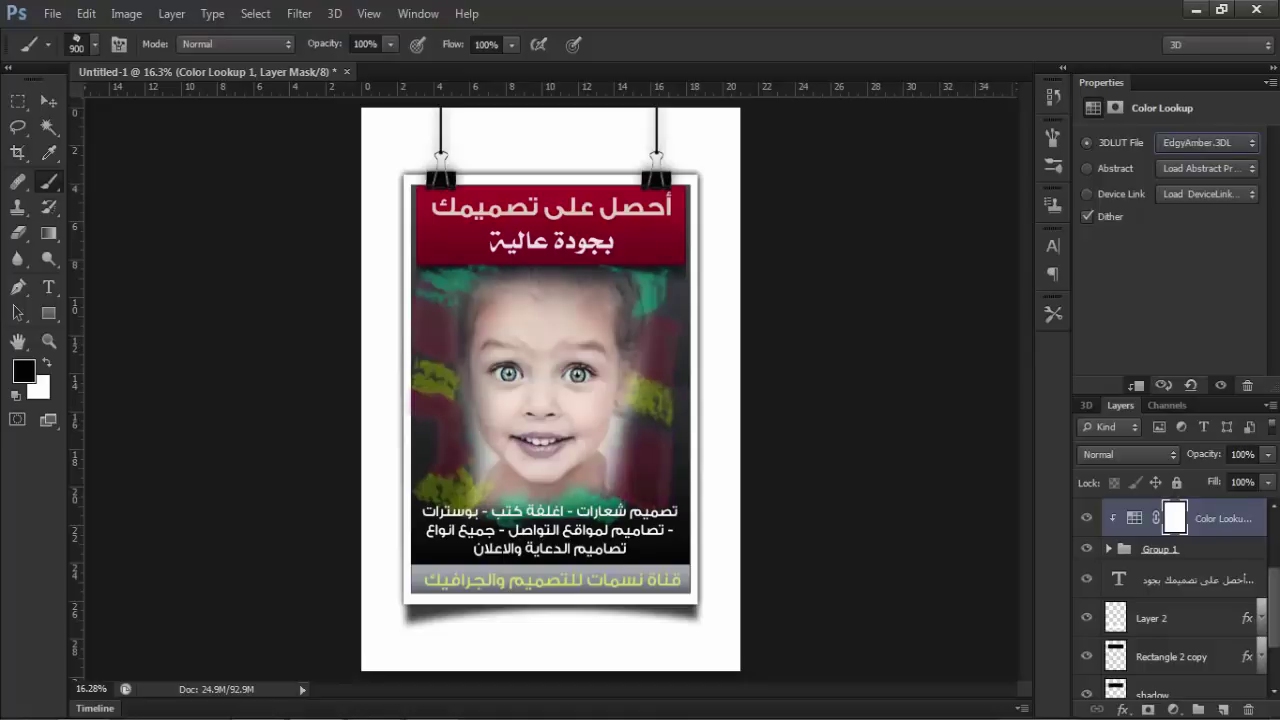
key("Down")
key("Down")
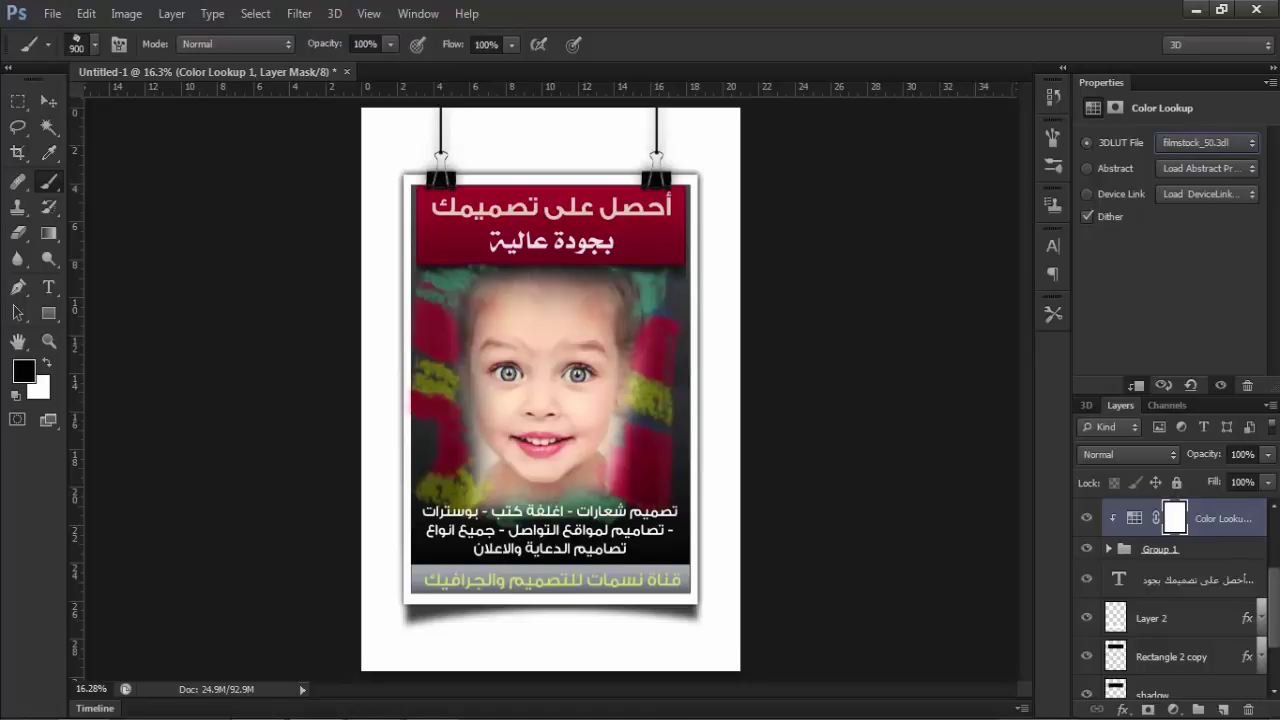
key("Down")
key("Down")
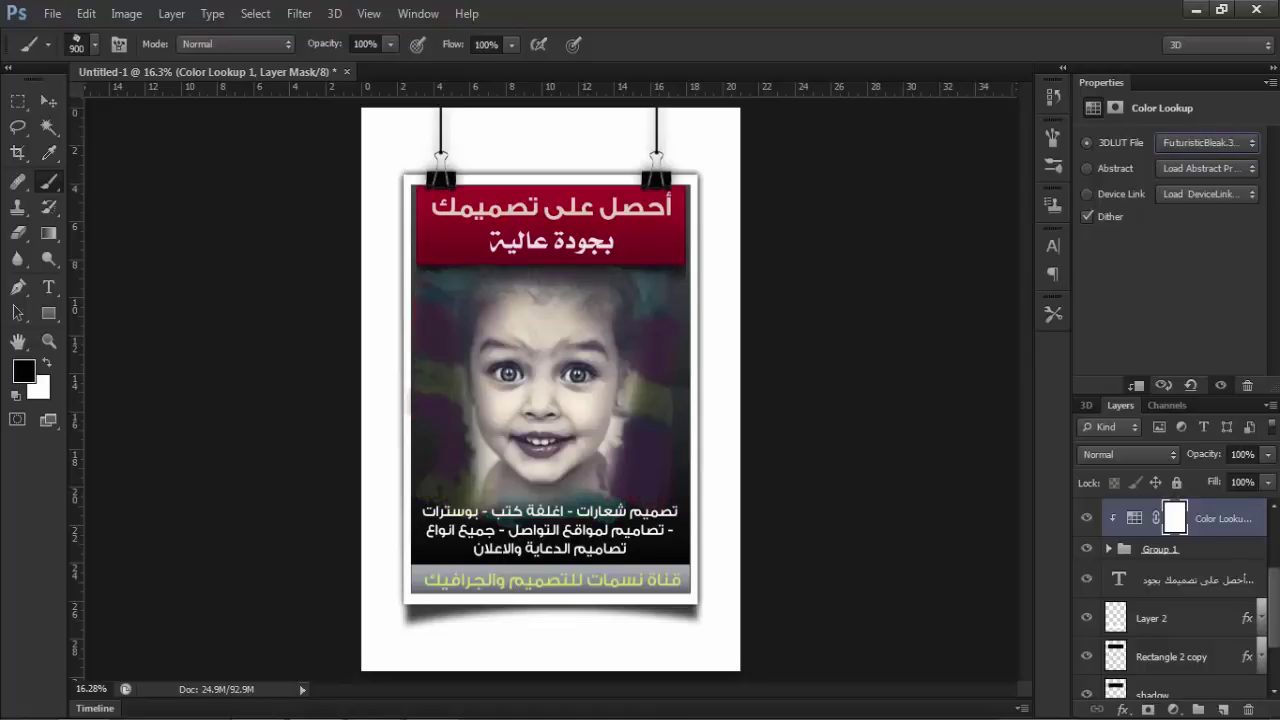
key("Down")
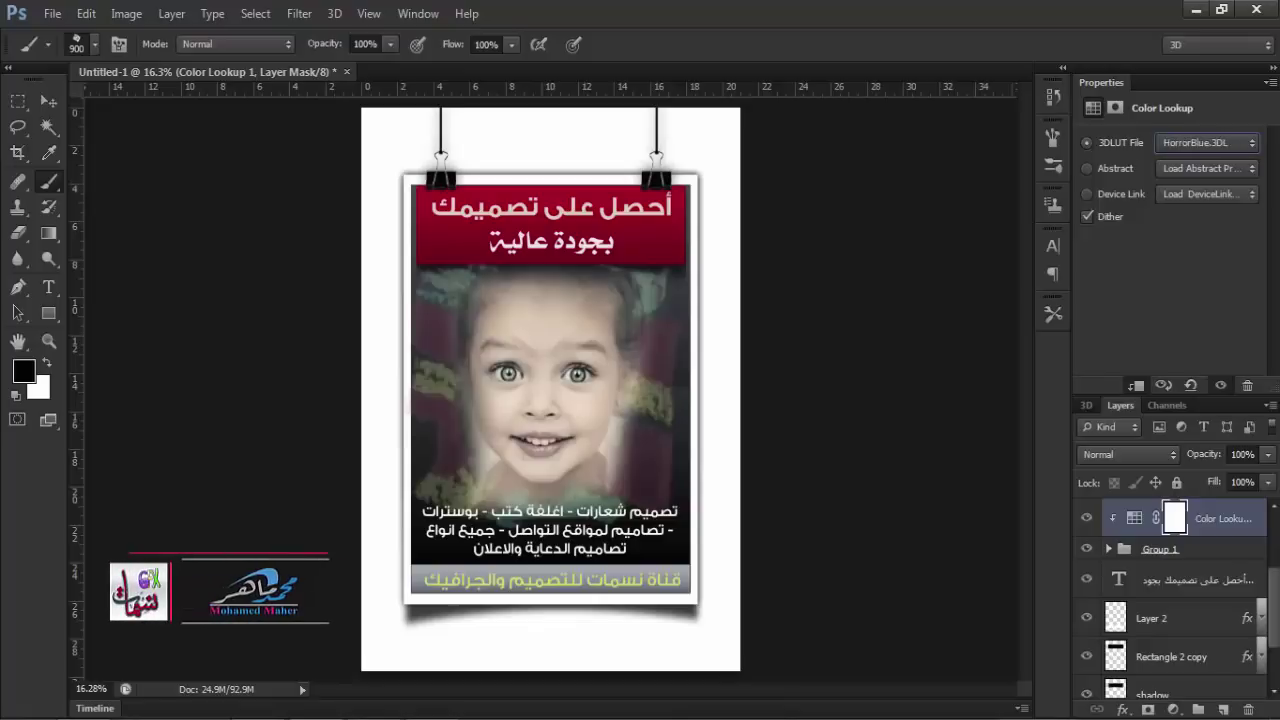
key("Down")
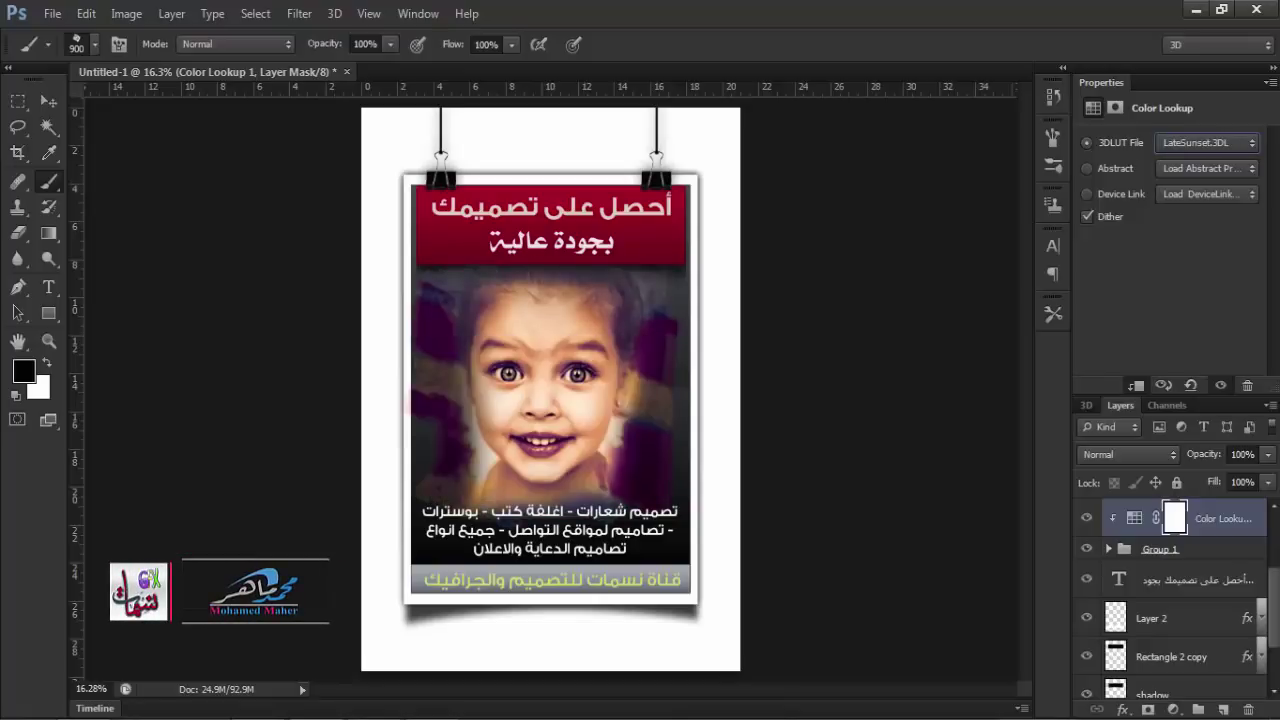
key("Down")
key("Down")
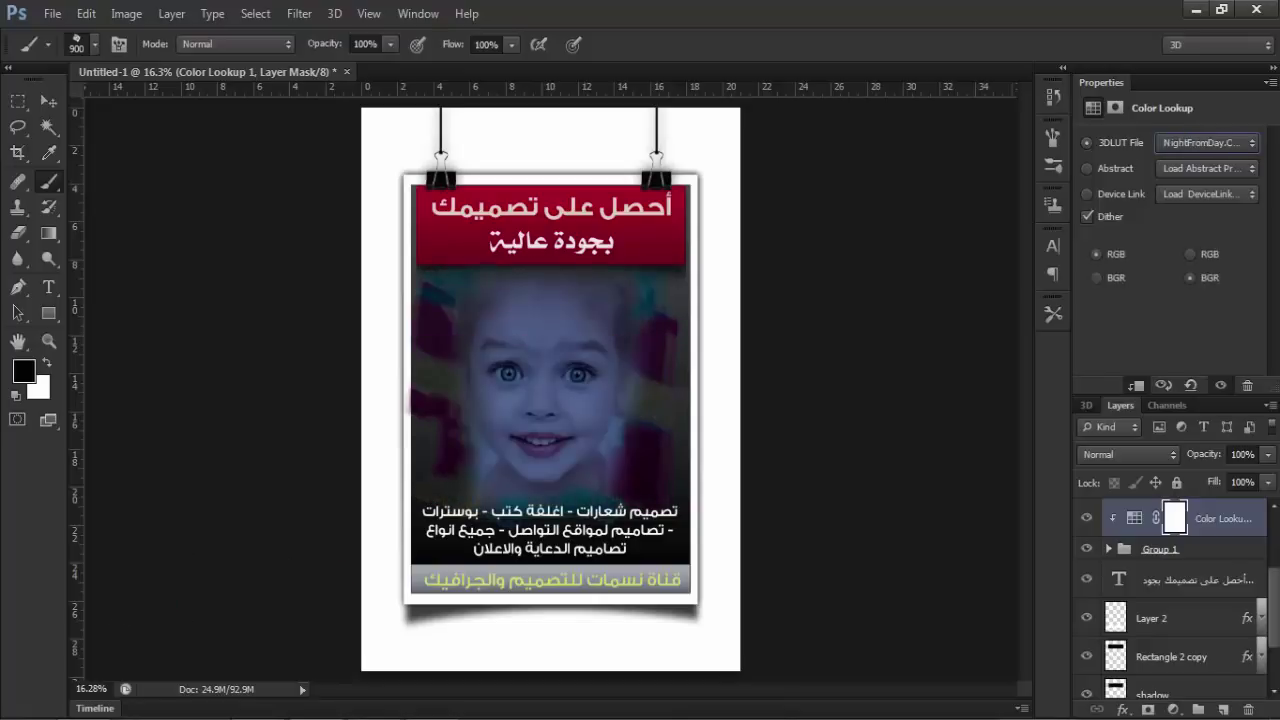
key("Down")
key("Down")
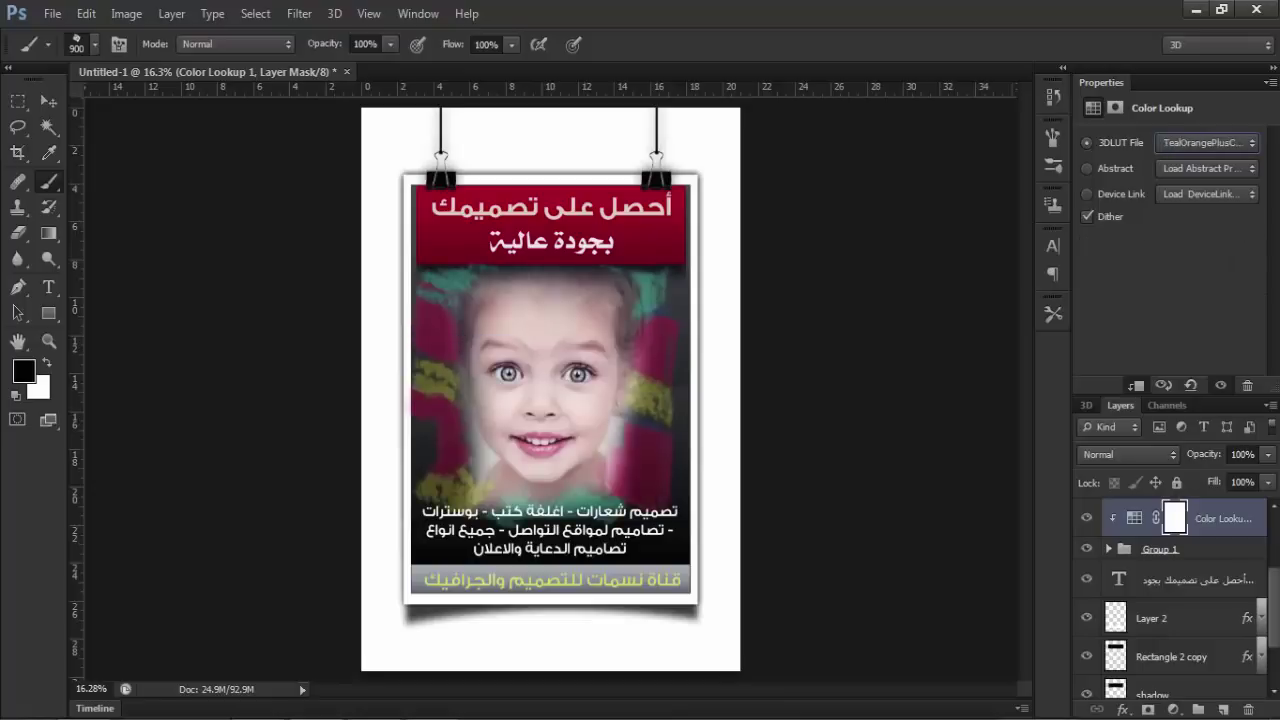
key("Down")
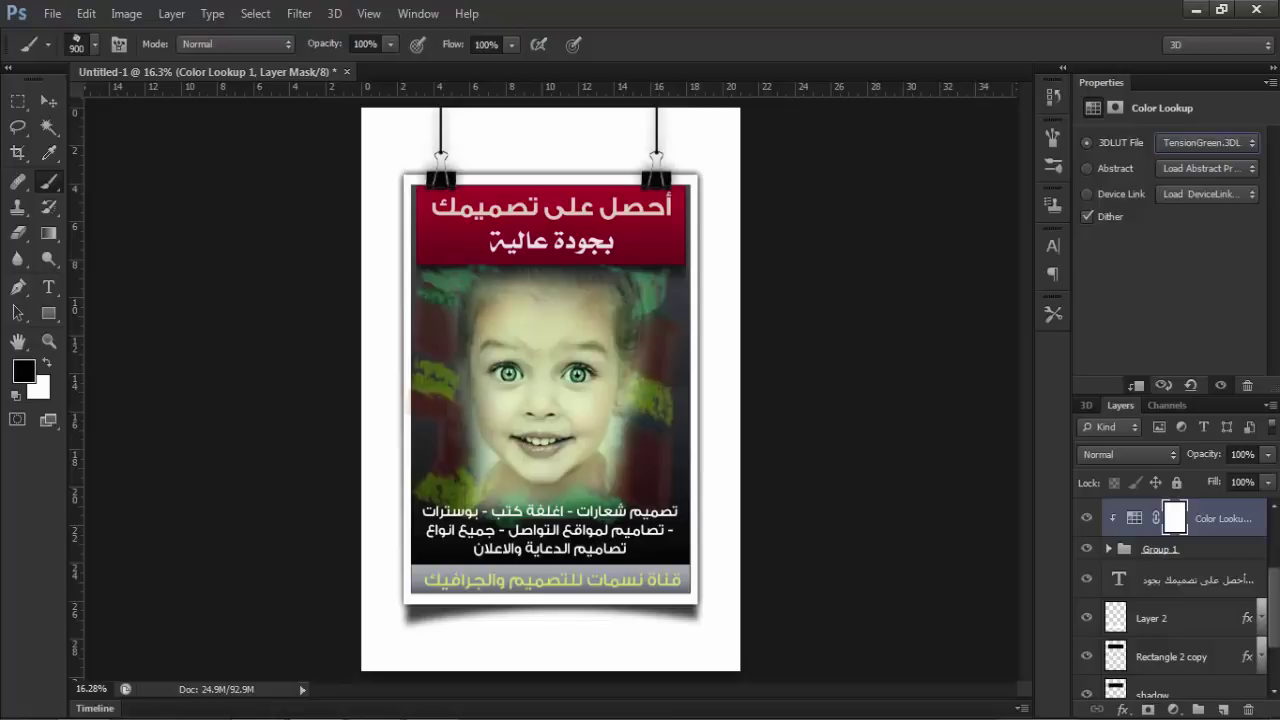
Try the Abstract profiles from Blacklight Poster through Gold-Blue, Green-Red and Pastel 8 Hues to Sienna-Blue.
left_click(1208, 168)
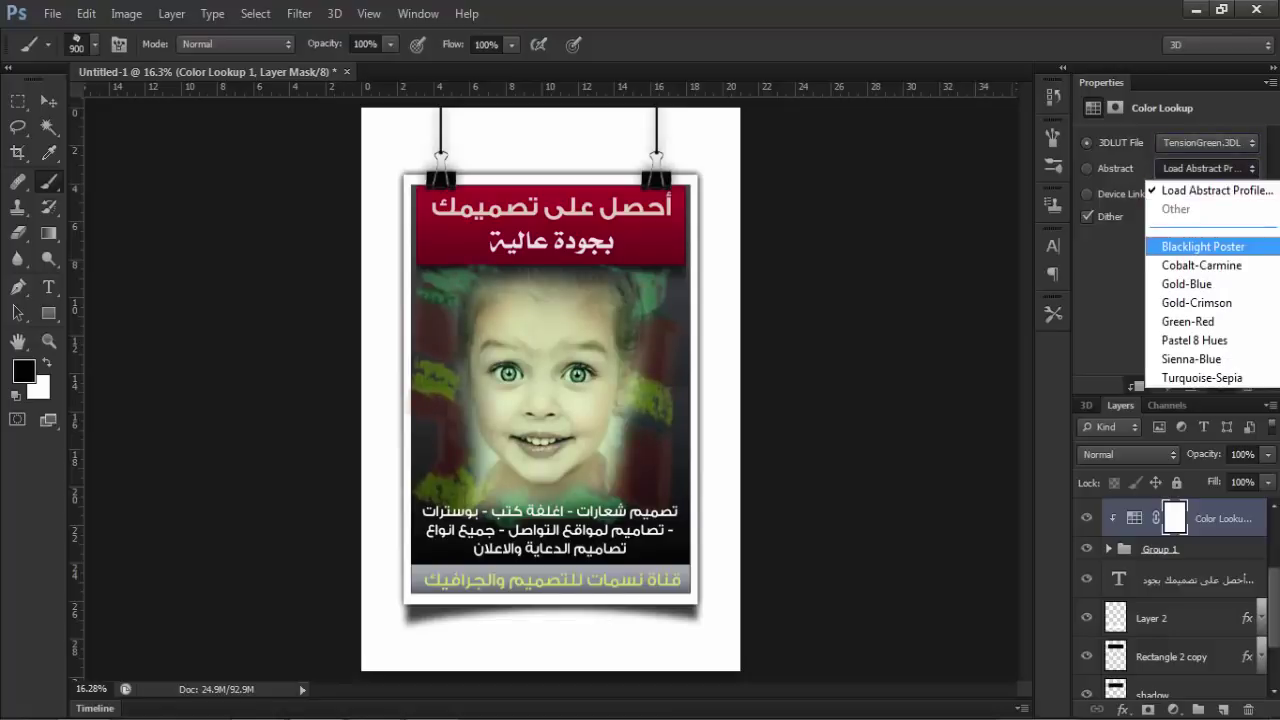
left_click(1200, 251)
key("Down")
key("Down")
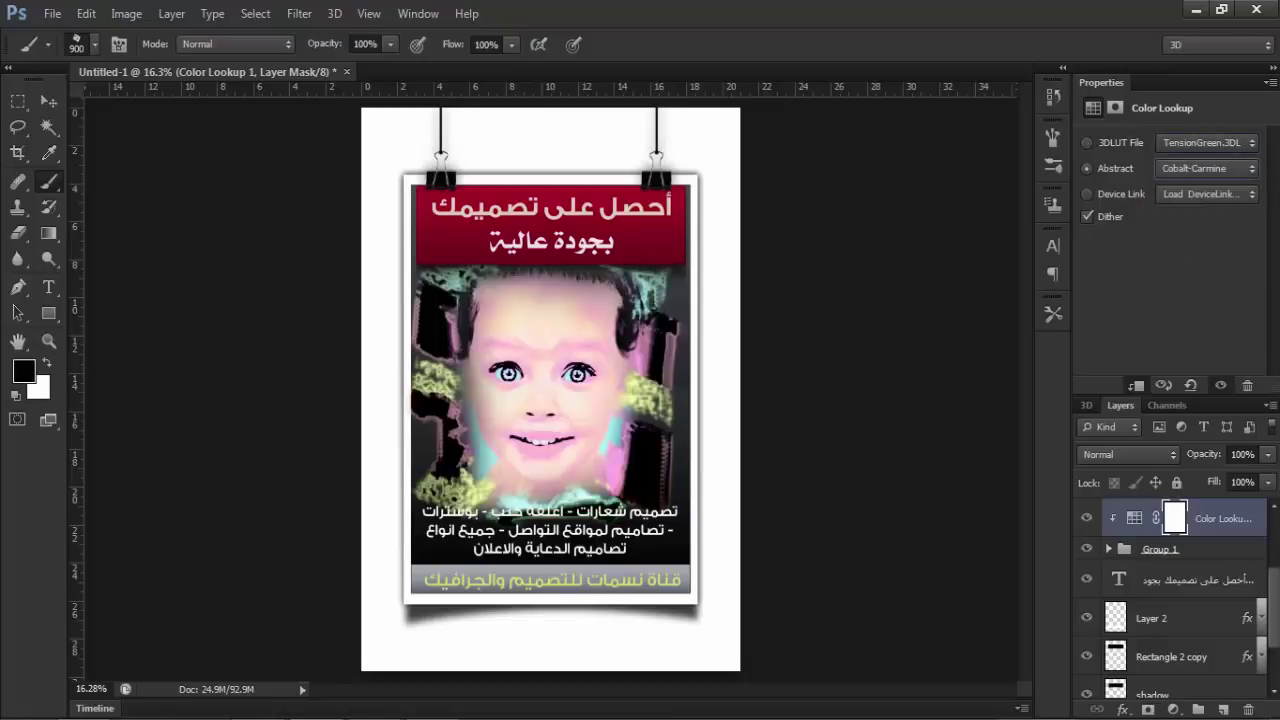
key("Down")
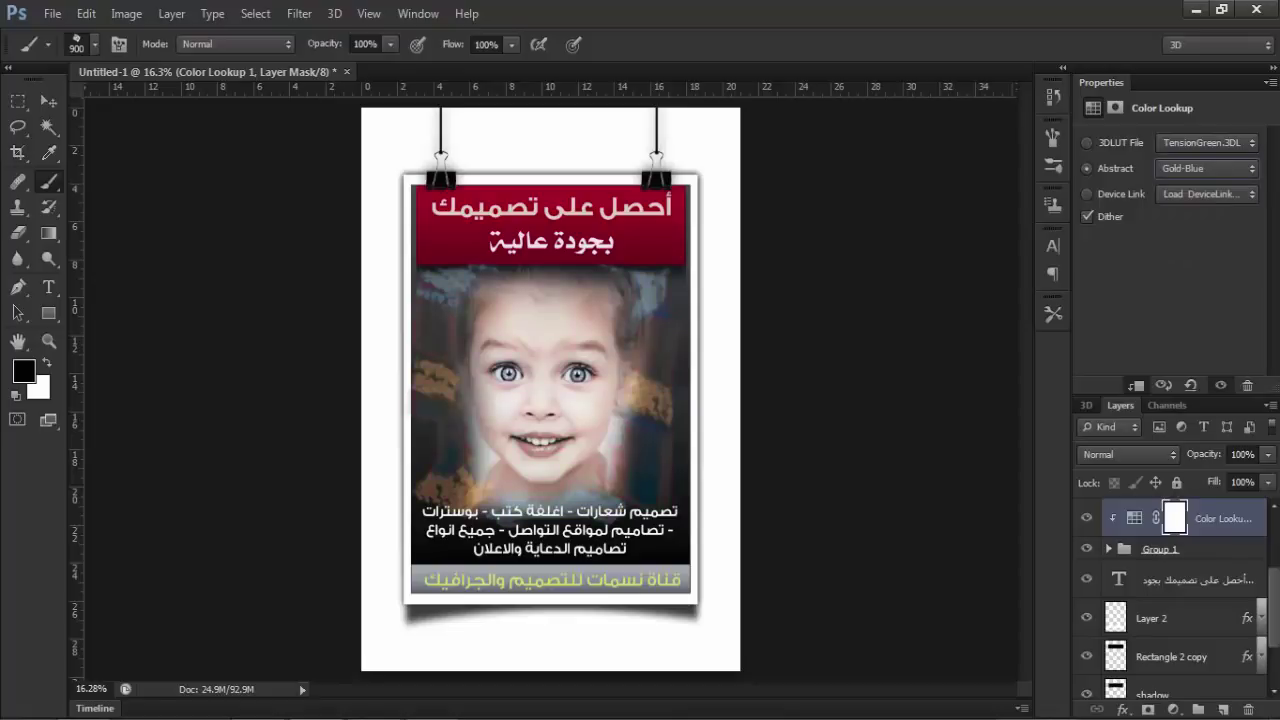
key("Down")
key("Down")
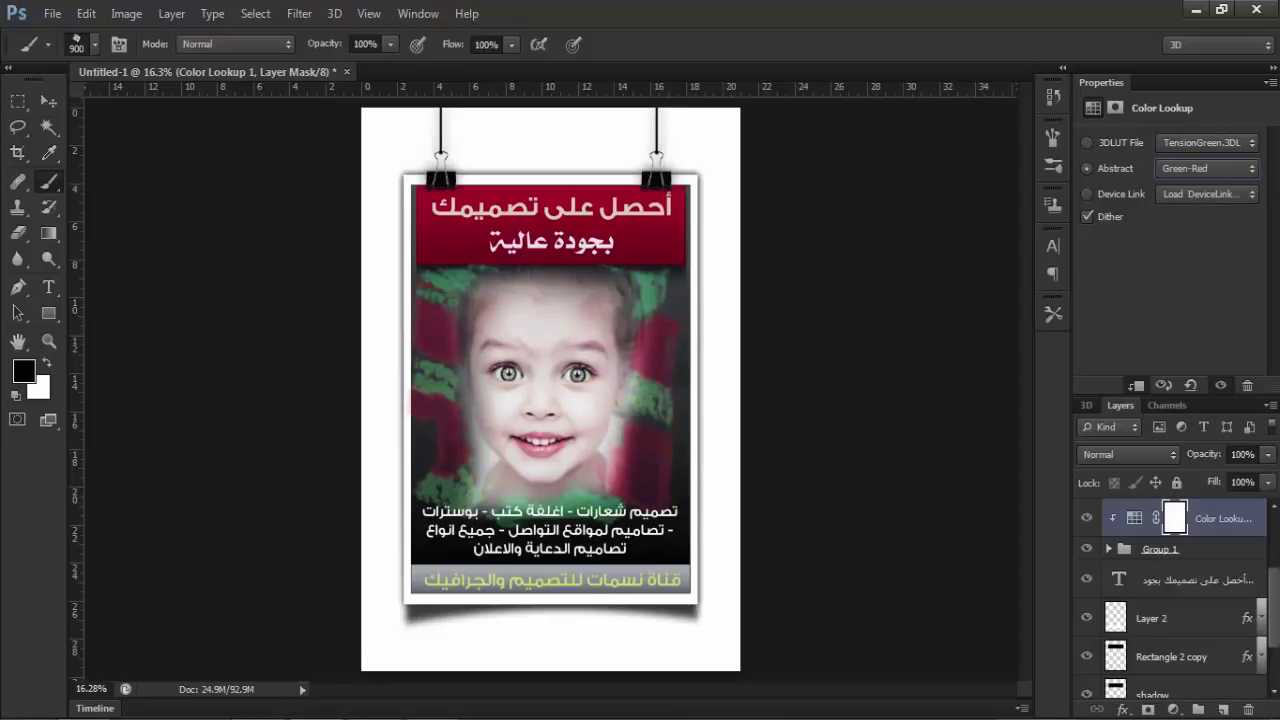
key("Down")
key("Down")
key("Up")
key("Up")
key("Down")
key("Down")
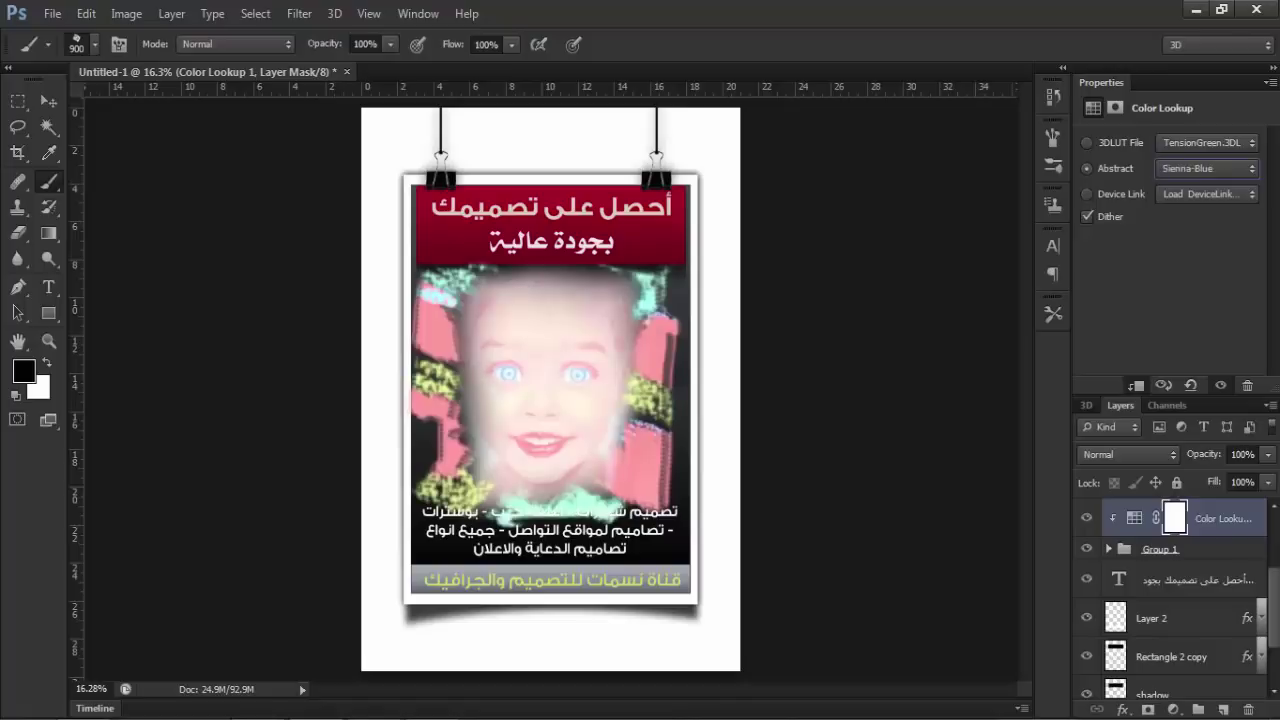
key("Down")
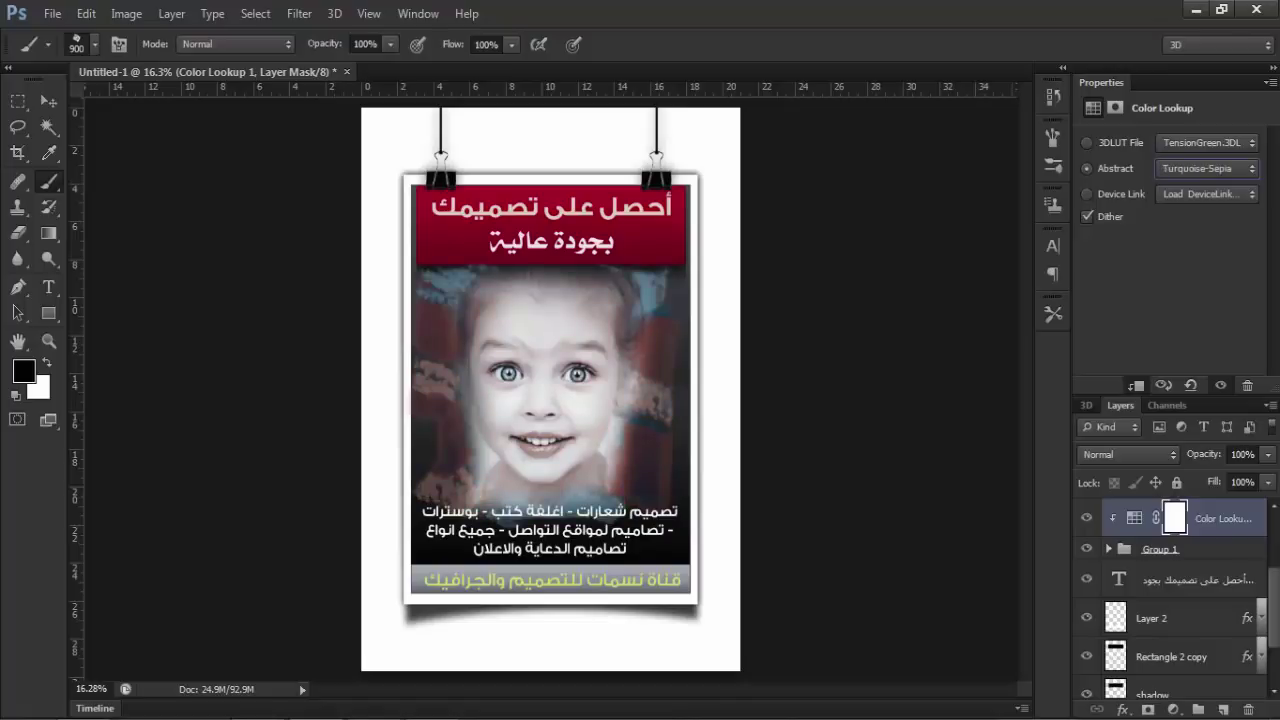
Browse the Device Link looks from AnimePalette and settle on RedBlueYellow.
left_click(1207, 194)
left_click(1190, 274)
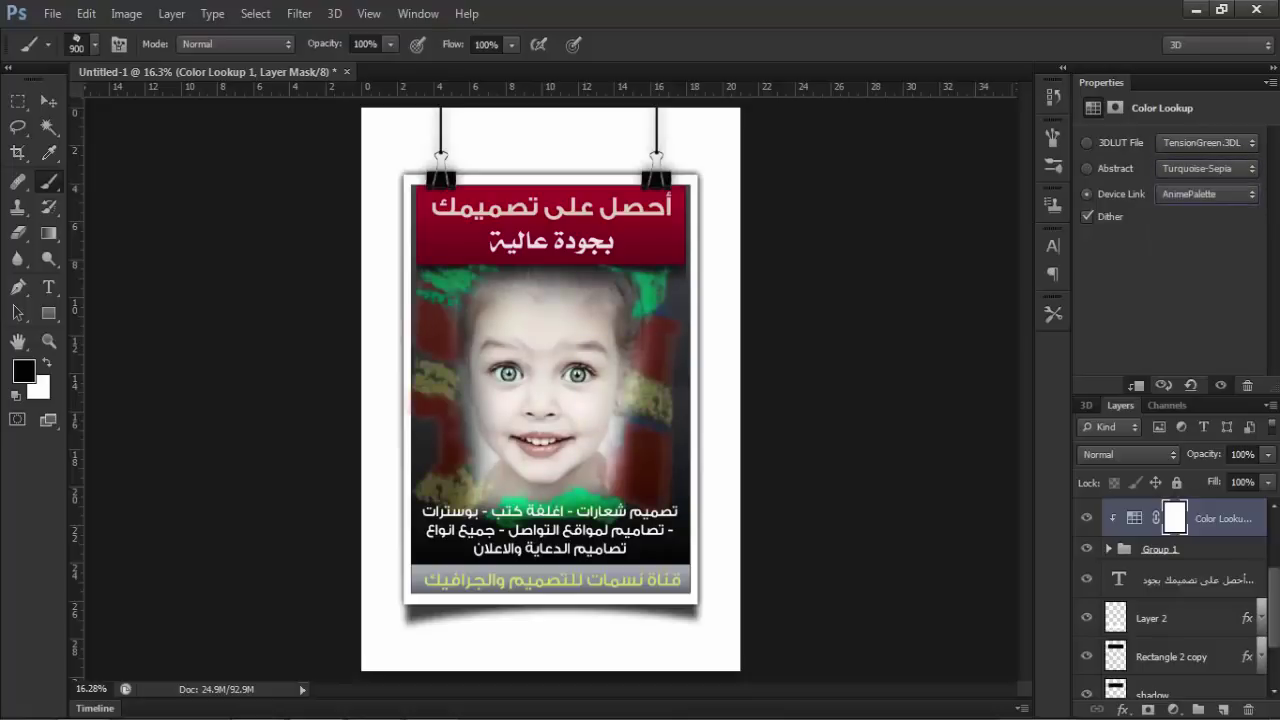
key("Down")
key("Down")
key("Down")
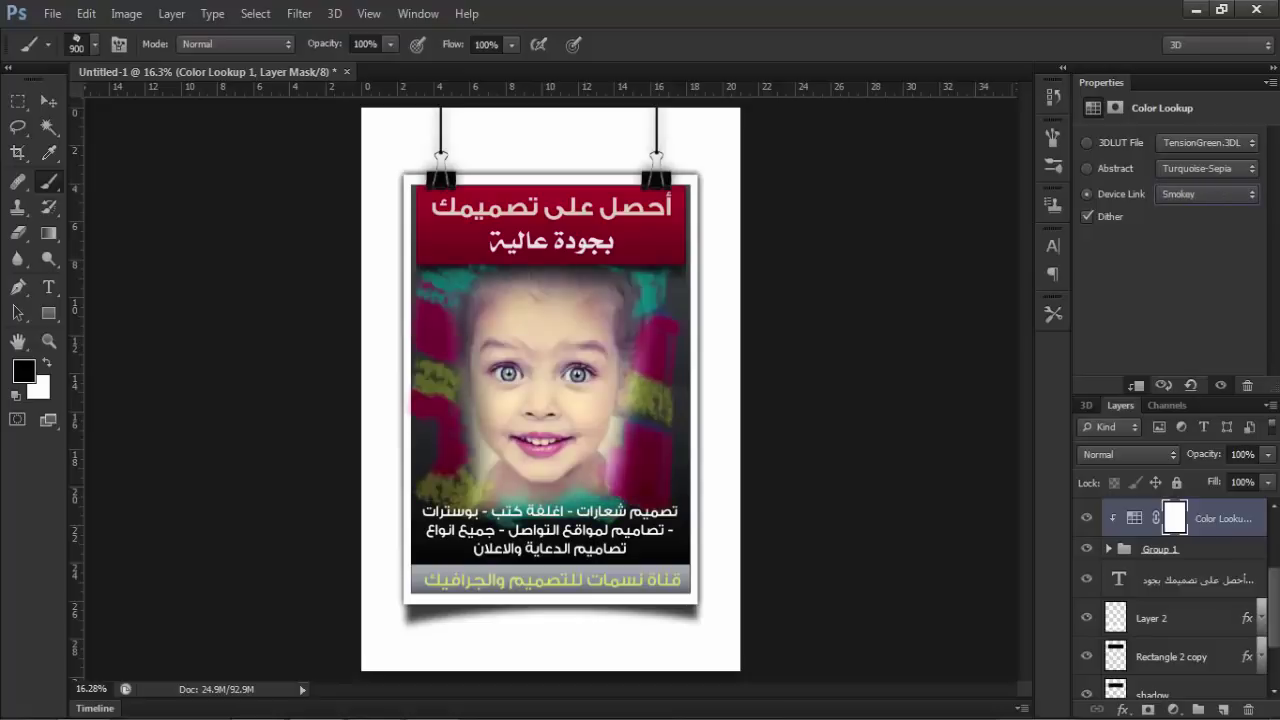
key("Down")
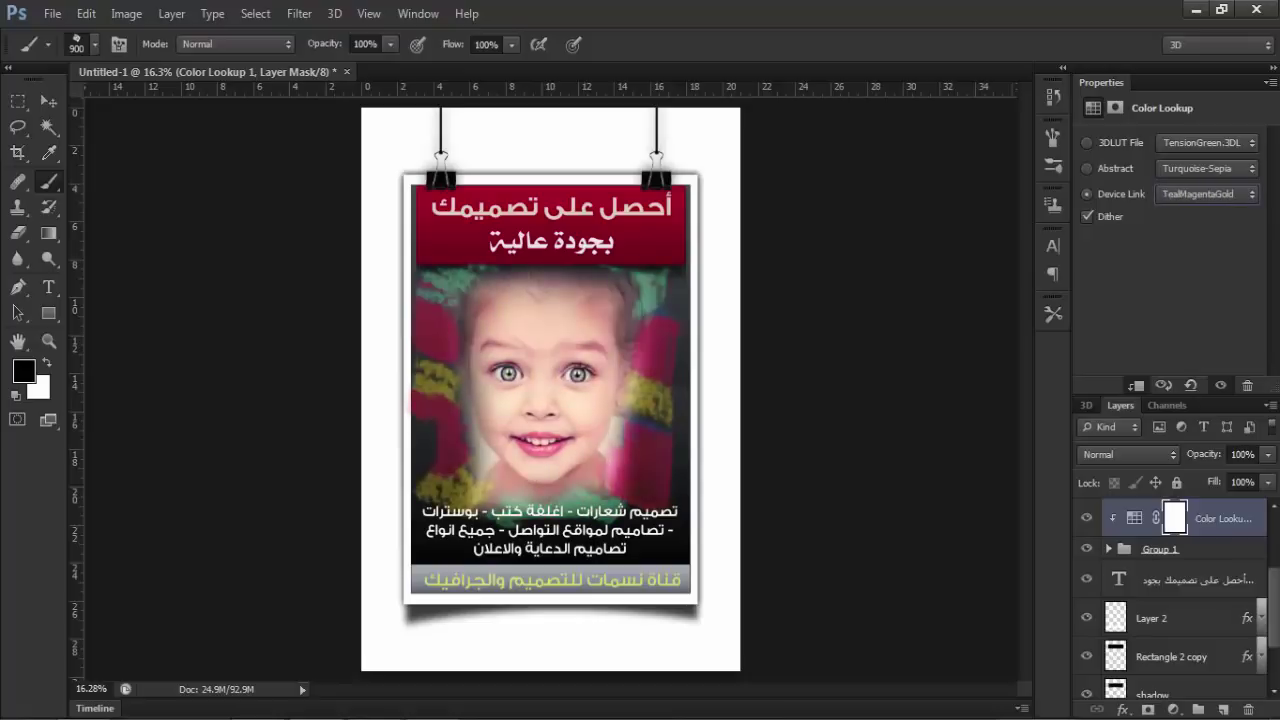
key("Down")
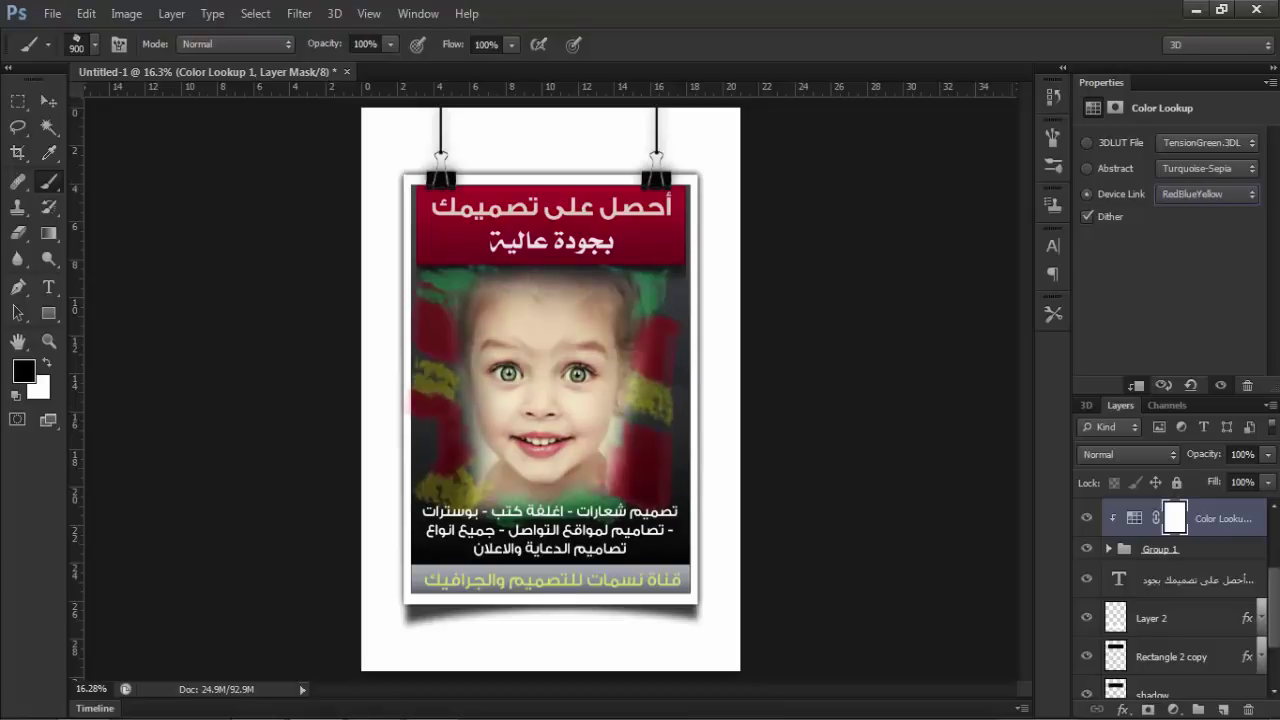
key("Down")
key("Up")
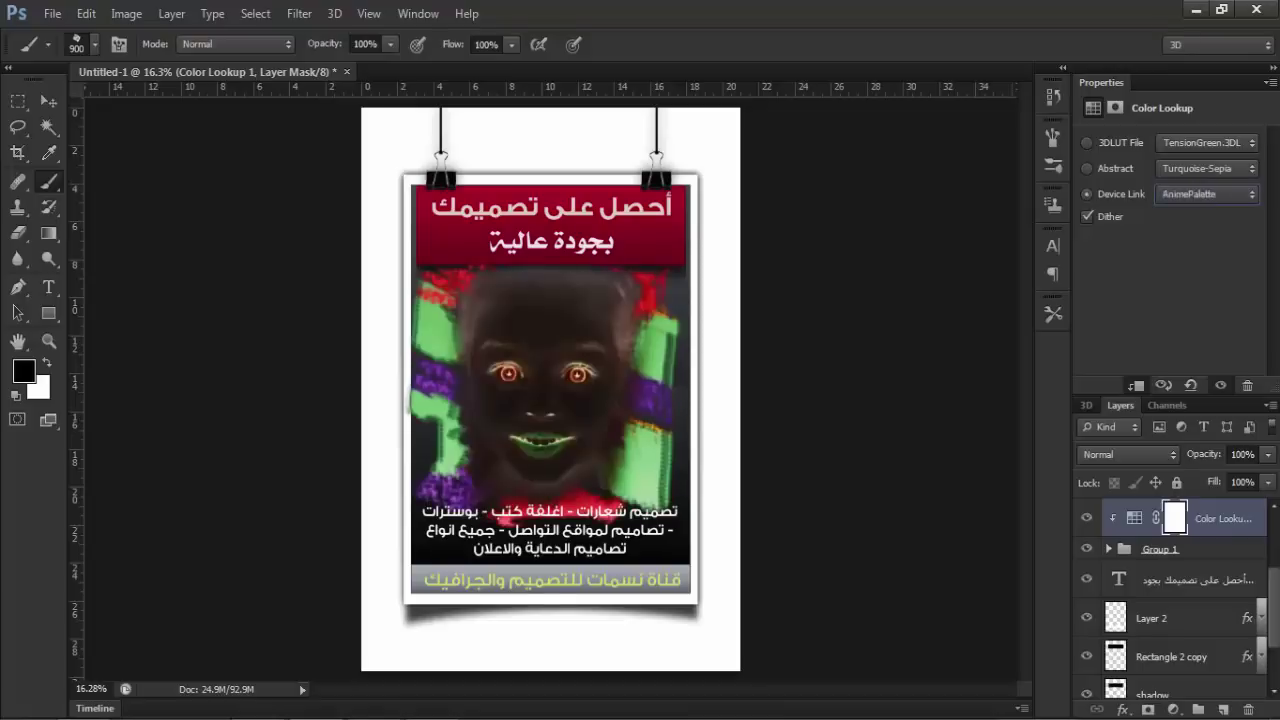
key("Up")
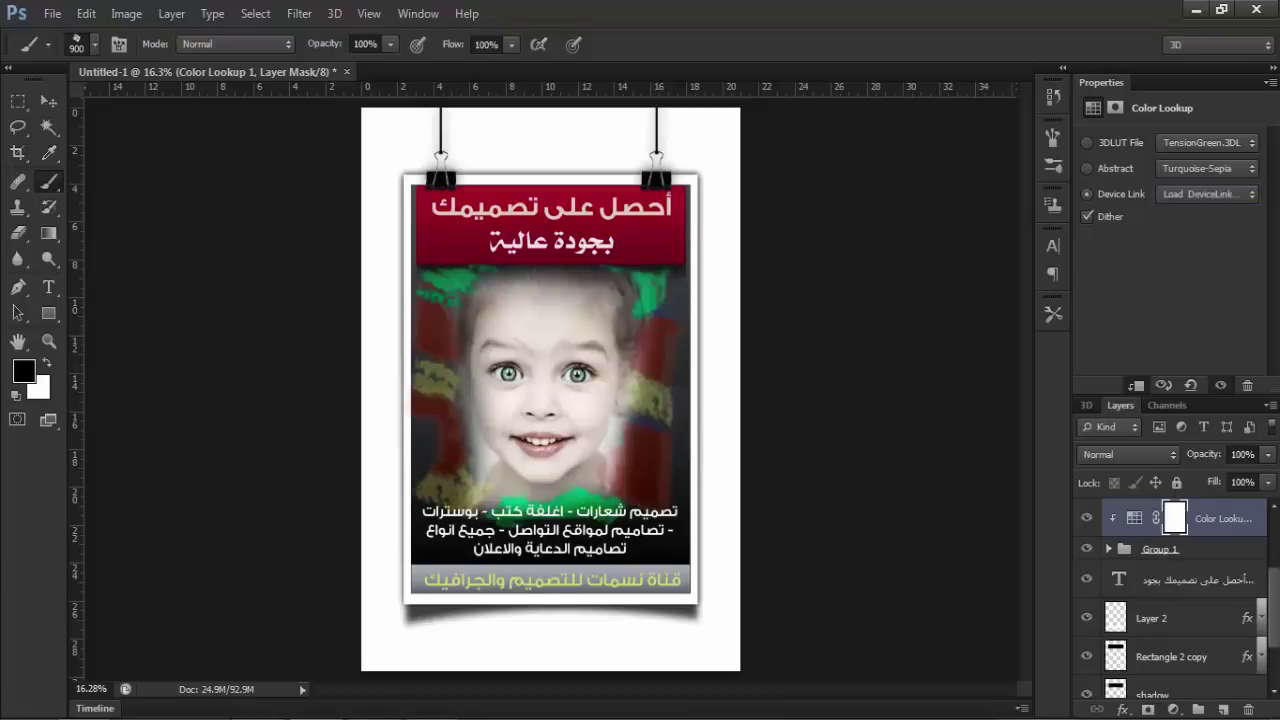
left_click(1255, 10)
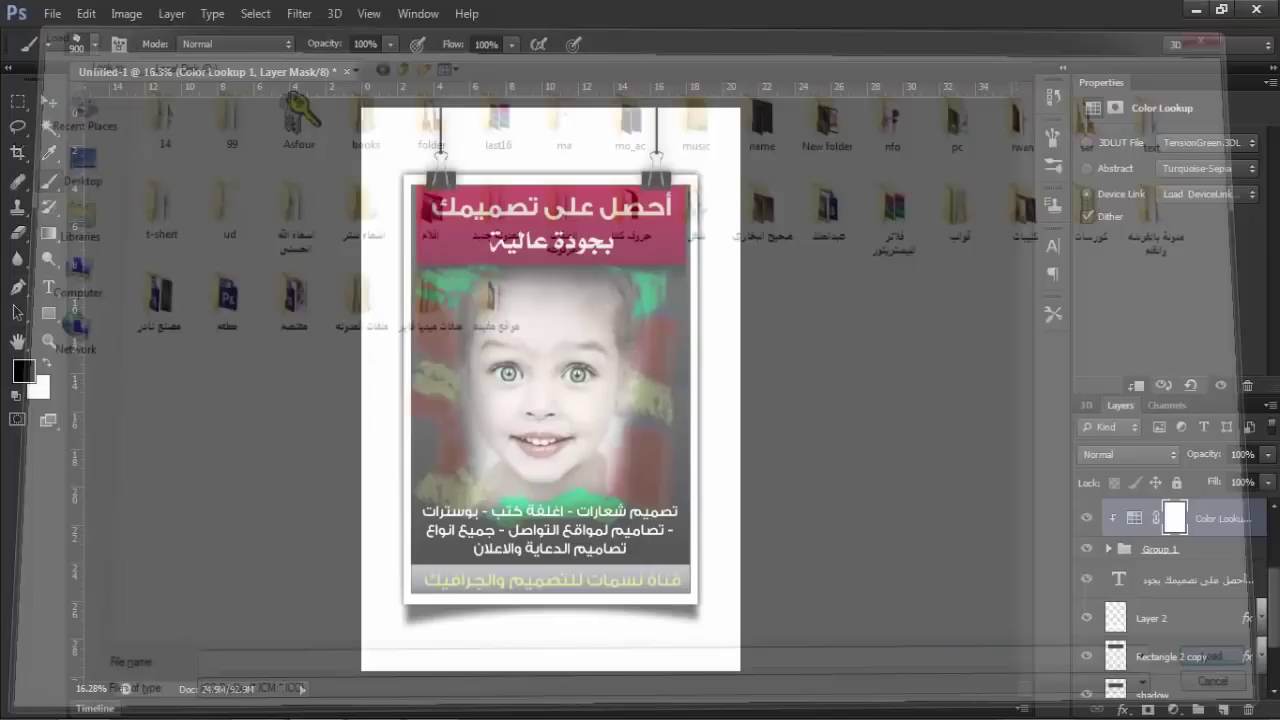
key("Return")
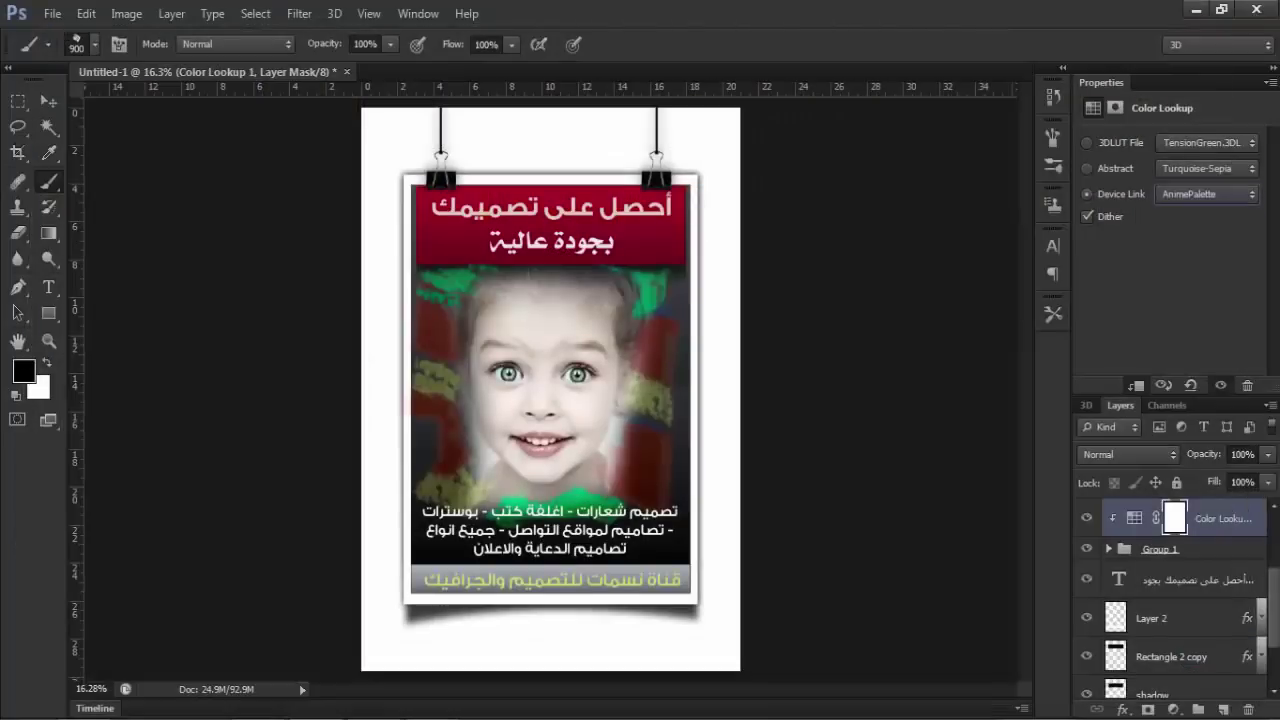
key("Down")
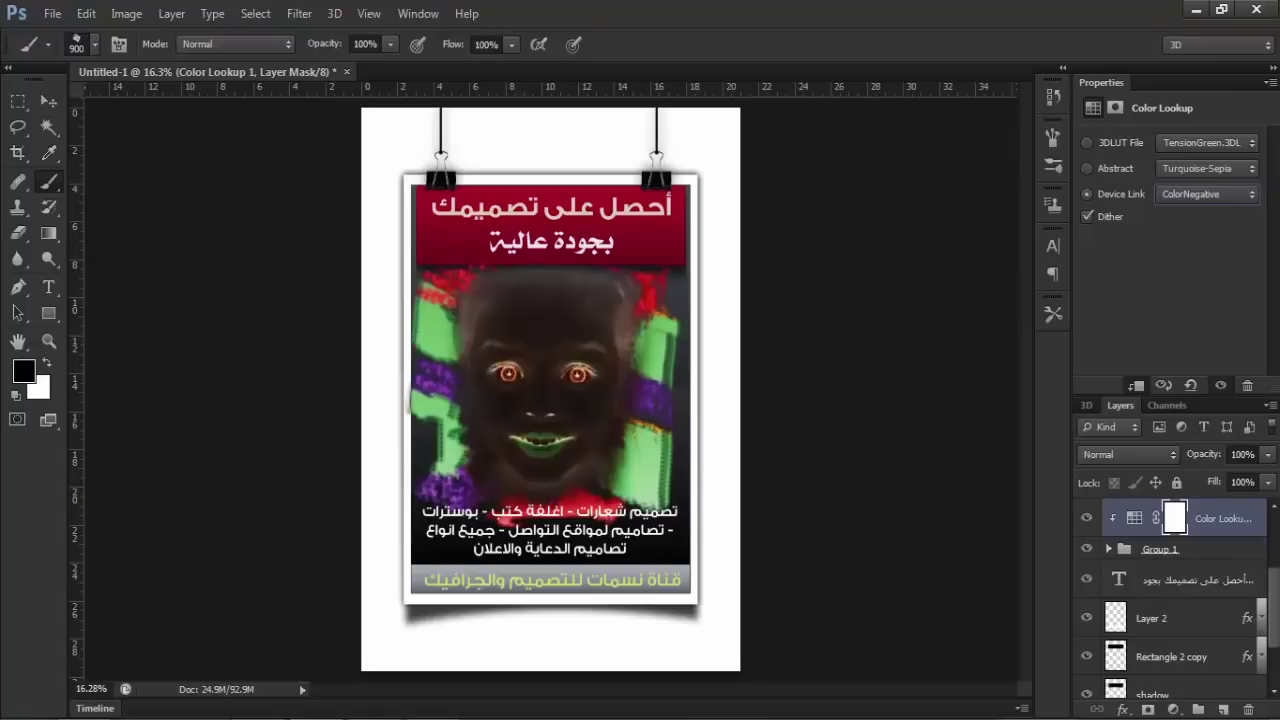
key("Down")
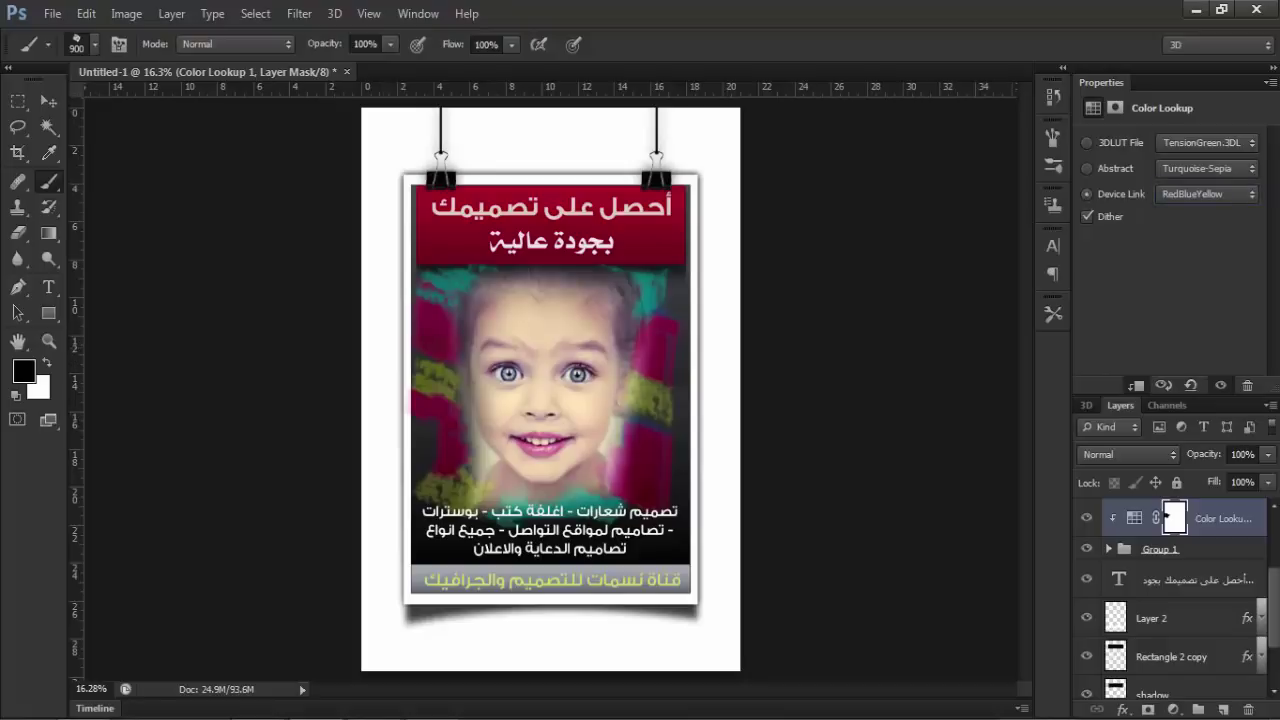
With a soft round brush, paint black on the Color Lookup mask over the face and eyes.
left_click(94, 44)
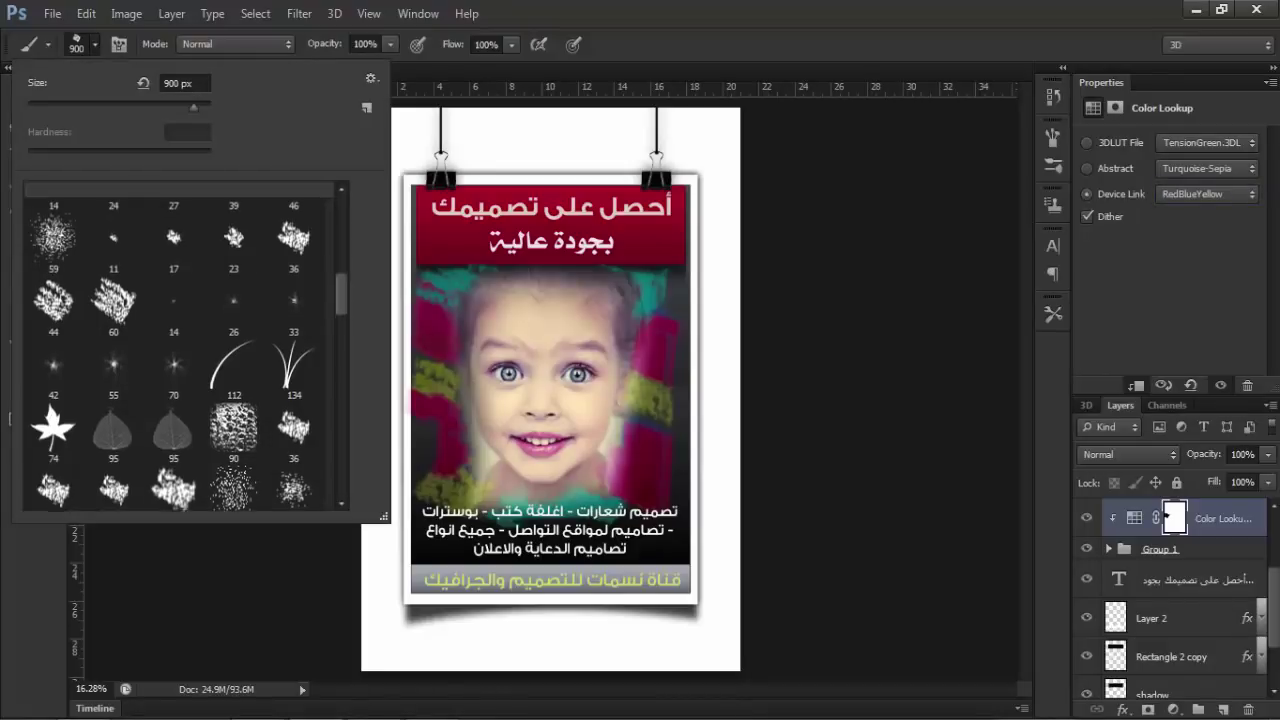
scroll(180, 345, "up", 5)
scroll(180, 345, "up", 3)
scroll(180, 345, "up", 2)
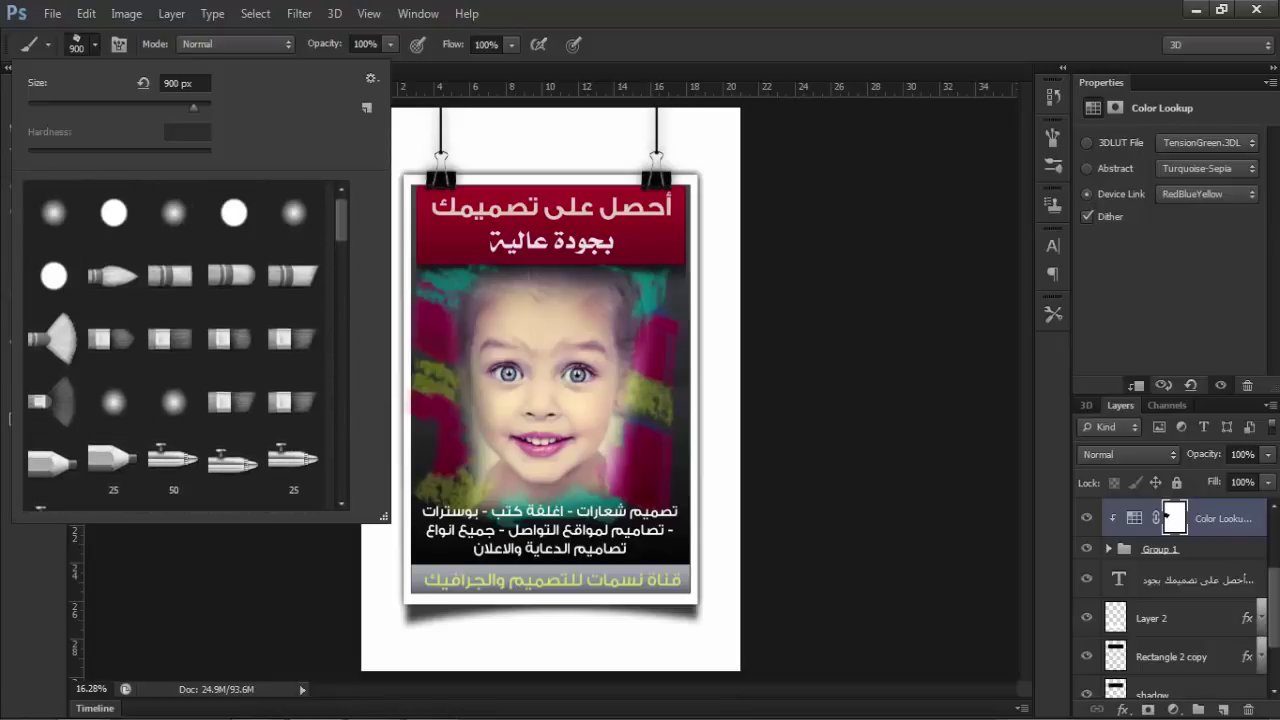
left_click(294, 213)
left_click(1174, 518)
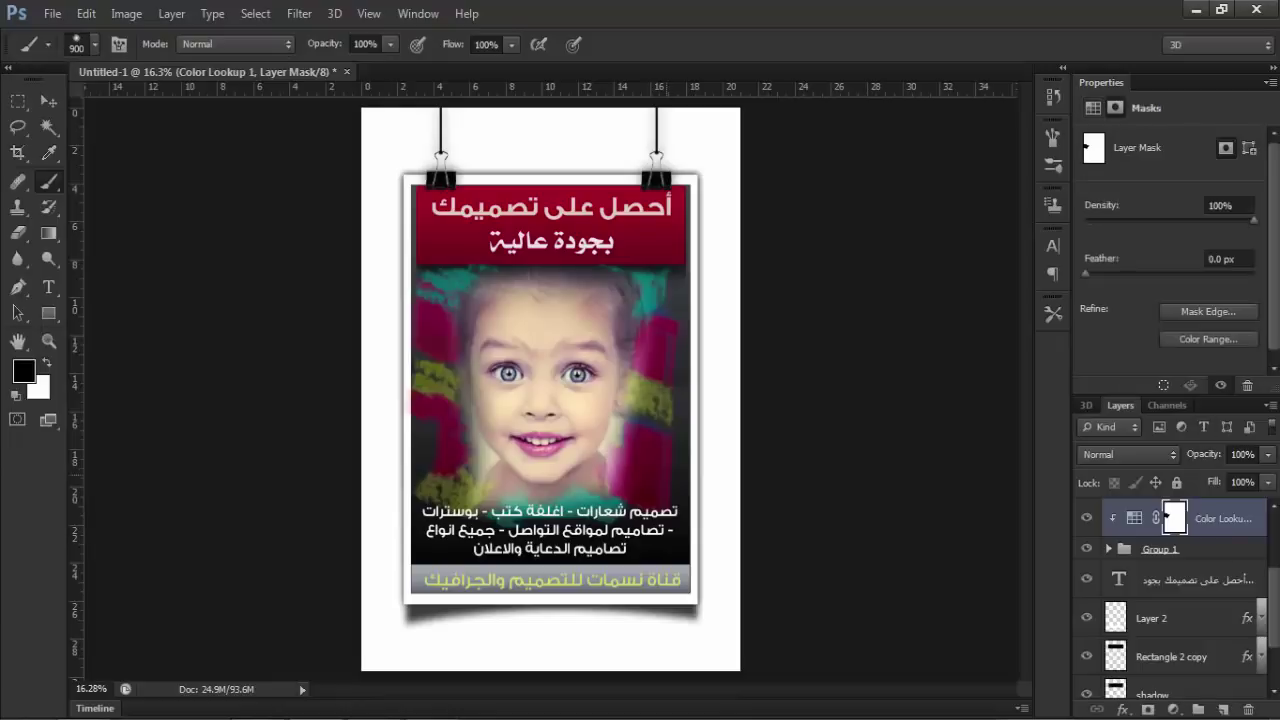
left_click_drag(470, 470, 640, 560)
left_click_drag(505, 373, 580, 373)
Add a mask to Group 1 and paint it to fade the left edge and the hair at the top.
left_click(1160, 549)
left_click(1148, 709)
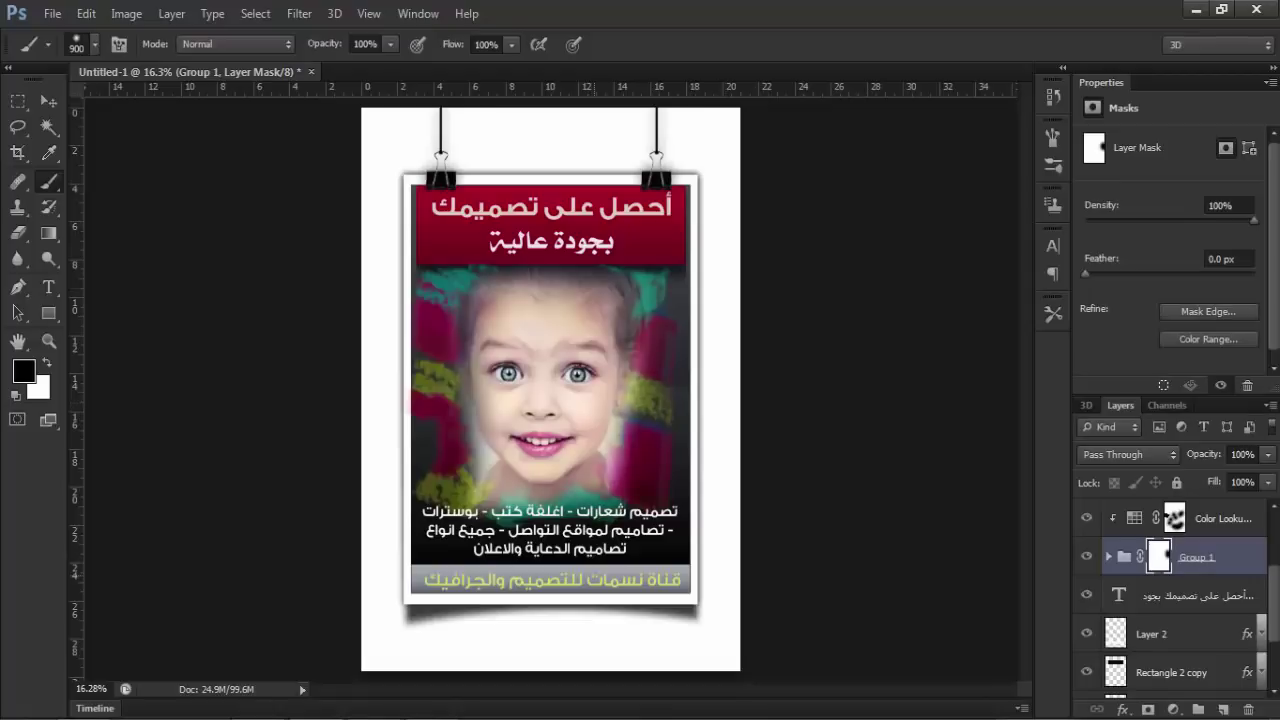
left_click_drag(610, 505, 470, 505)
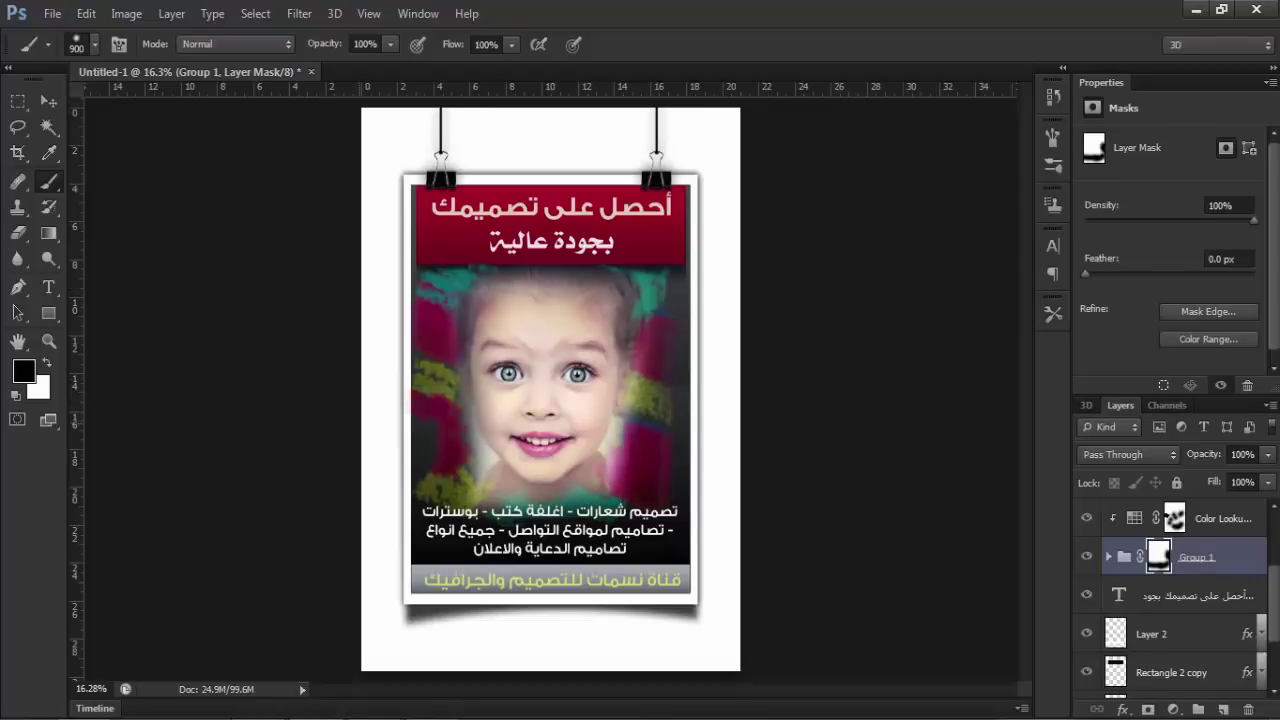
left_click(421, 383)
left_click_drag(450, 275, 530, 290)
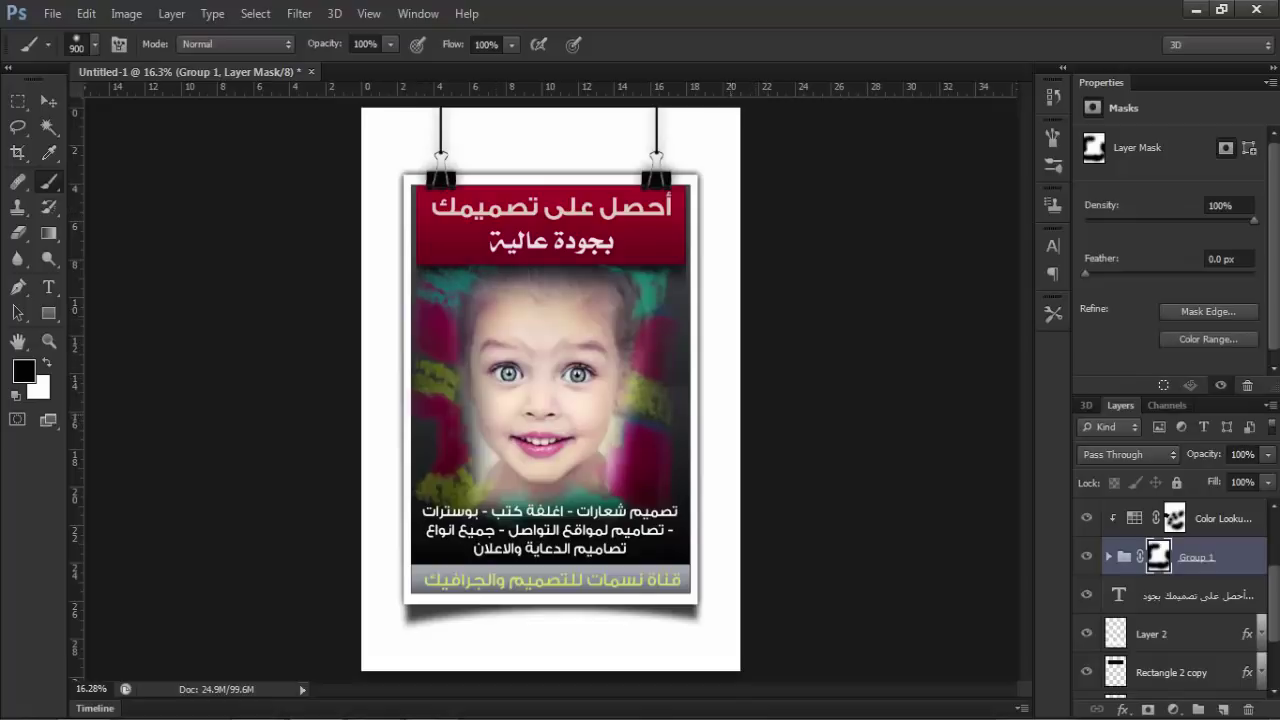
left_click(530, 325)
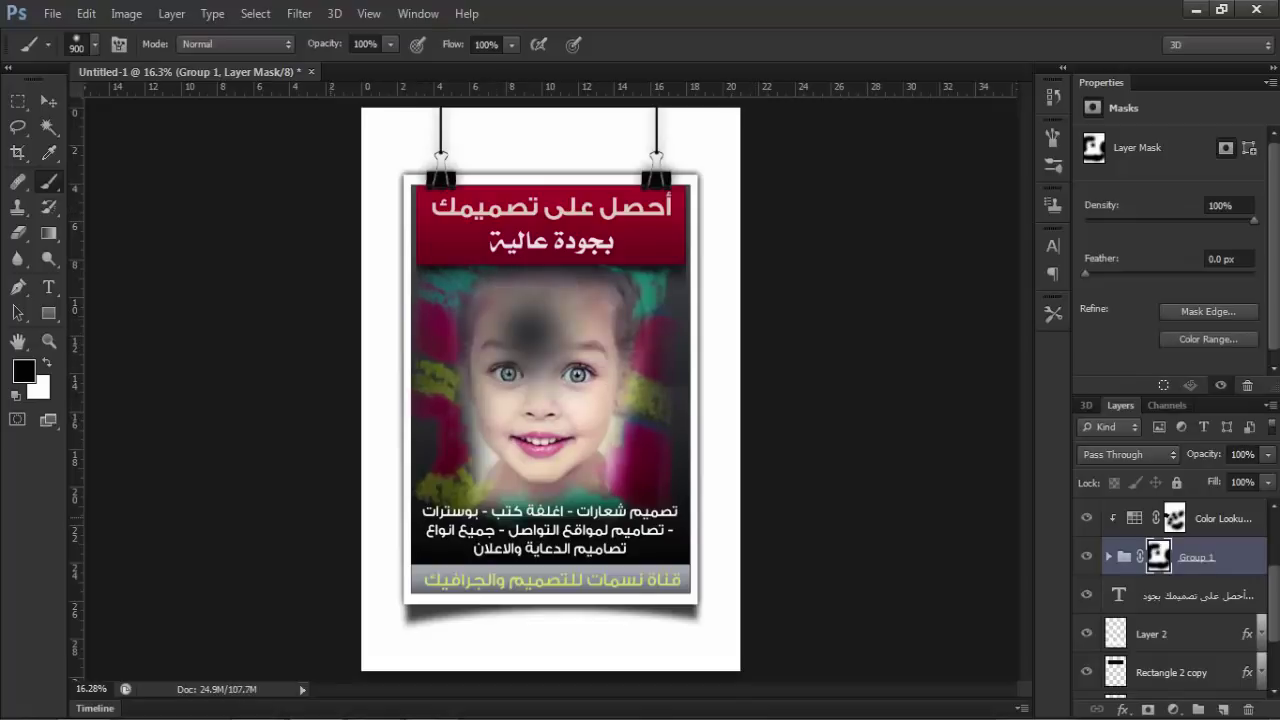
key("ctrl+z")
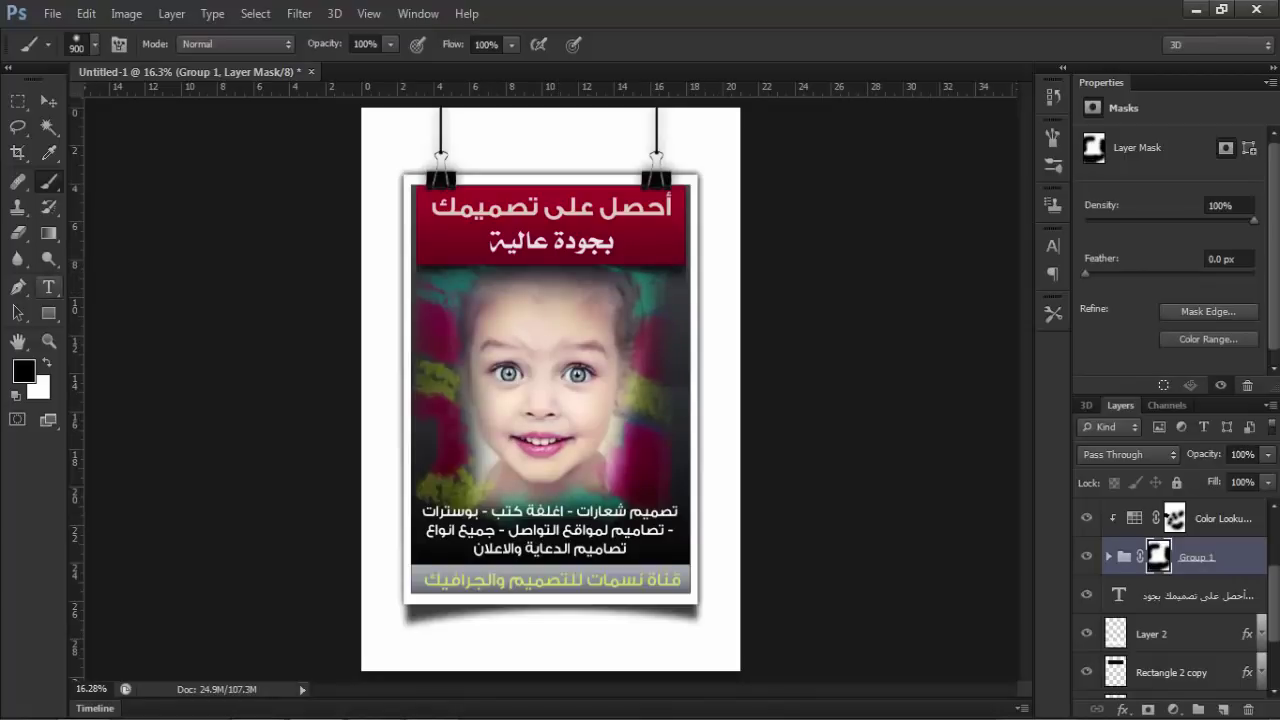
Switch to the Type tool, then bring up the Firefox Google Images 'beautiful kids' page.
key("t")
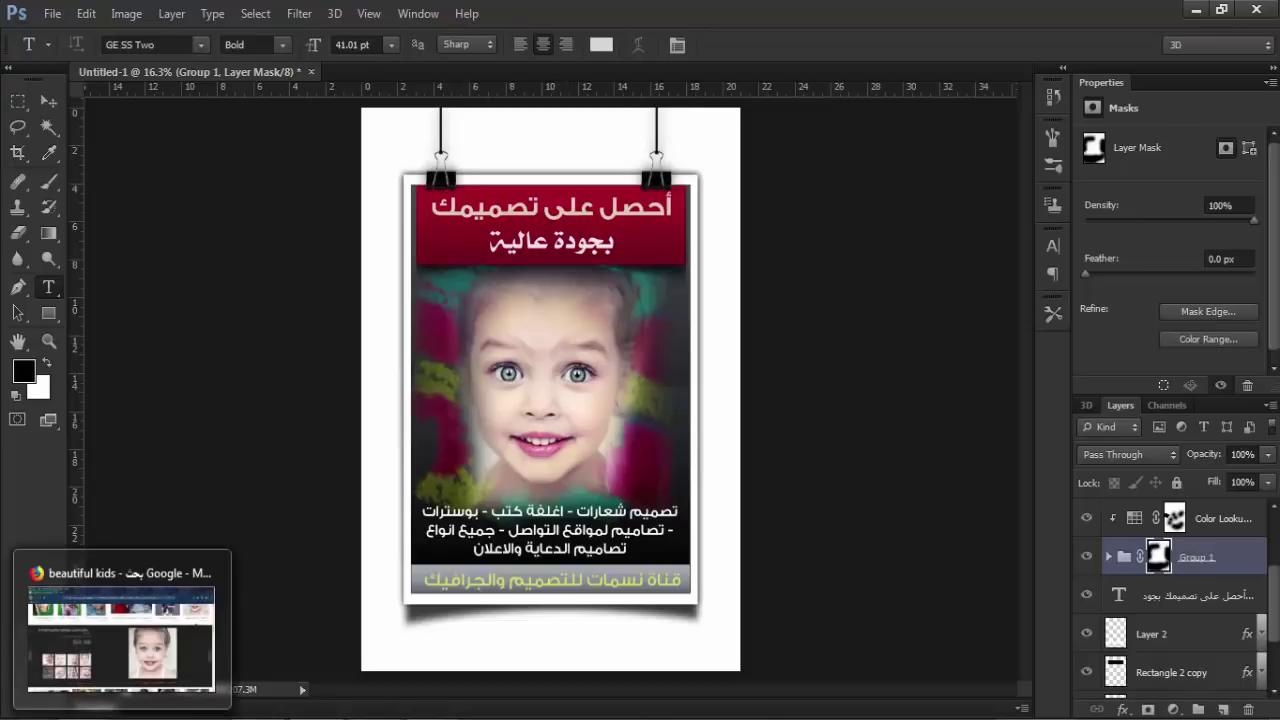
left_click(120, 640)
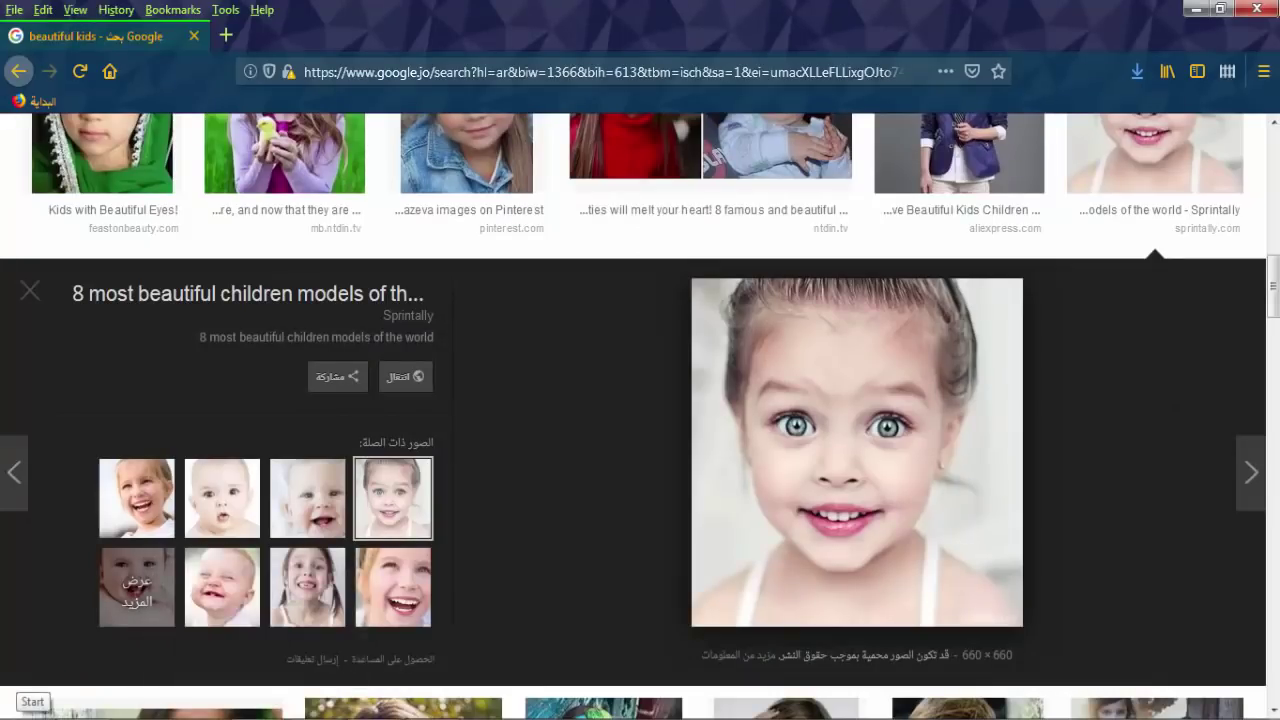
Open the icon2 folder on Local Disk (E:) via gfx2 and ايكونات, maximised in Explorer.
left_click(20, 712)
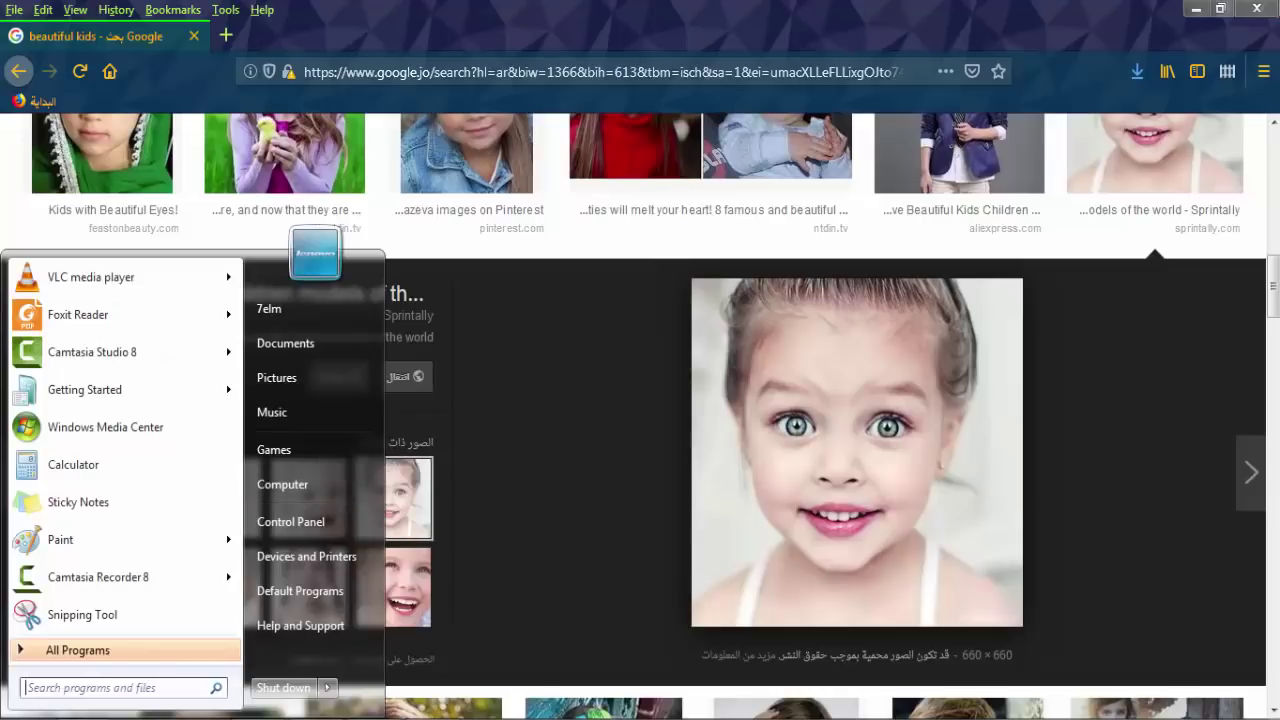
left_click(283, 484)
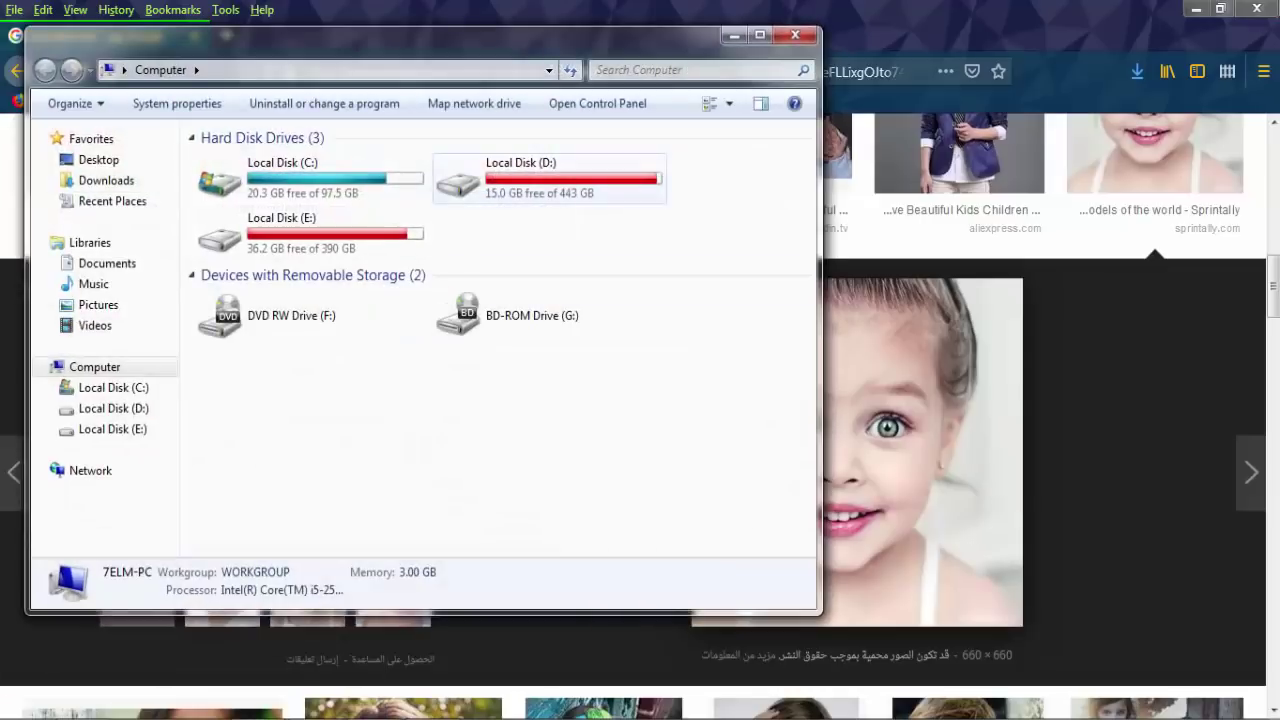
left_click(300, 233)
double_click(300, 233)
left_click(760, 35)
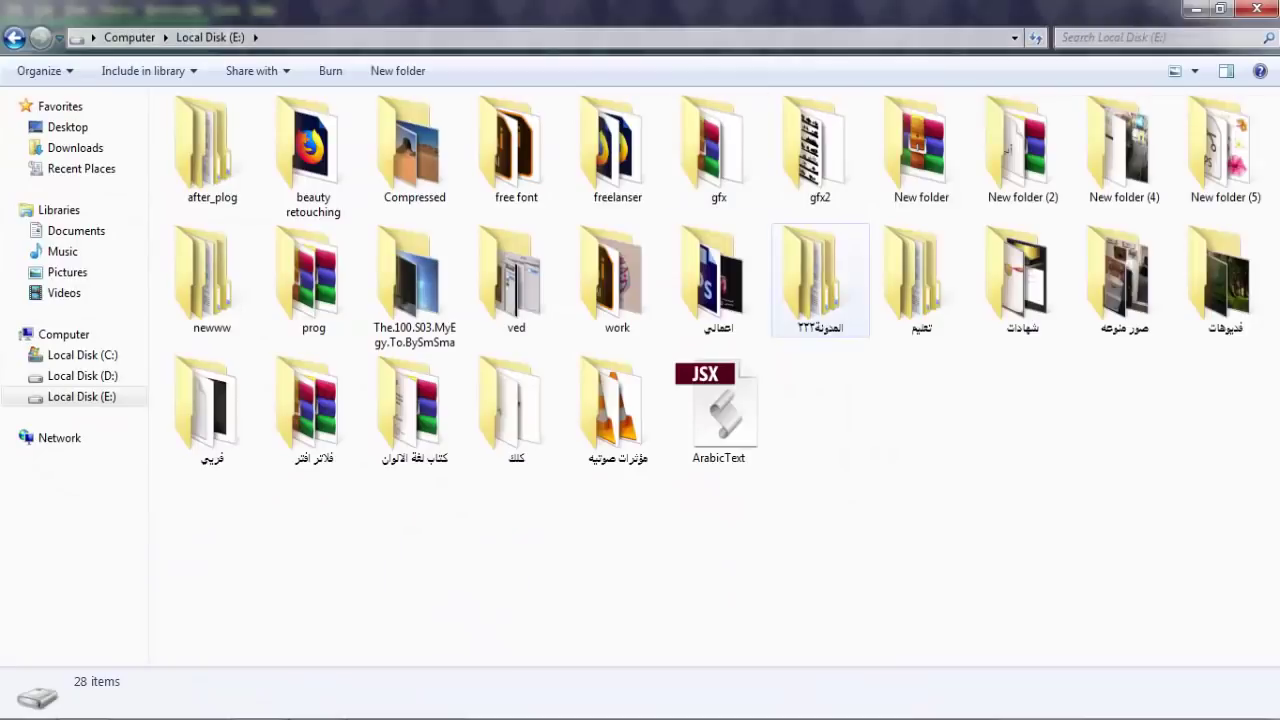
double_click(820, 150)
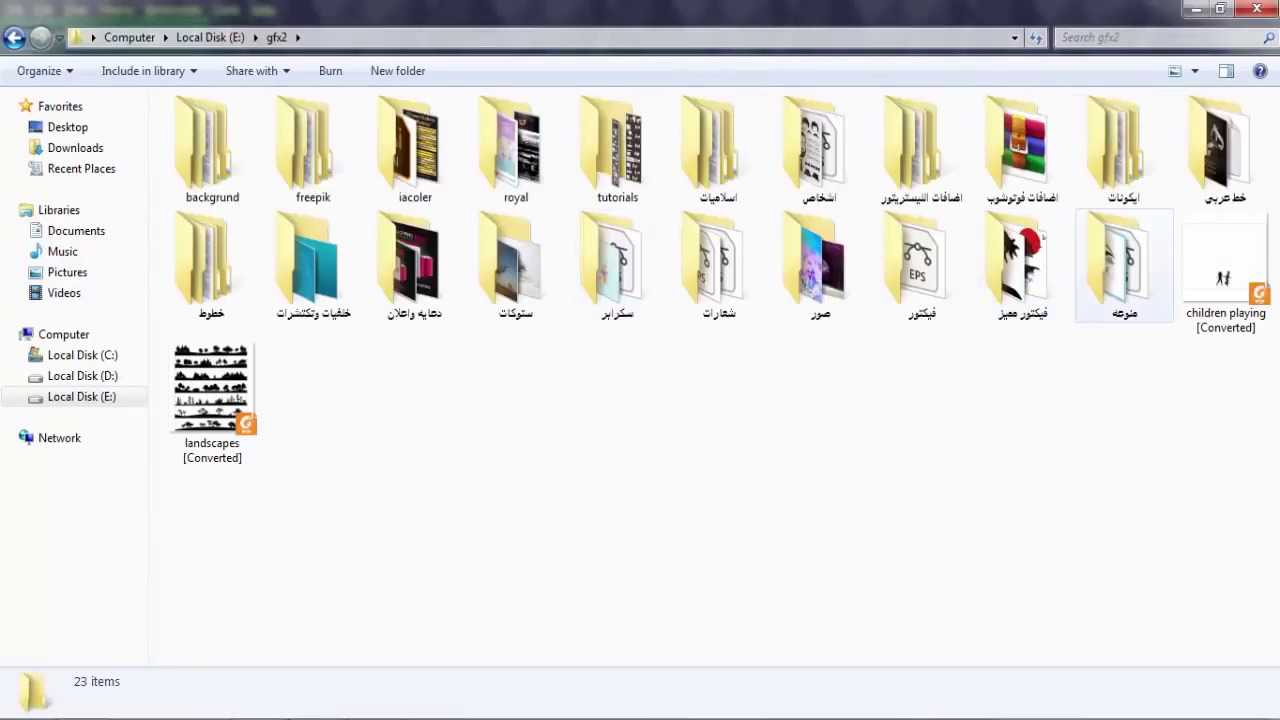
double_click(1120, 150)
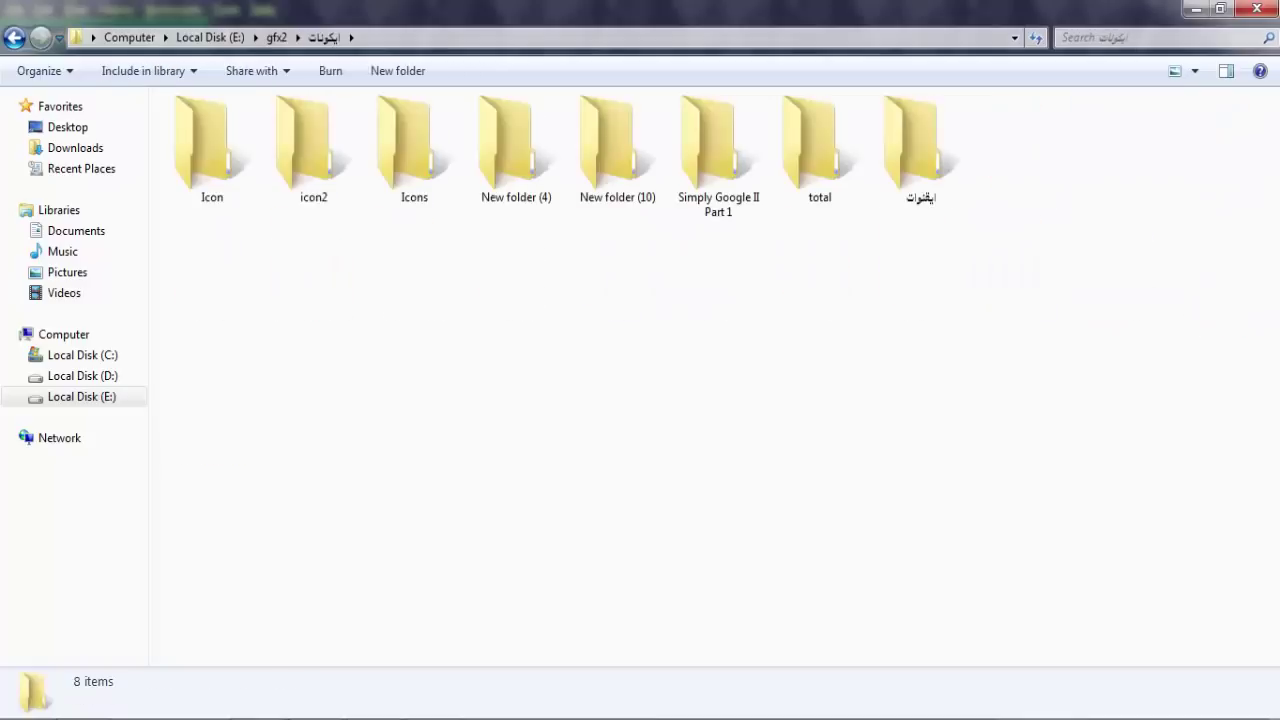
double_click(313, 145)
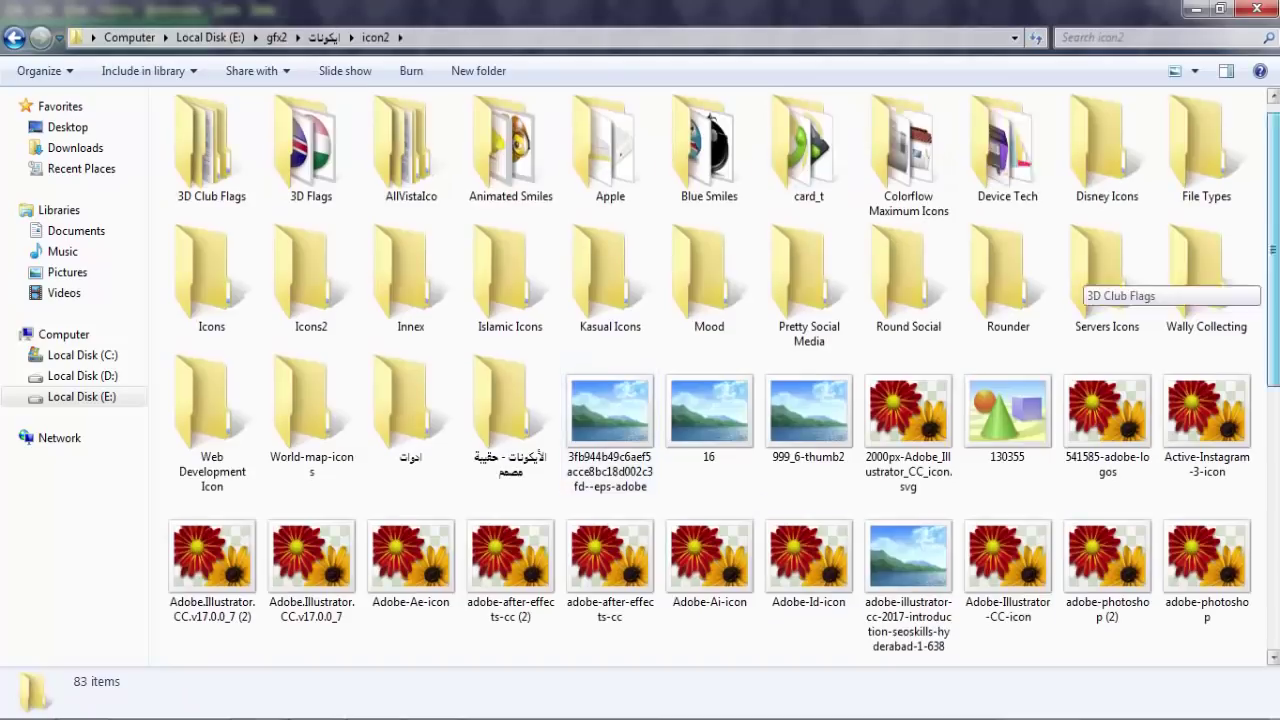
Drag social_facebook_box_blue.png from the icon2 folder onto the Photoshop poster.
scroll(1085, 280, "down", 2)
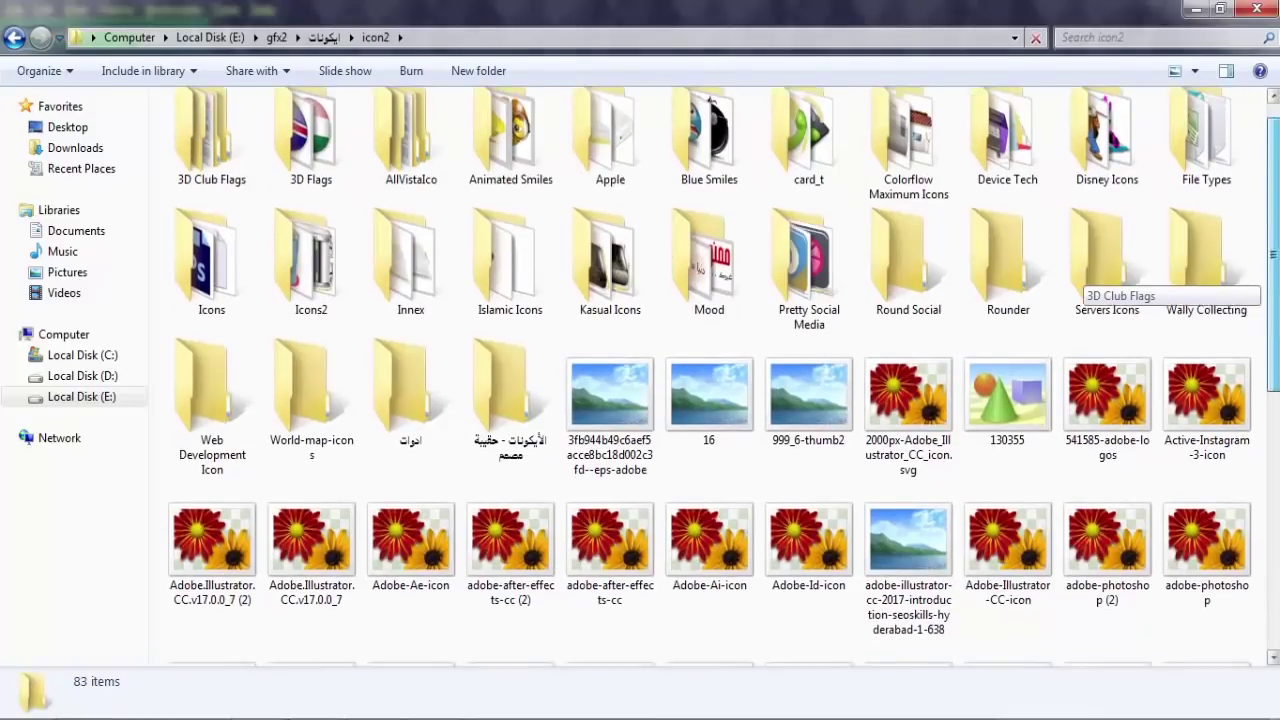
scroll(1085, 285, "down", 2)
scroll(1085, 285, "down", 1)
scroll(1085, 285, "down", 3)
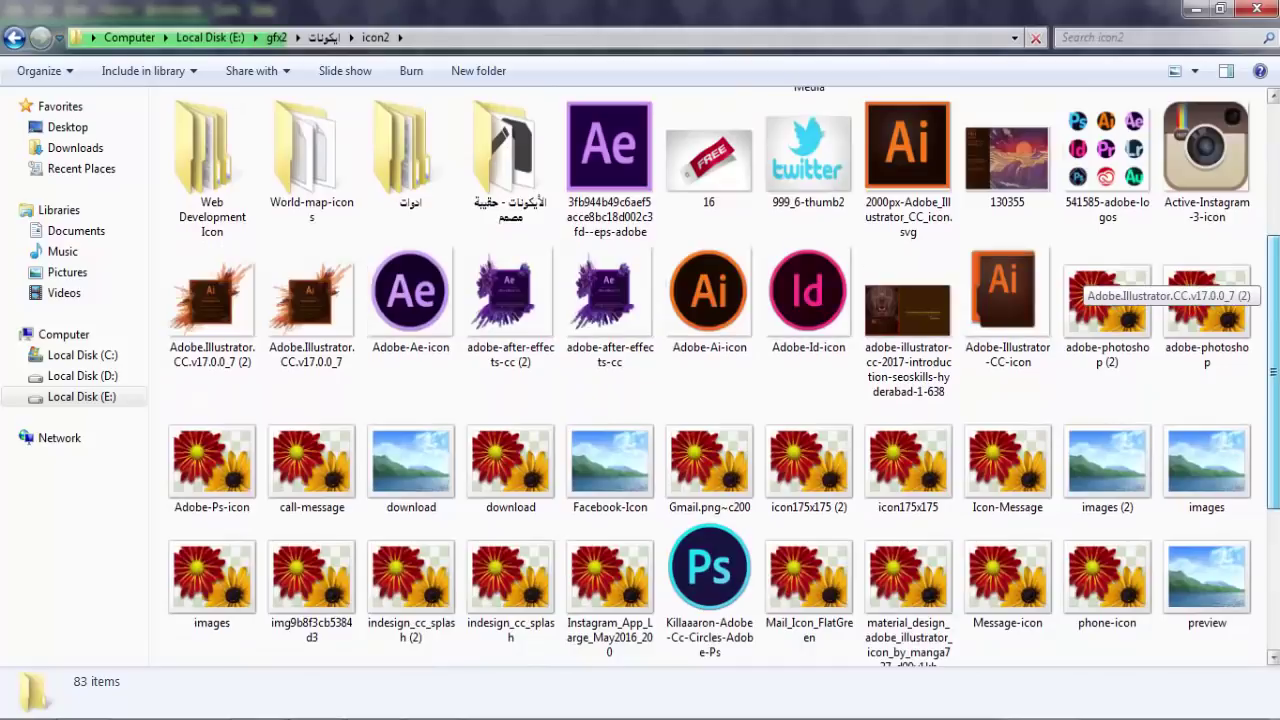
scroll(1085, 285, "down", 3)
scroll(1085, 285, "down", 3)
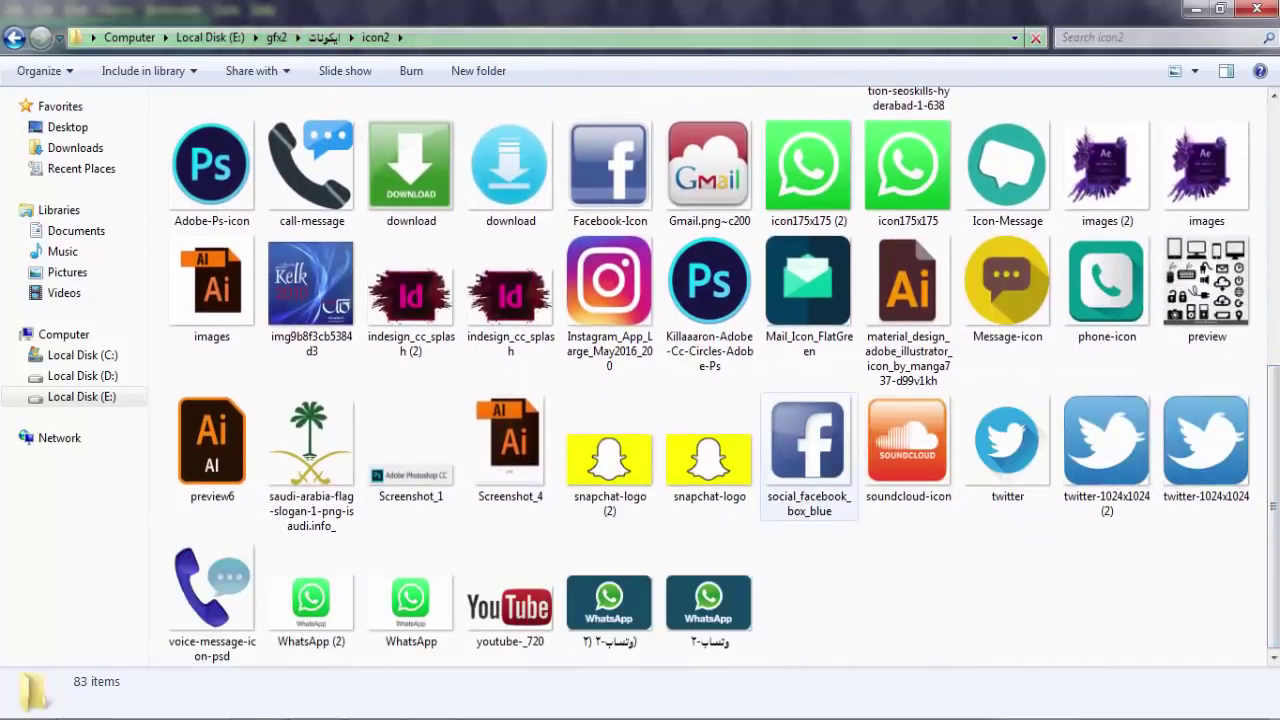
mouse_move(808, 450)
left_mouse_down()
mouse_move(397, 705)
mouse_move(305, 690)
mouse_move(550, 390)
left_mouse_up()
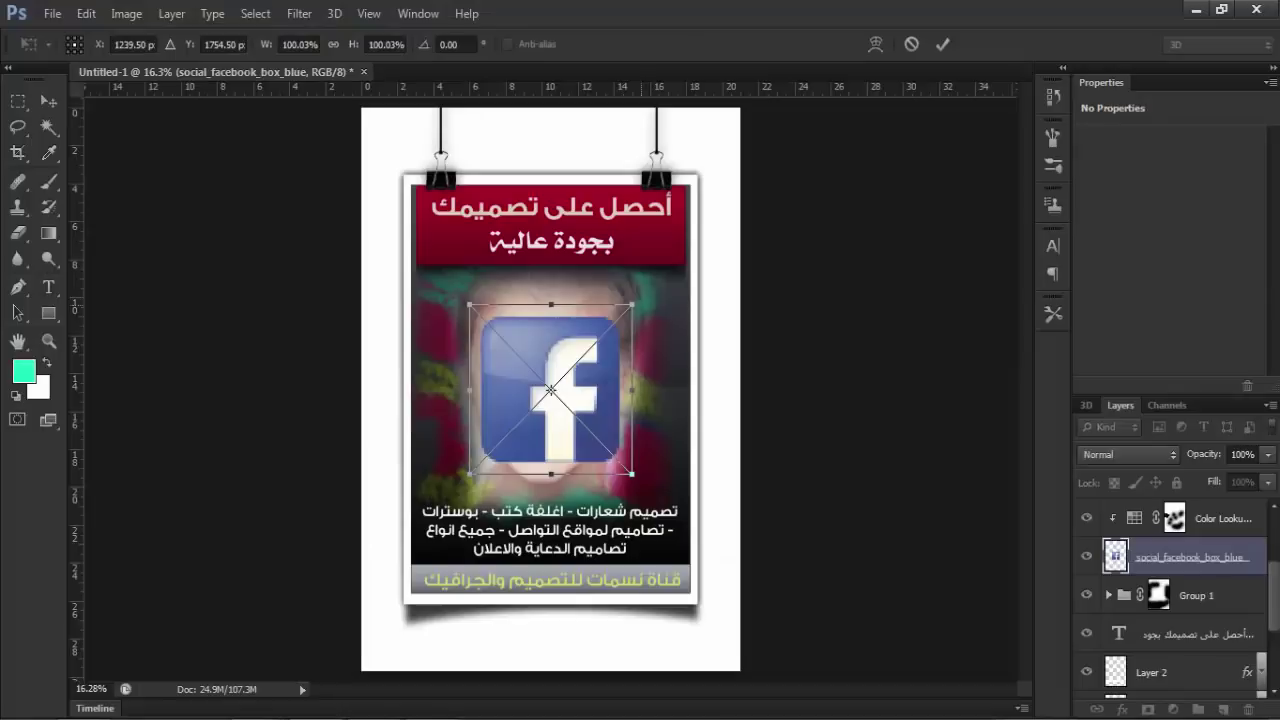
Shrink the Facebook icon to a small size and move it below the poster.
left_click_drag(632, 304, 490, 452)
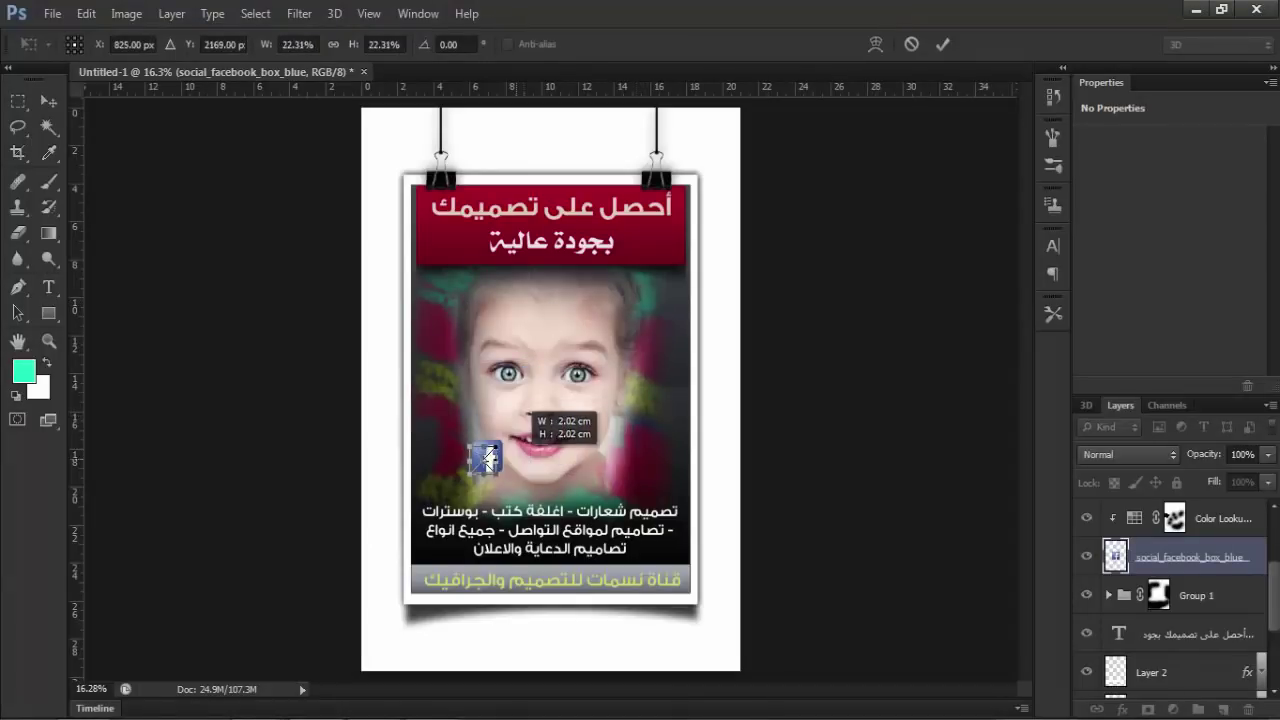
key("Return")
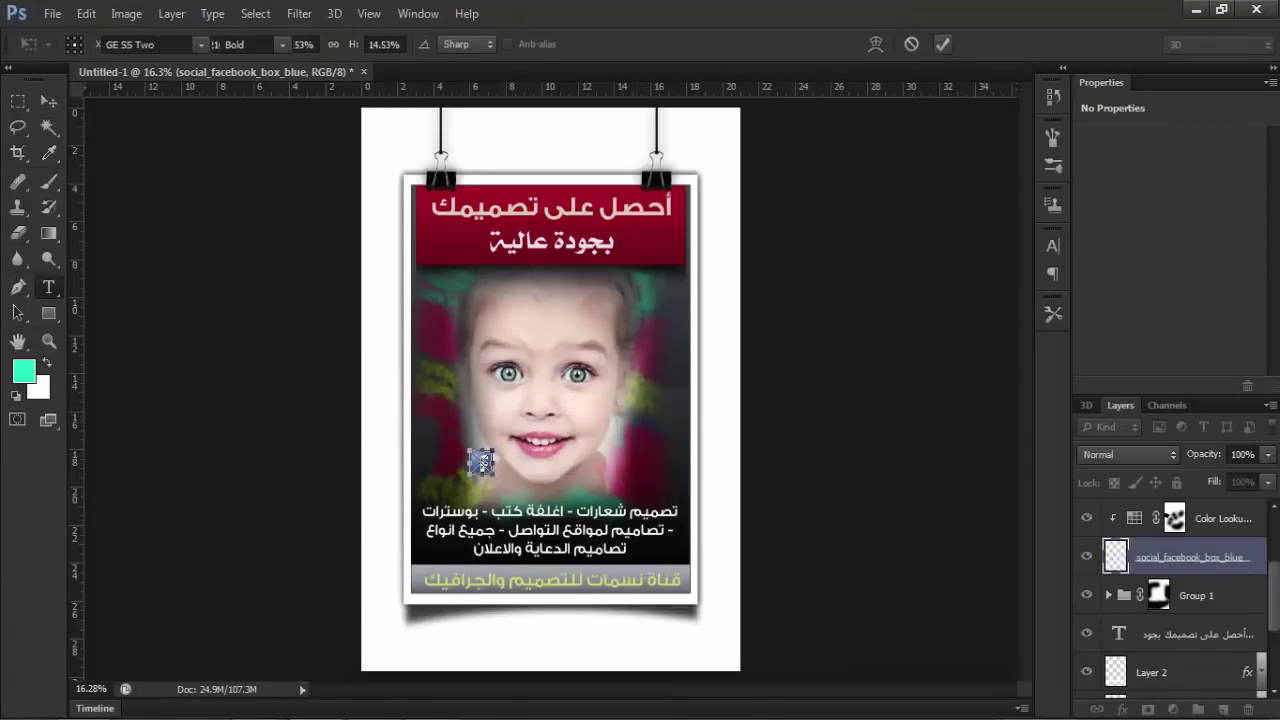
key("v")
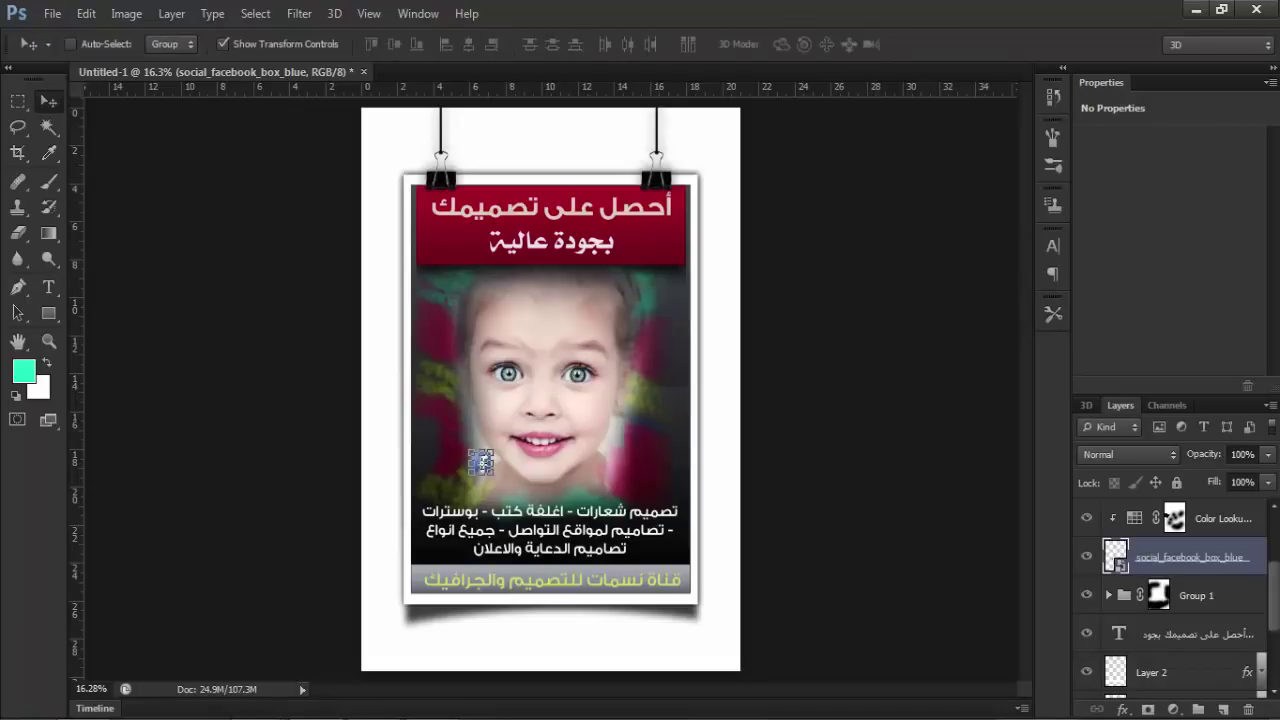
left_click_drag(481, 462, 447, 641)
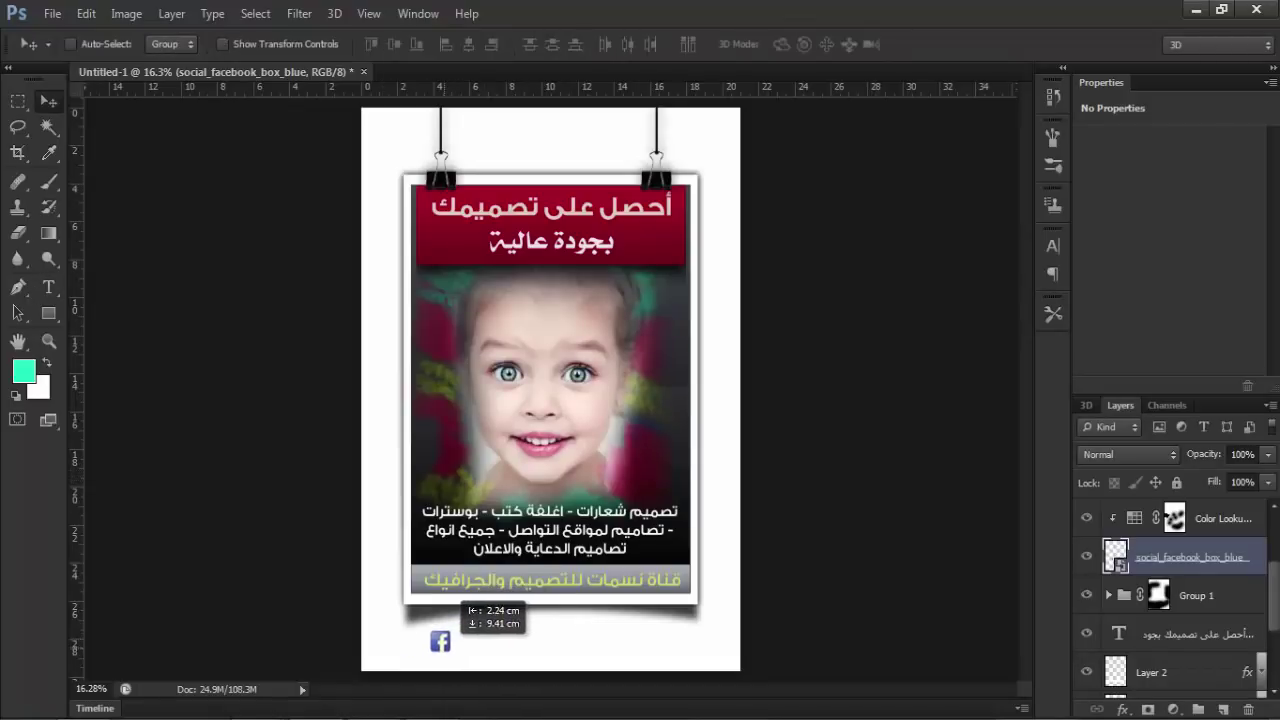
Place the twitter-1024x1024 (2) image, scale it down, and set it beside the Facebook icon.
left_click(358, 630)
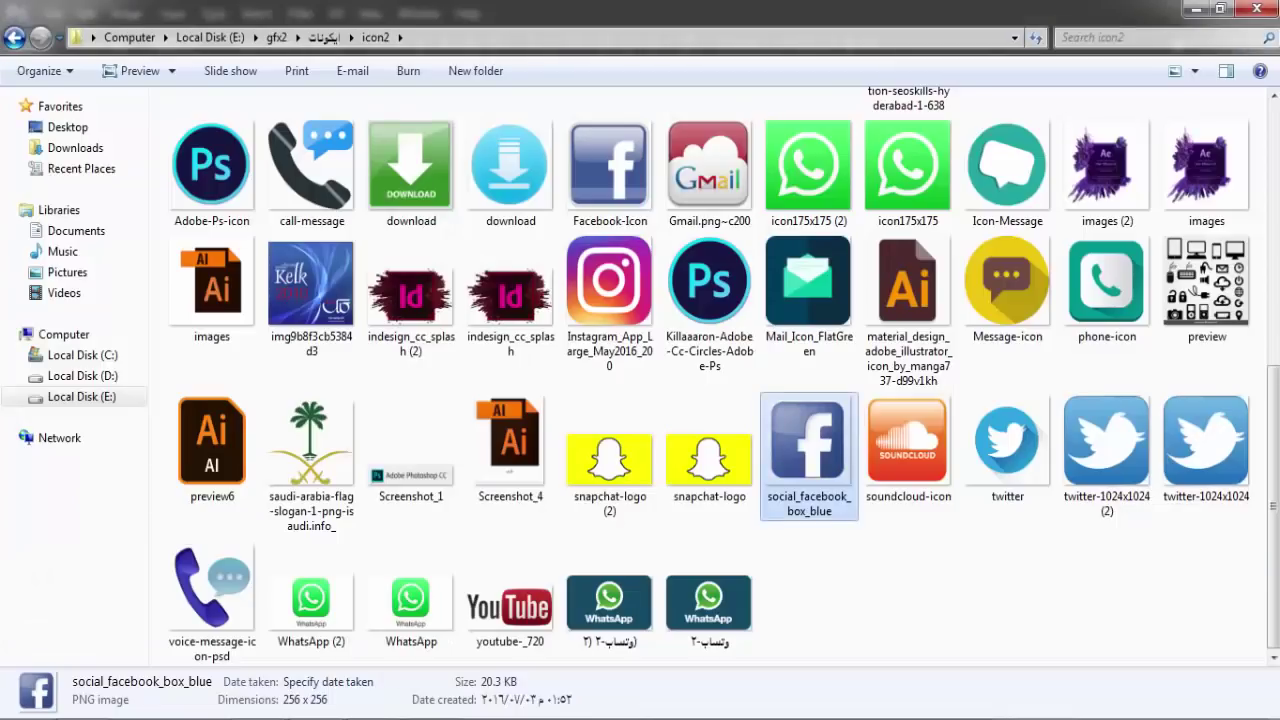
left_click(1107, 445)
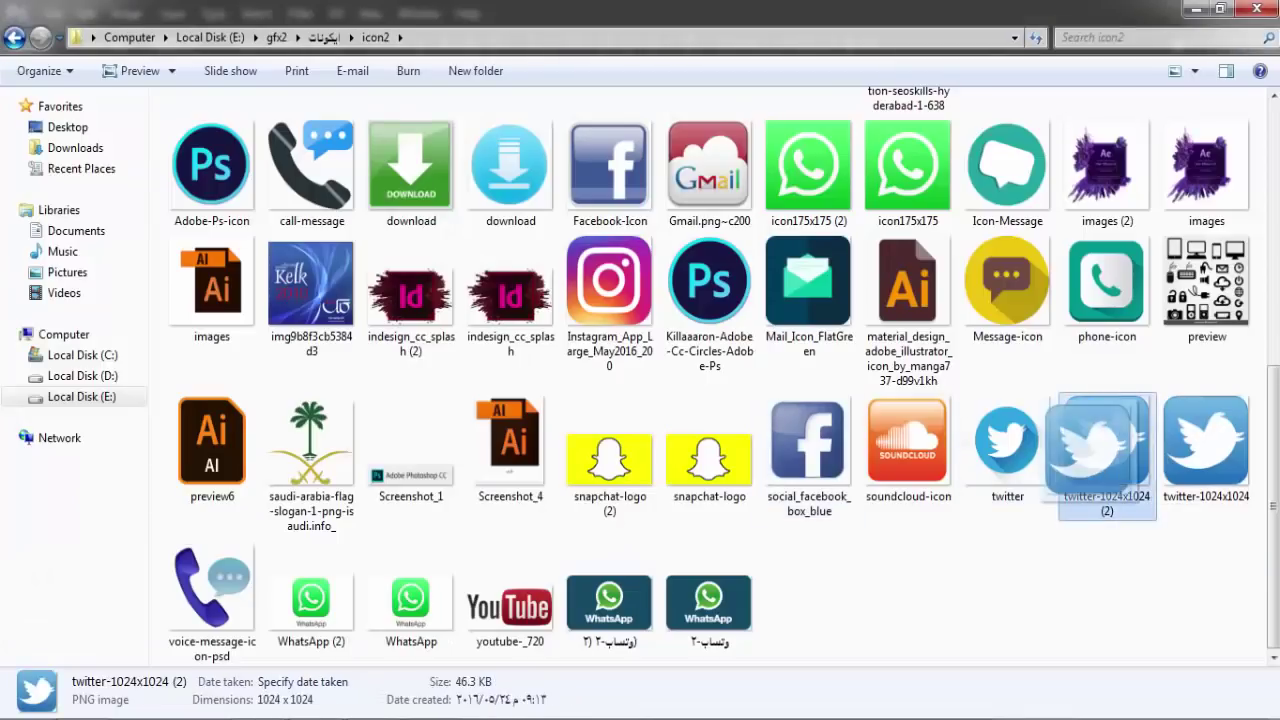
mouse_move(1206, 445)
left_mouse_down()
mouse_move(548, 665)
mouse_move(320, 700)
mouse_move(550, 400)
left_mouse_up()
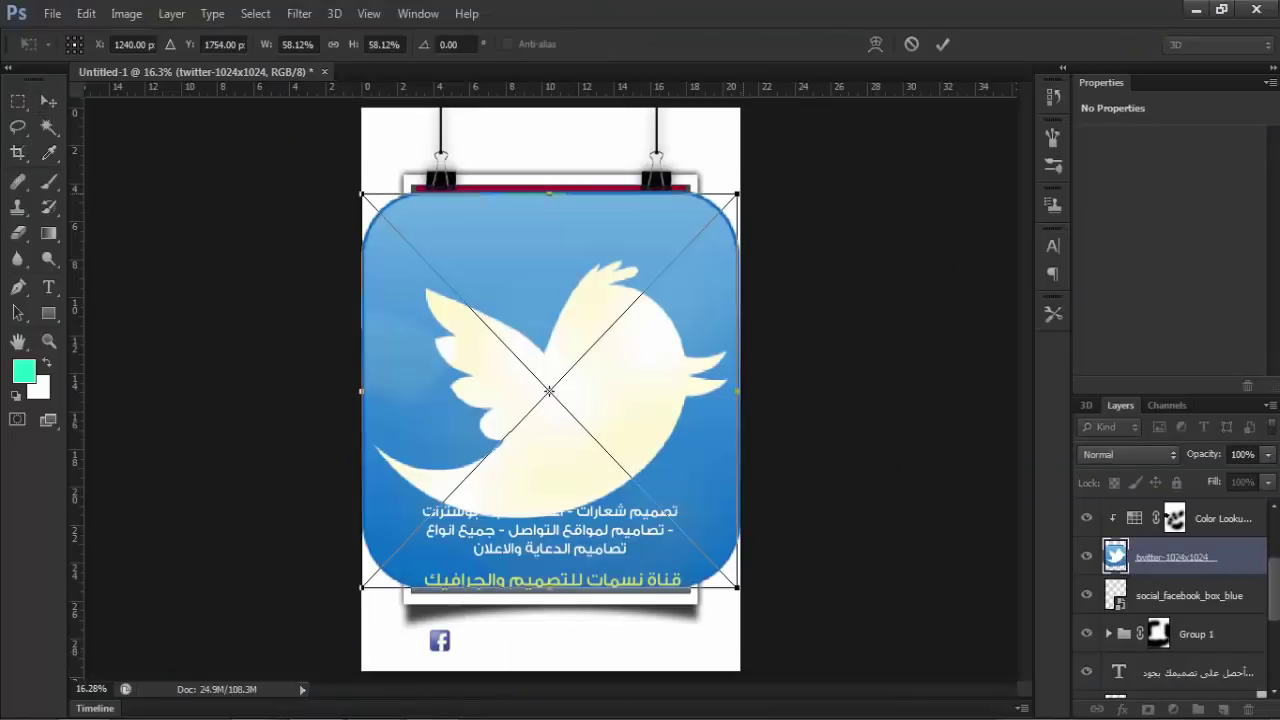
left_click_drag(740, 190, 387, 562)
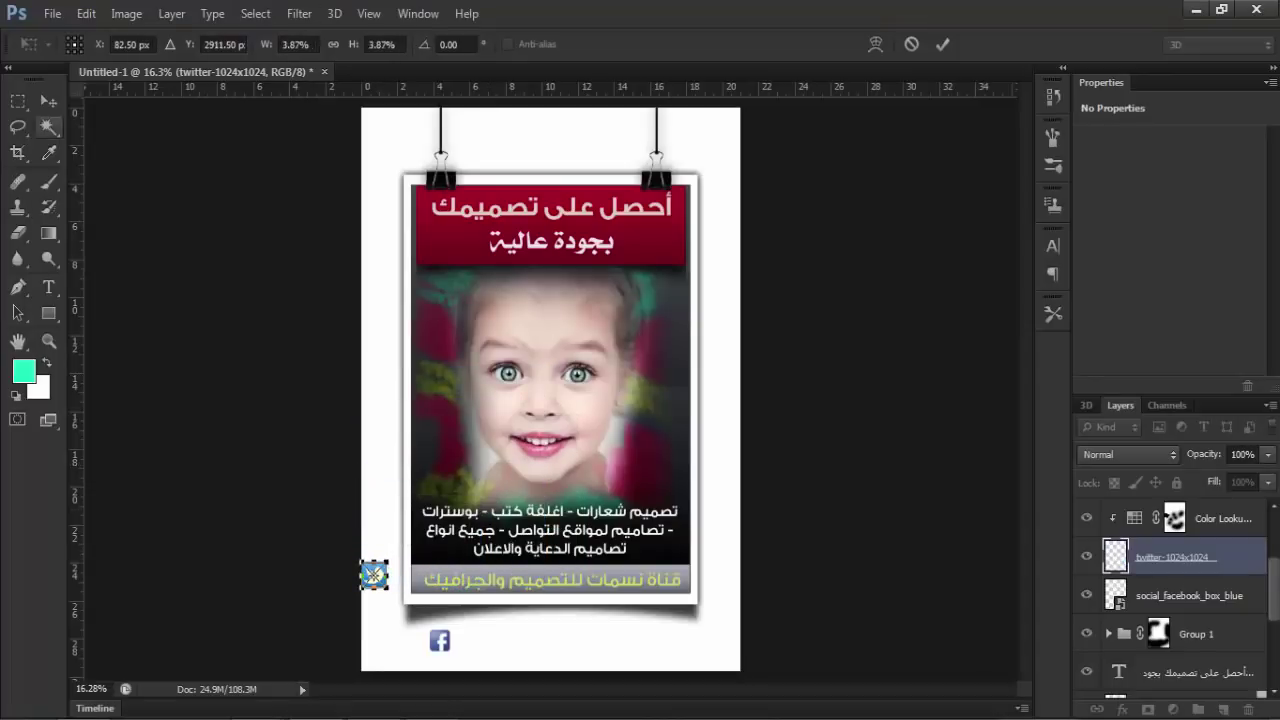
left_click(48, 101)
left_click(589, 289)
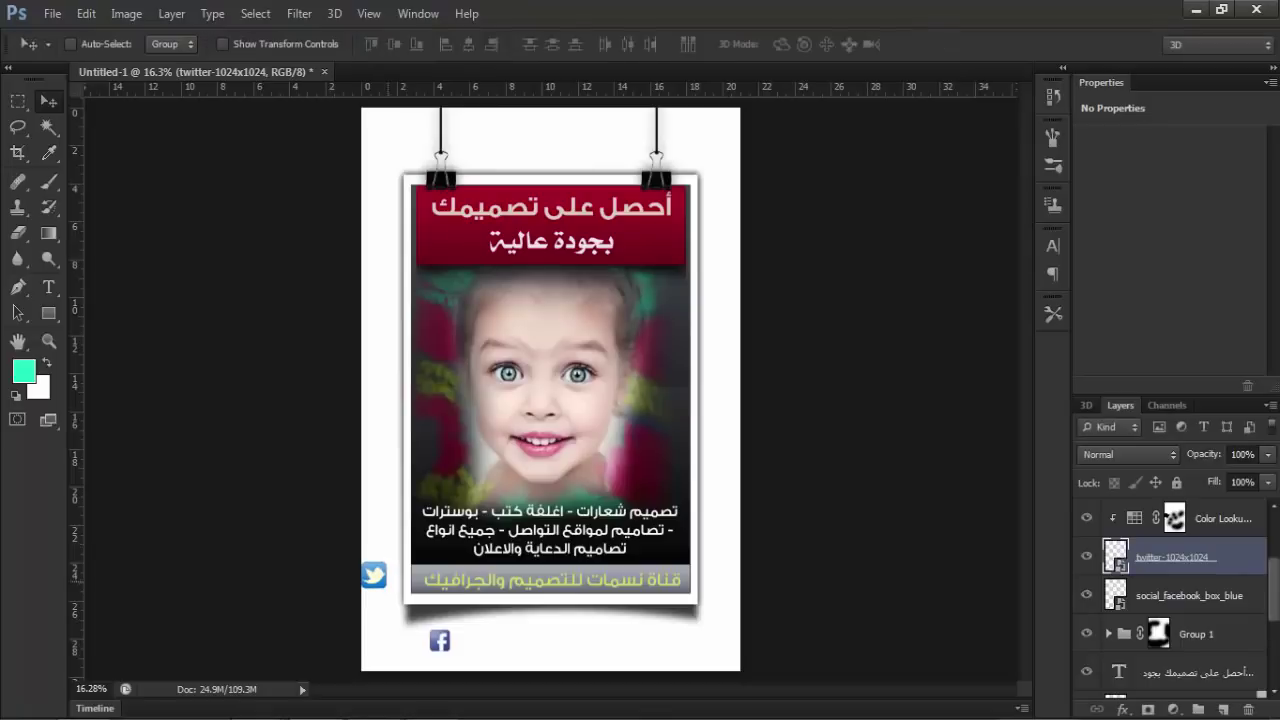
left_click_drag(374, 575, 593, 639)
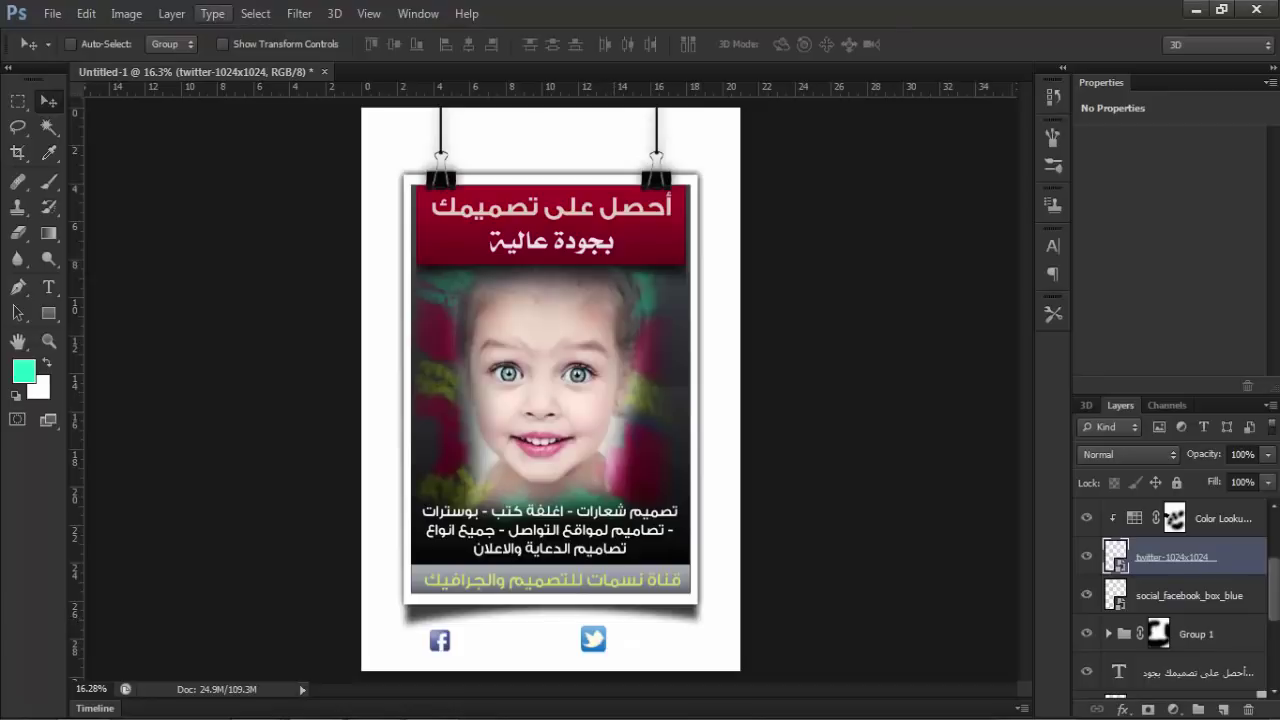
Make the Twitter icon slightly smaller with Free Transform.
left_click(223, 44)
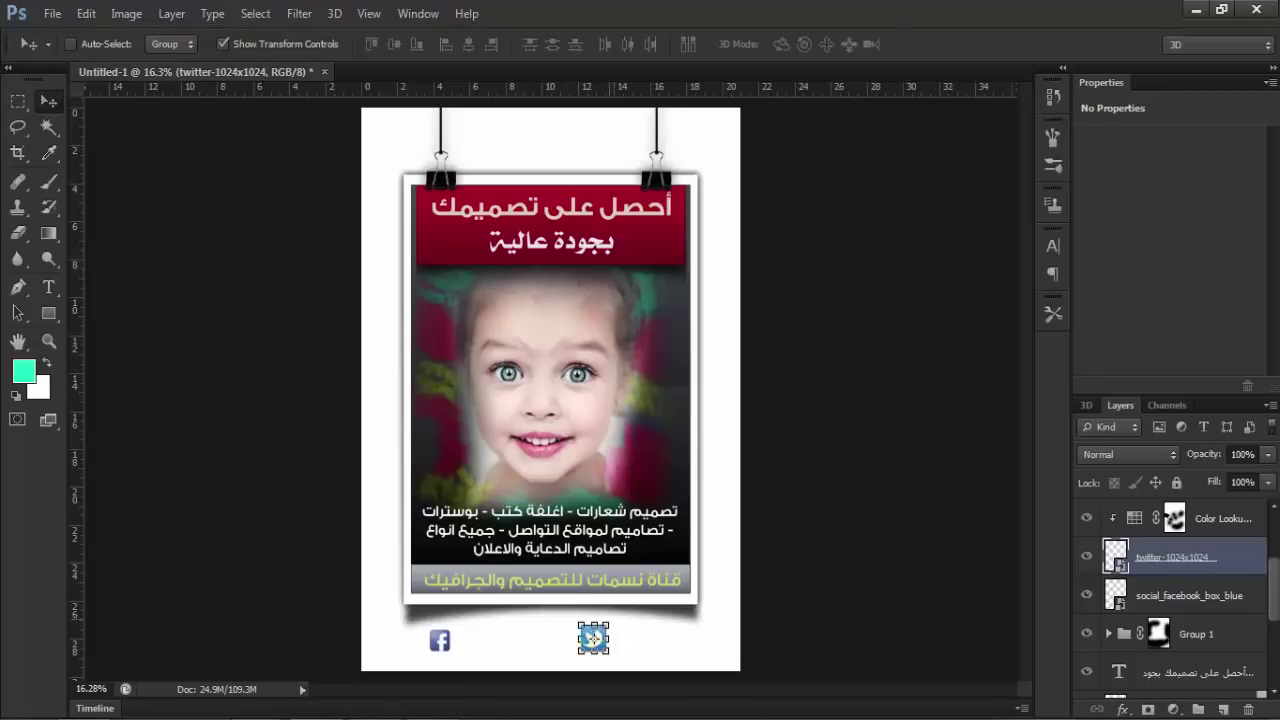
key("ctrl+t")
left_click_drag(608, 622, 605, 632)
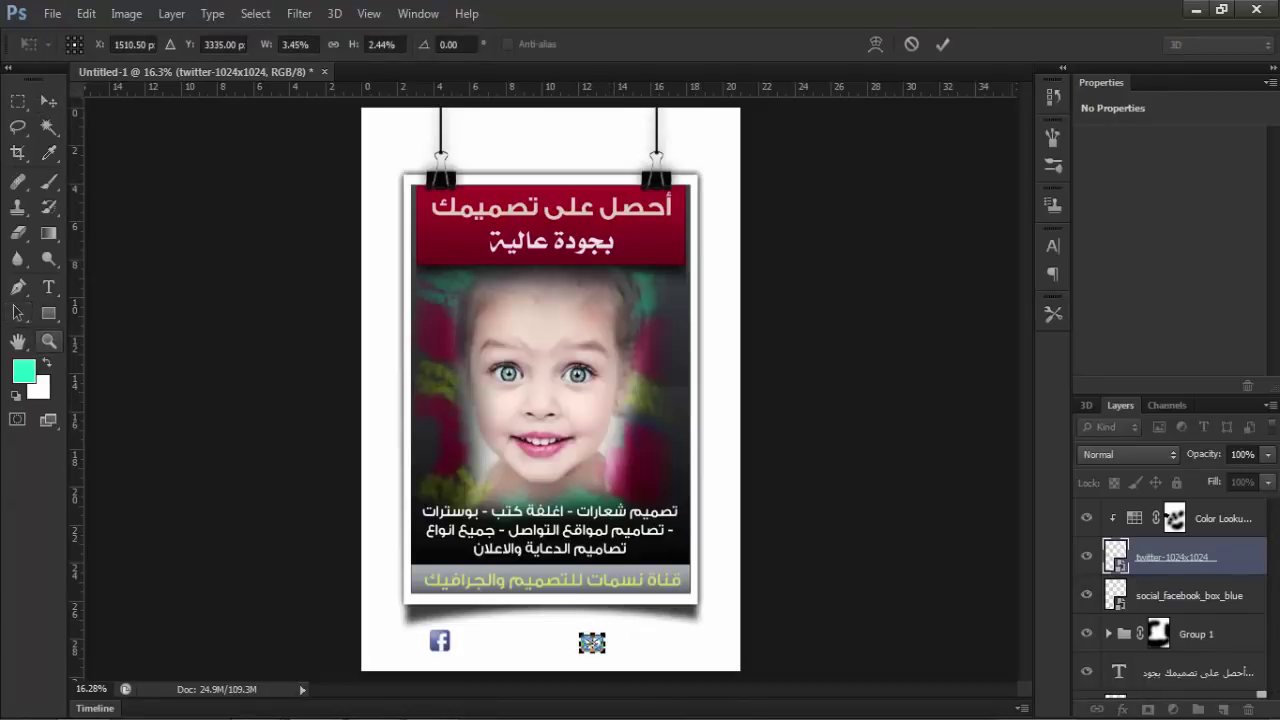
left_click(48, 341)
left_click(556, 290)
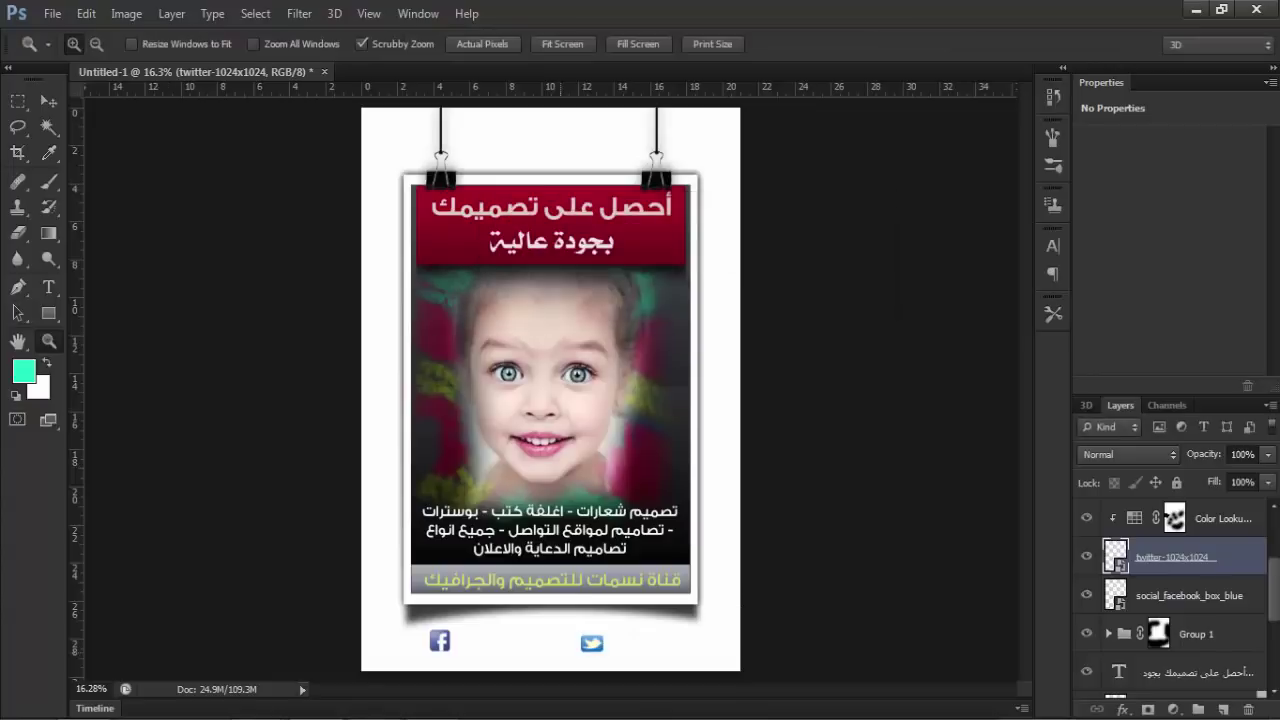
Zoom in on the icons and add horizontal guides along their top and bottom.
left_click(591, 618)
key("ctrl+plus")
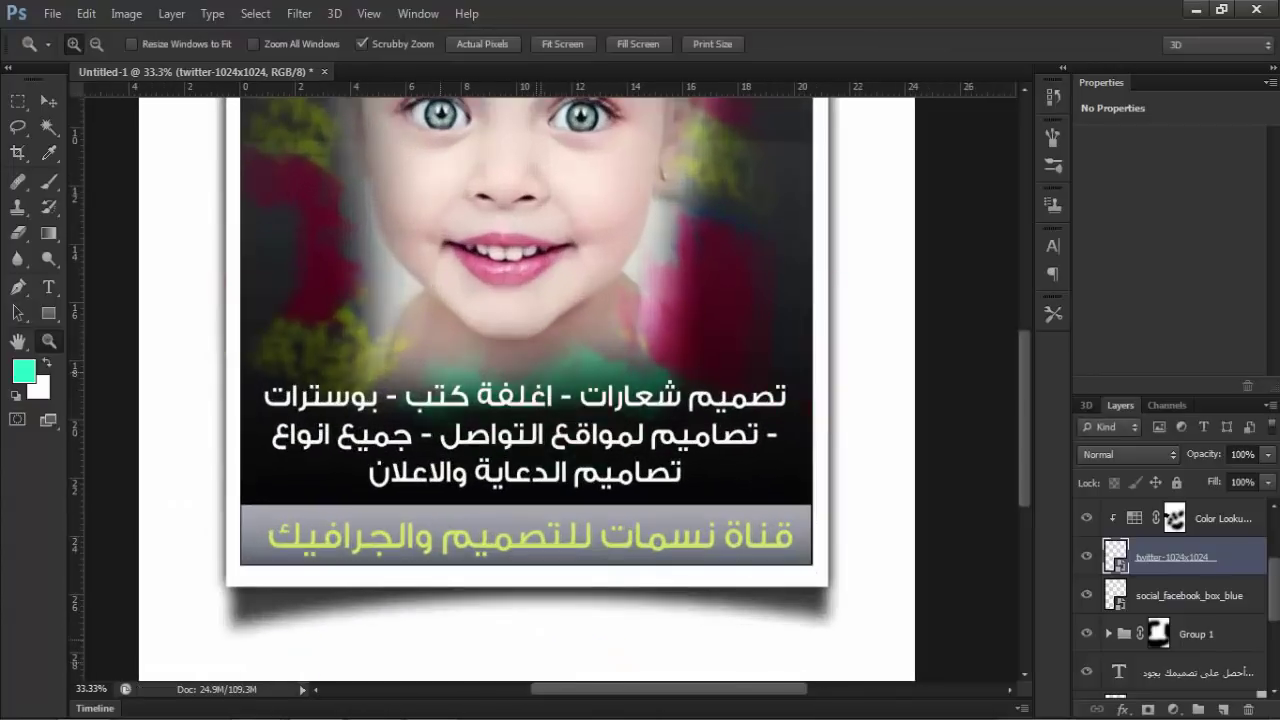
scroll(492, 388, "down", 5)
scroll(492, 388, "down", 1)
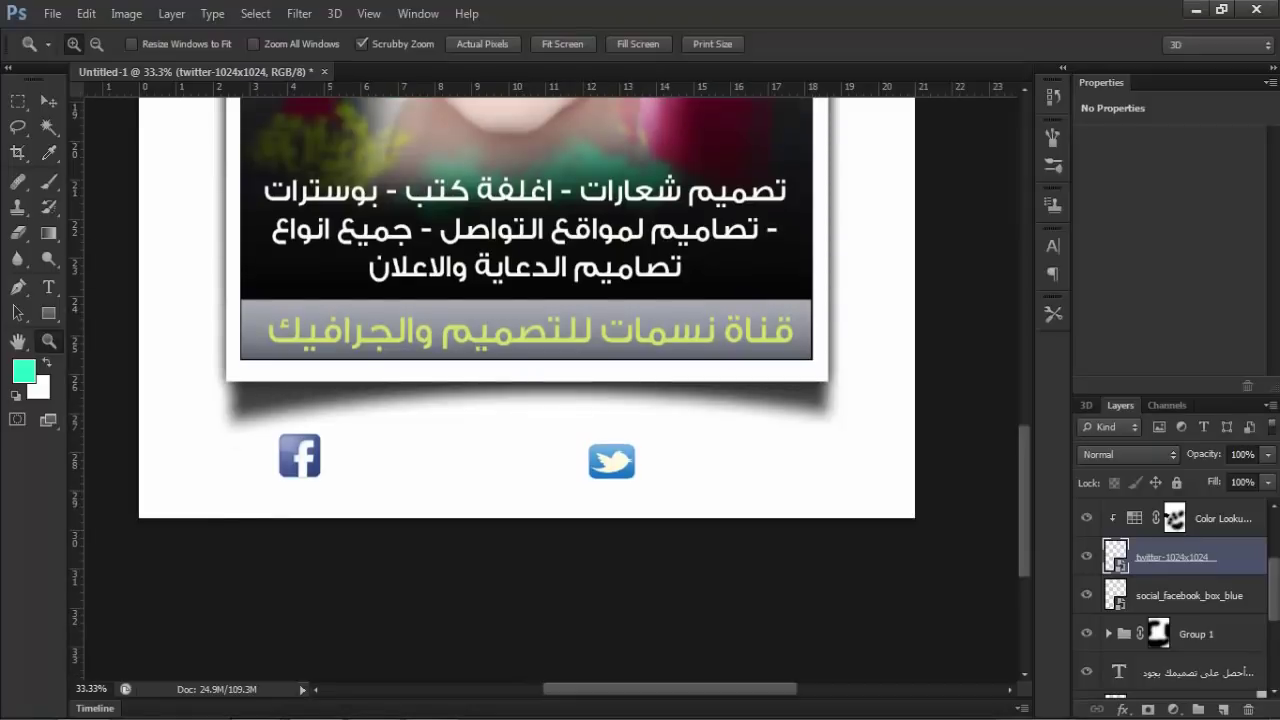
left_click_drag(420, 87, 420, 433)
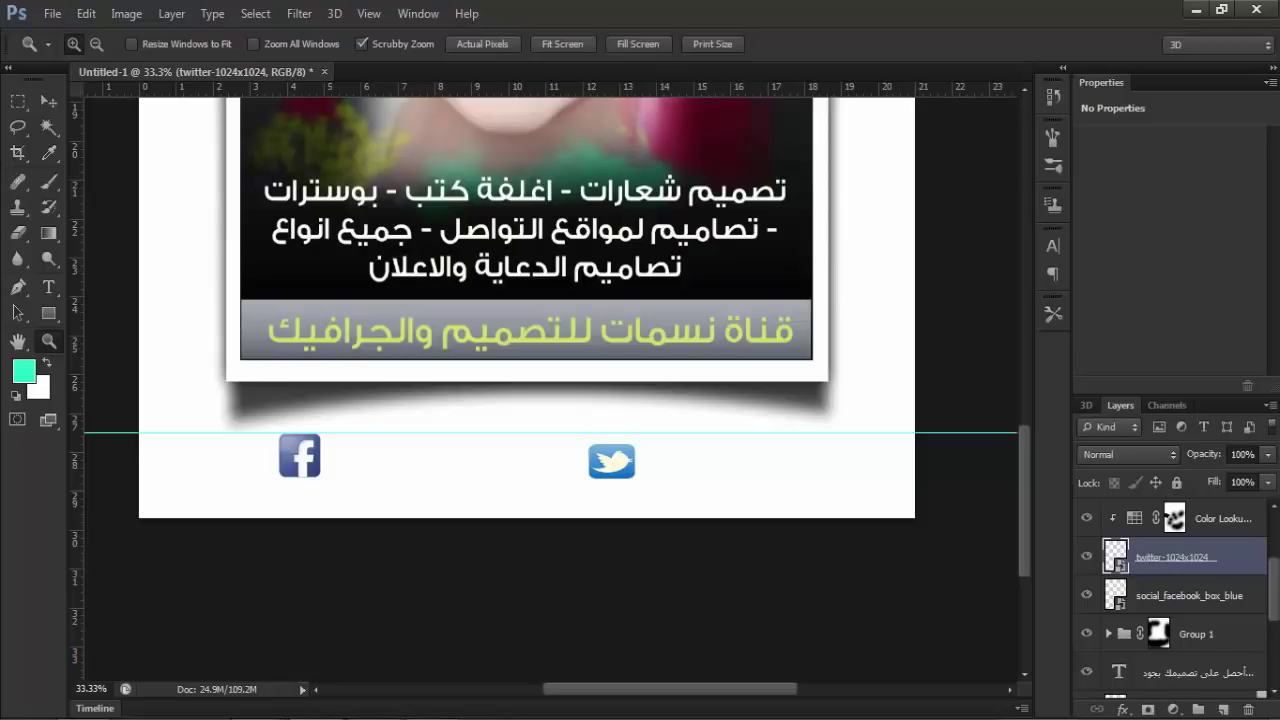
mouse_move(470, 87)
left_mouse_down()
mouse_move(420, 494)
mouse_move(420, 476)
left_mouse_up()
scroll(544, 300, "left", 2)
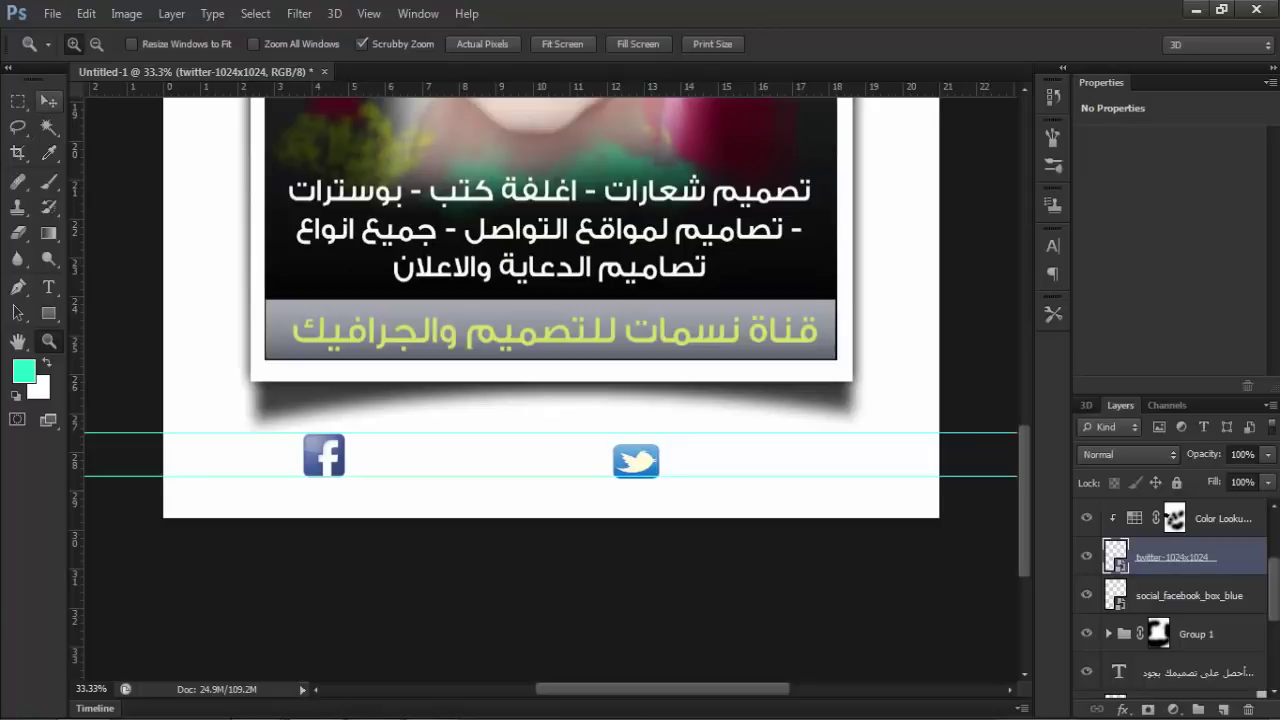
Stretch the Twitter icon to fit between the two guides.
left_click(48, 101)
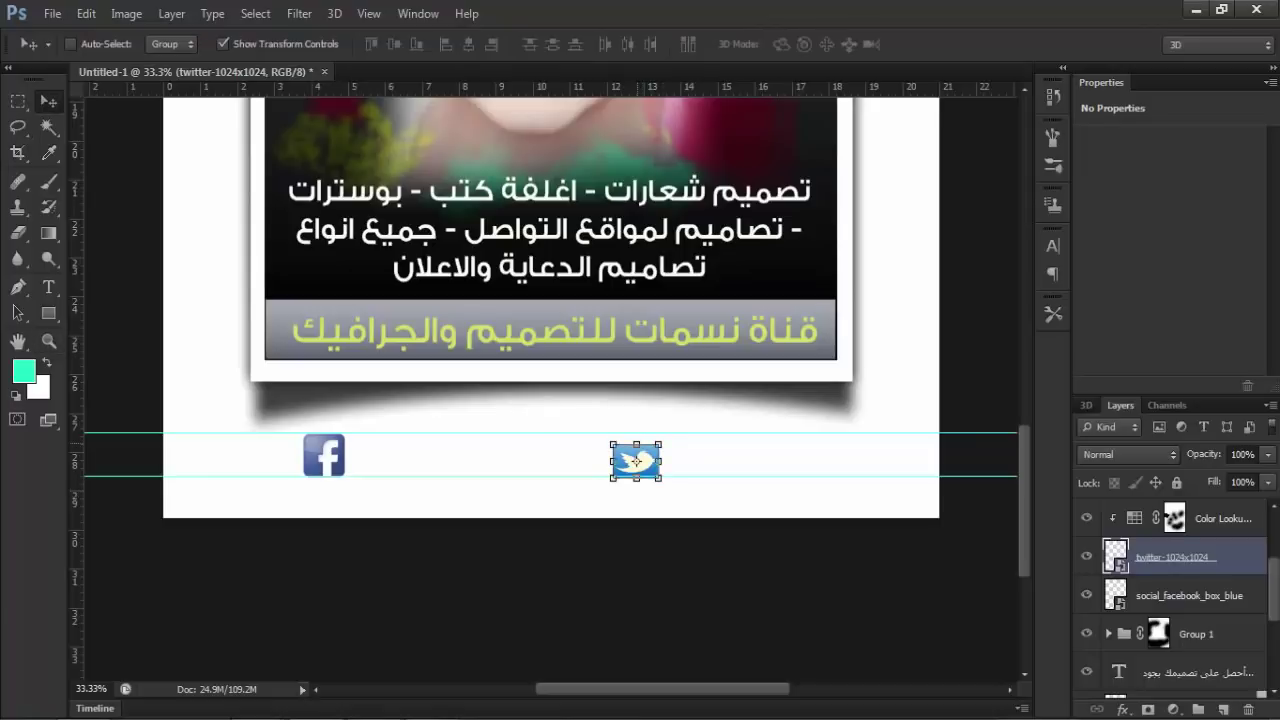
key("ctrl+t")
left_click_drag(636, 443, 636, 454)
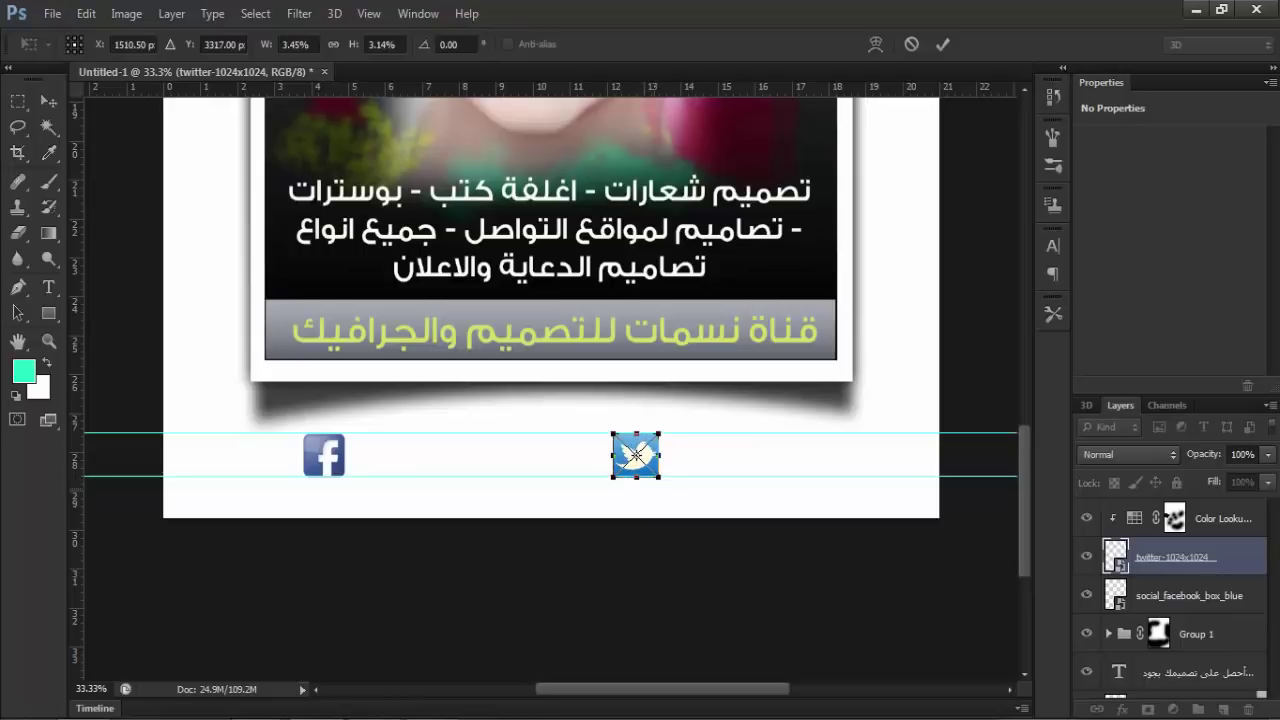
key("z")
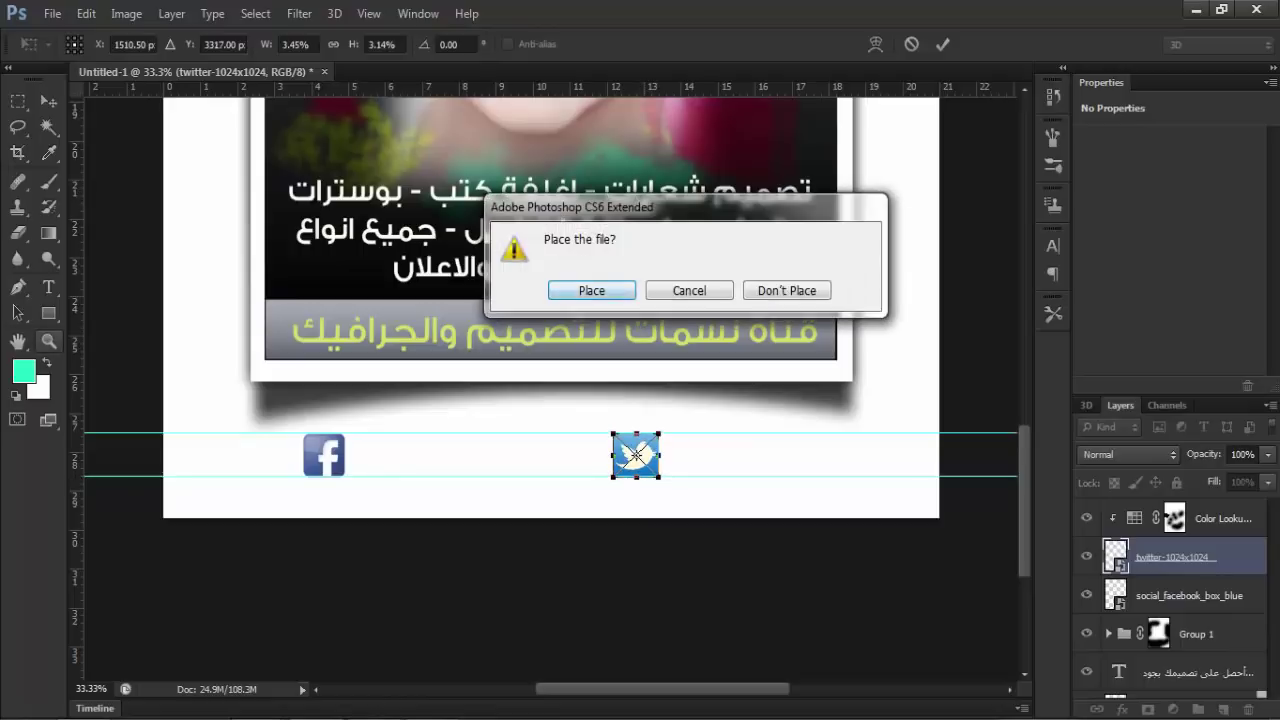
left_click(586, 291)
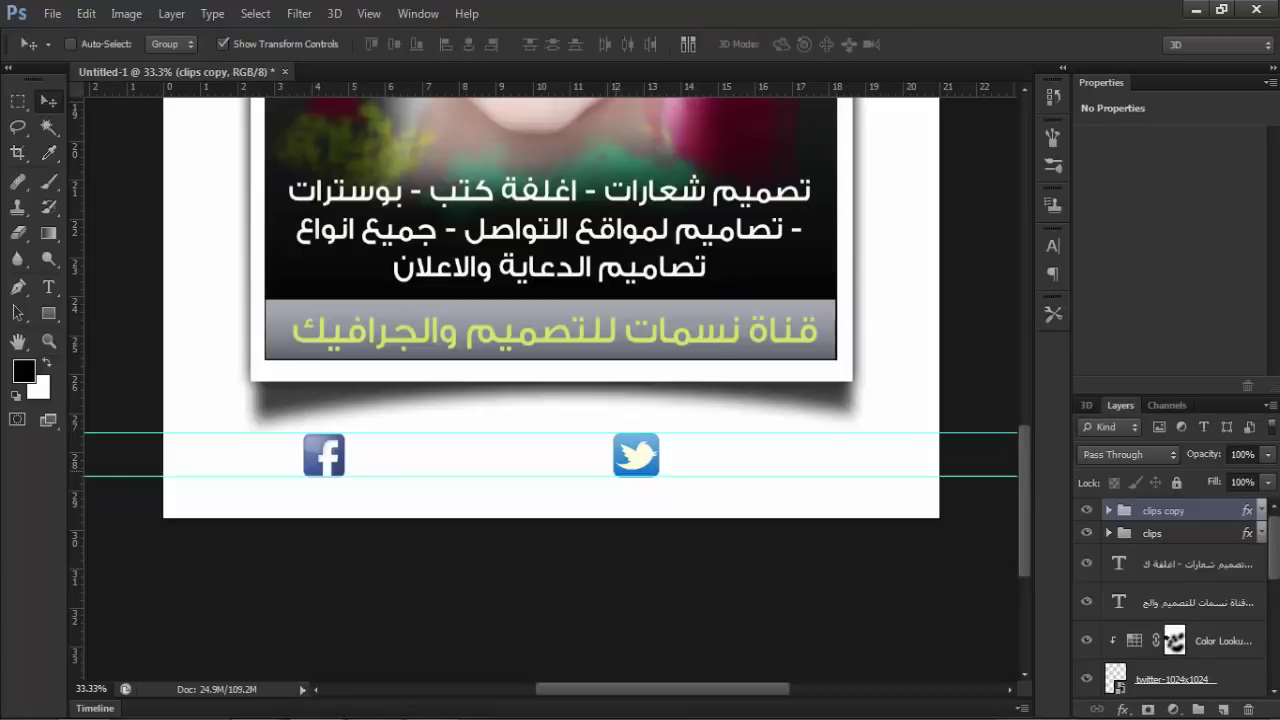
On a new layer, type the username in dark grey and move it beside the Facebook icon.
left_click(1223, 709)
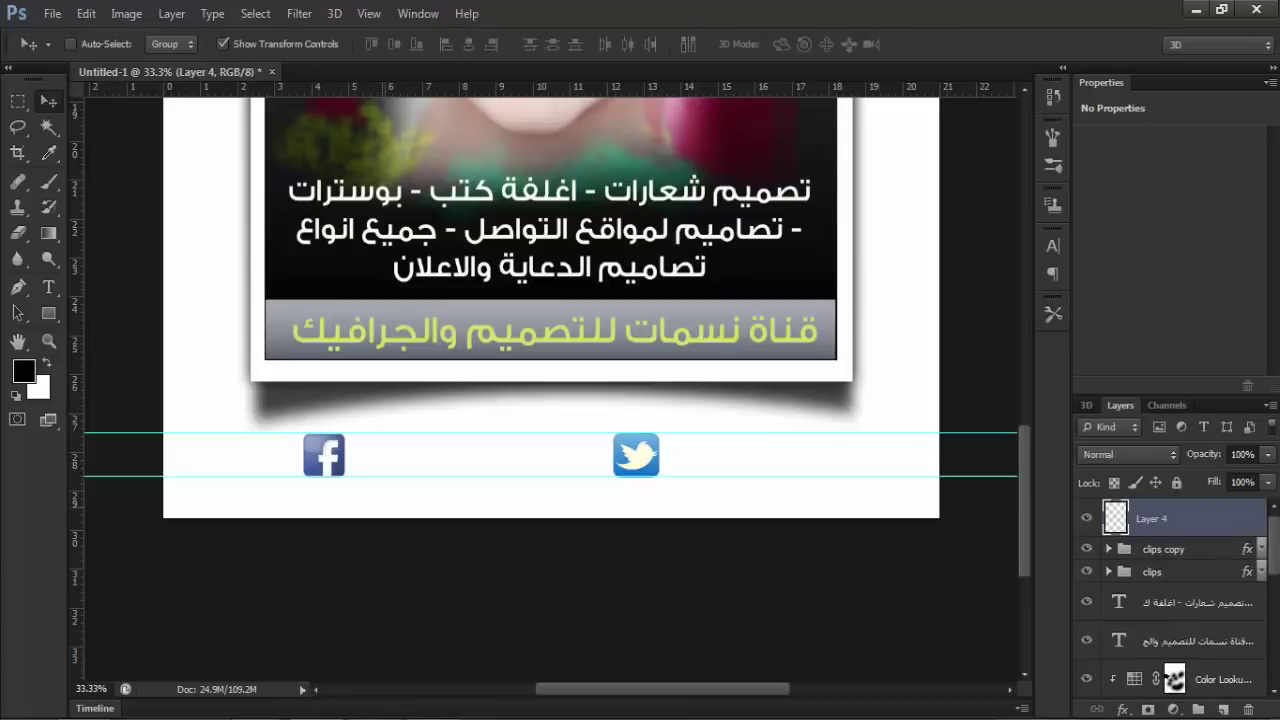
left_click(48, 287)
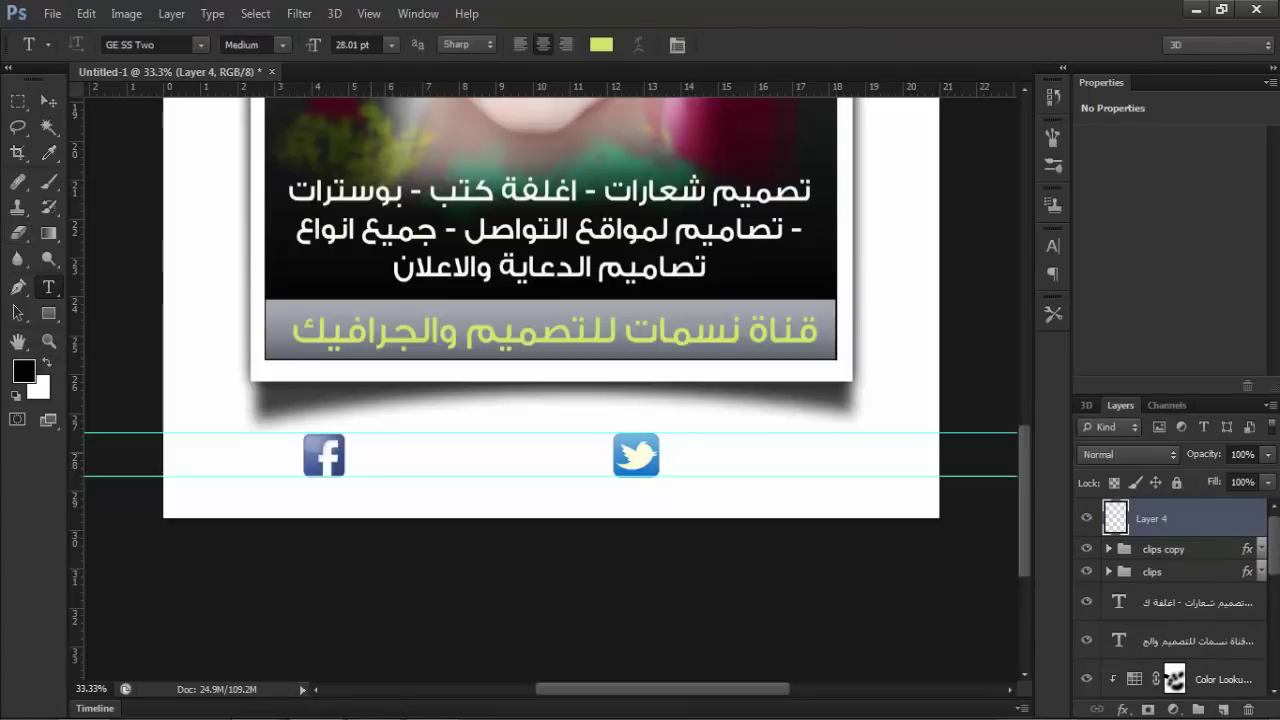
left_click(360, 450)
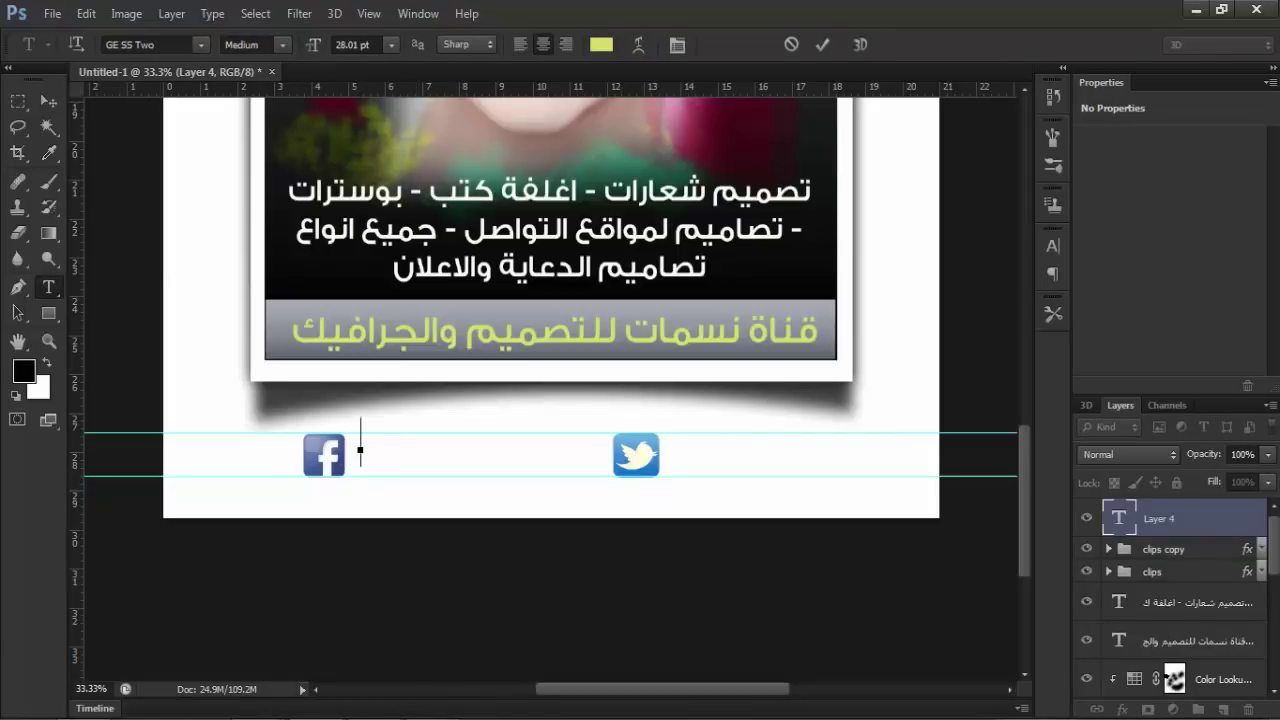
left_click(601, 44)
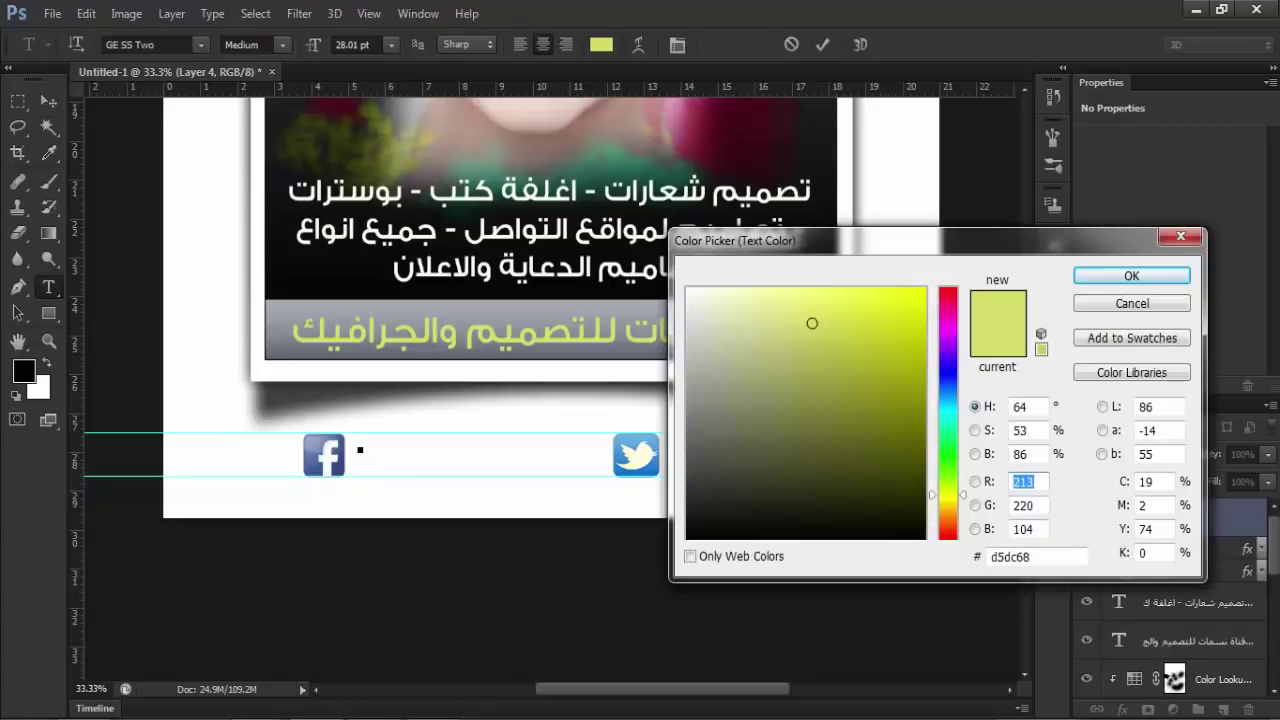
left_click(875, 534)
left_click(697, 526)
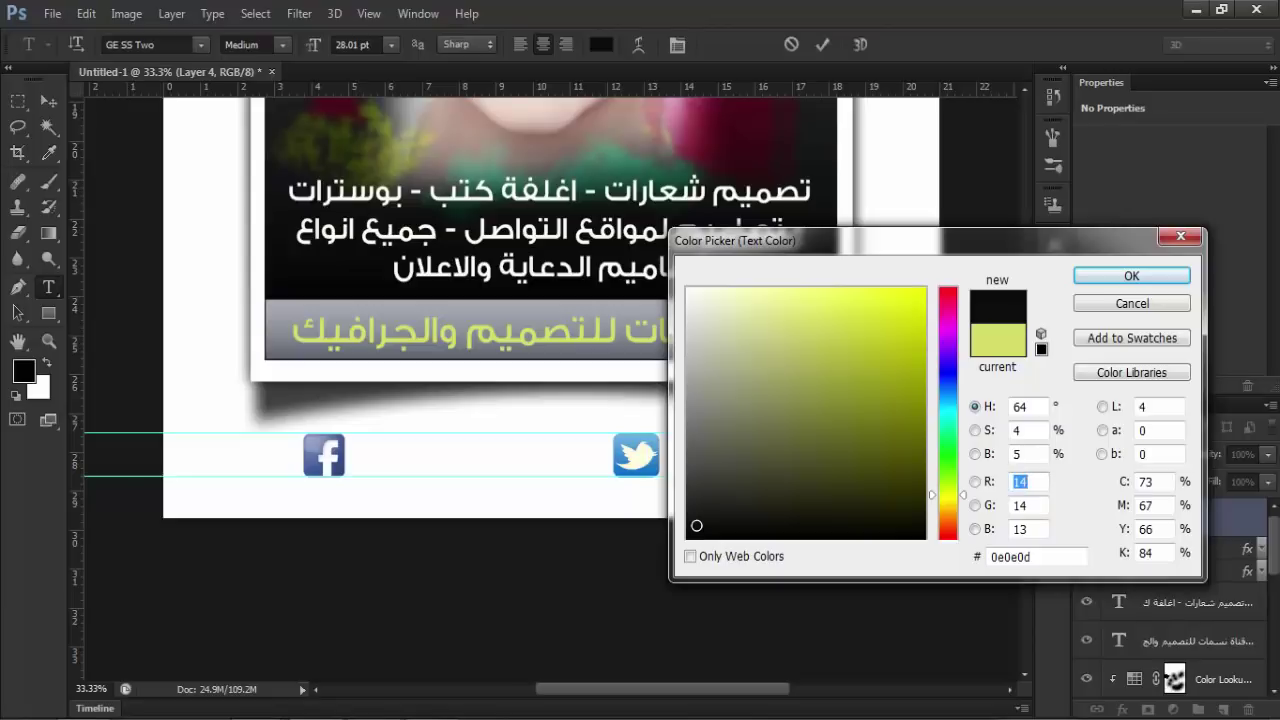
left_click(692, 507)
left_click(1131, 275)
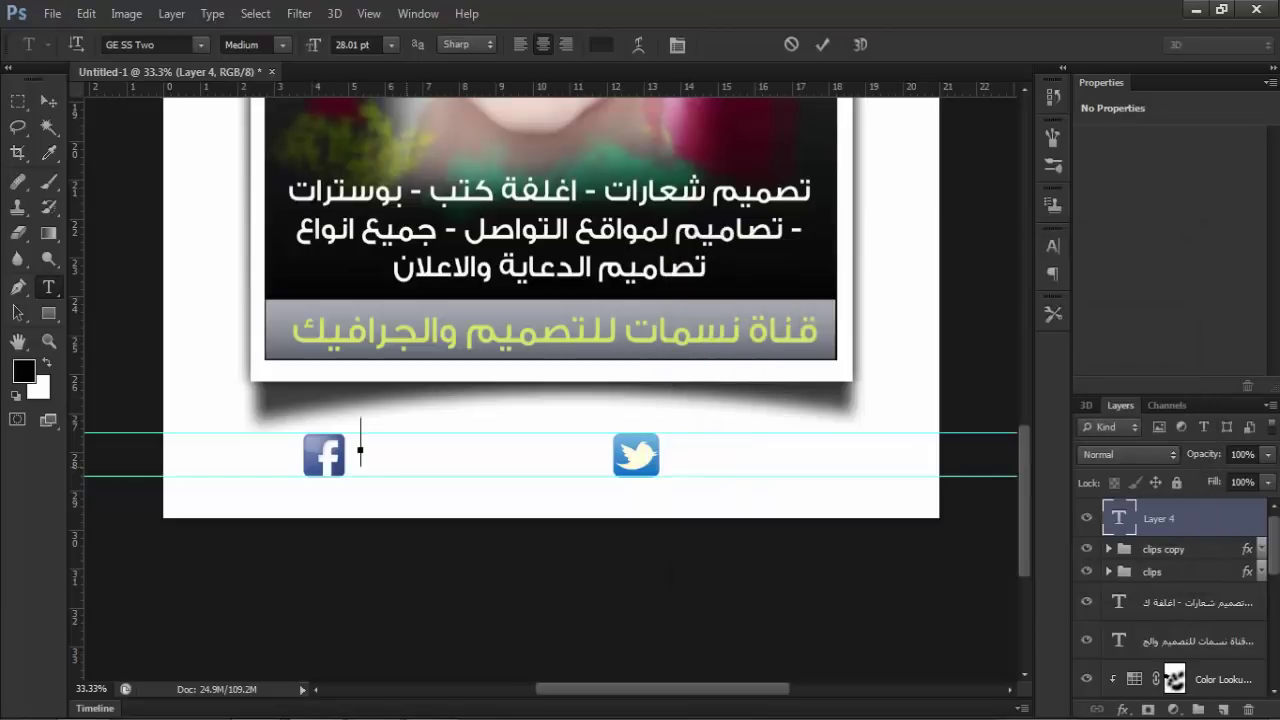
type("m")
type("ohamed")
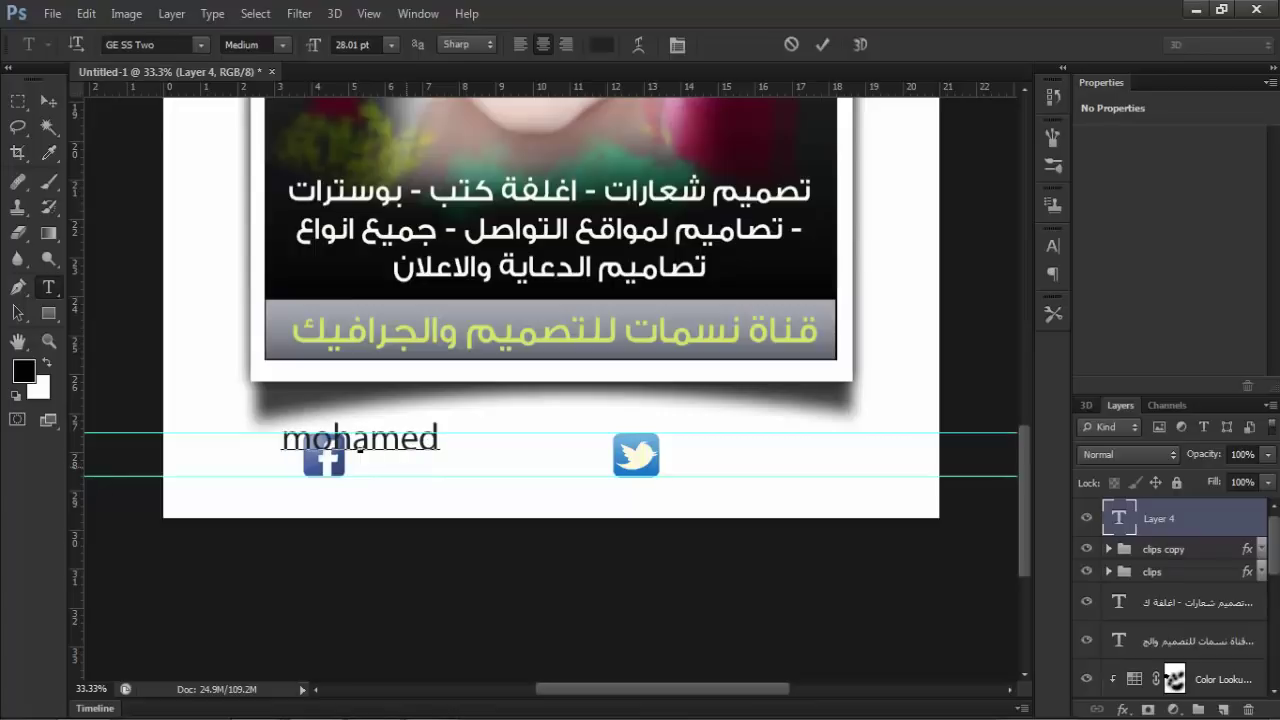
type("_  ")
type("mahe")
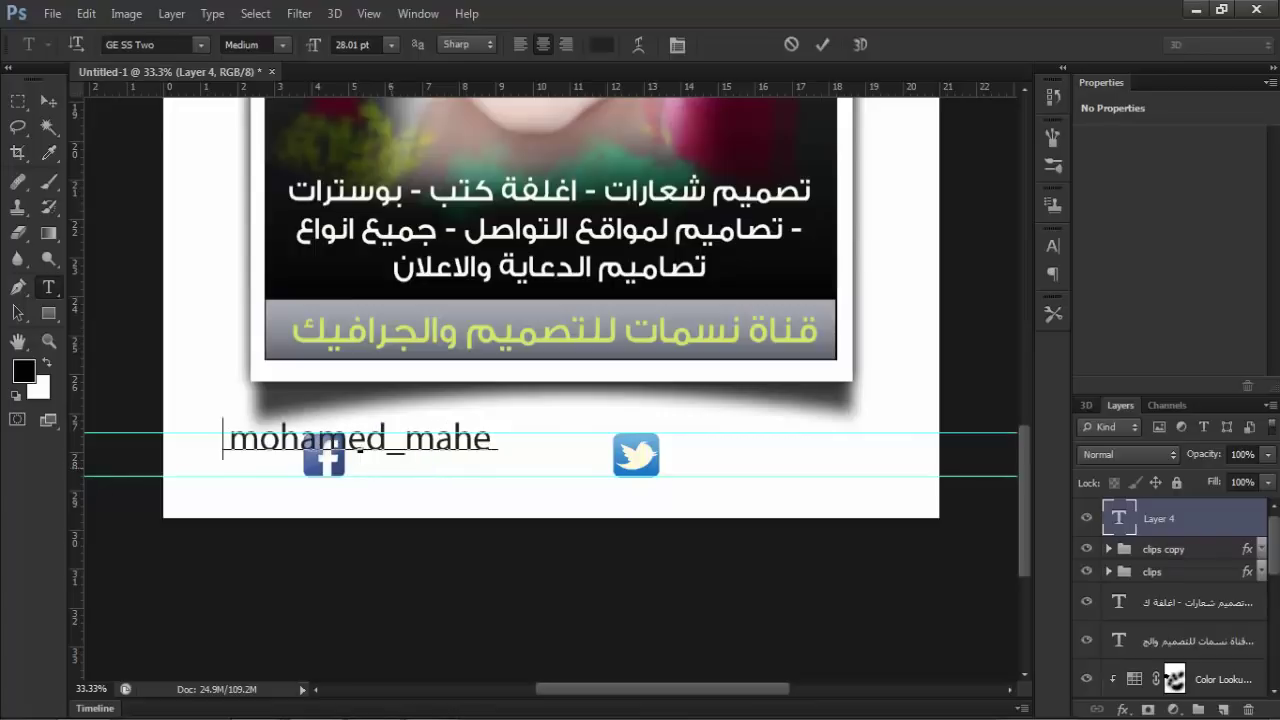
type("r")
left_click(48, 101)
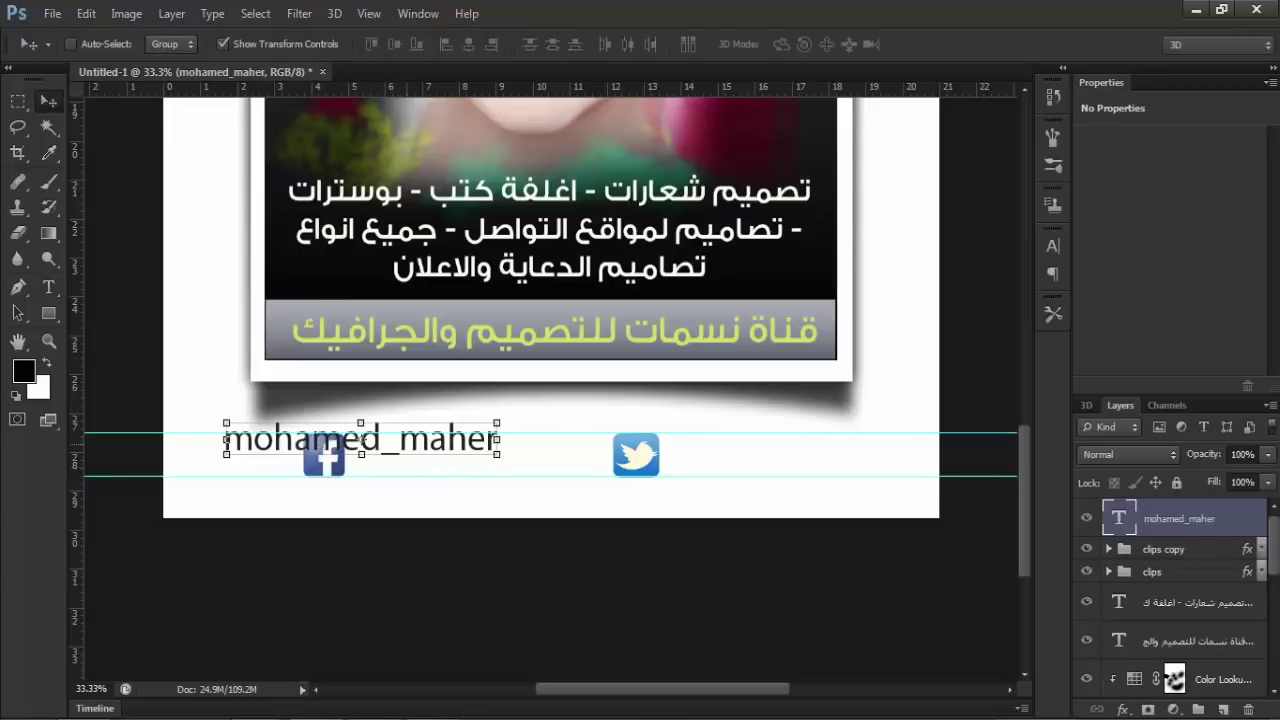
mouse_move(418, 440)
left_mouse_down()
mouse_move(530, 456)
mouse_move(552, 440)
left_mouse_up()
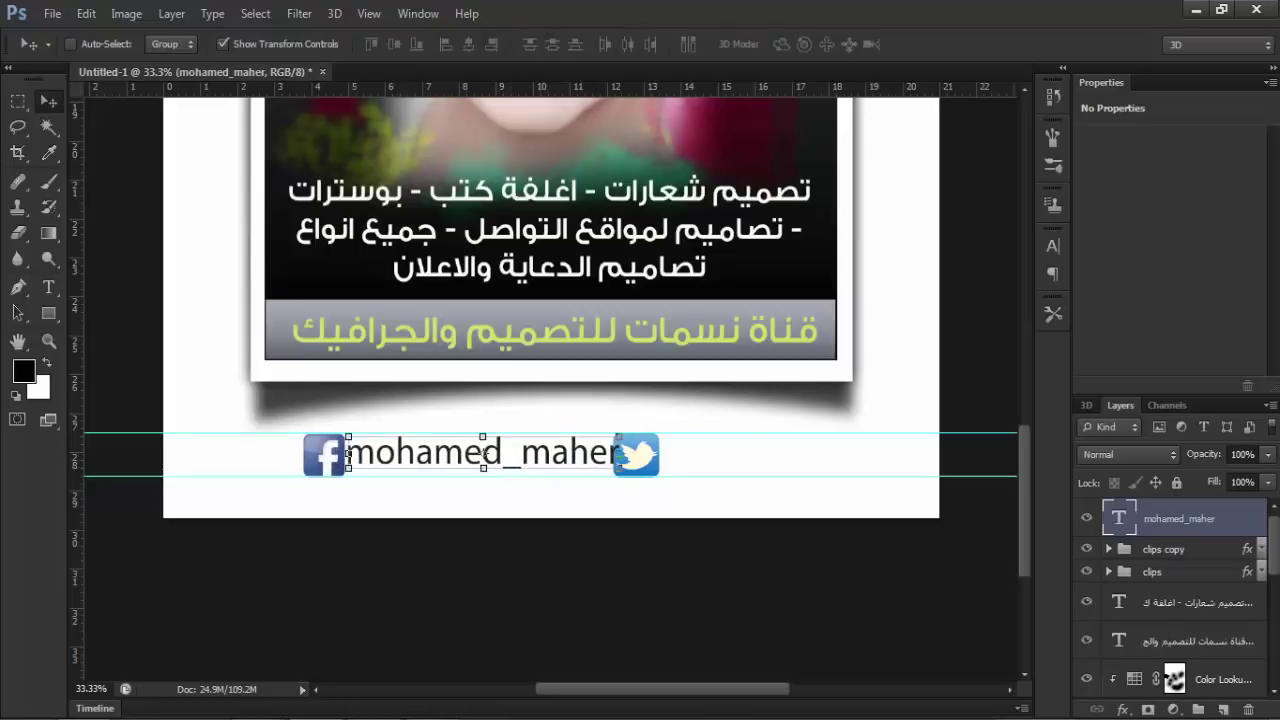
Set the username text to 23.01 pt and nudge it left beside the Facebook icon.
left_click(48, 287)
left_click(464, 452)
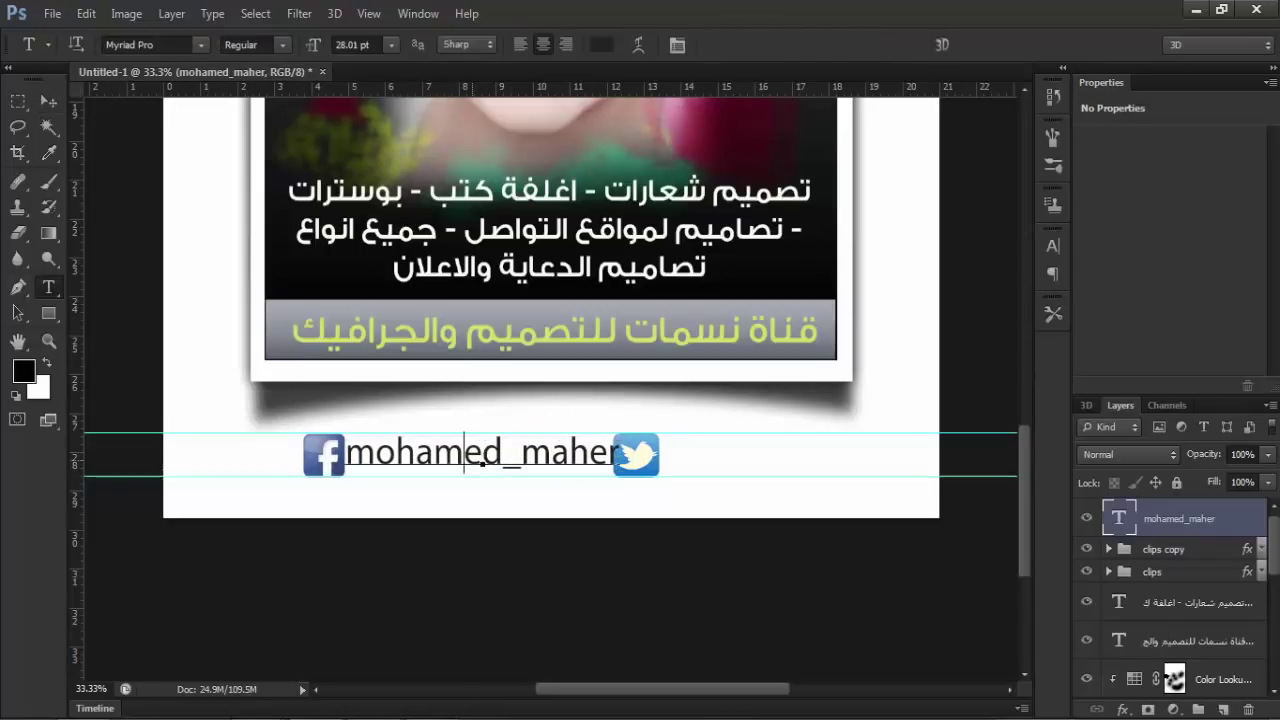
key("ctrl+a")
left_click(352, 44)
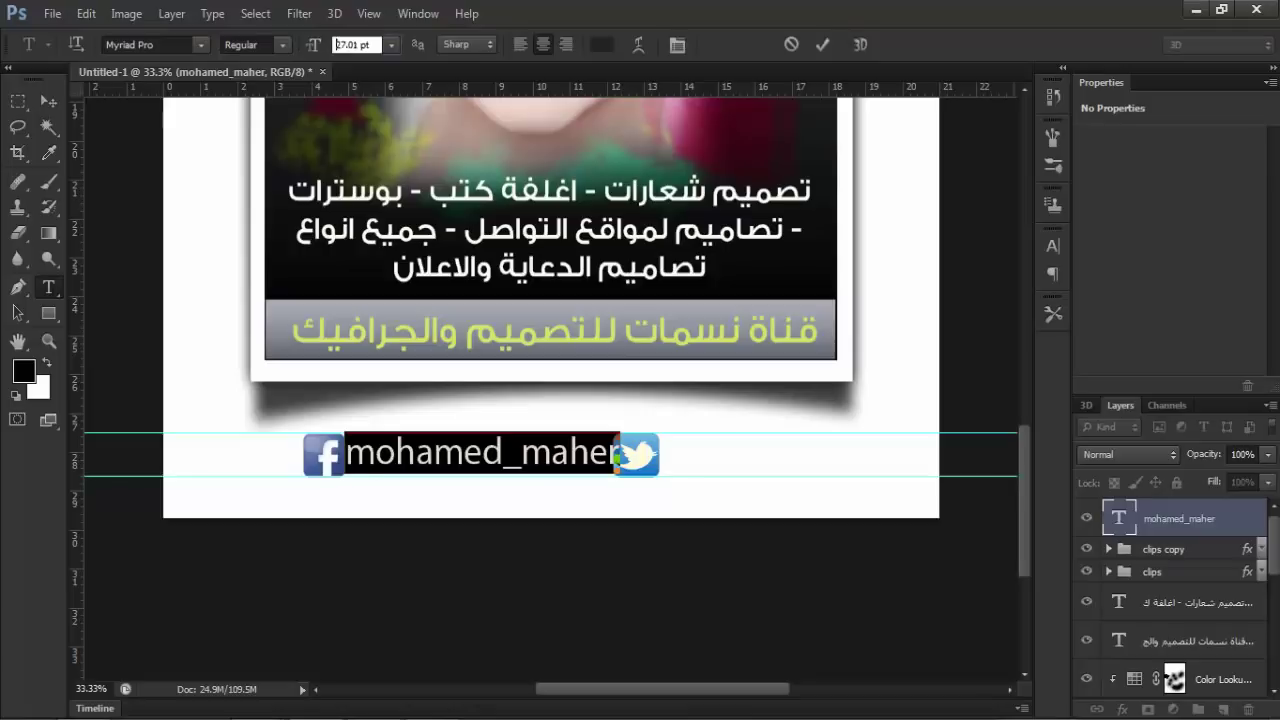
key("Down")
key("Down")
key("Down")
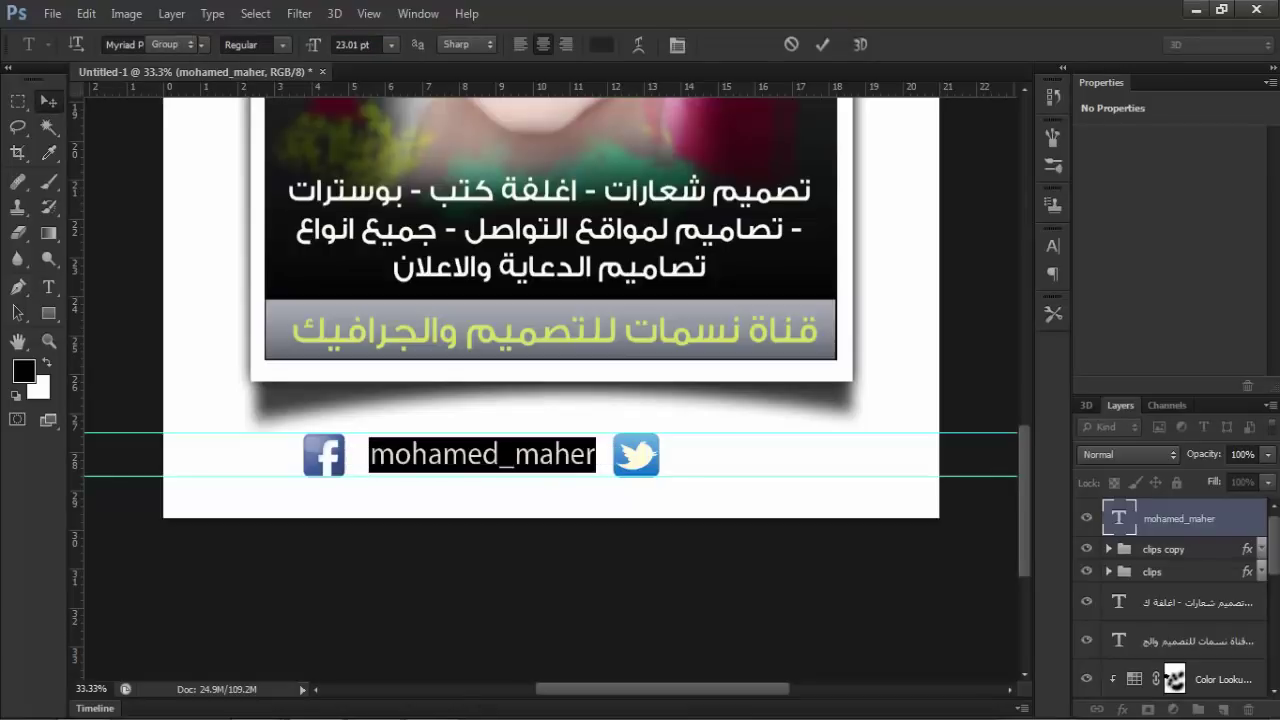
left_click_drag(573, 455, 558, 455)
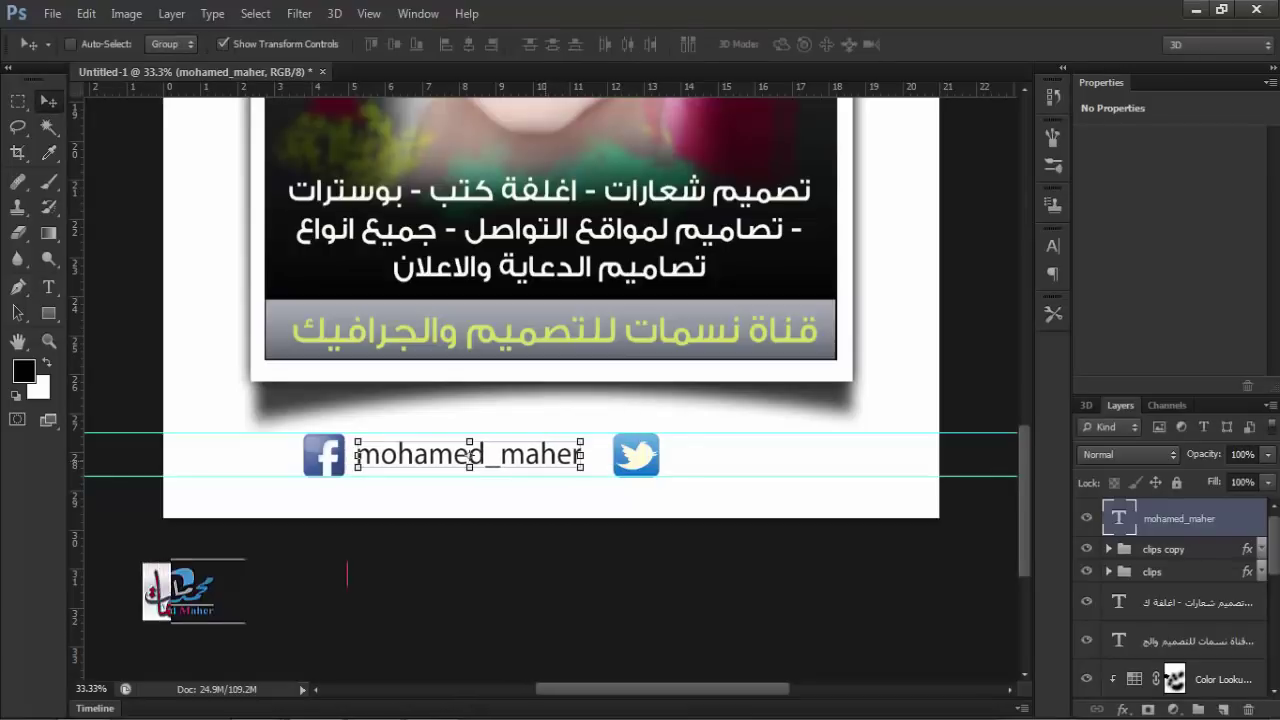
Duplicate the username beside the Twitter icon and fit the whole poster on screen.
left_click_drag(470, 455, 855, 418)
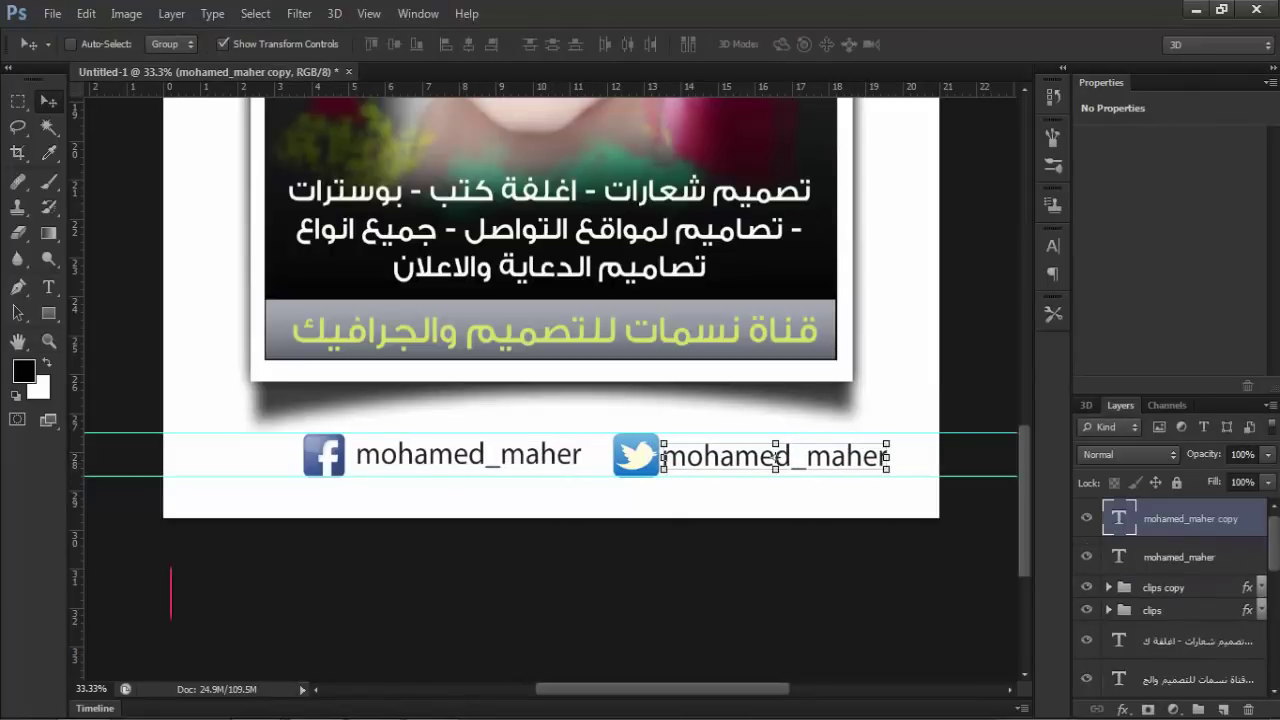
key("z")
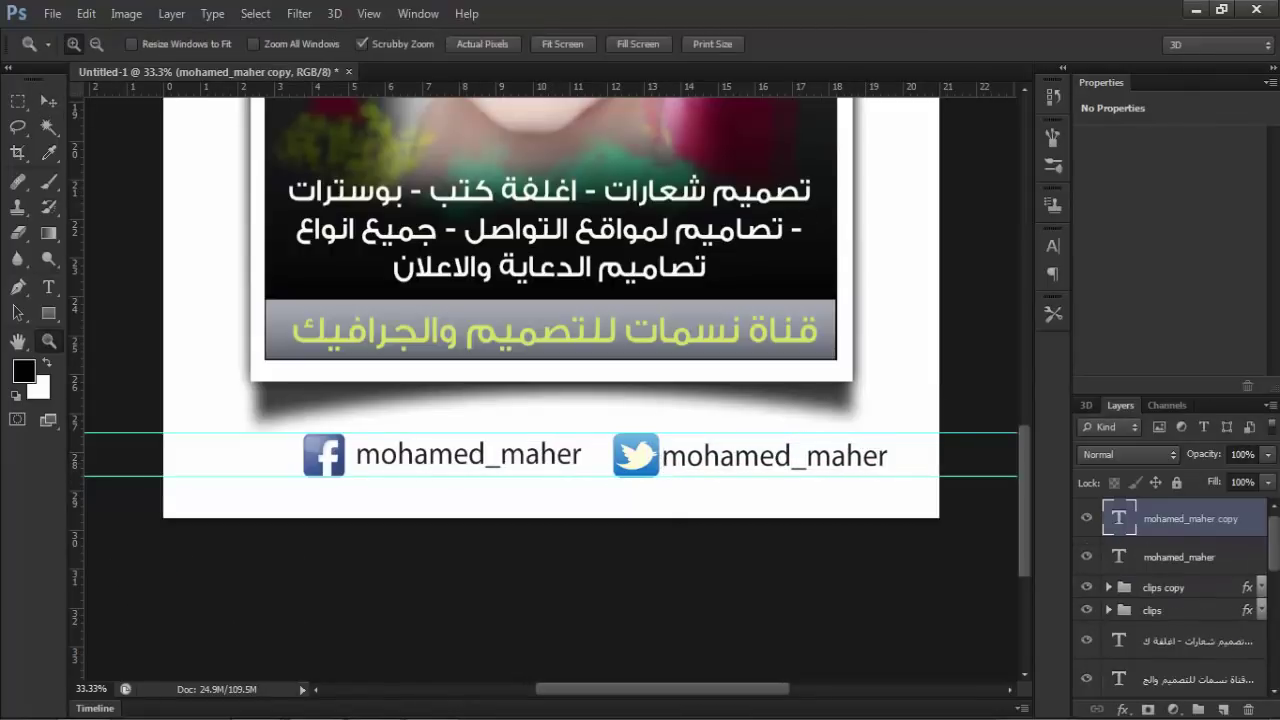
key("ctrl+0")
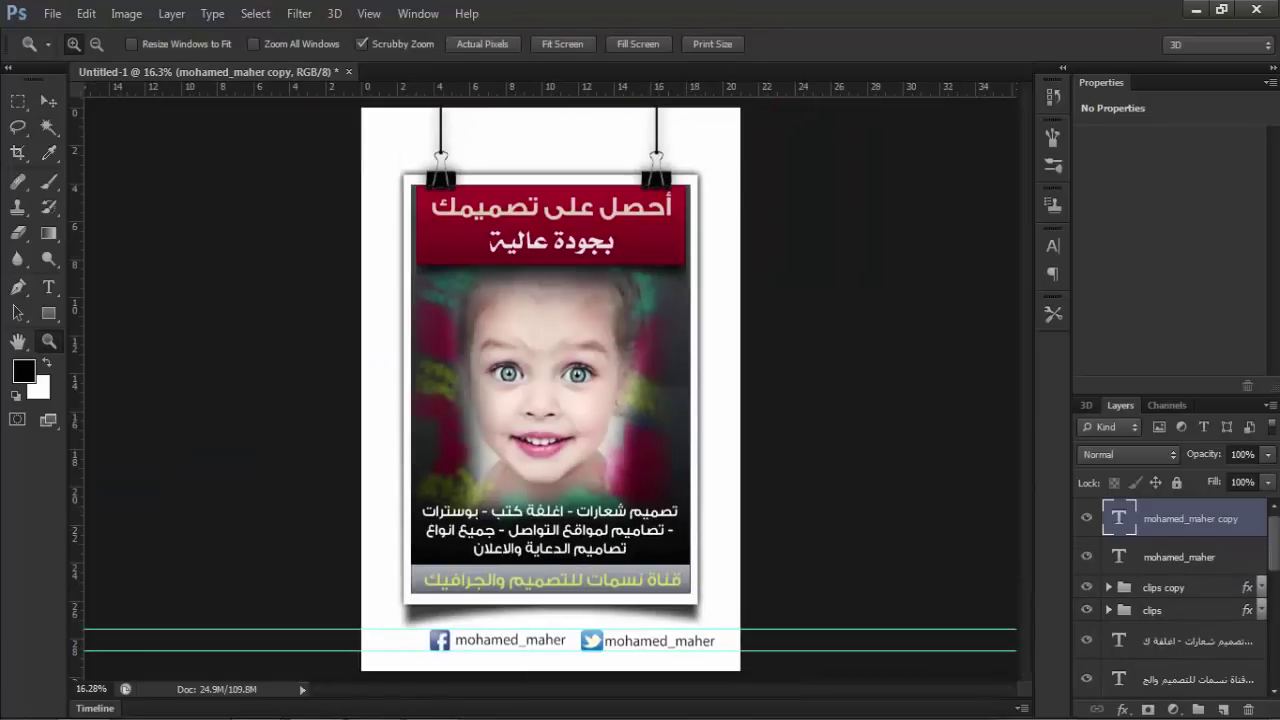
Move the Twitter and Facebook icon layers up beside the username layers in the Layers panel.
scroll(1175, 600, "down", 1)
scroll(1175, 600, "down", 2)
scroll(1175, 600, "down", 2)
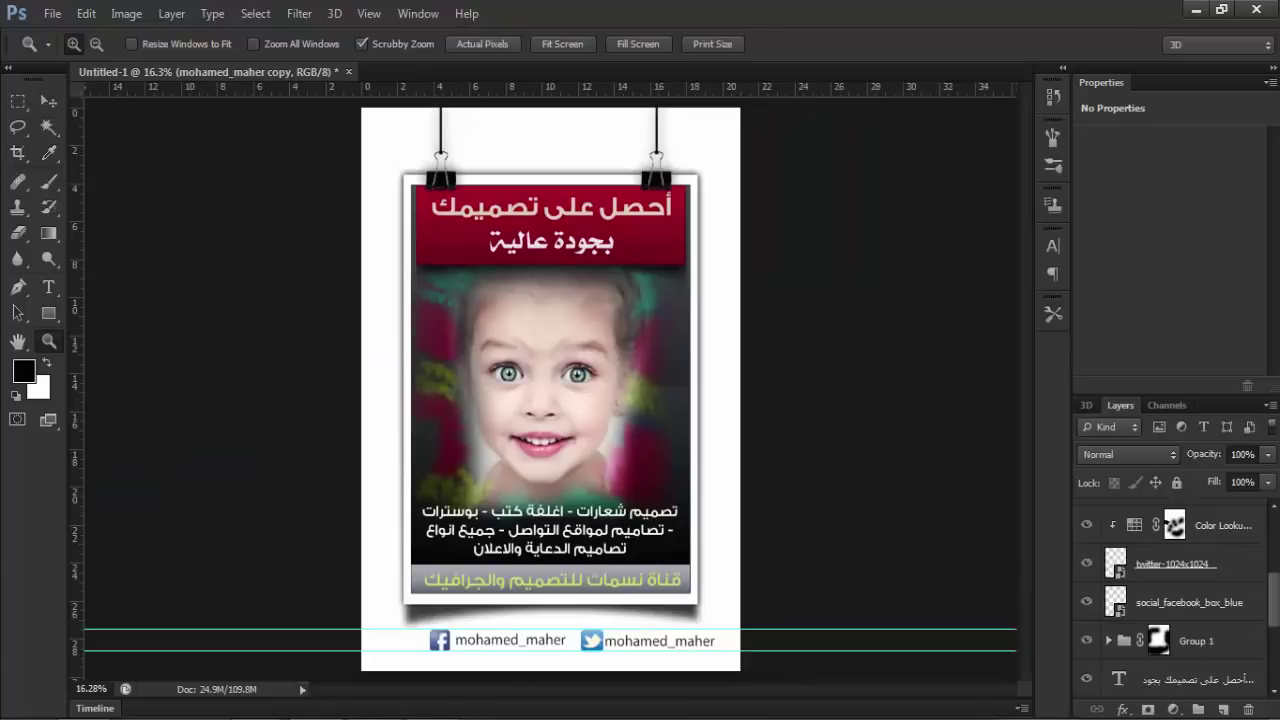
left_click(1180, 563)
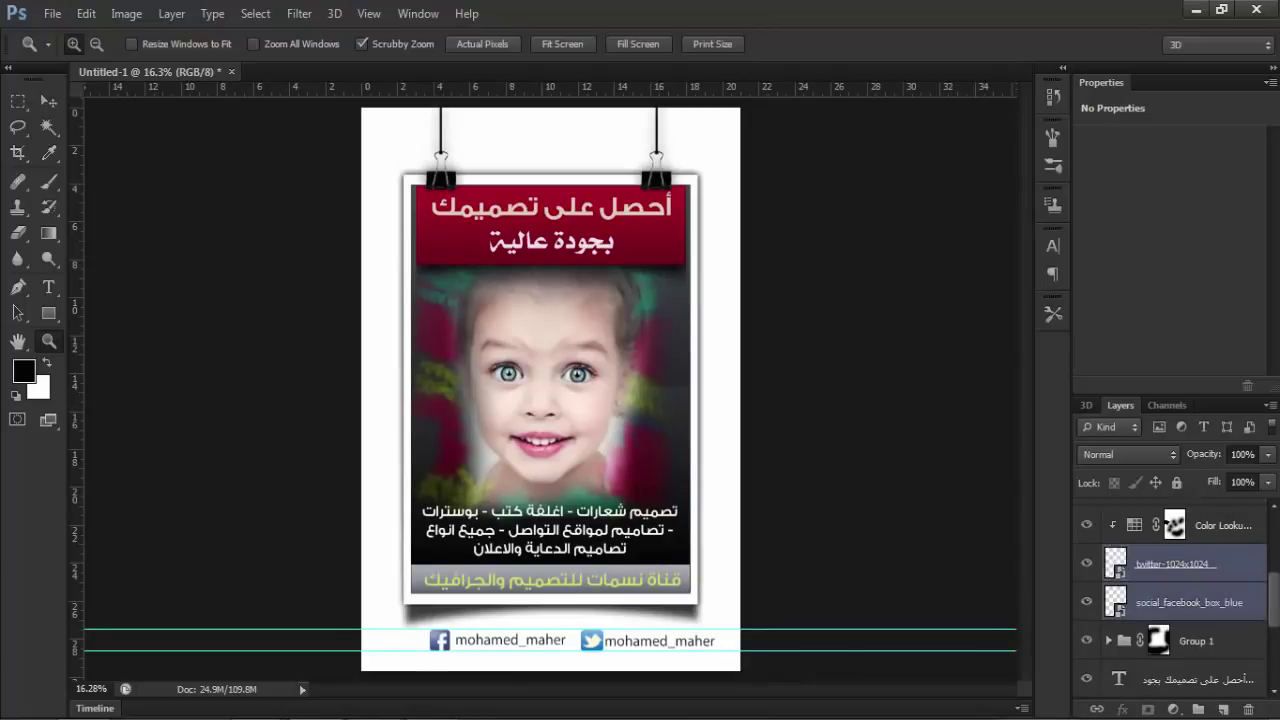
scroll(1175, 600, "up", 3)
left_click_drag(1172, 679, 1172, 576)
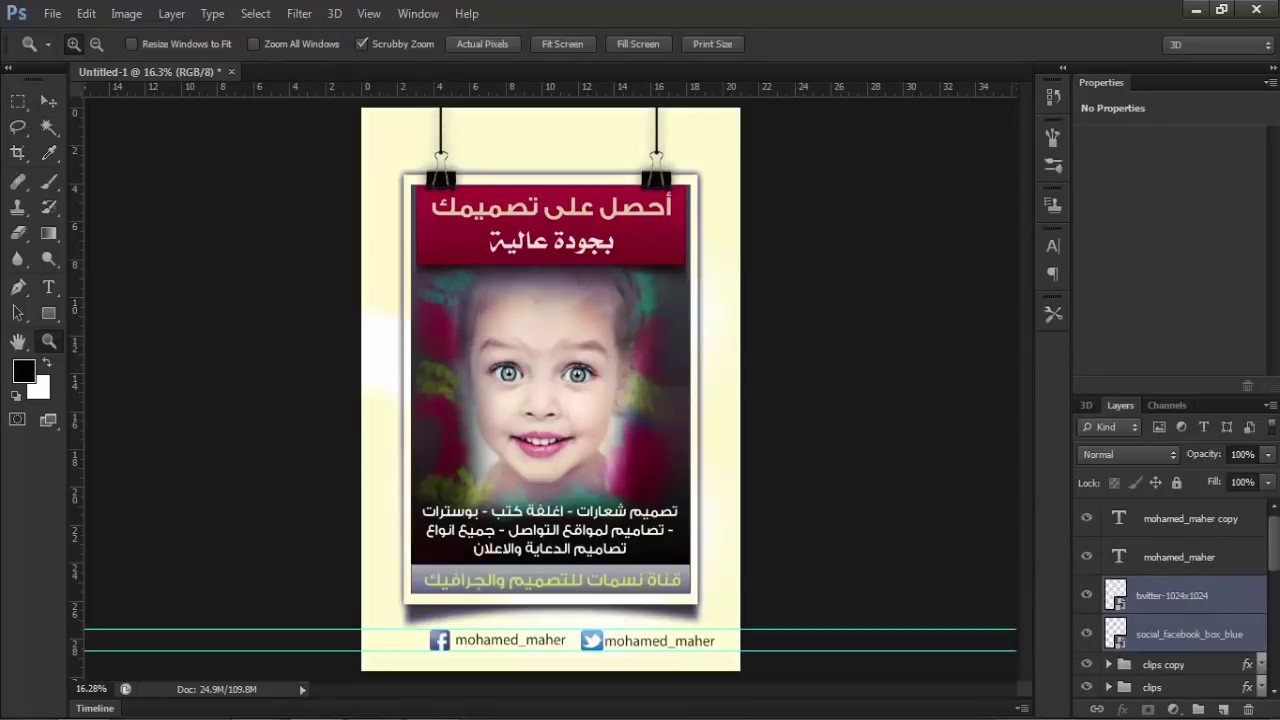
Select the four icon and username layers, group them, and name the group 'icon'.
left_click(1180, 557, "ctrl")
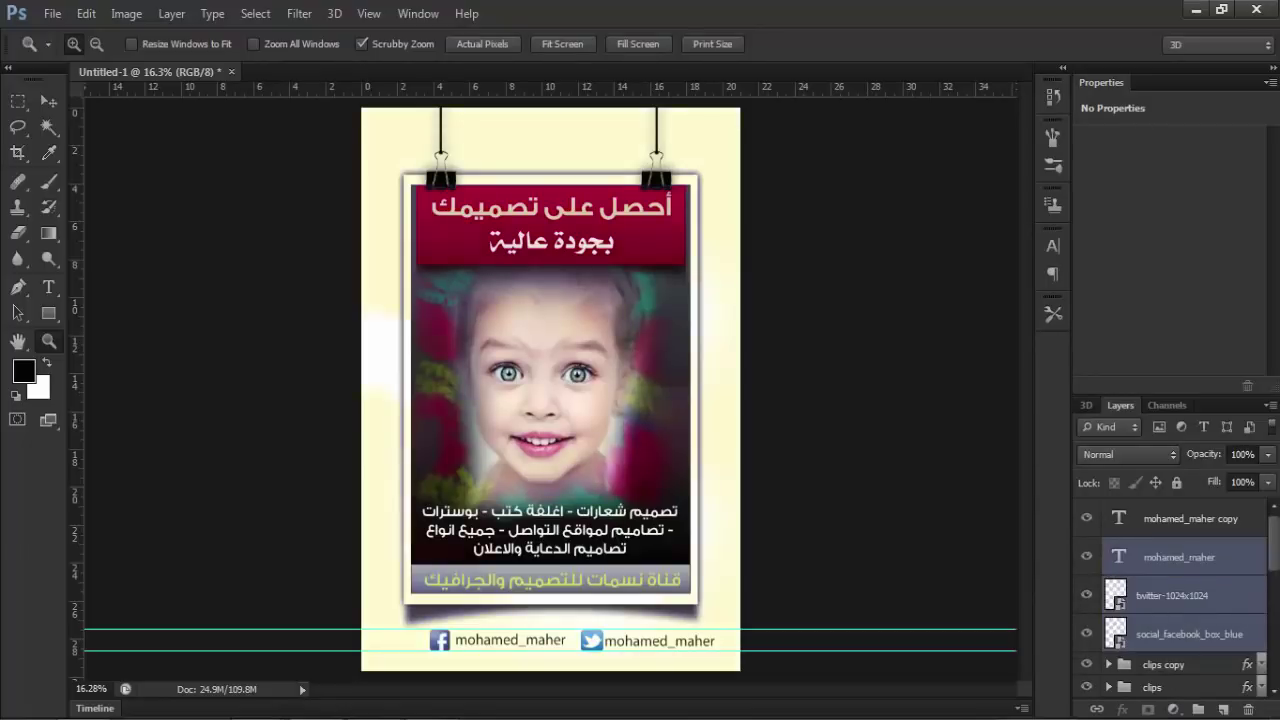
left_click(1190, 518)
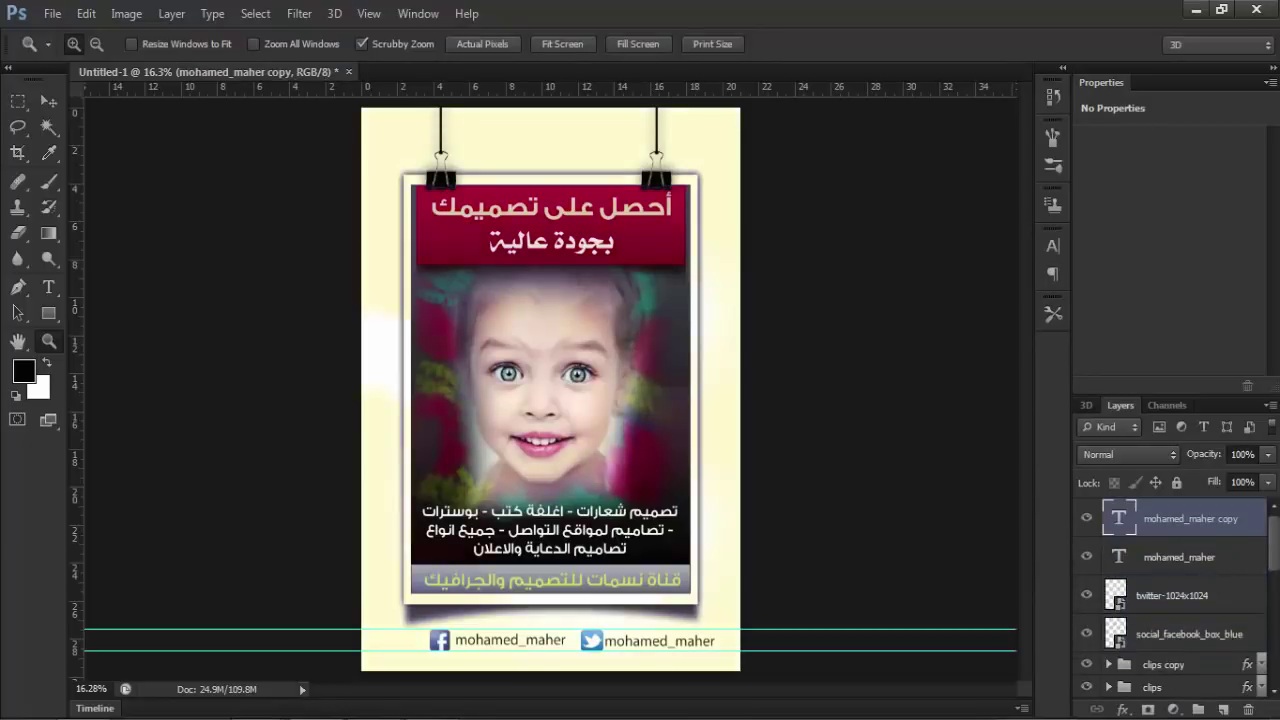
left_click(1180, 557, "ctrl")
left_click(1172, 595, "ctrl")
left_click(1189, 634, "ctrl")
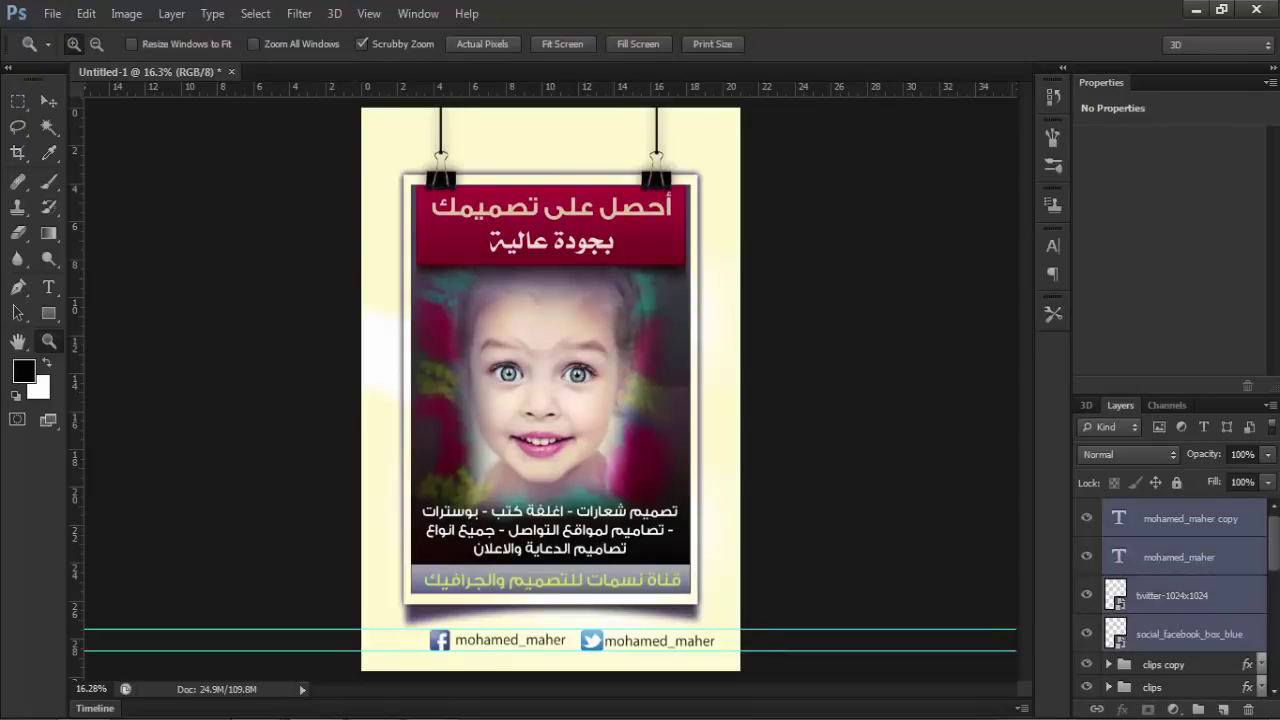
key("ctrl+g")
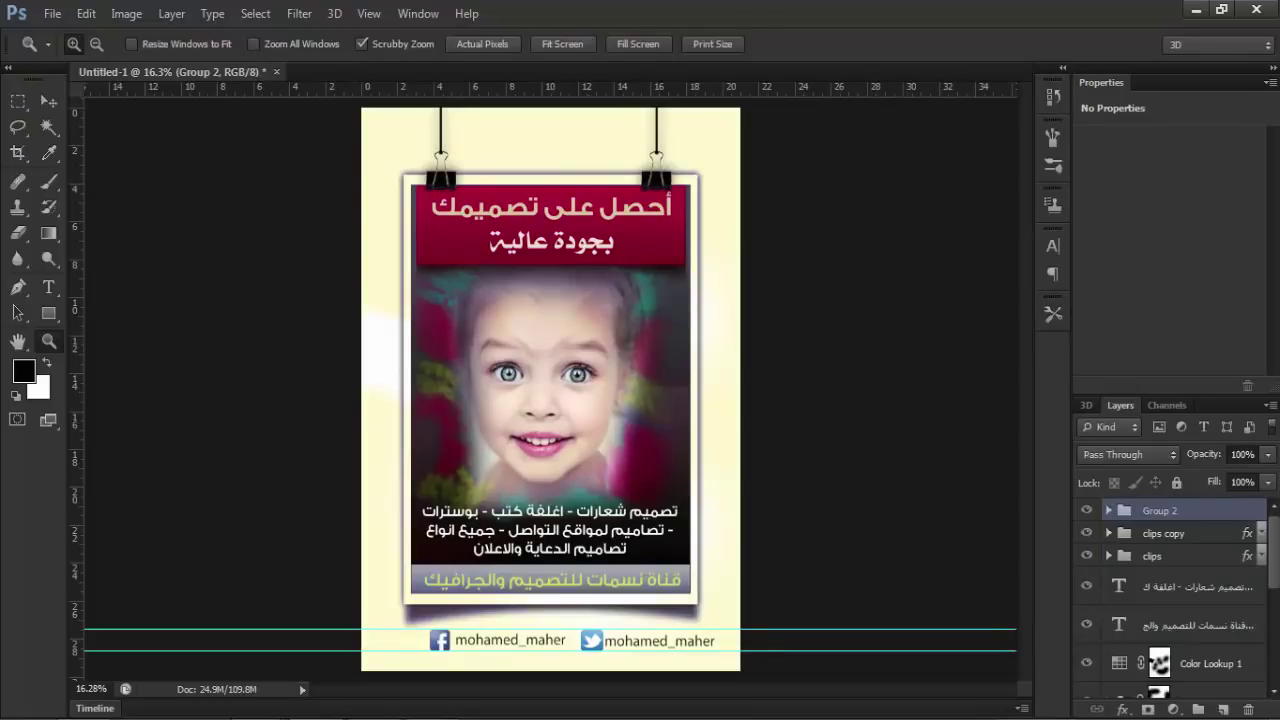
double_click(1160, 511)
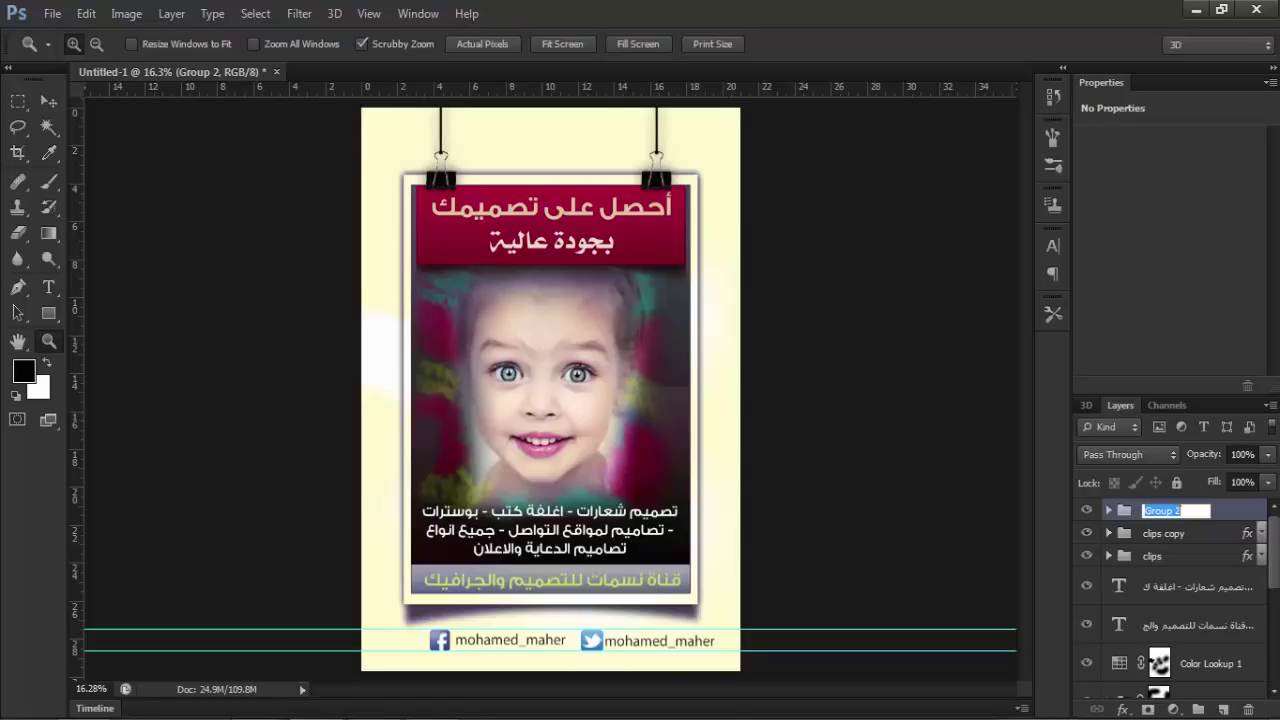
type("icon")
left_click(48, 101)
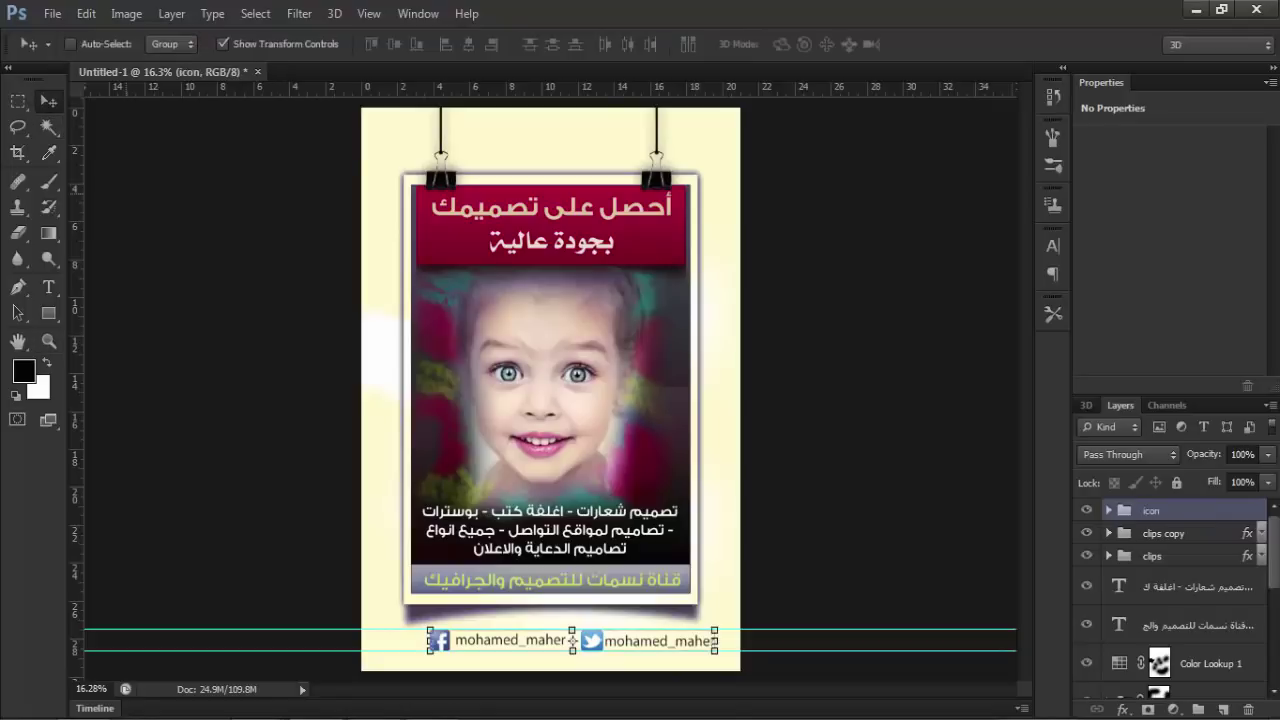
Nudge the icon group slightly left and clip the Color Lookup adjustment to the photo.
key("Left")
key("Left")
key("Left")
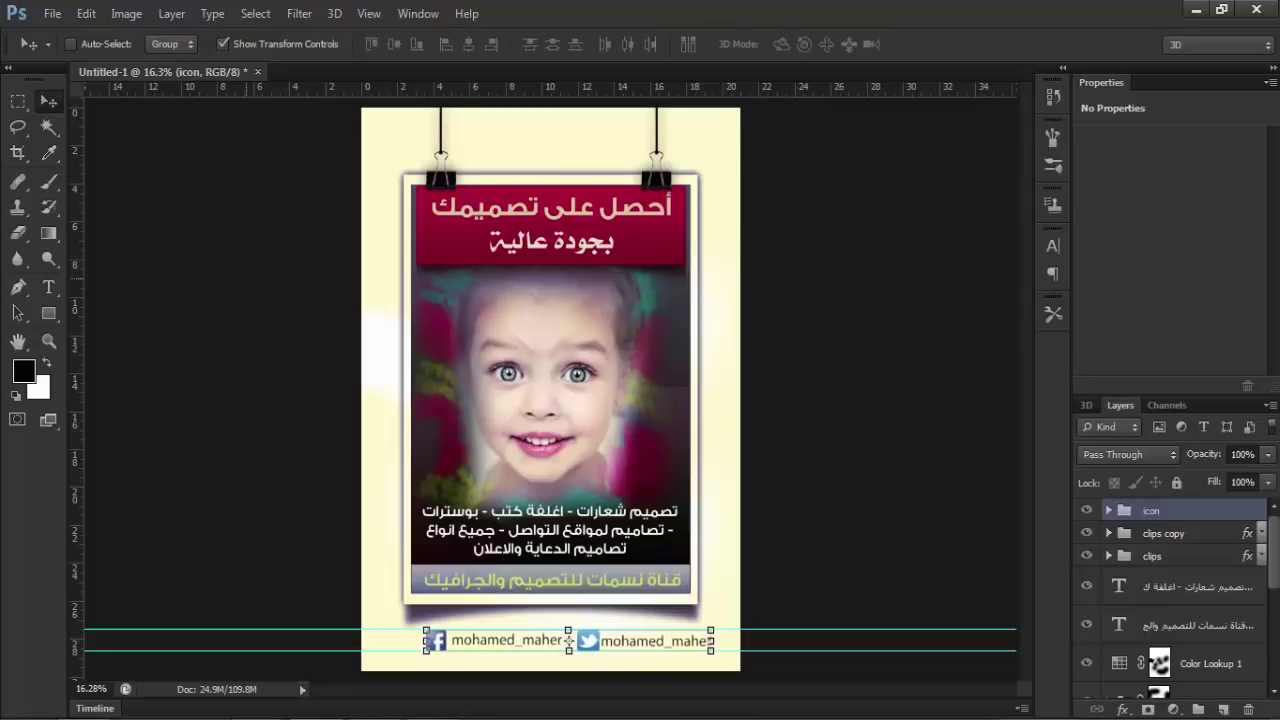
key("Left")
key("Left")
key("Left")
key("Left")
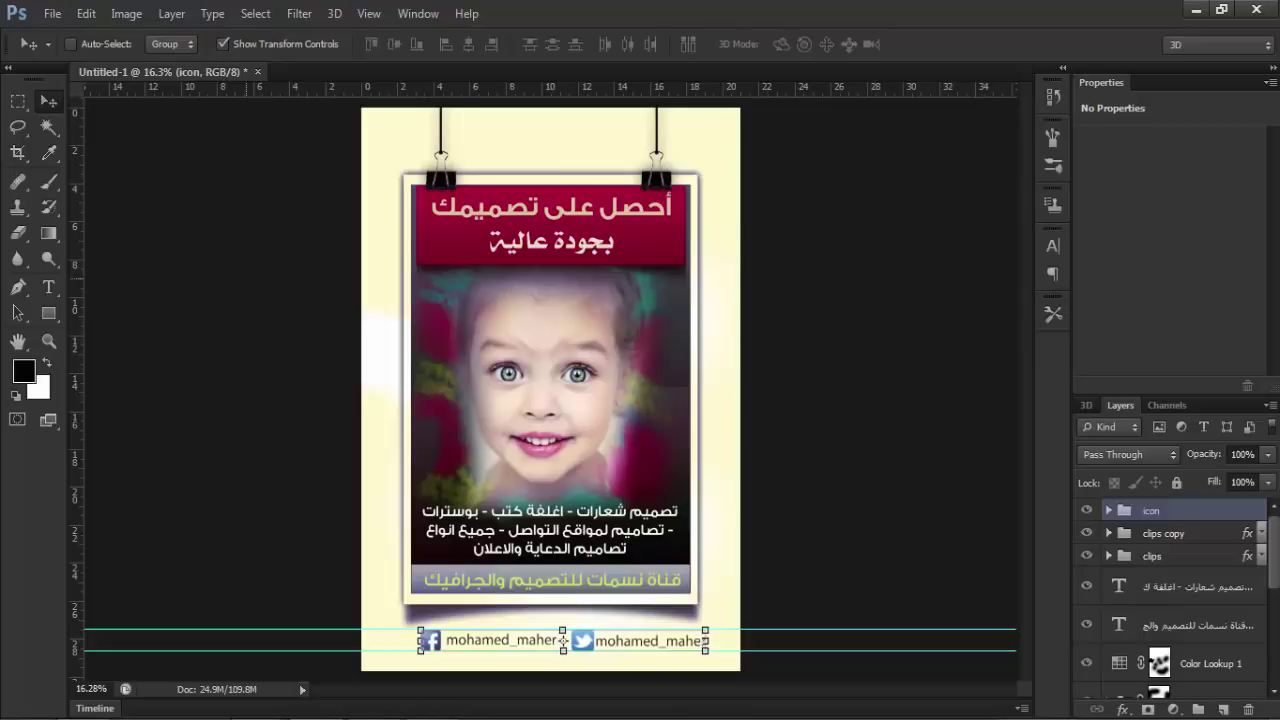
key("Left")
key("Left")
key("Left")
key("Left")
key("Left")
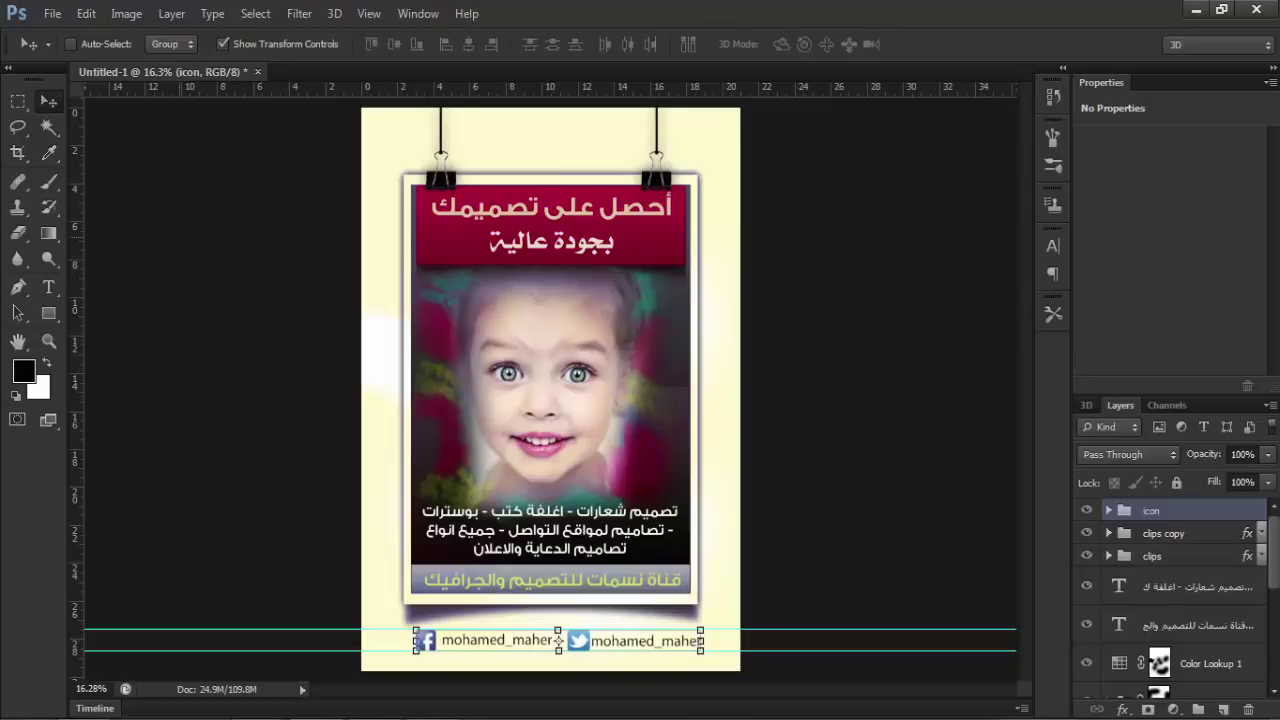
left_click(49, 341)
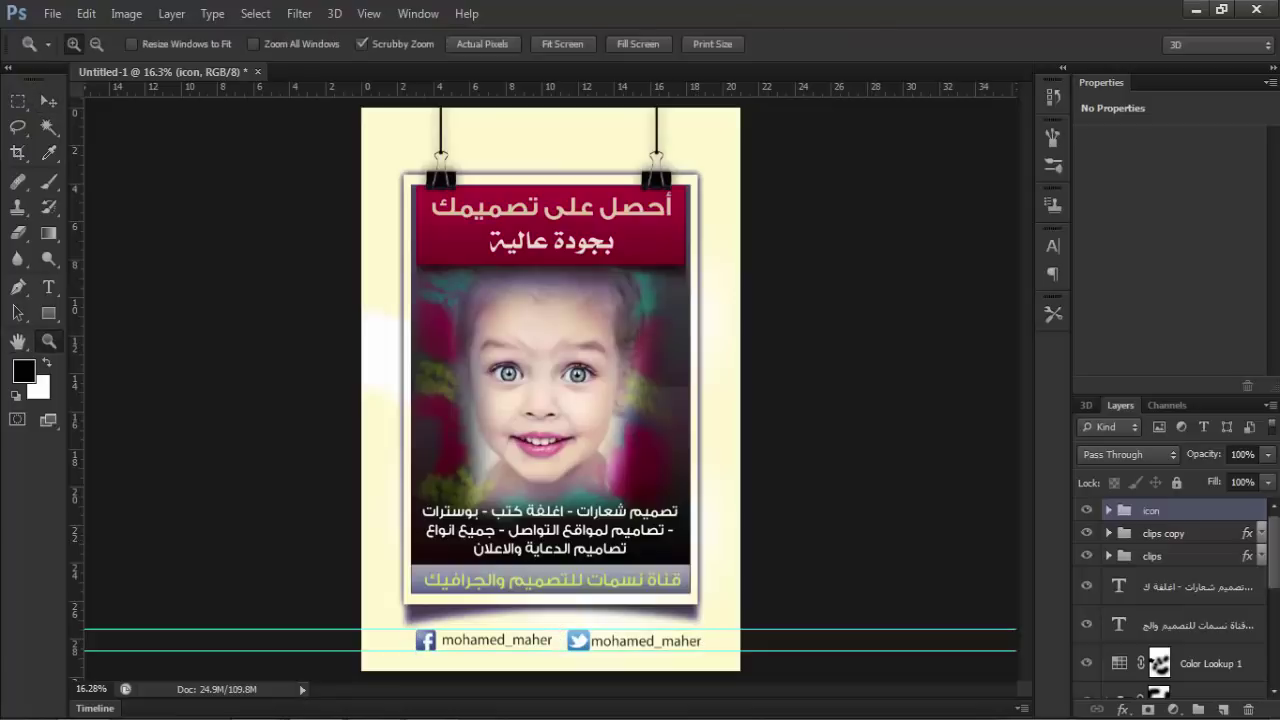
right_click(1159, 663)
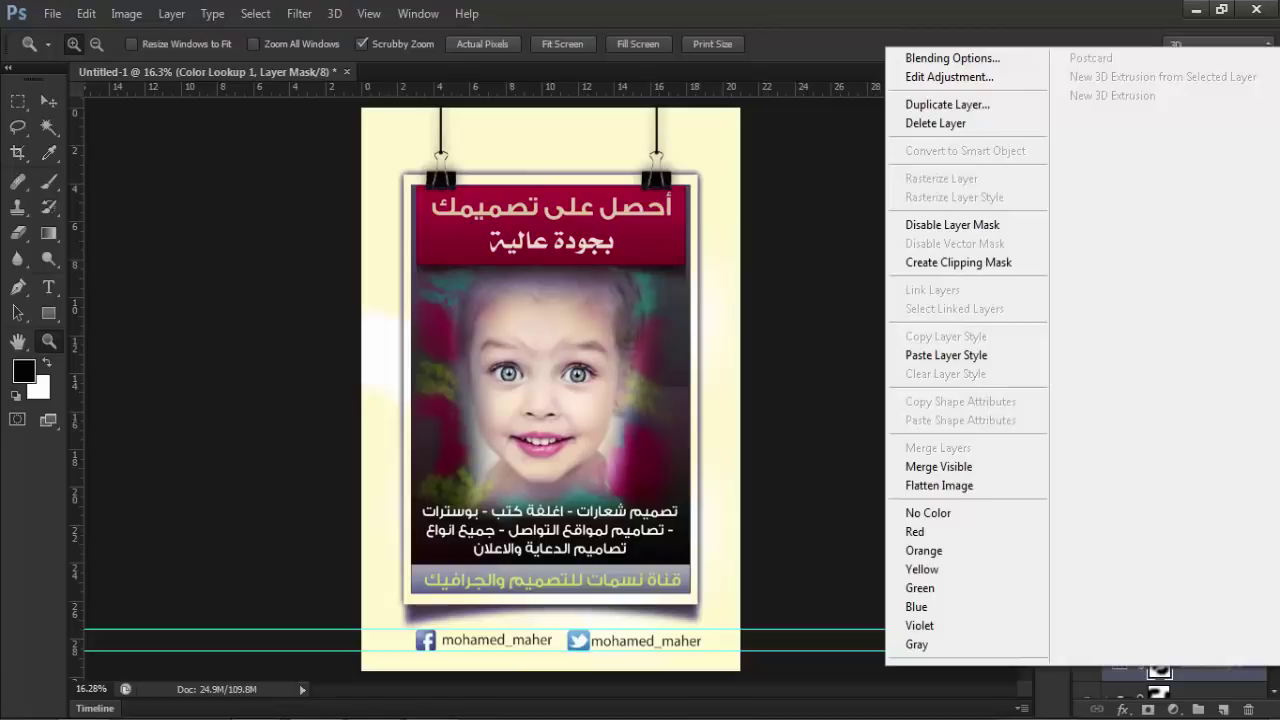
left_click(958, 262)
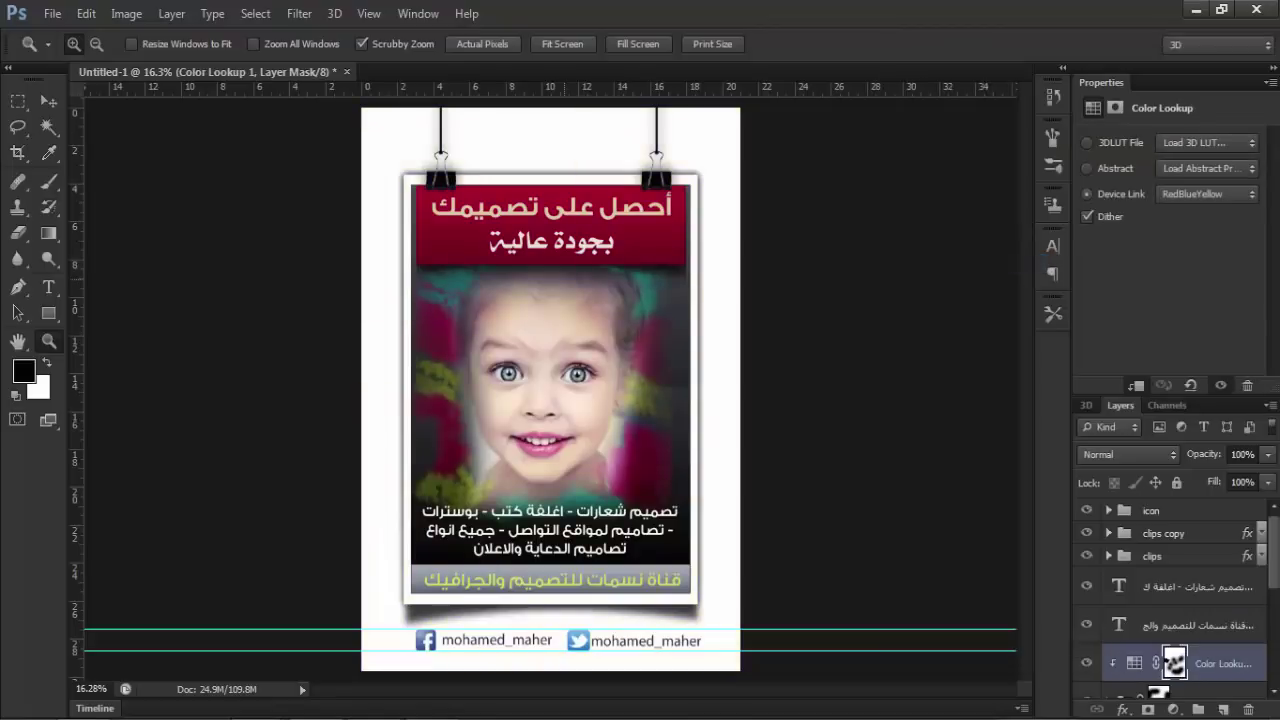